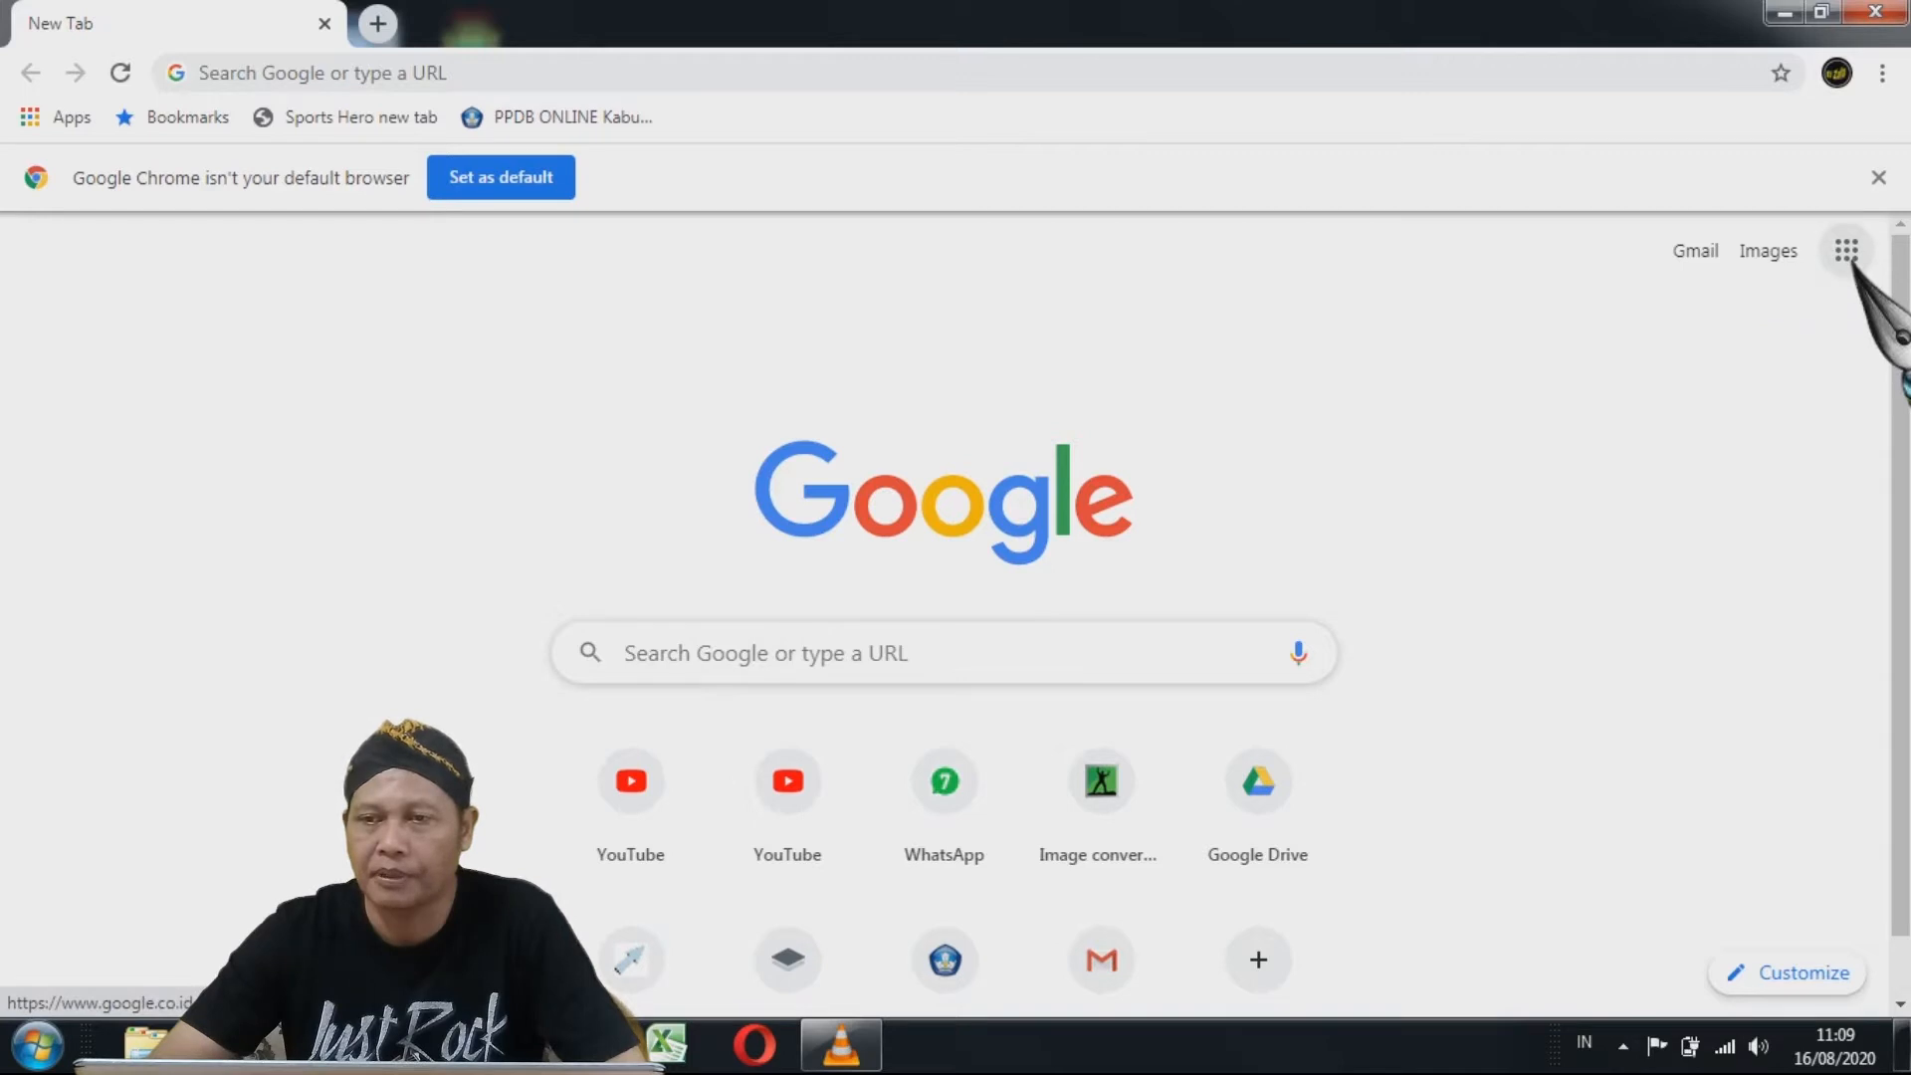
- Open Google Drive and create a new blank Google Form in Drive Saya
{"action": "left_click", "coordinate": [1849, 255]}
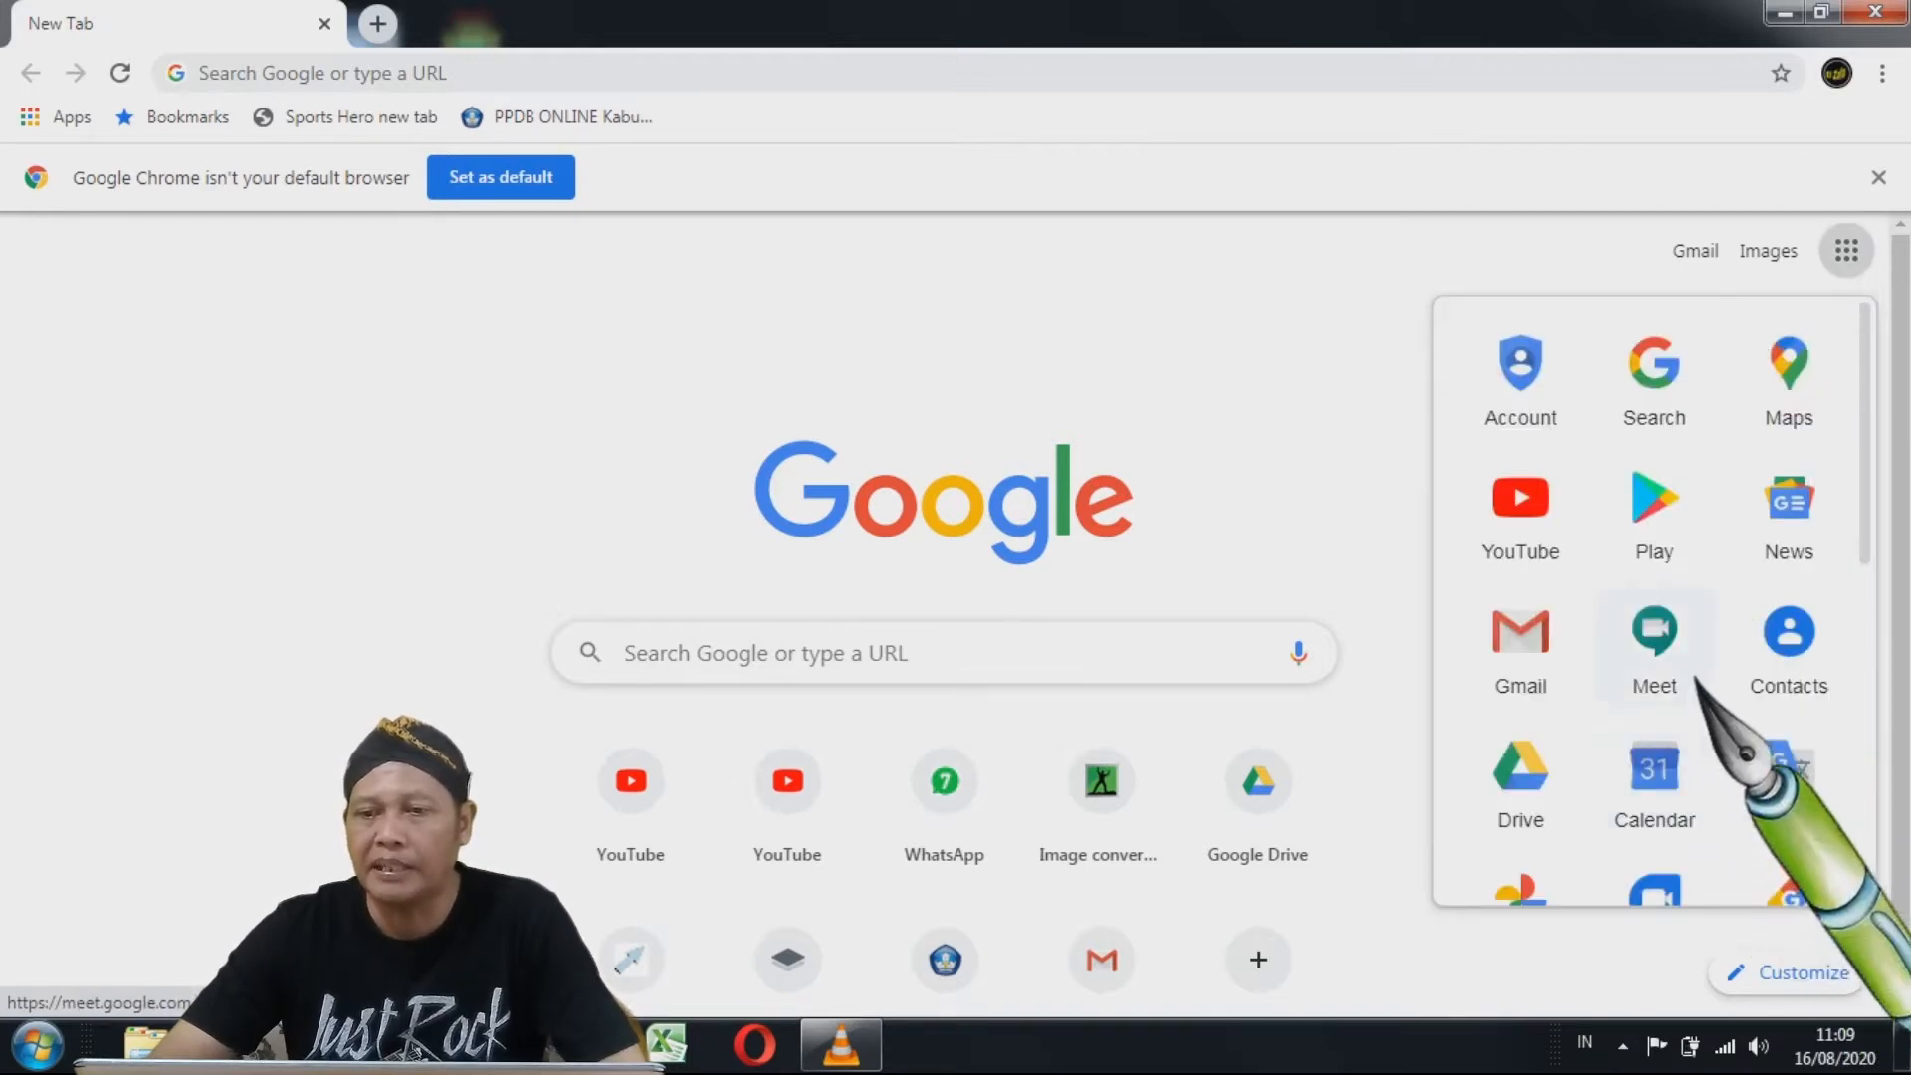
{"action": "left_click", "coordinate": [1538, 804]}
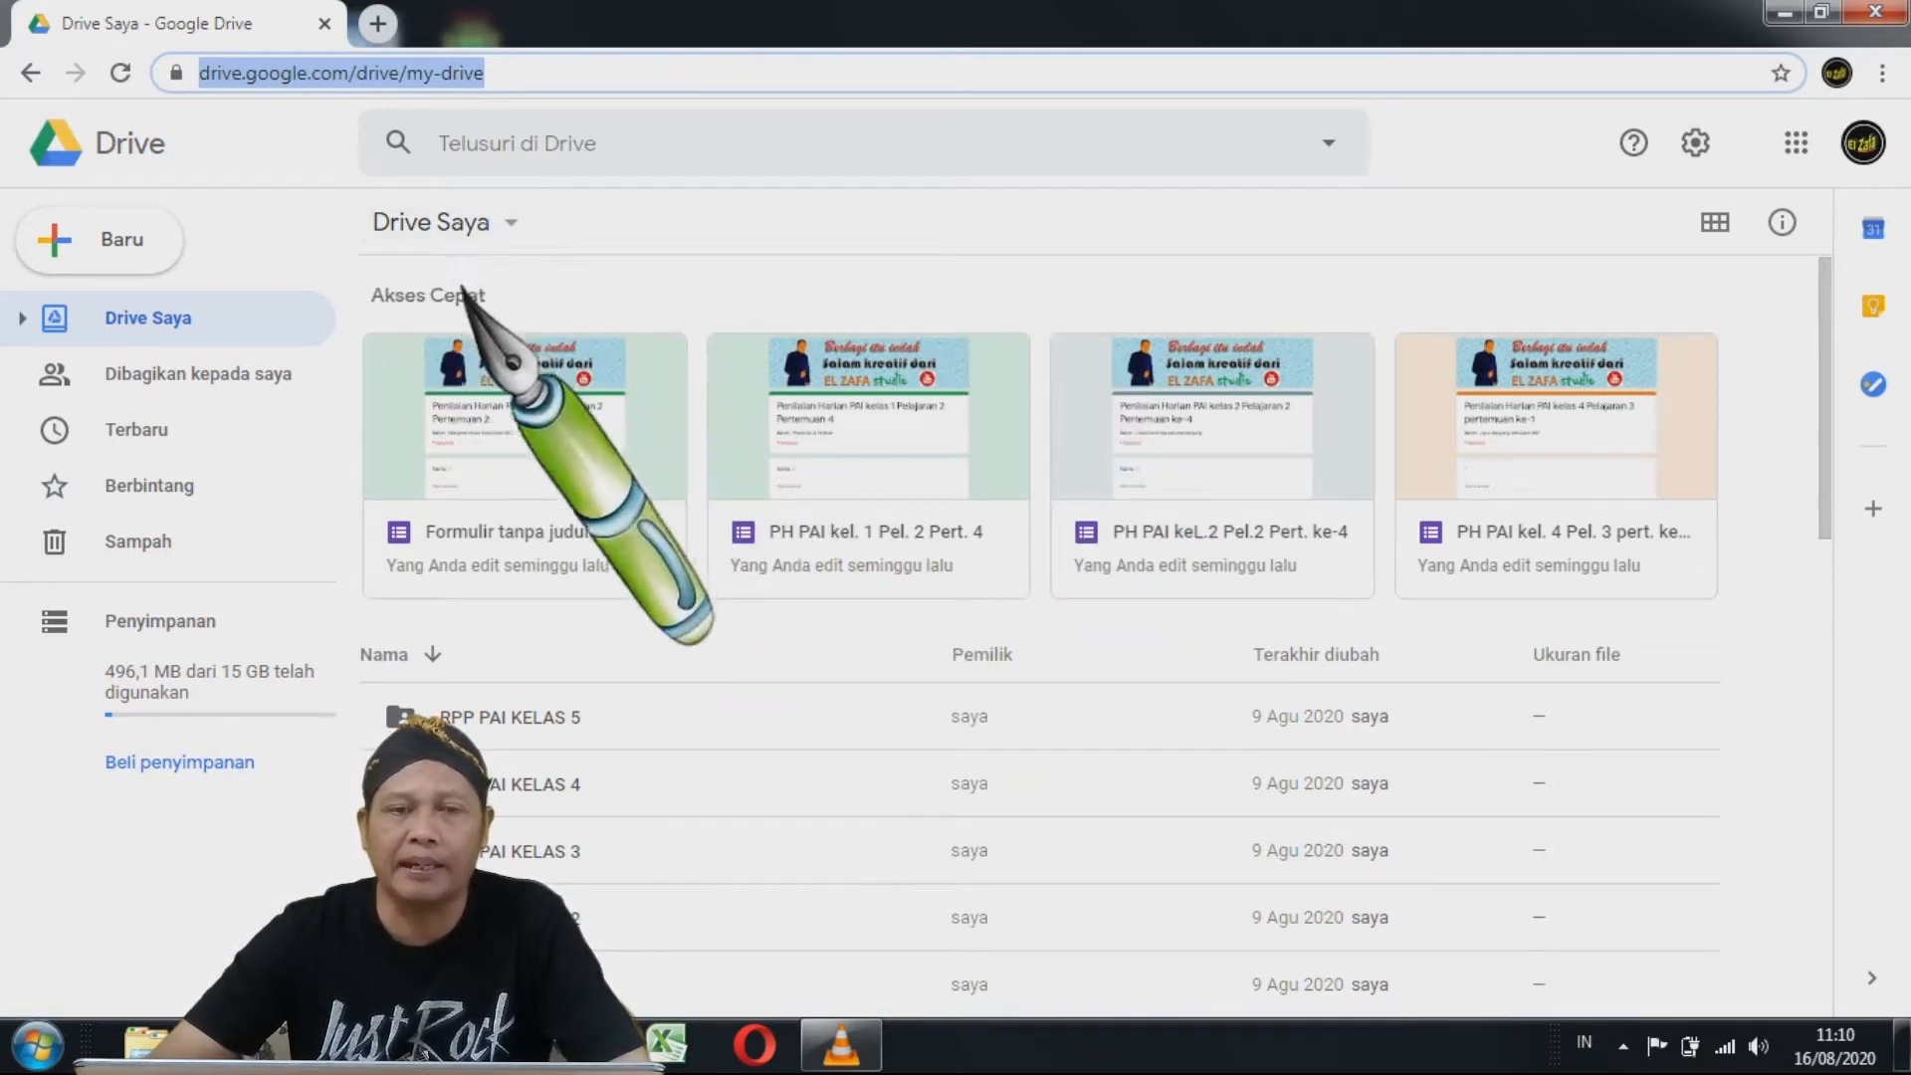
{"action": "left_click", "coordinate": [519, 235]}
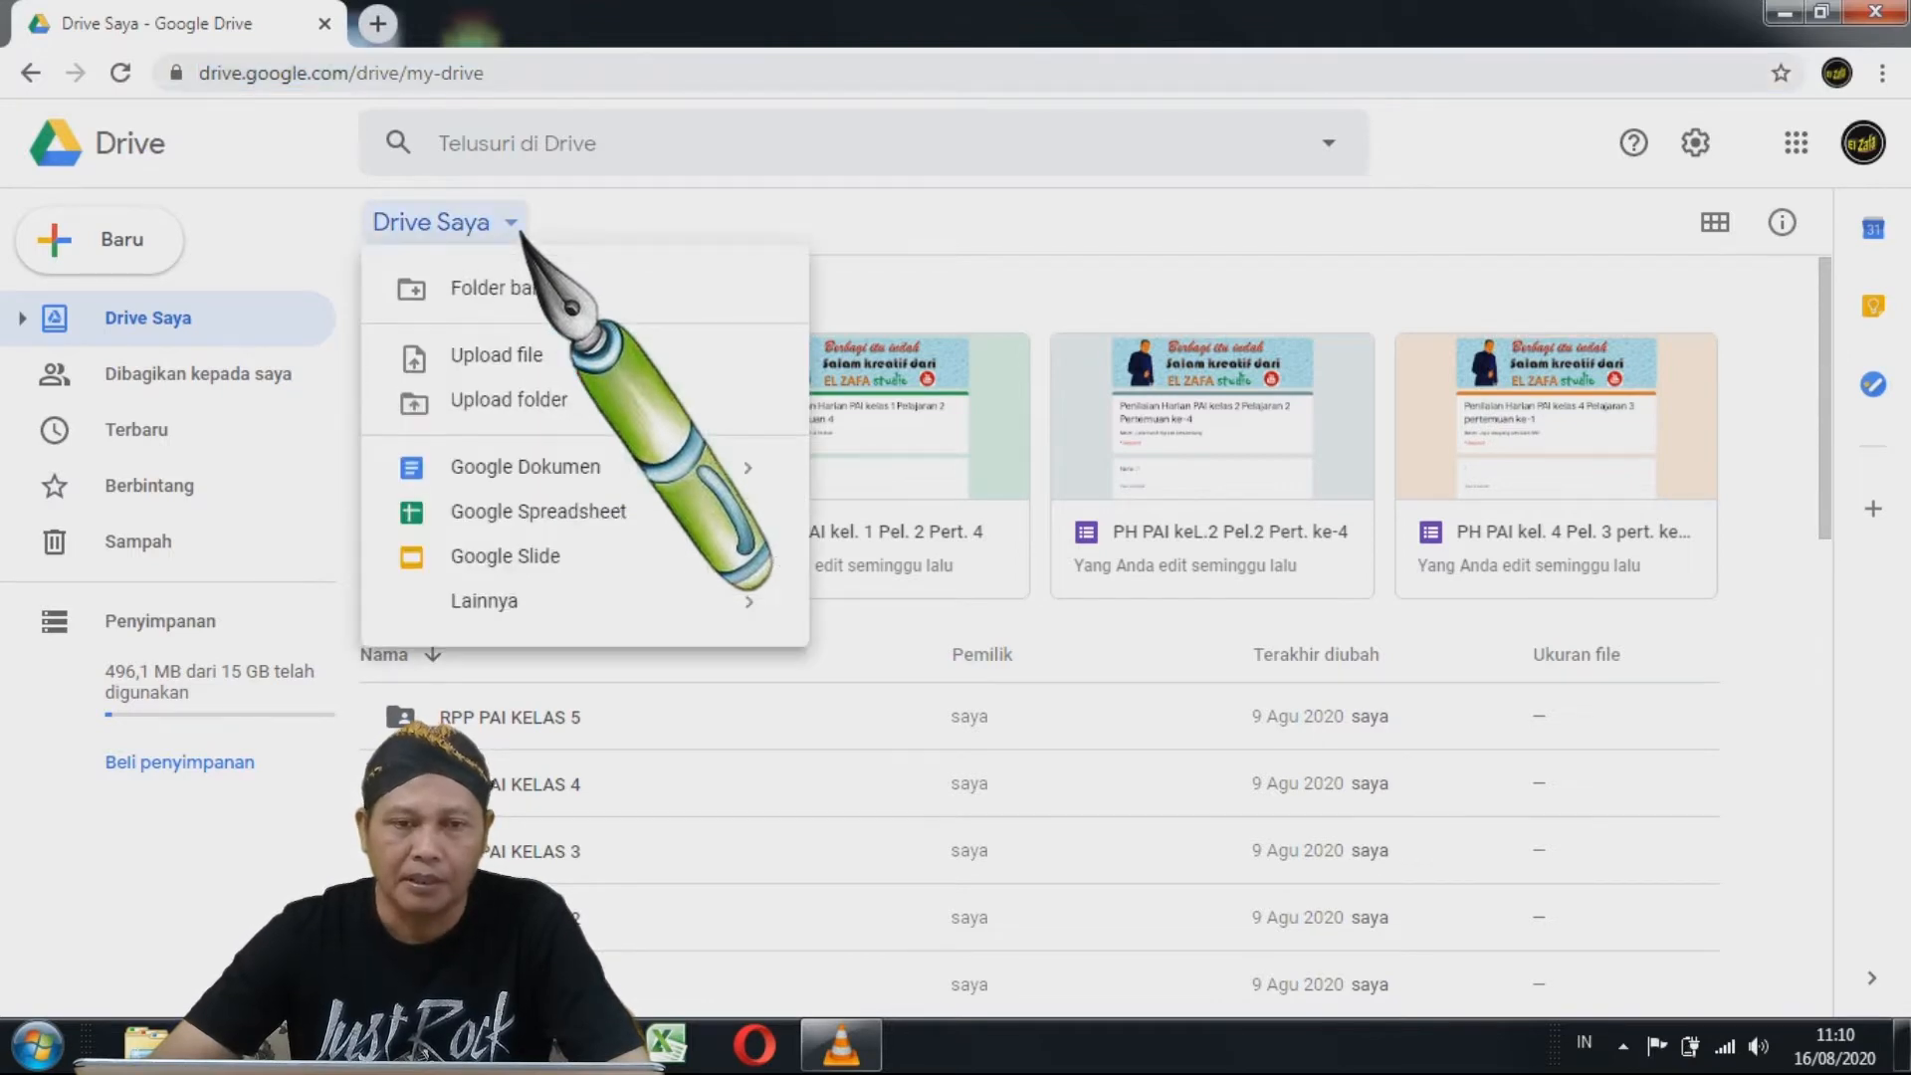
{"action": "mouse_move", "coordinate": [512, 602]}
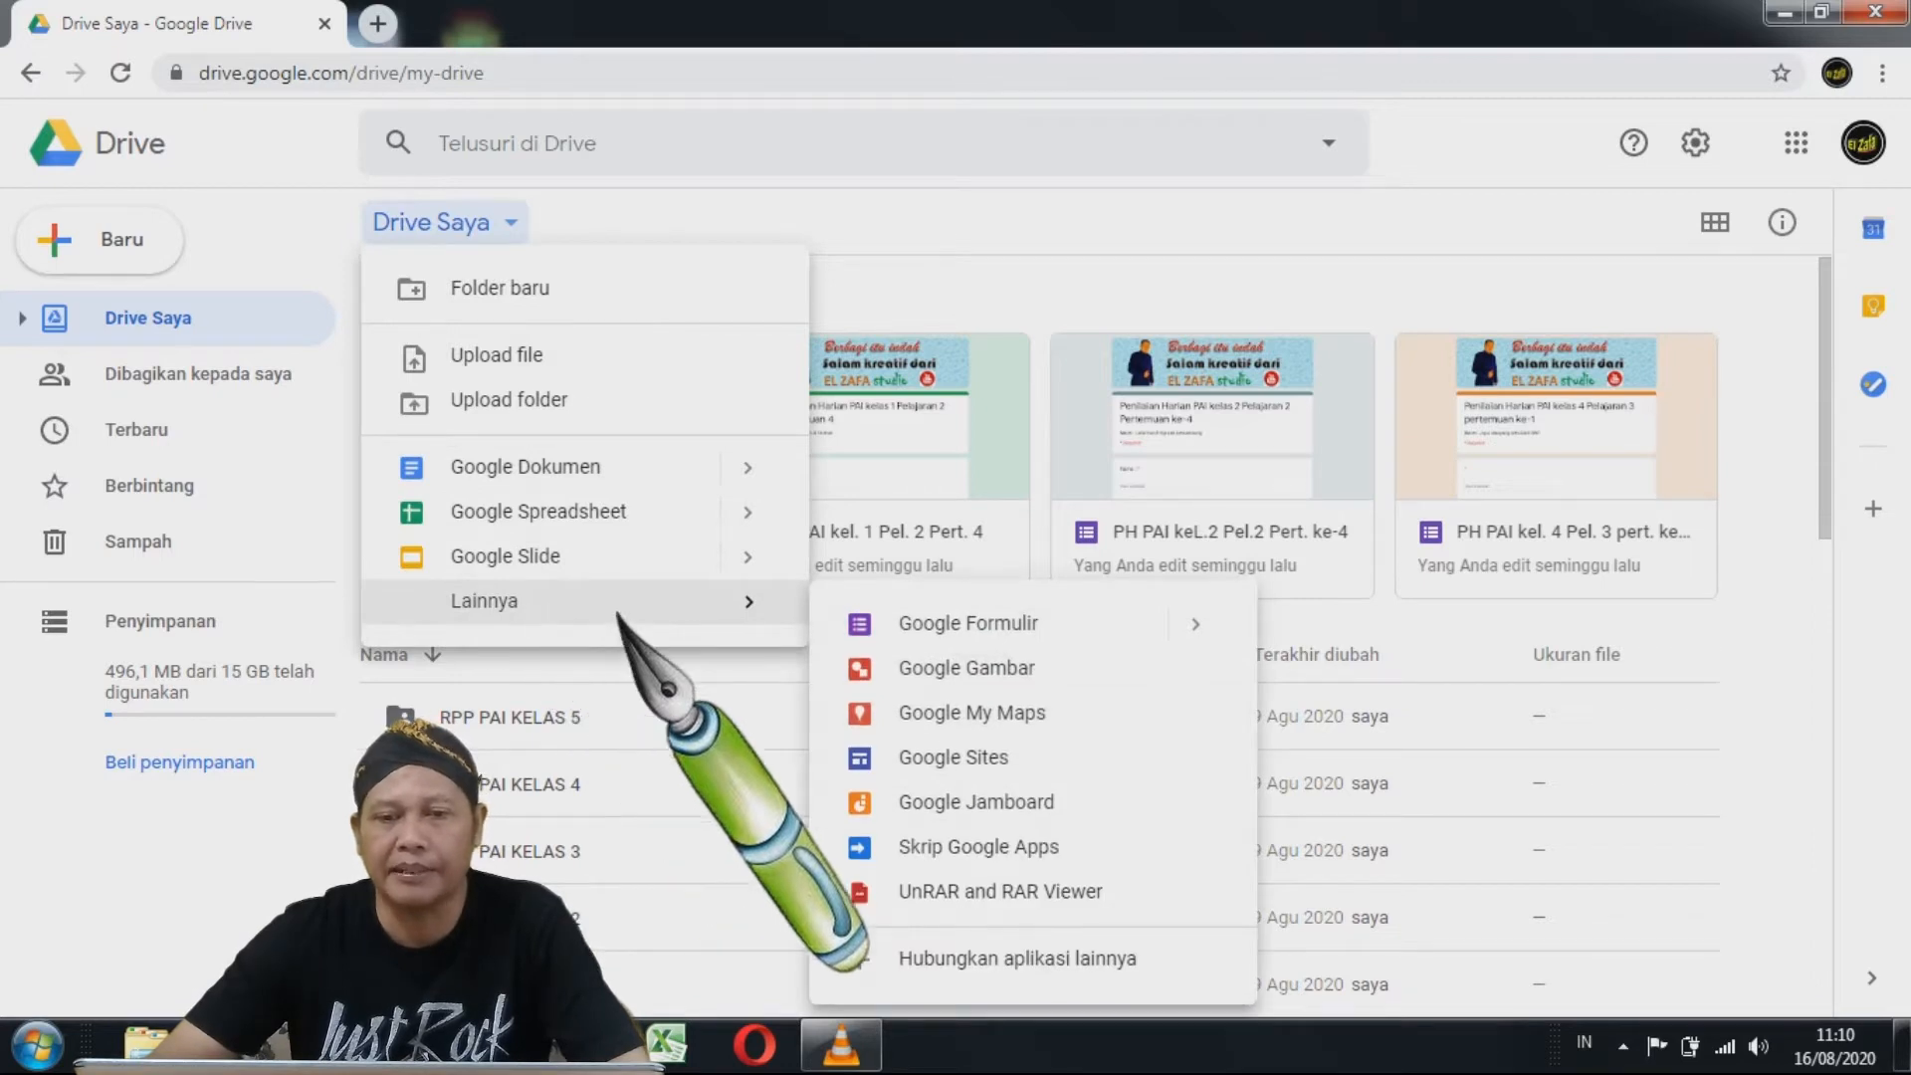
{"action": "left_click", "coordinate": [1027, 642]}
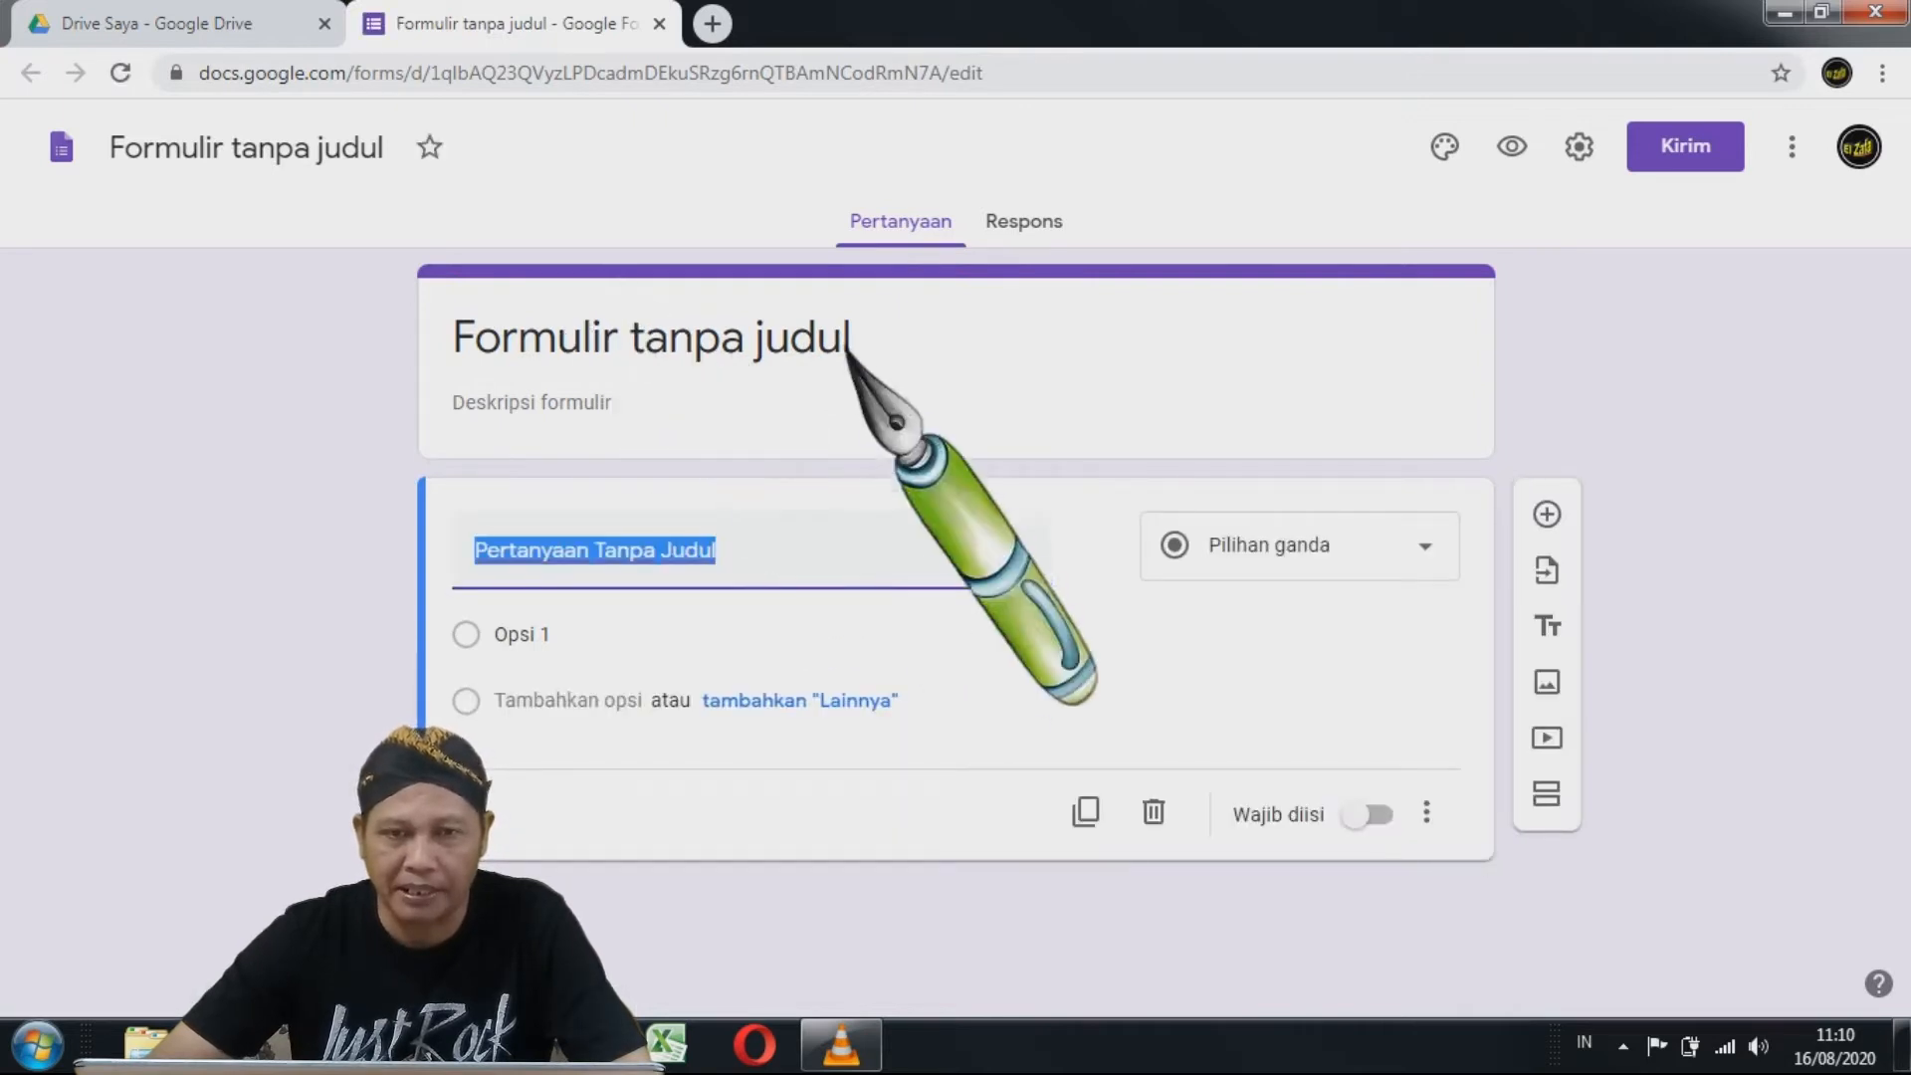
- Replace the form's title with "PENILAIAN HARIAN PAI dan BUDI PEKERTI kelas 3"
{"action": "left_click", "coordinate": [871, 348]}
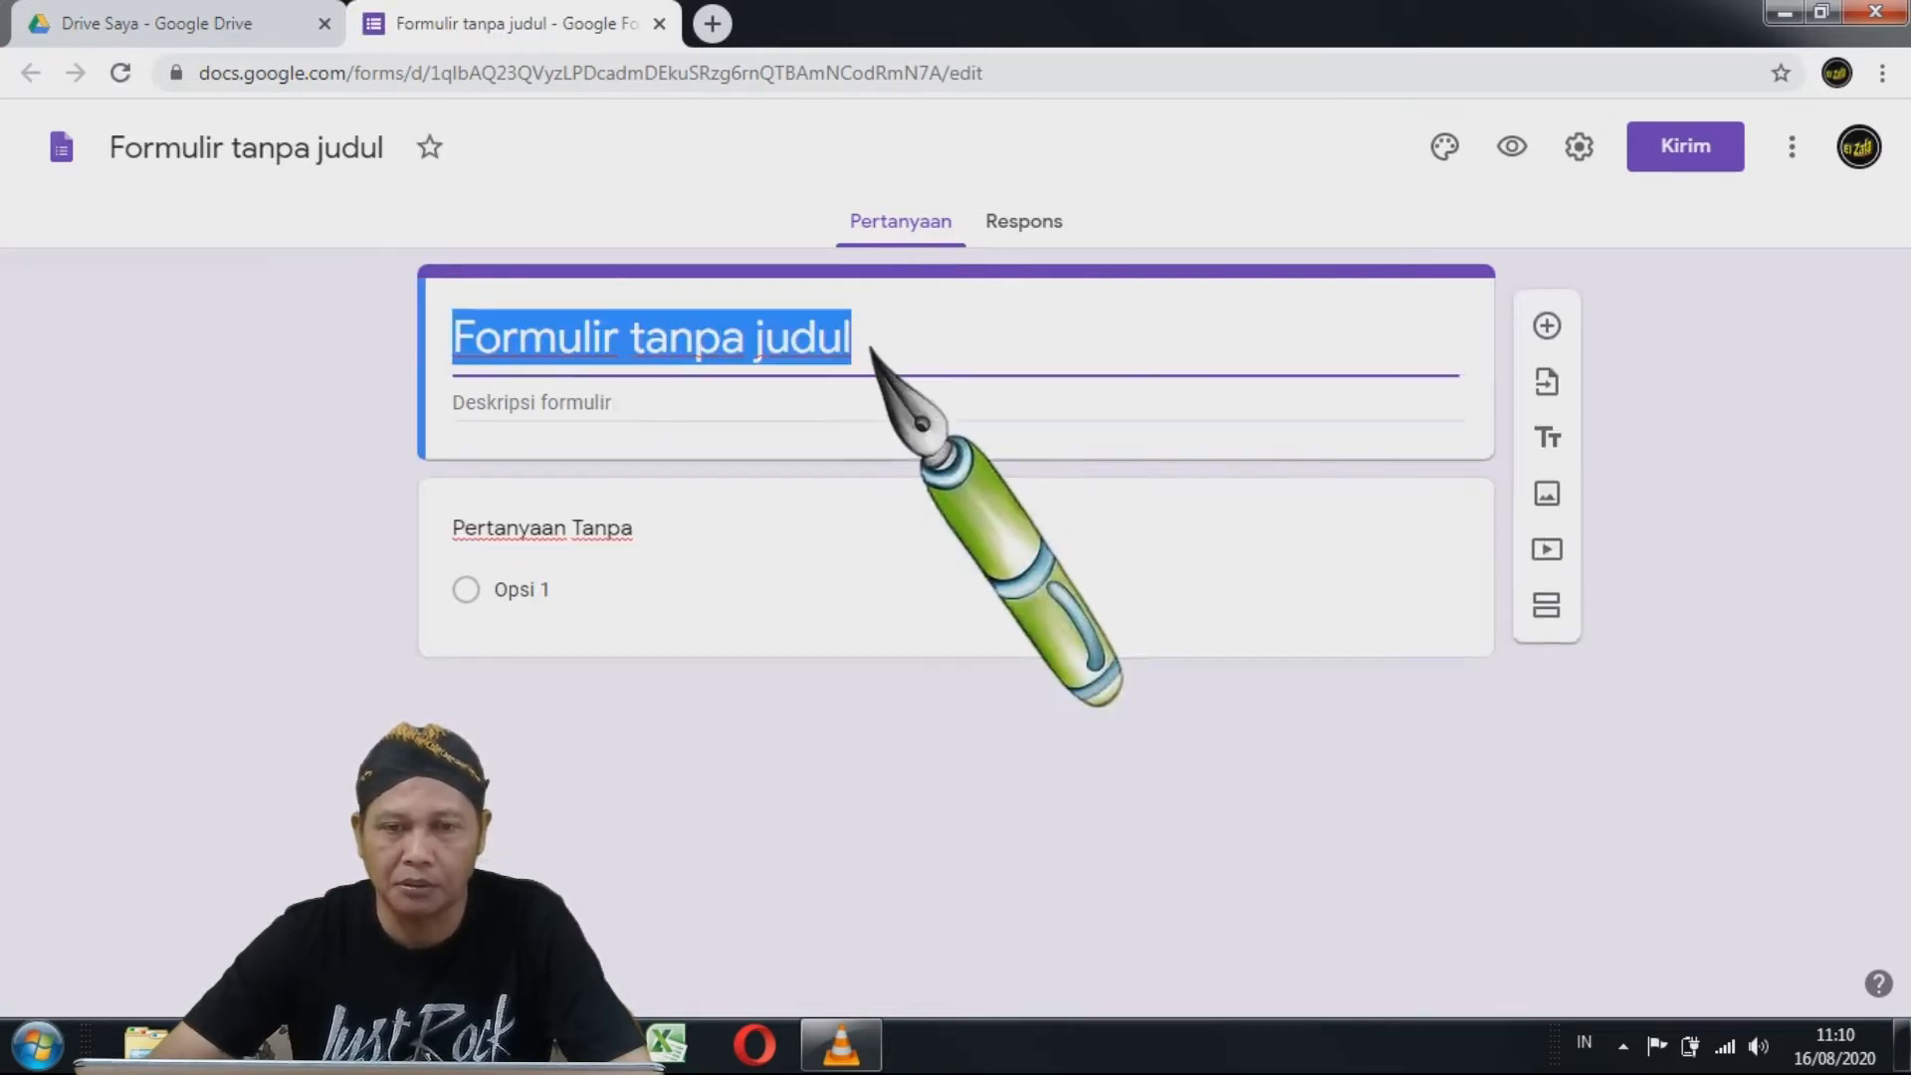
{"action": "key", "text": "BackSpace"}
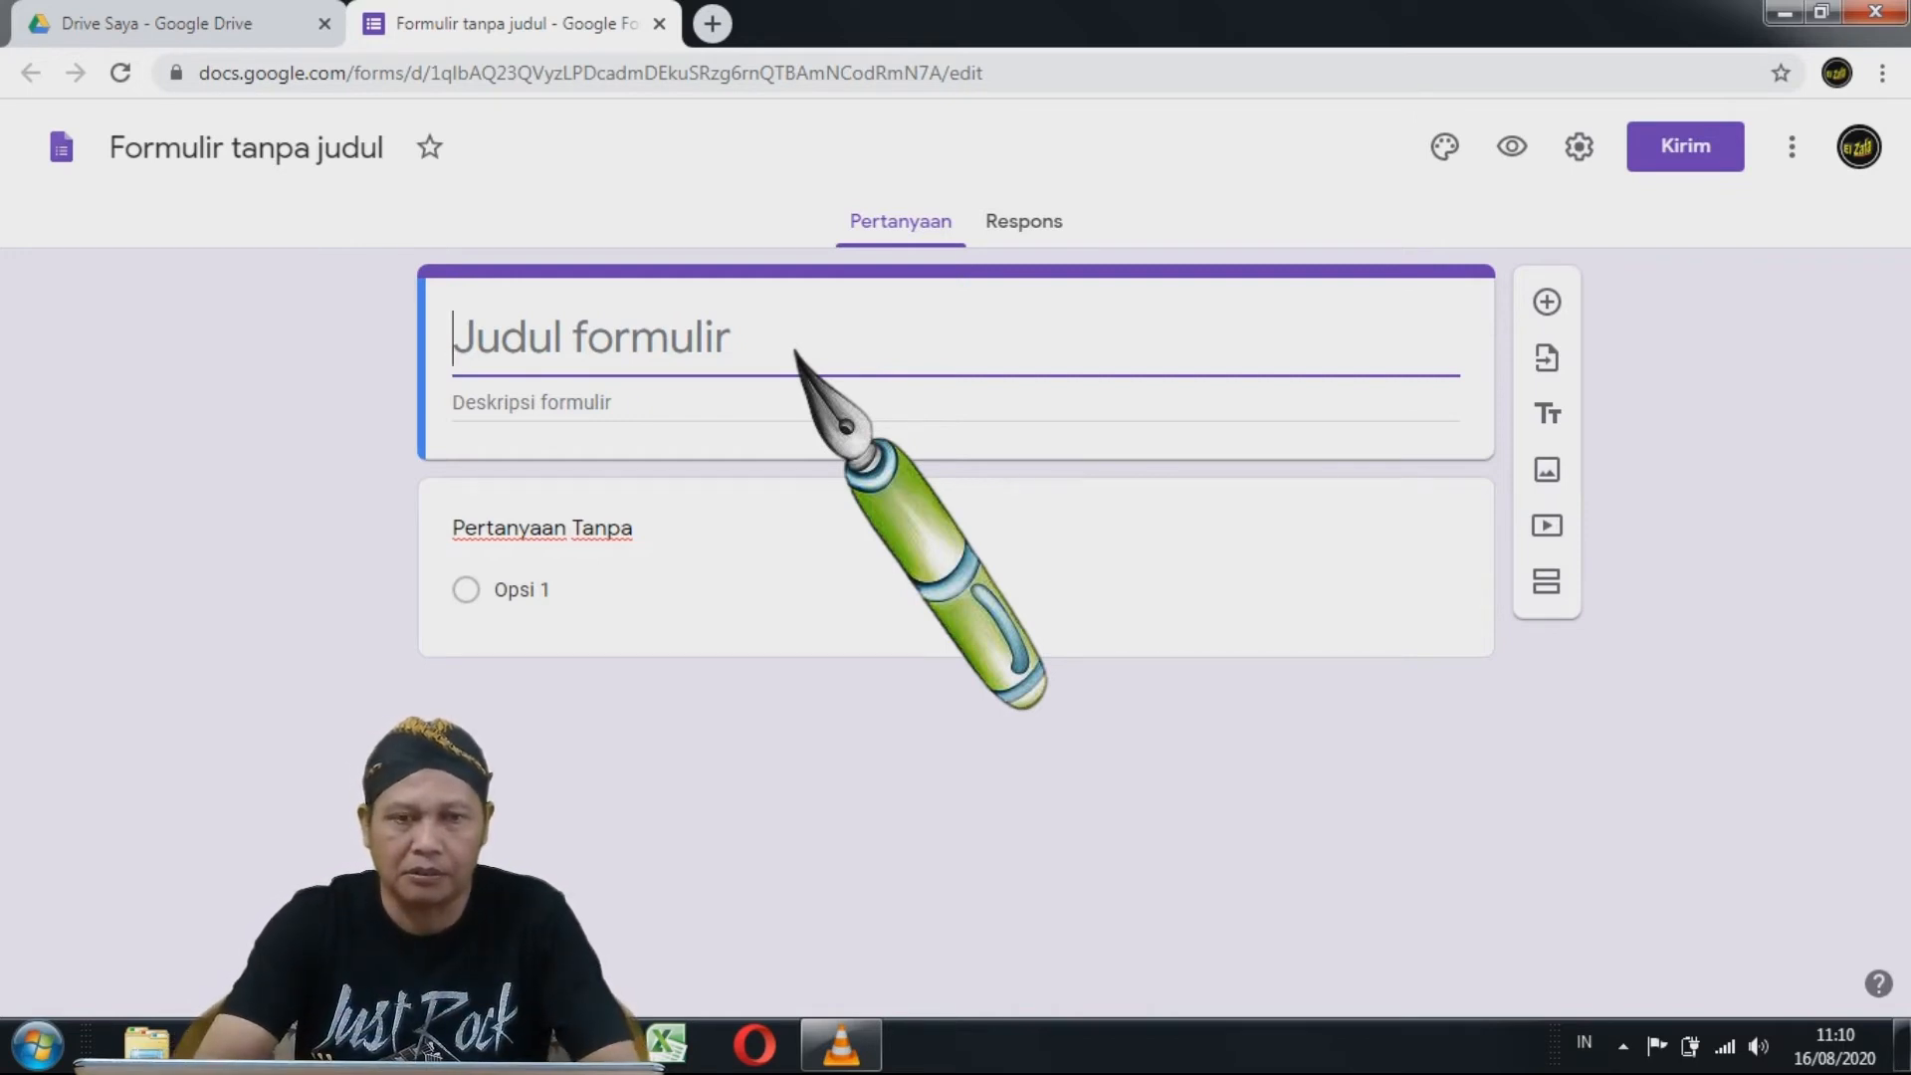
{"action": "type", "text": "PENILAI"}
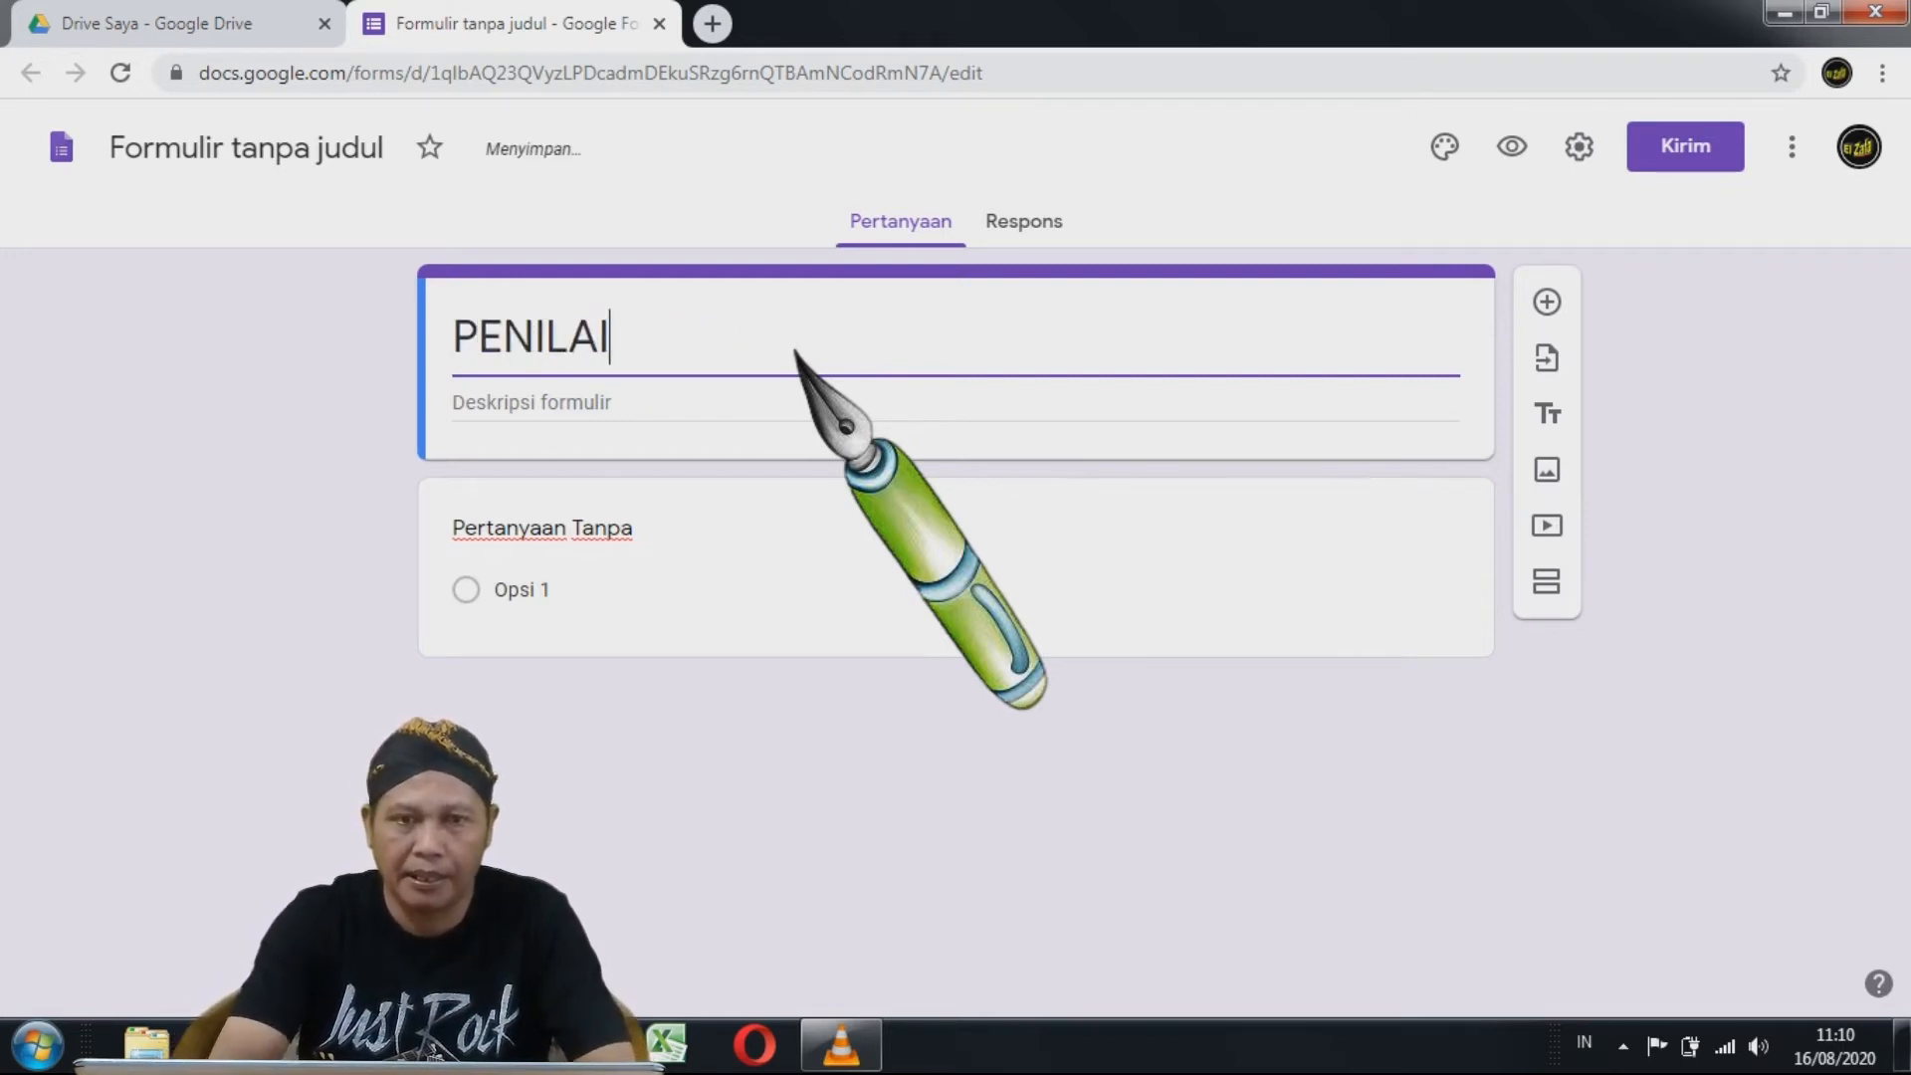
{"action": "type", "text": "AN H"}
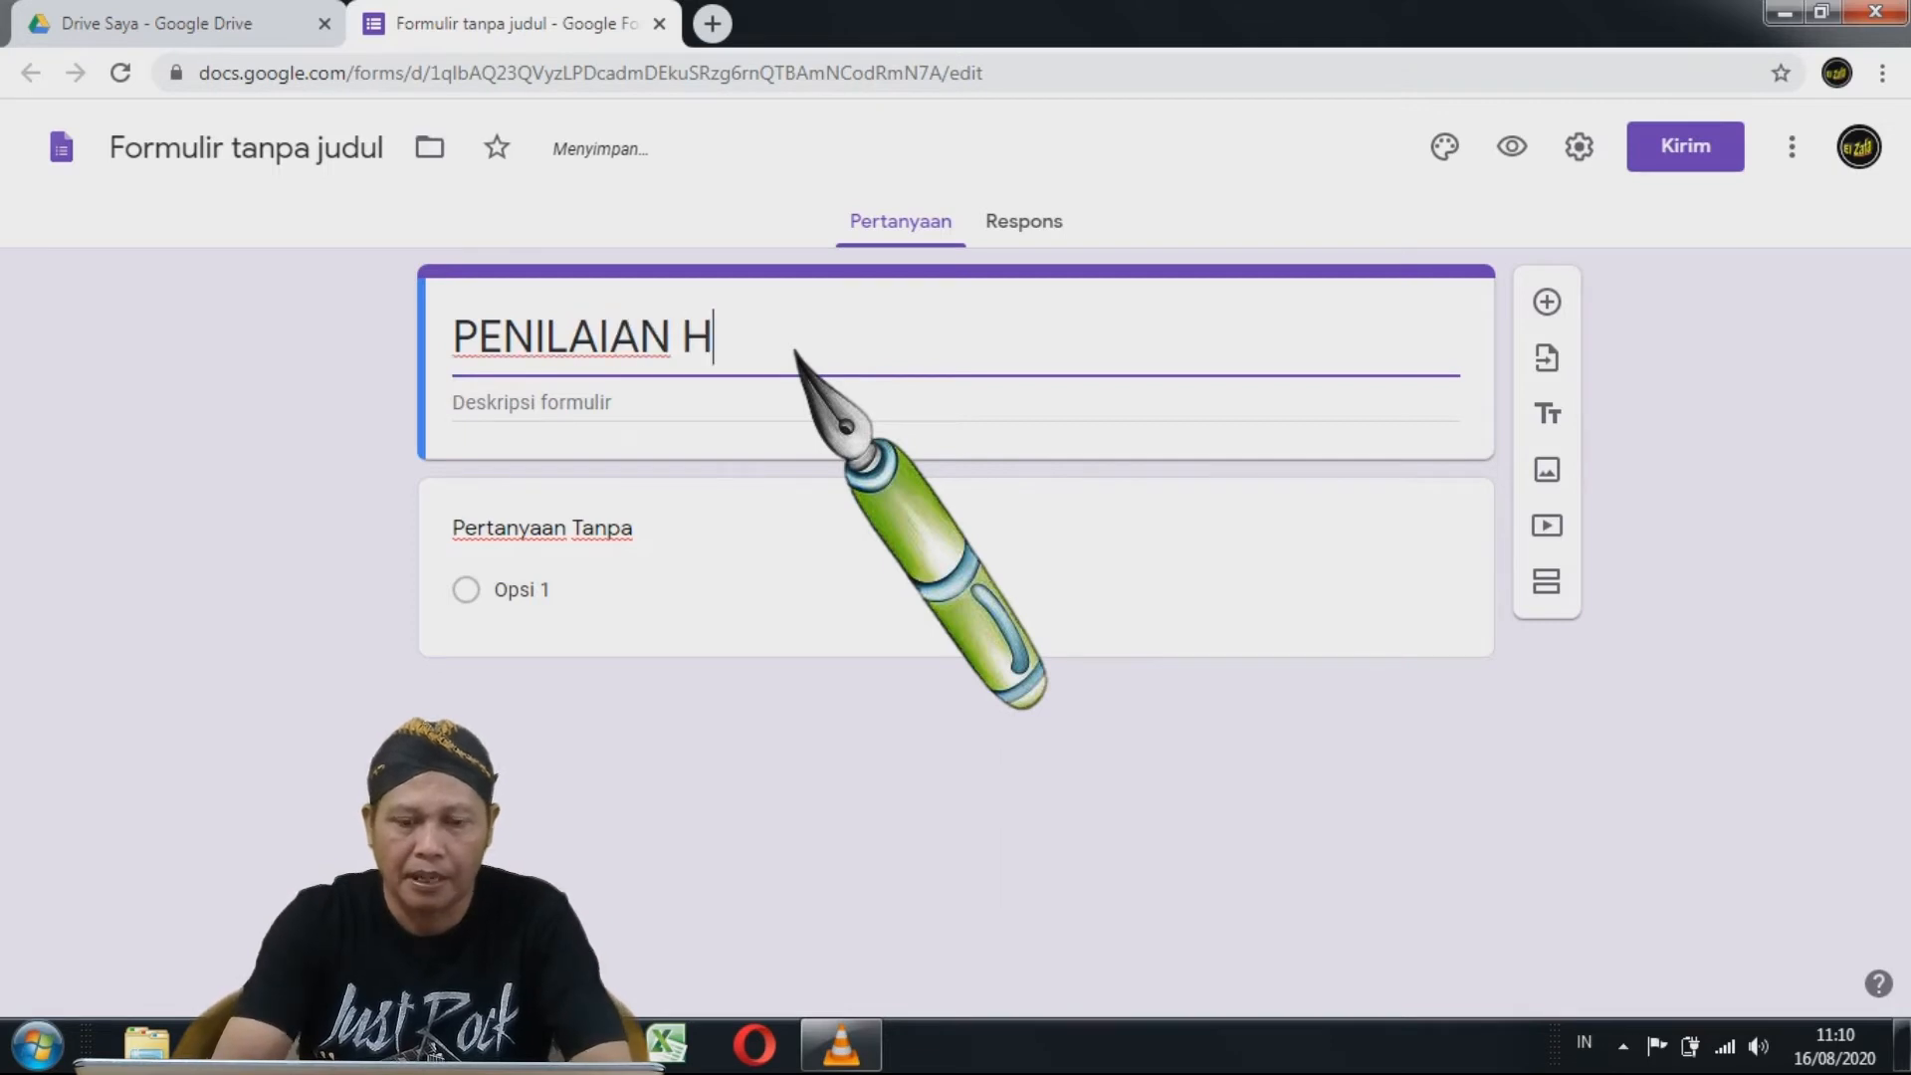
{"action": "type", "text": "ARIAN"}
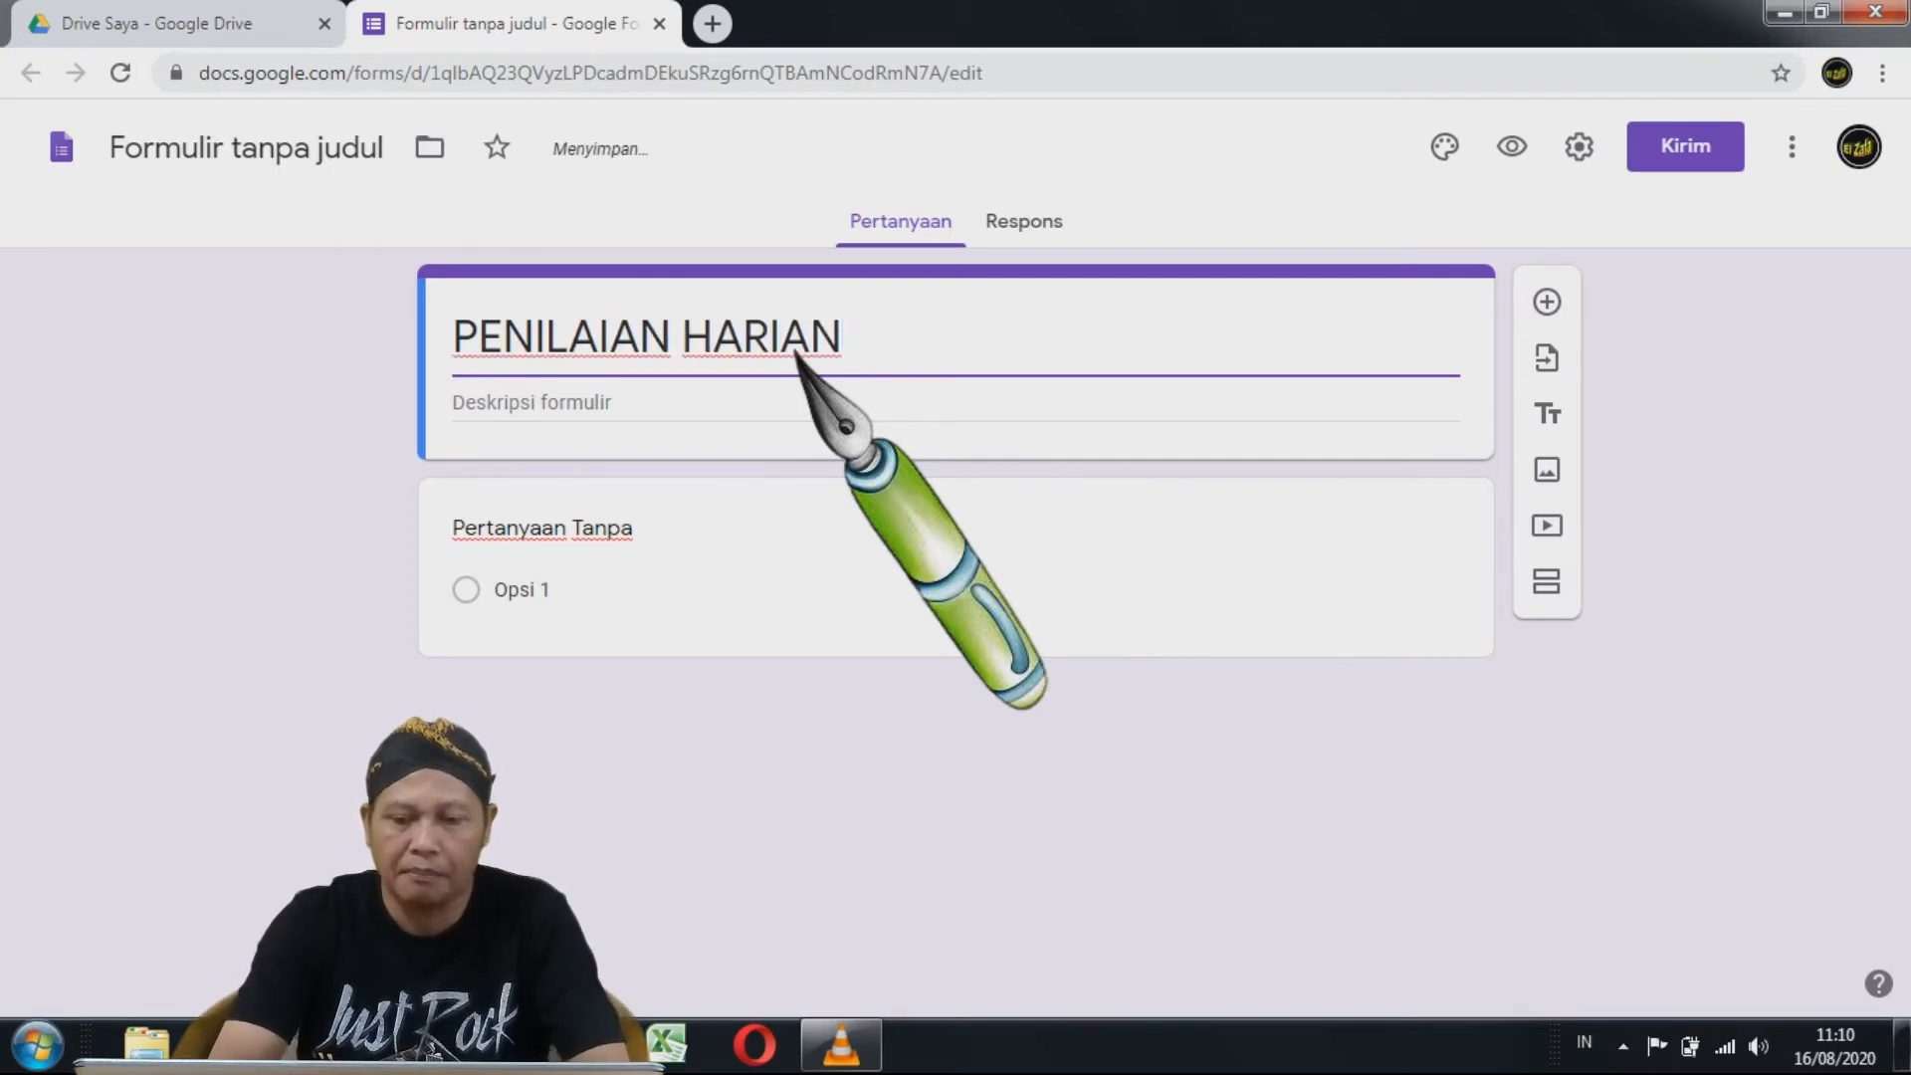
{"action": "type", "text": " PAI "}
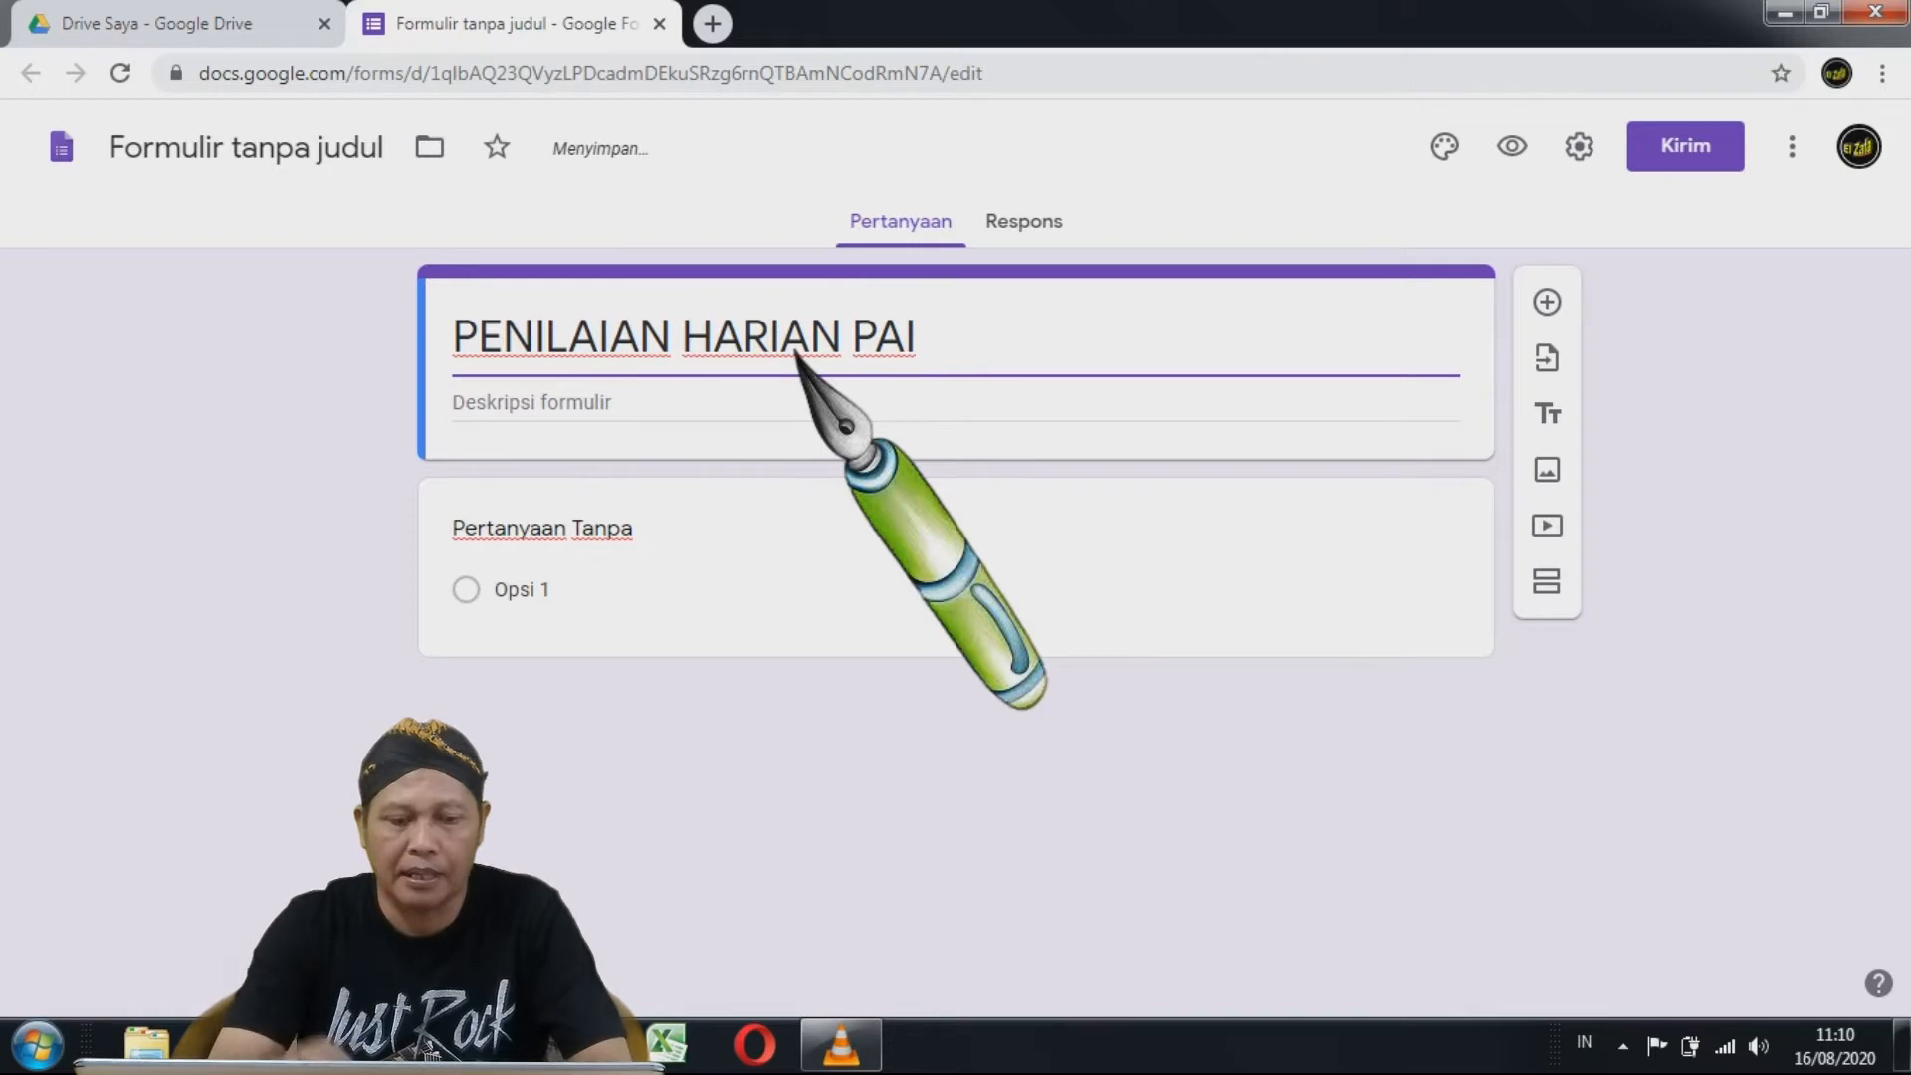
{"action": "type", "text": "dan "}
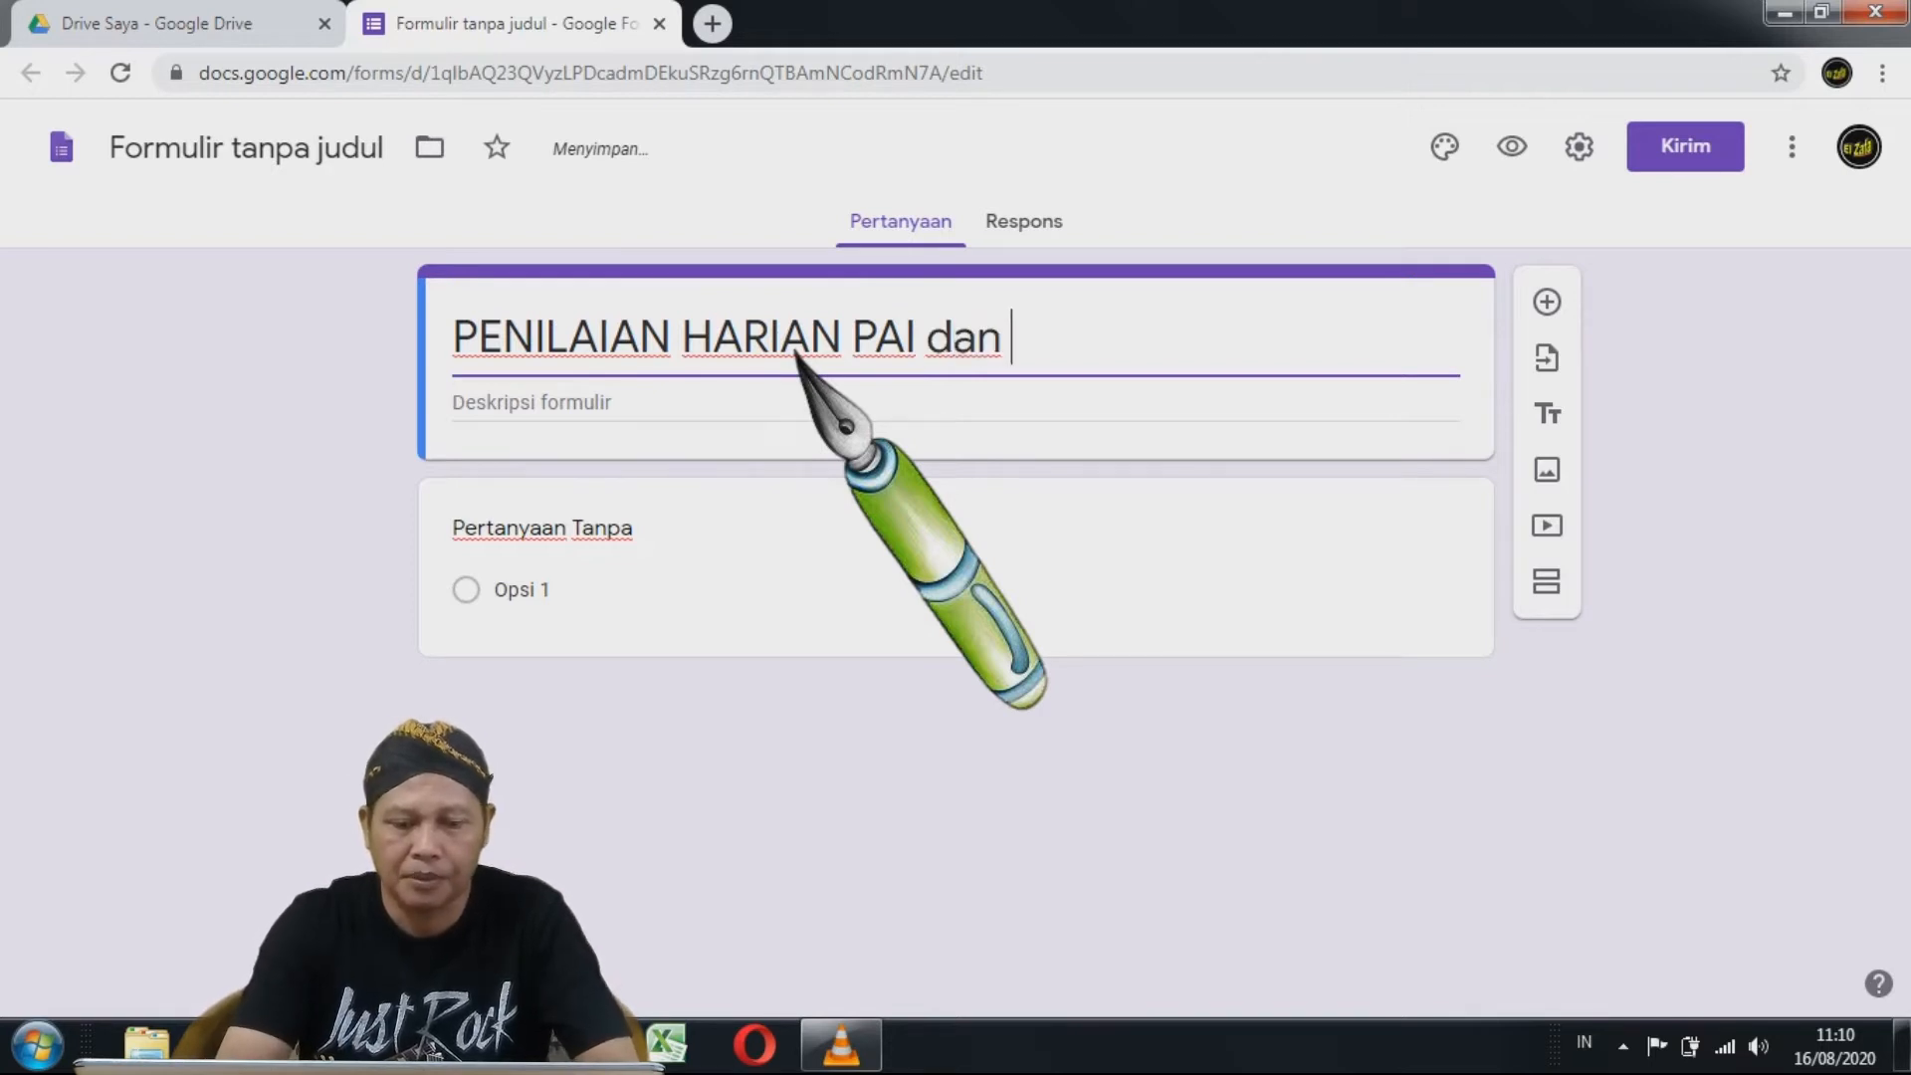
{"action": "type", "text": "BUDI P"}
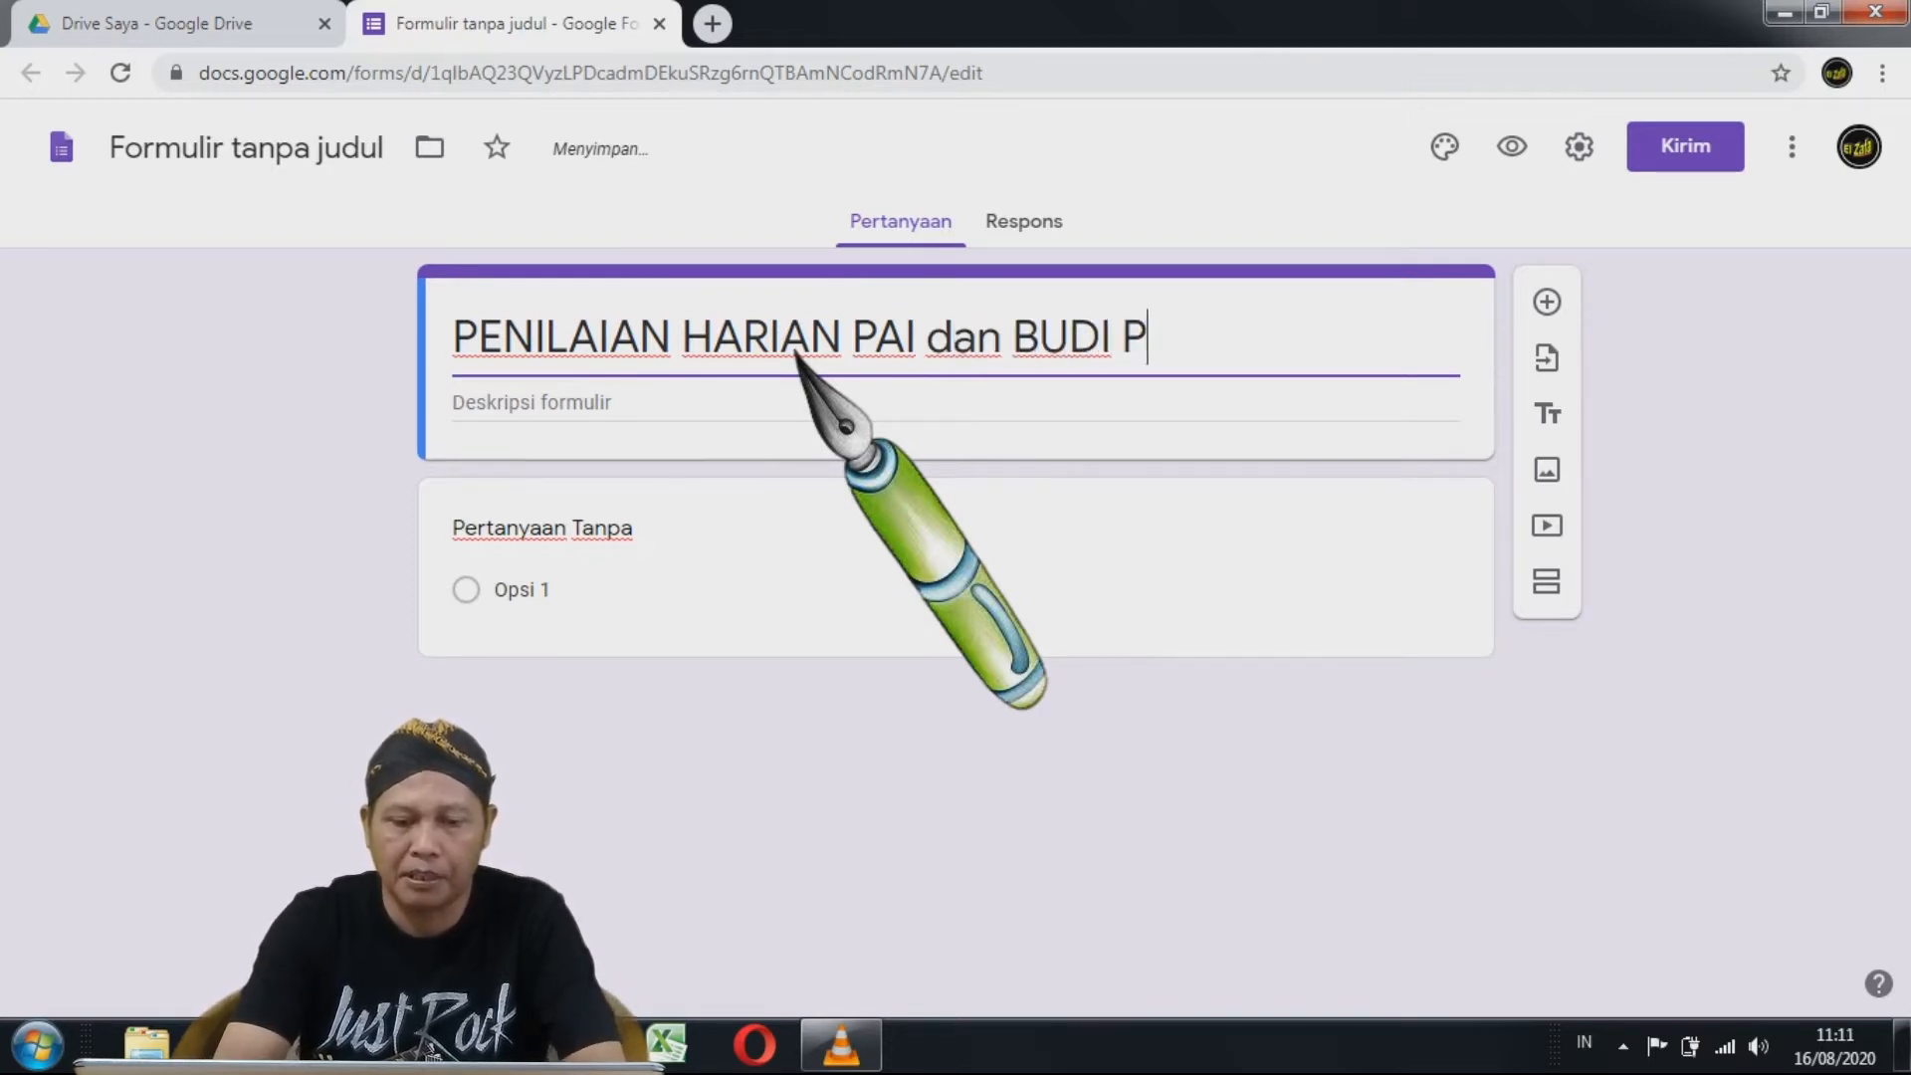
{"action": "type", "text": "EKERTI"}
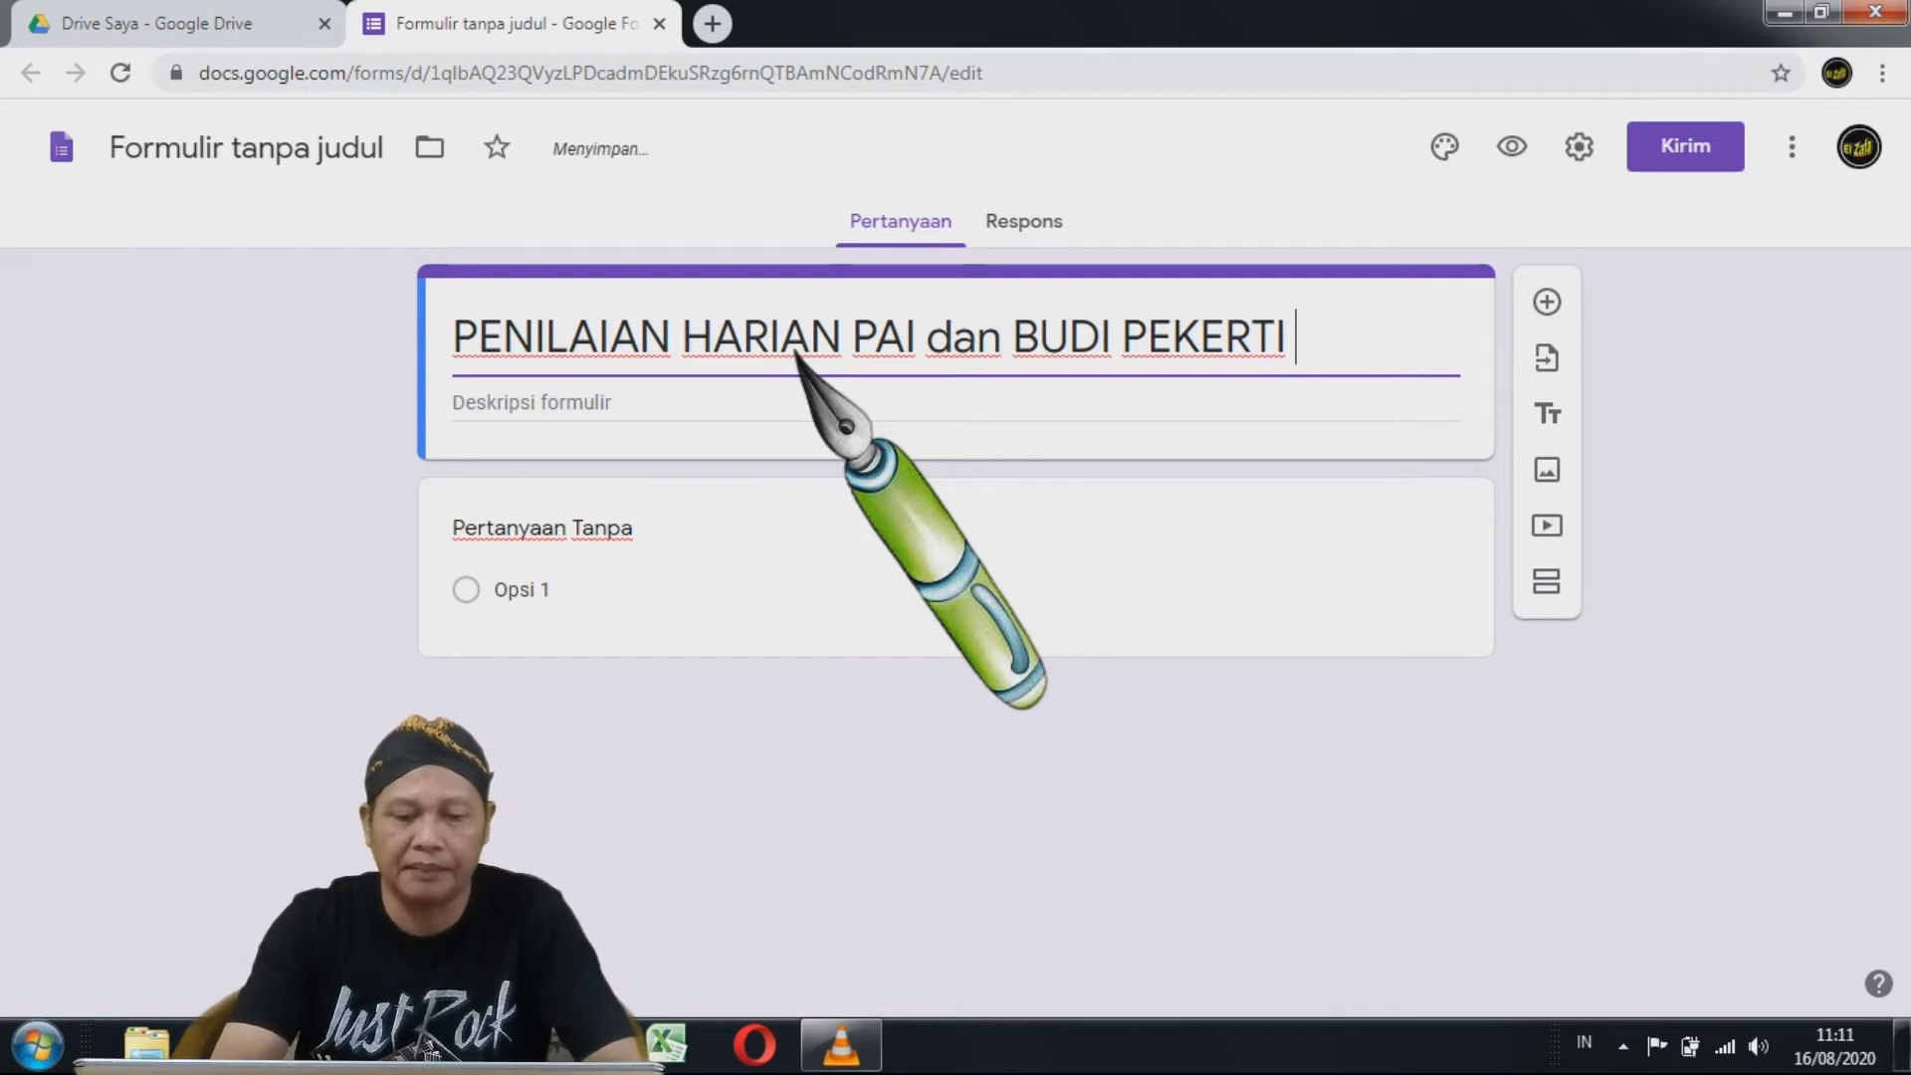
{"action": "type", "text": "kelas "}
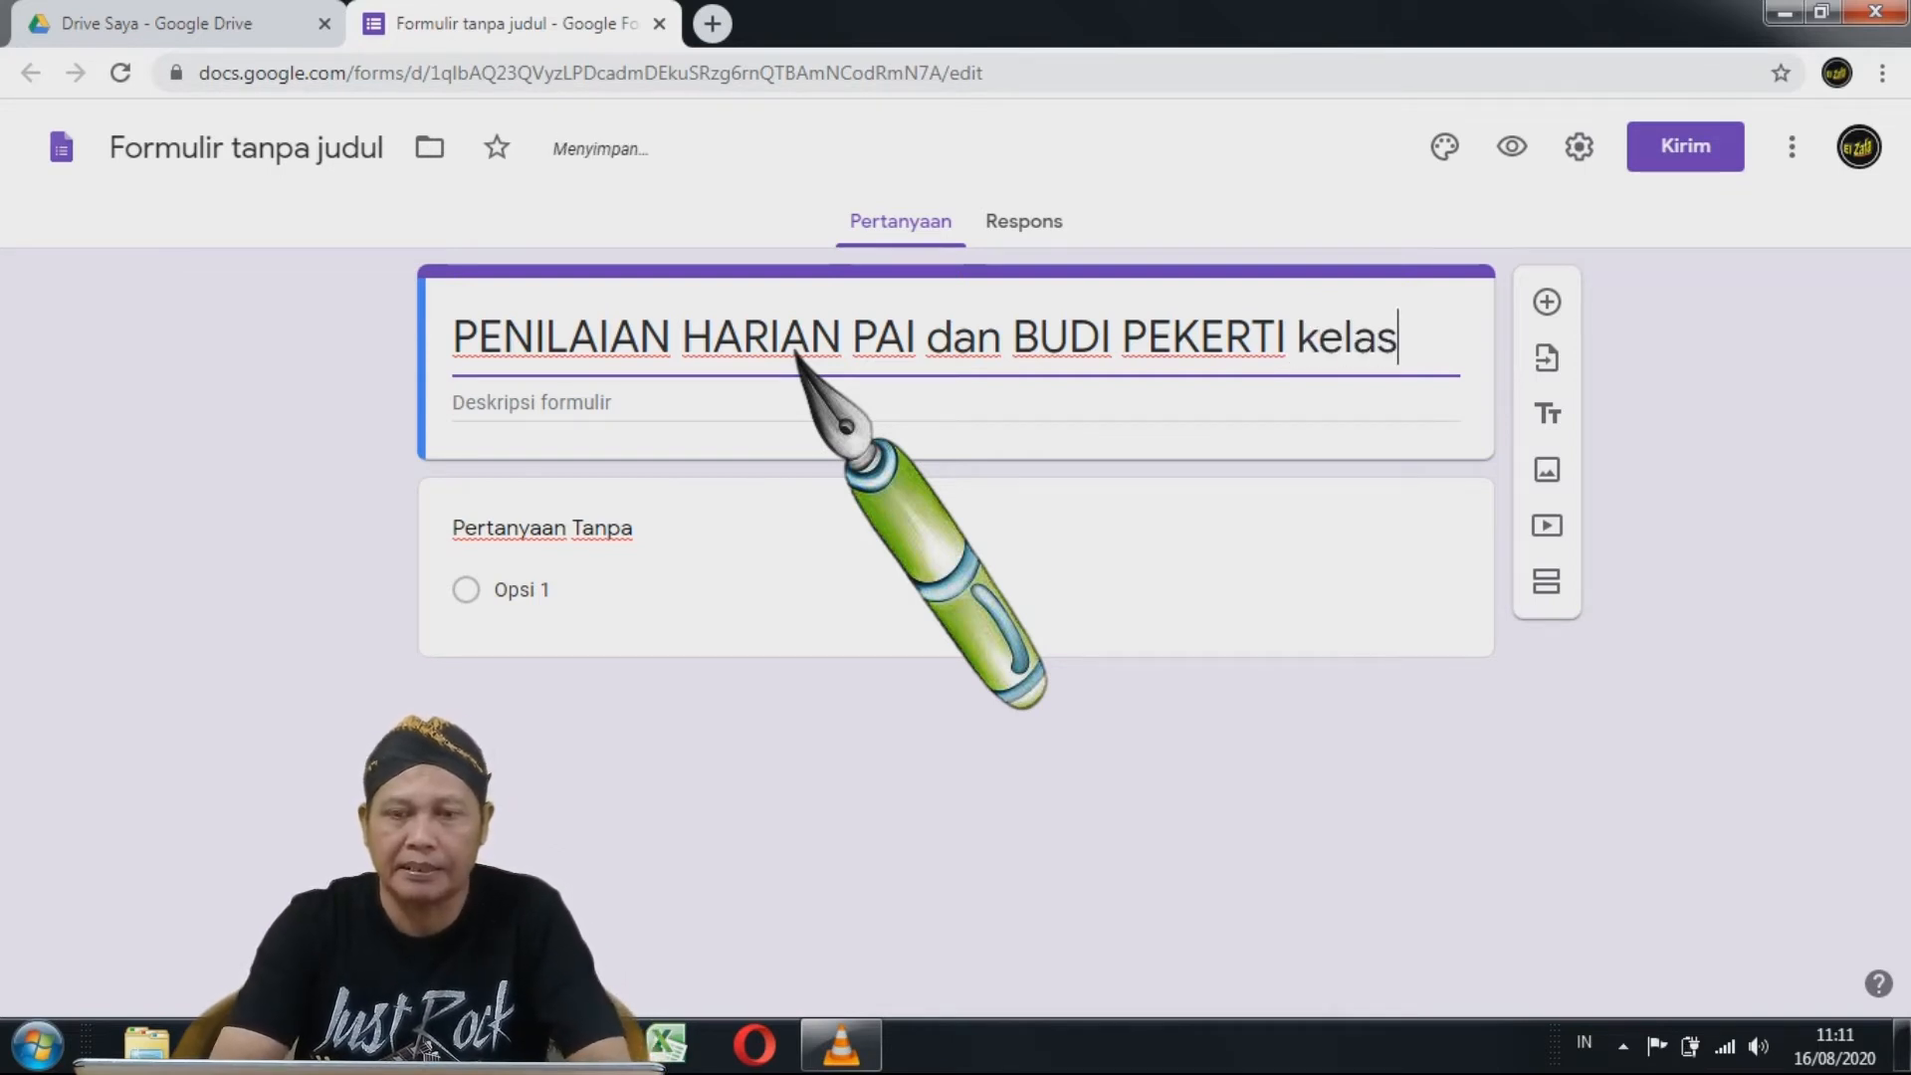
{"action": "type", "text": "3"}
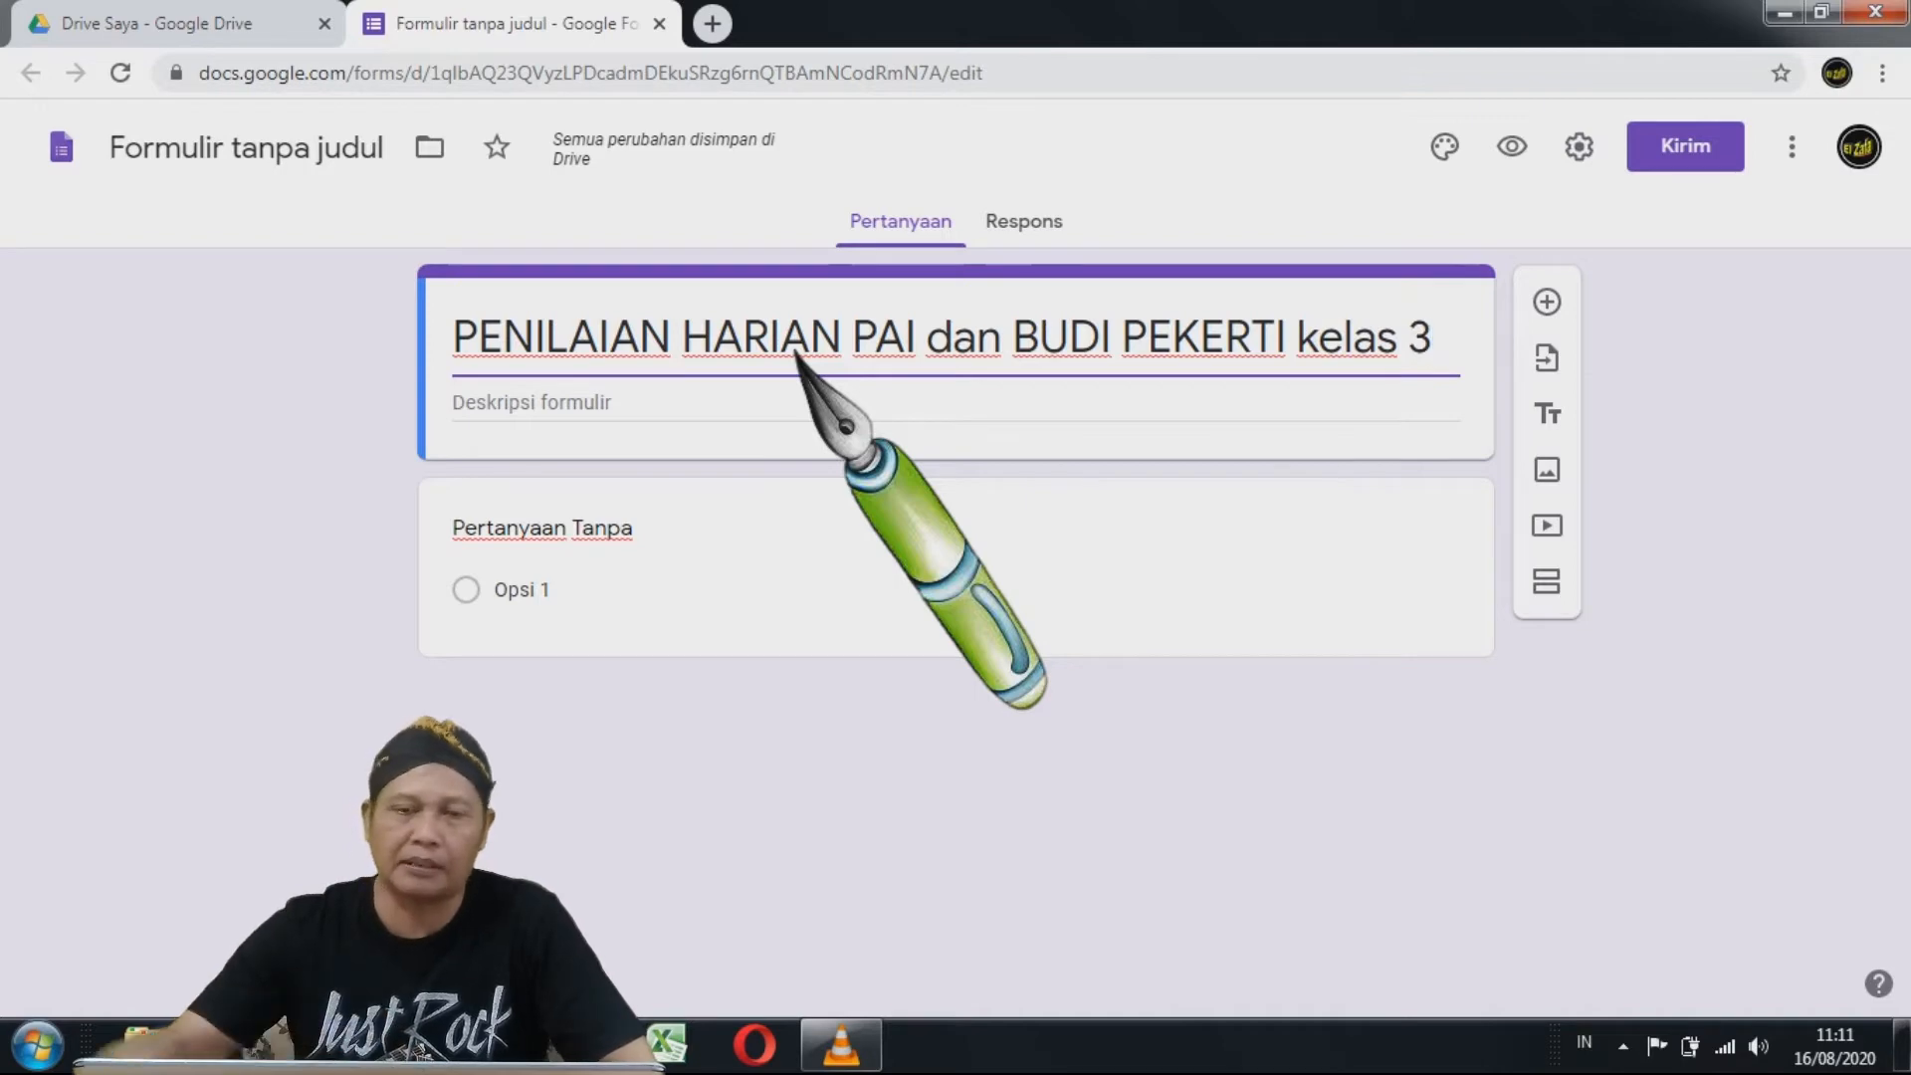
- Enter "Materi : Pesan surat An Nasr" as the form description
{"action": "left_click", "coordinate": [645, 406]}
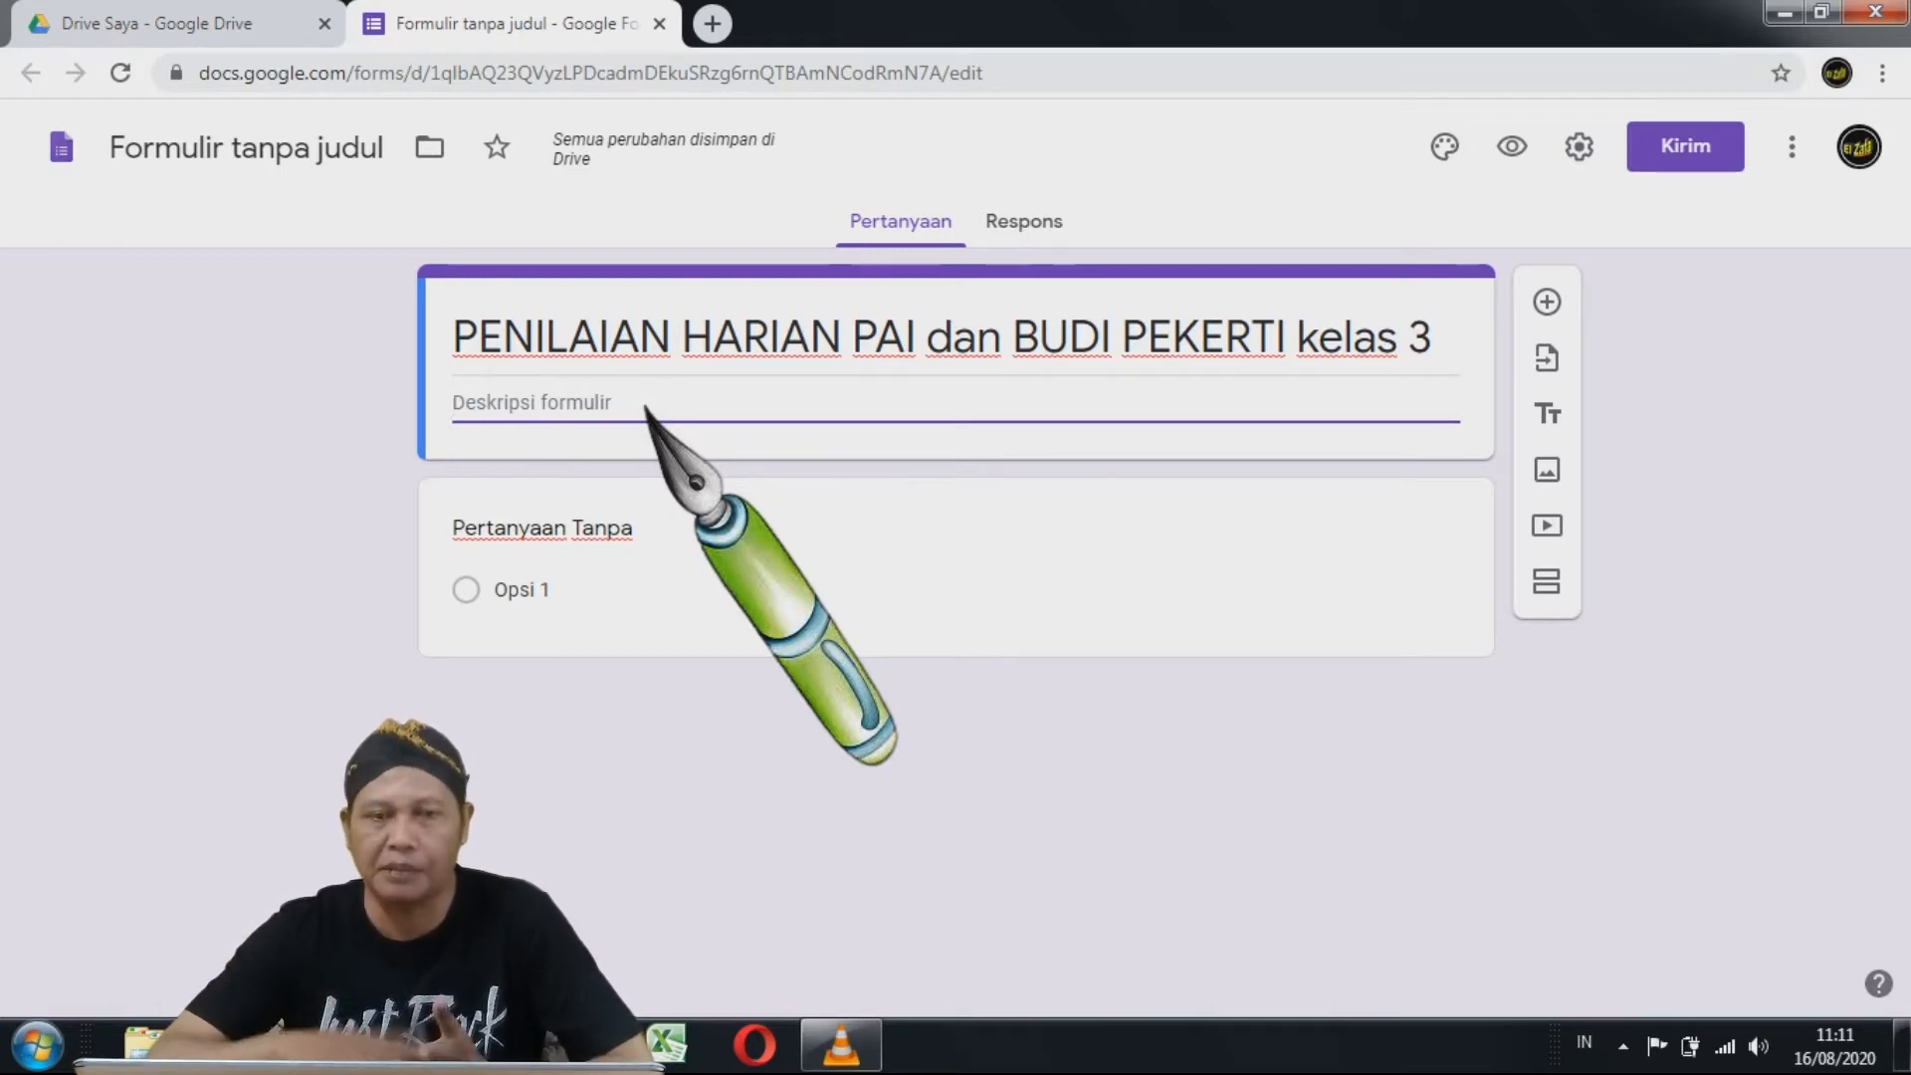
{"action": "type", "text": "Materi"}
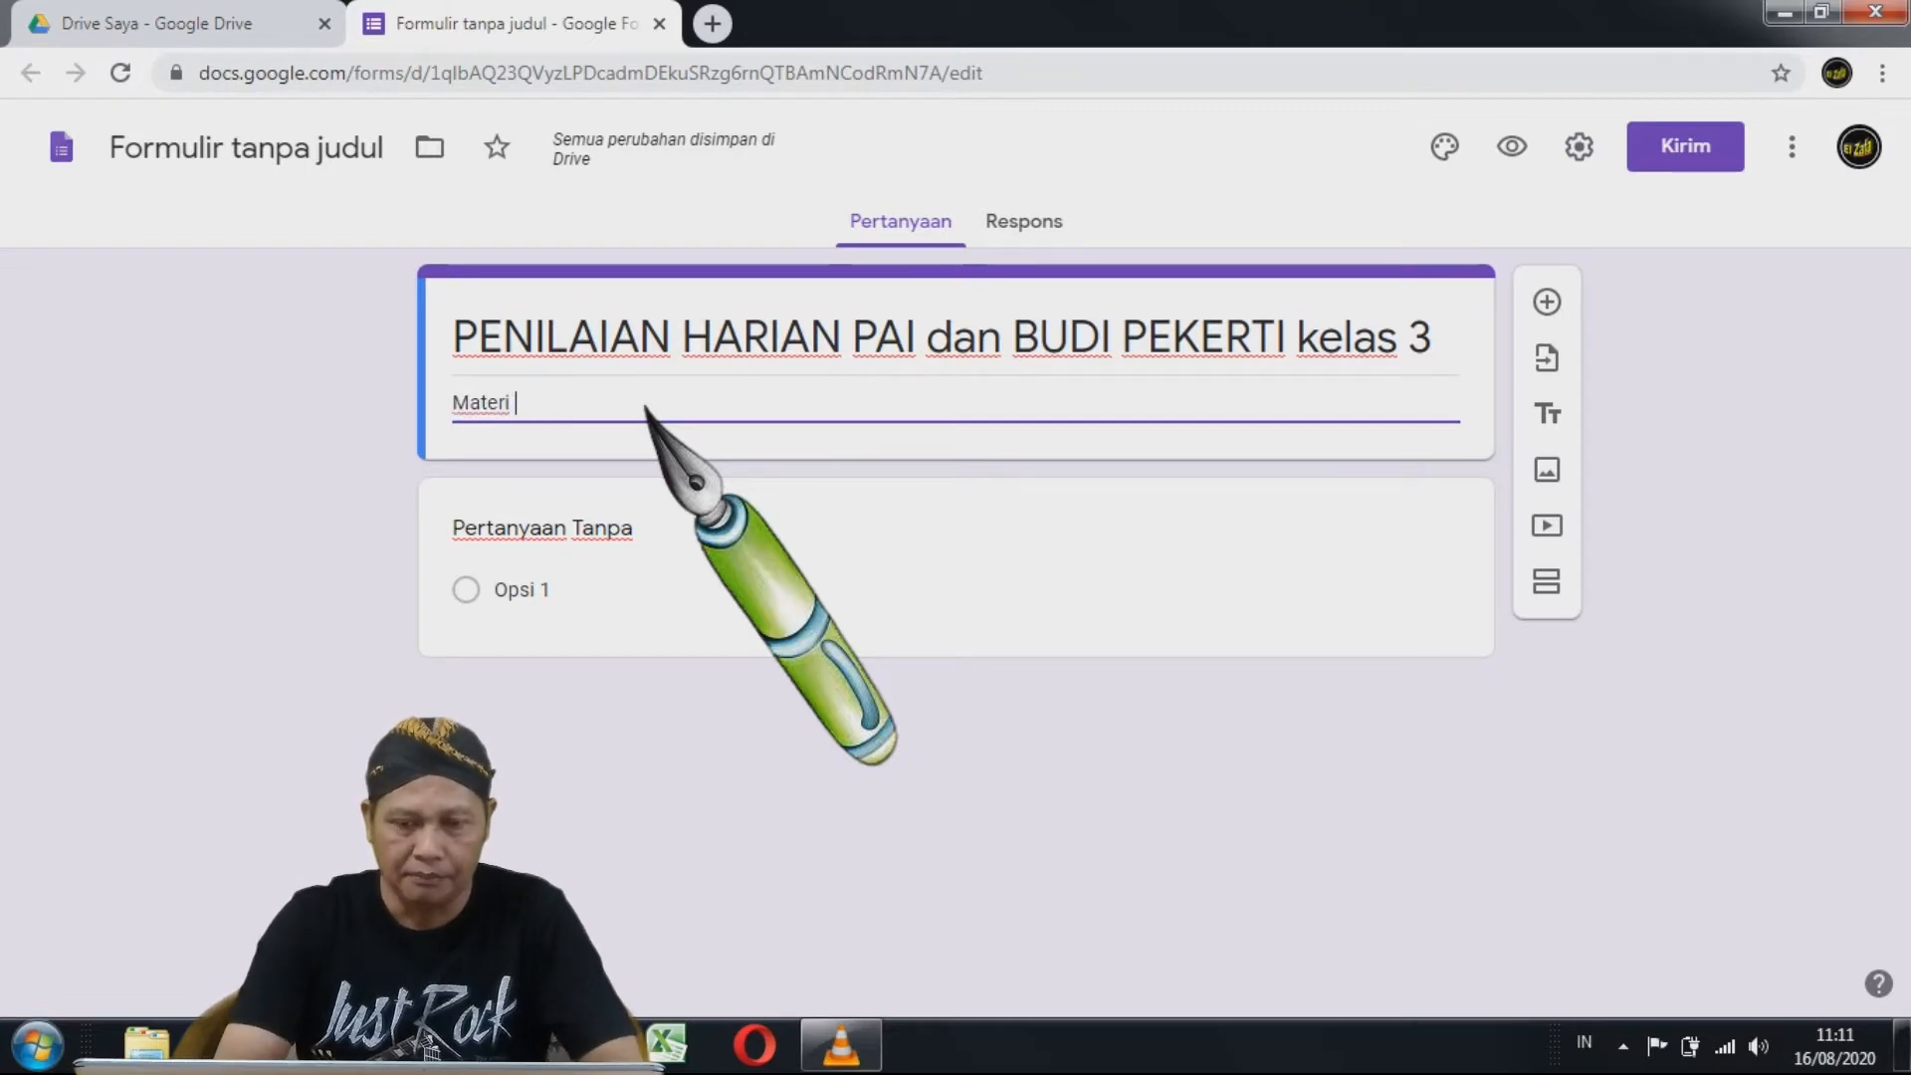
{"action": "type", "text": " : "}
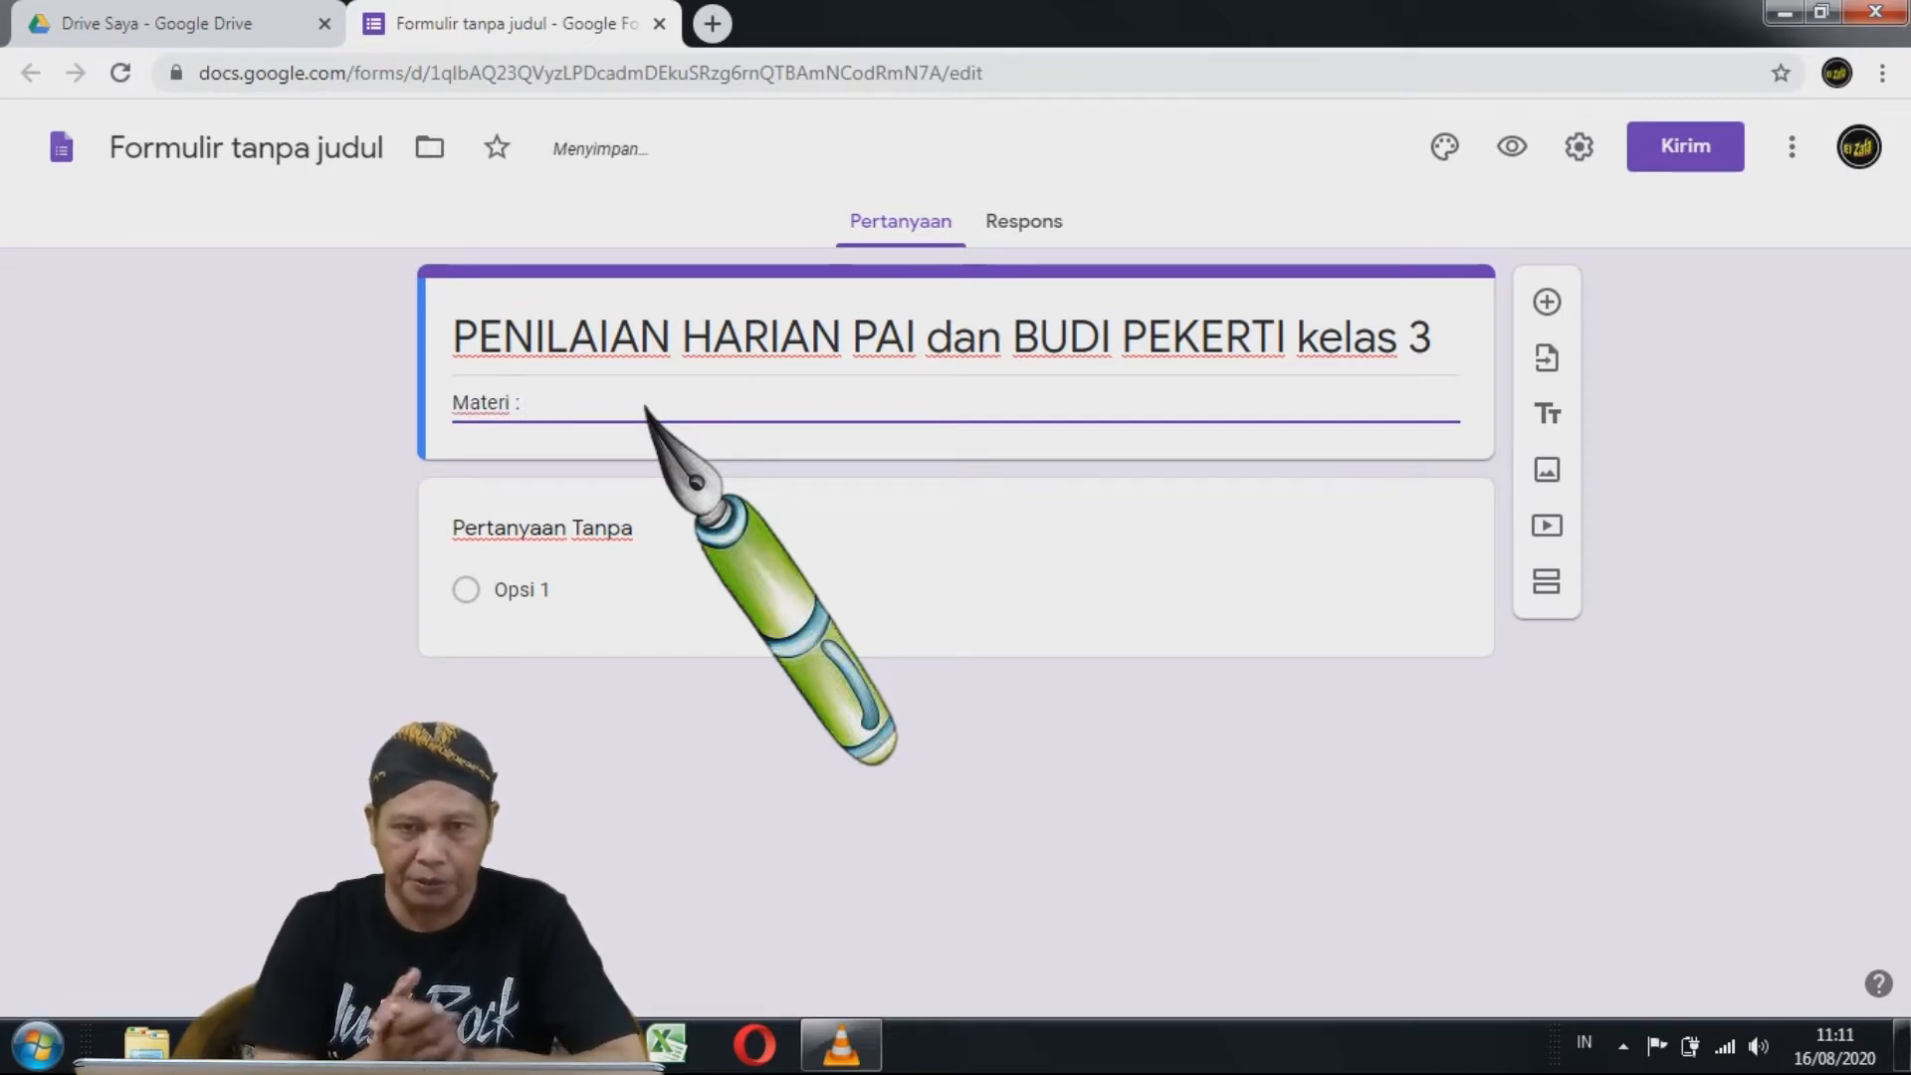
{"action": "type", "text": "Pesan surat"}
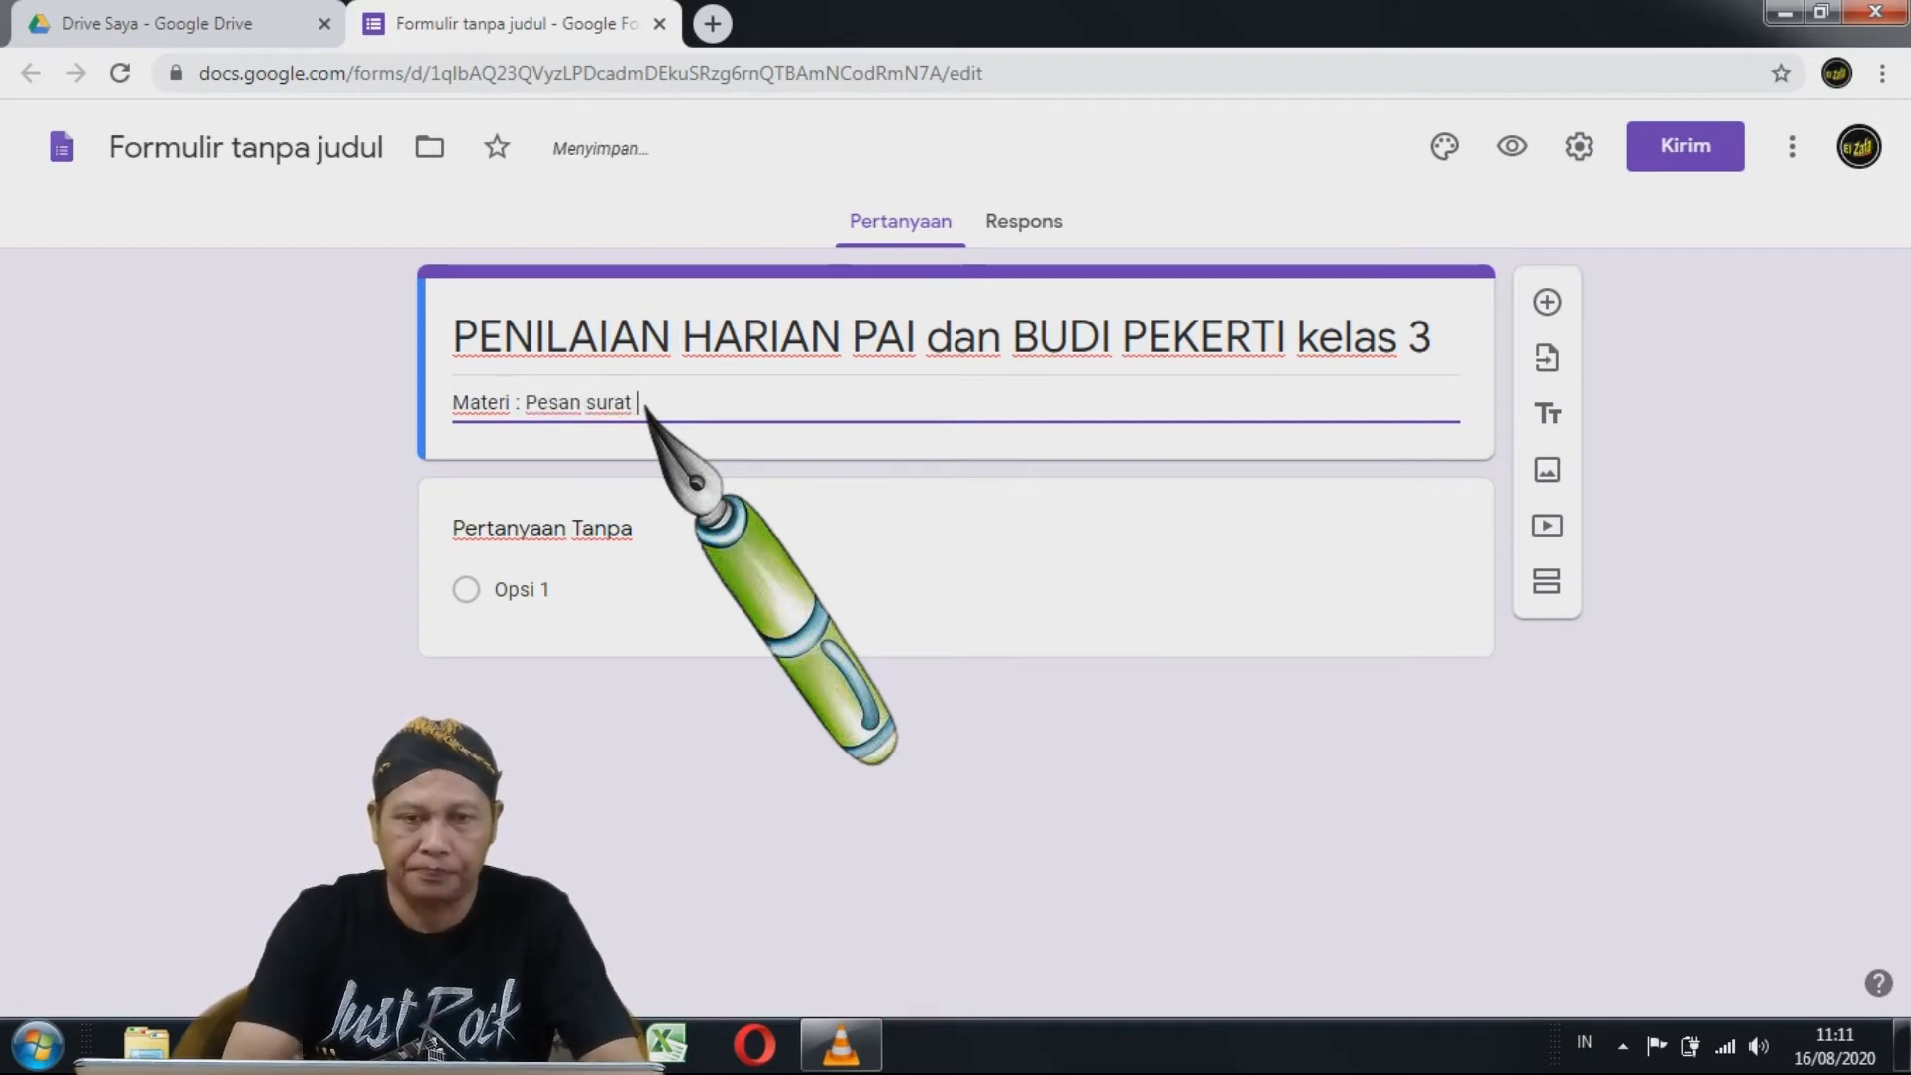
{"action": "type", "text": " An Nasr"}
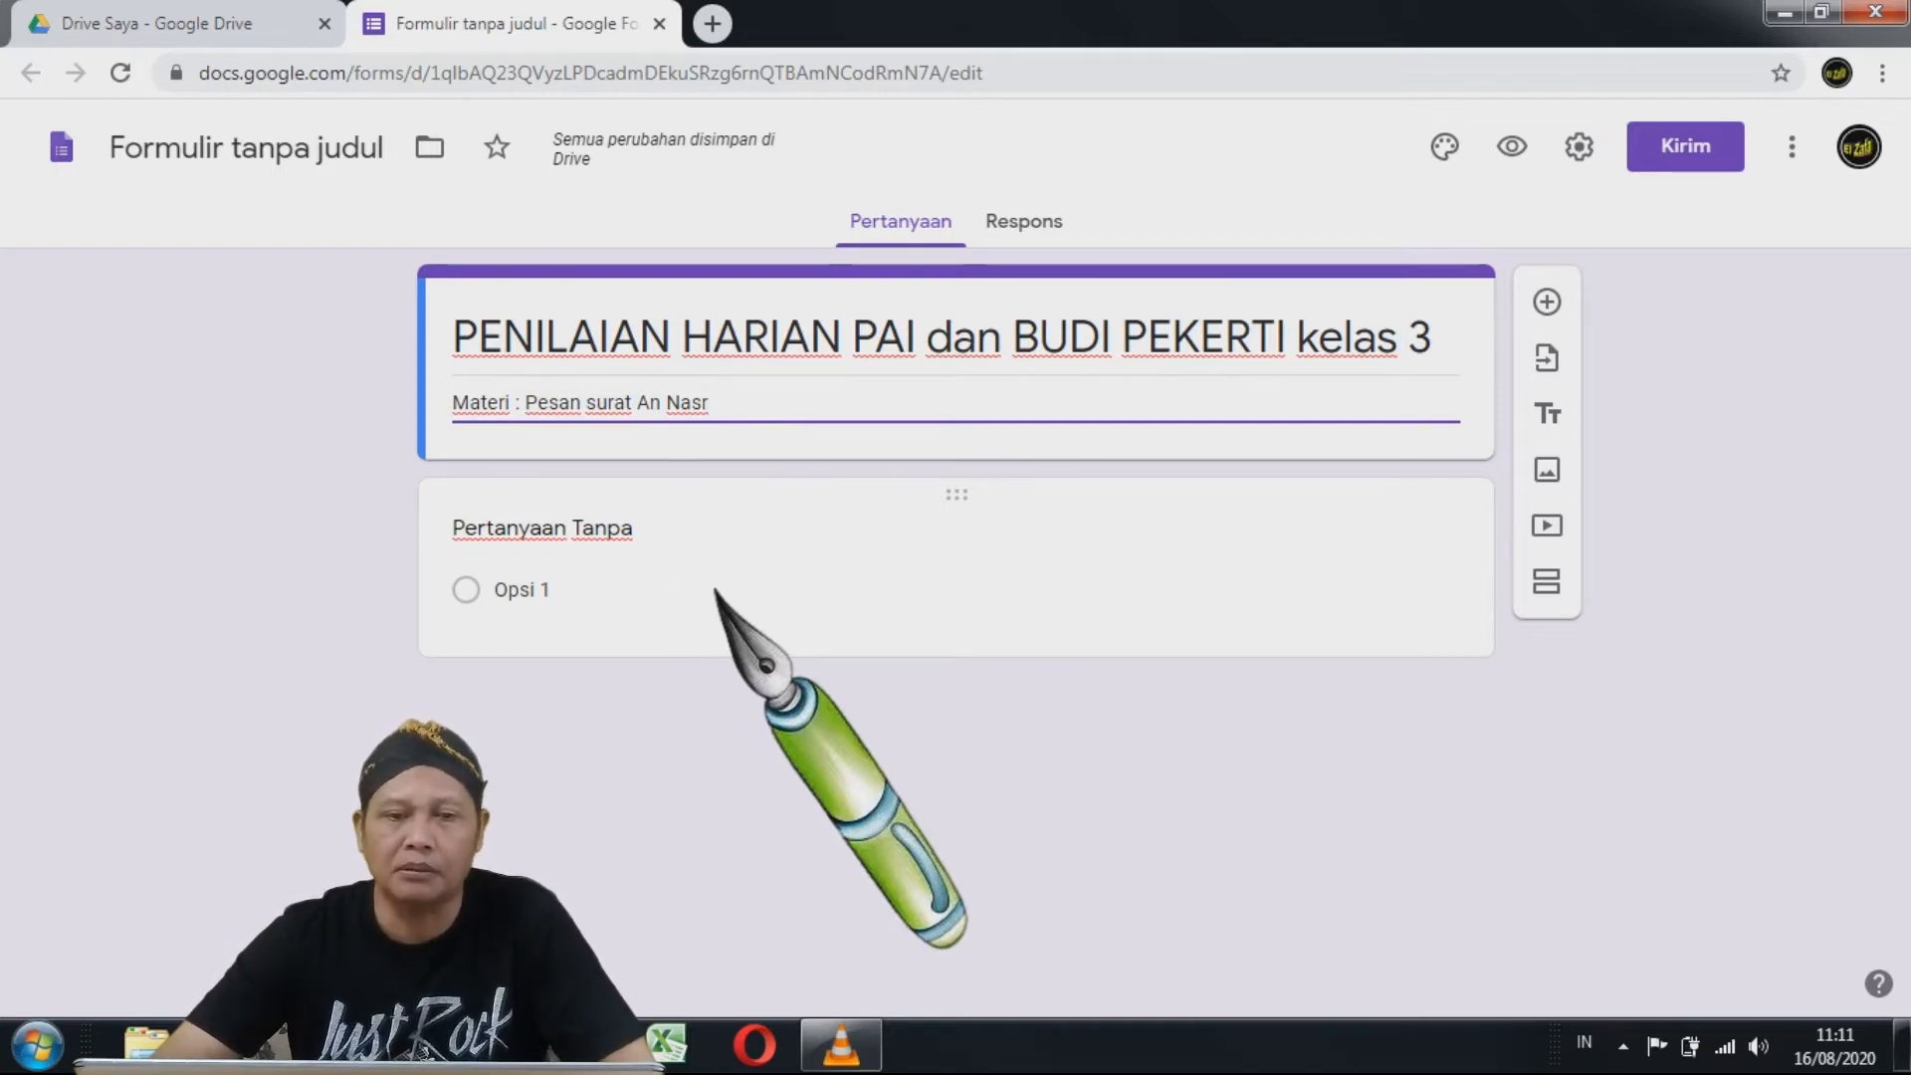
- Replace the first question's placeholder title with "Nama :"
{"action": "left_click", "coordinate": [756, 596]}
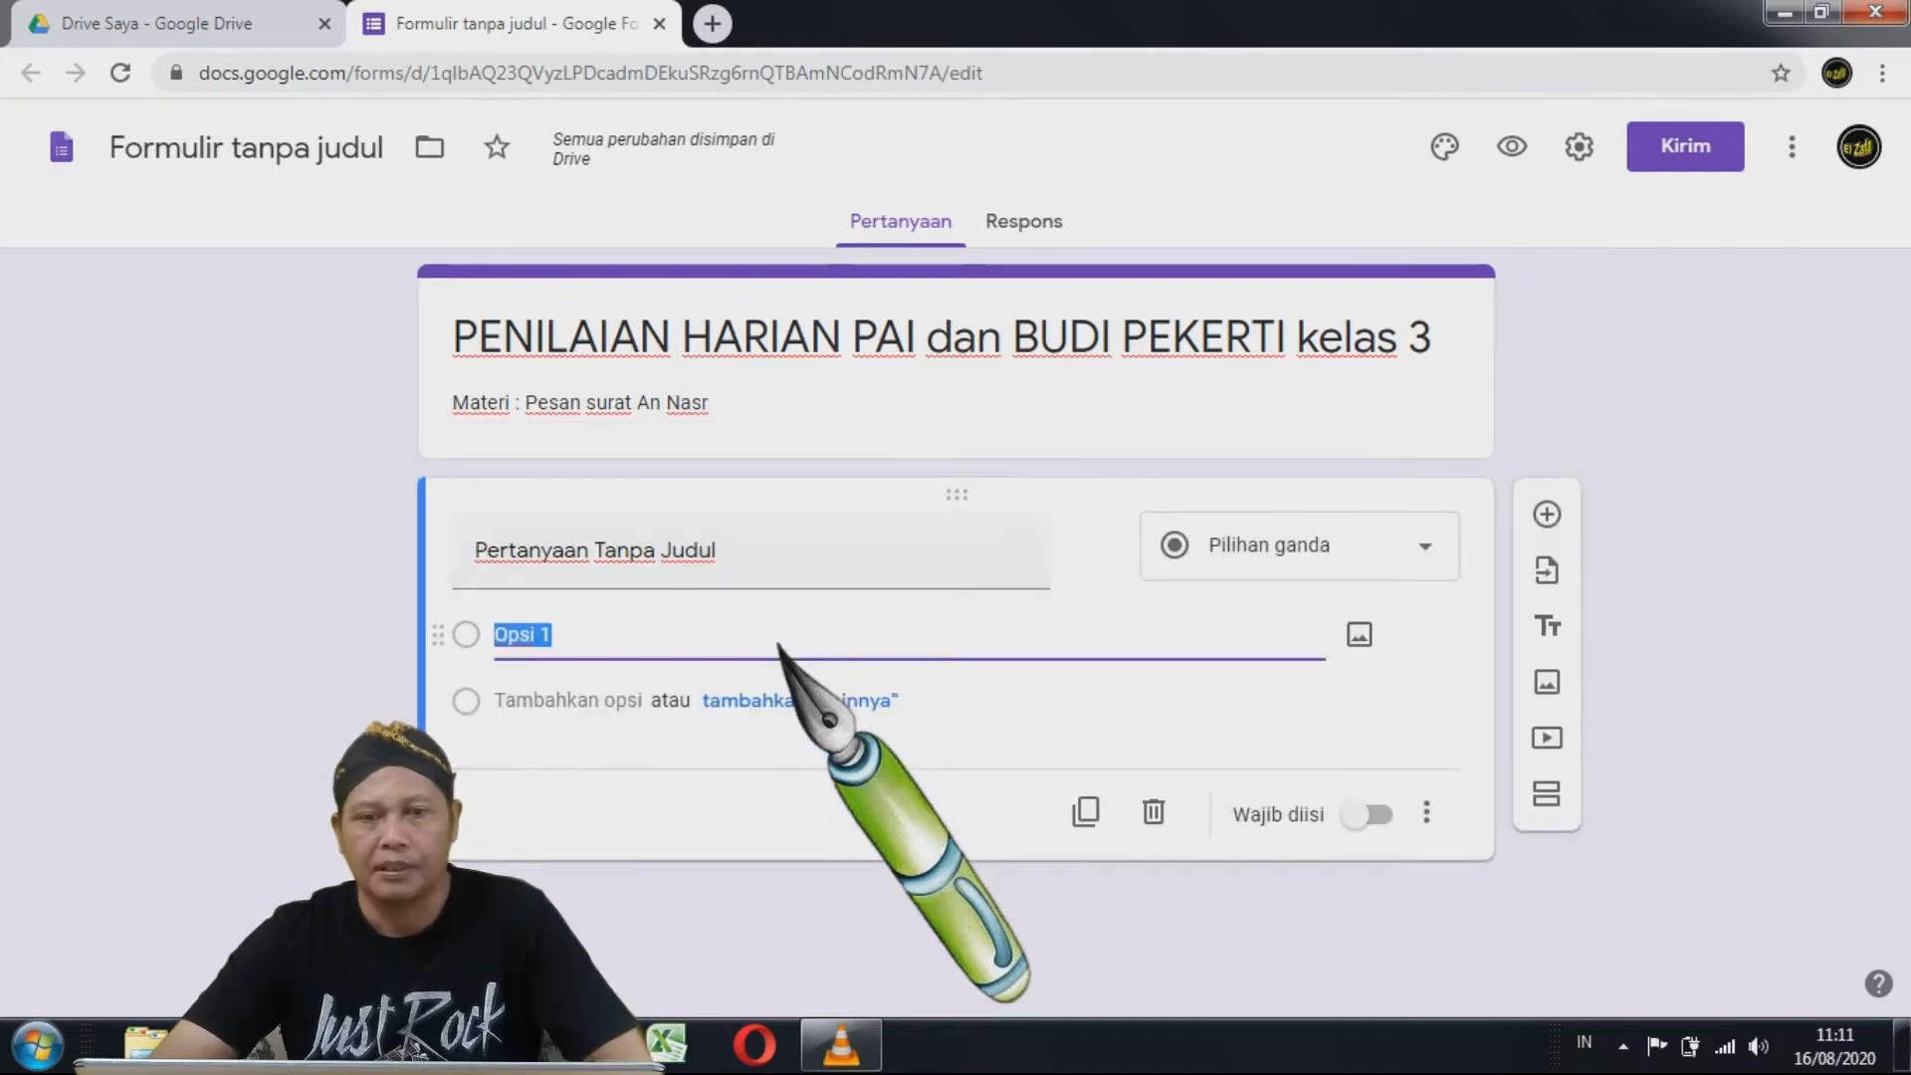
{"action": "type", "text": "Nam"}
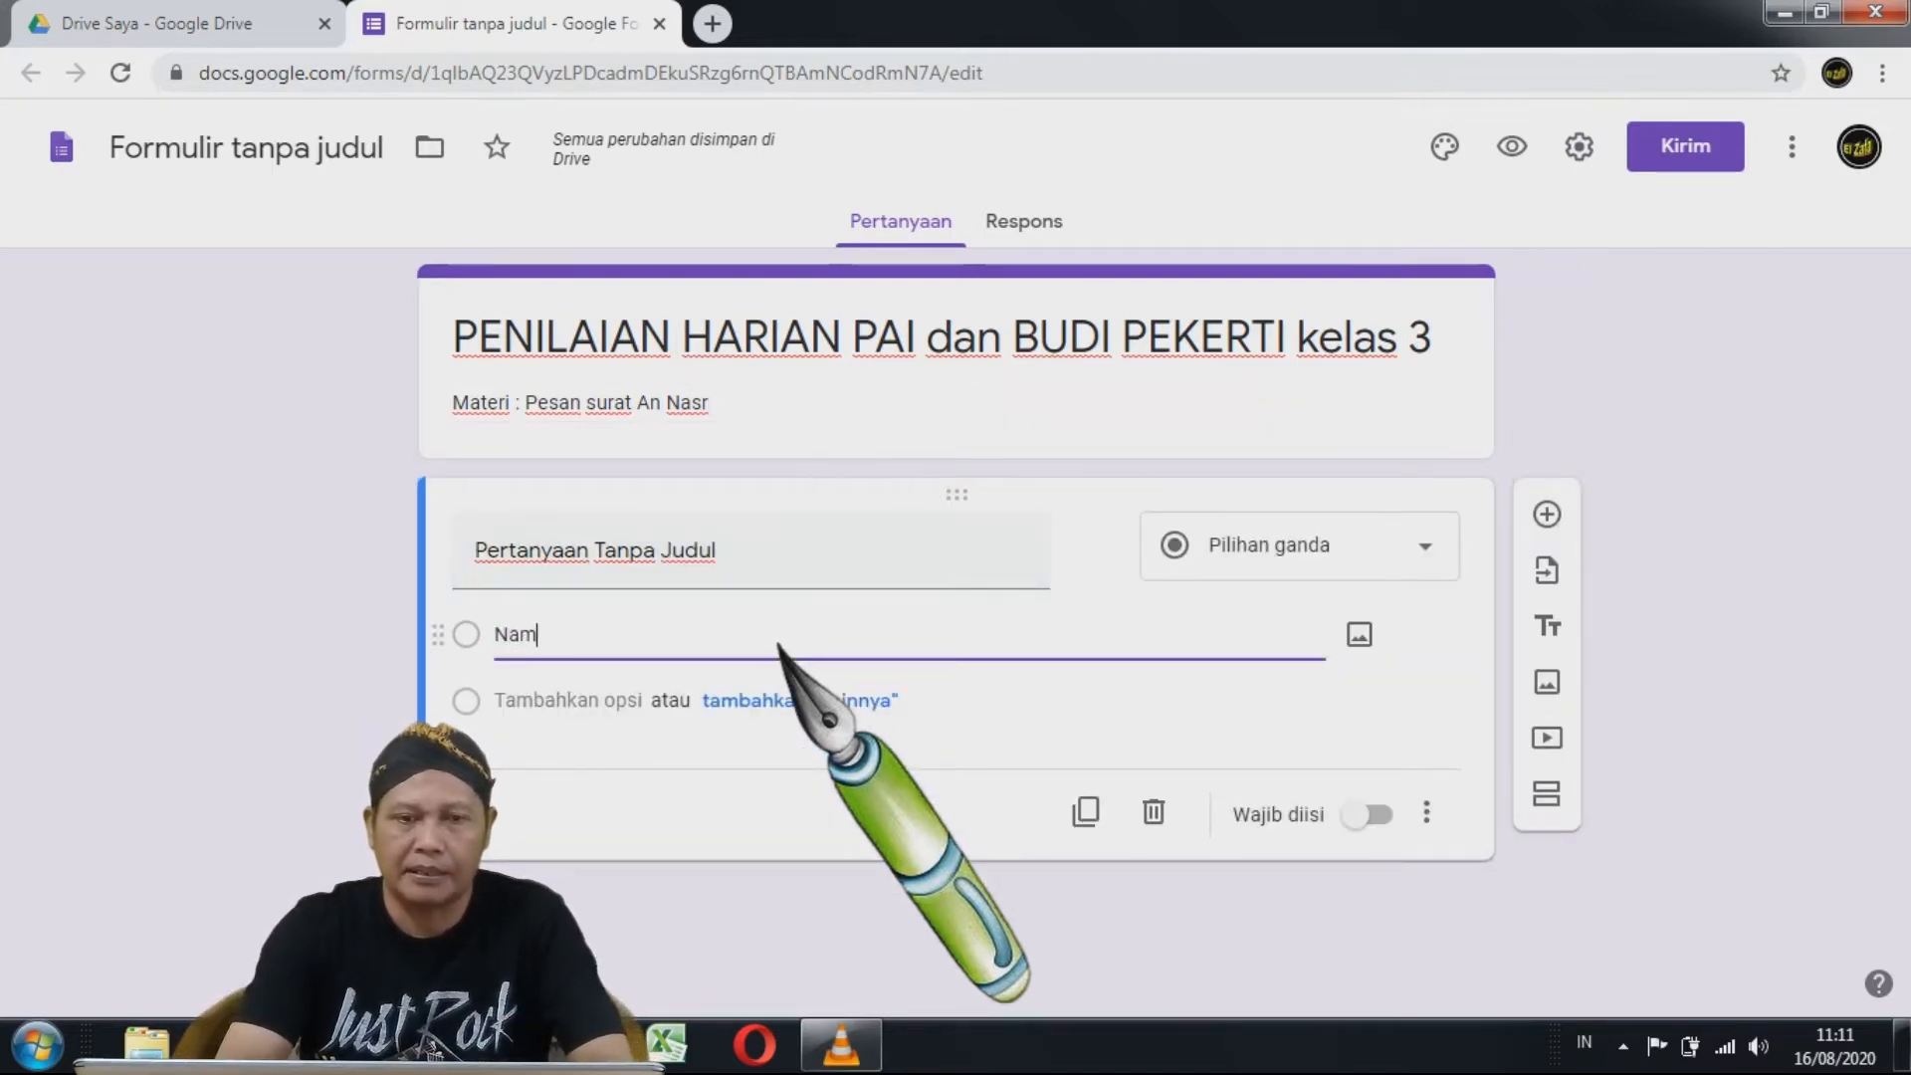
{"action": "left_click", "coordinate": [787, 563]}
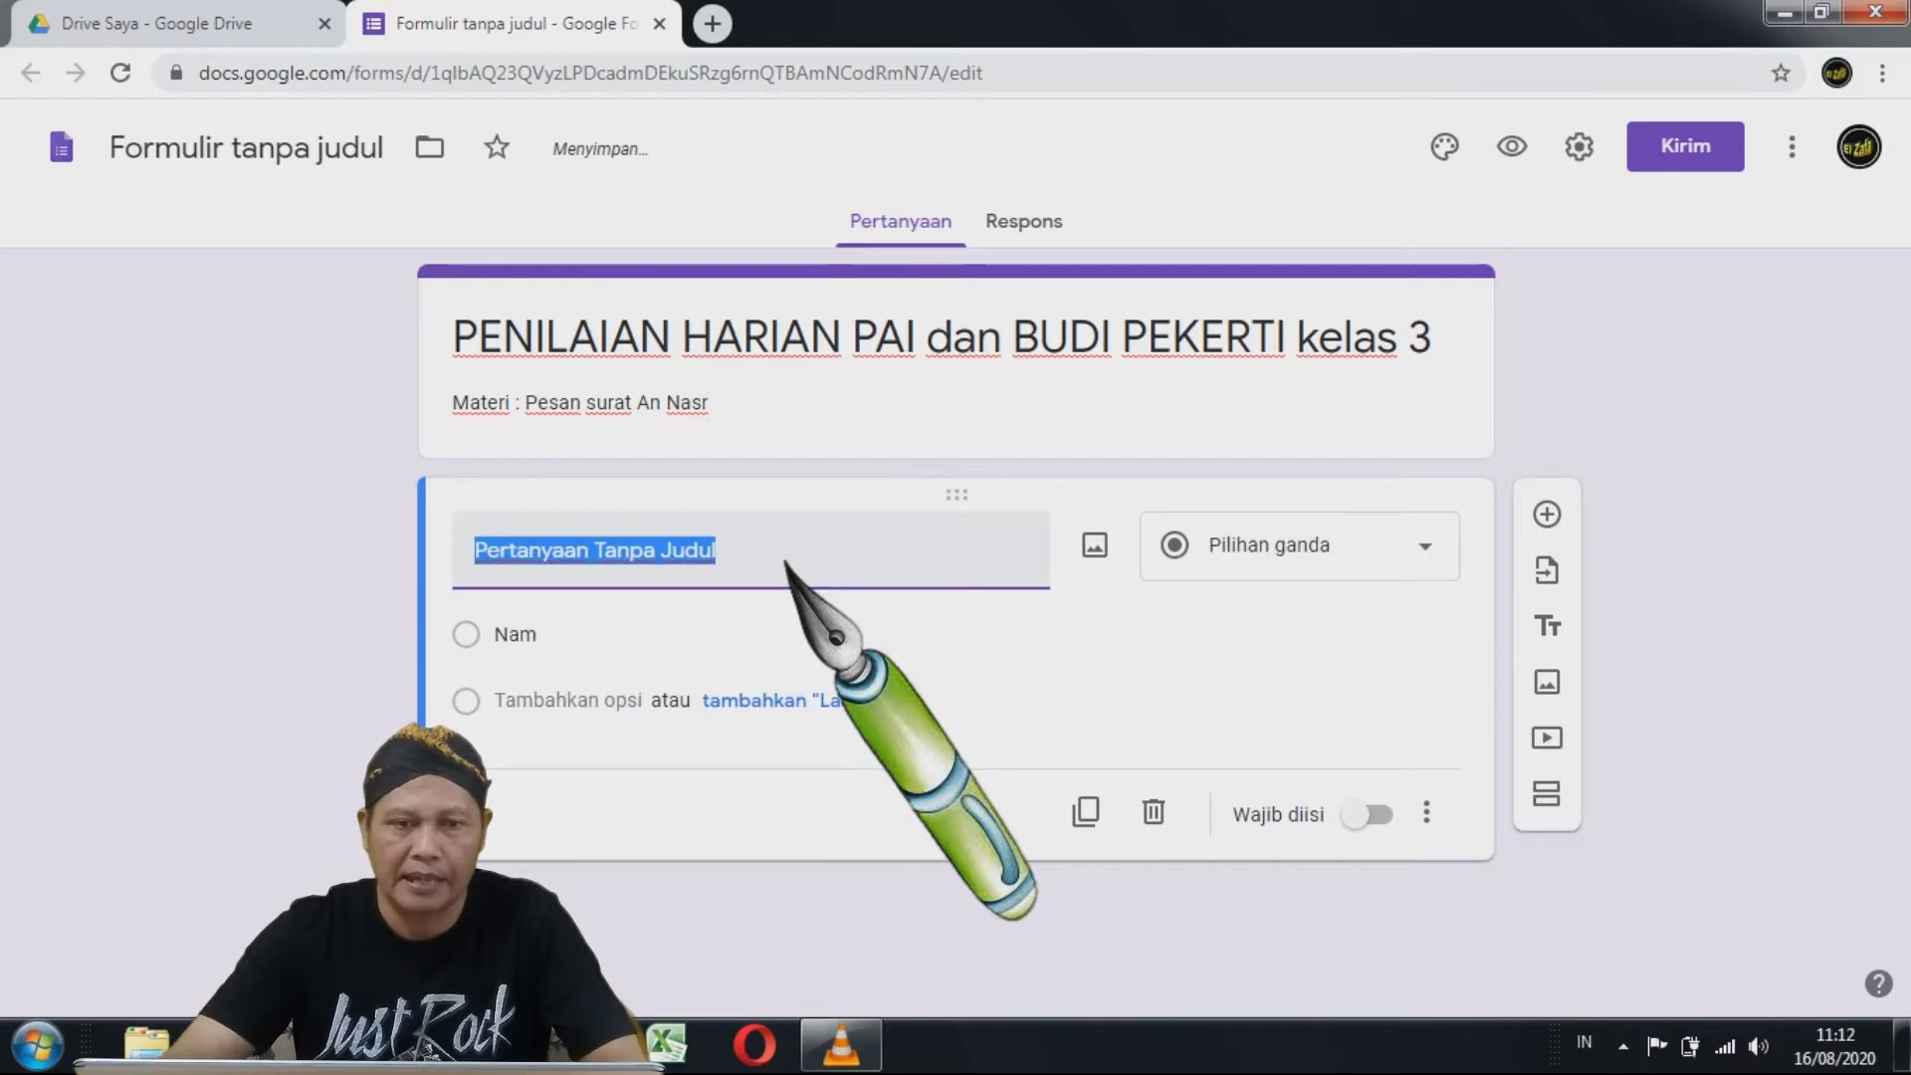
{"action": "type", "text": "nama"}
{"action": "key", "text": "BackSpace"}
{"action": "key", "text": "BackSpace"}
{"action": "key", "text": "BackSpace"}
{"action": "key", "text": "BackSpace"}
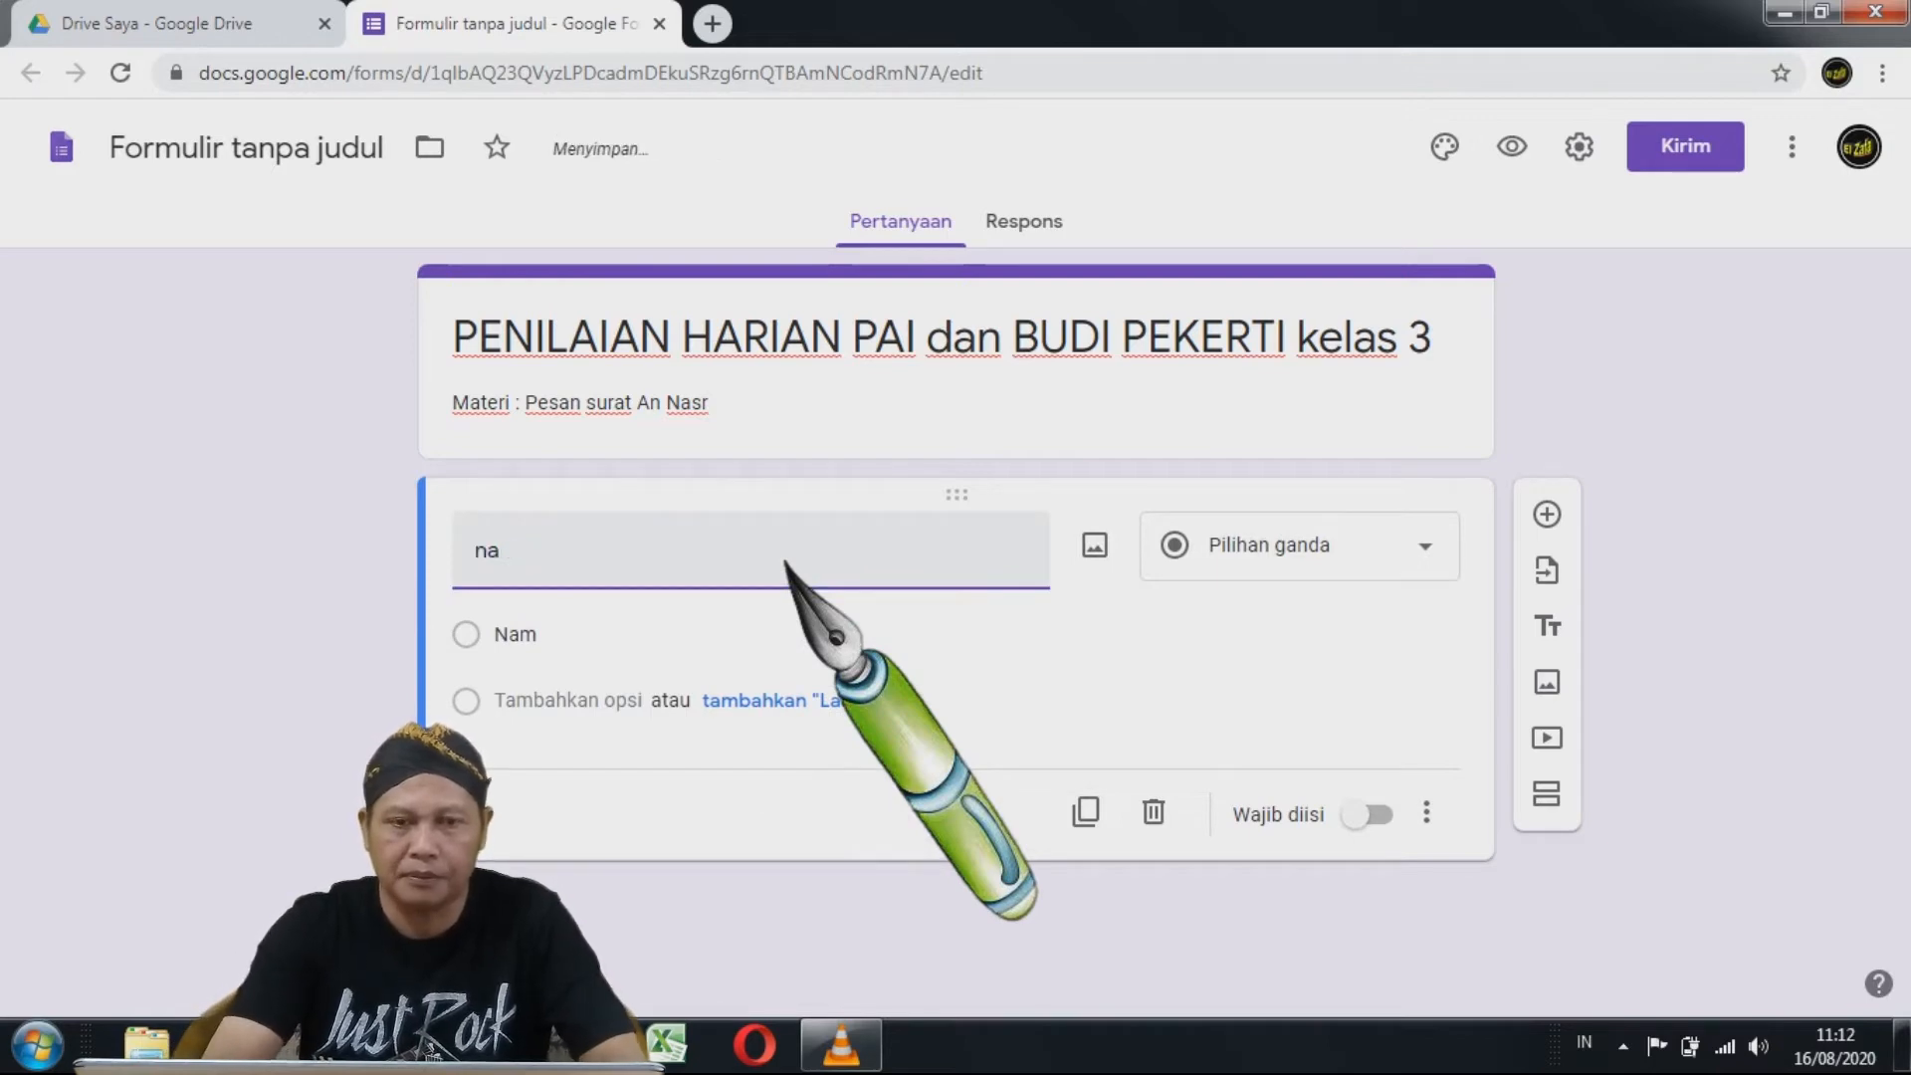
{"action": "type", "text": "Nama :"}
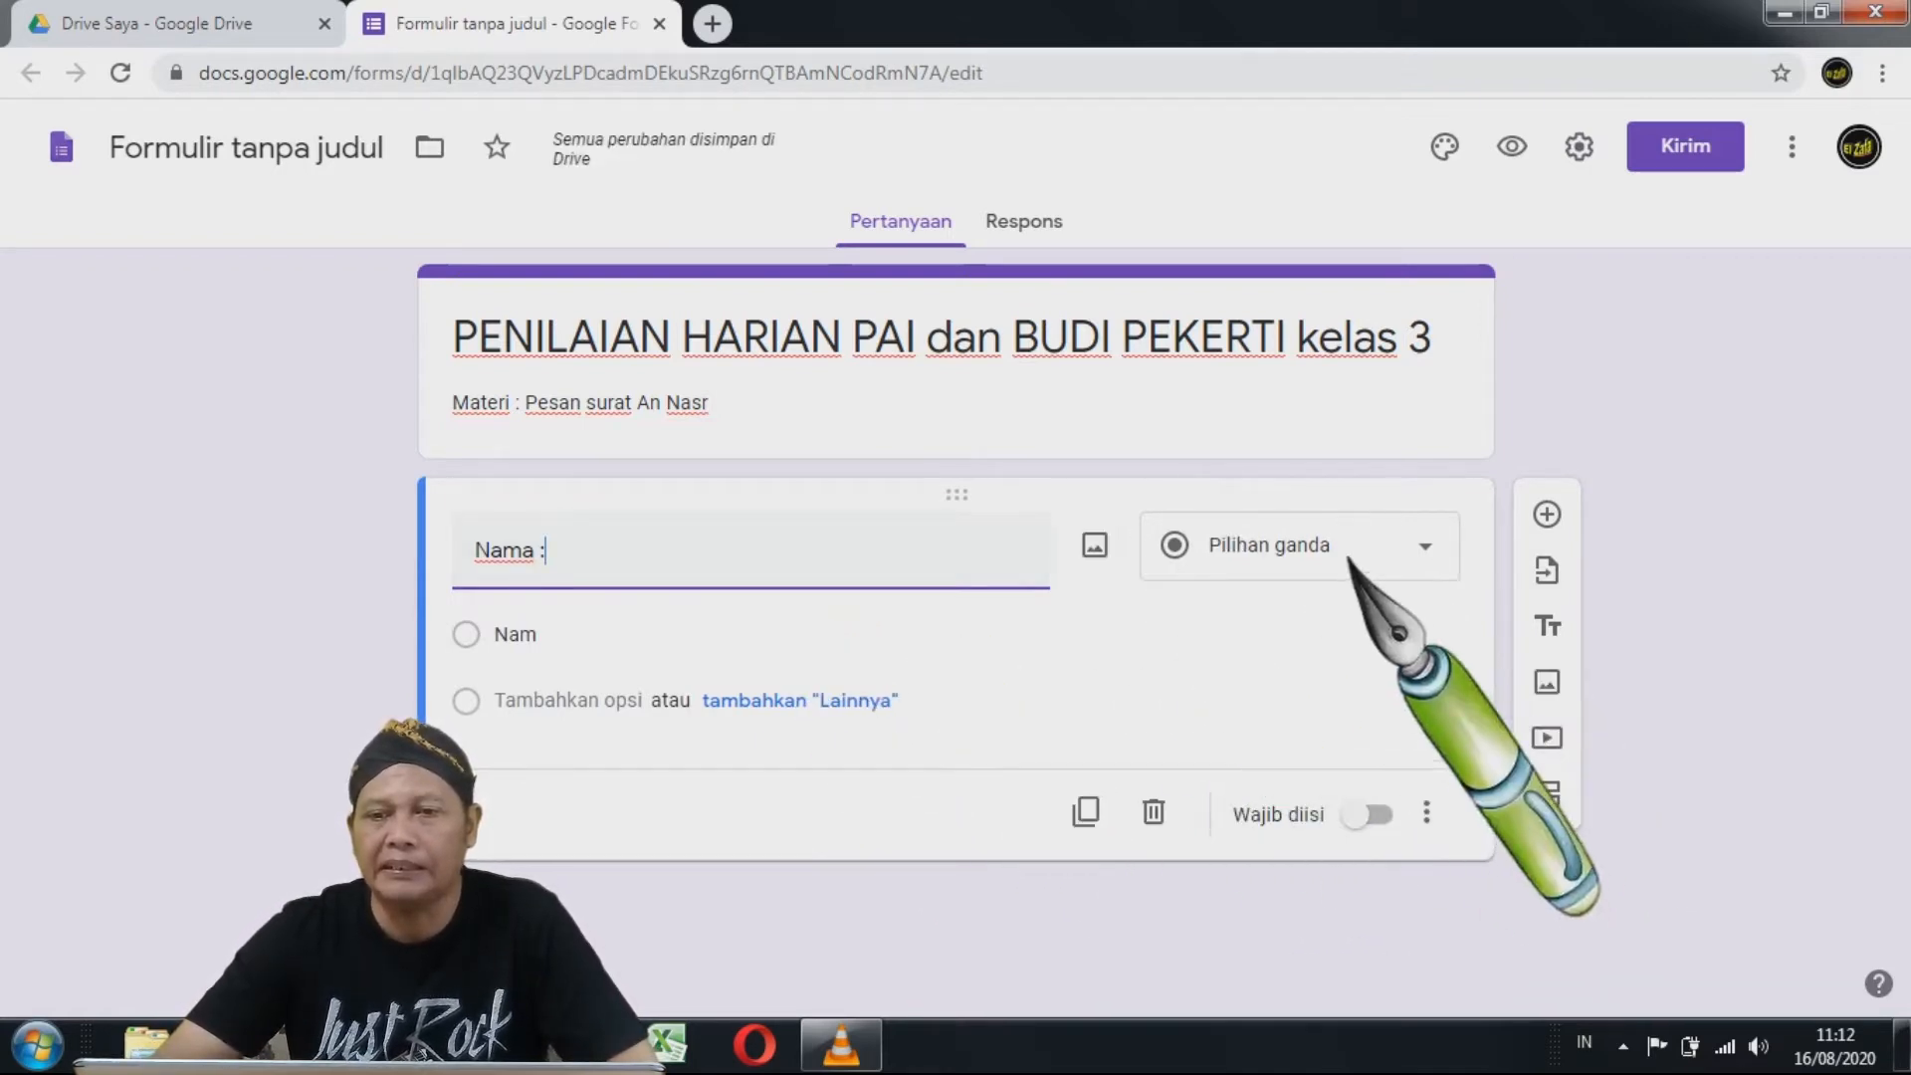
- Set the "Nama :" question to the short-answer type (Jawaban singkat) and make it required
{"action": "left_click", "coordinate": [1418, 550]}
{"action": "left_click", "coordinate": [1294, 184]}
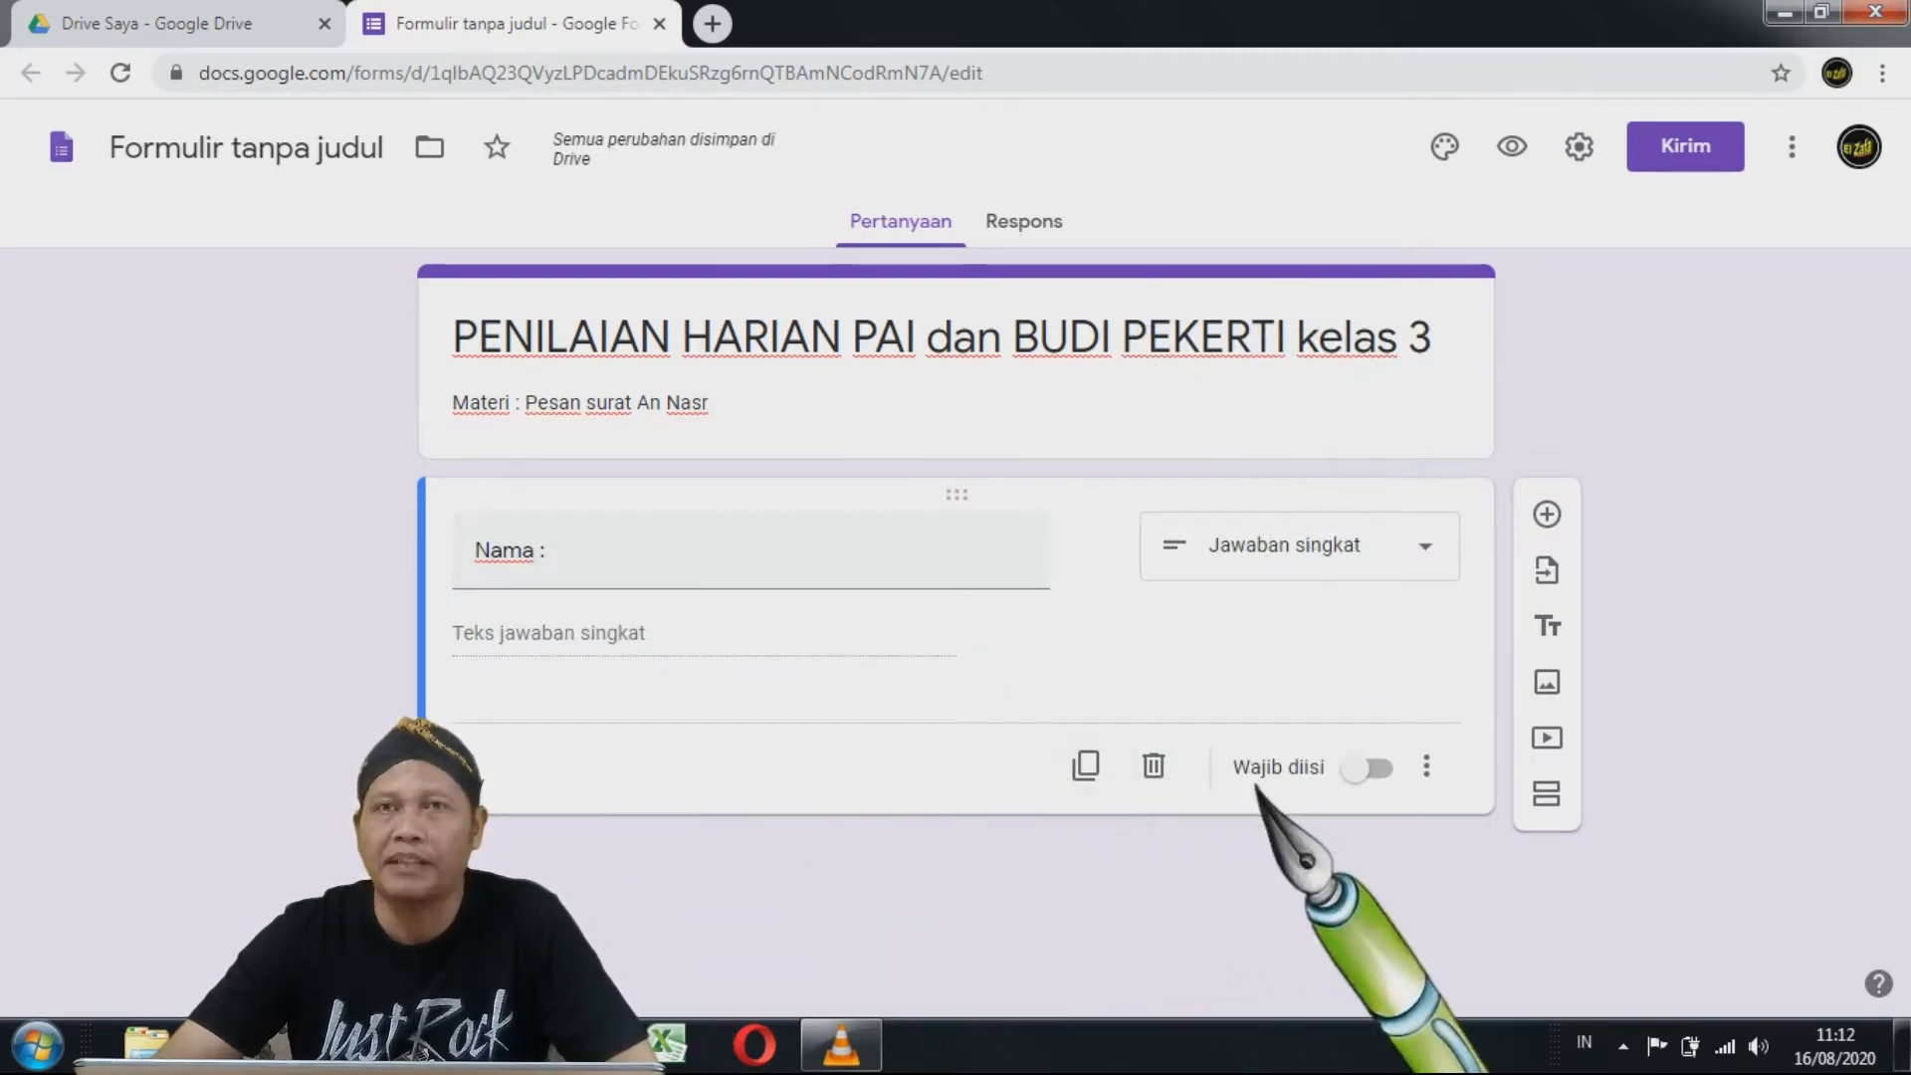
{"action": "left_click", "coordinate": [1385, 770]}
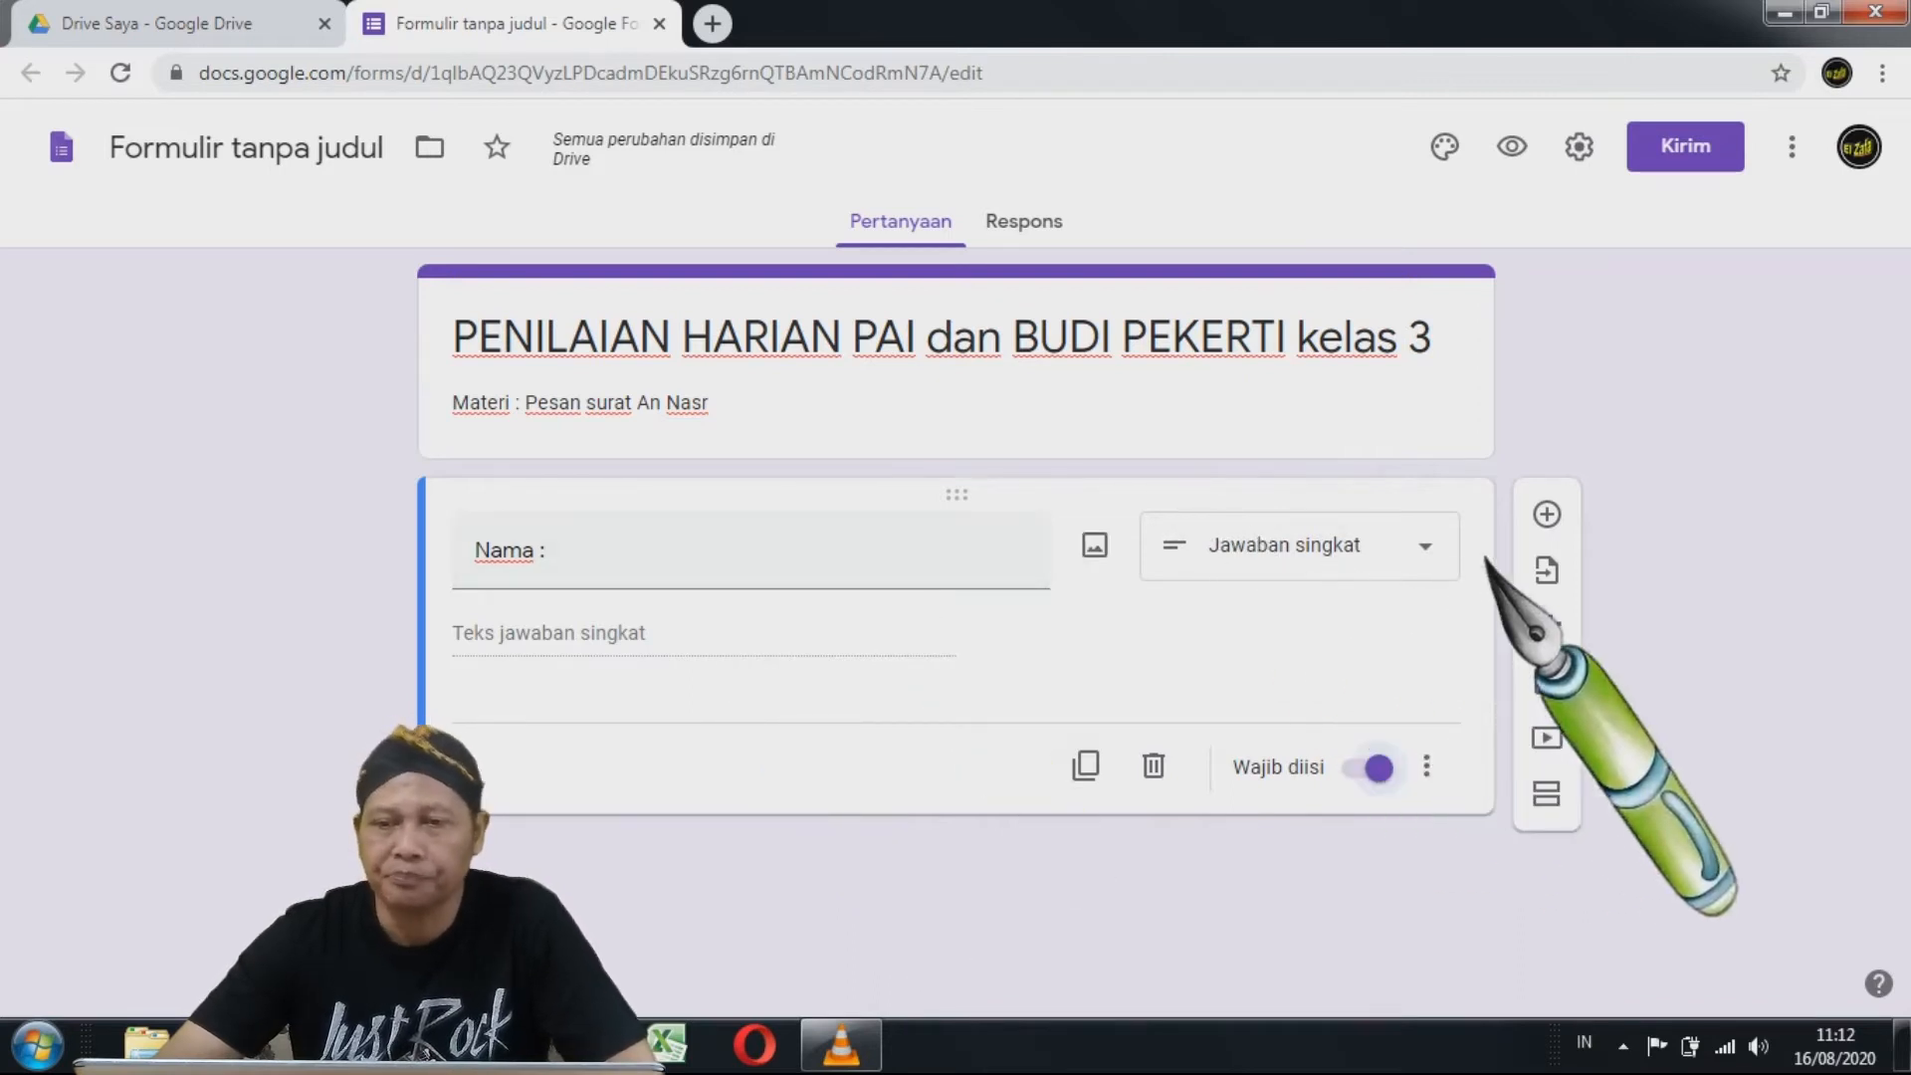
- Add a second question titled "Sekolah :" as a required short-answer (Jawaban singkat) question
{"action": "left_click", "coordinate": [1548, 516]}
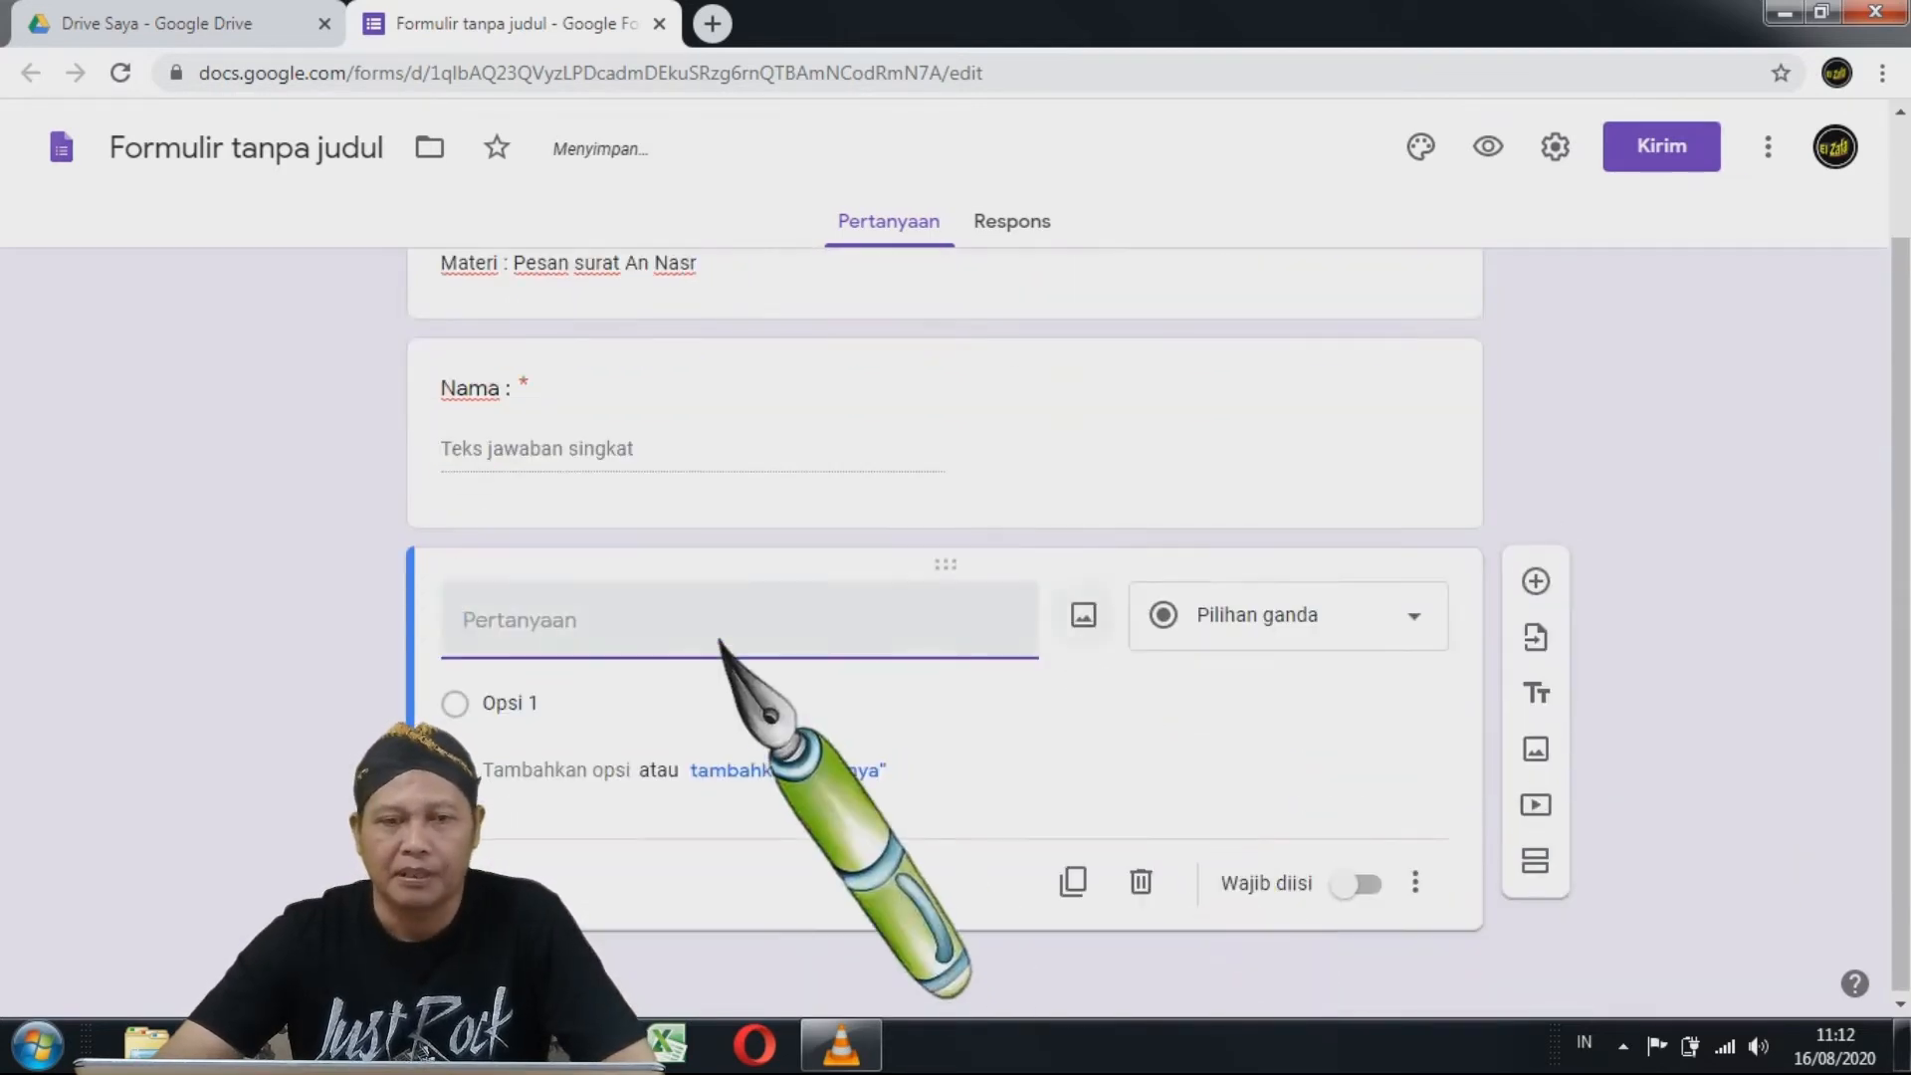
{"action": "type", "text": "Sekolah"}
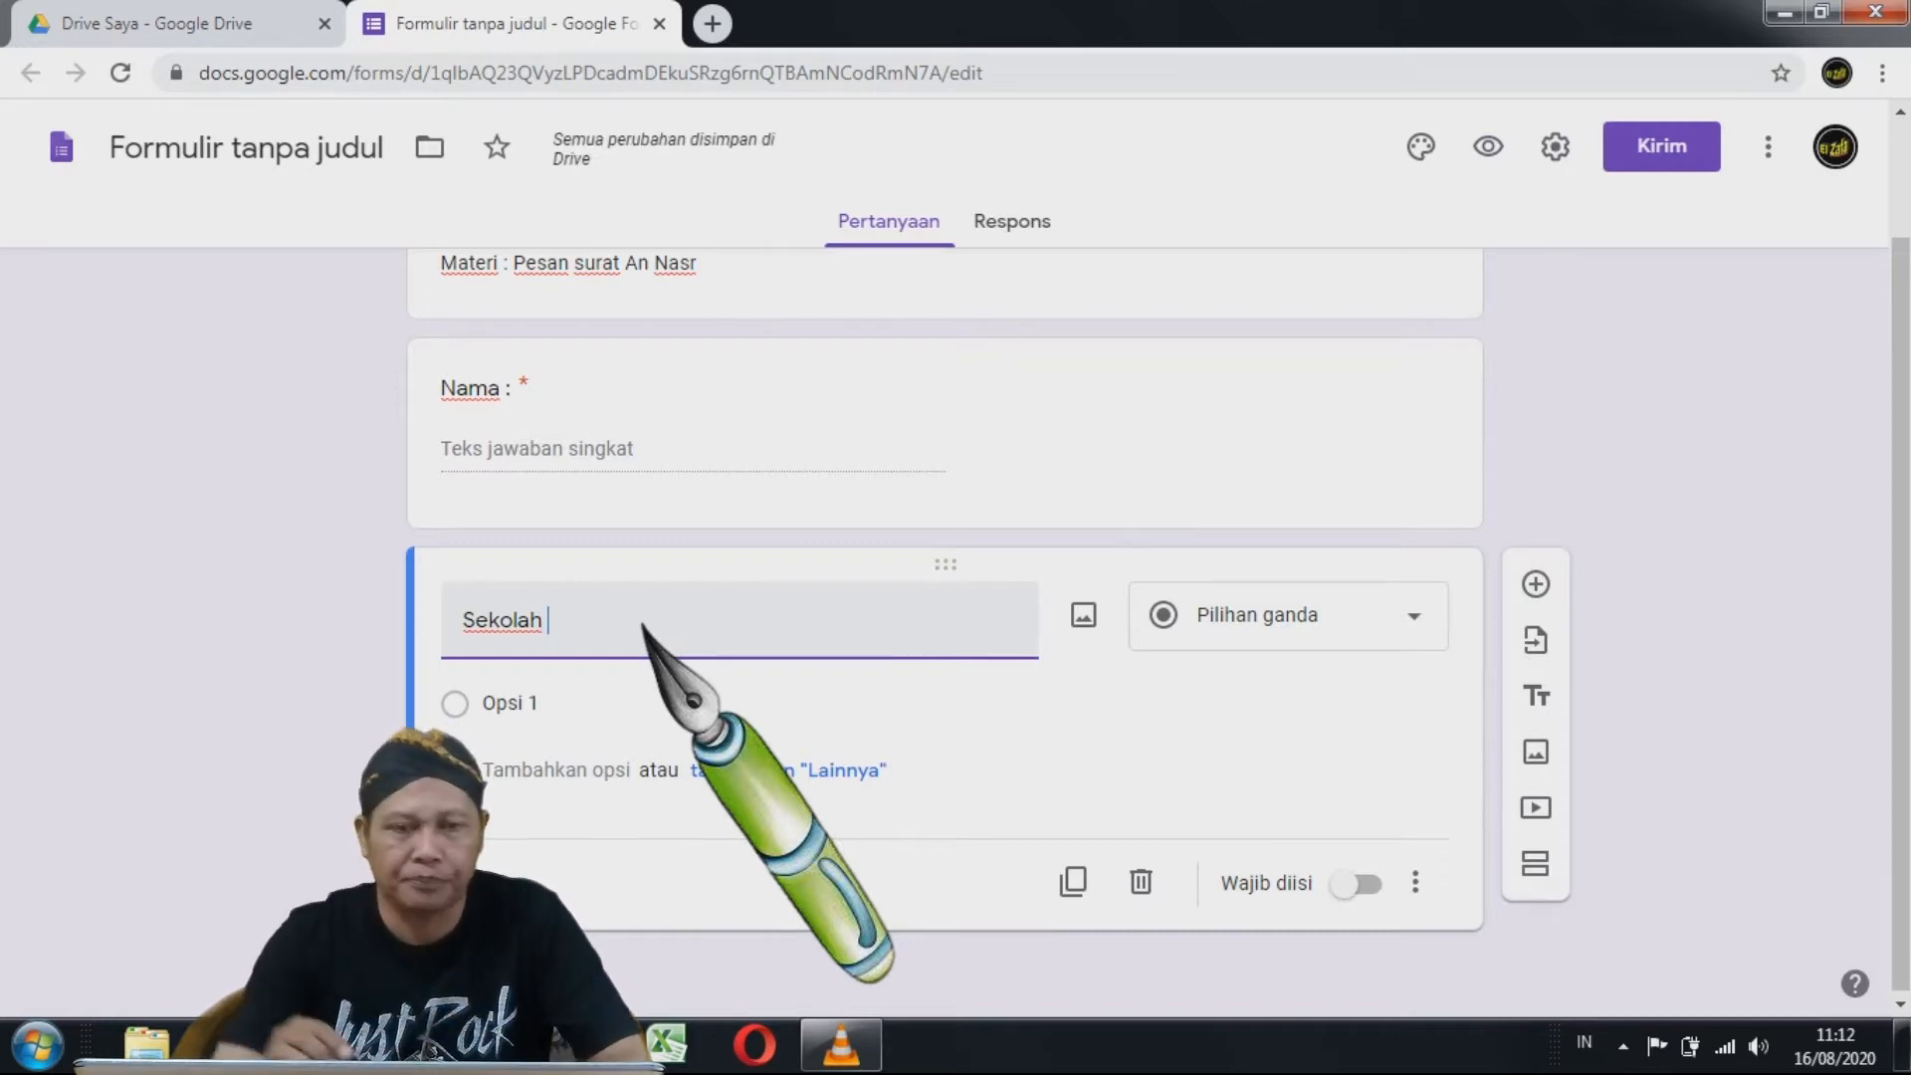
{"action": "type", "text": ":"}
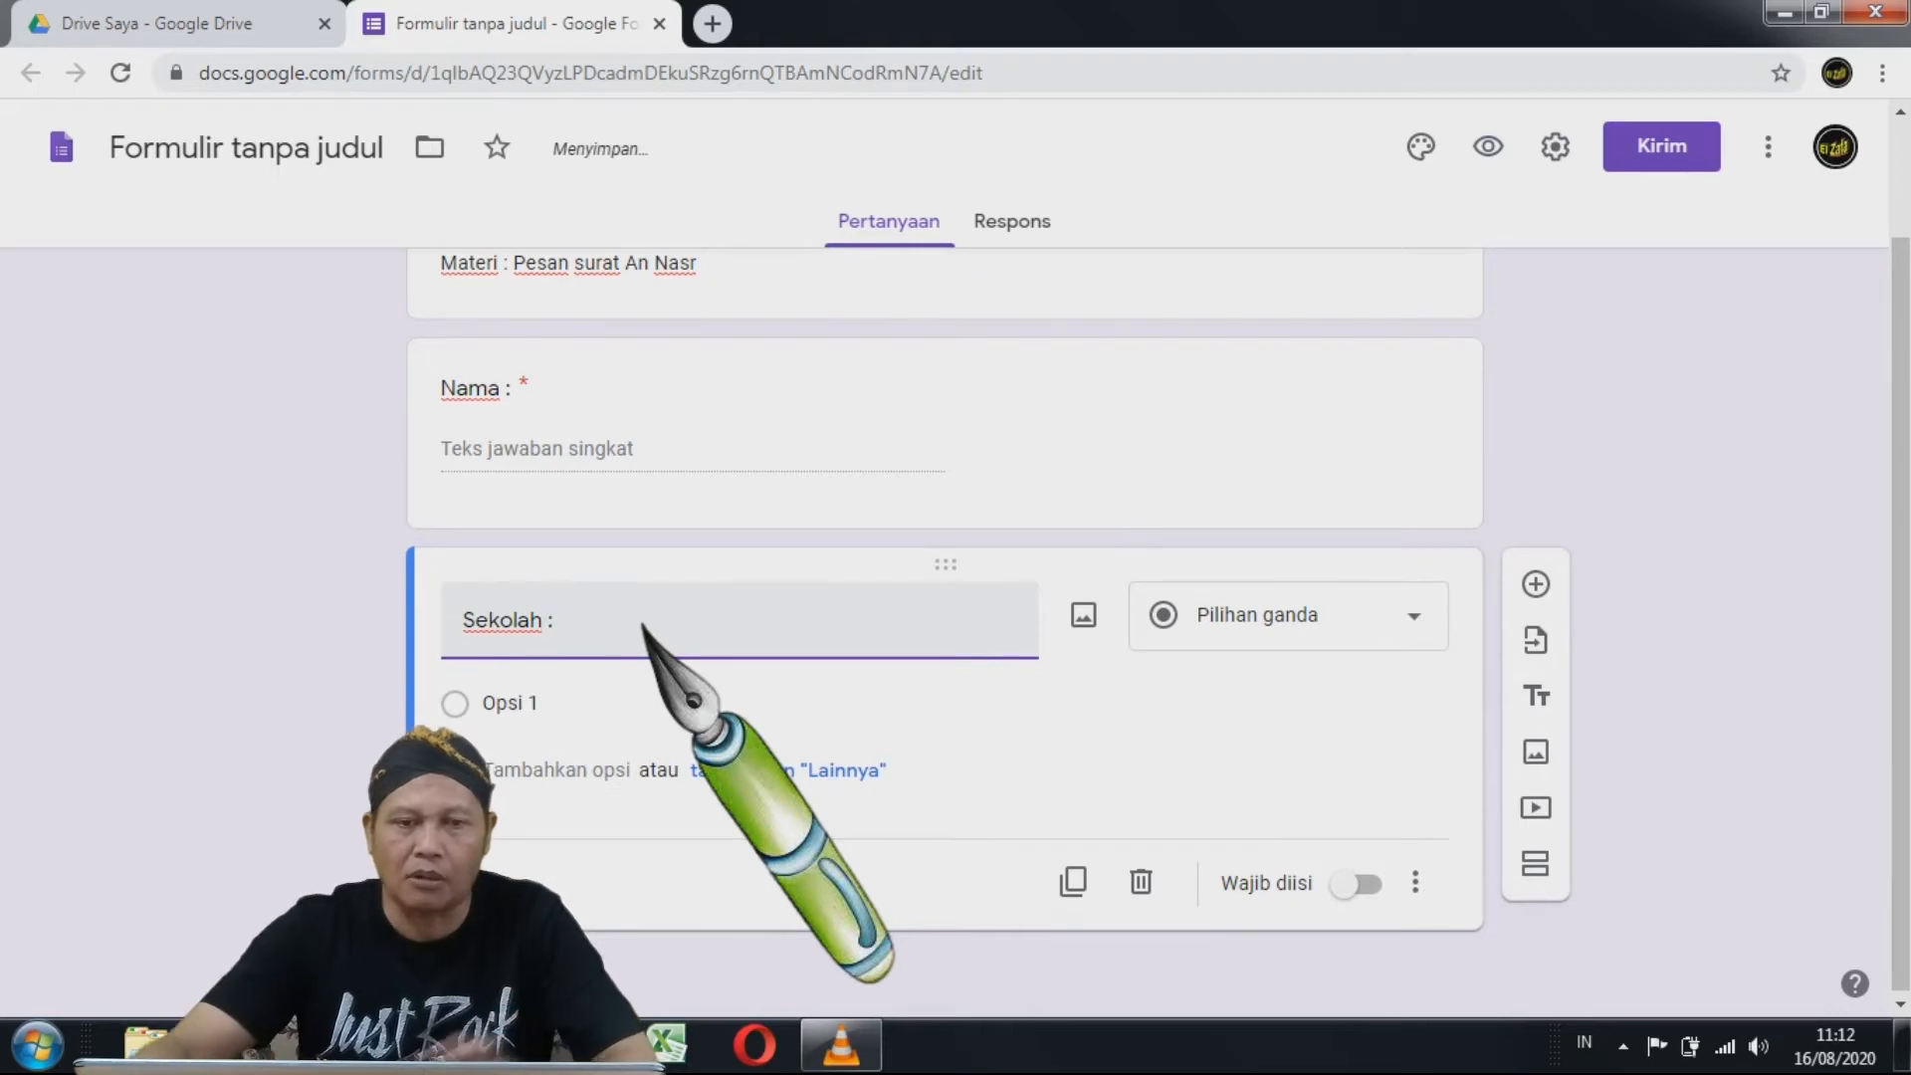
{"action": "left_click", "coordinate": [1418, 627]}
{"action": "left_click", "coordinate": [1259, 176]}
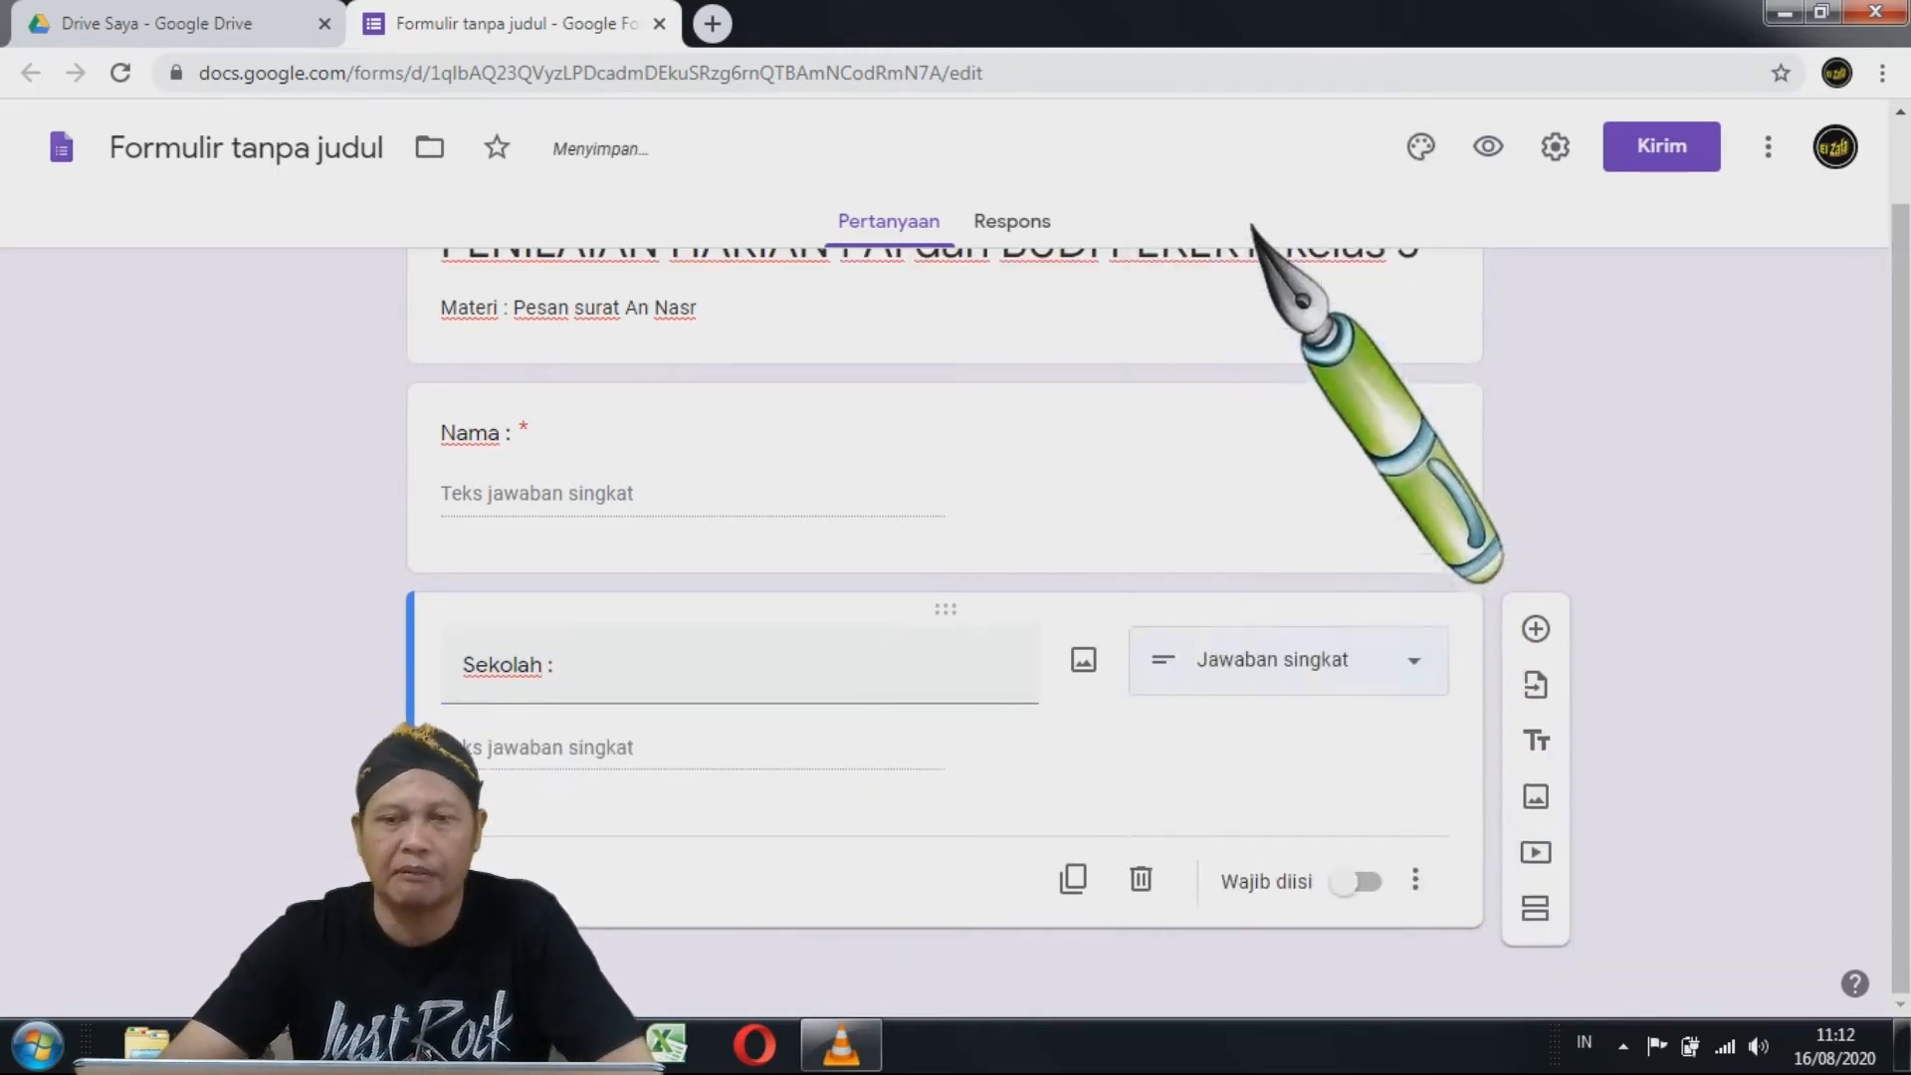
{"action": "left_click", "coordinate": [1359, 881]}
{"action": "scroll", "coordinate": [1514, 366], "scroll_direction": "up", "scroll_amount": 1}
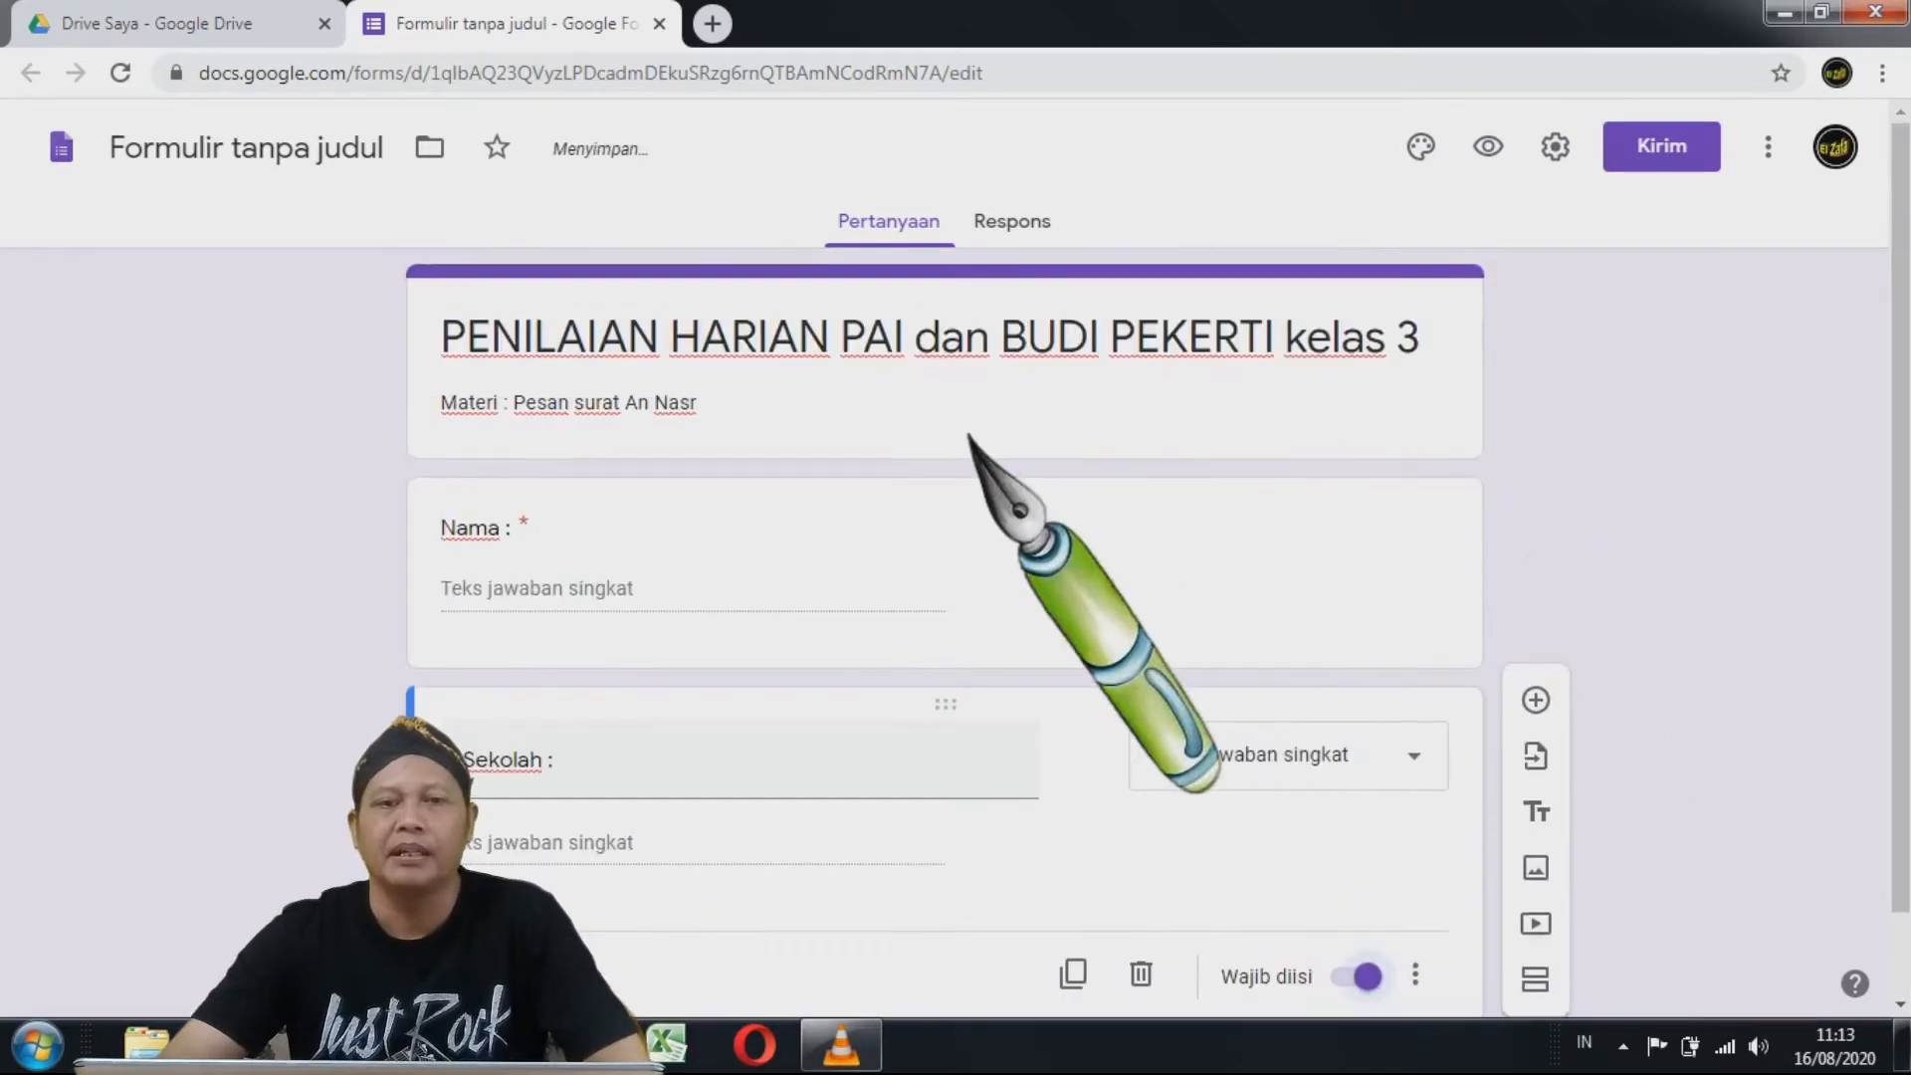
{"action": "scroll", "coordinate": [955, 434], "scroll_direction": "down", "scroll_amount": 1}
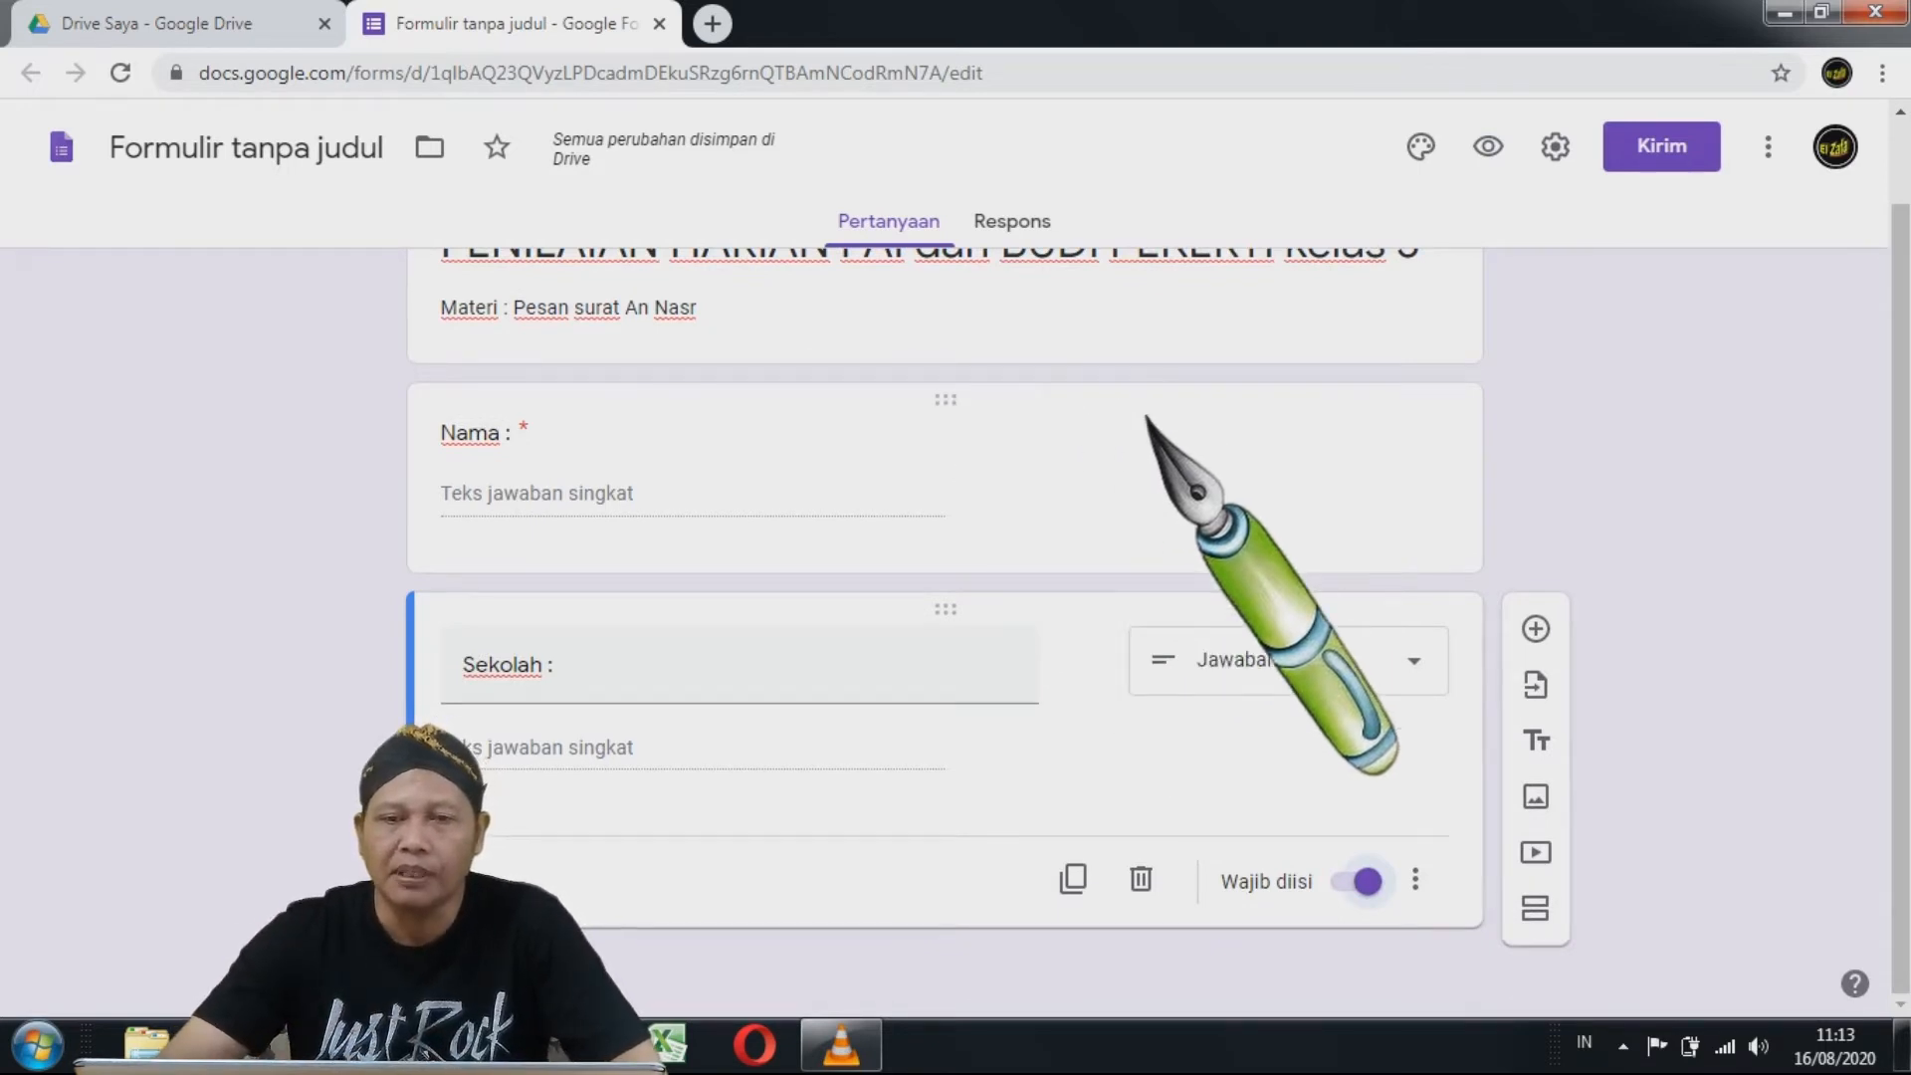
{"action": "scroll", "coordinate": [1145, 416], "scroll_direction": "up", "scroll_amount": 1}
{"action": "scroll", "coordinate": [1147, 417], "scroll_direction": "down", "scroll_amount": 1}
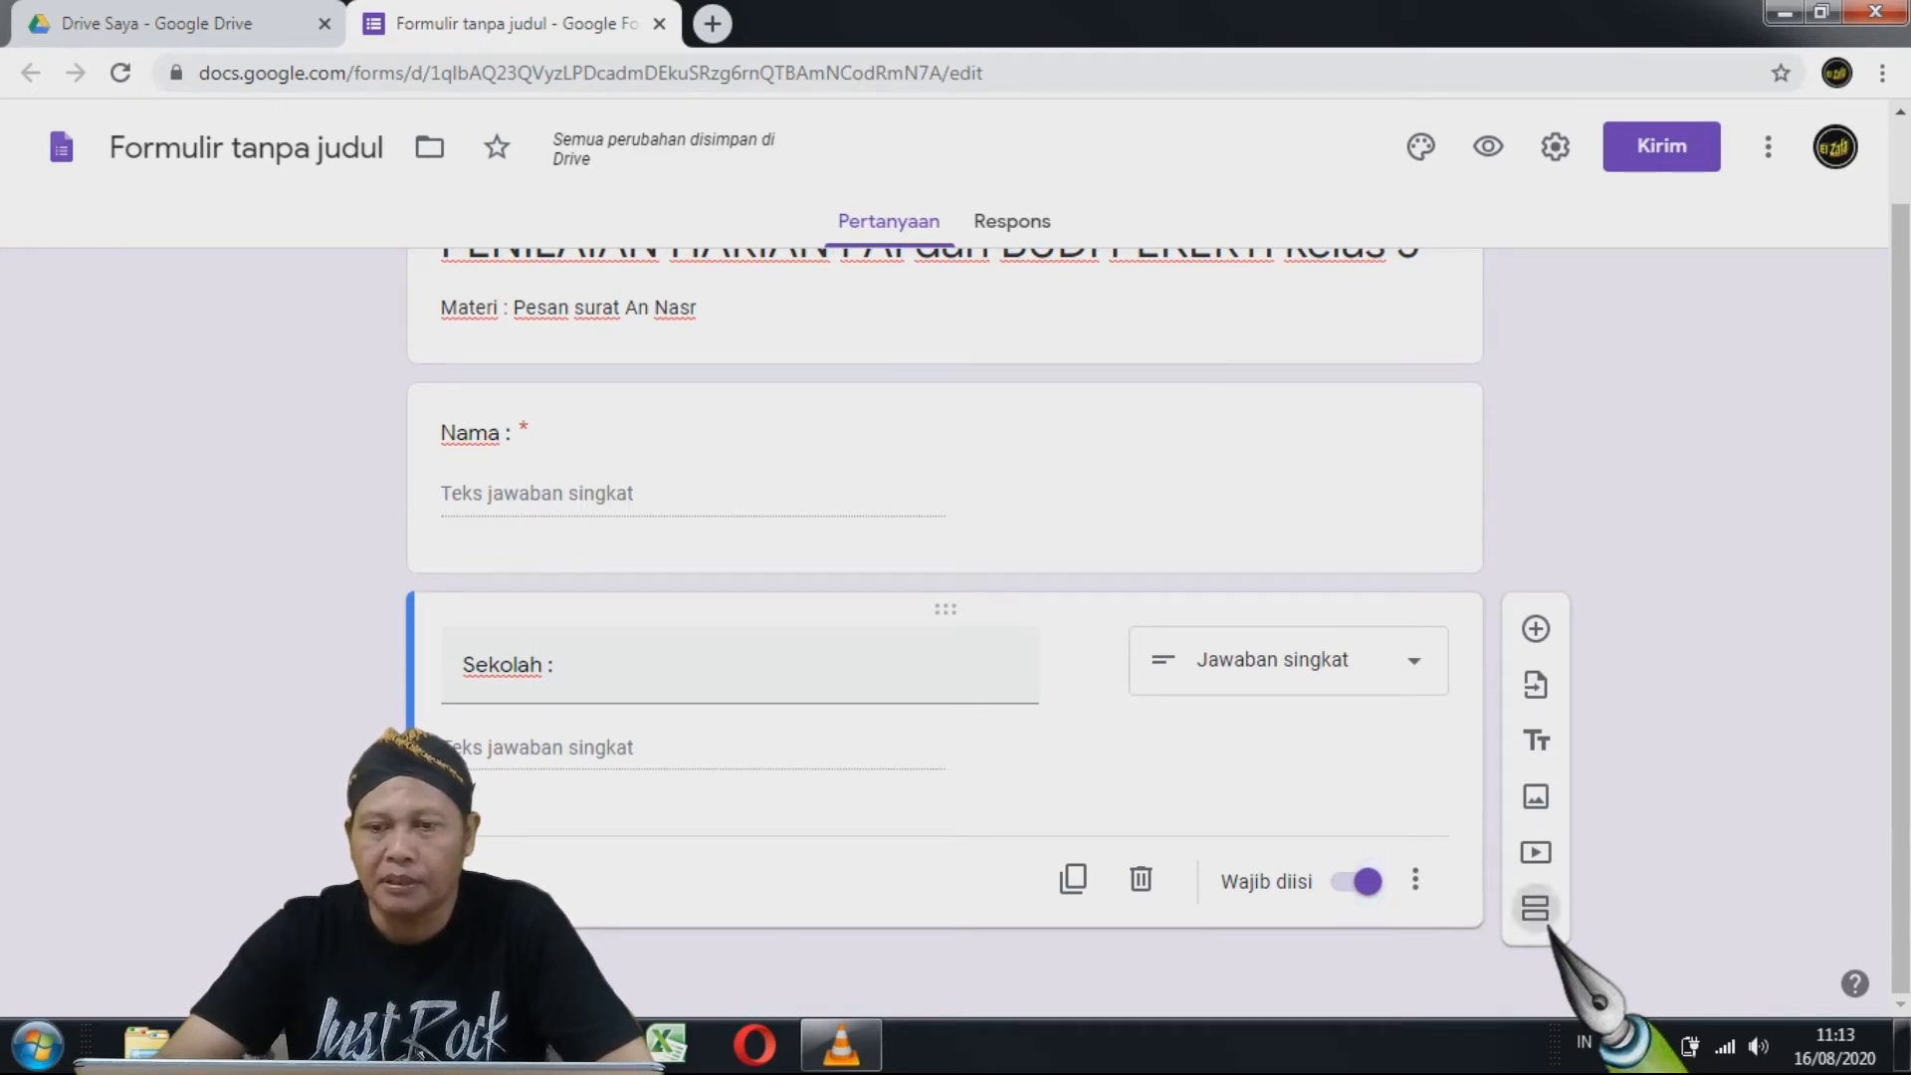
- Add a new section after the "Sekolah :" question and title it "Pilihlah jawaban yang paling tepat!"
{"action": "left_click", "coordinate": [1535, 908]}
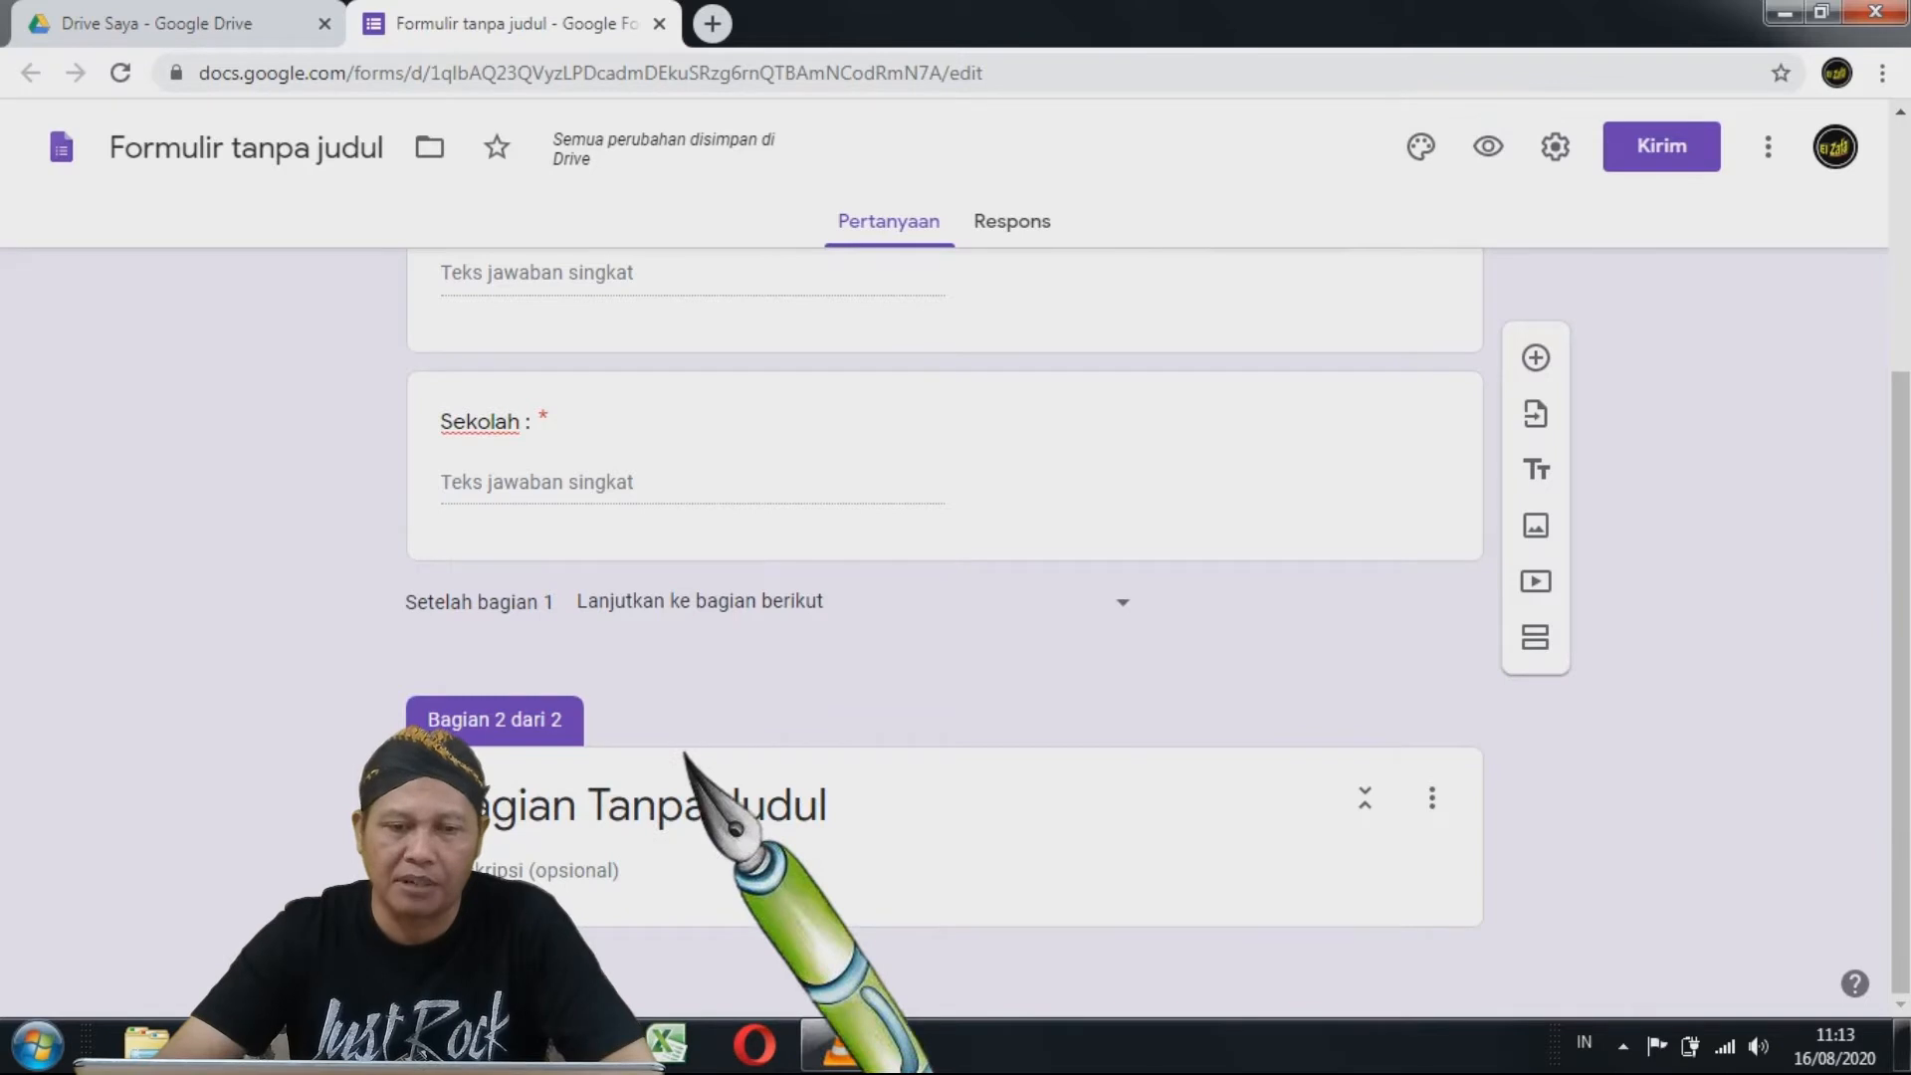
{"action": "left_click", "coordinate": [885, 822]}
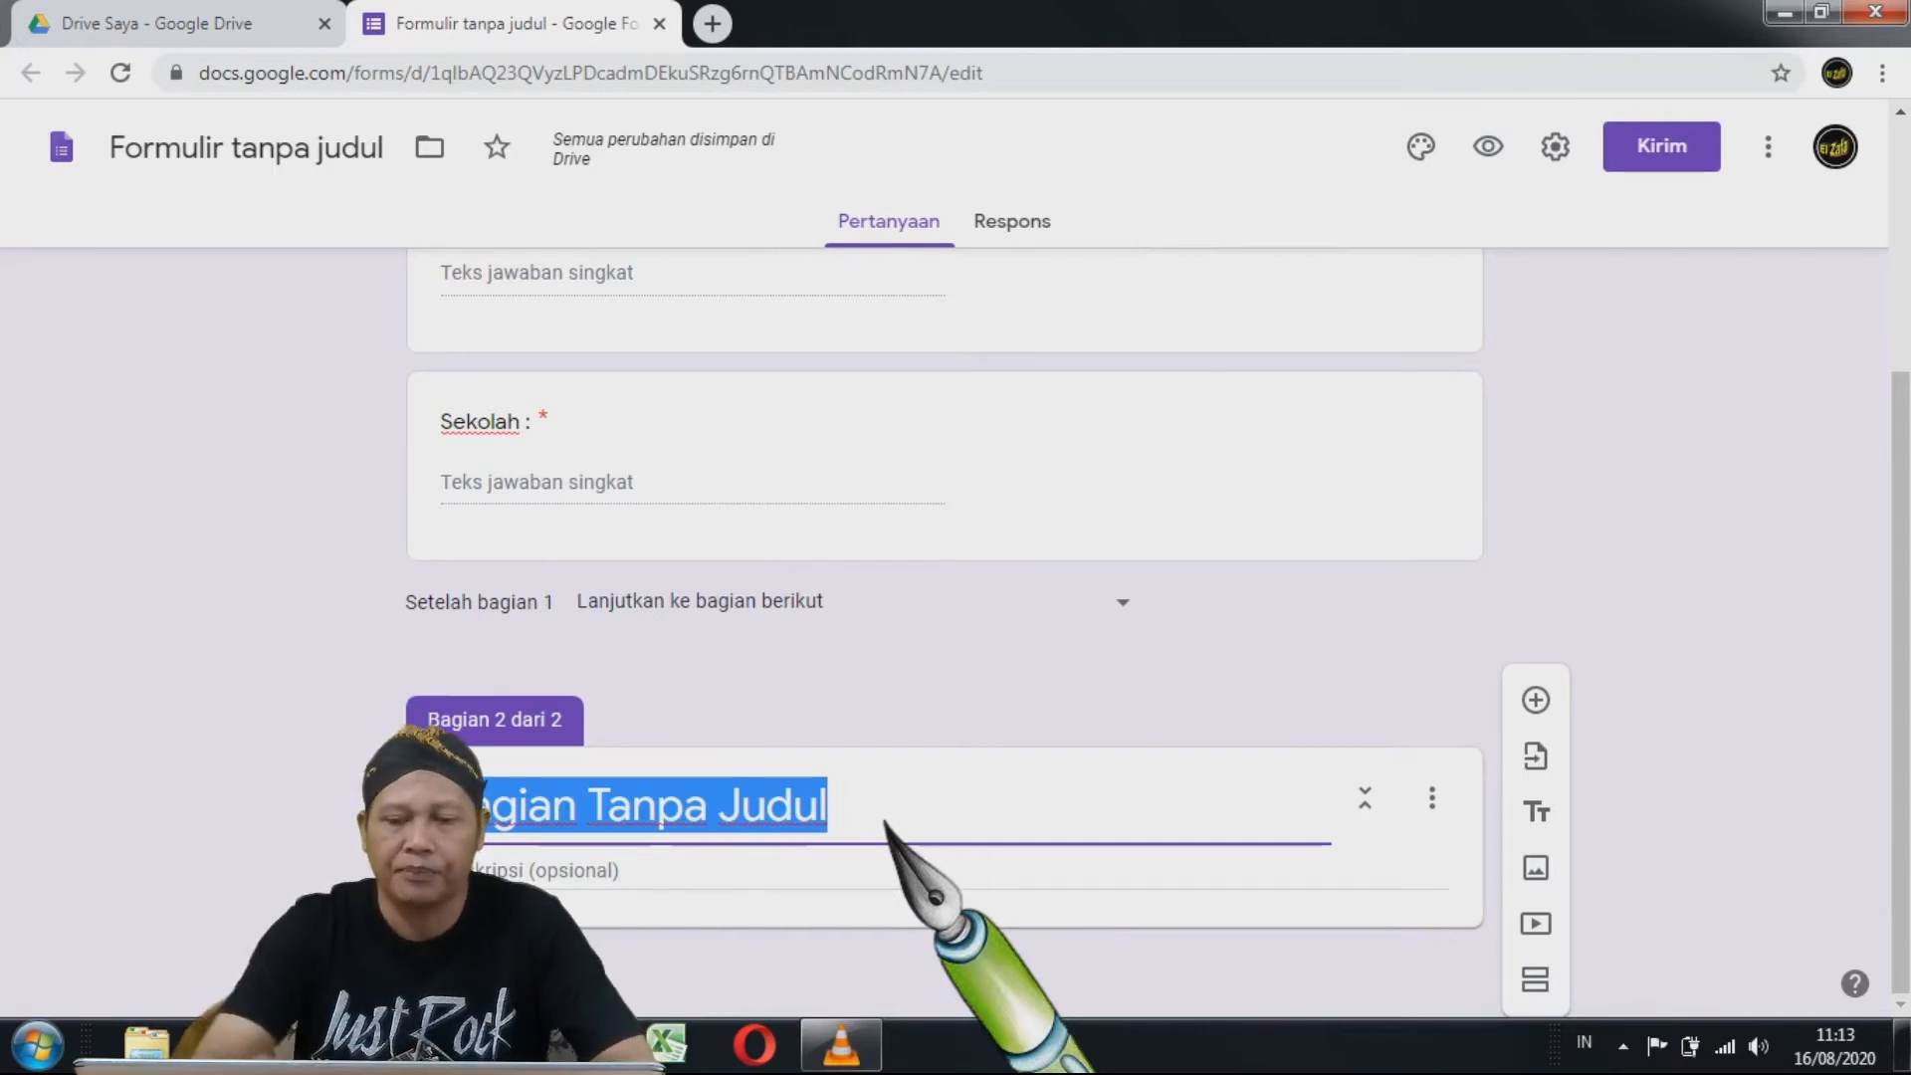
{"action": "key", "text": "BackSpace"}
{"action": "type", "text": "Pilihlah jawa"}
{"action": "type", "text": "ban yang "}
{"action": "type", "text": "paling"}
{"action": "left_click", "coordinate": [882, 822]}
{"action": "type", "text": "tepat"}
{"action": "key", "text": "BackSpace"}
{"action": "key", "text": "BackSpace"}
{"action": "key", "text": "BackSpace"}
{"action": "key", "text": "BackSpace"}
{"action": "key", "text": "BackSpace"}
{"action": "key", "text": "Right"}
{"action": "key", "text": "Right"}
{"action": "key", "text": "Right"}
{"action": "key", "text": "Right"}
{"action": "key", "text": "Right"}
{"action": "key", "text": "Right"}
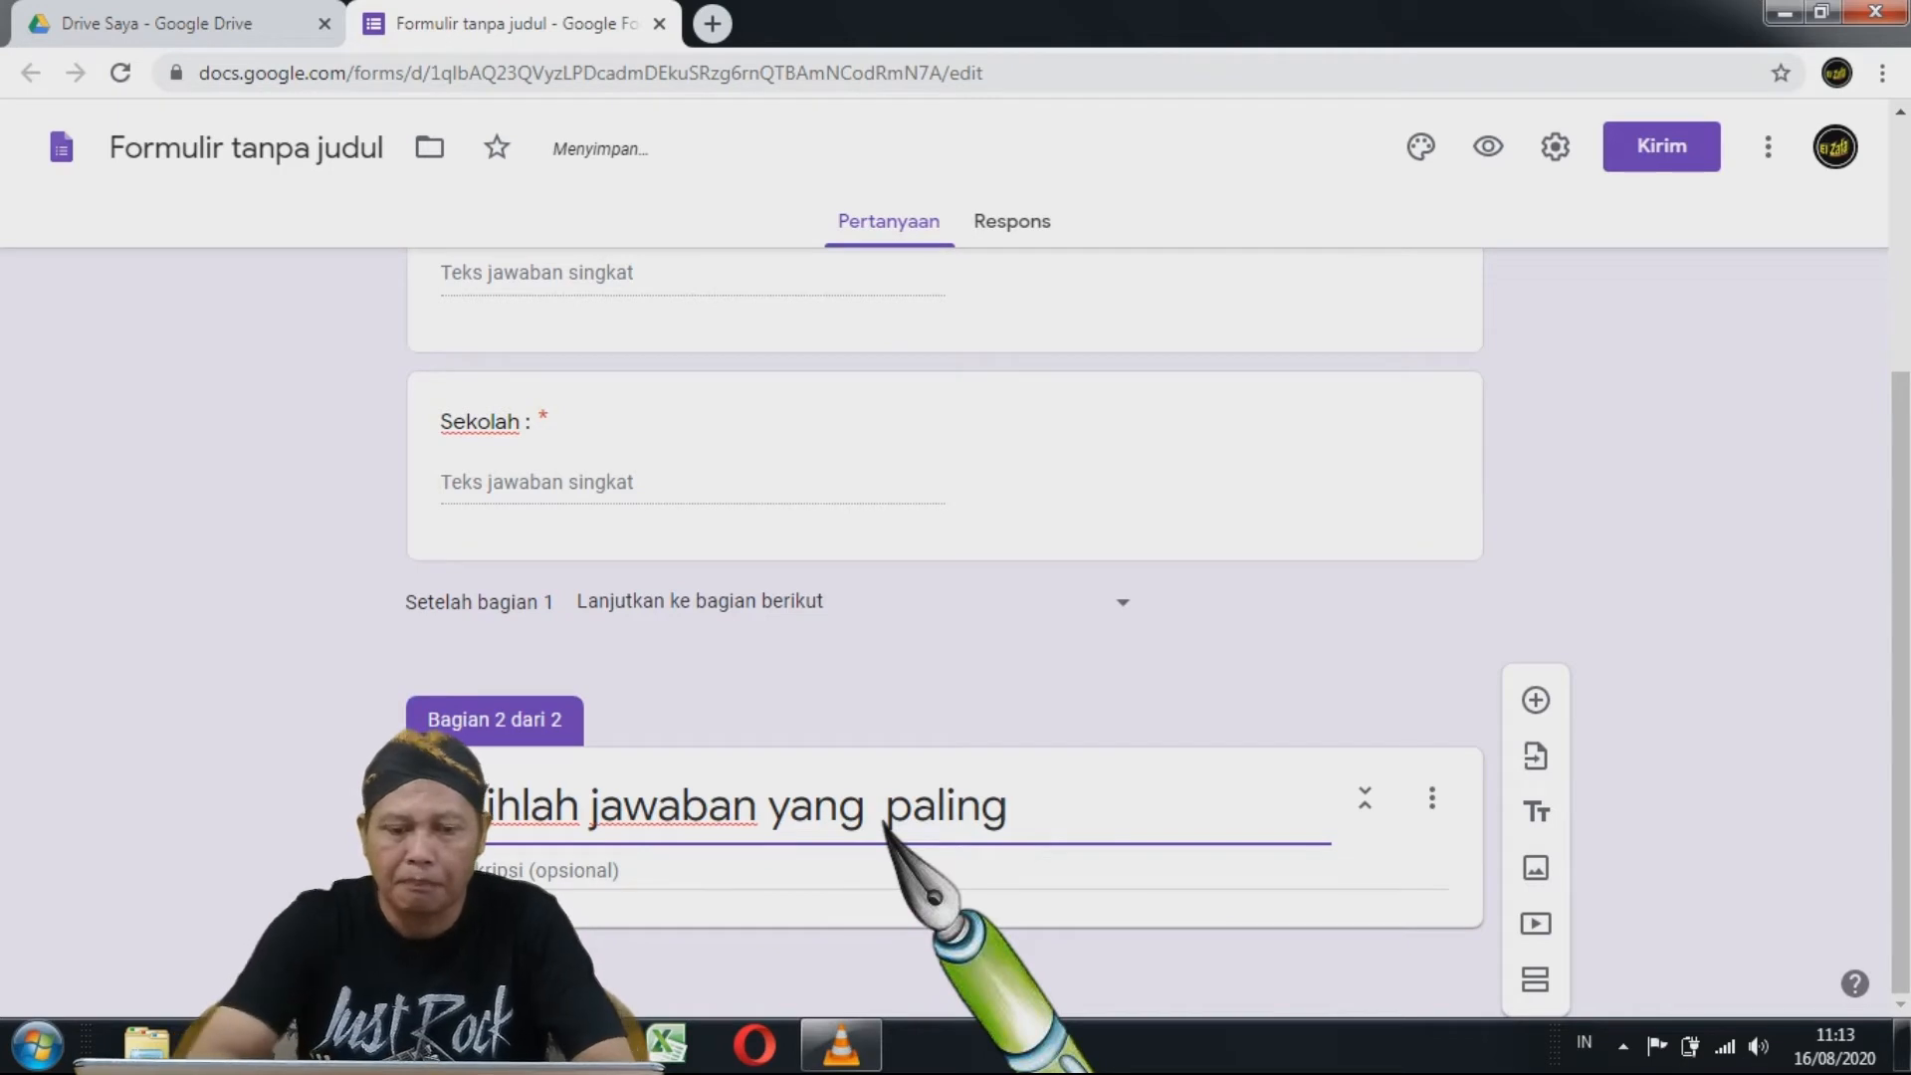
{"action": "type", "text": "tepat"}
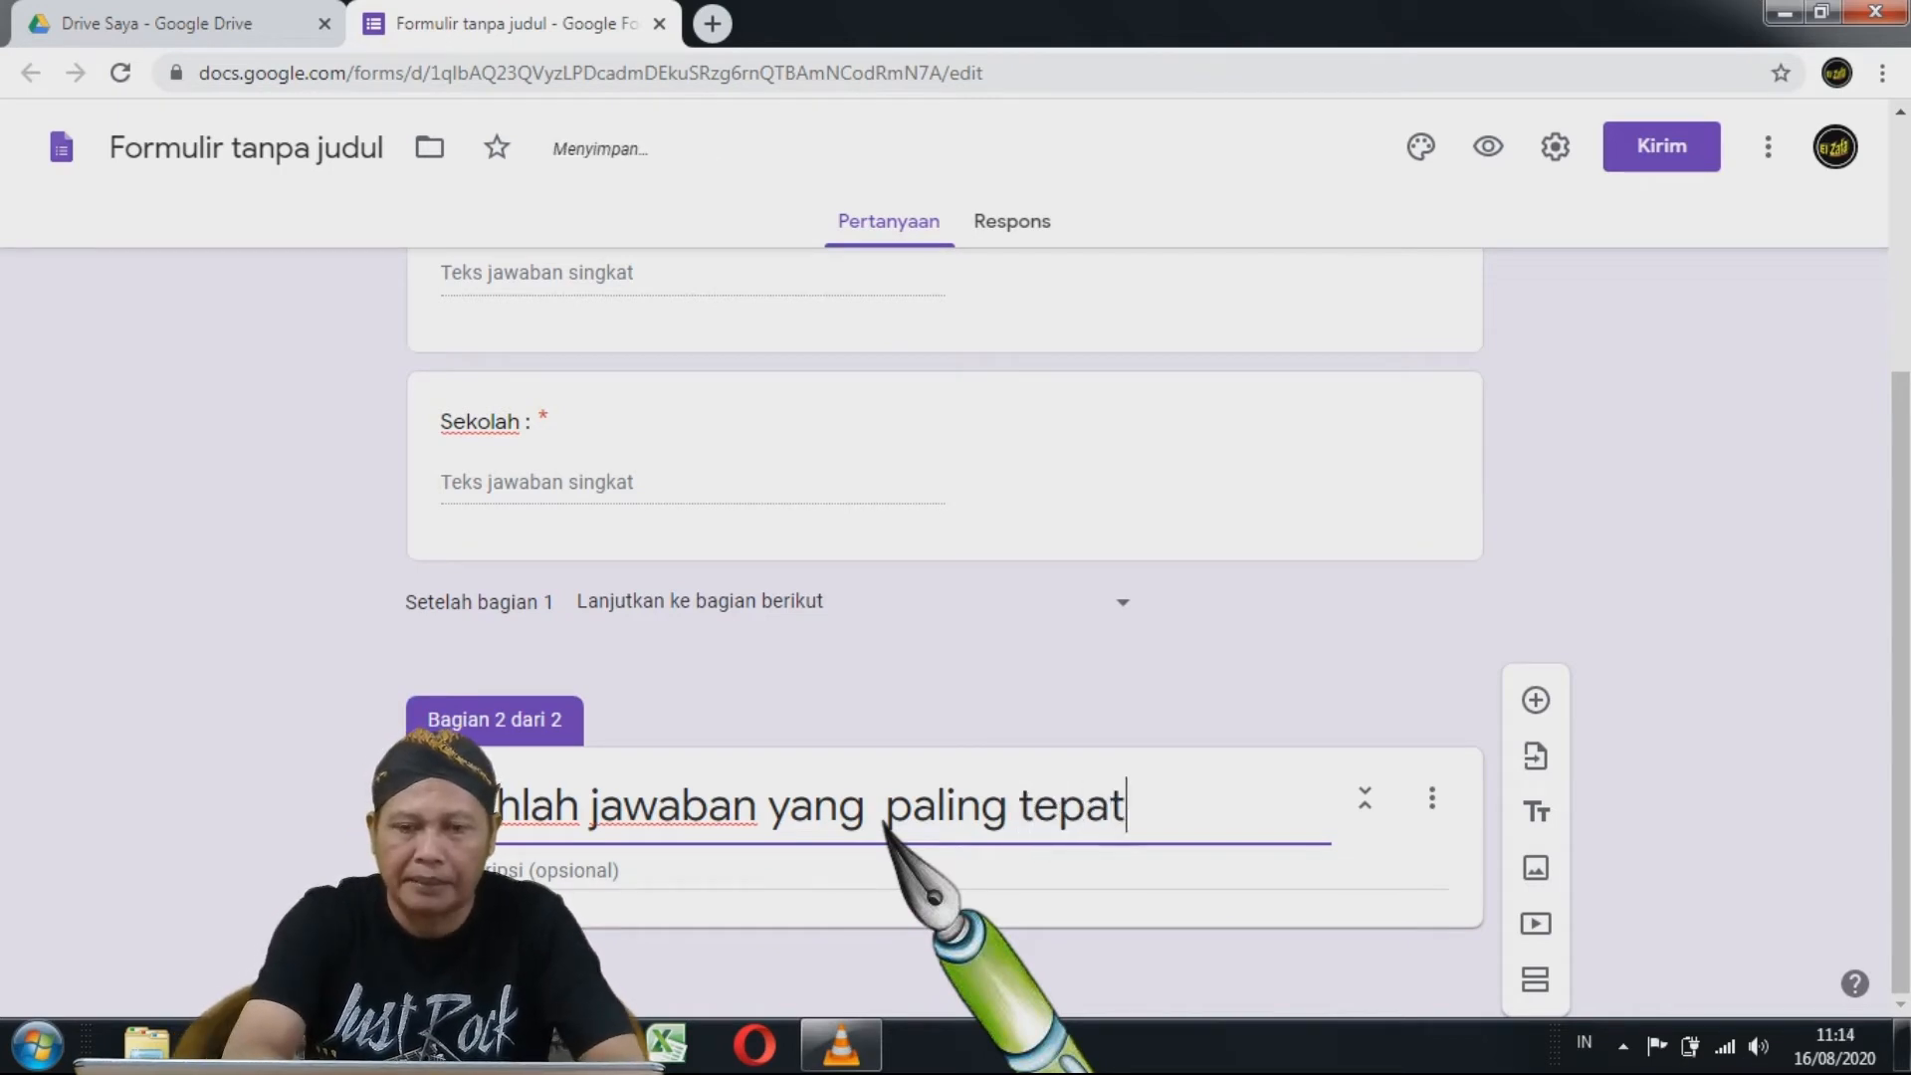
{"action": "type", "text": "!"}
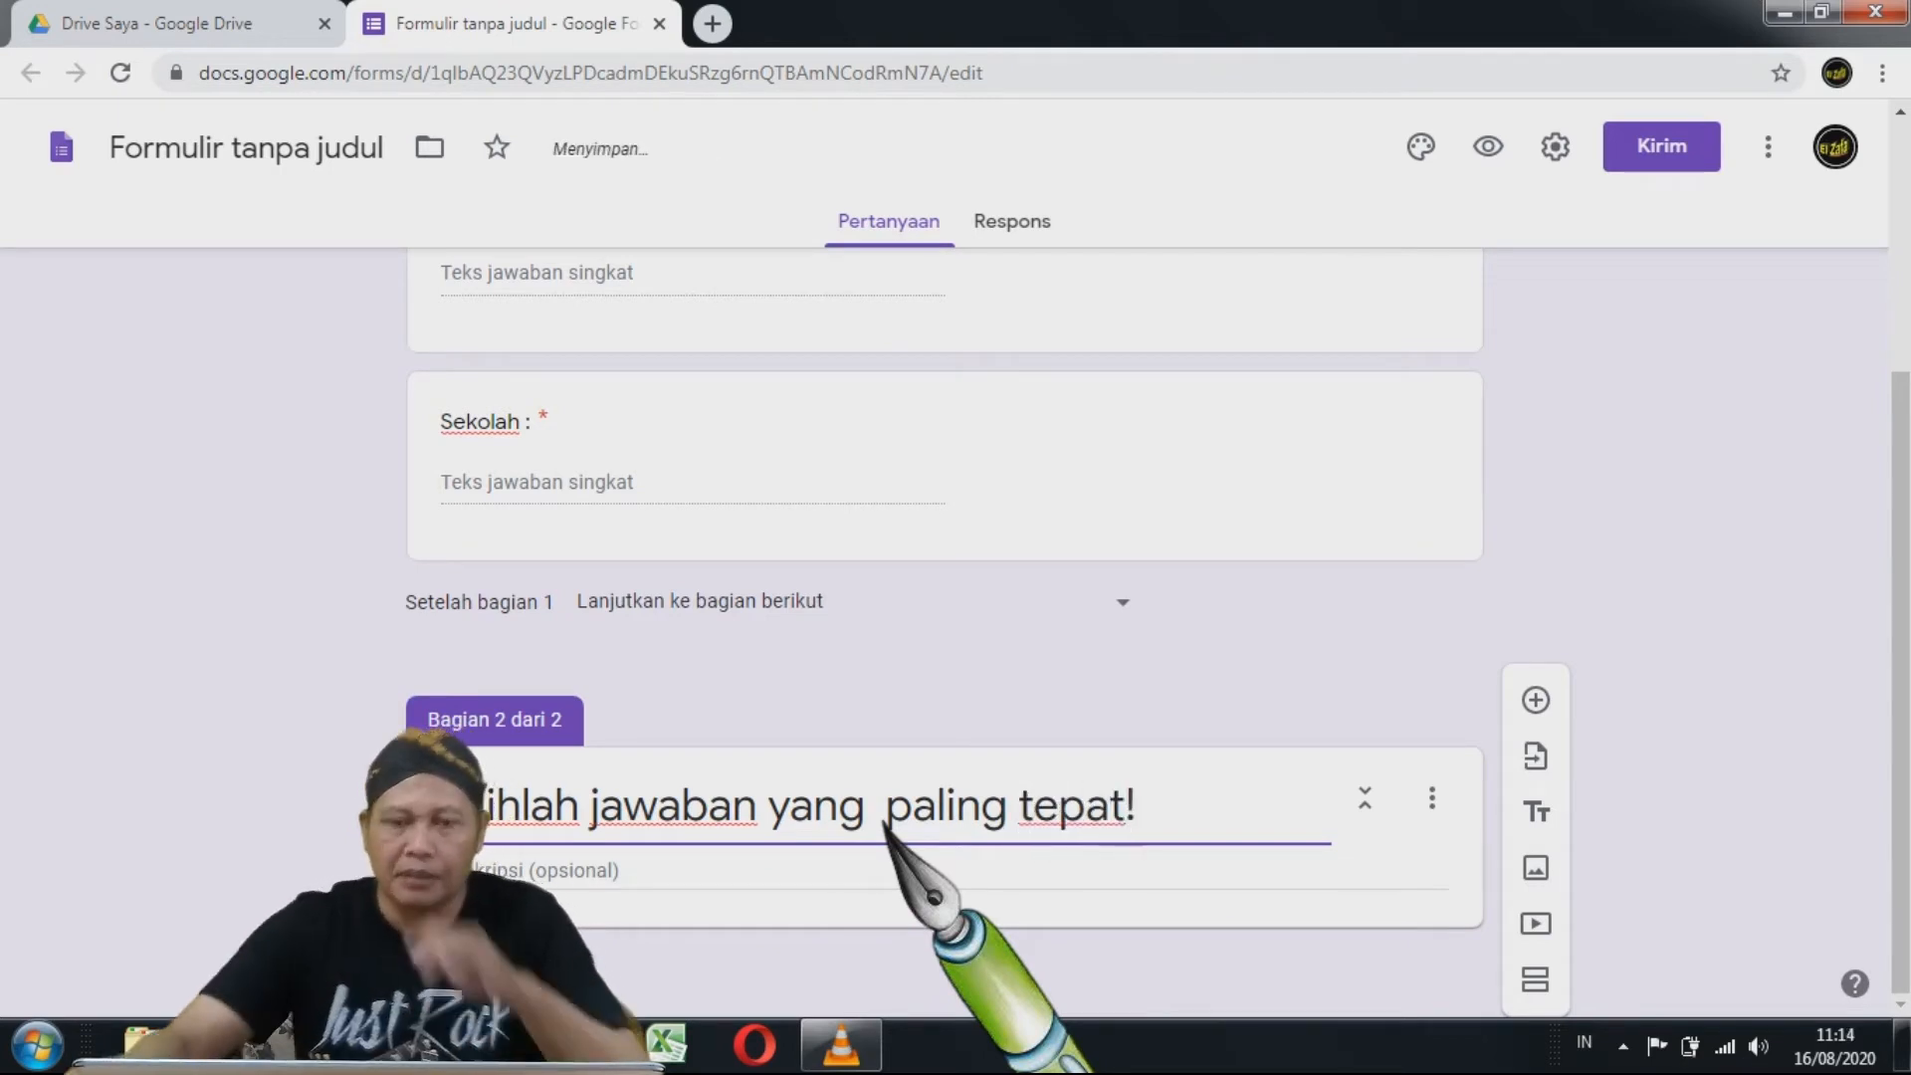
- Enter "Awalilah dengan berdoa. Kerjakan semua soal dengan teliti!" as the second section's description
{"action": "key", "text": "Tab"}
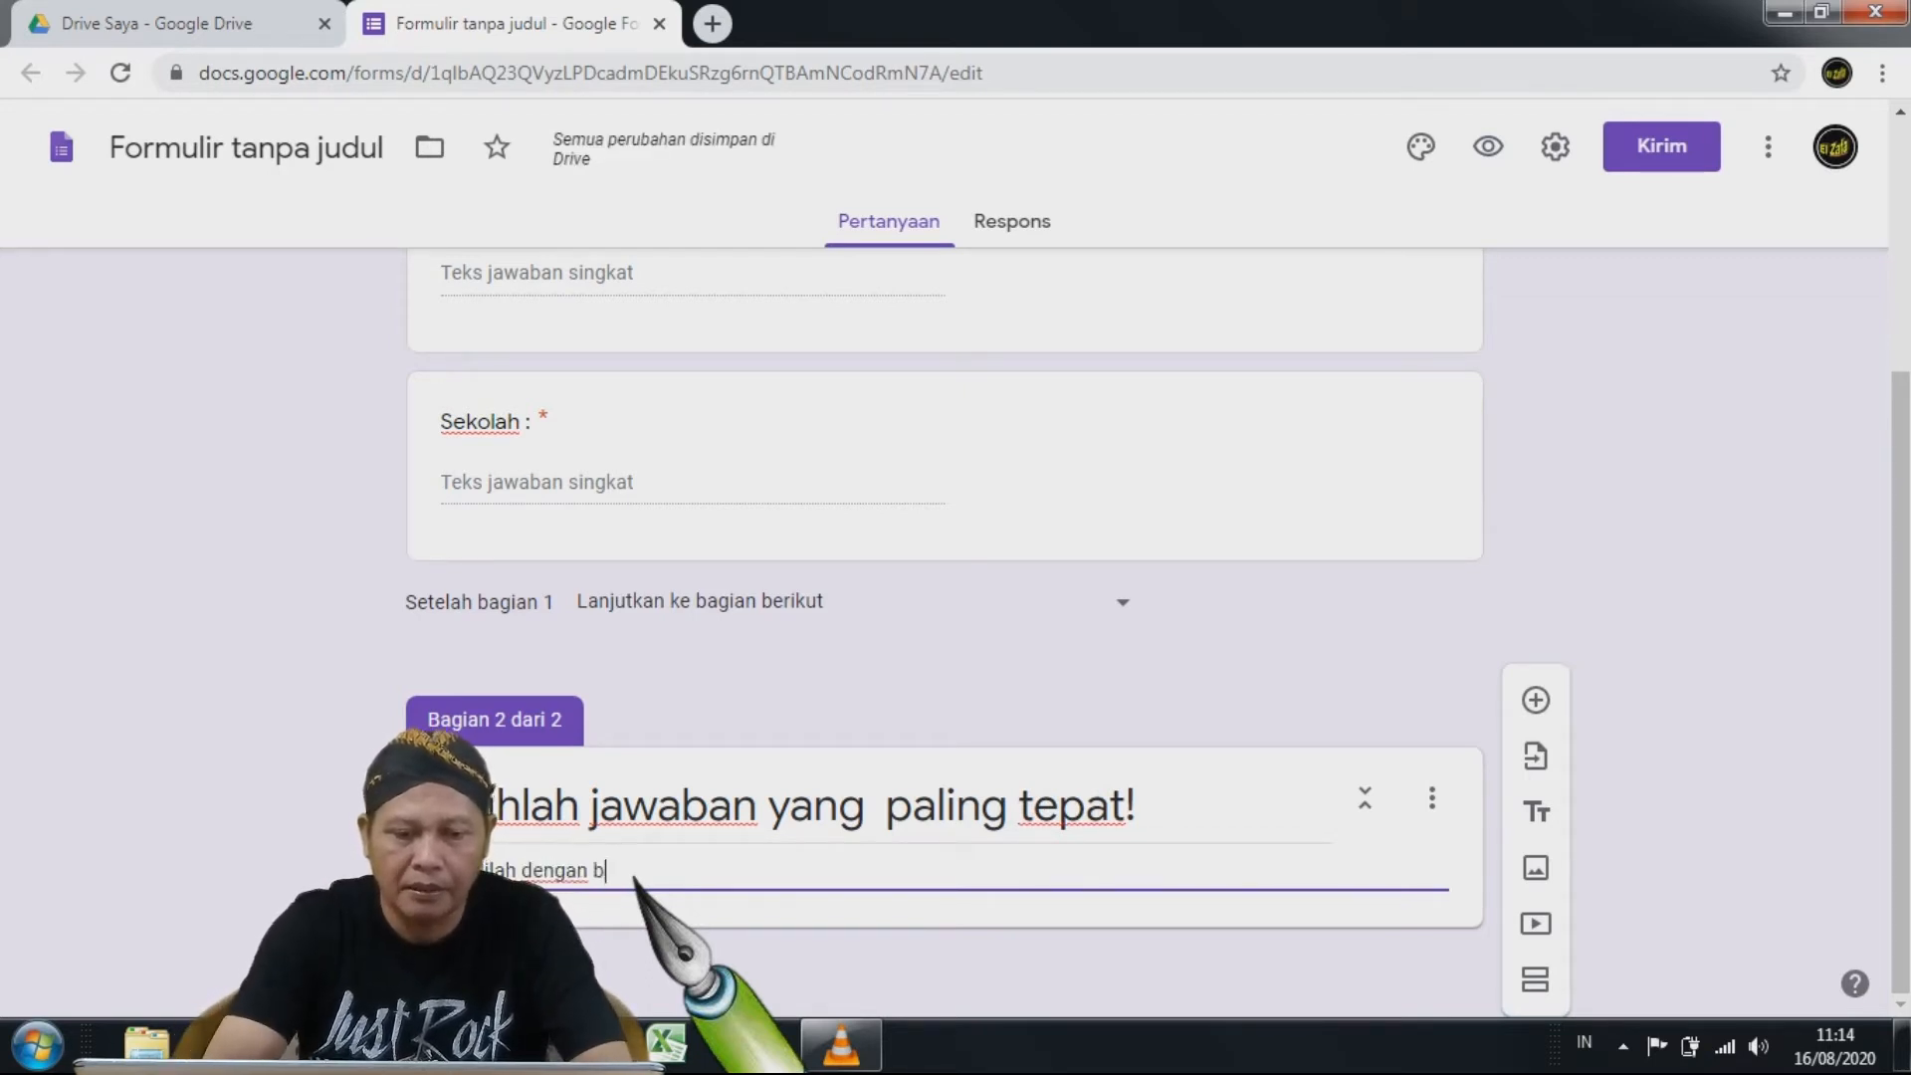
{"action": "type", "text": "."}
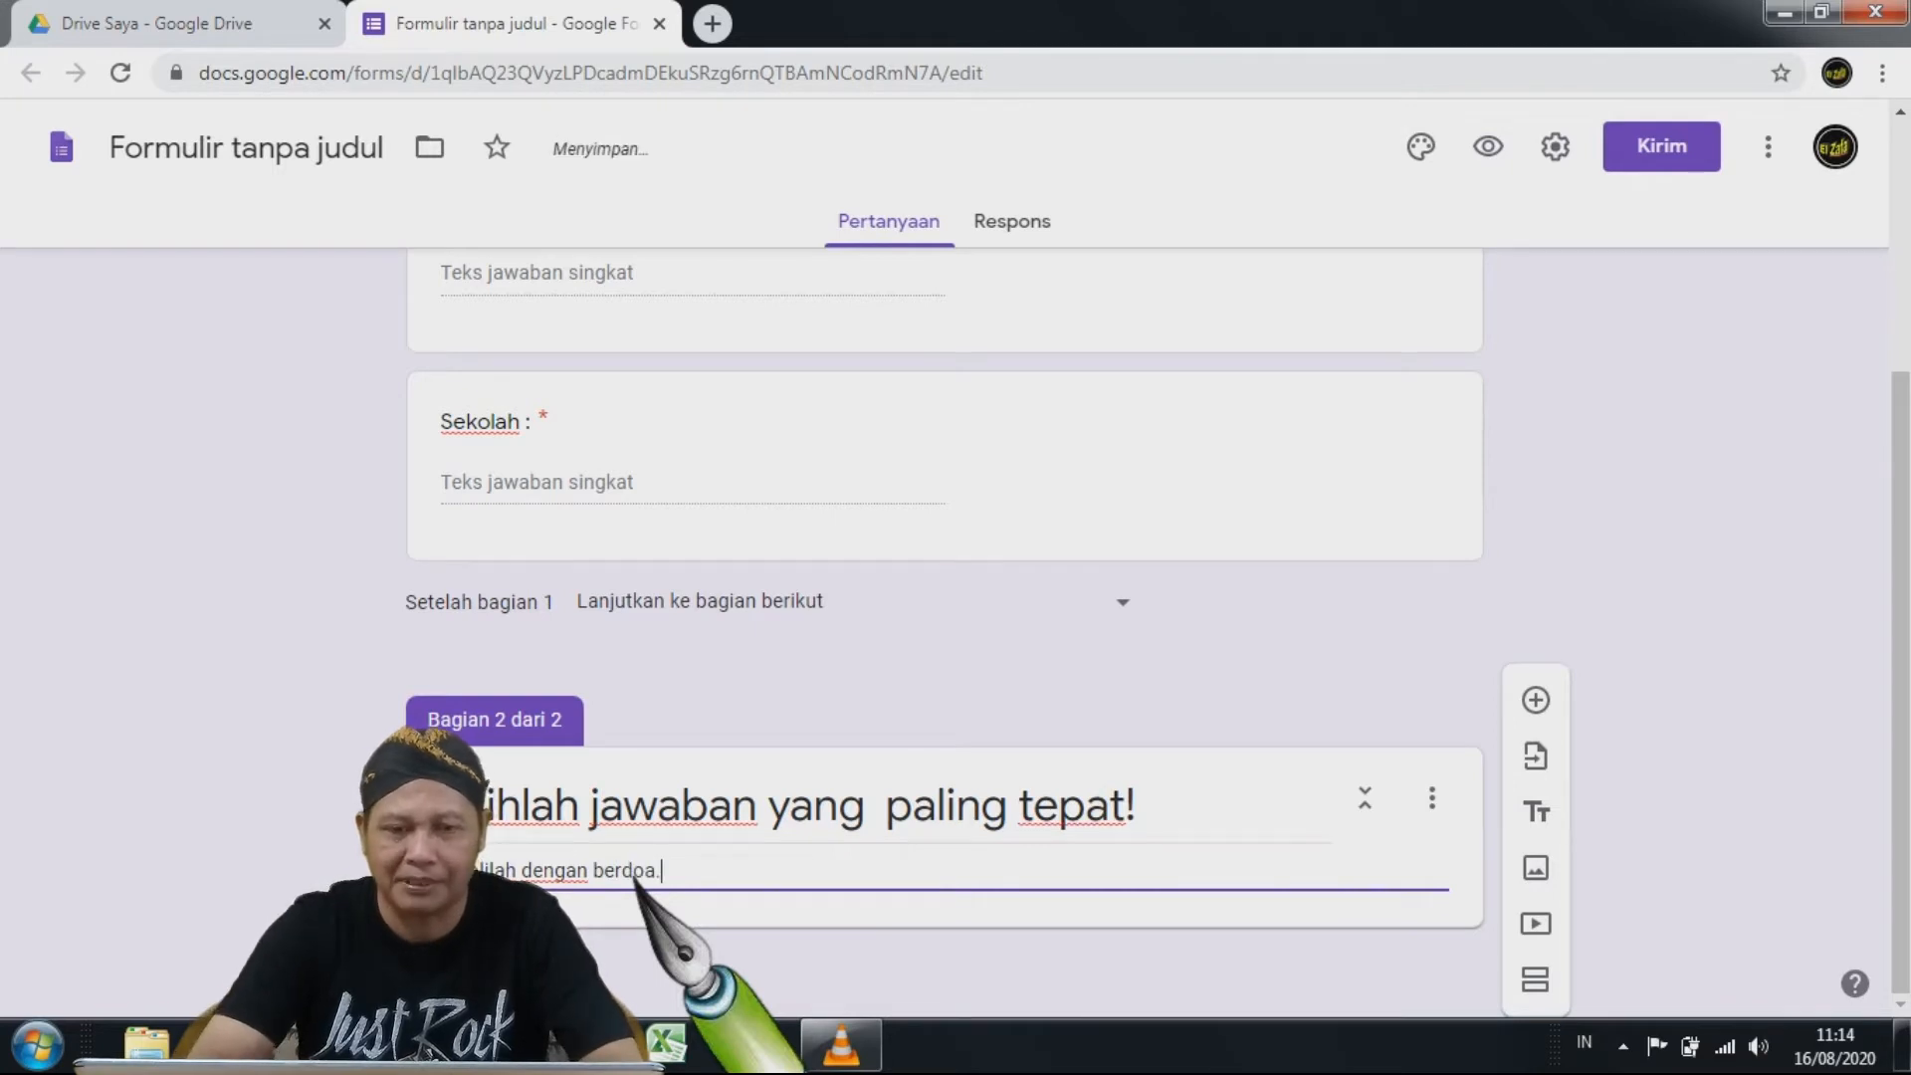
{"action": "type", "text": " Ke"}
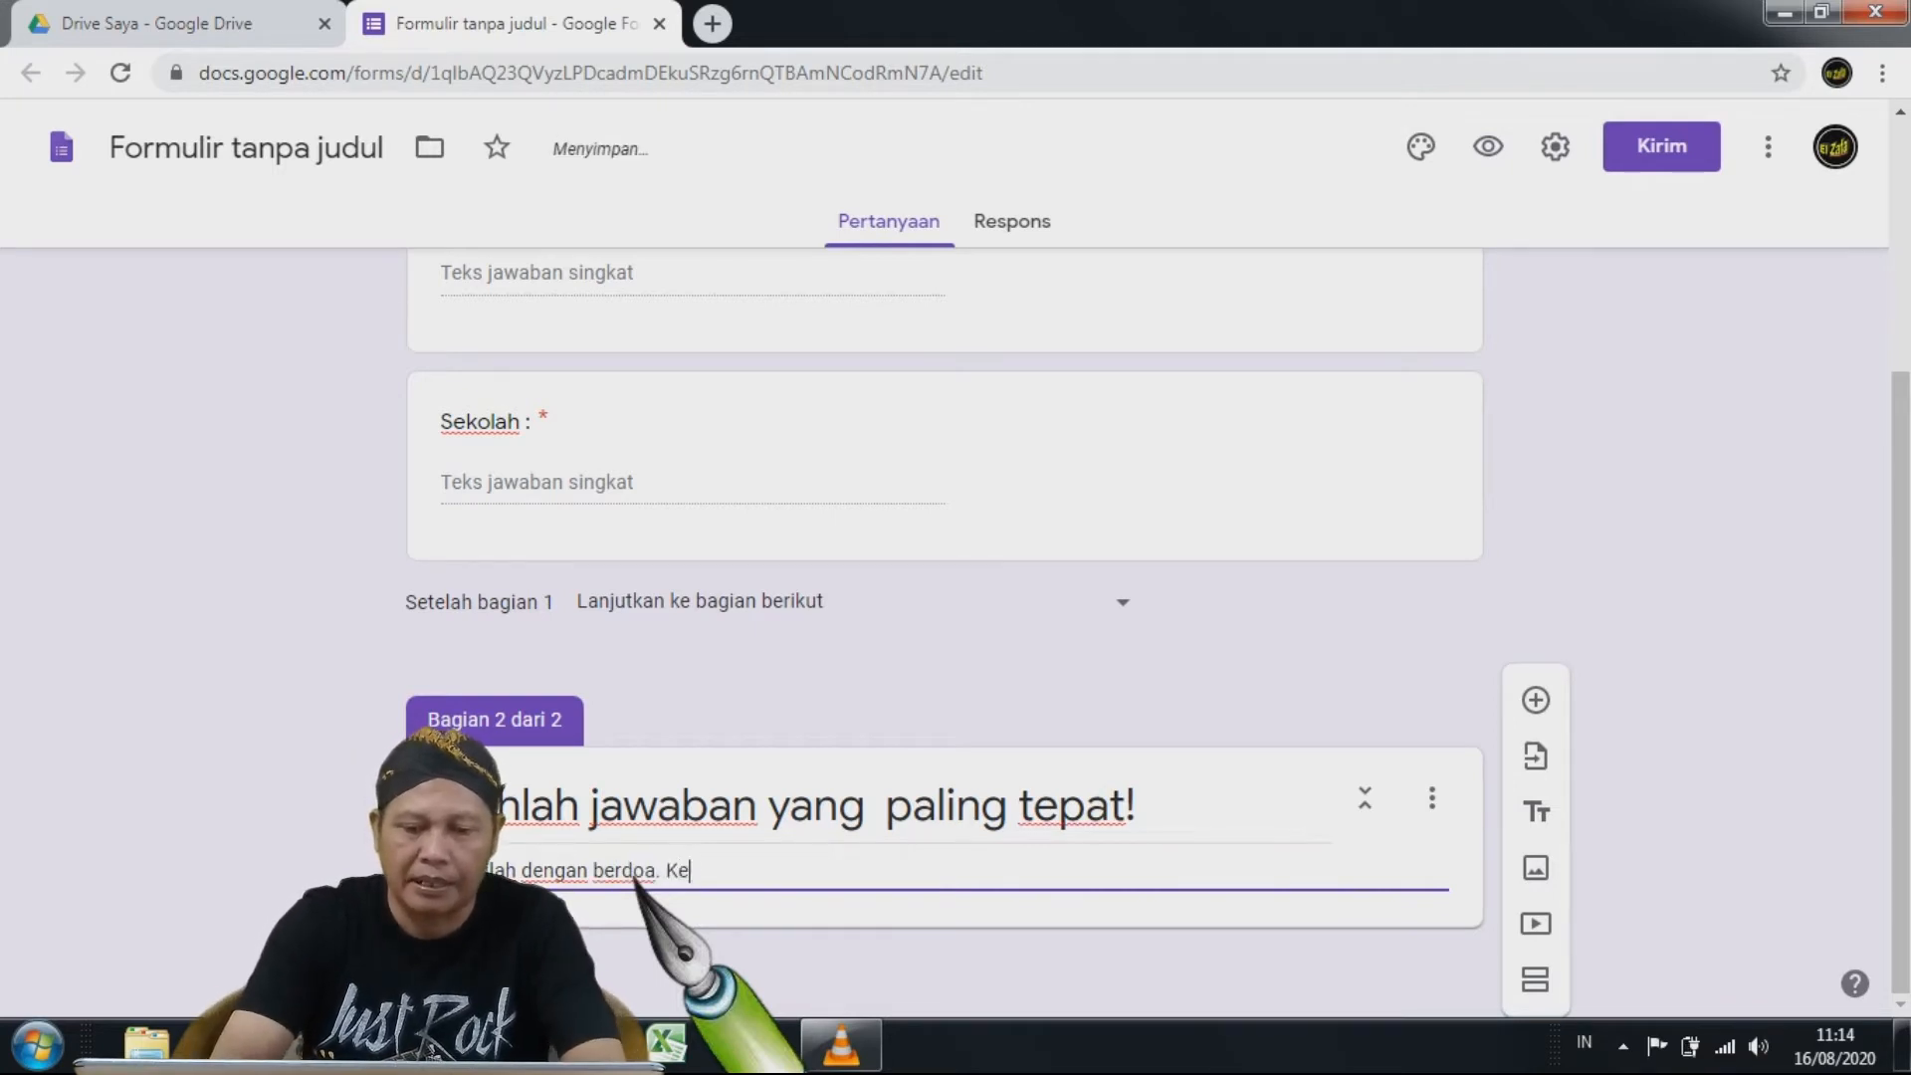
{"action": "type", "text": "rjakan sem"}
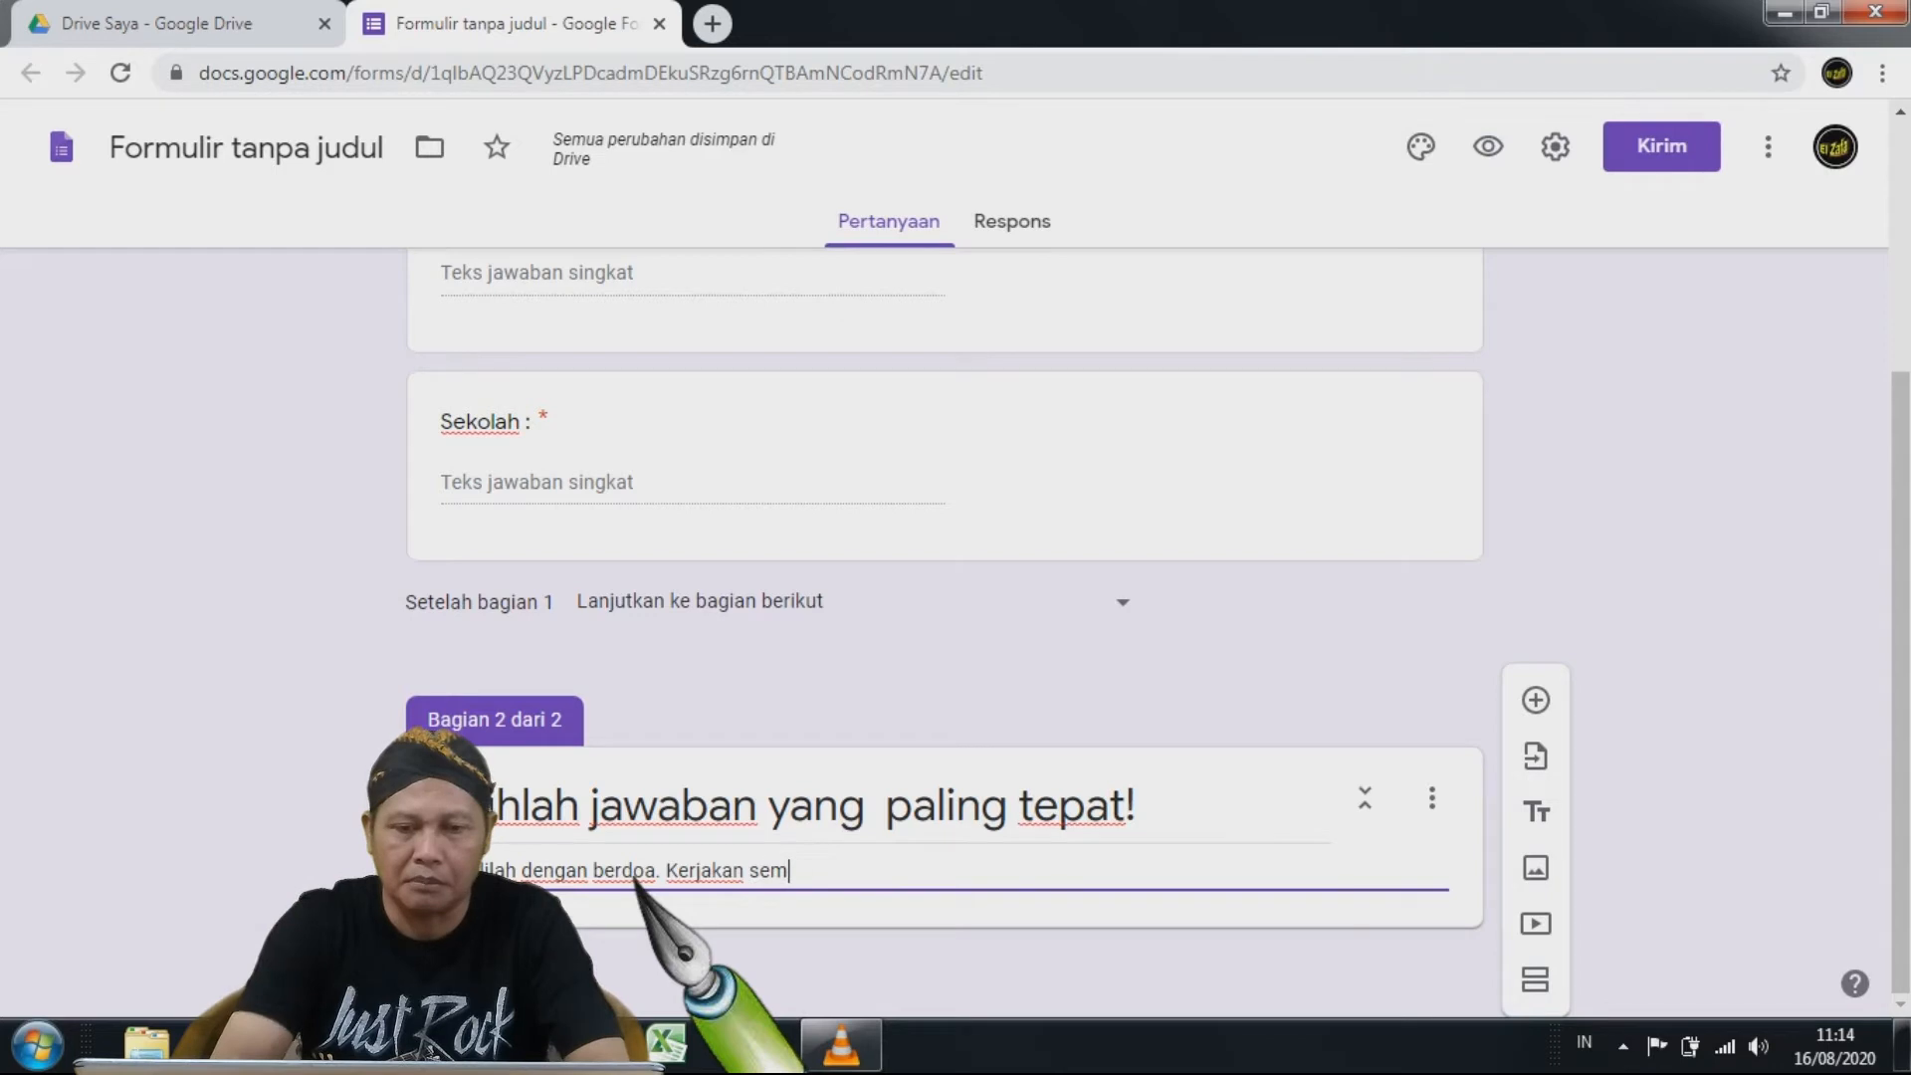
{"action": "type", "text": "ua soal "}
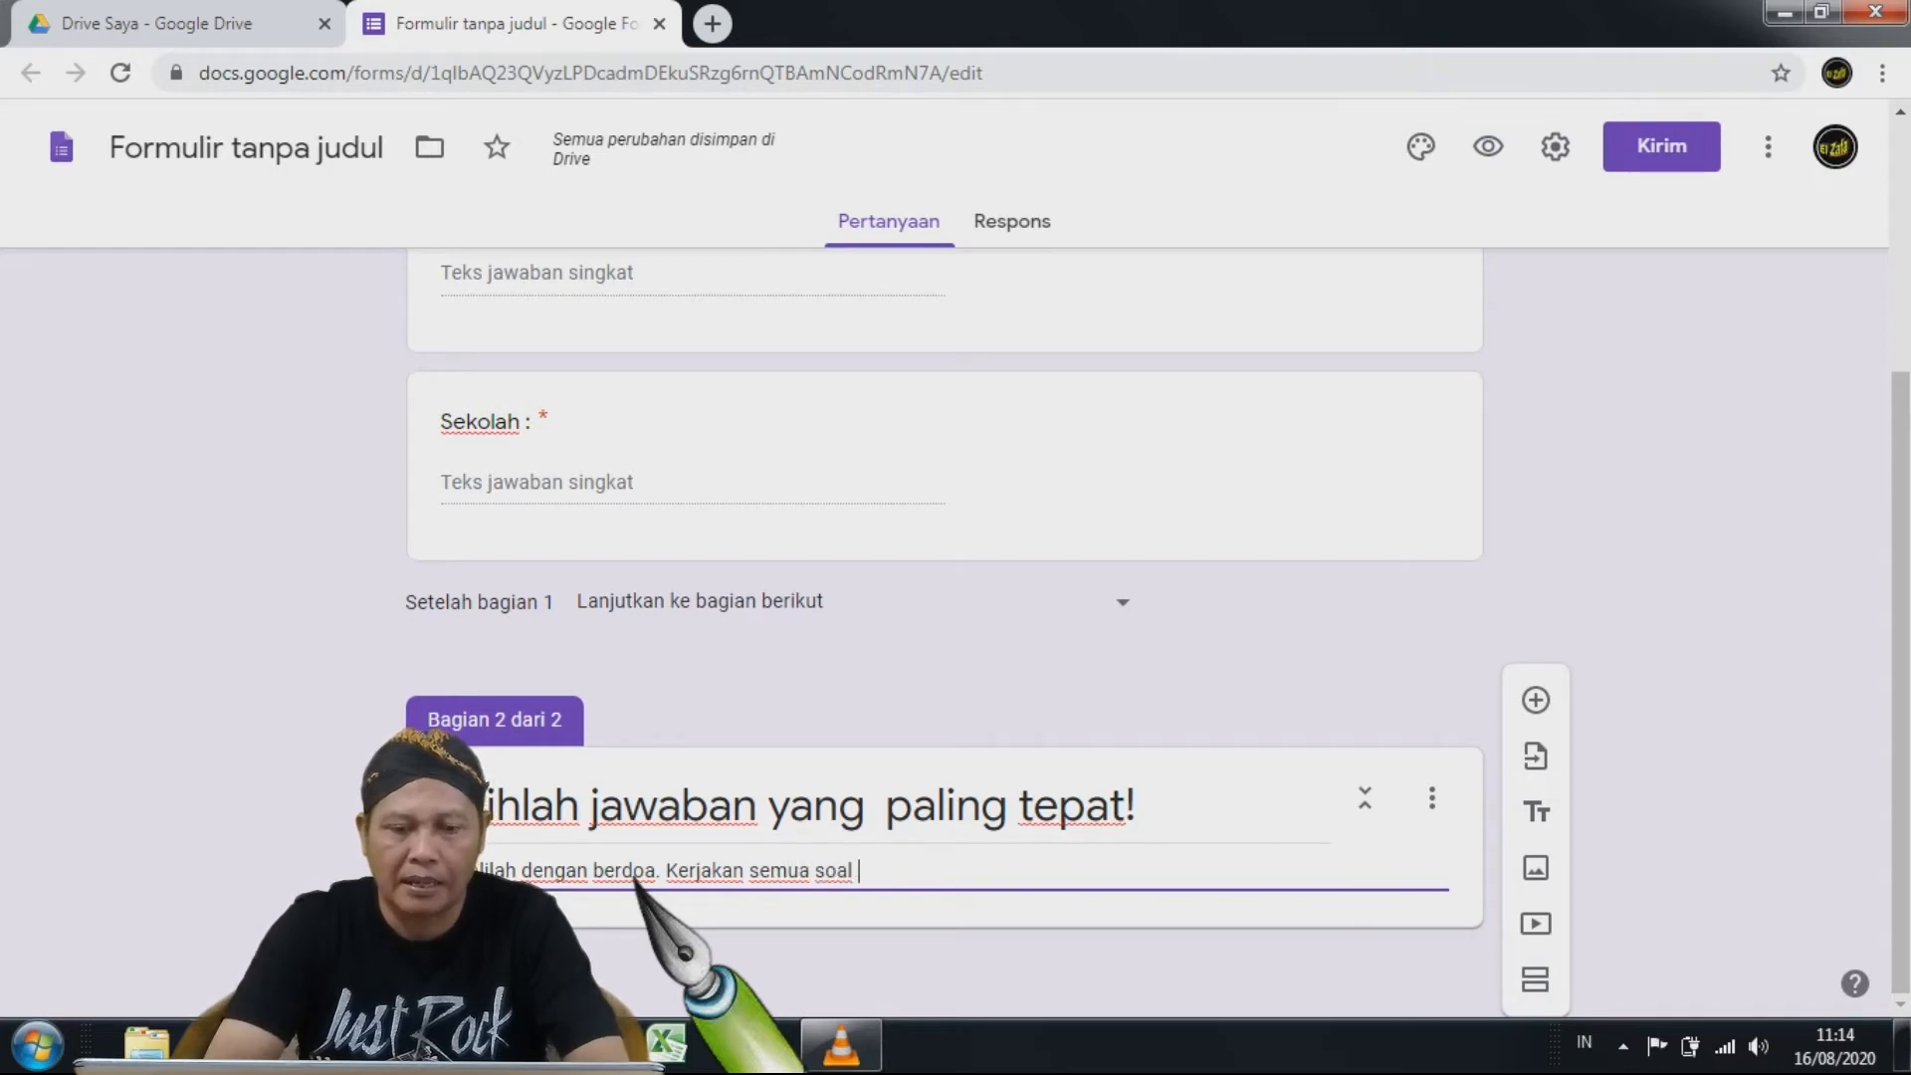
{"action": "type", "text": "dengan teliti"}
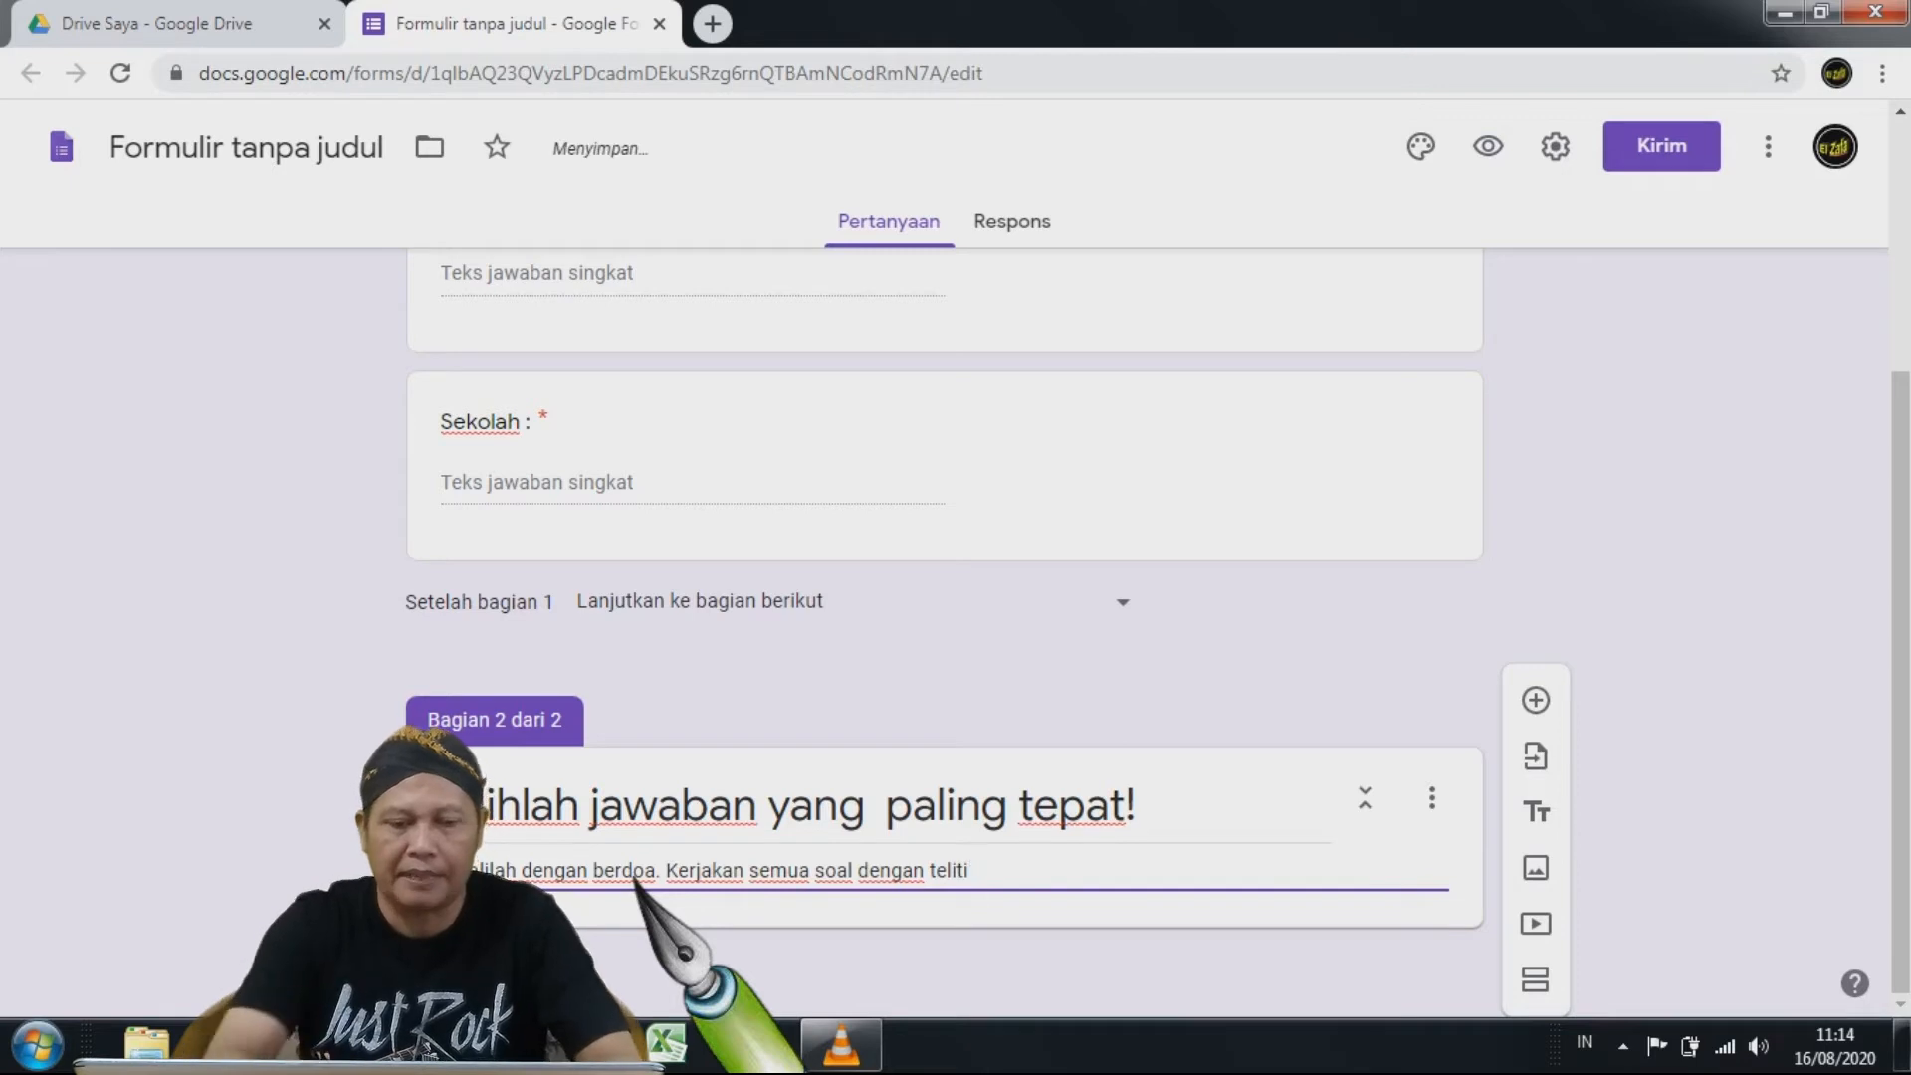
{"action": "type", "text": "!"}
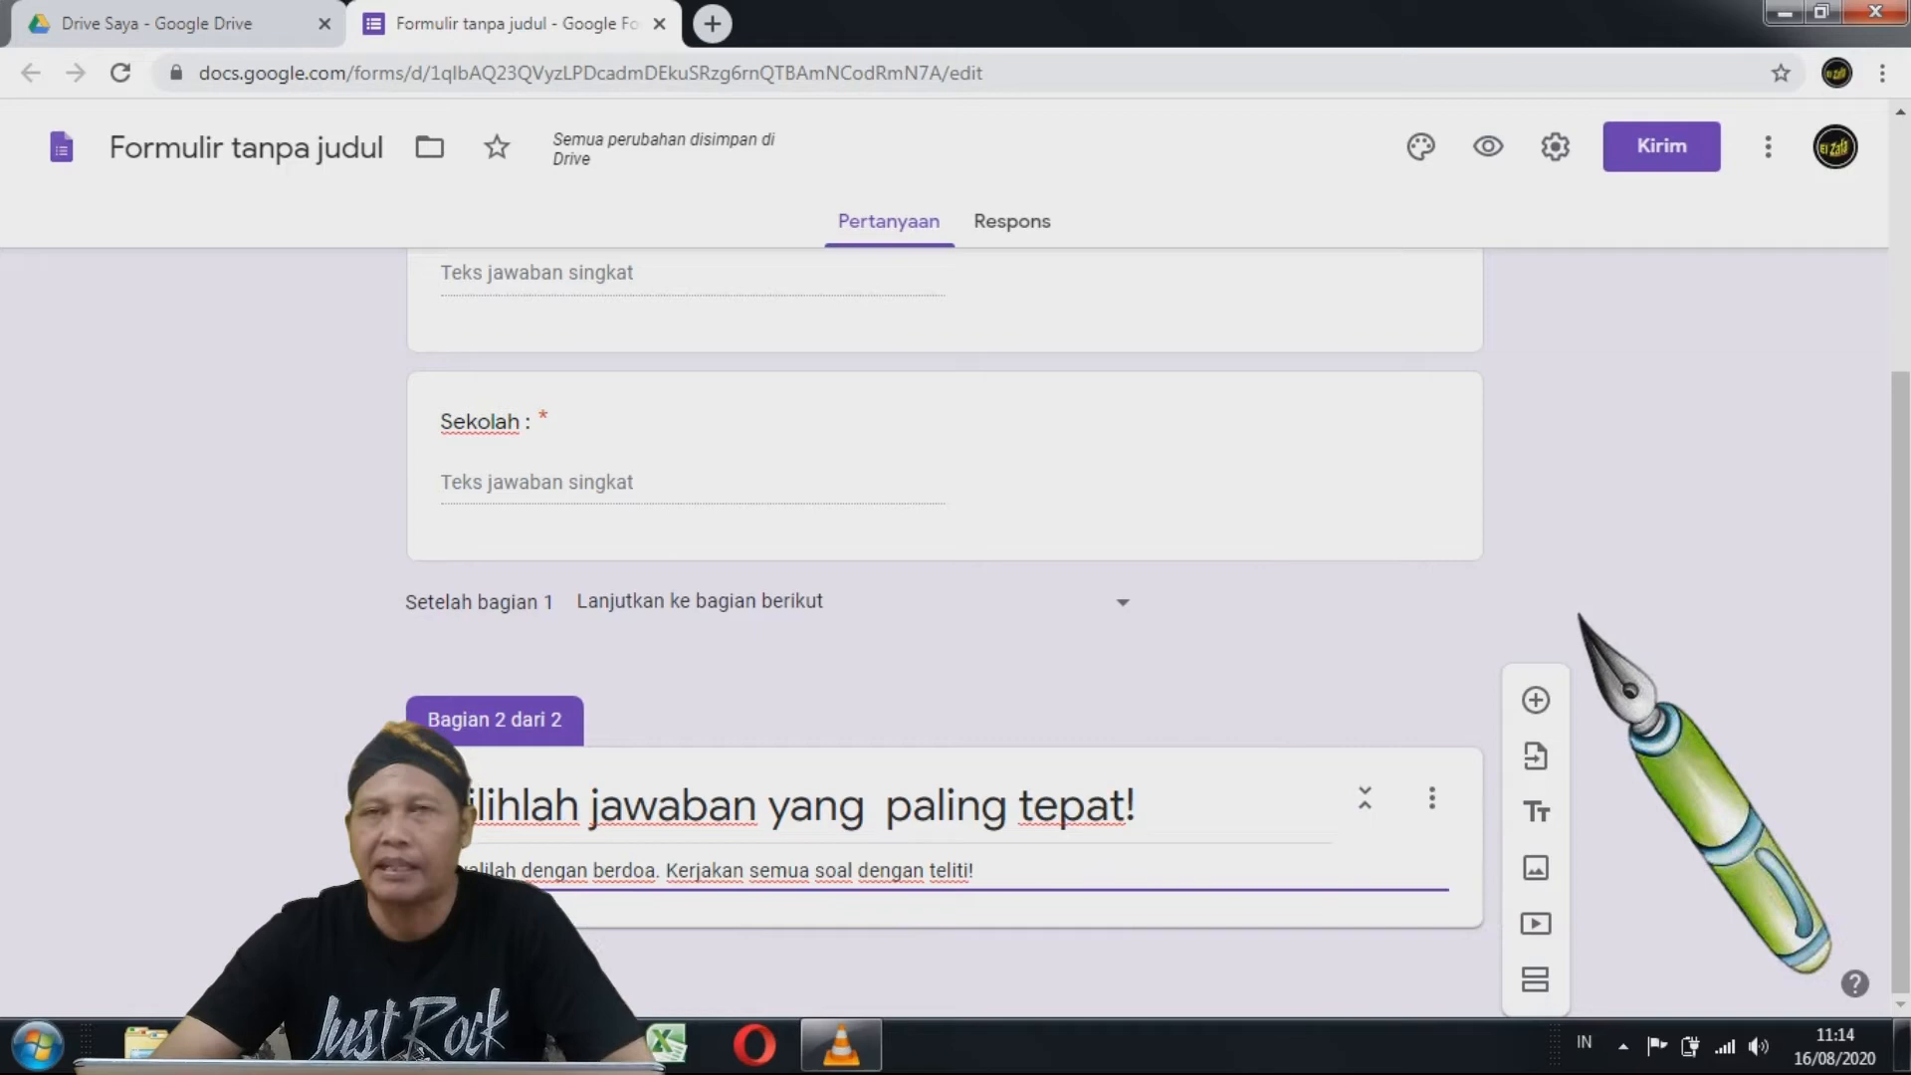
- Add a multiple-choice question (Pilihan ganda) to the second section with the text "Pertolongan Allah SWT pasti akan ...."
{"action": "left_click", "coordinate": [1539, 704]}
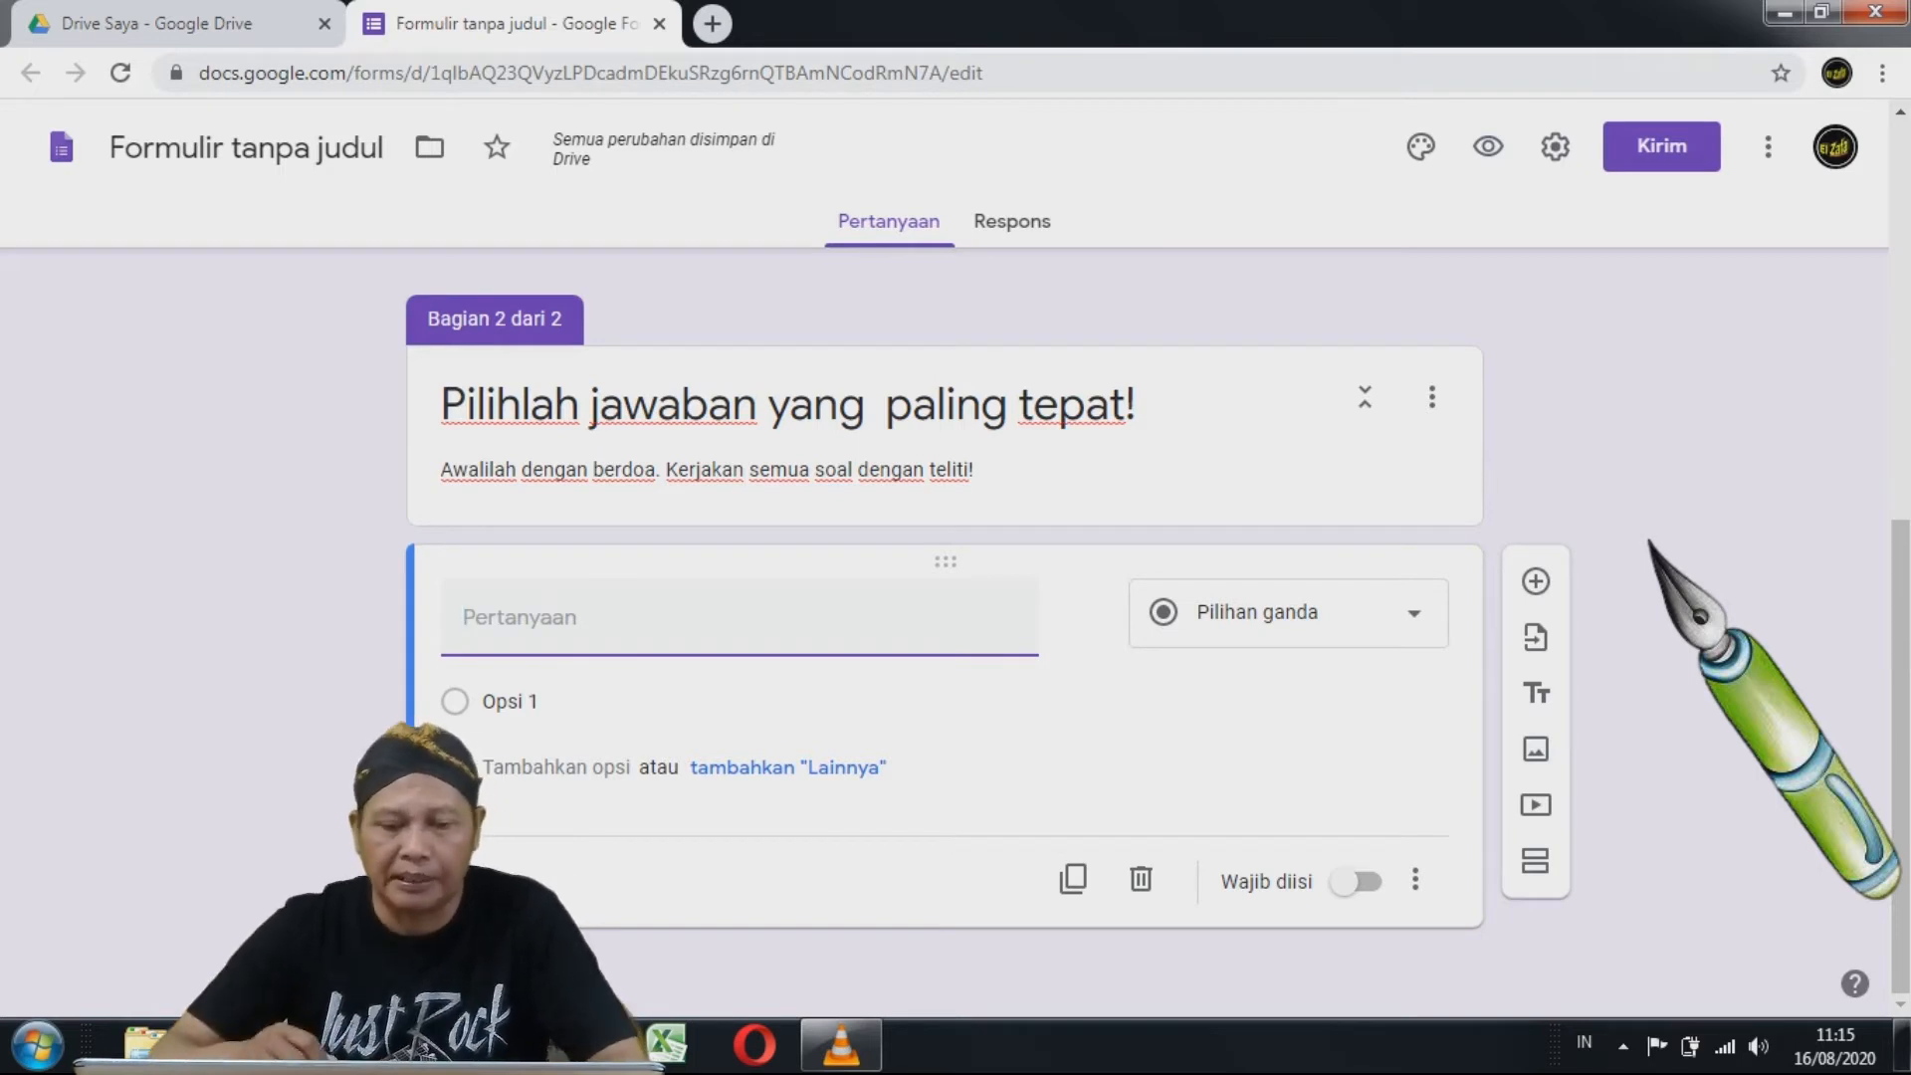
{"action": "type", "text": "P"}
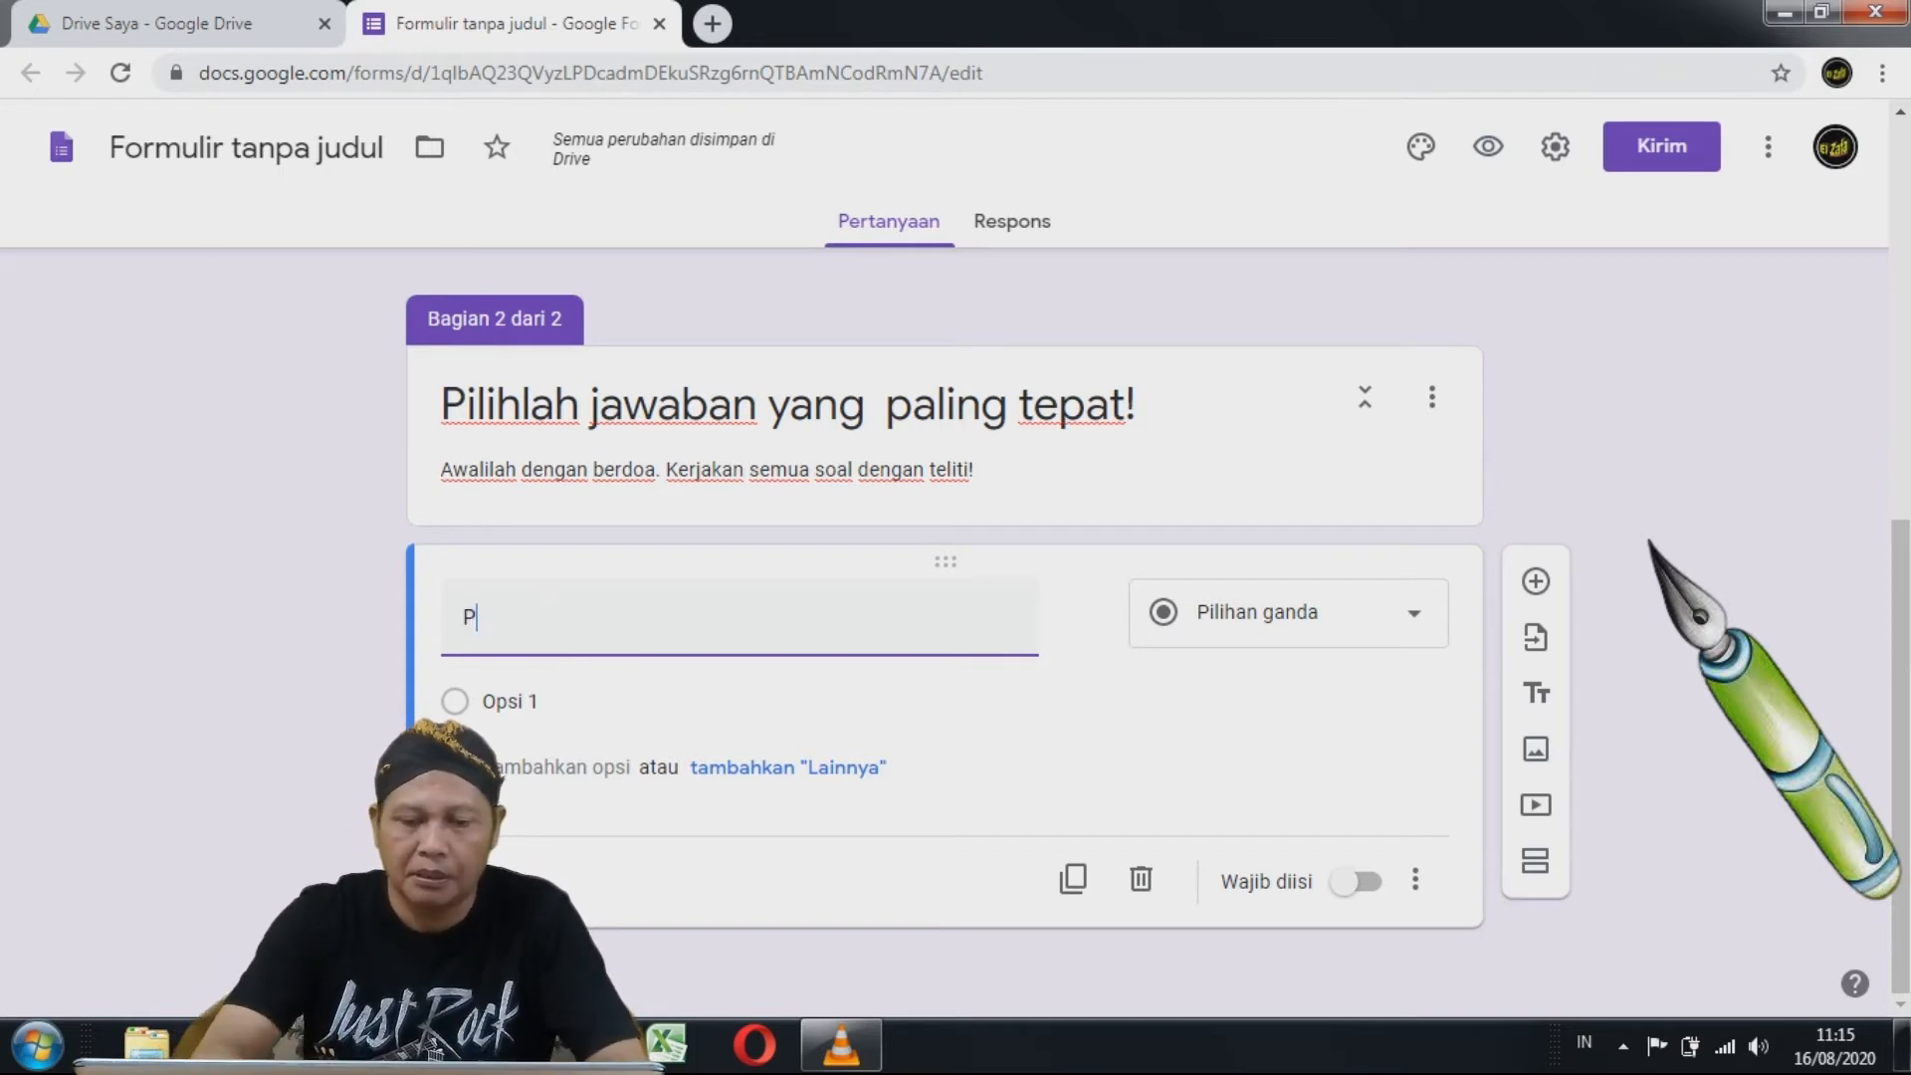
{"action": "type", "text": "ertolong"}
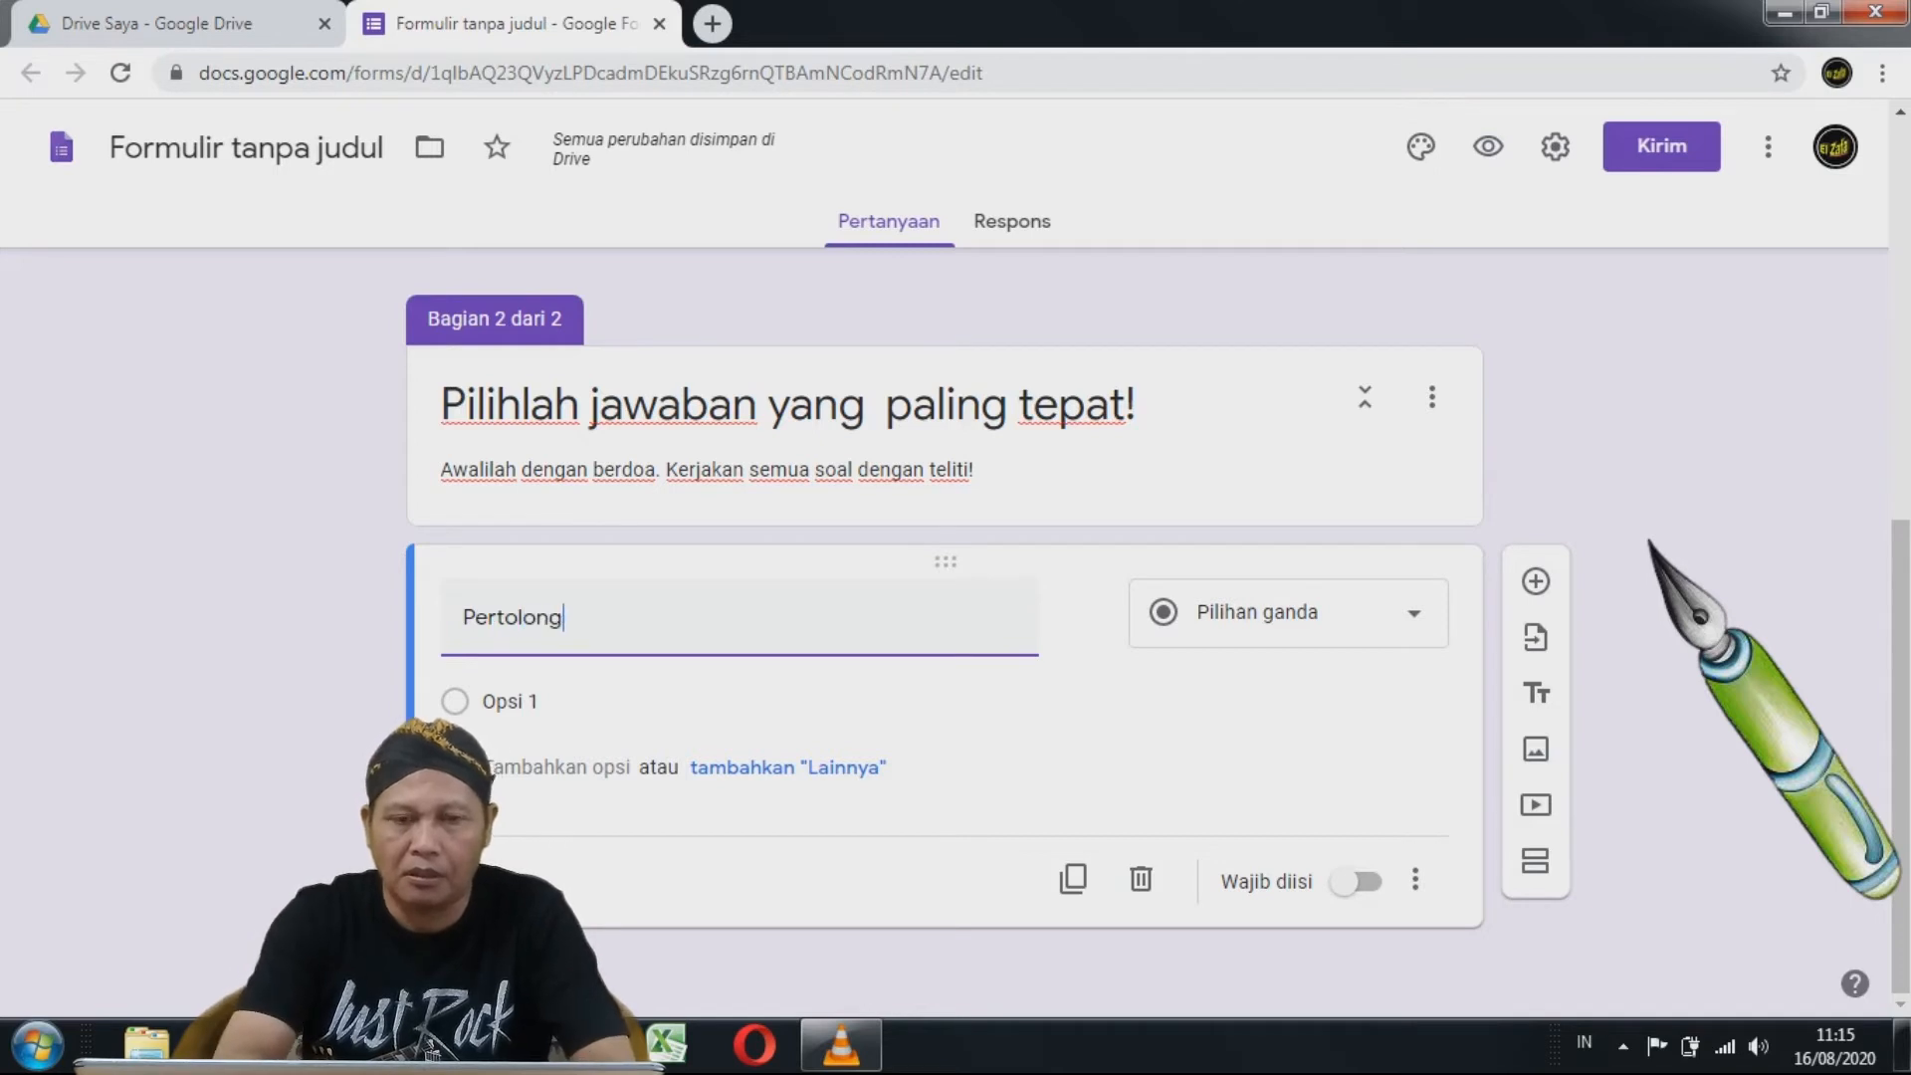
{"action": "type", "text": "an Allah"}
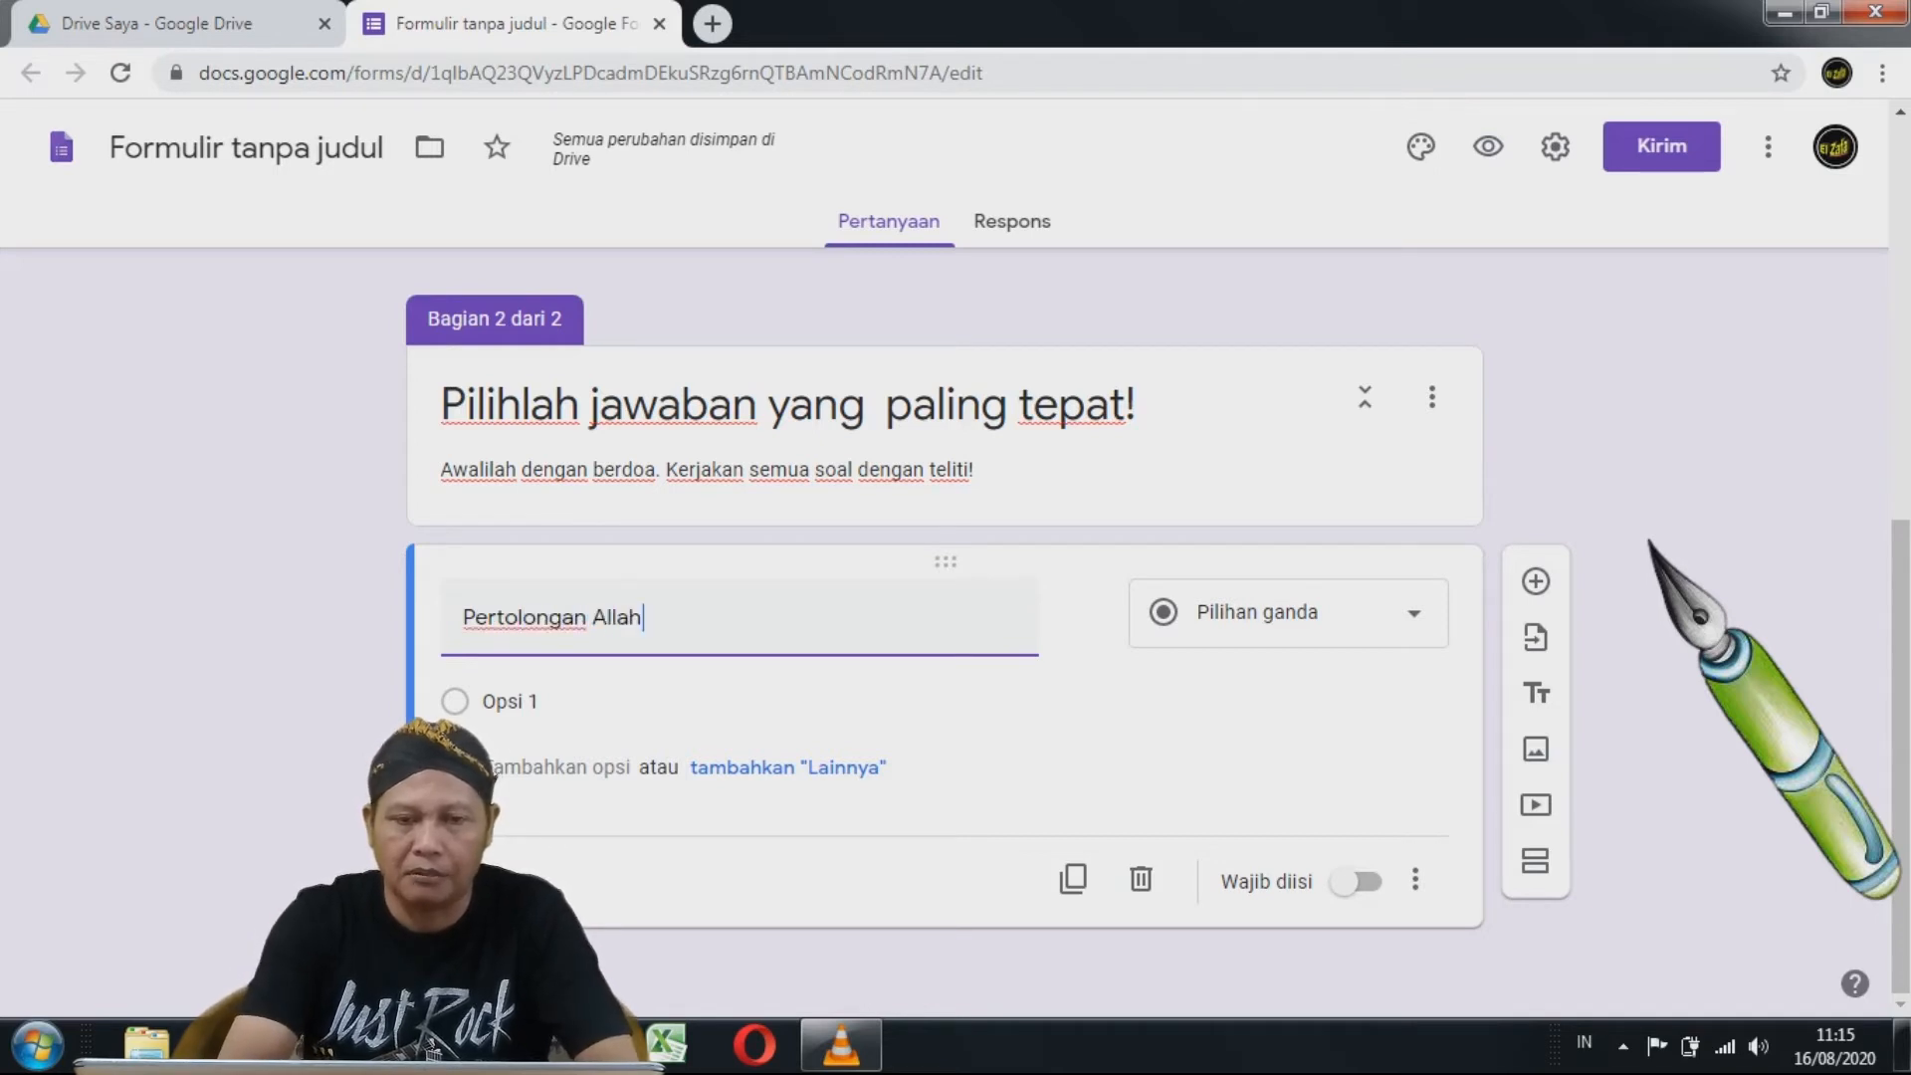
{"action": "type", "text": " SWT pasti akan"}
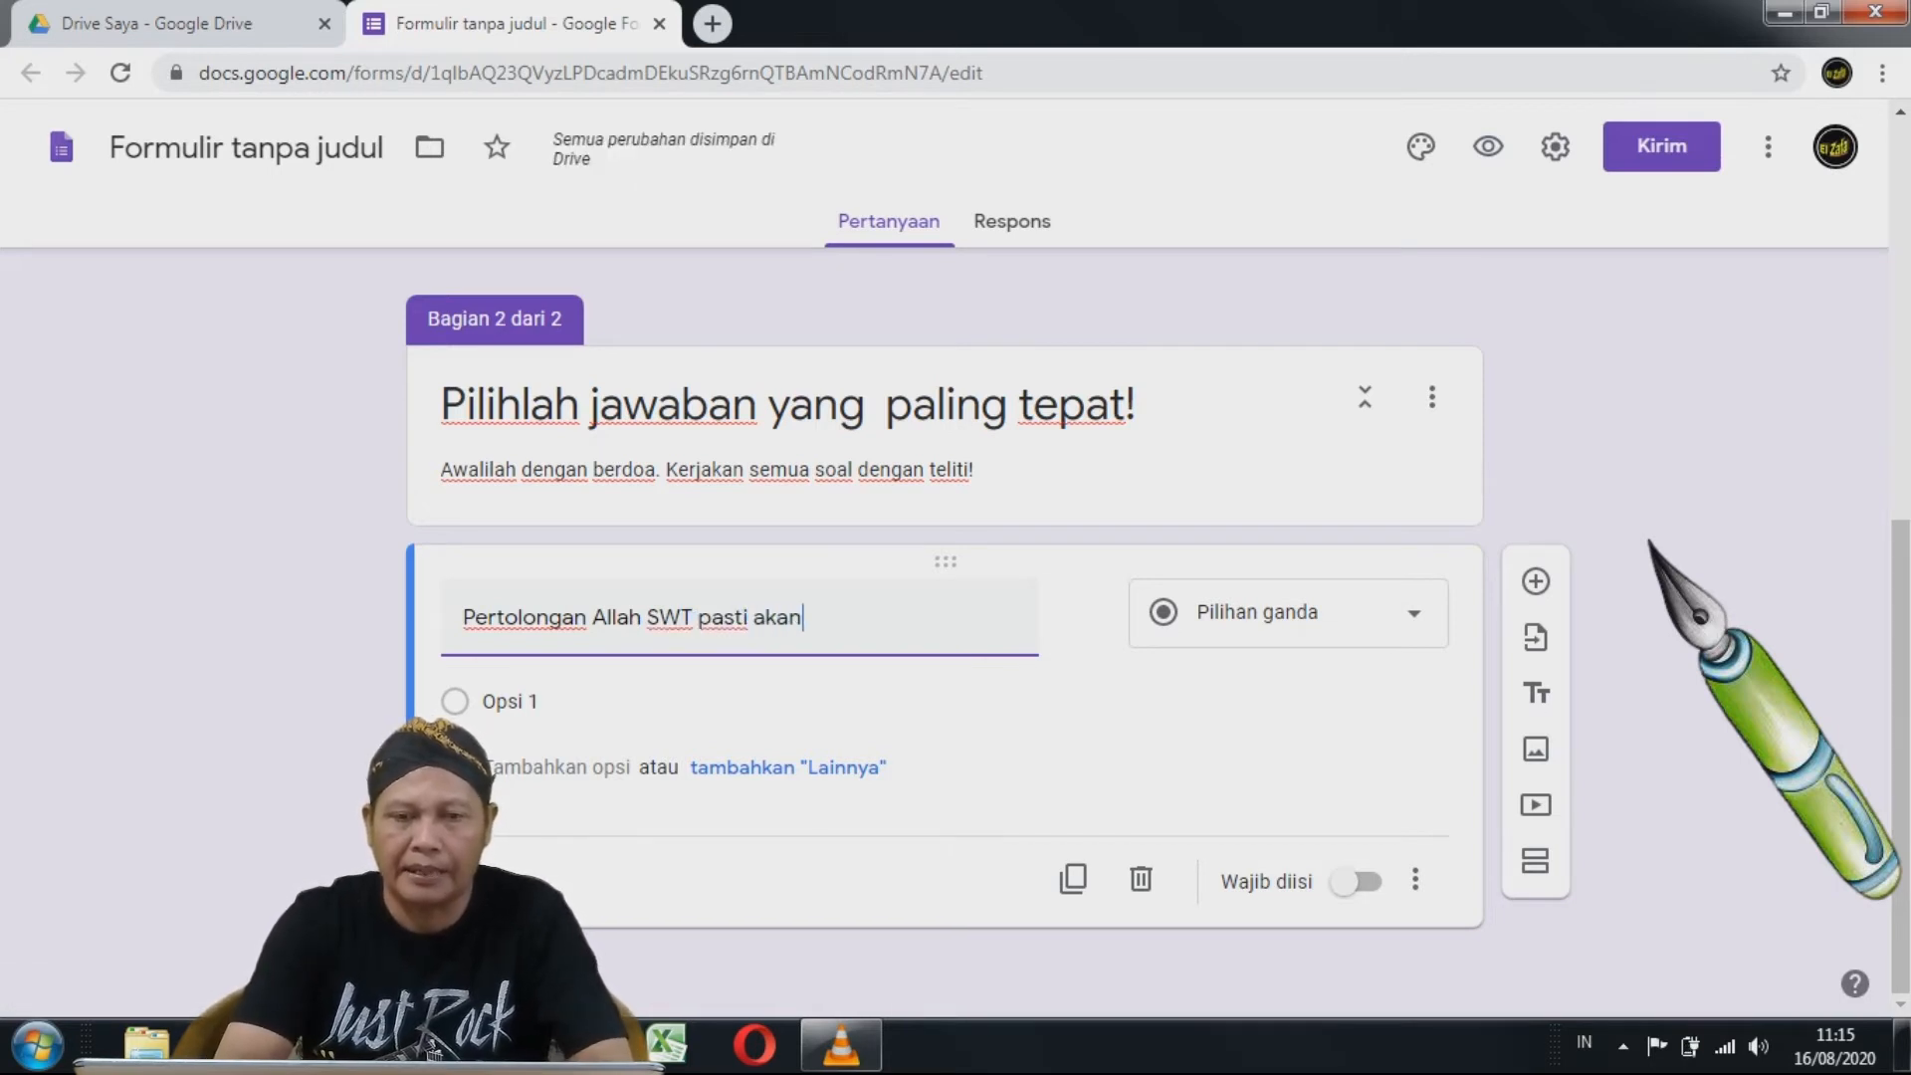
{"action": "type", "text": " ...."}
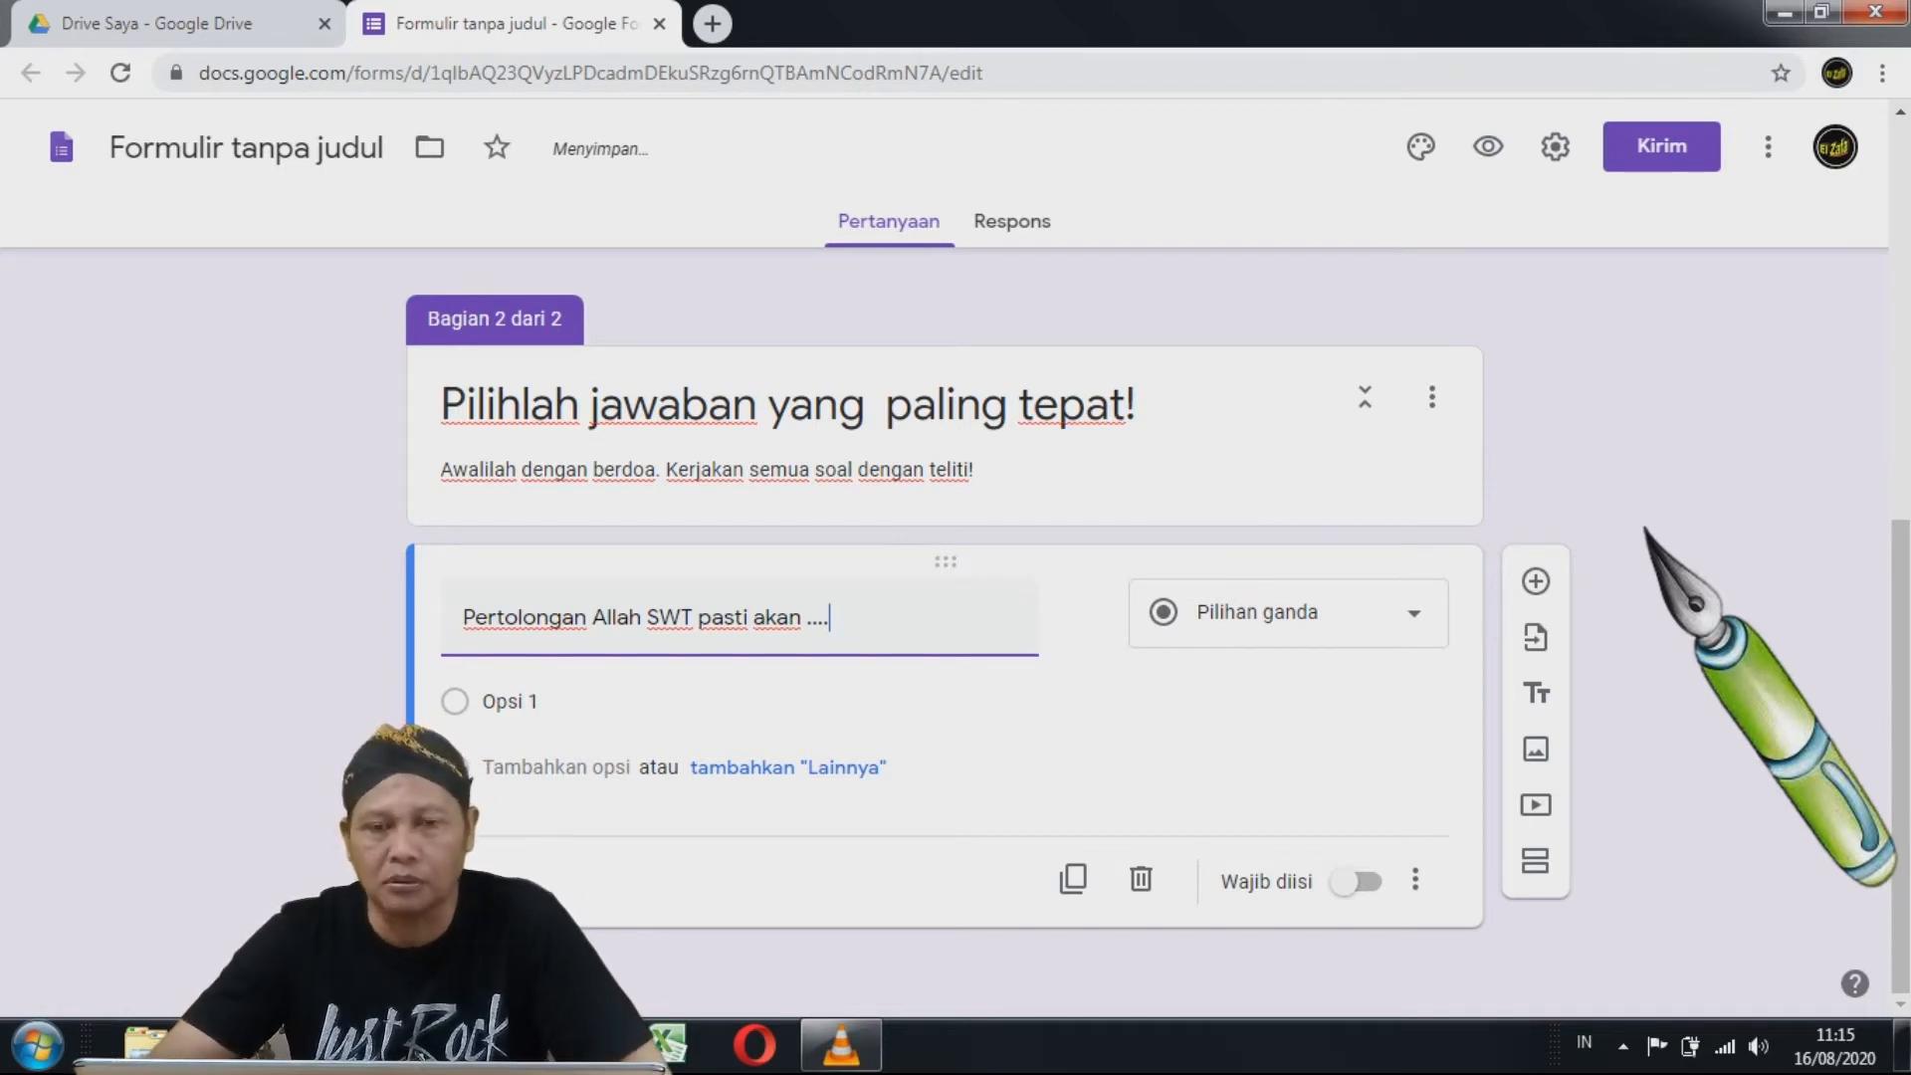
- Give the "Pertolongan Allah SWT pasti akan ...." question four answer options: terjadi, diperjuangkan, berlalu and datang
{"action": "left_click", "coordinate": [653, 715]}
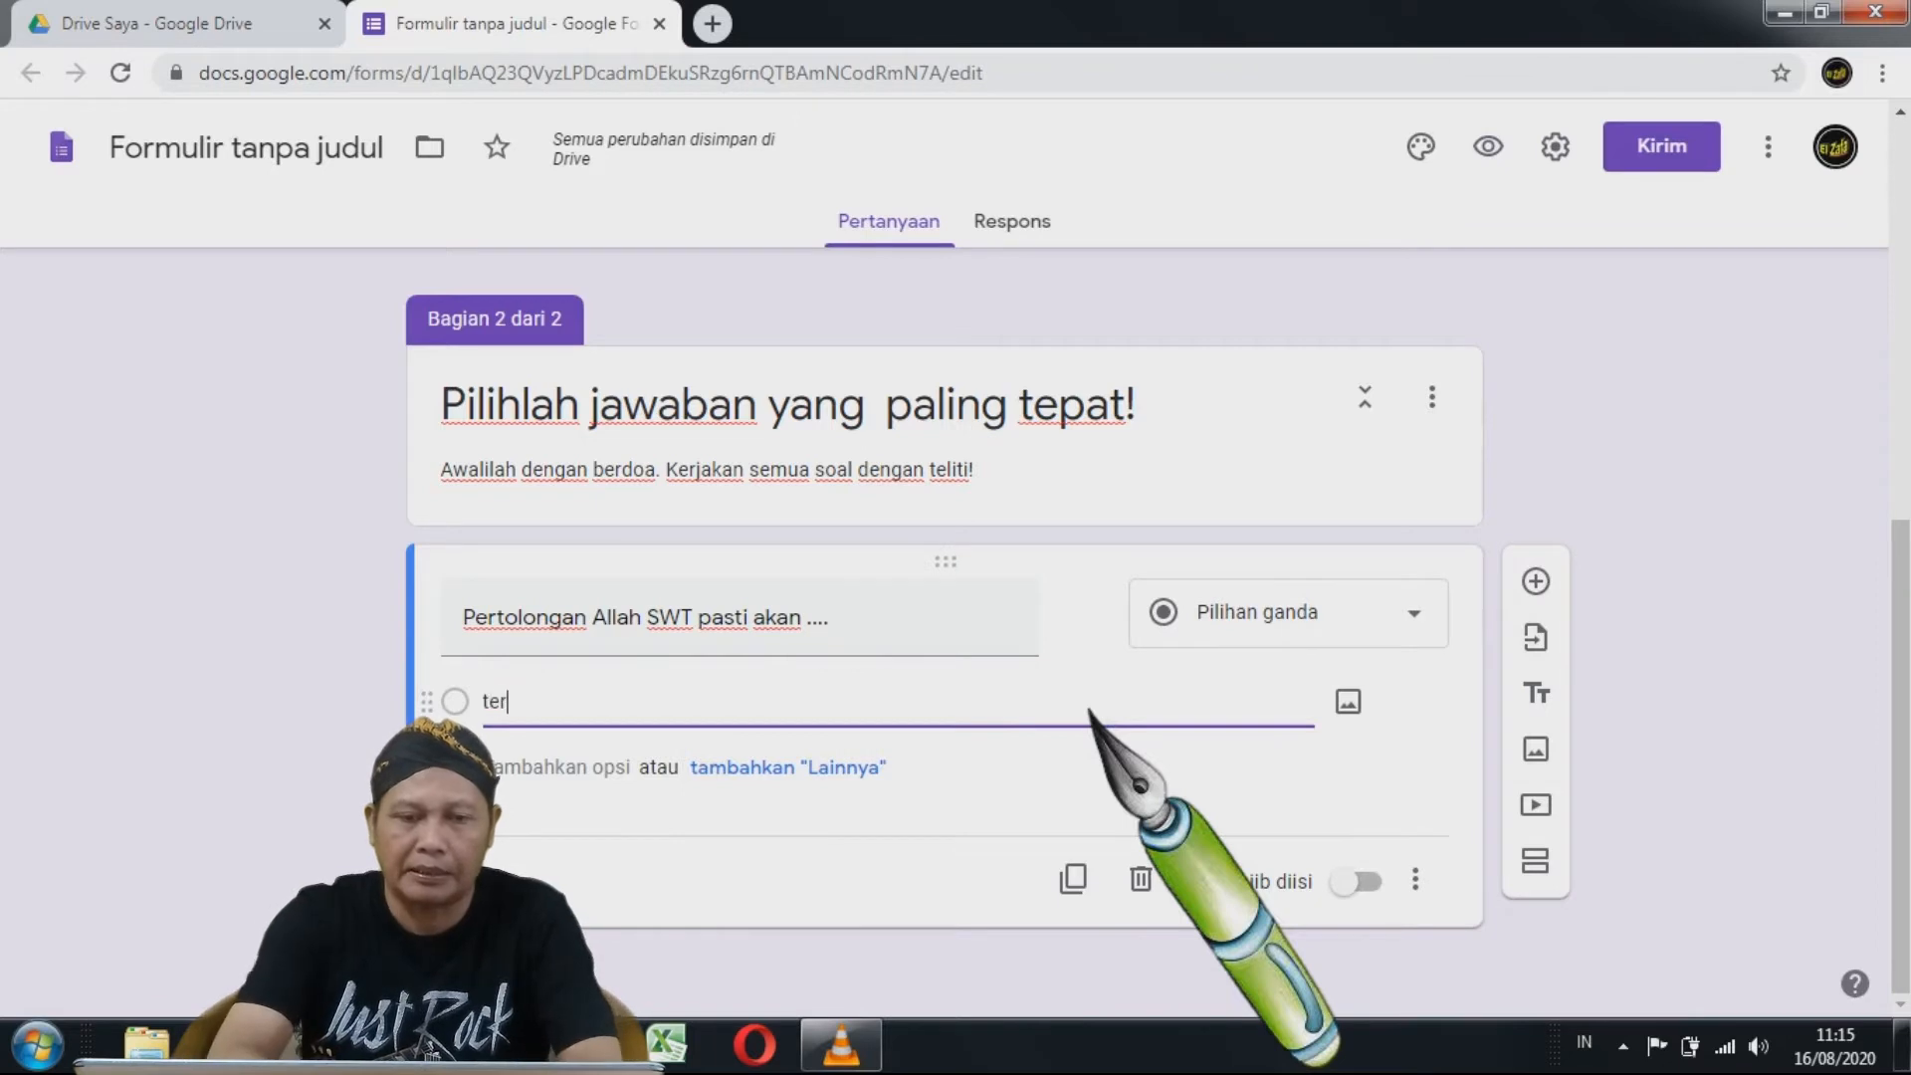
{"action": "type", "text": "jadi"}
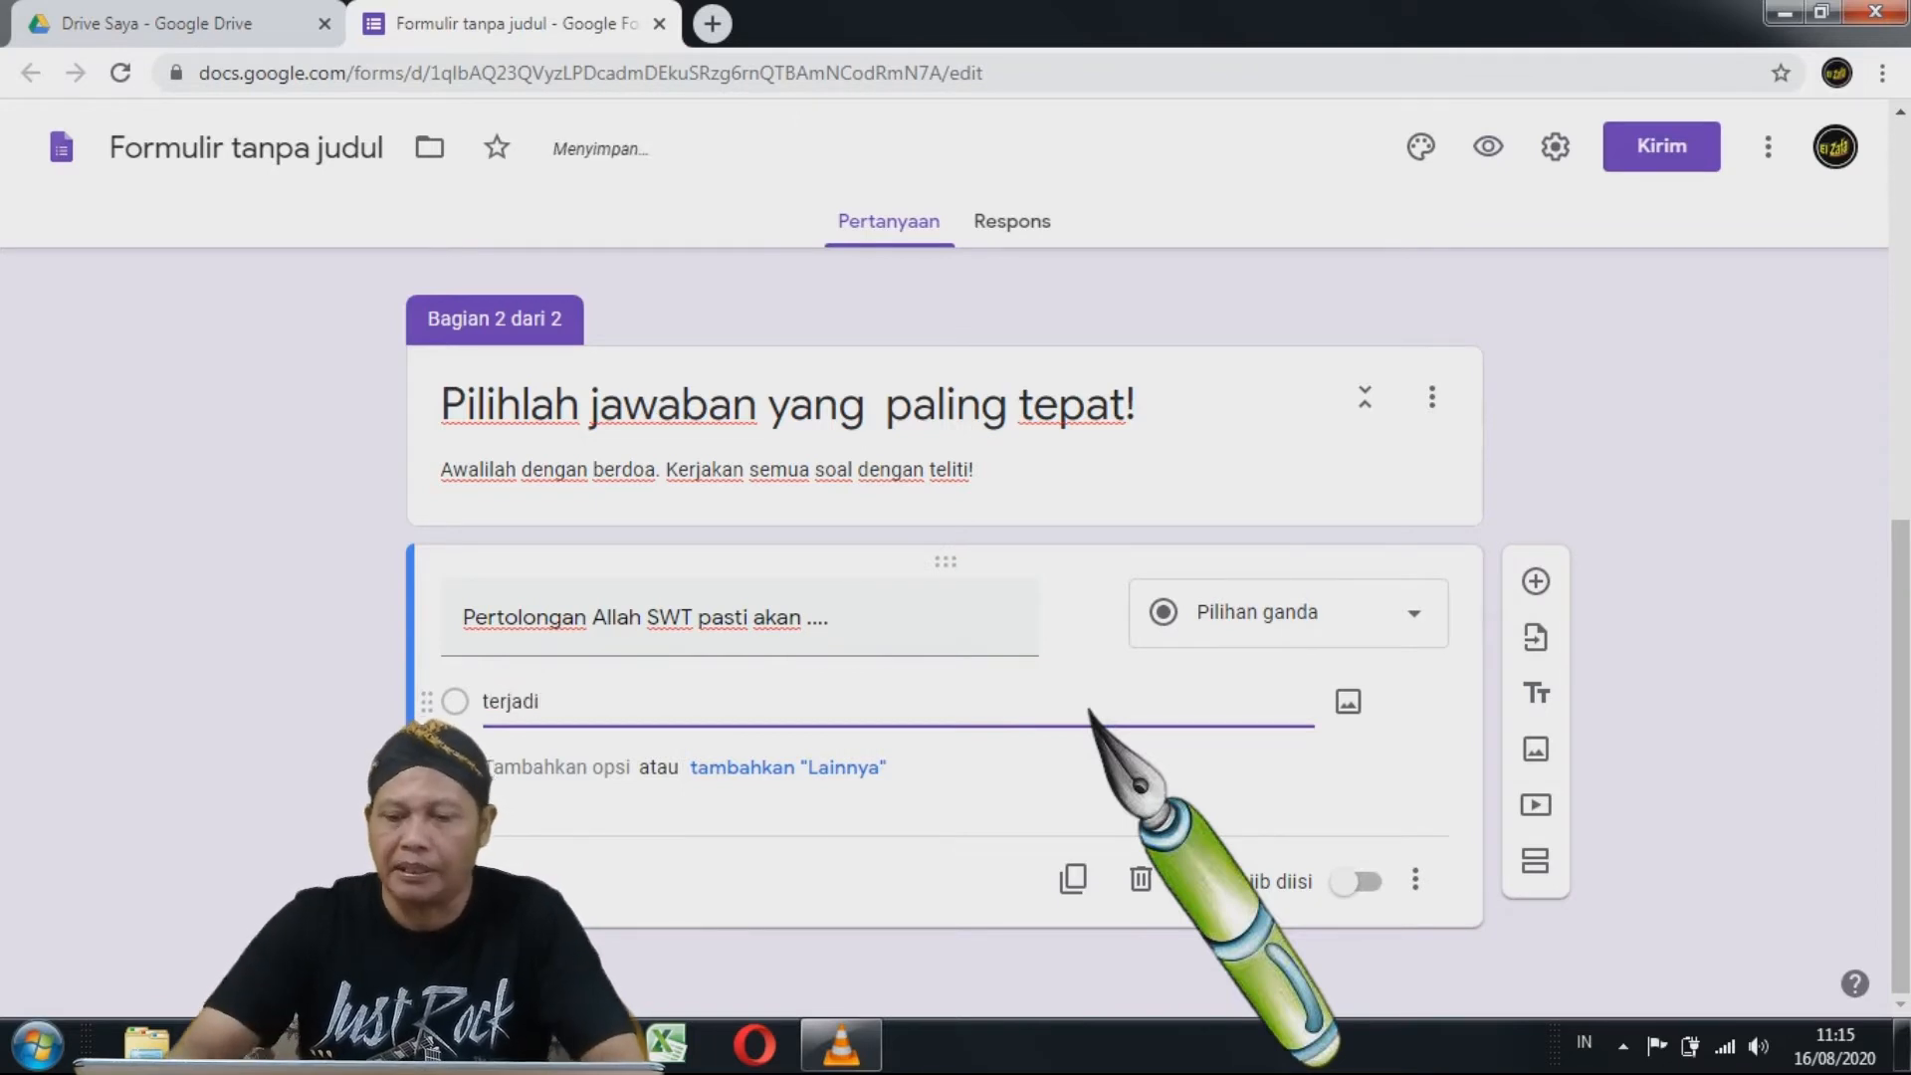
{"action": "key", "text": "Return"}
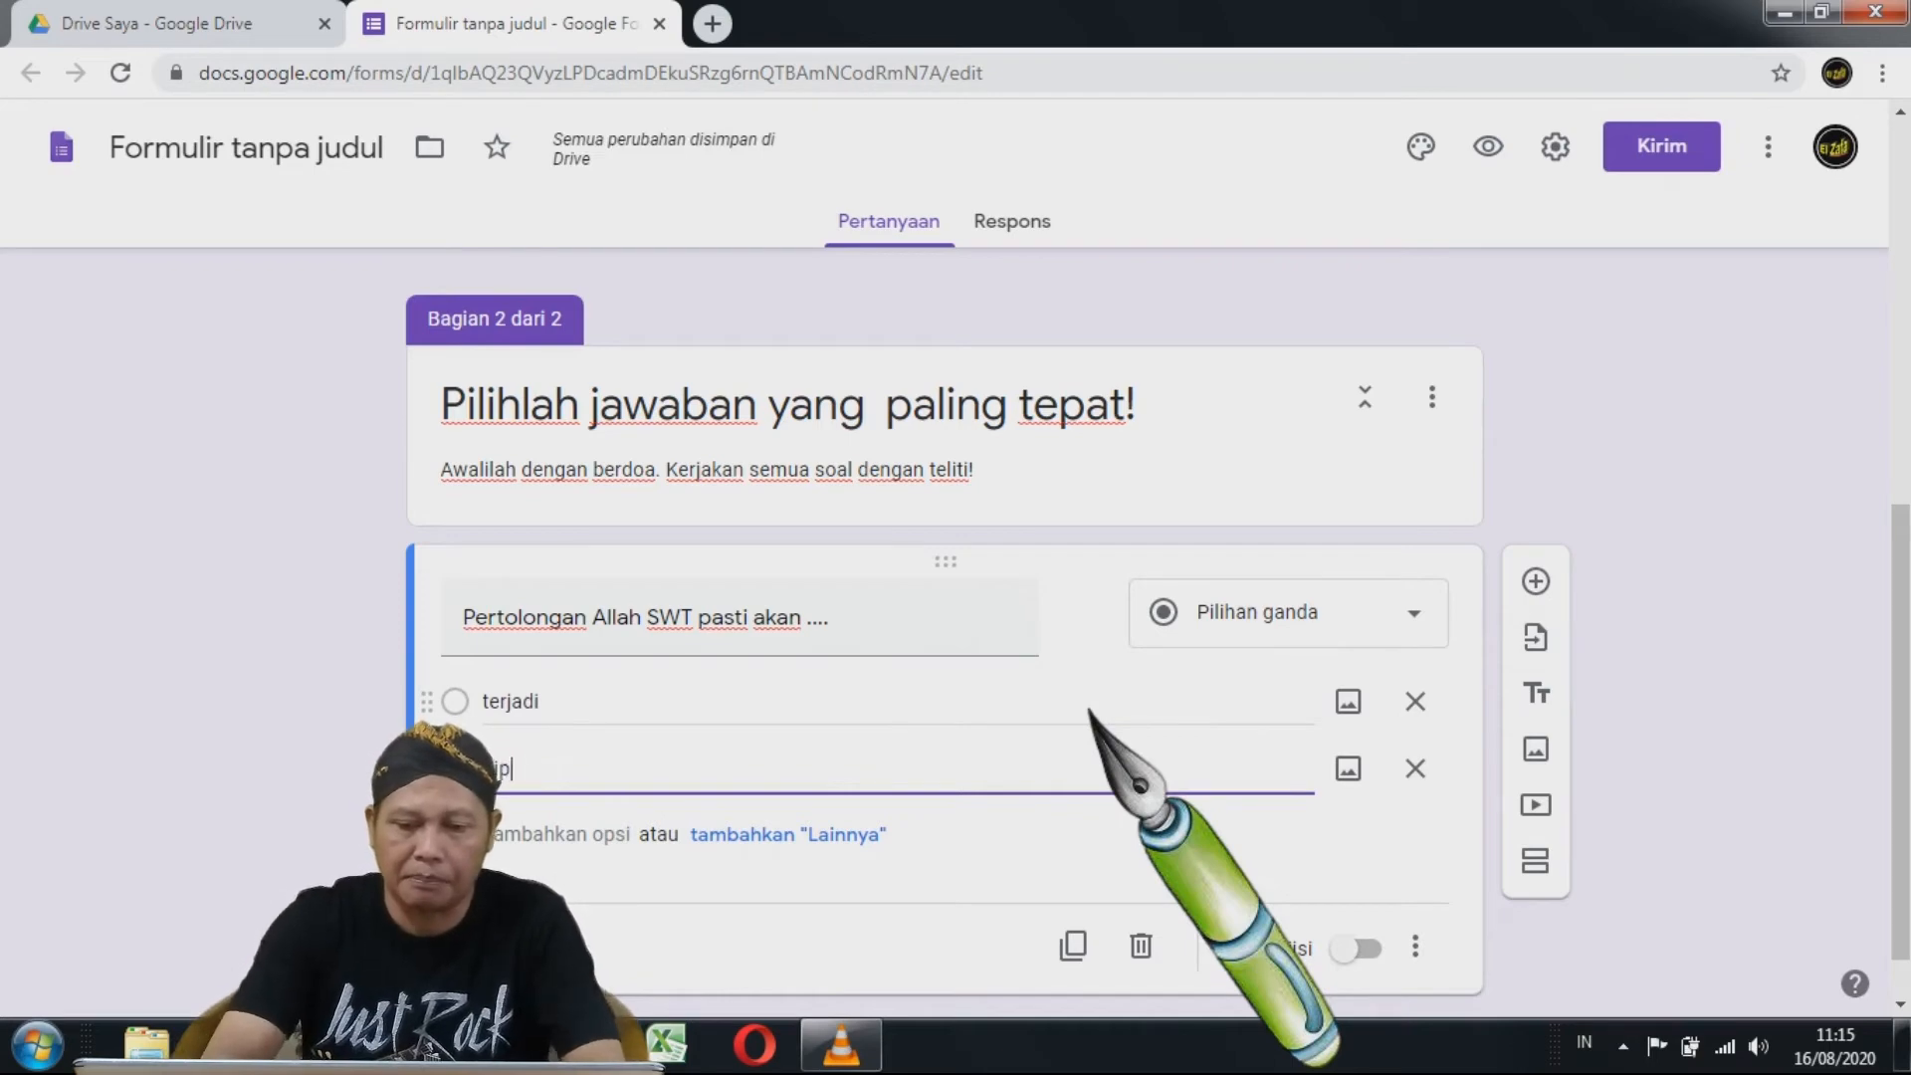
{"action": "type", "text": "diperjuangkan"}
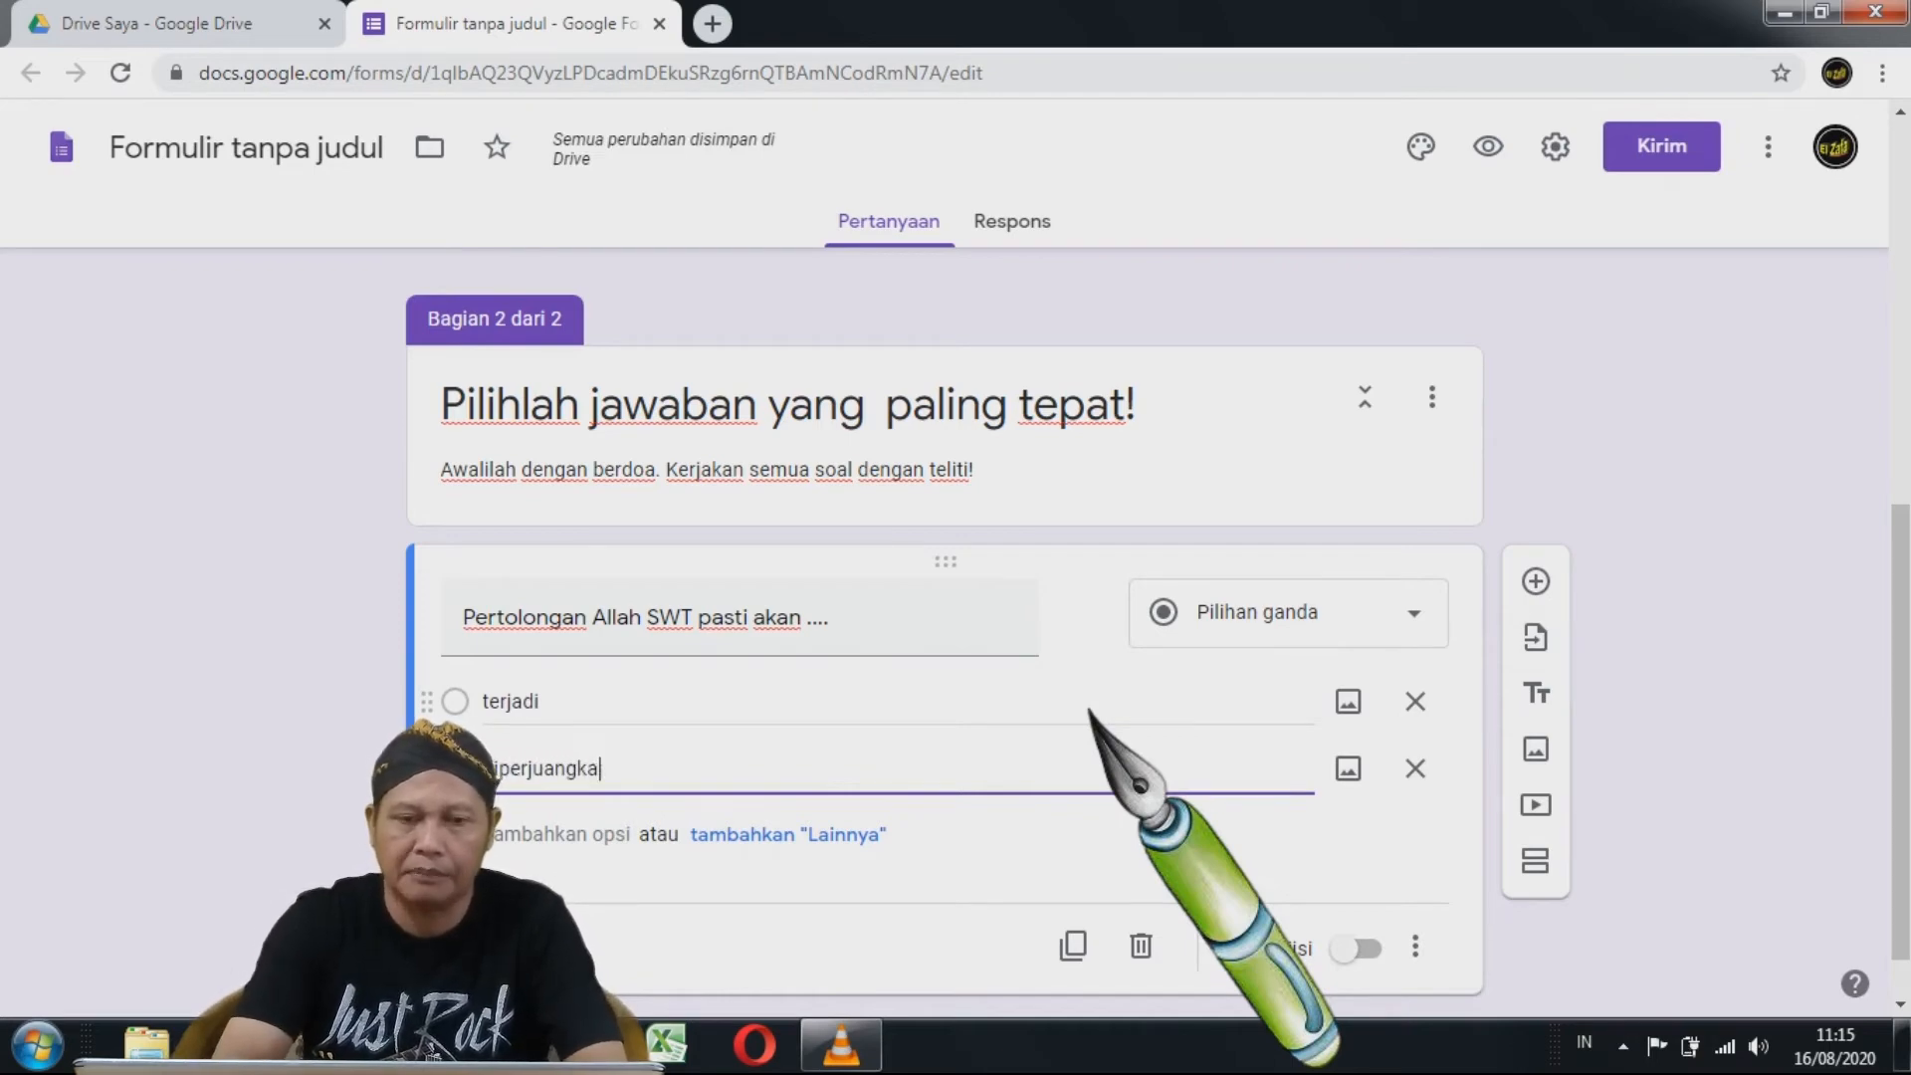
{"action": "key", "text": "Return"}
{"action": "type", "text": "berlalu"}
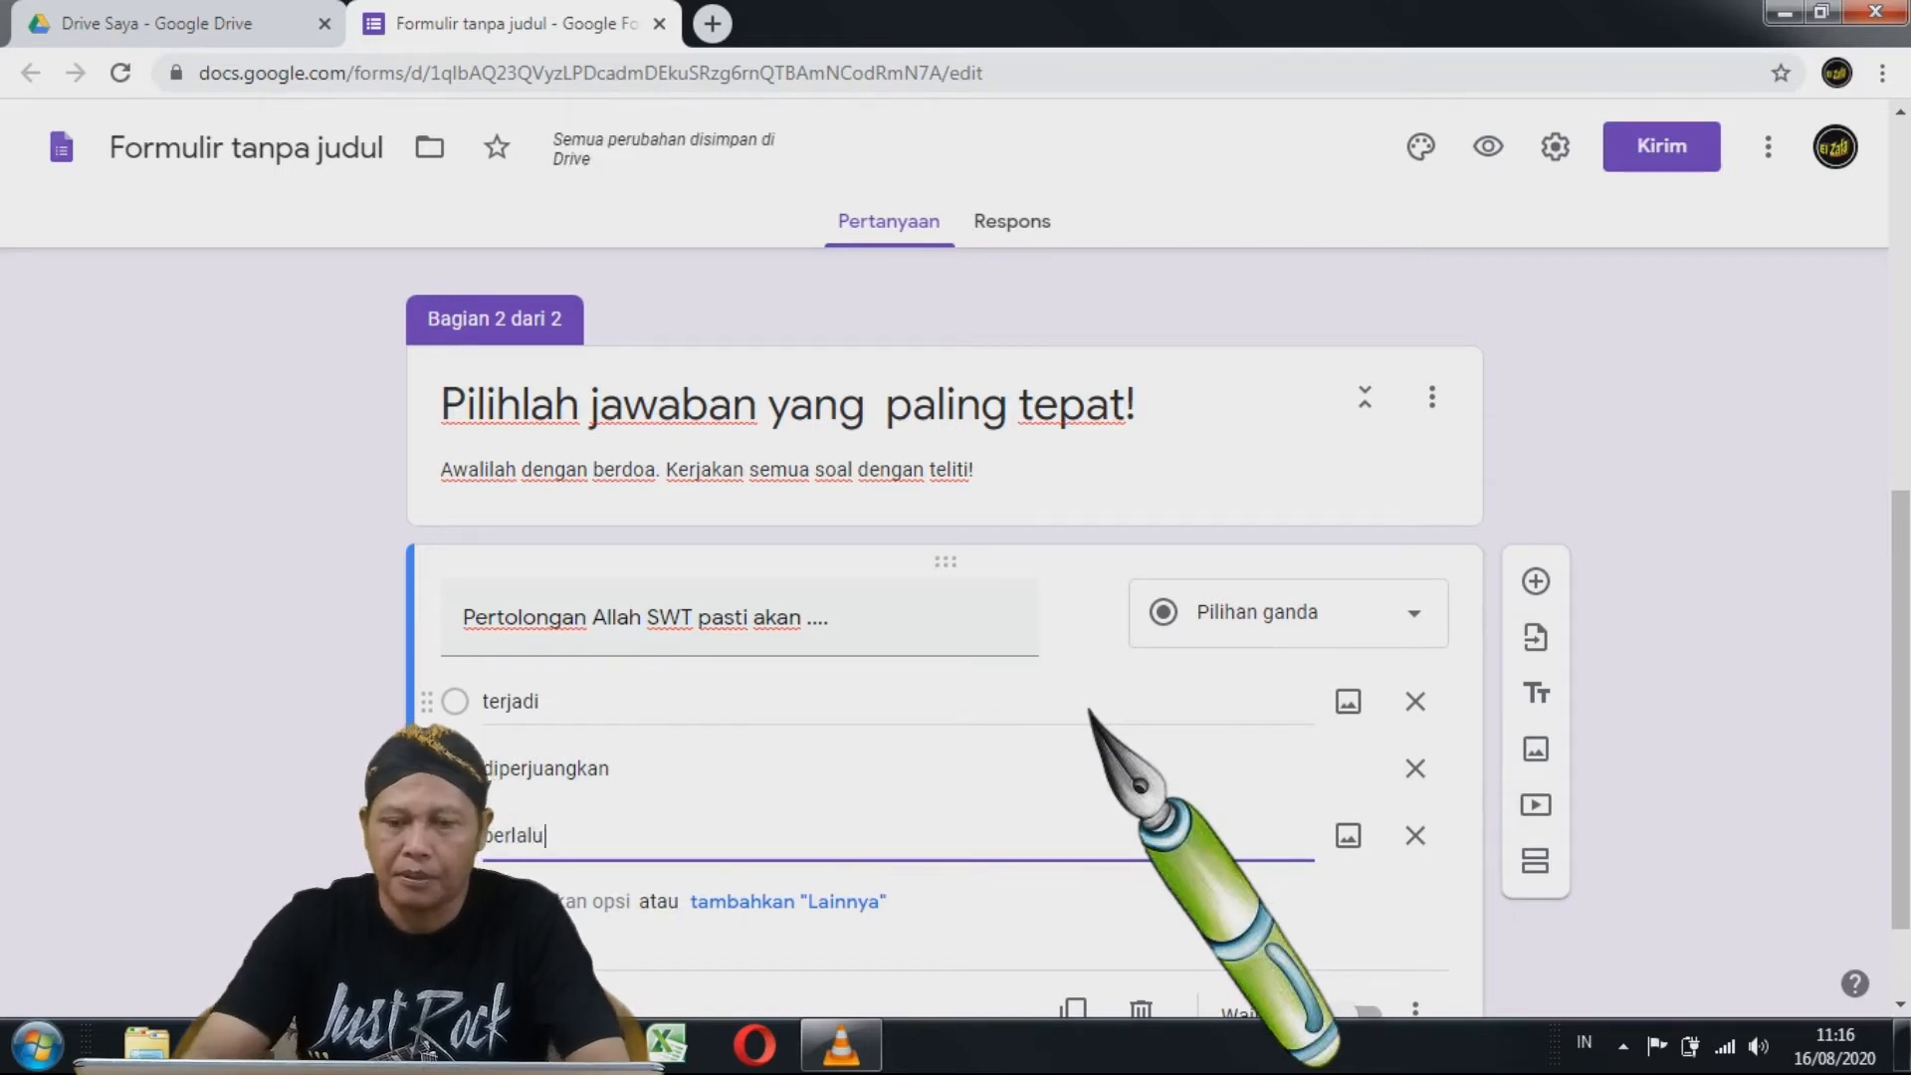
{"action": "key", "text": "Return"}
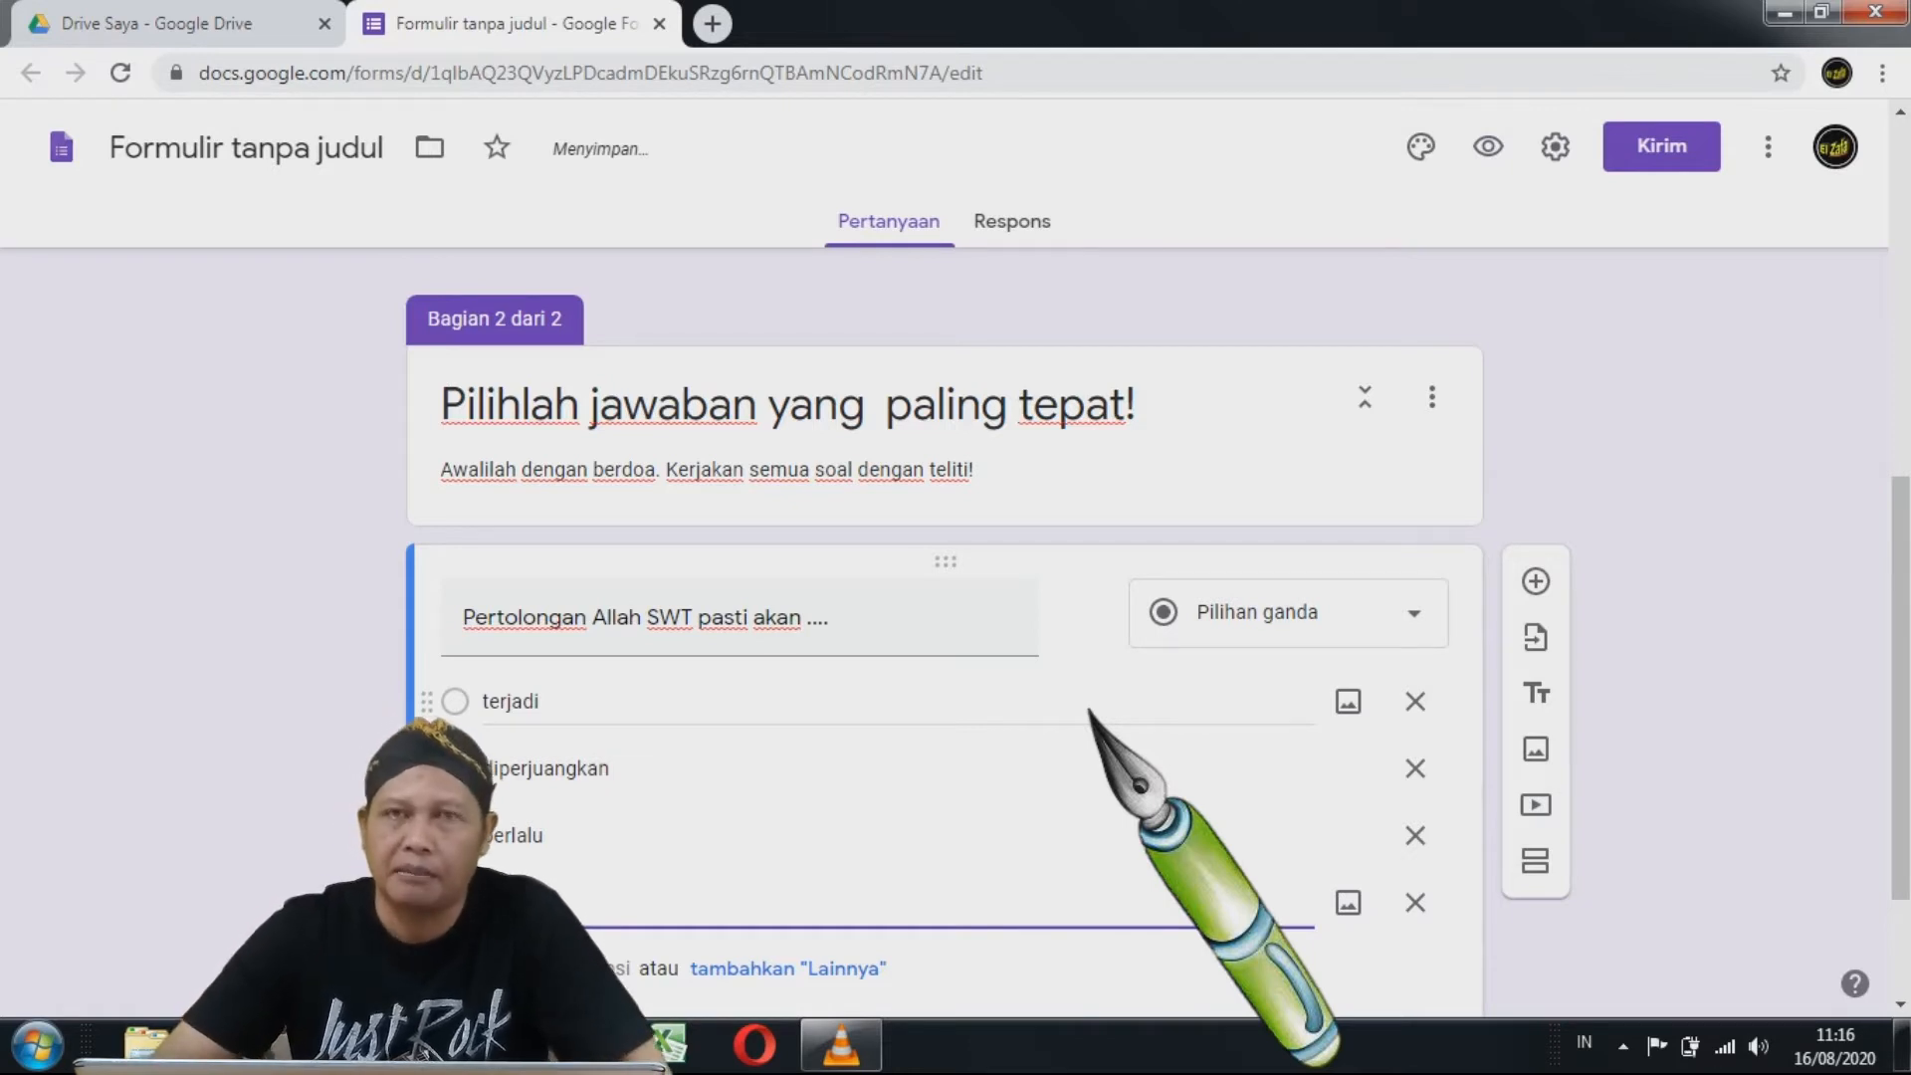
{"action": "scroll", "coordinate": [1078, 692], "scroll_direction": "down", "scroll_amount": 2}
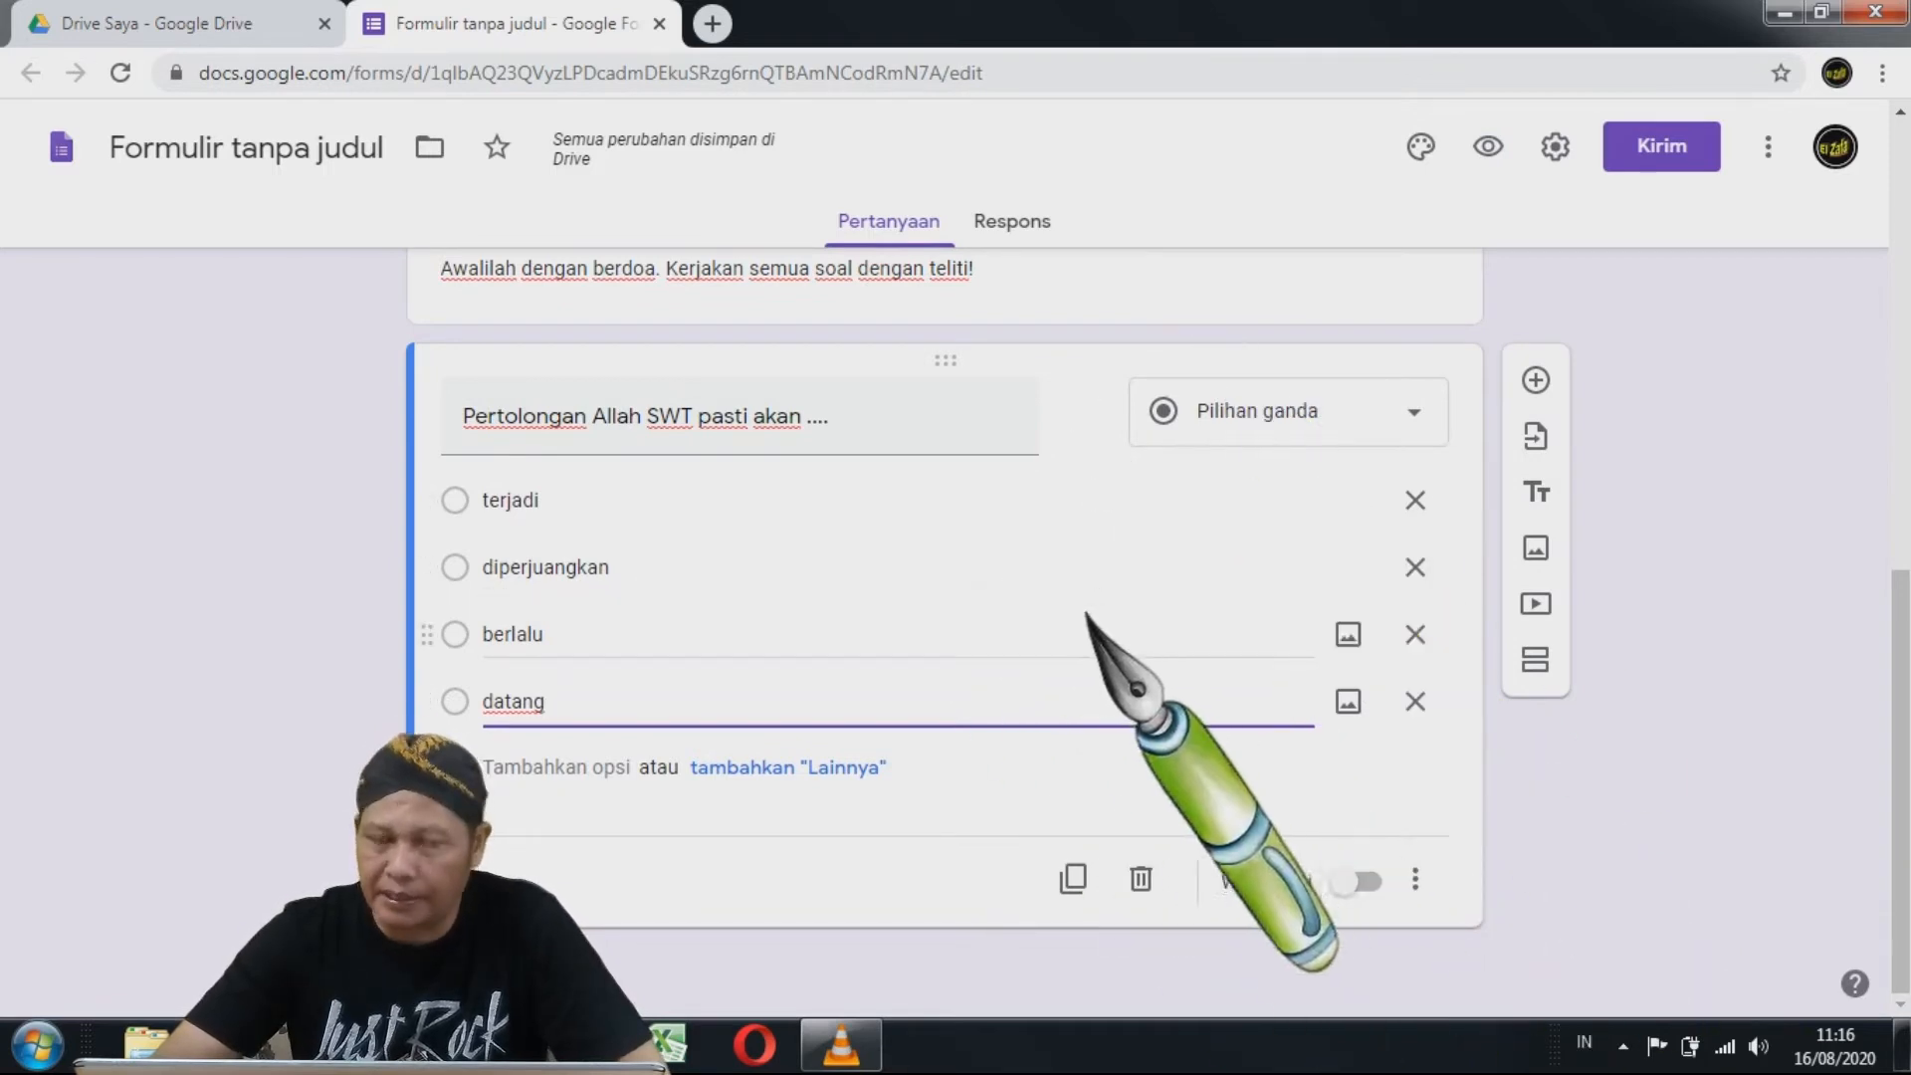
- Add another multiple-choice question below it with the text "Surat An Nasr terdiri dari ... ayat."
{"action": "left_click", "coordinate": [1536, 381]}
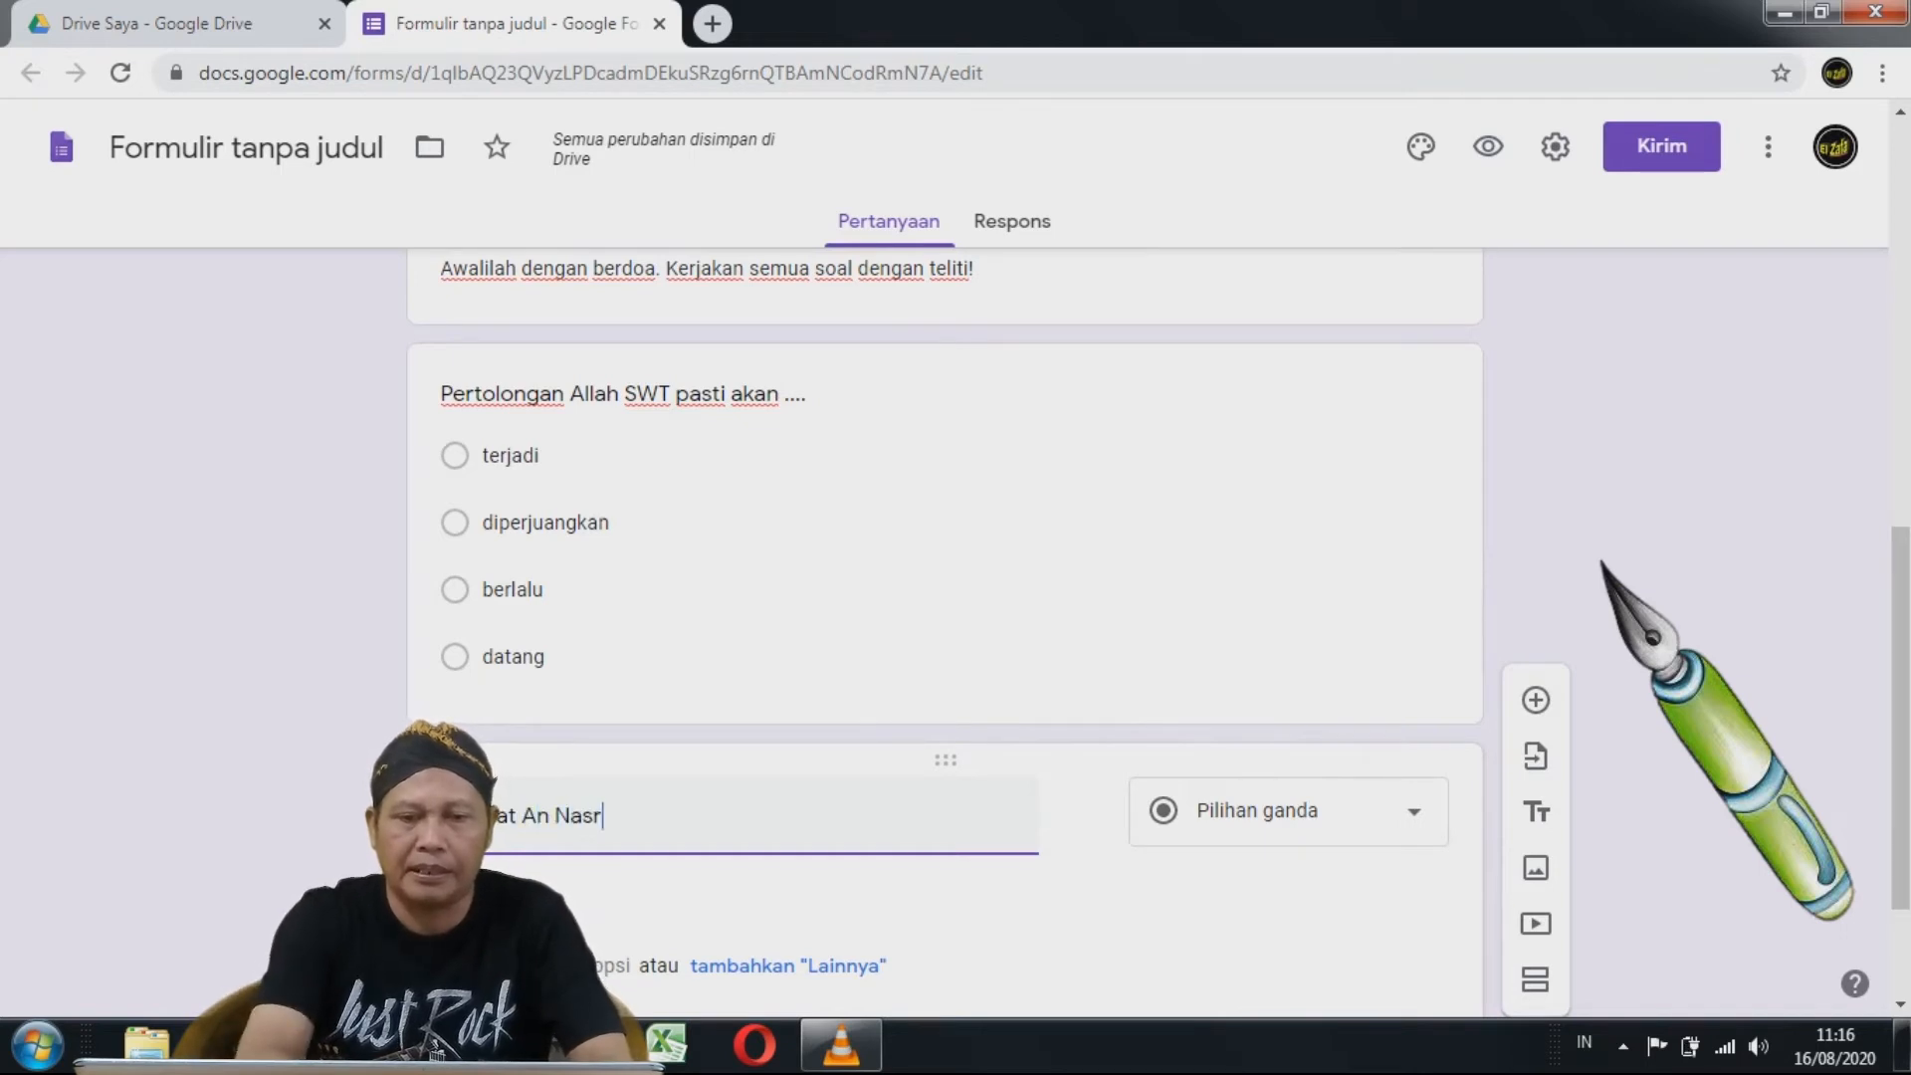
{"action": "type", "text": "i dari"}
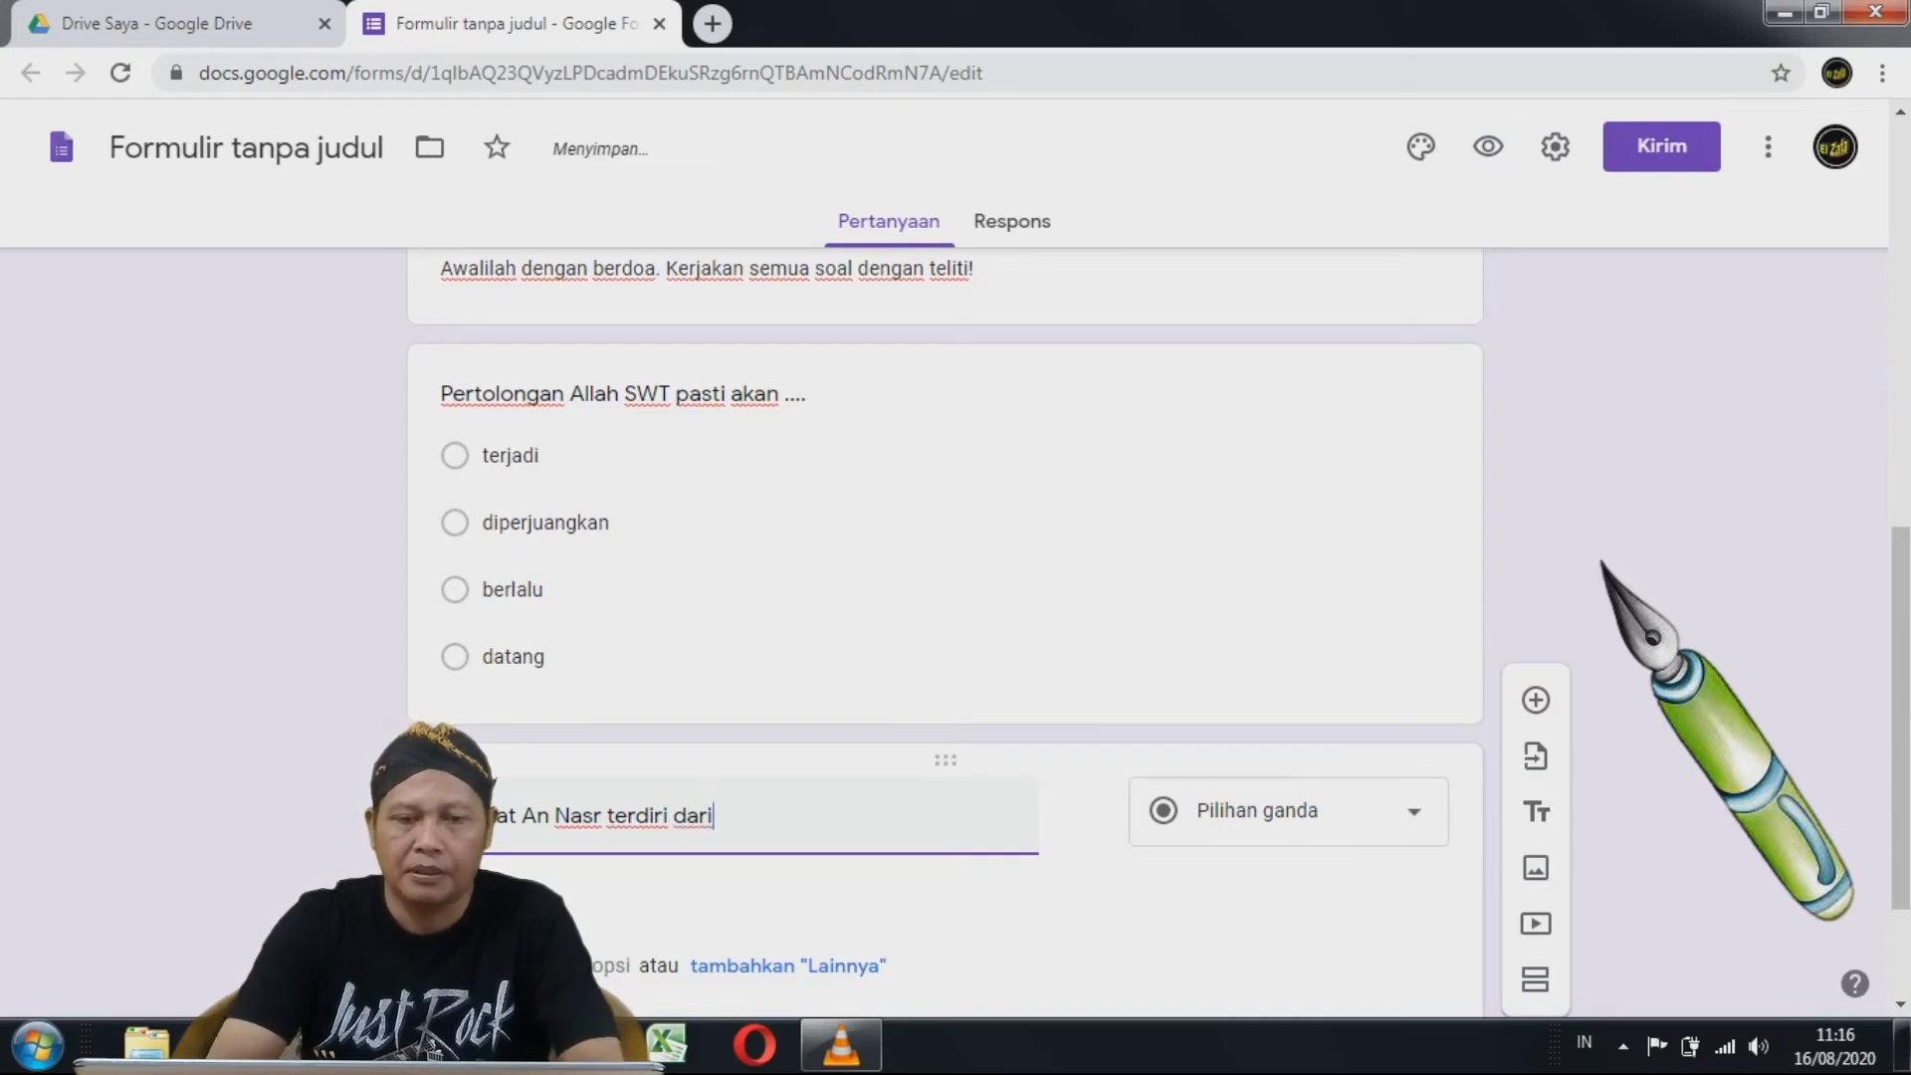
{"action": "type", "text": "  ... ayat"}
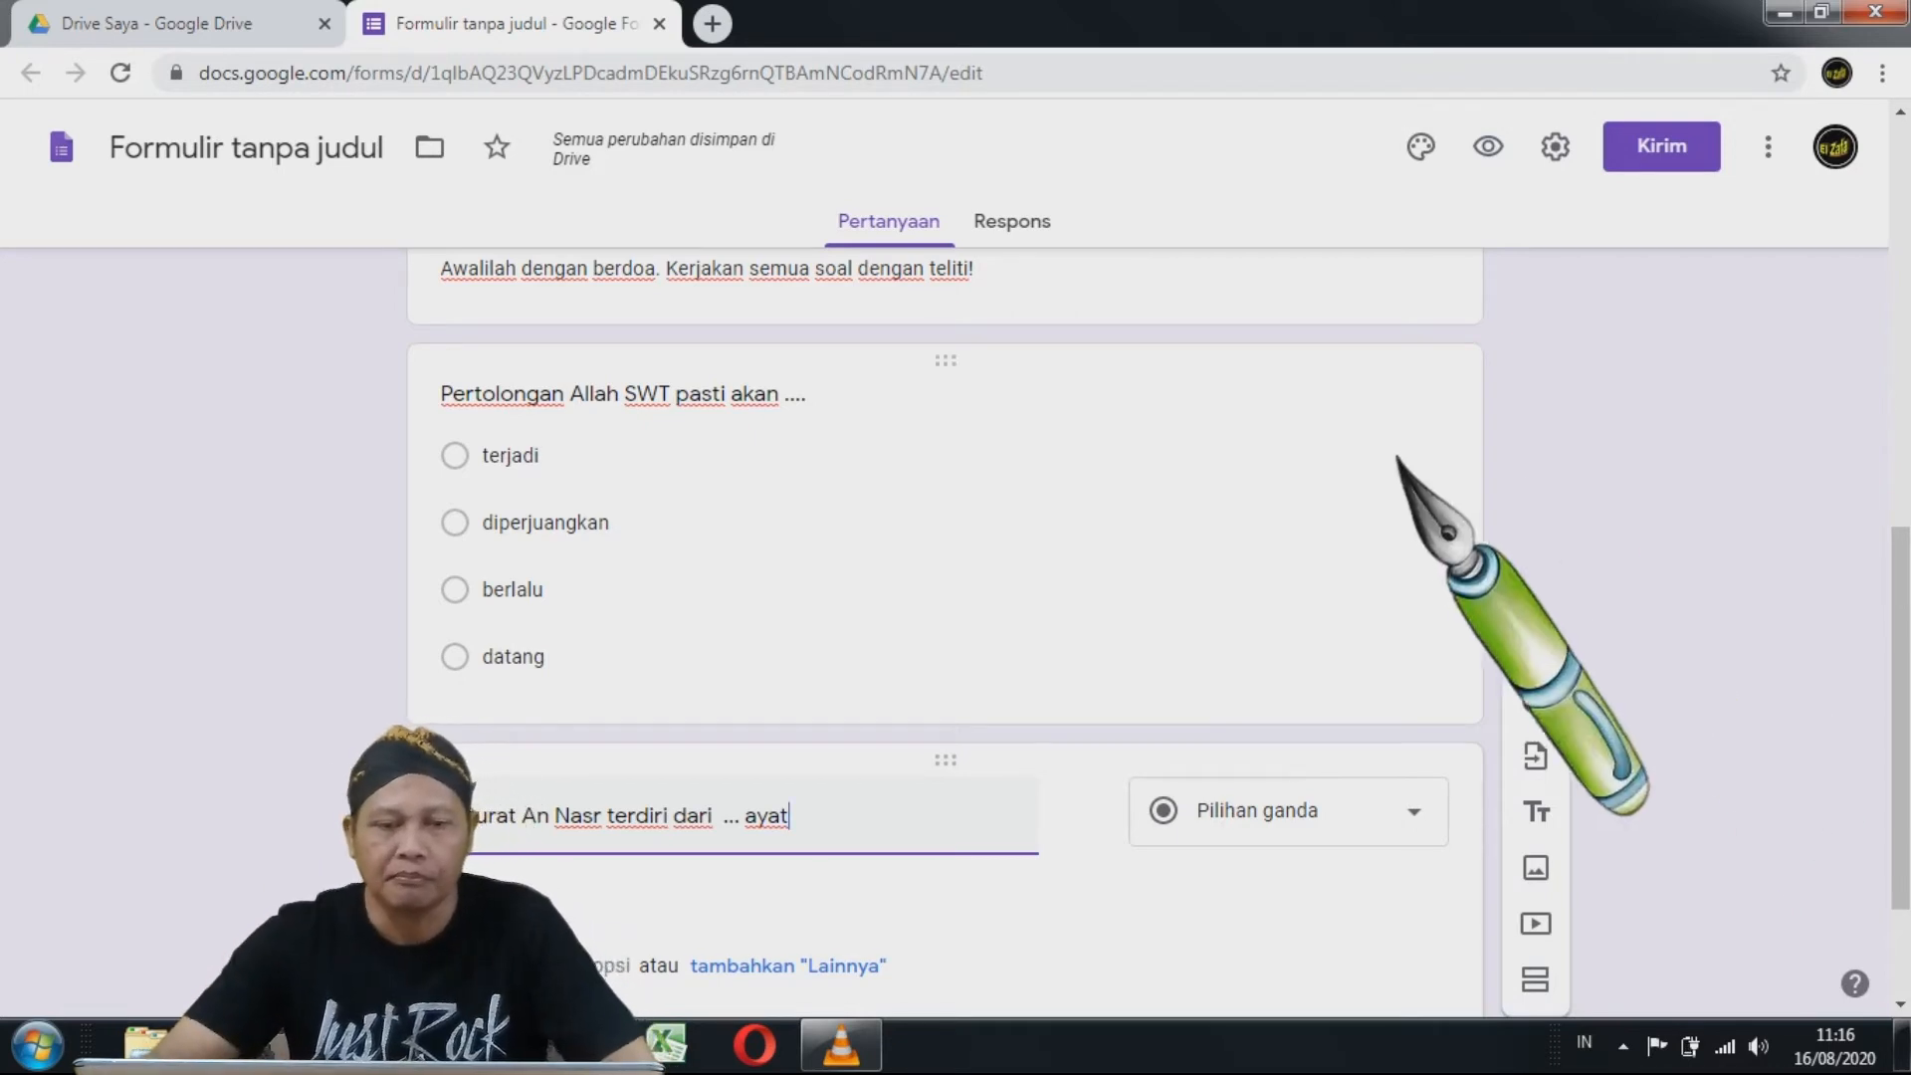
{"action": "scroll", "coordinate": [946, 617], "scroll_direction": "down", "scroll_amount": 2}
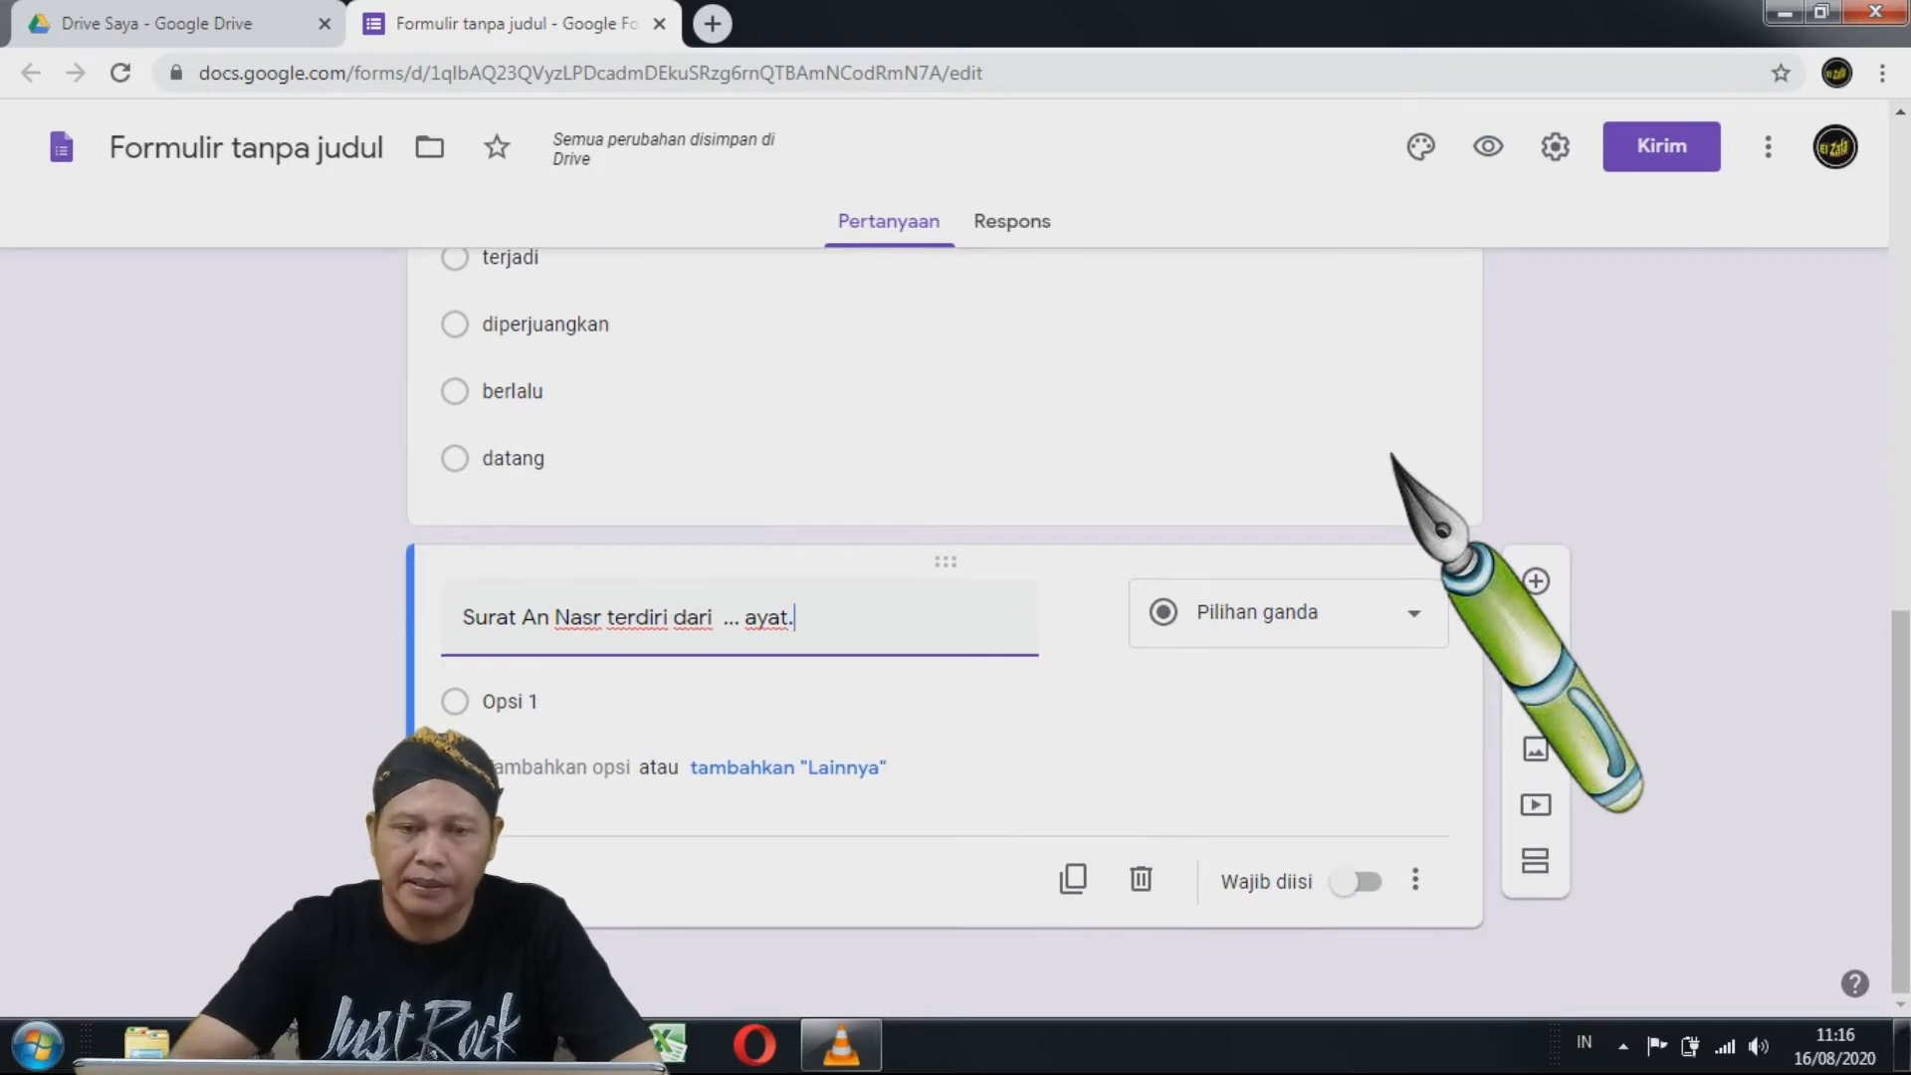
- Give the "Surat An Nasr terdiri dari ... ayat." question four answer options: 3, 4, 5 and 6
{"action": "left_click", "coordinate": [518, 701]}
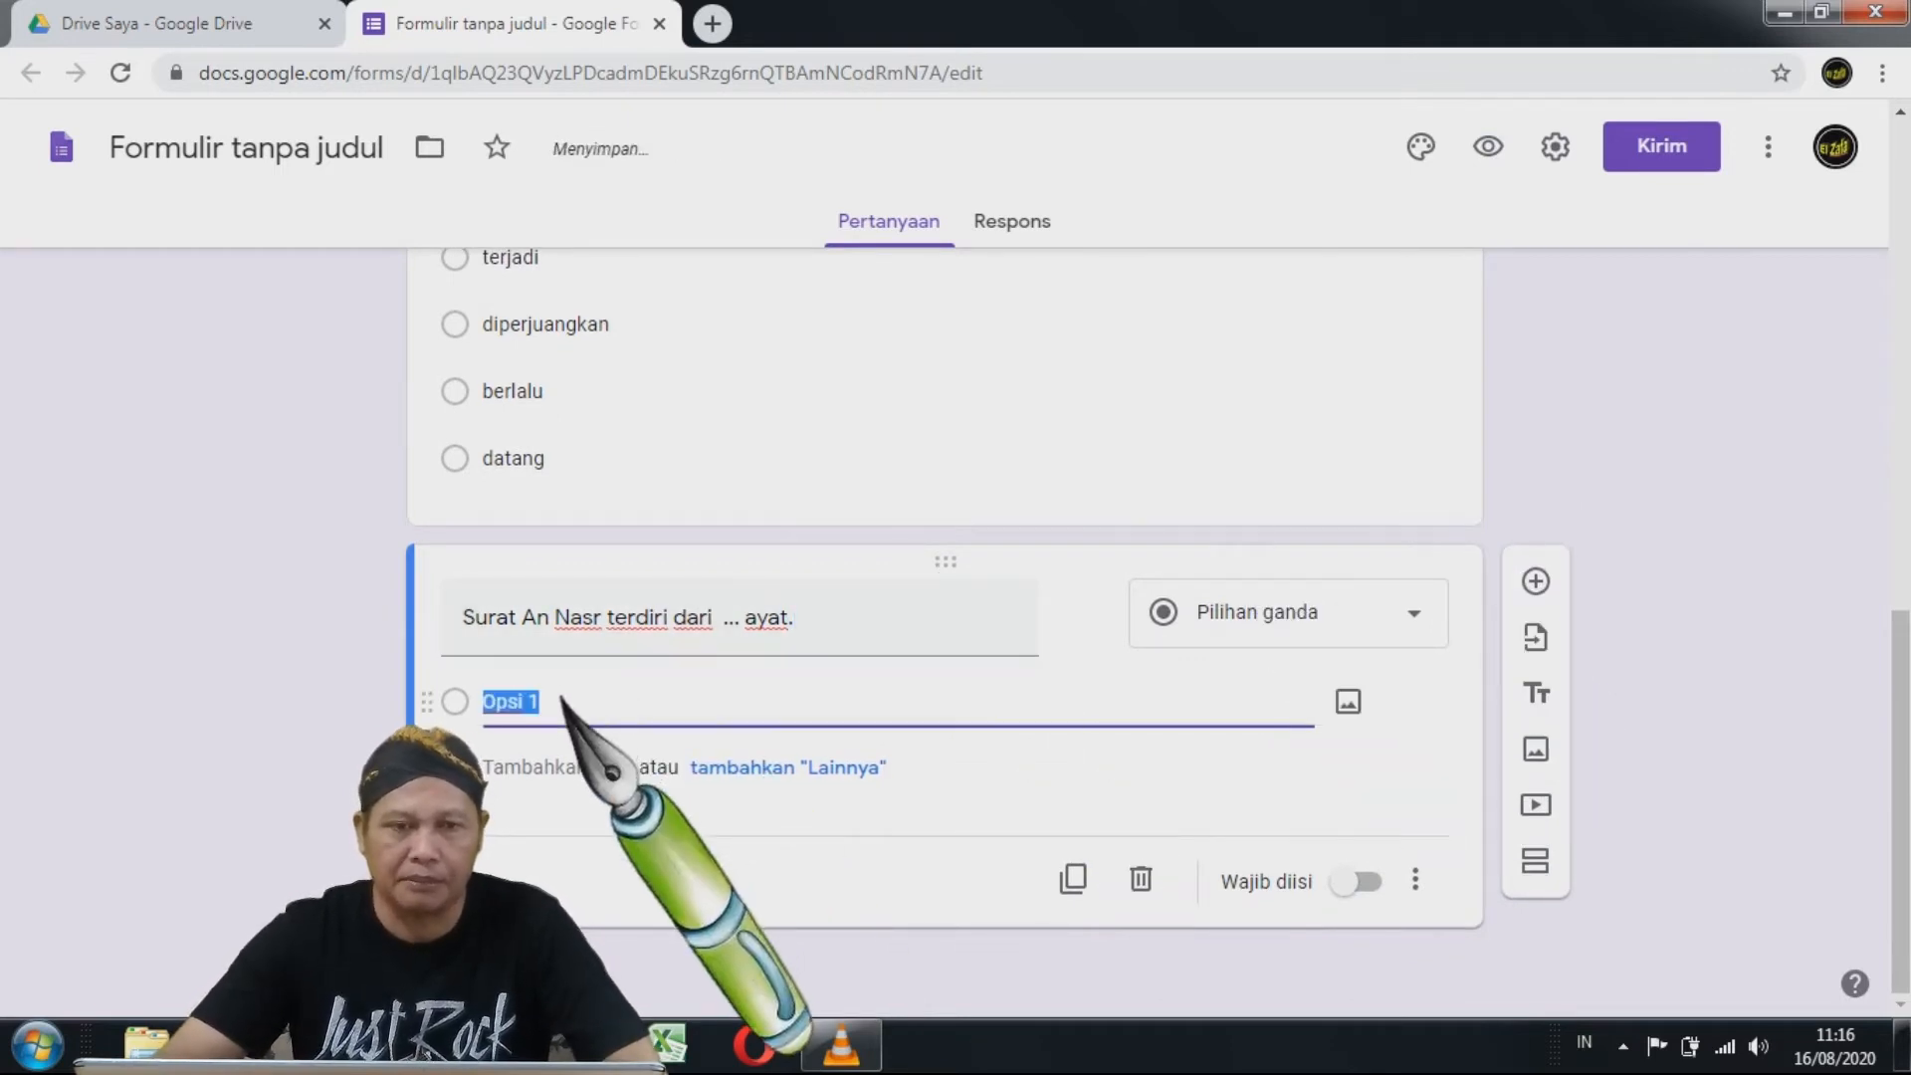
{"action": "type", "text": "3"}
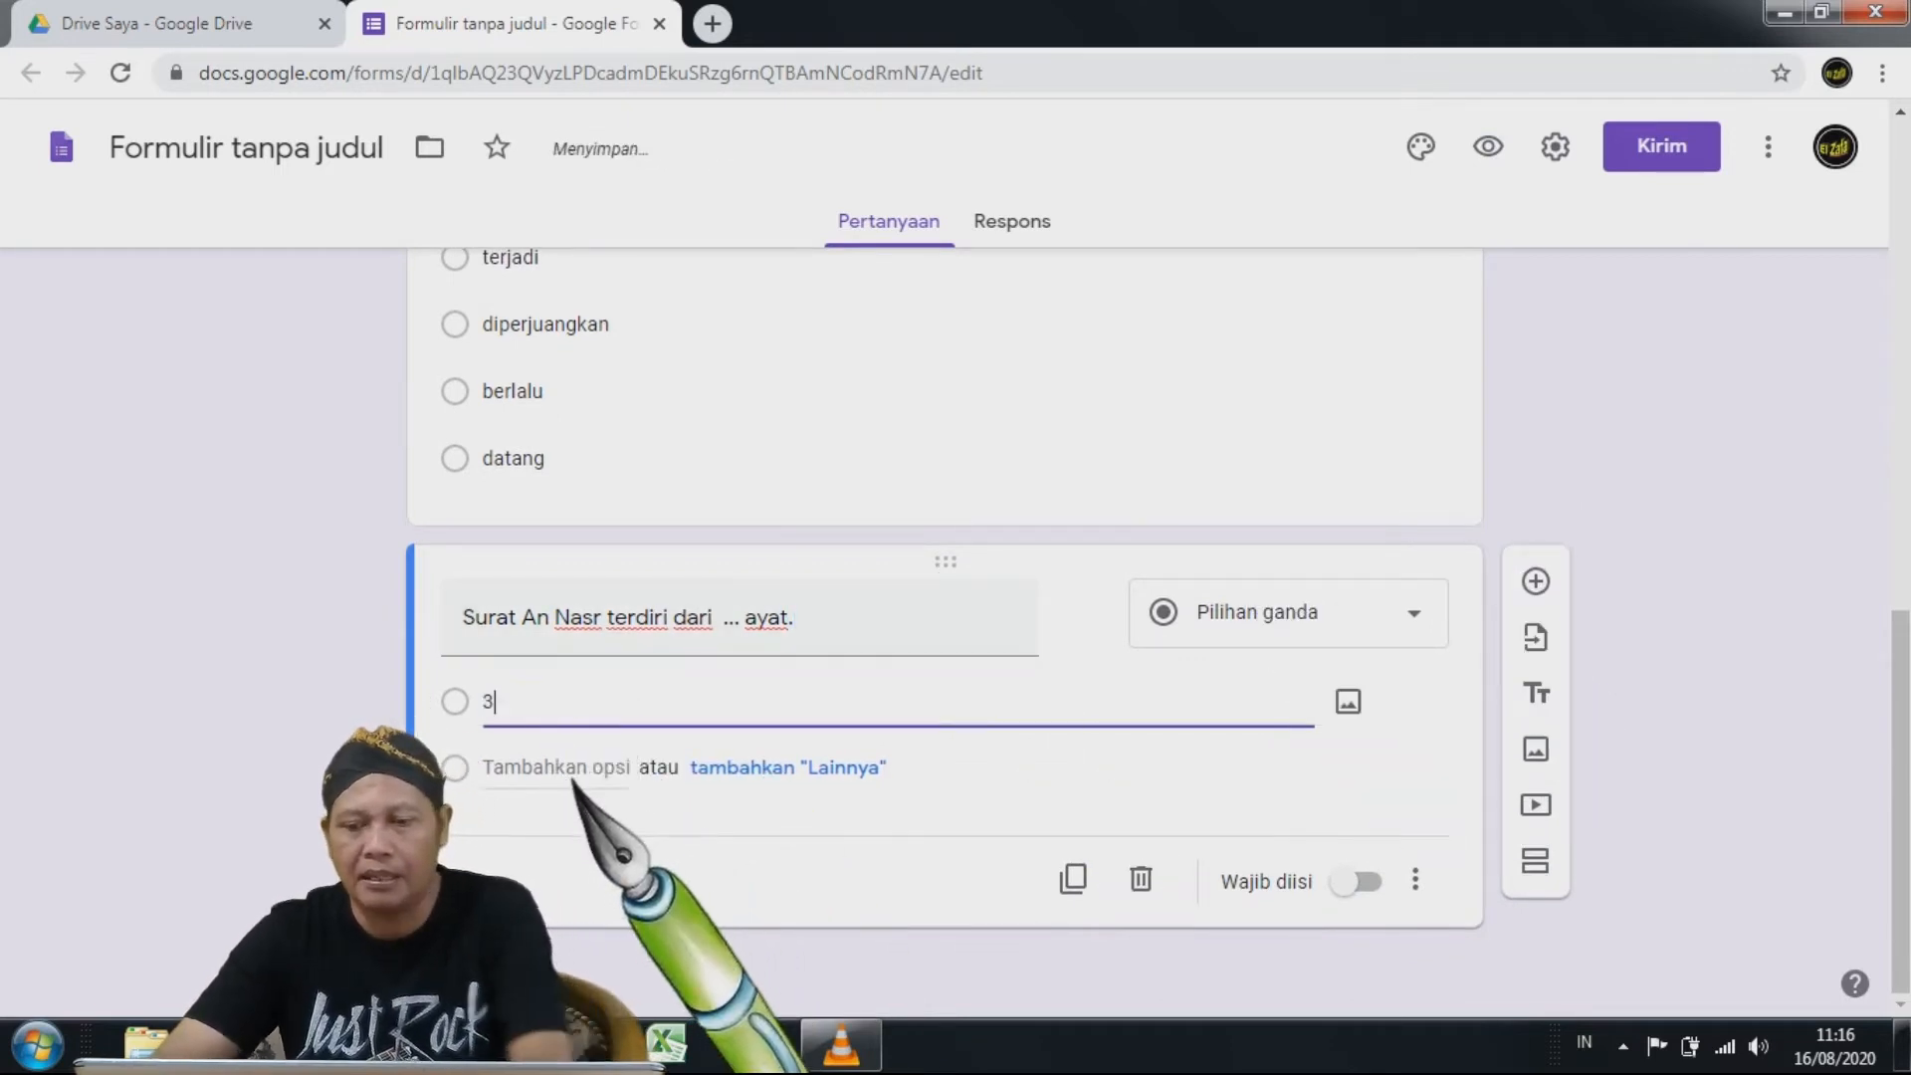
{"action": "left_click", "coordinate": [574, 772]}
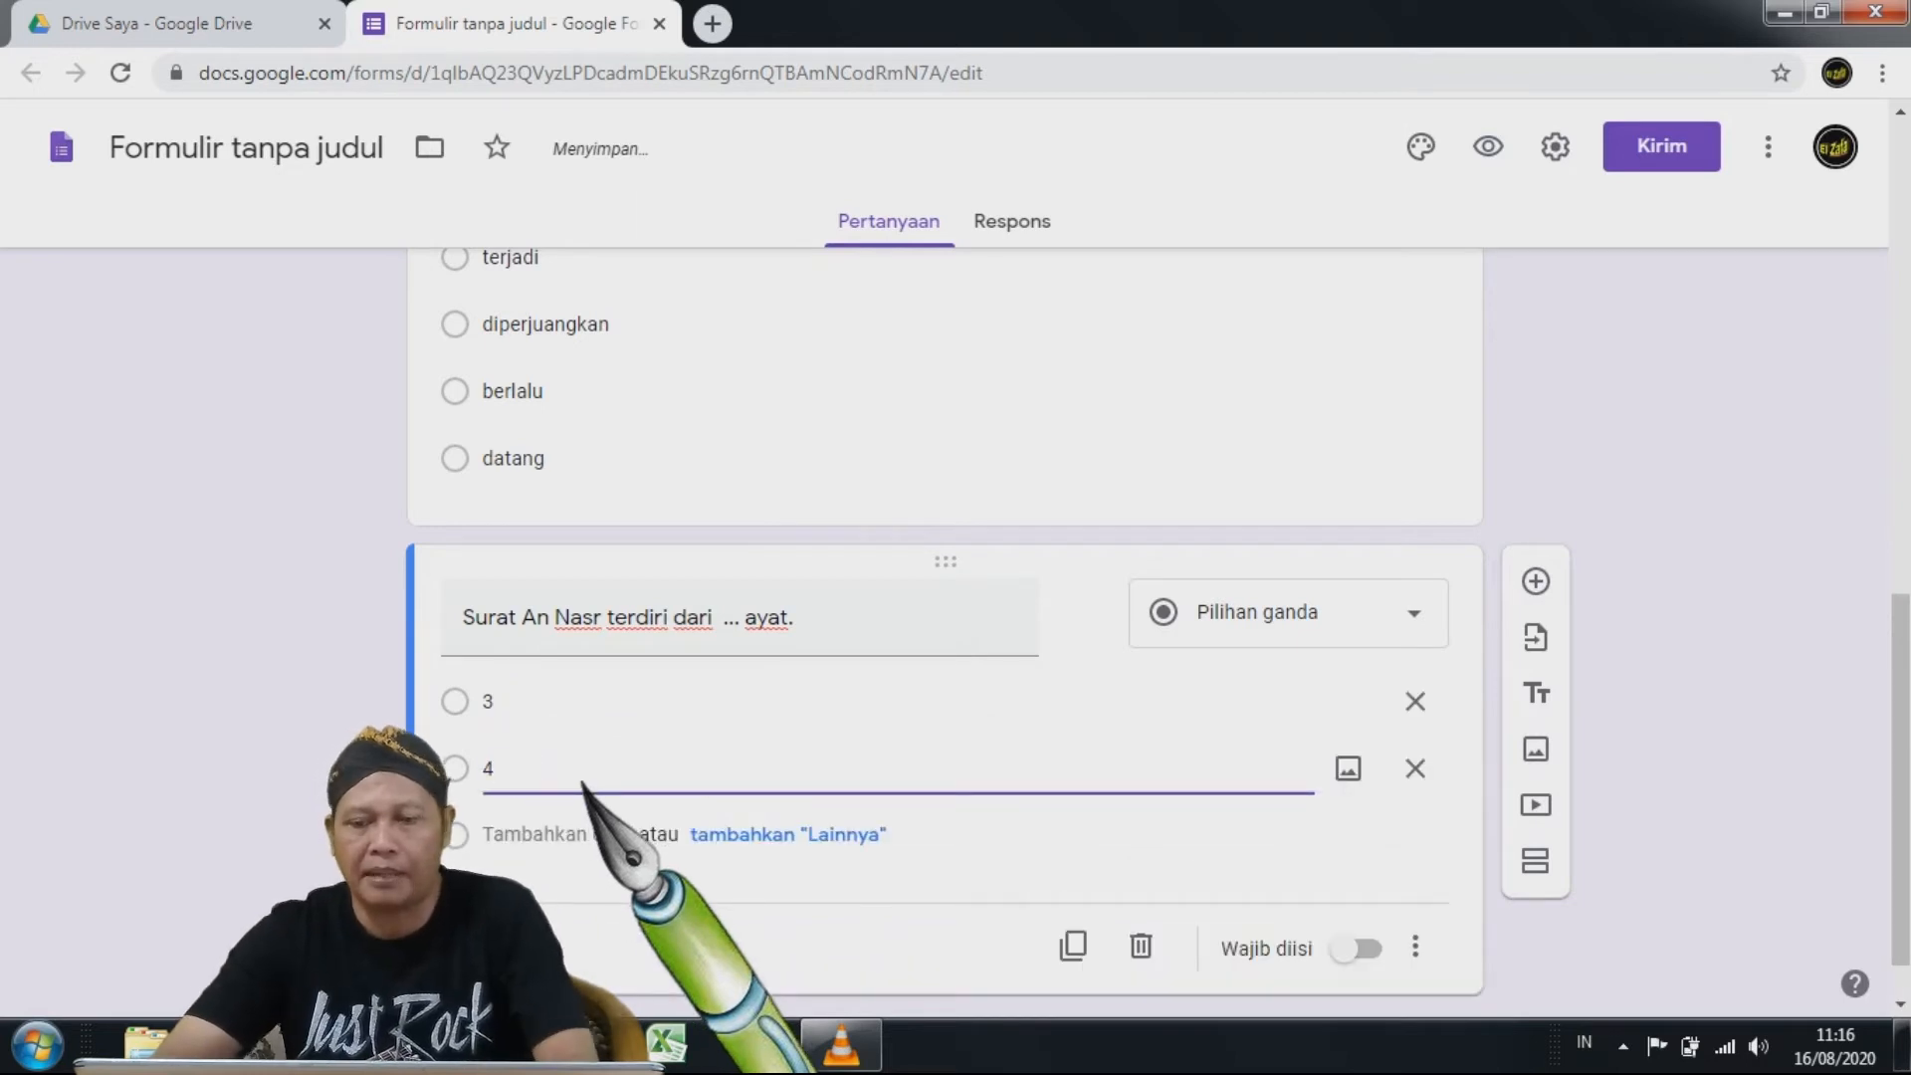
{"action": "key", "text": "Return"}
{"action": "type", "text": "5"}
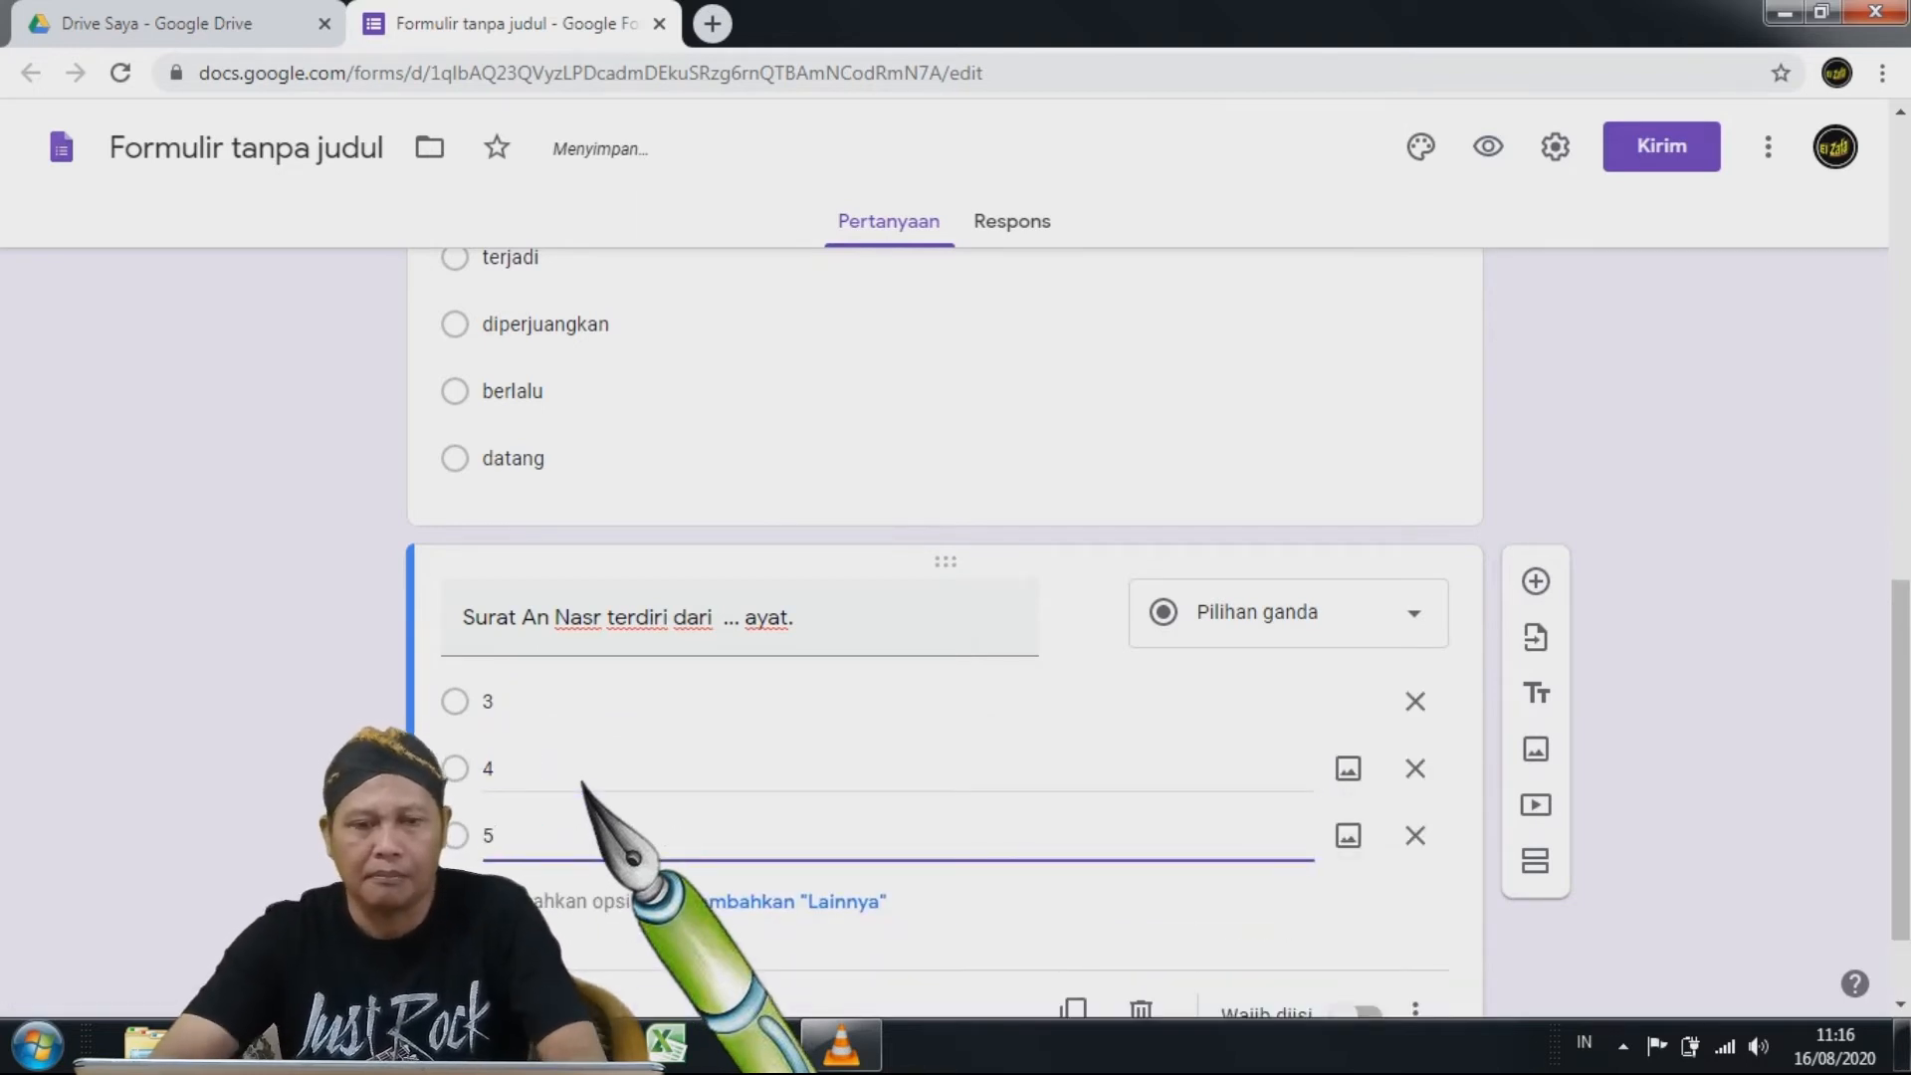
{"action": "key", "text": "Return"}
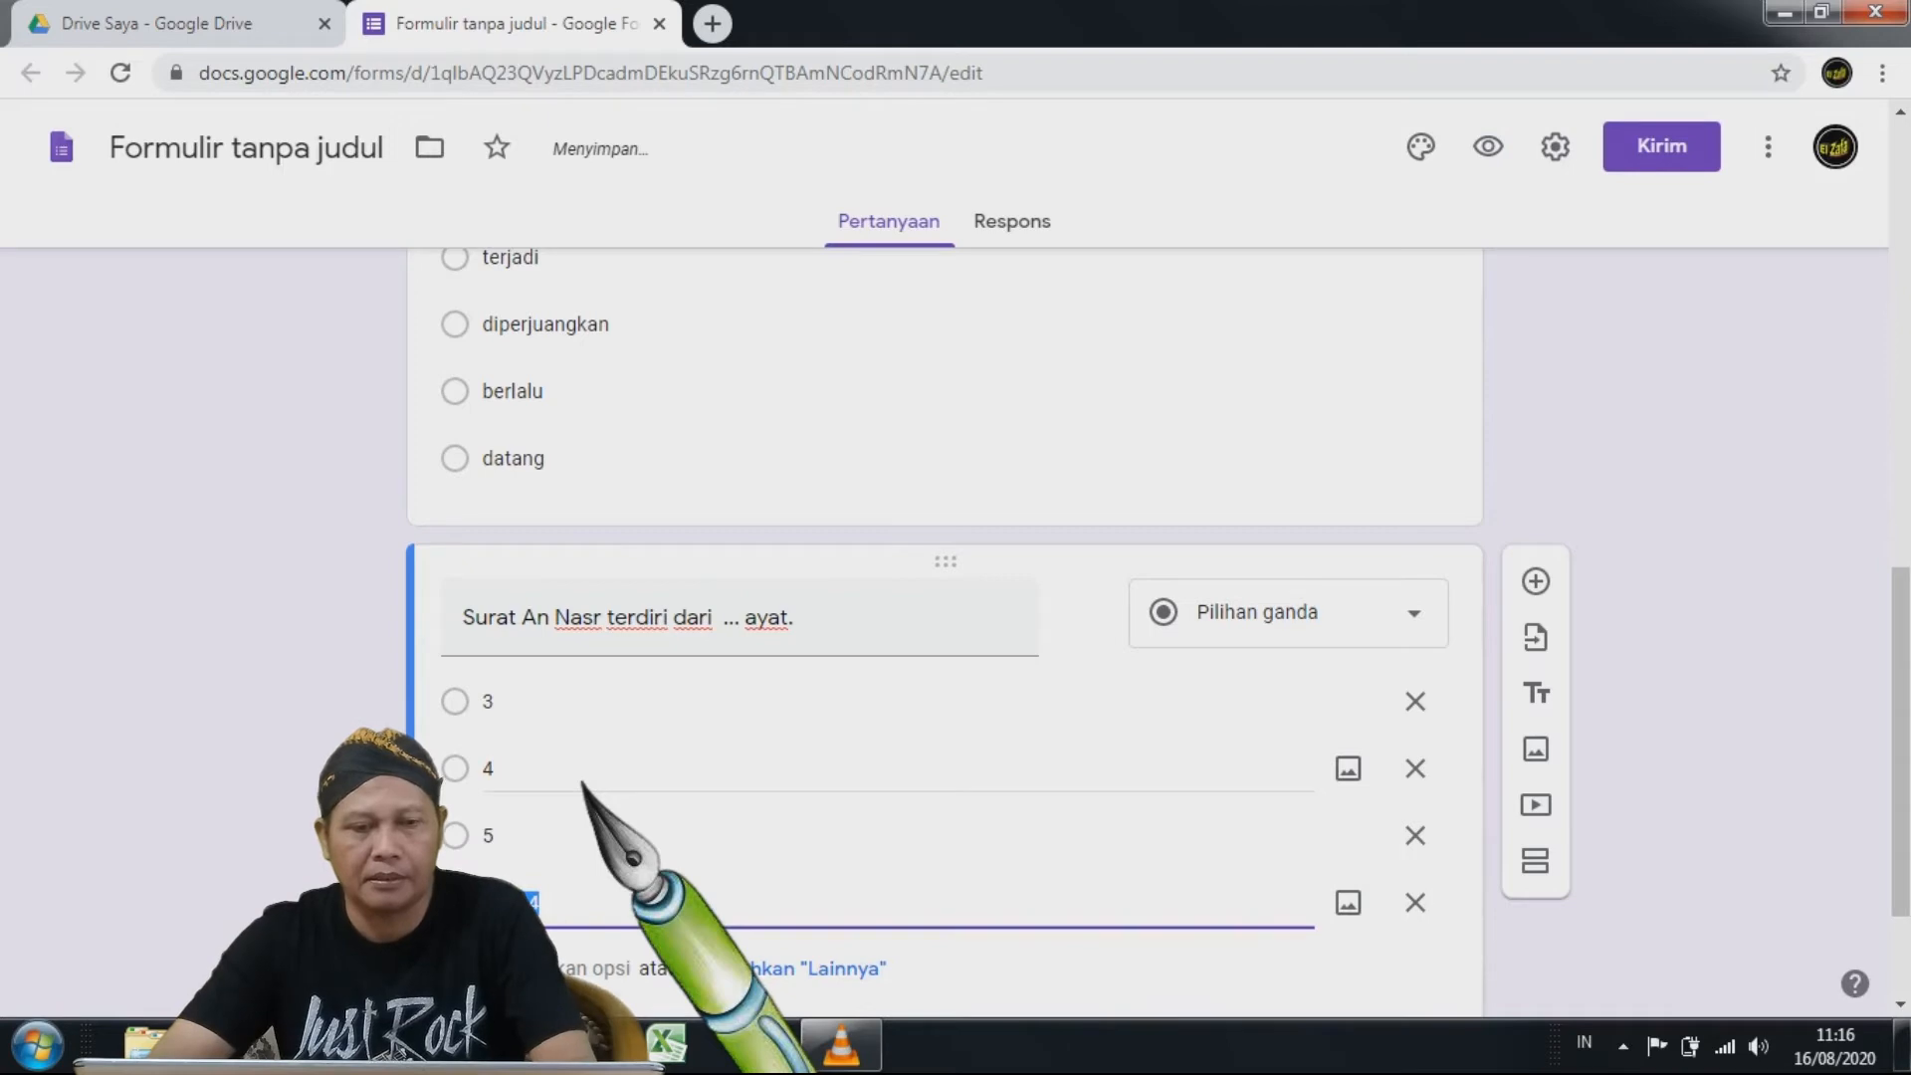
{"action": "type", "text": "6"}
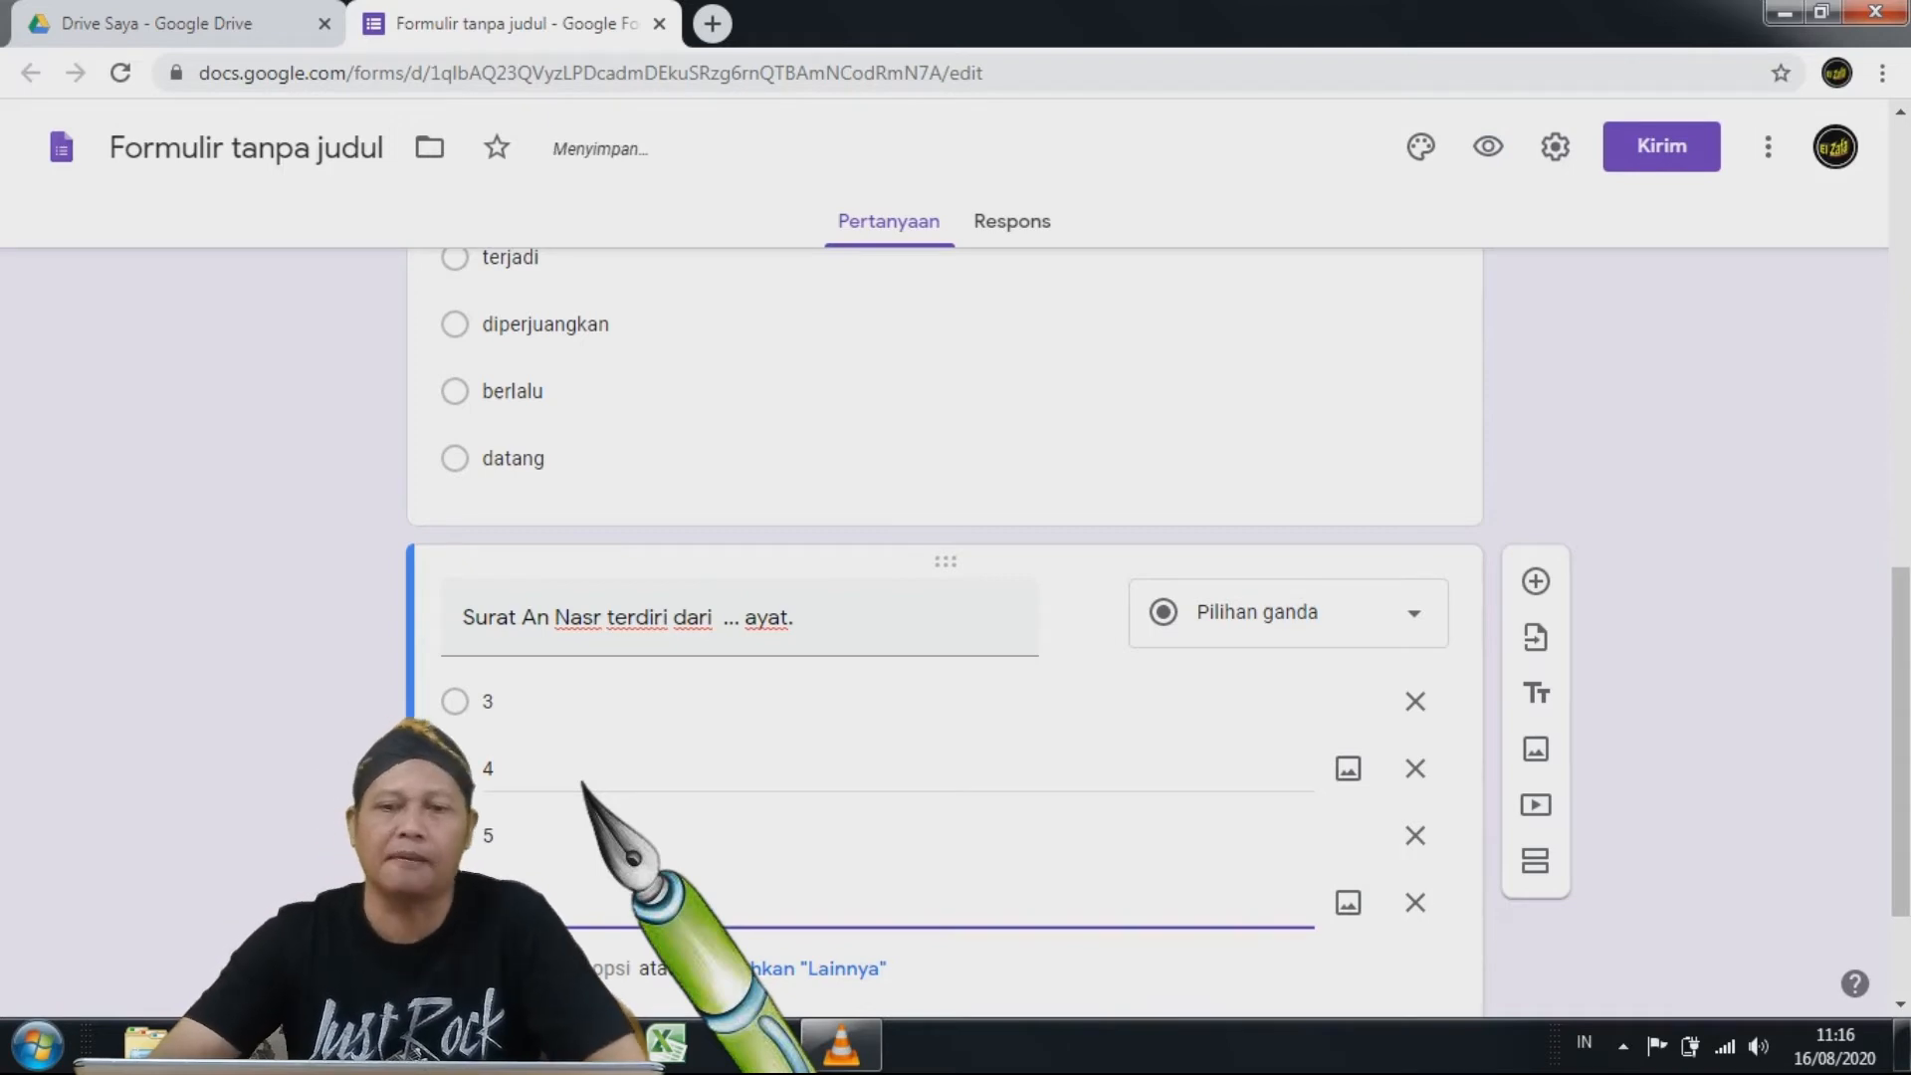
- Open the Word document "Soal UTS Bahasa Jawa Kelas II" from the SOAL UTS BHS JAWA folder and dismiss the Office activation wizard
{"action": "scroll", "coordinate": [1394, 467], "scroll_direction": "up", "scroll_amount": 5}
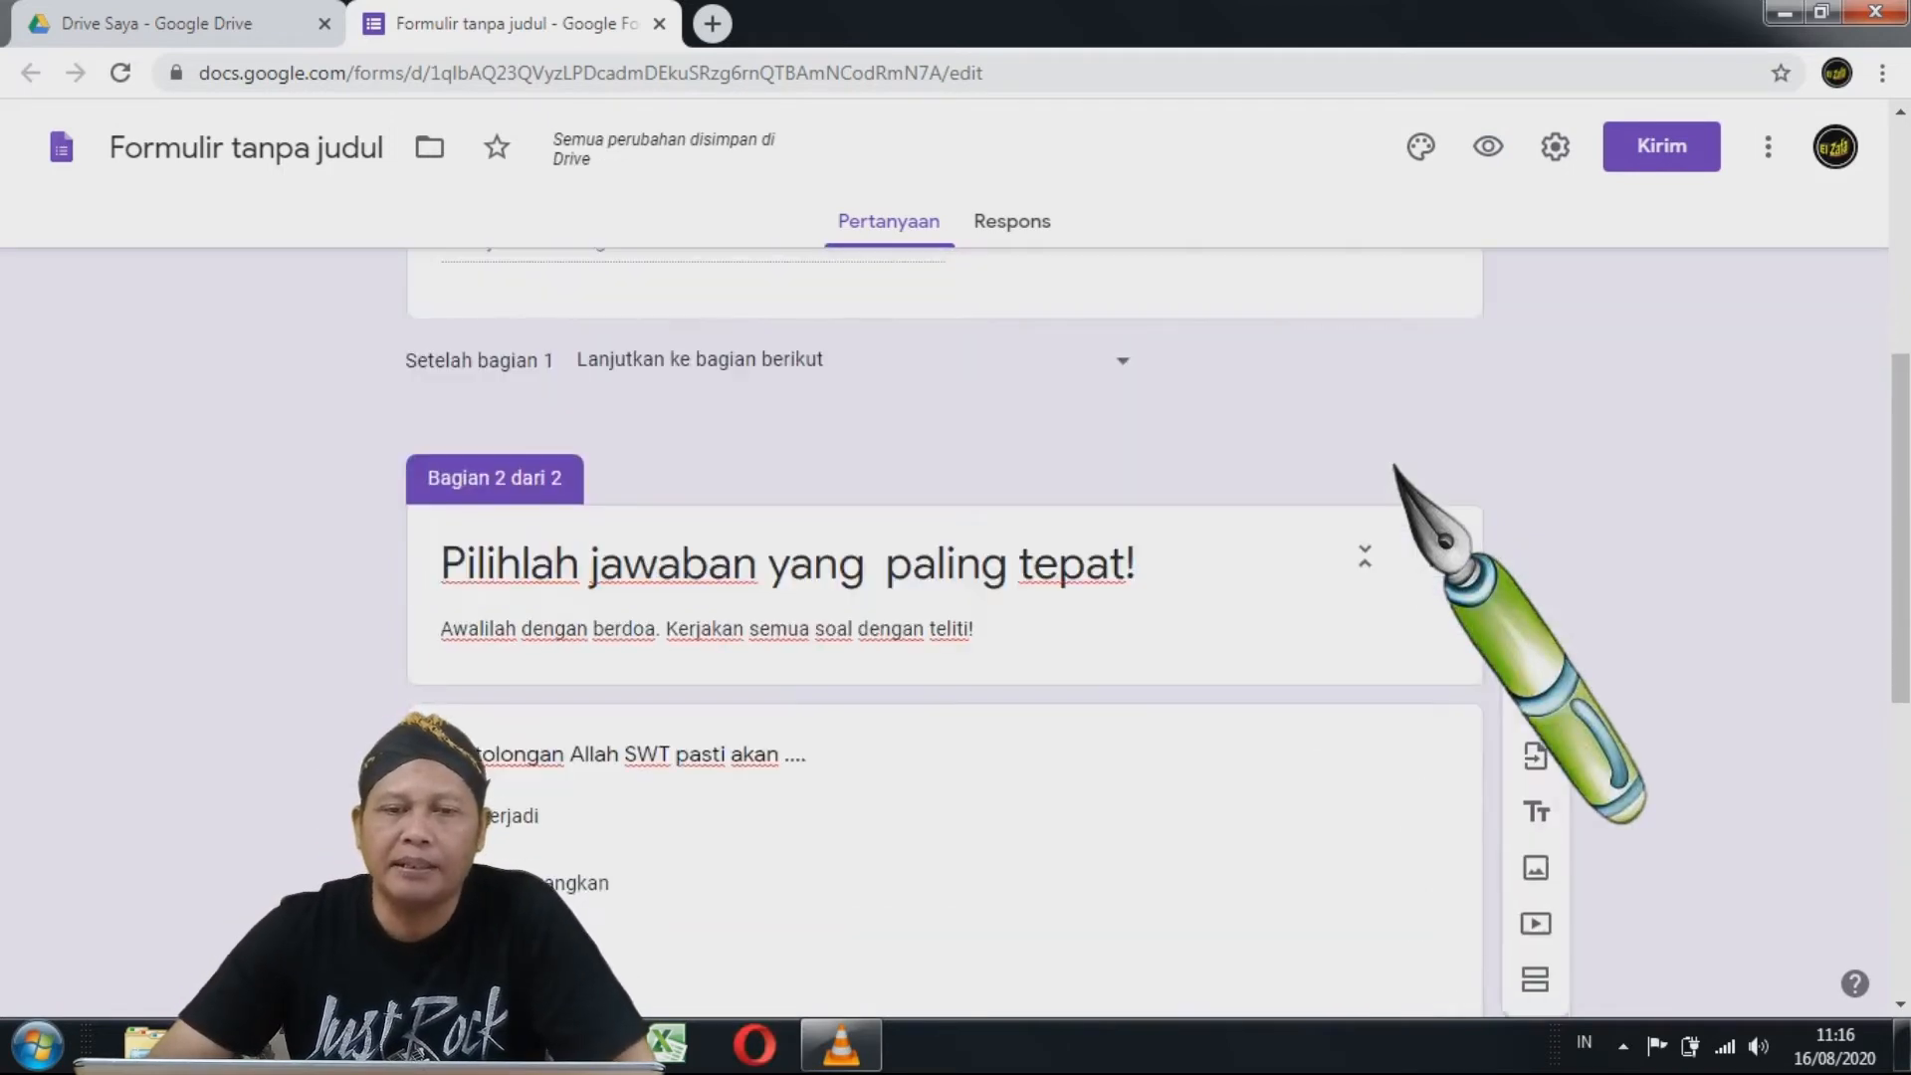
{"action": "scroll", "coordinate": [1395, 468], "scroll_direction": "down", "scroll_amount": 7}
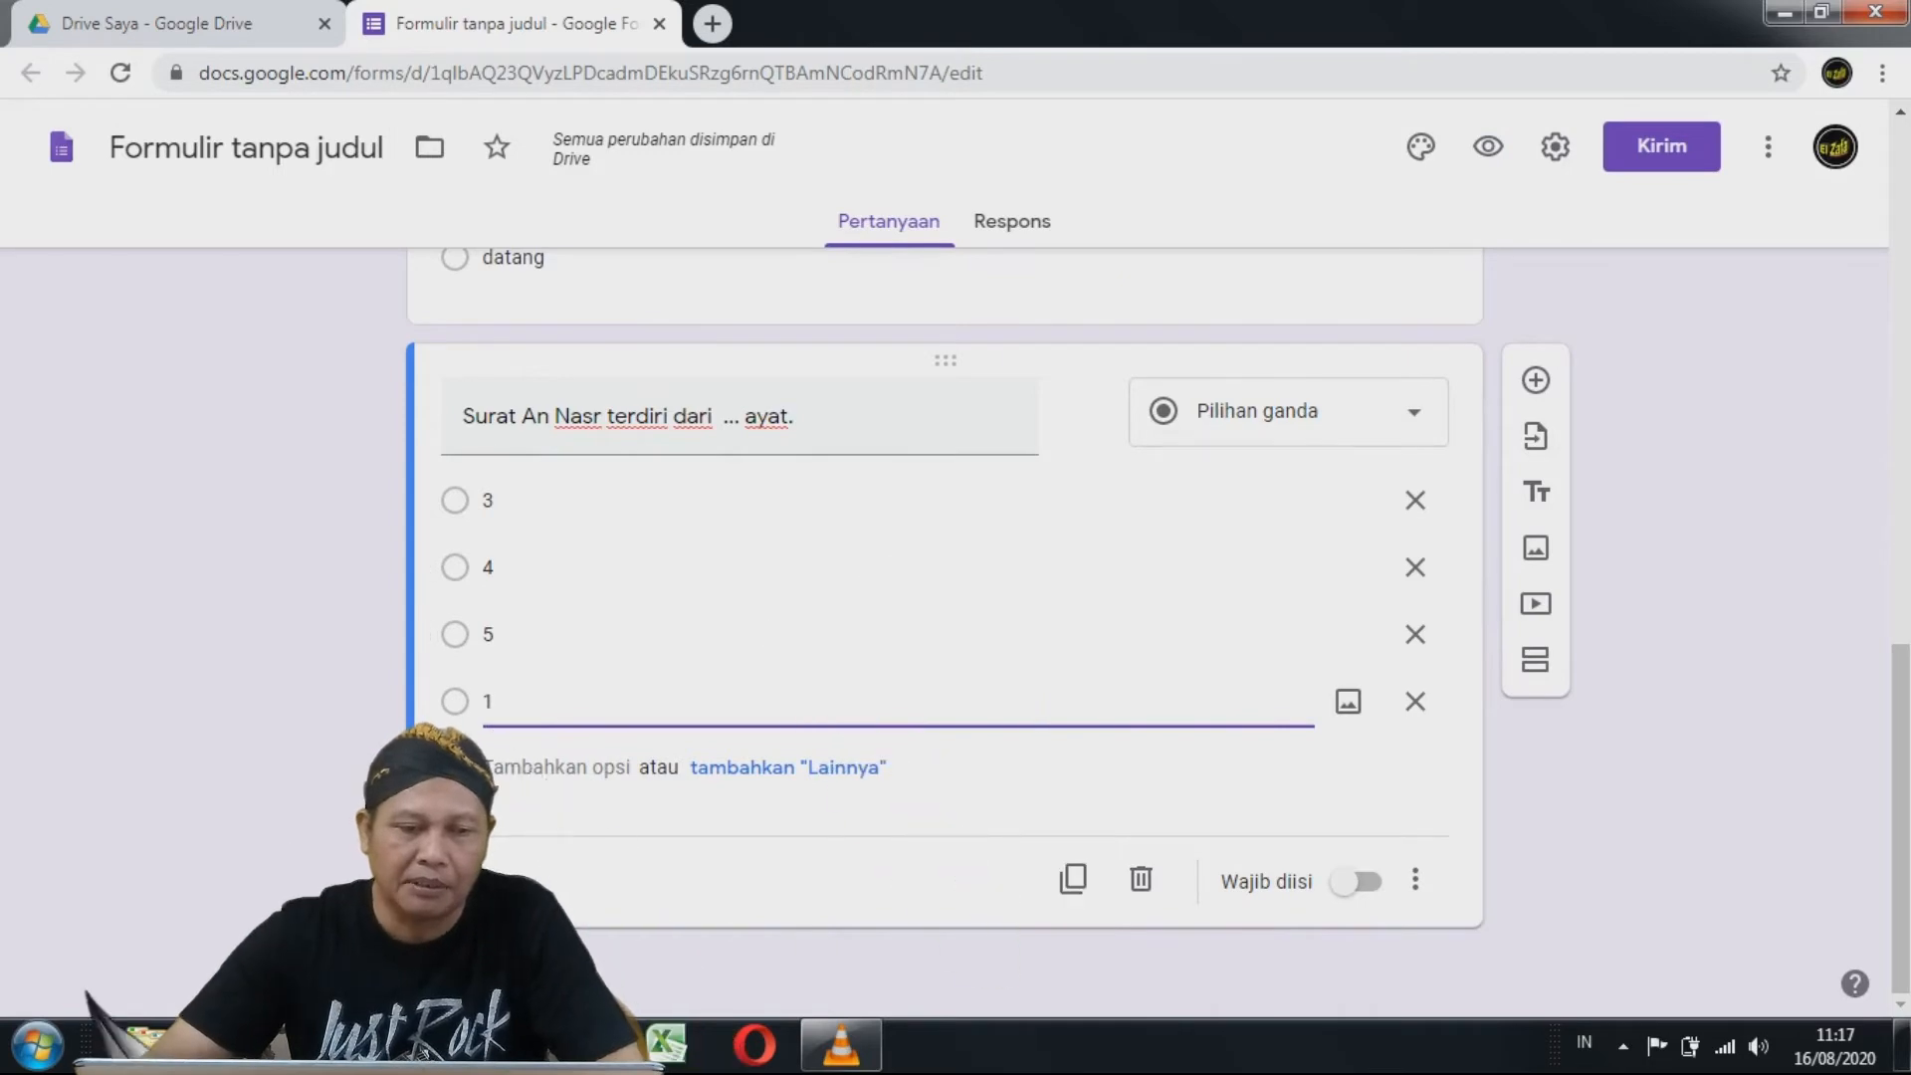
{"action": "left_click", "coordinate": [145, 1044]}
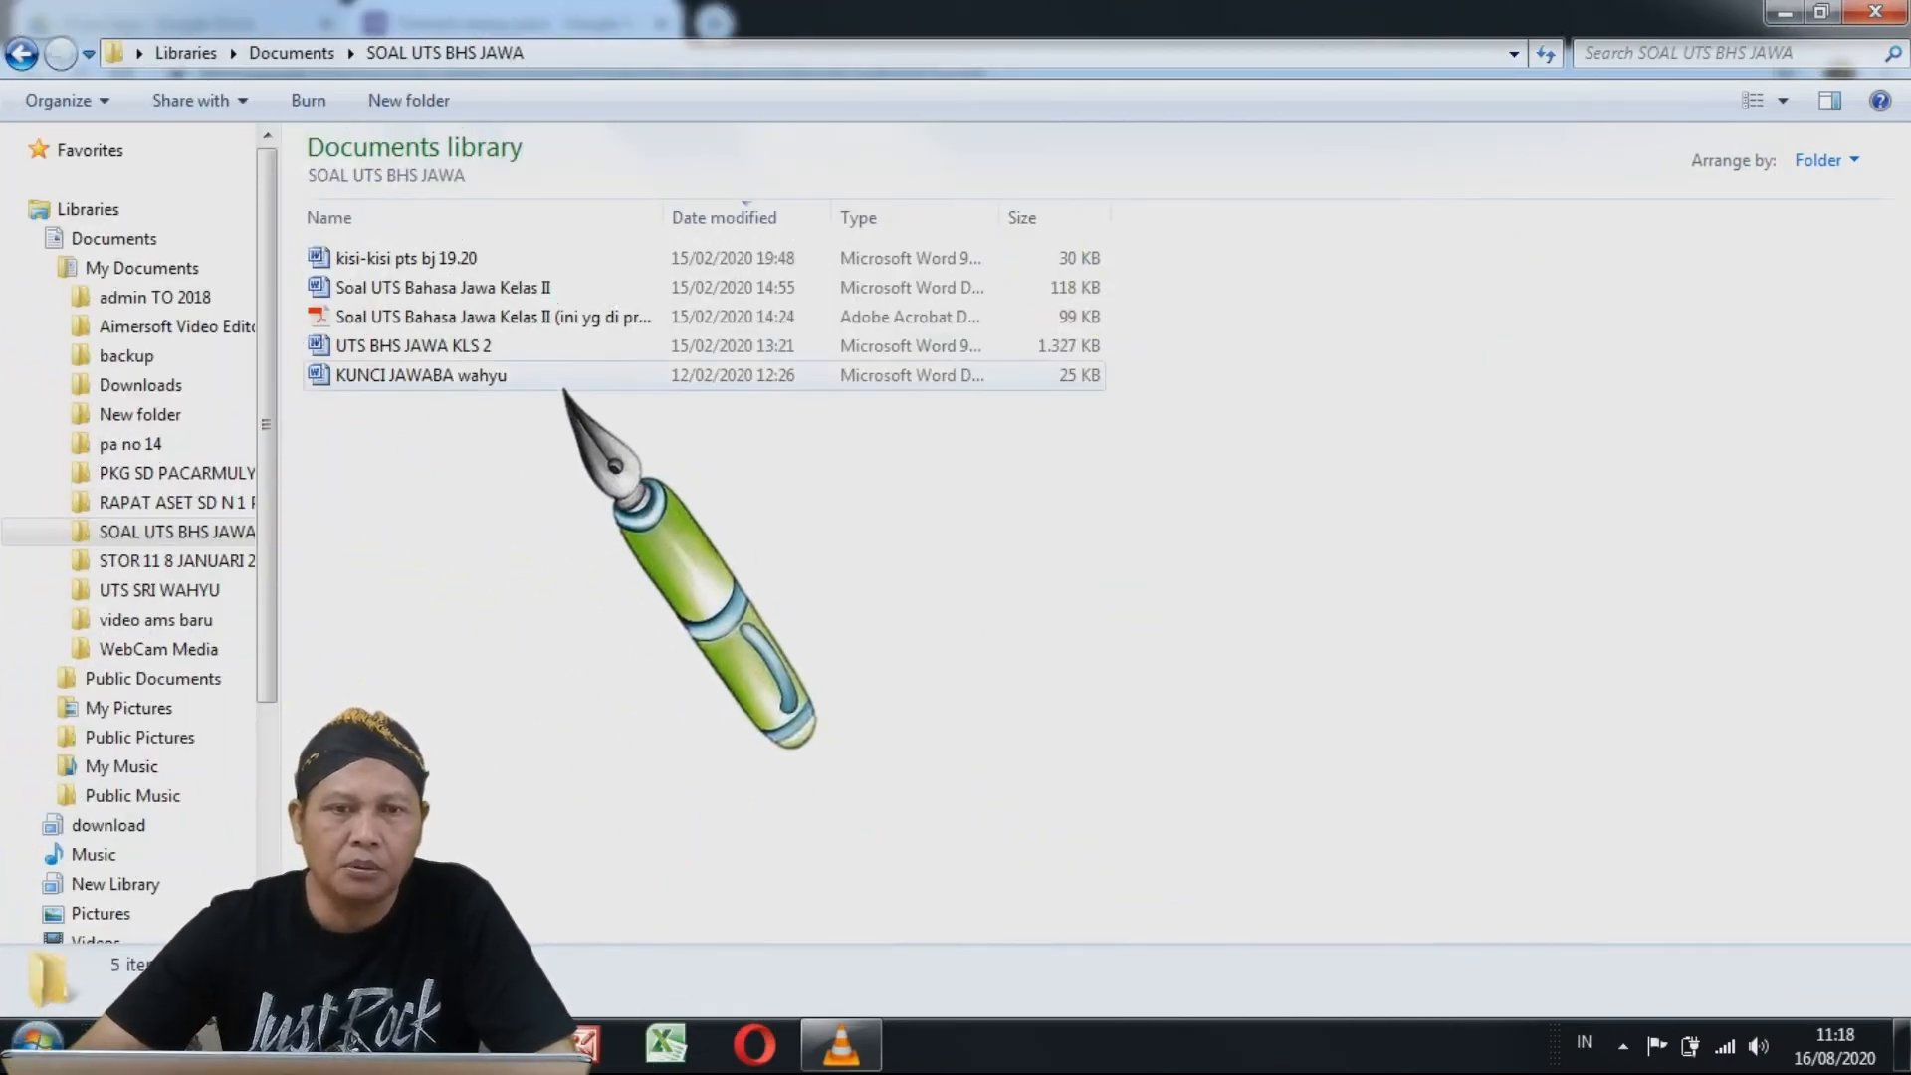
{"action": "left_click", "coordinate": [445, 288]}
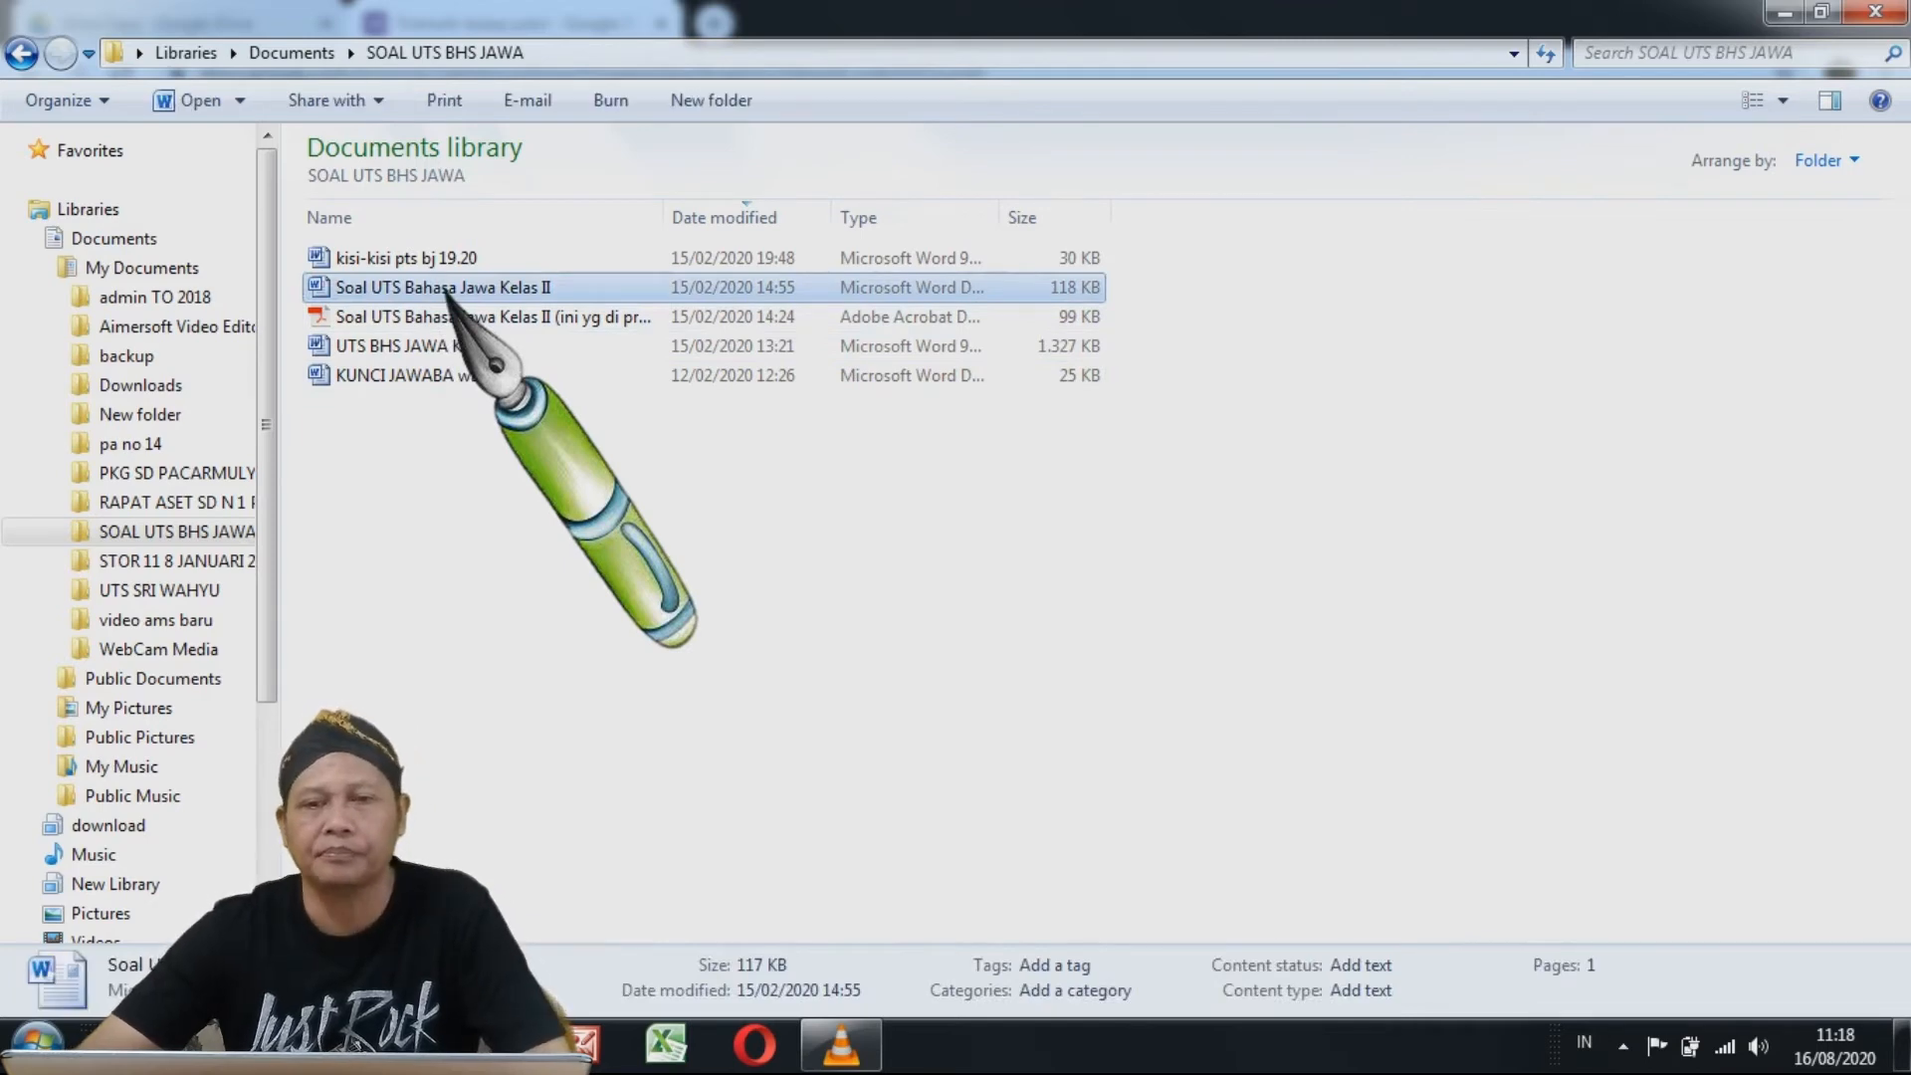
{"action": "double_click", "coordinate": [445, 288]}
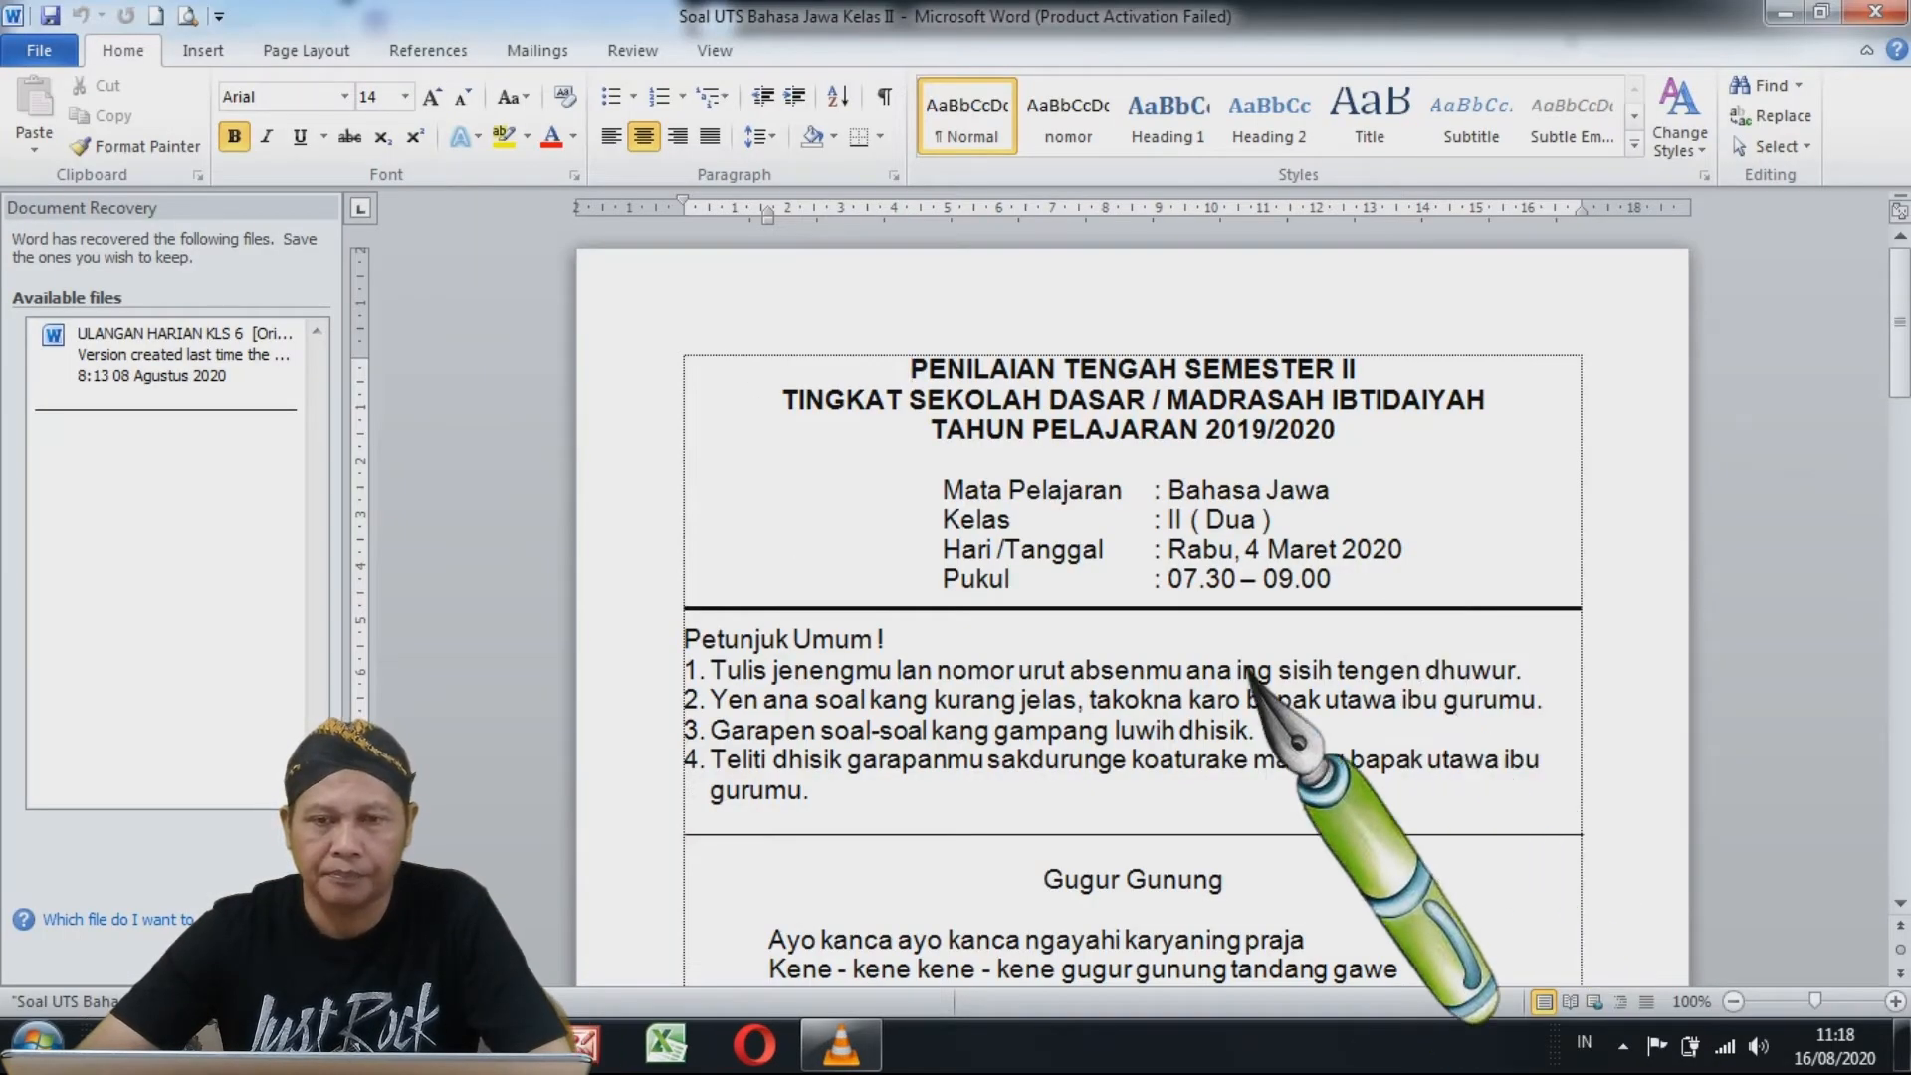
{"action": "scroll", "coordinate": [1249, 669], "scroll_direction": "down", "scroll_amount": 10}
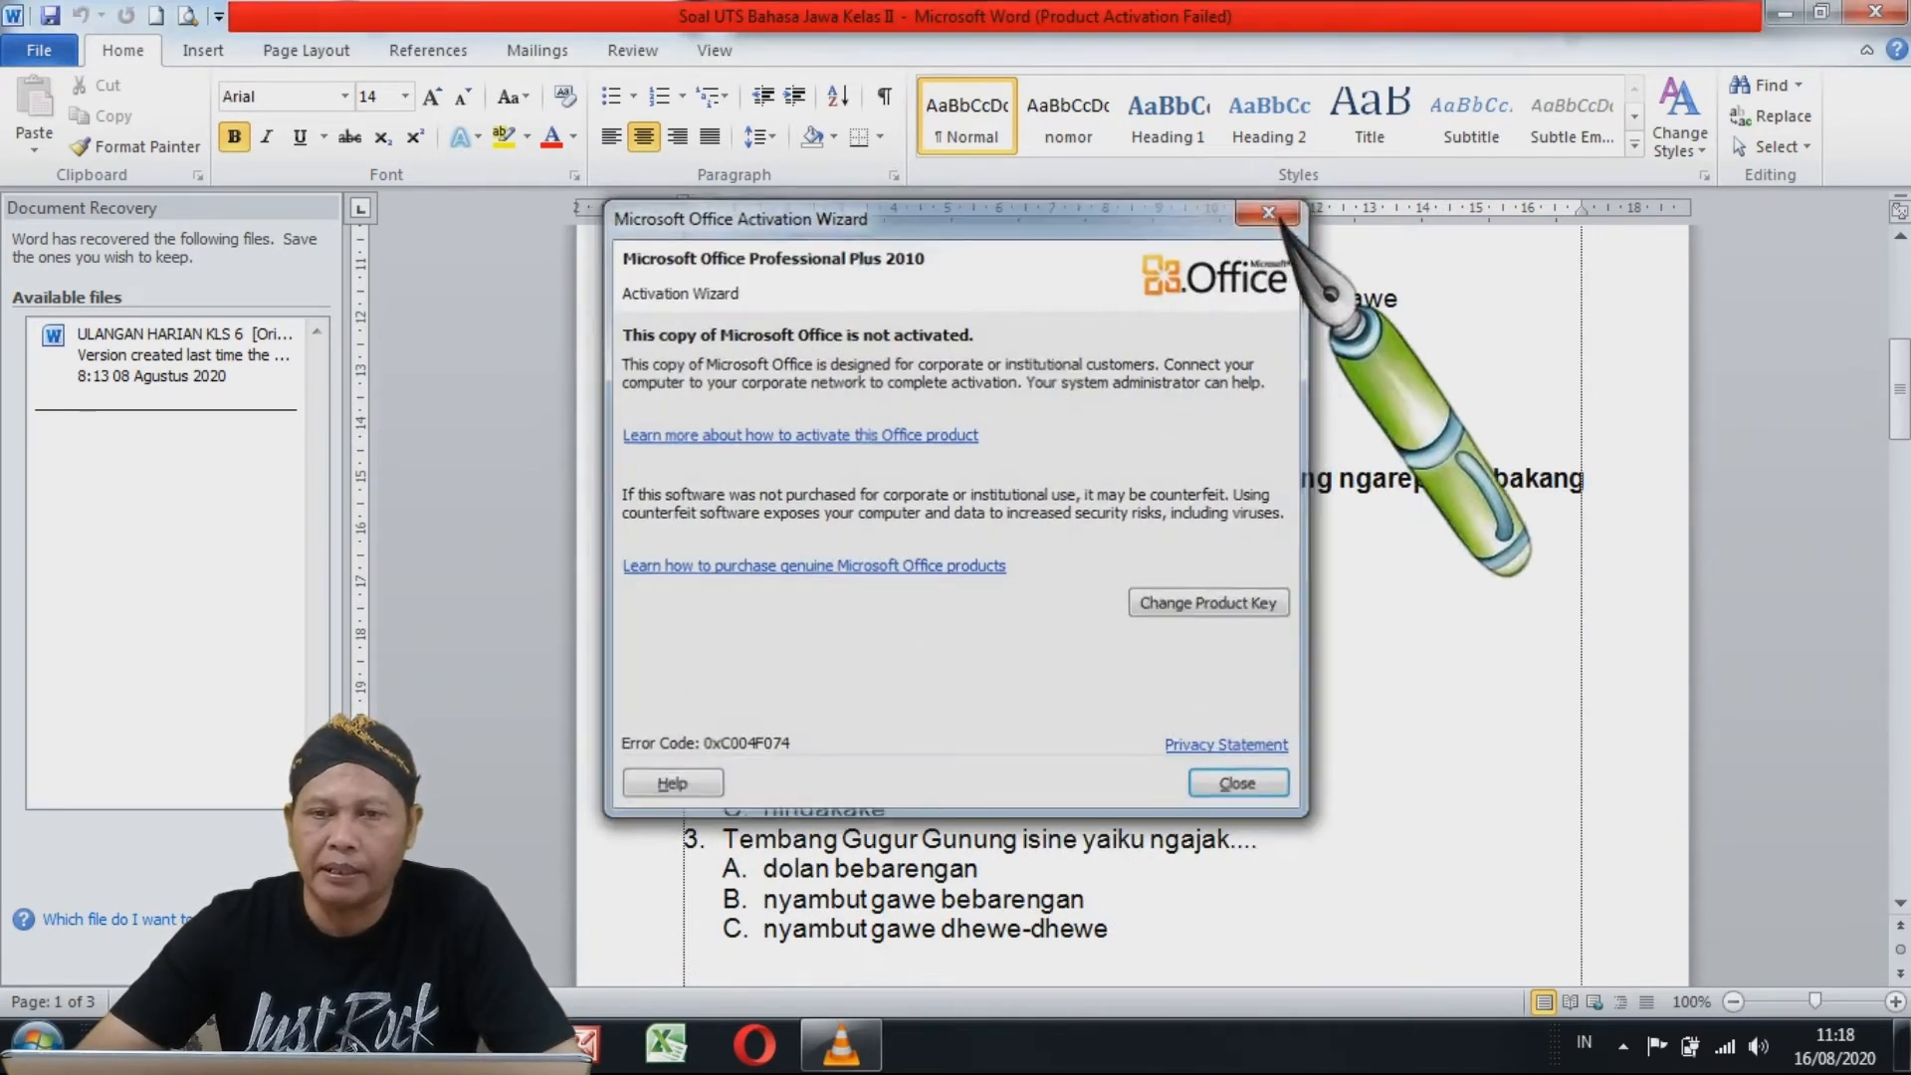
{"action": "left_click", "coordinate": [1269, 213]}
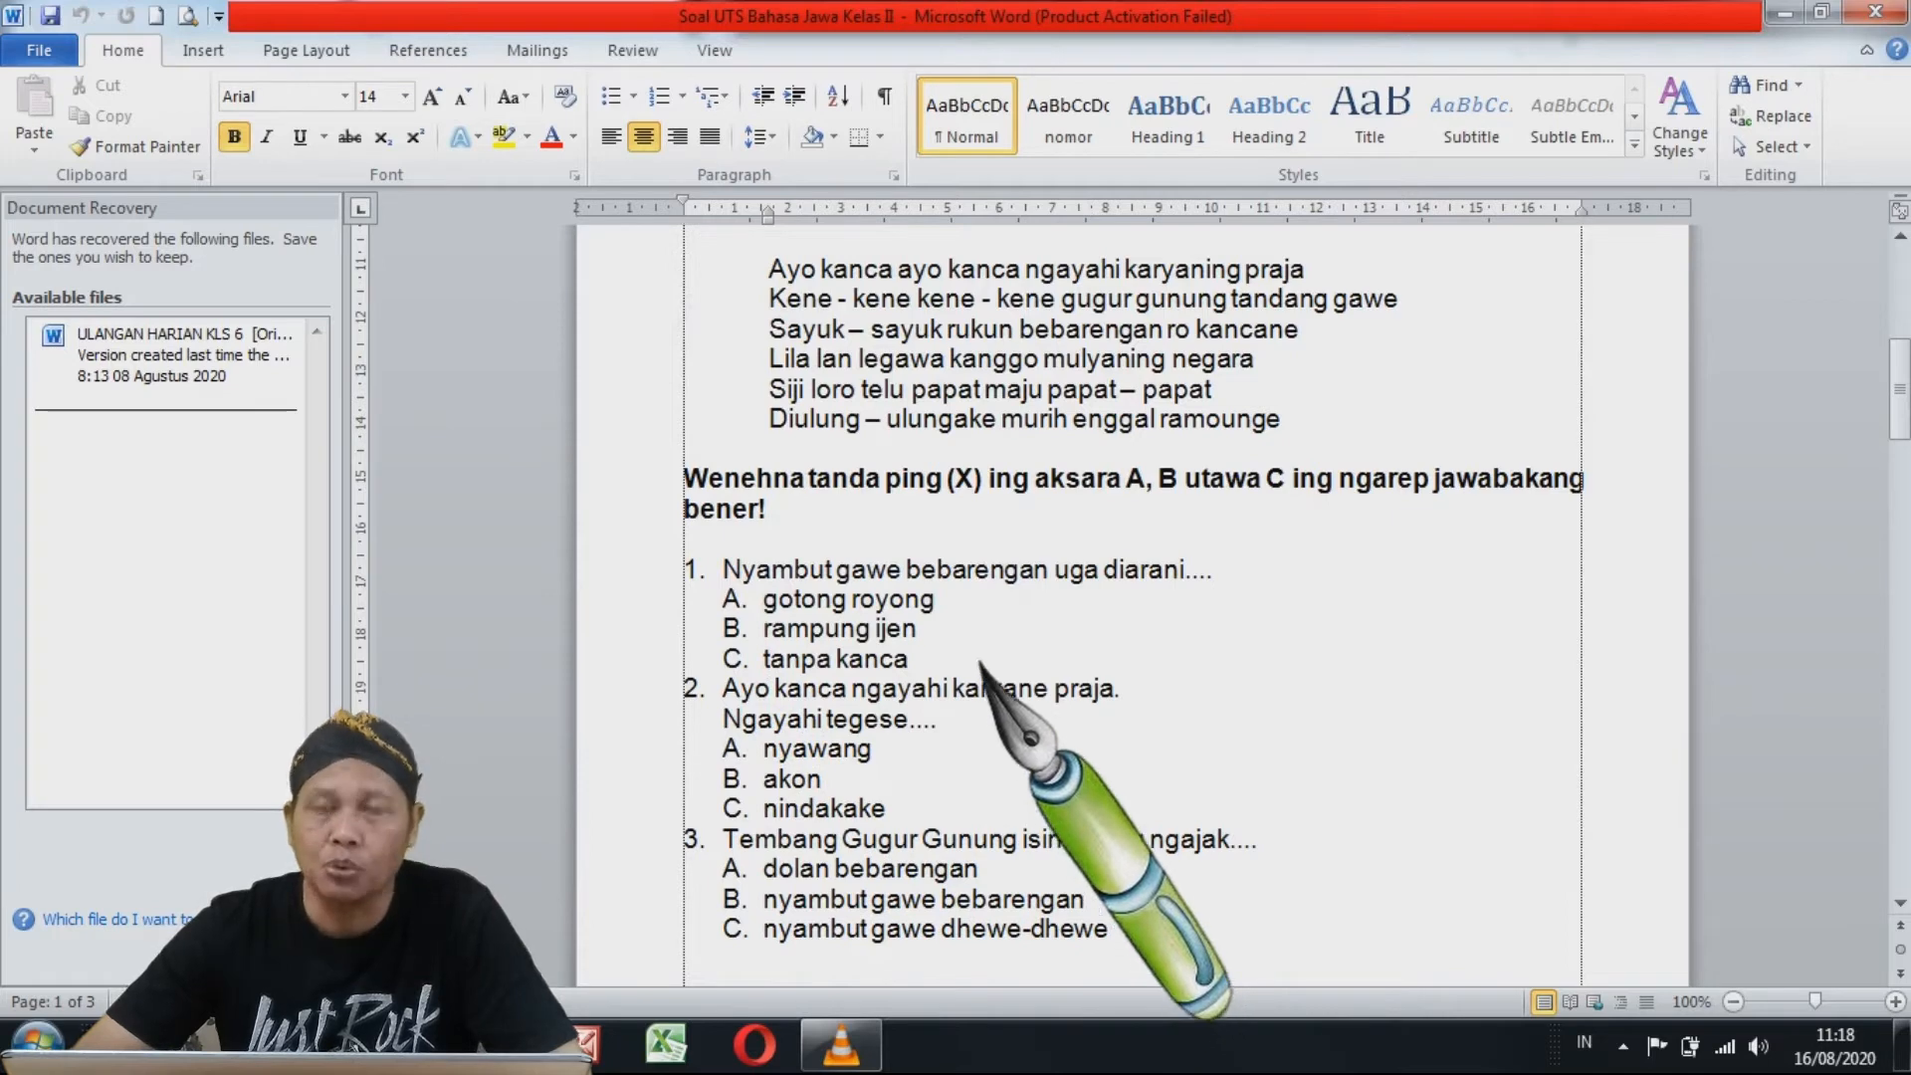
- Remove the list numbering and lettering from the first three exam questions and their answer choices
{"action": "left_click", "coordinate": [640, 573]}
{"action": "left_click_drag", "start_coordinate": [640, 572], "coordinate": [630, 946]}
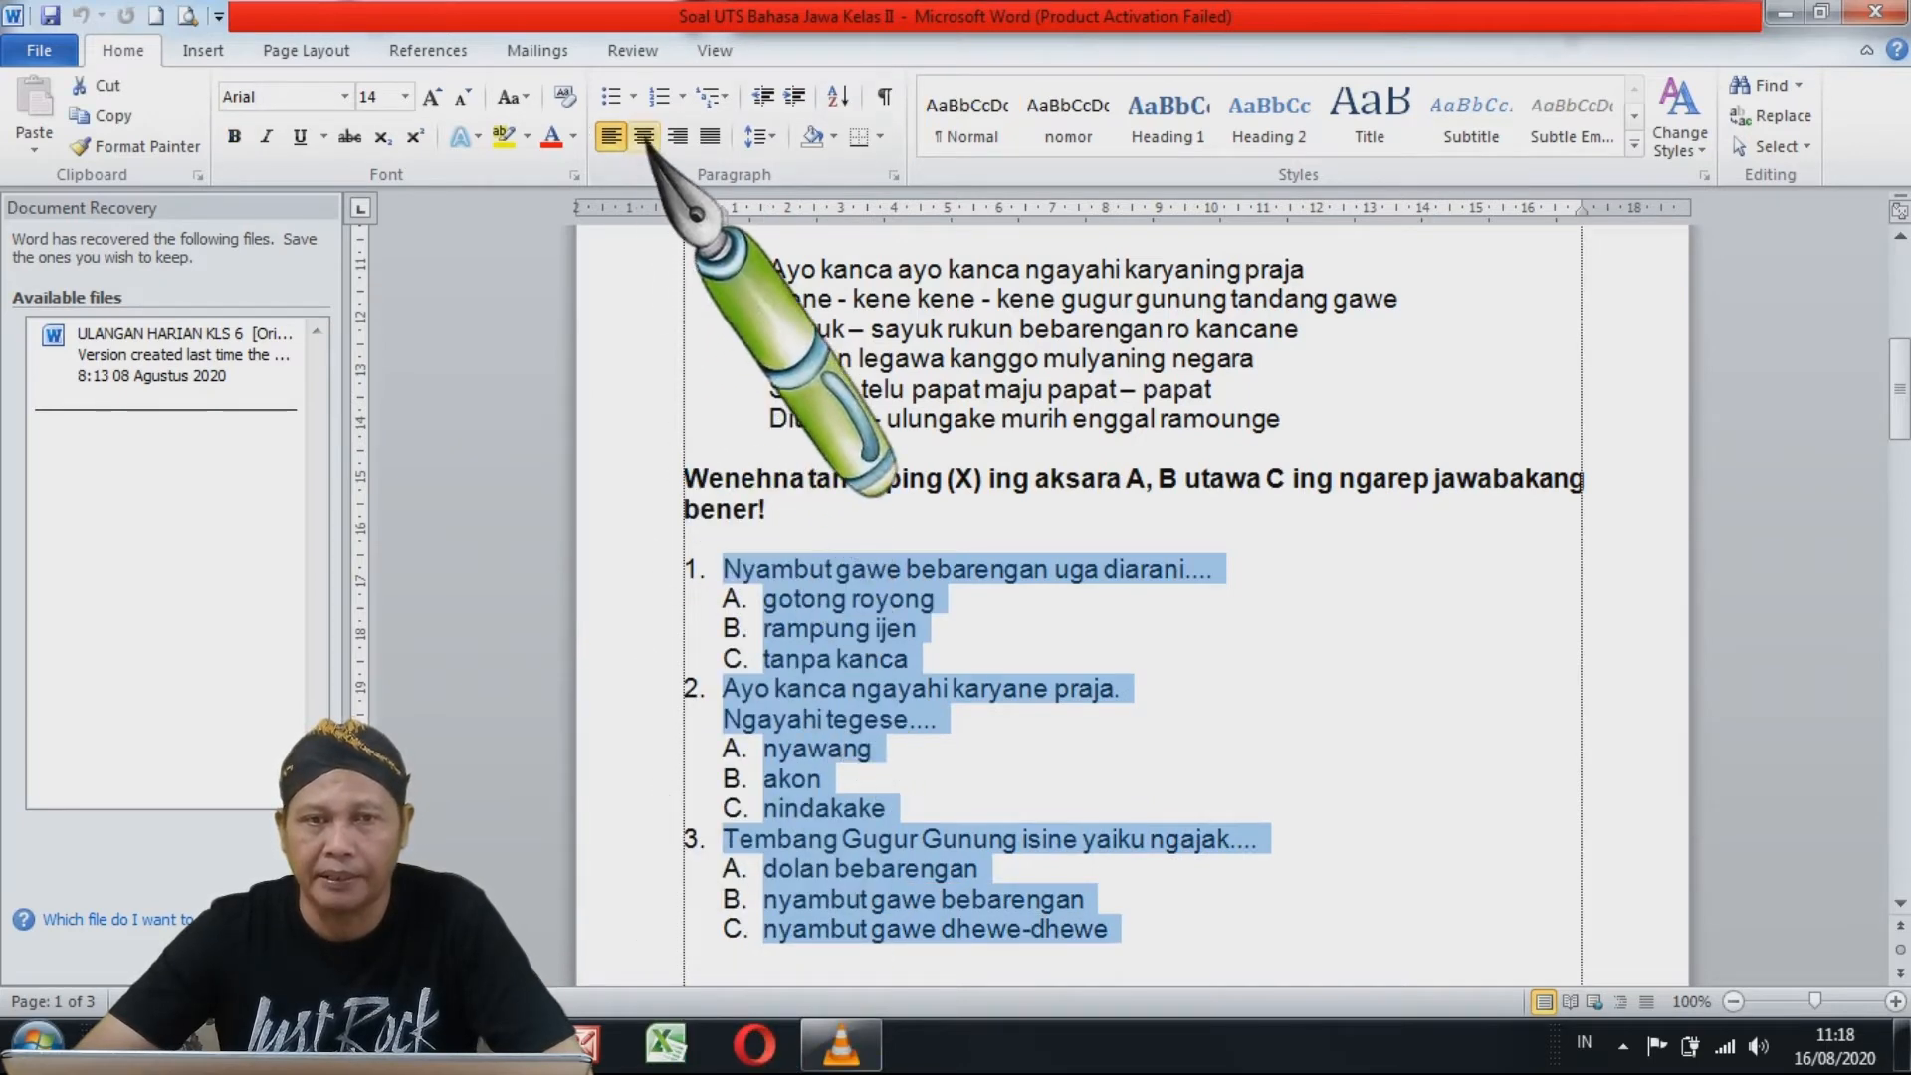
{"action": "left_click", "coordinate": [611, 97]}
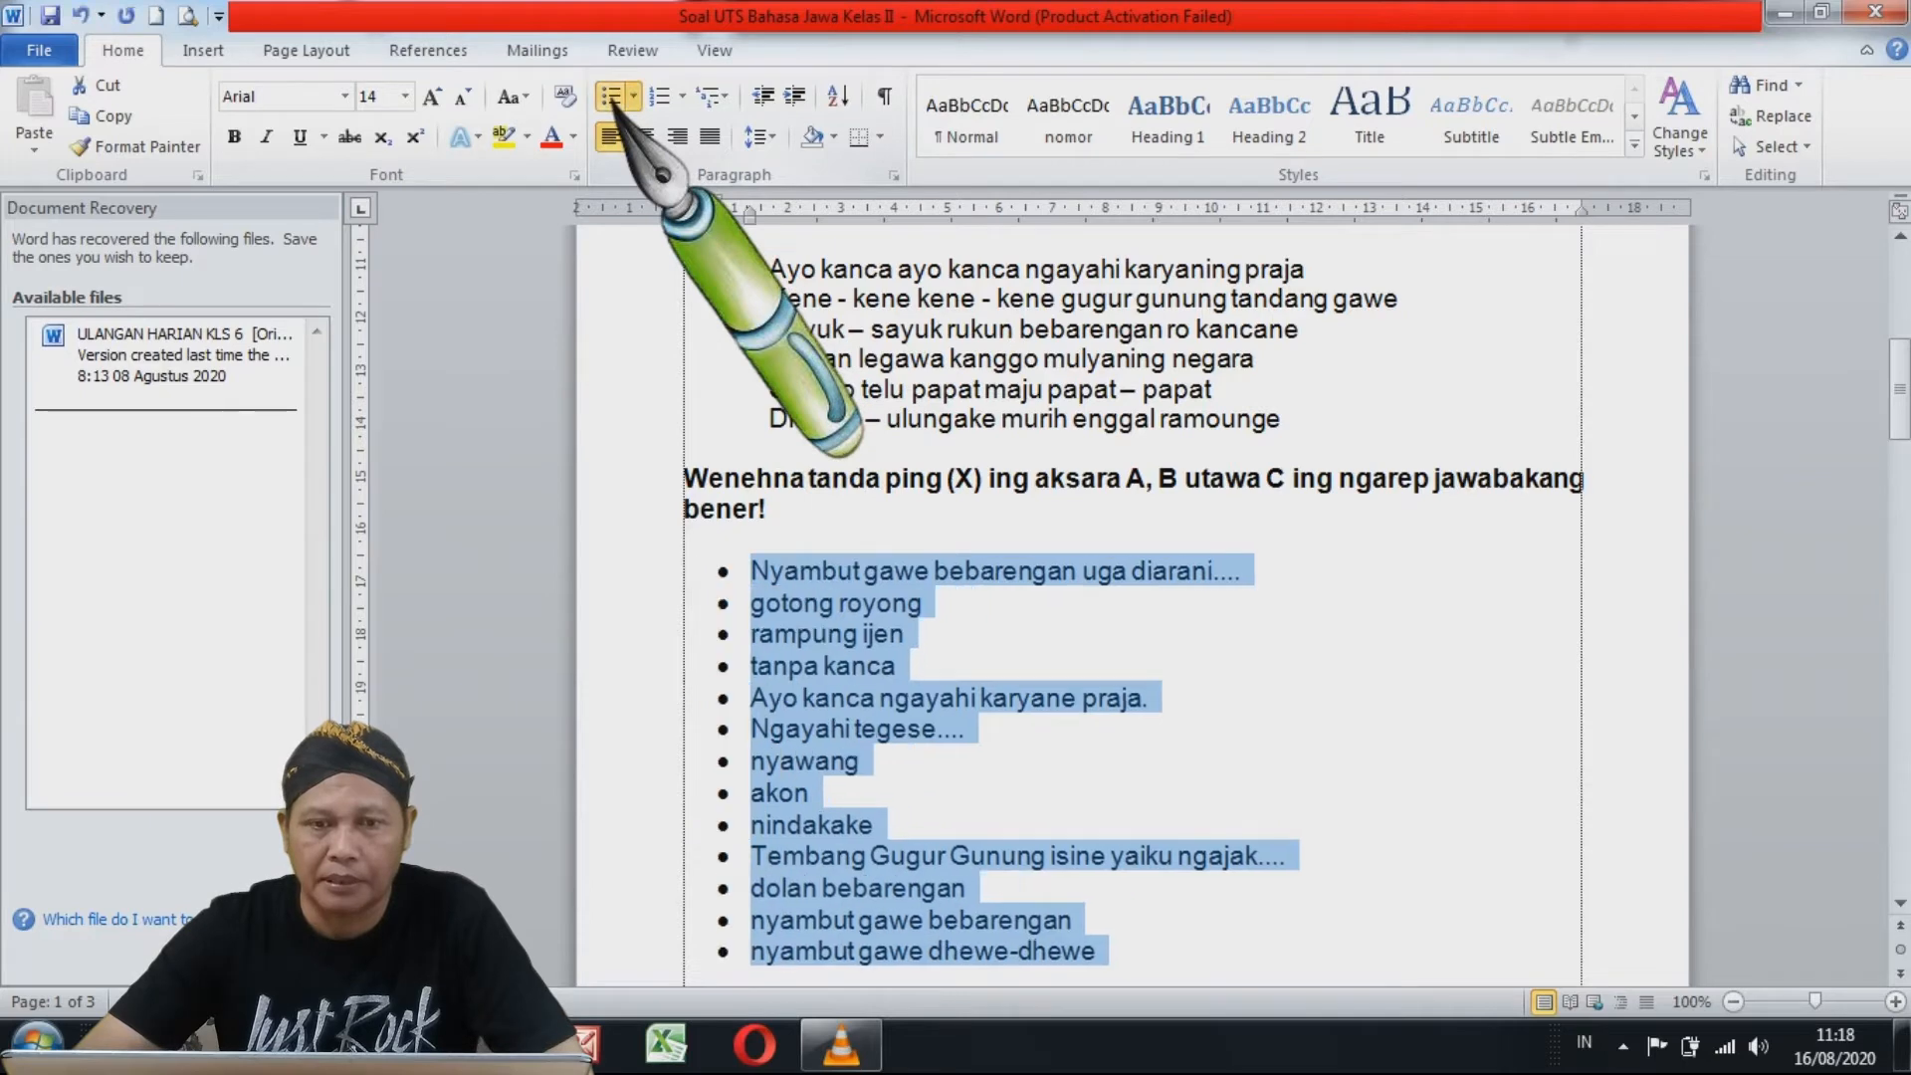
{"action": "left_click", "coordinate": [657, 97]}
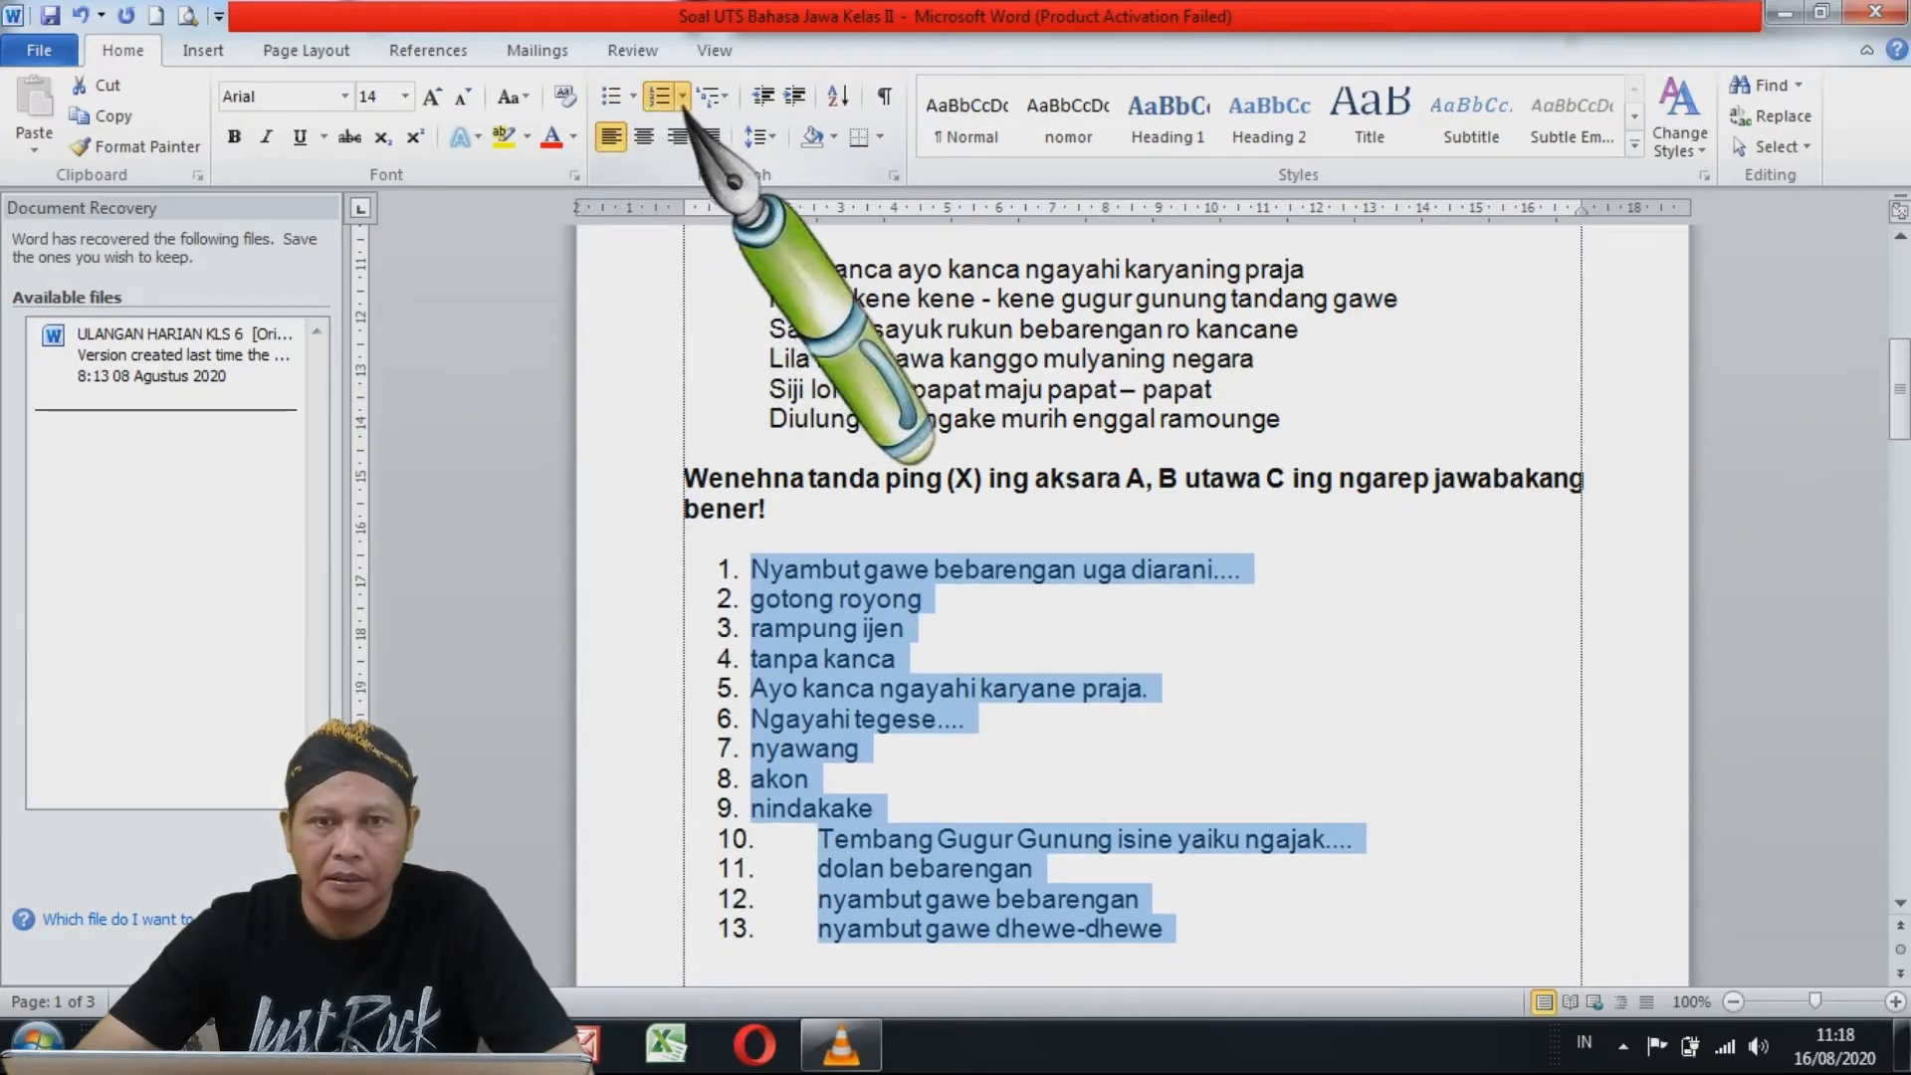
{"action": "left_click", "coordinate": [683, 98]}
{"action": "left_click", "coordinate": [700, 344]}
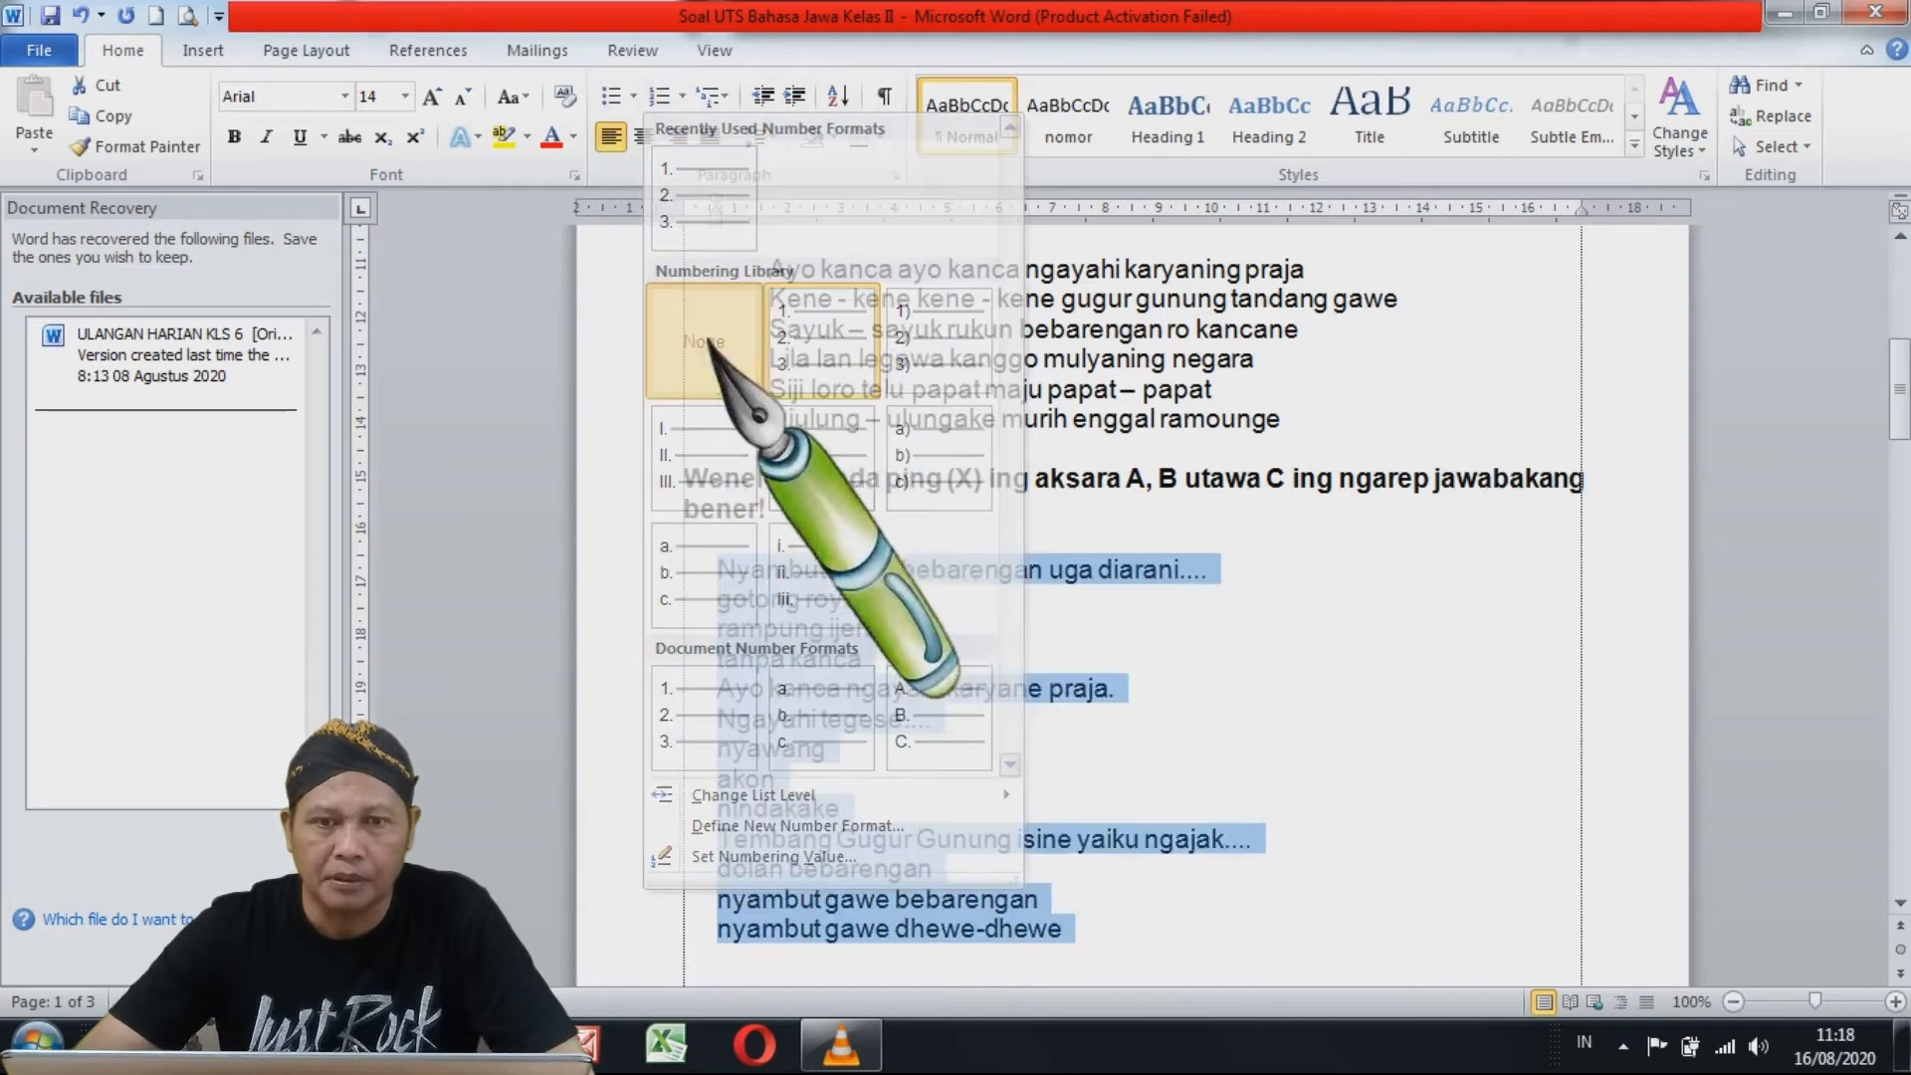
{"action": "left_click", "coordinate": [1254, 737]}
- Separate the three questions by inserting blank lines after "tanpa kanca" and after "nindakake"
{"action": "left_click", "coordinate": [959, 665]}
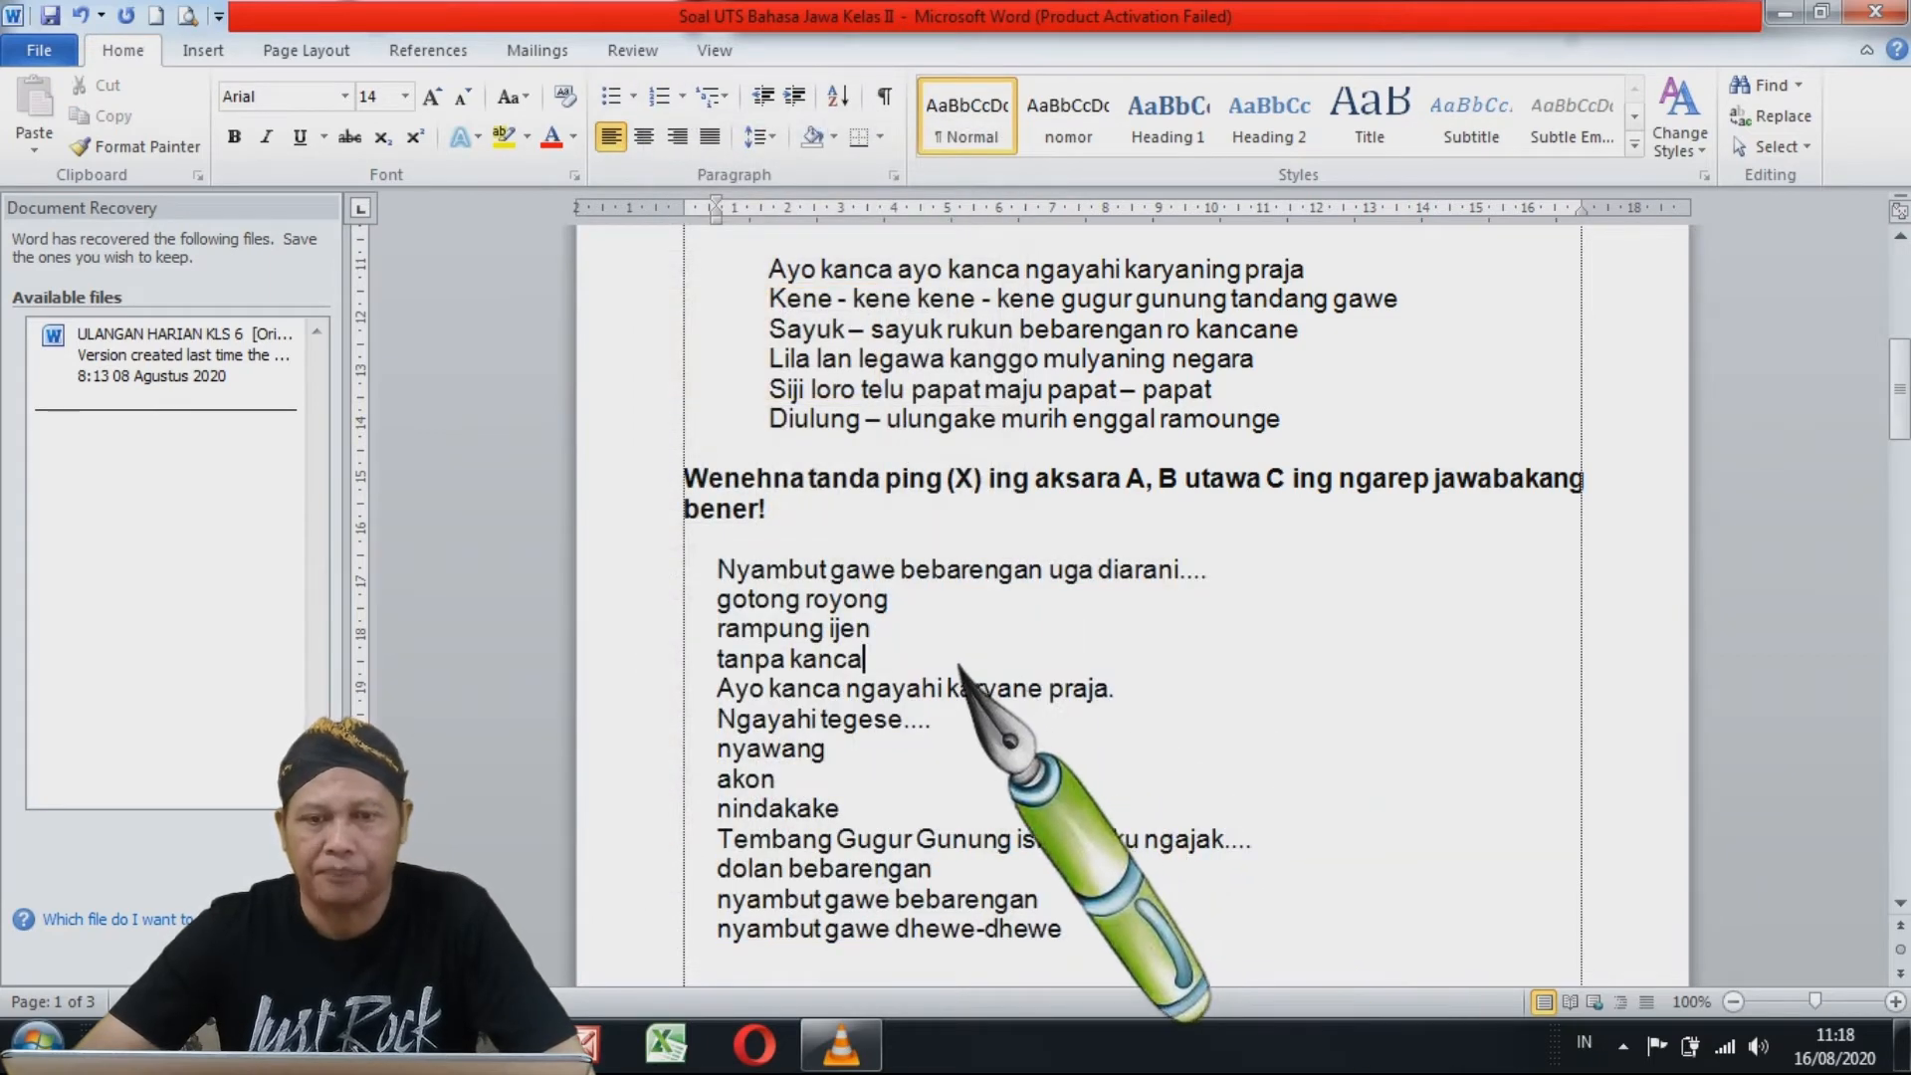
{"action": "key", "text": "Return"}
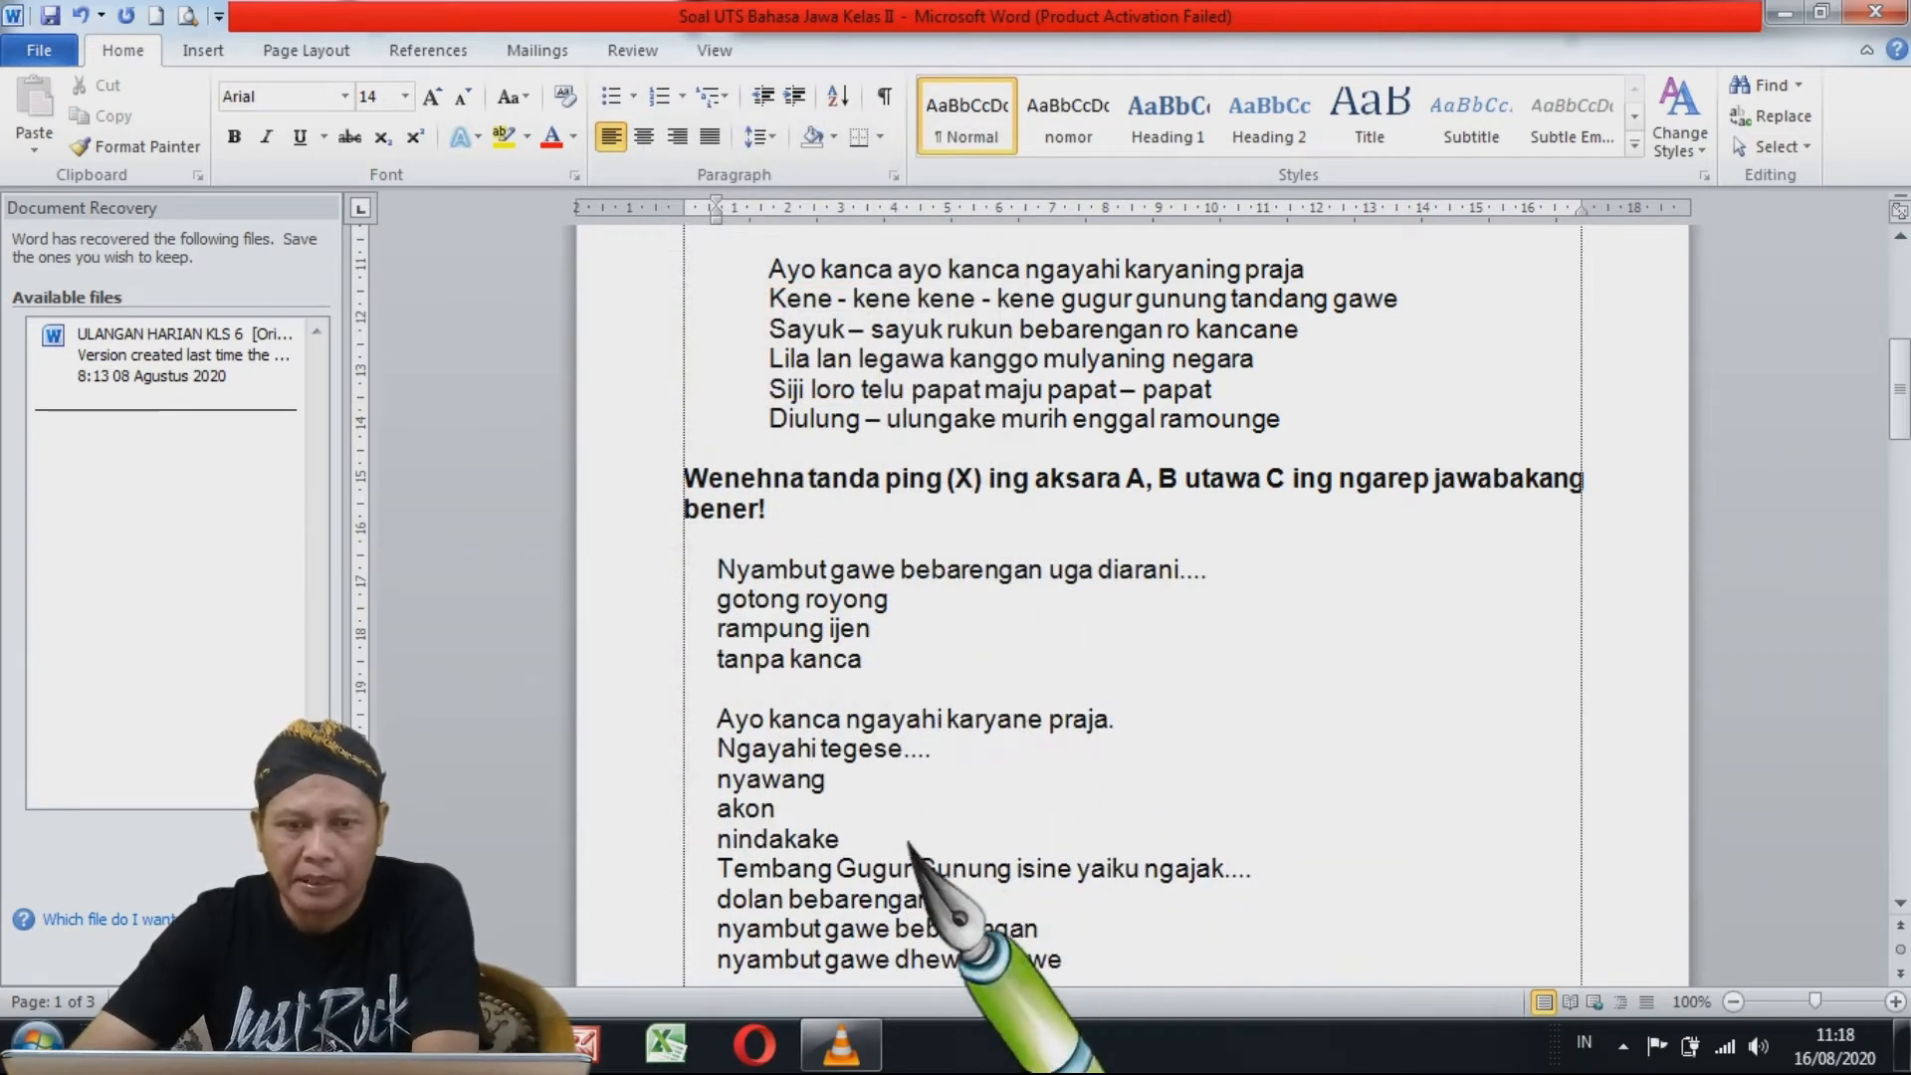
{"action": "left_click", "coordinate": [909, 839]}
{"action": "key", "text": "Return"}
{"action": "scroll", "coordinate": [1026, 817], "scroll_direction": "down", "scroll_amount": 2}
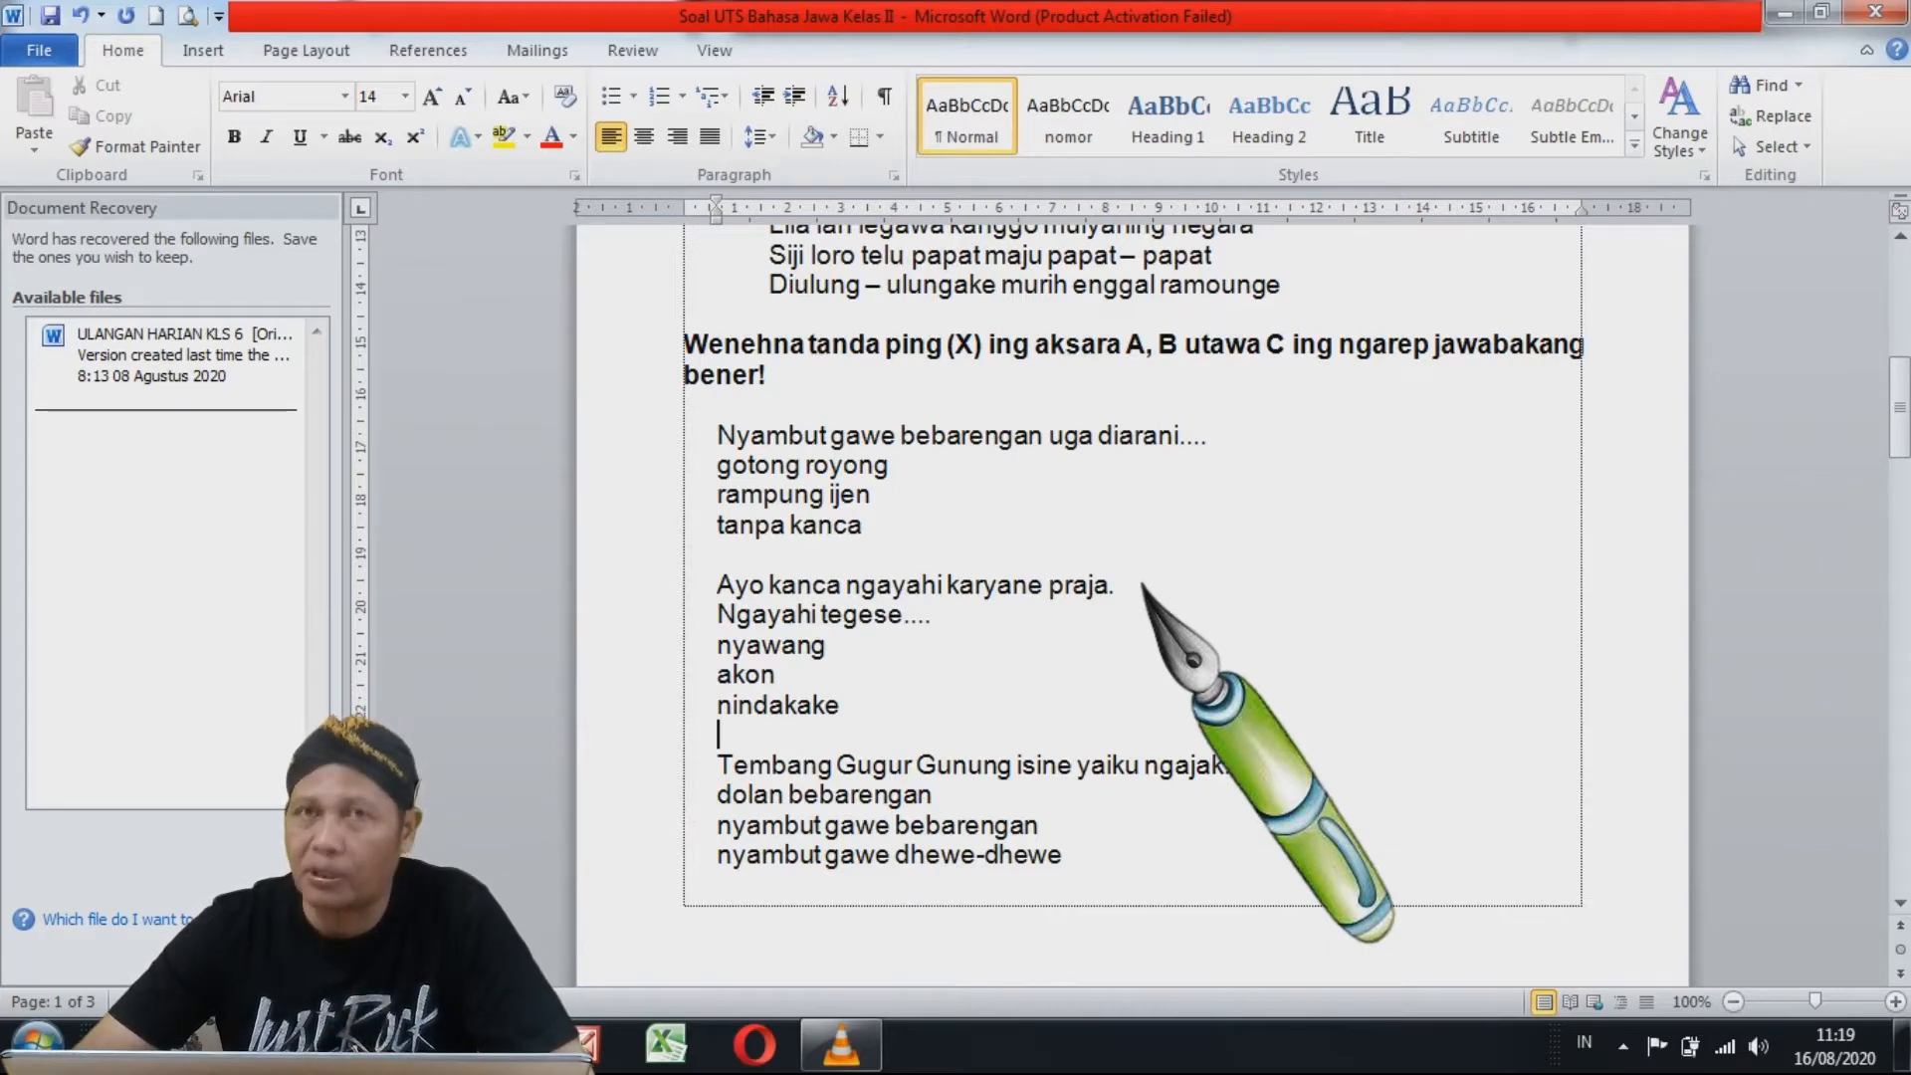
- Copy "Nyambut gawe bebarengan uga diarani...." from the Word document into a new multiple-choice question in the Google Forms form
{"action": "left_click", "coordinate": [663, 448]}
{"action": "key", "text": "ctrl+c"}
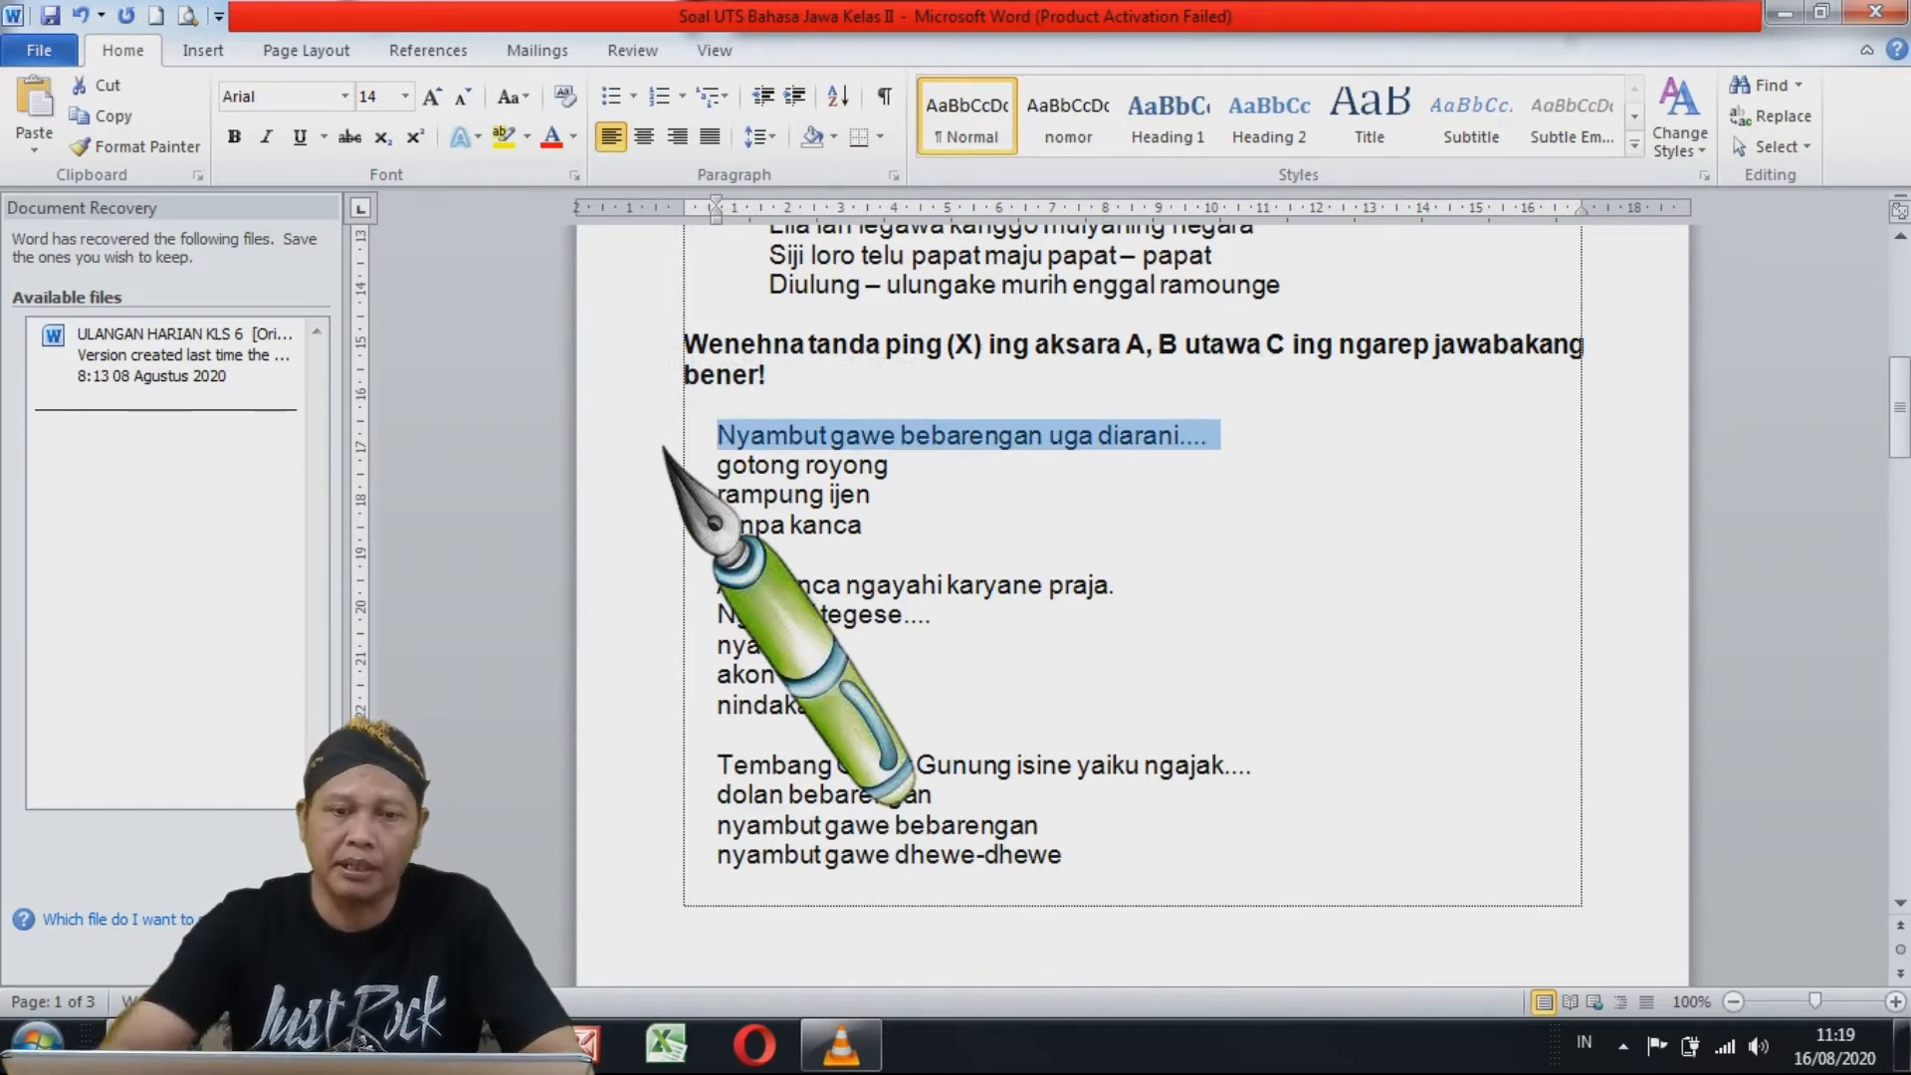
{"action": "left_click", "coordinate": [492, 1045]}
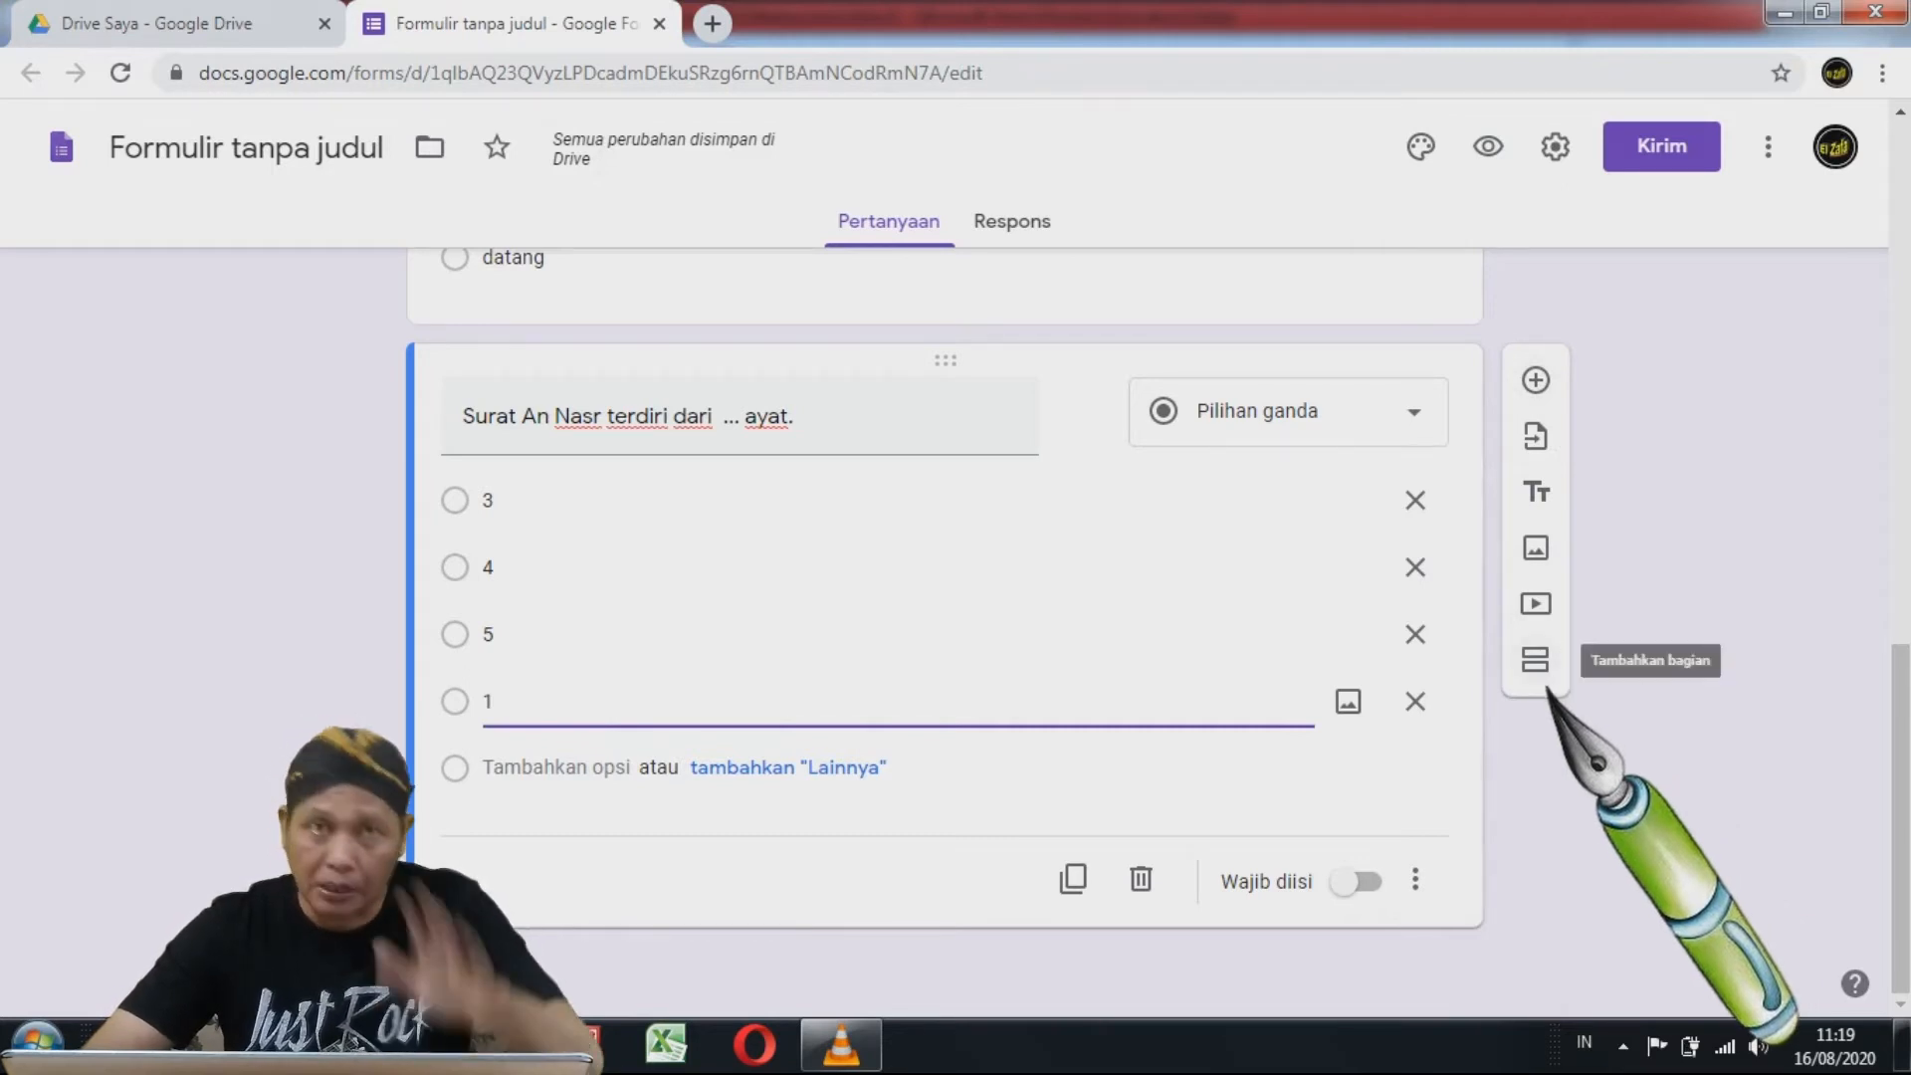
{"action": "left_click", "coordinate": [1534, 379]}
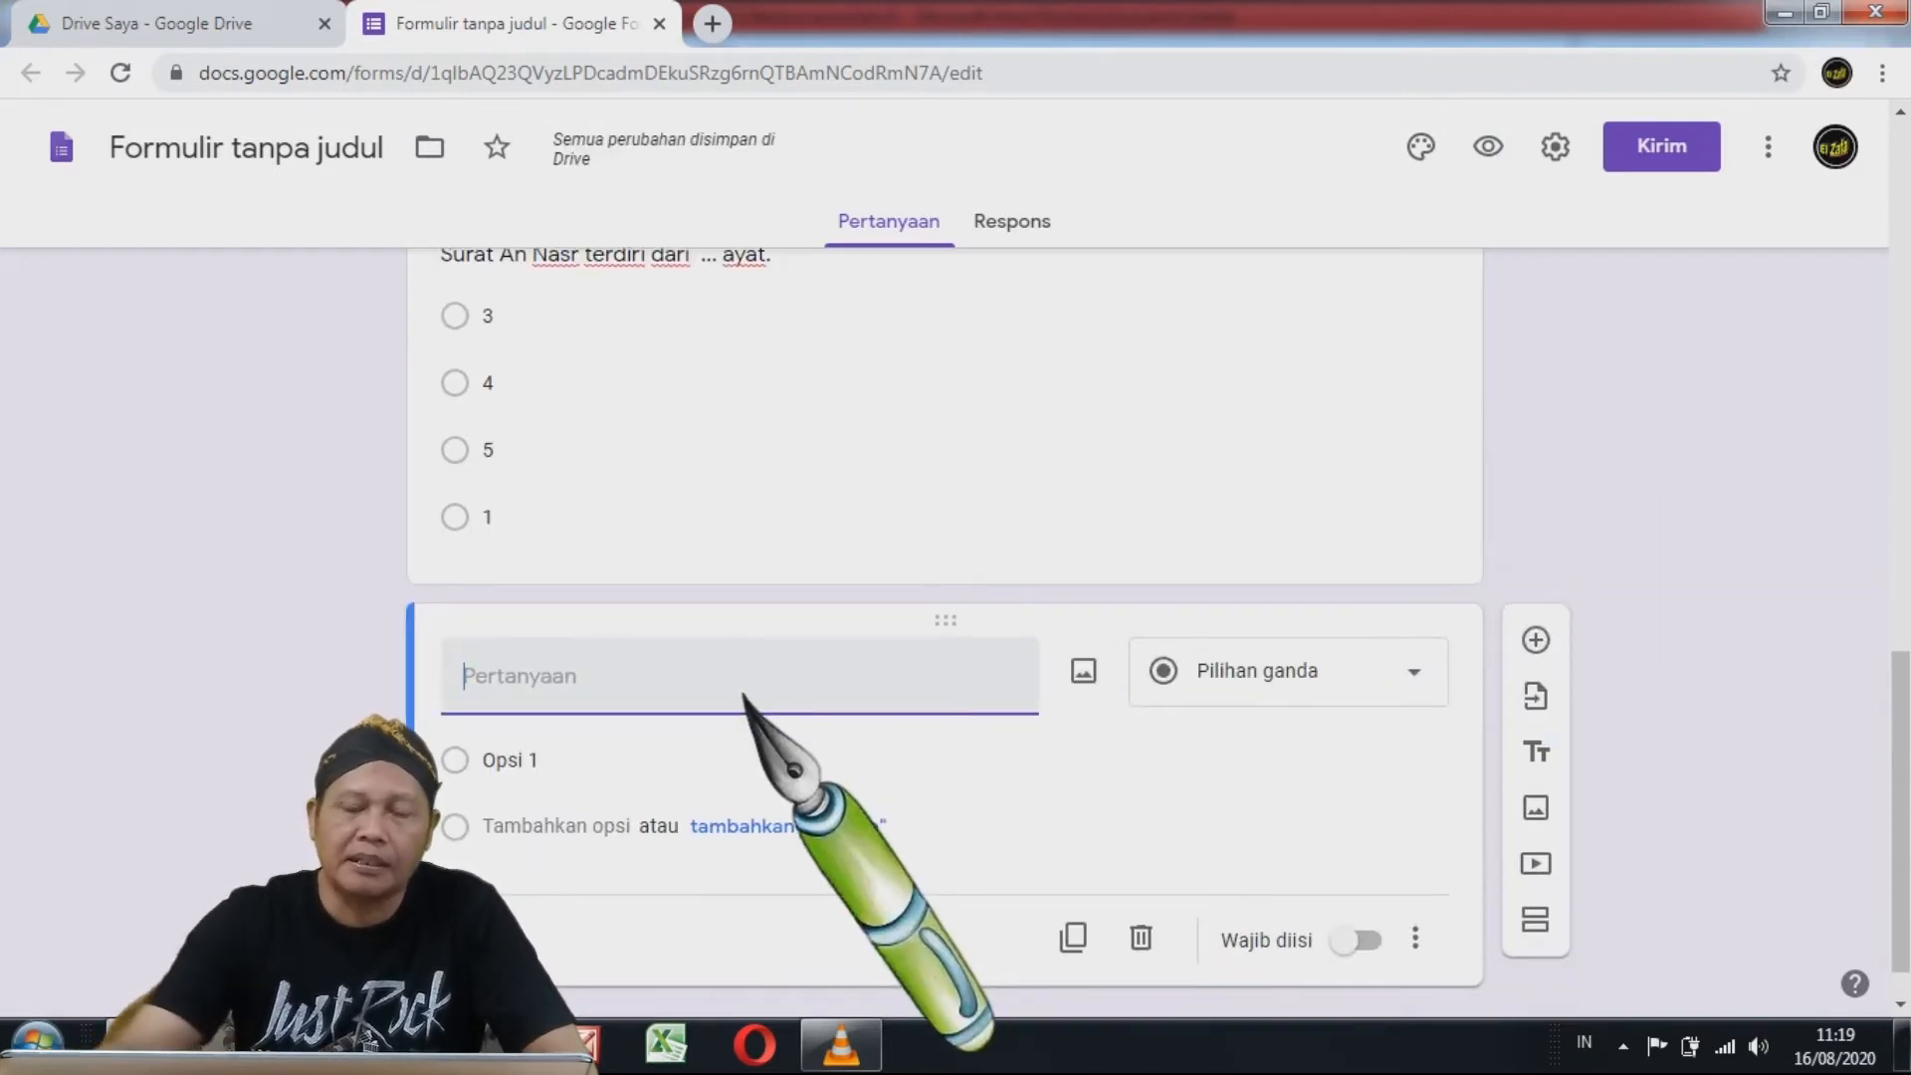
{"action": "right_click", "coordinate": [541, 676]}
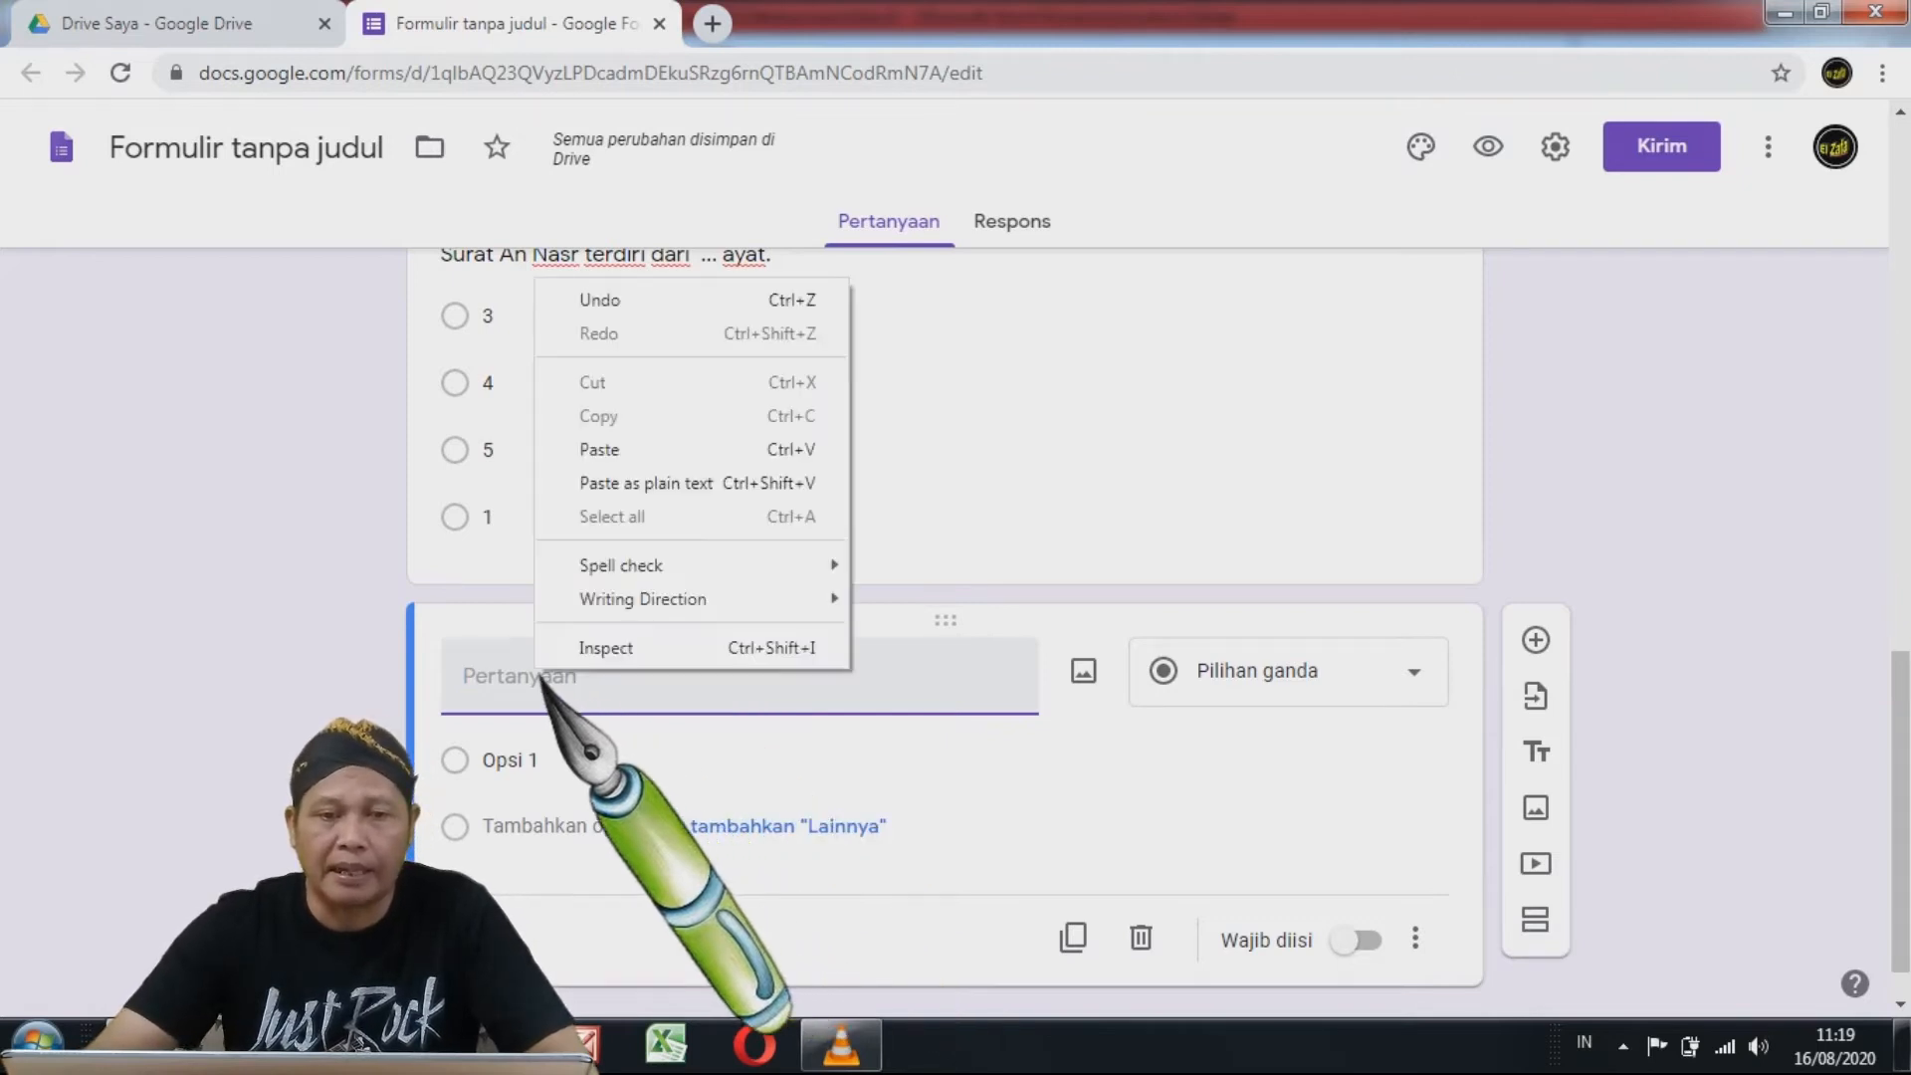
{"action": "left_click", "coordinate": [602, 453]}
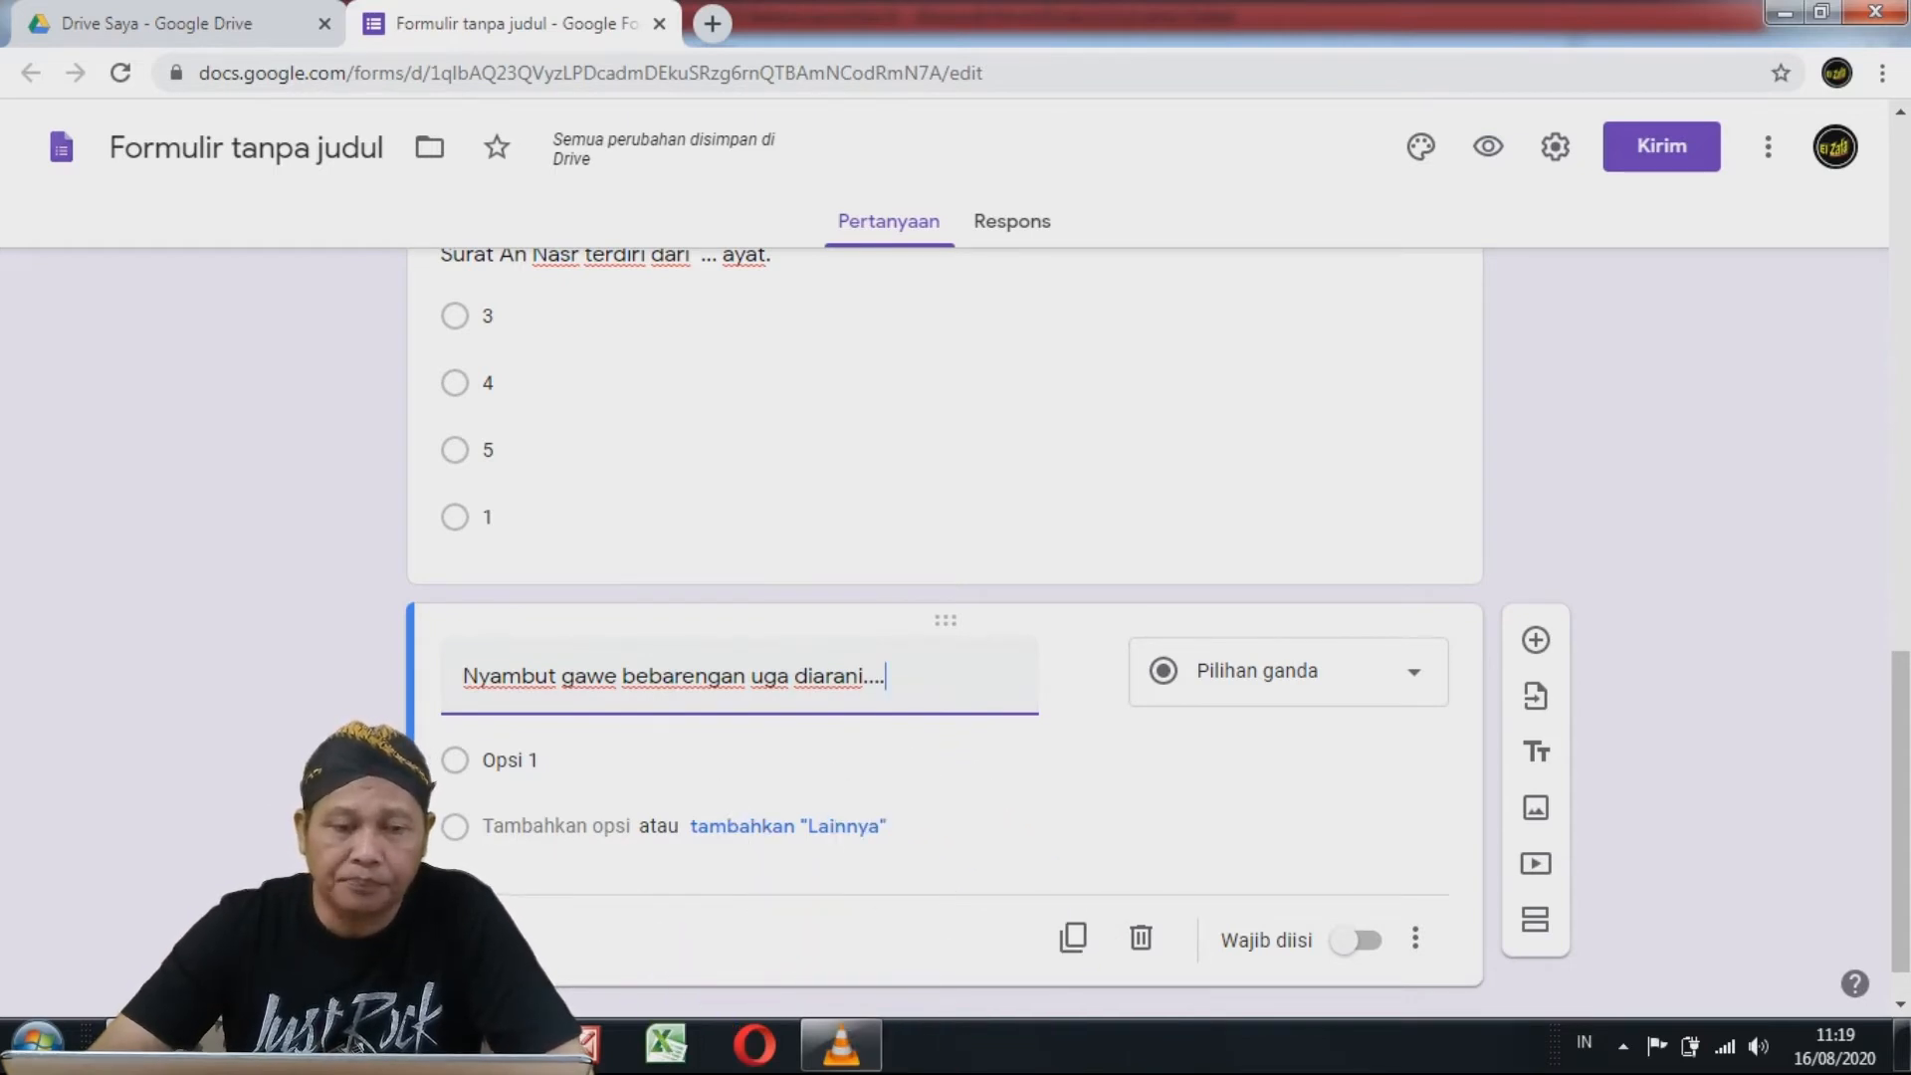
- Copy gotong royong, rampung ijen and tanpa kanca from Word into the "Nyambut gawe bebarengan uga diarani...." question as its answer options
{"action": "key", "text": "alt+Tab"}
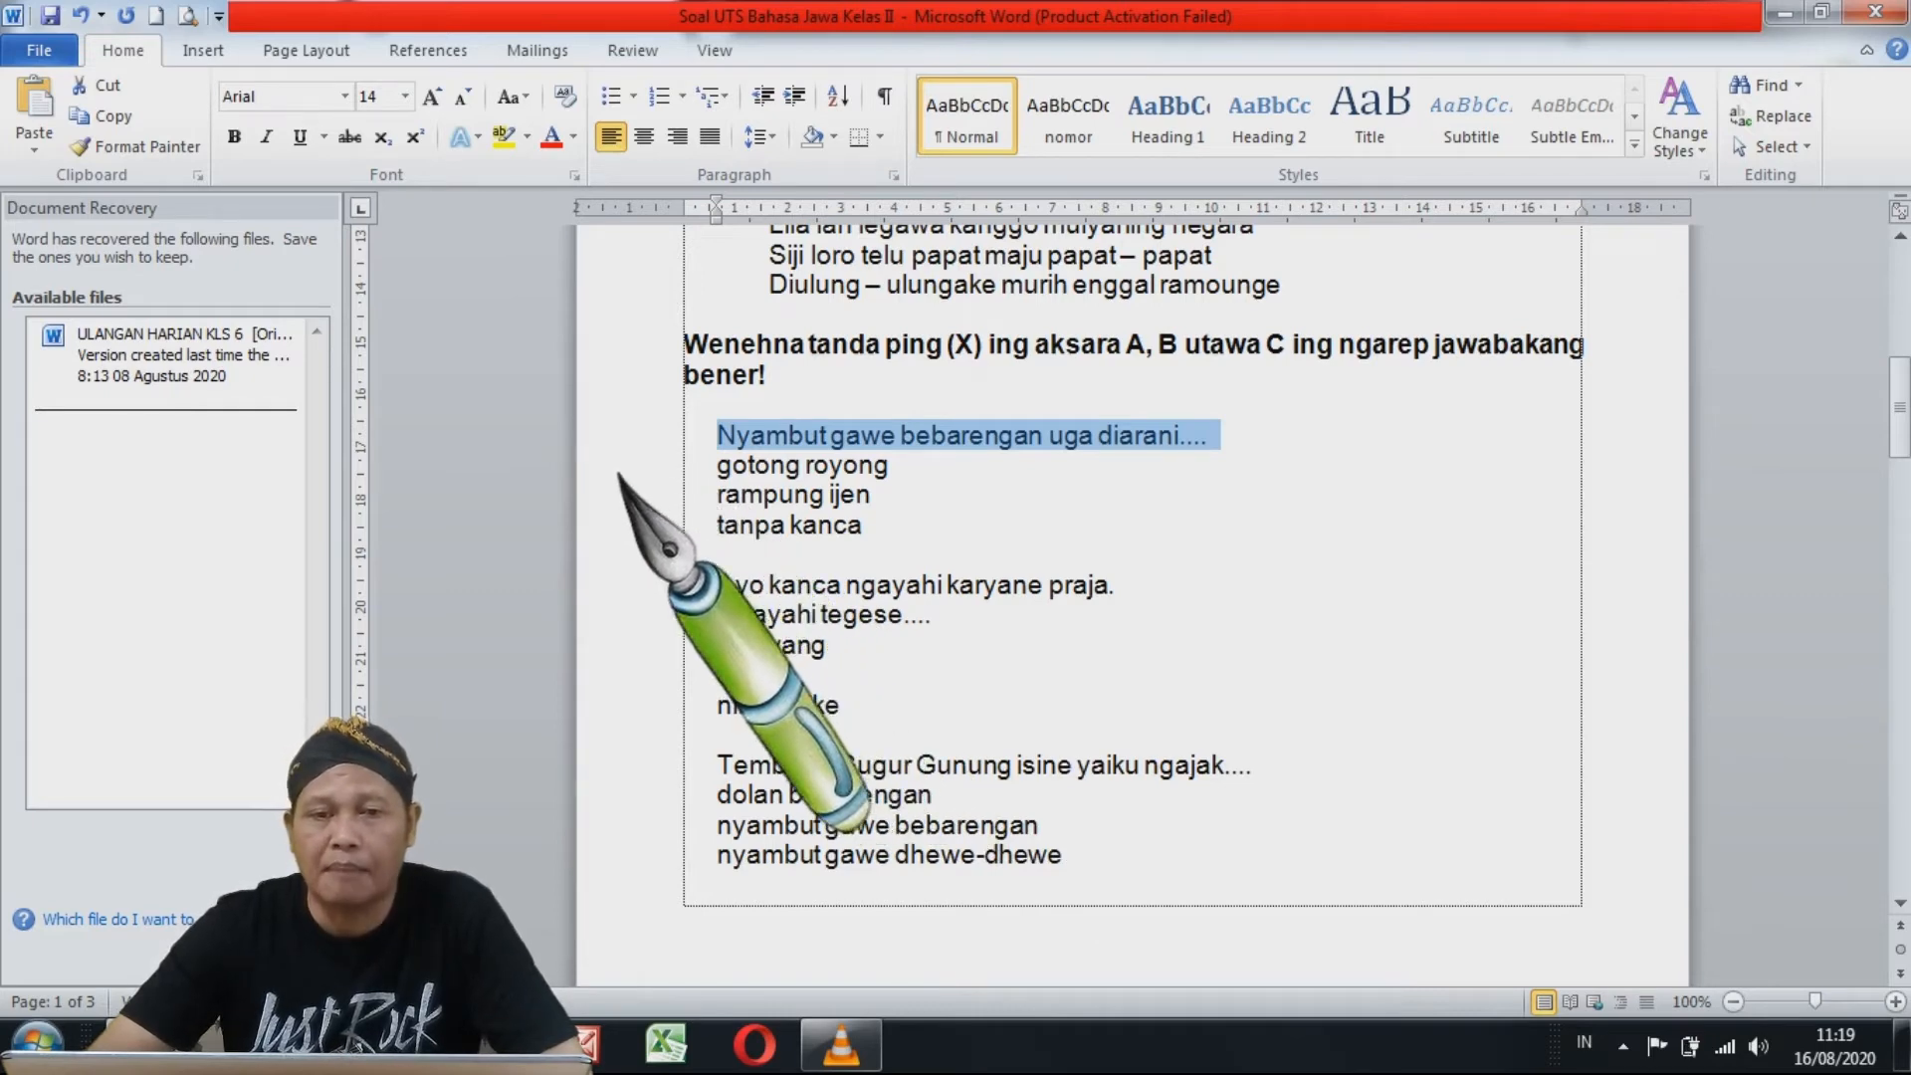
{"action": "left_click_drag", "start_coordinate": [618, 473], "coordinate": [617, 523]}
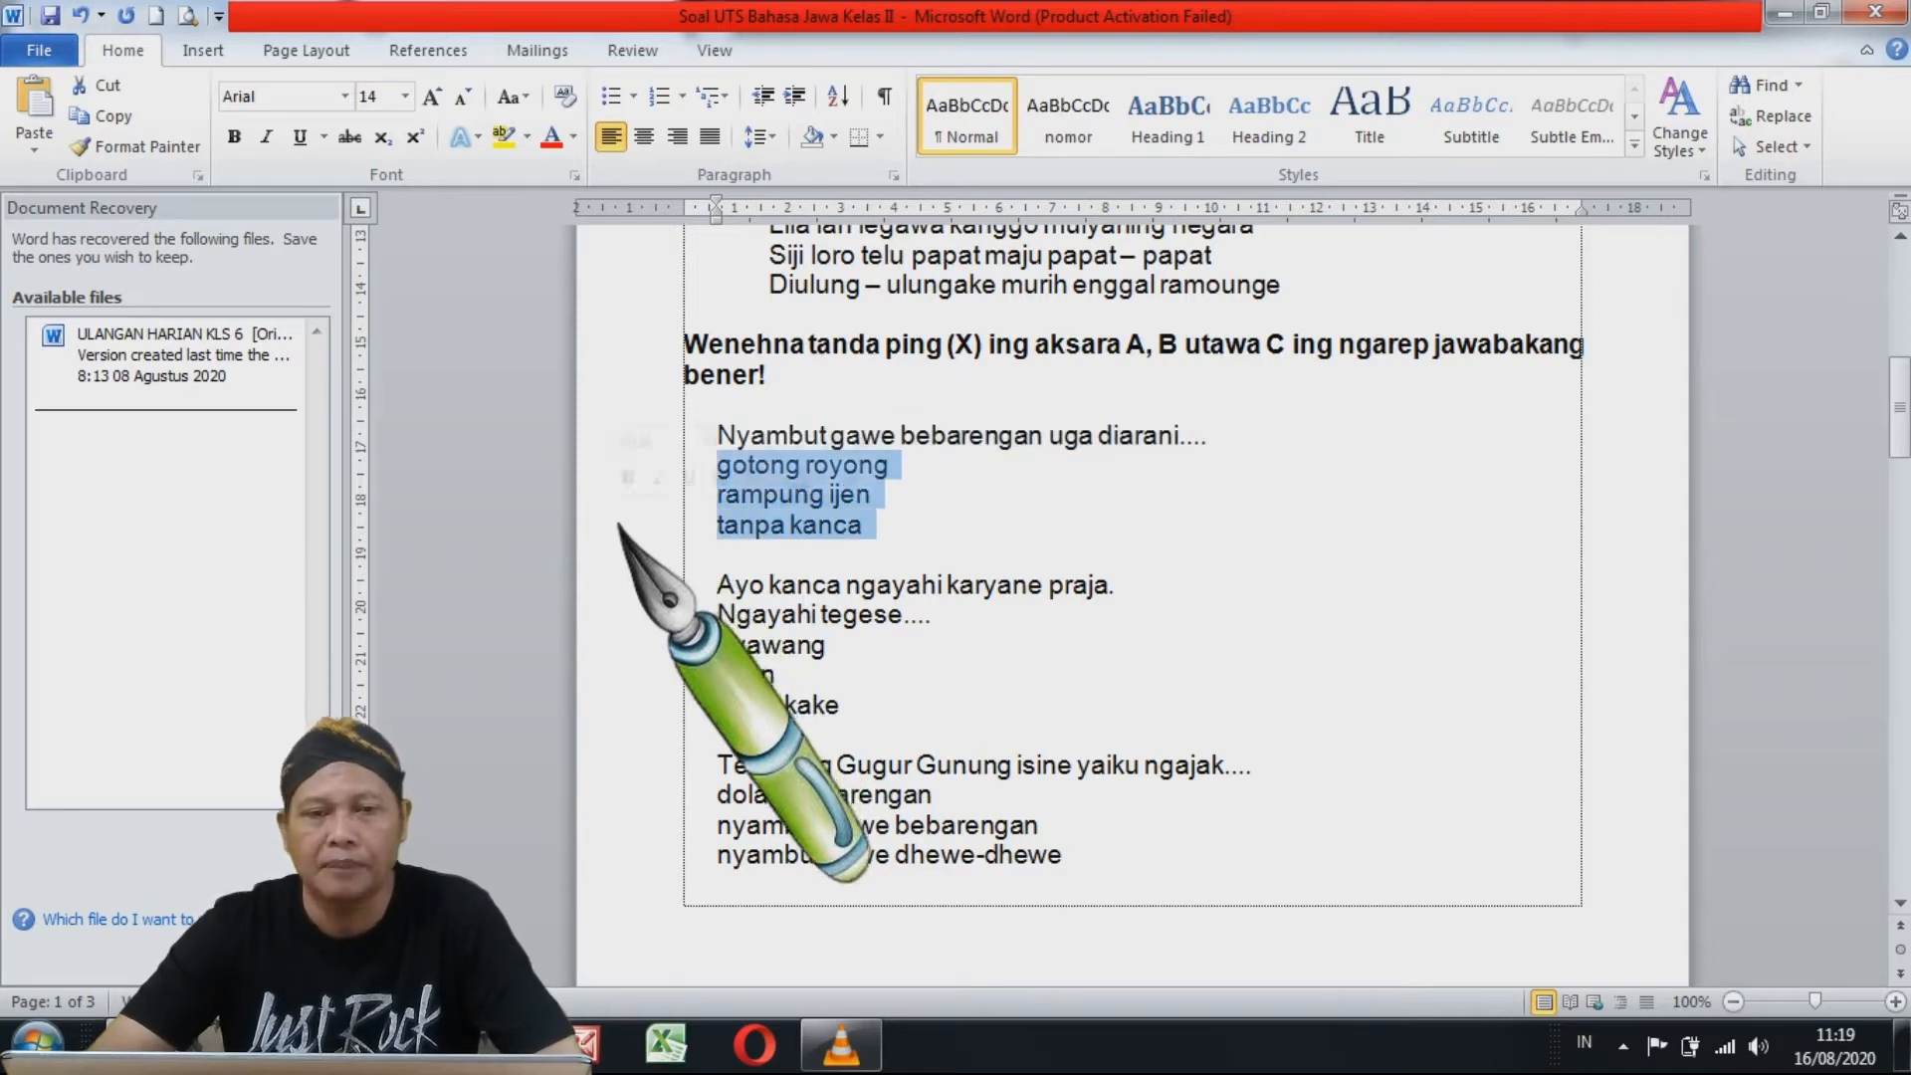
{"action": "right_click", "coordinate": [776, 538]}
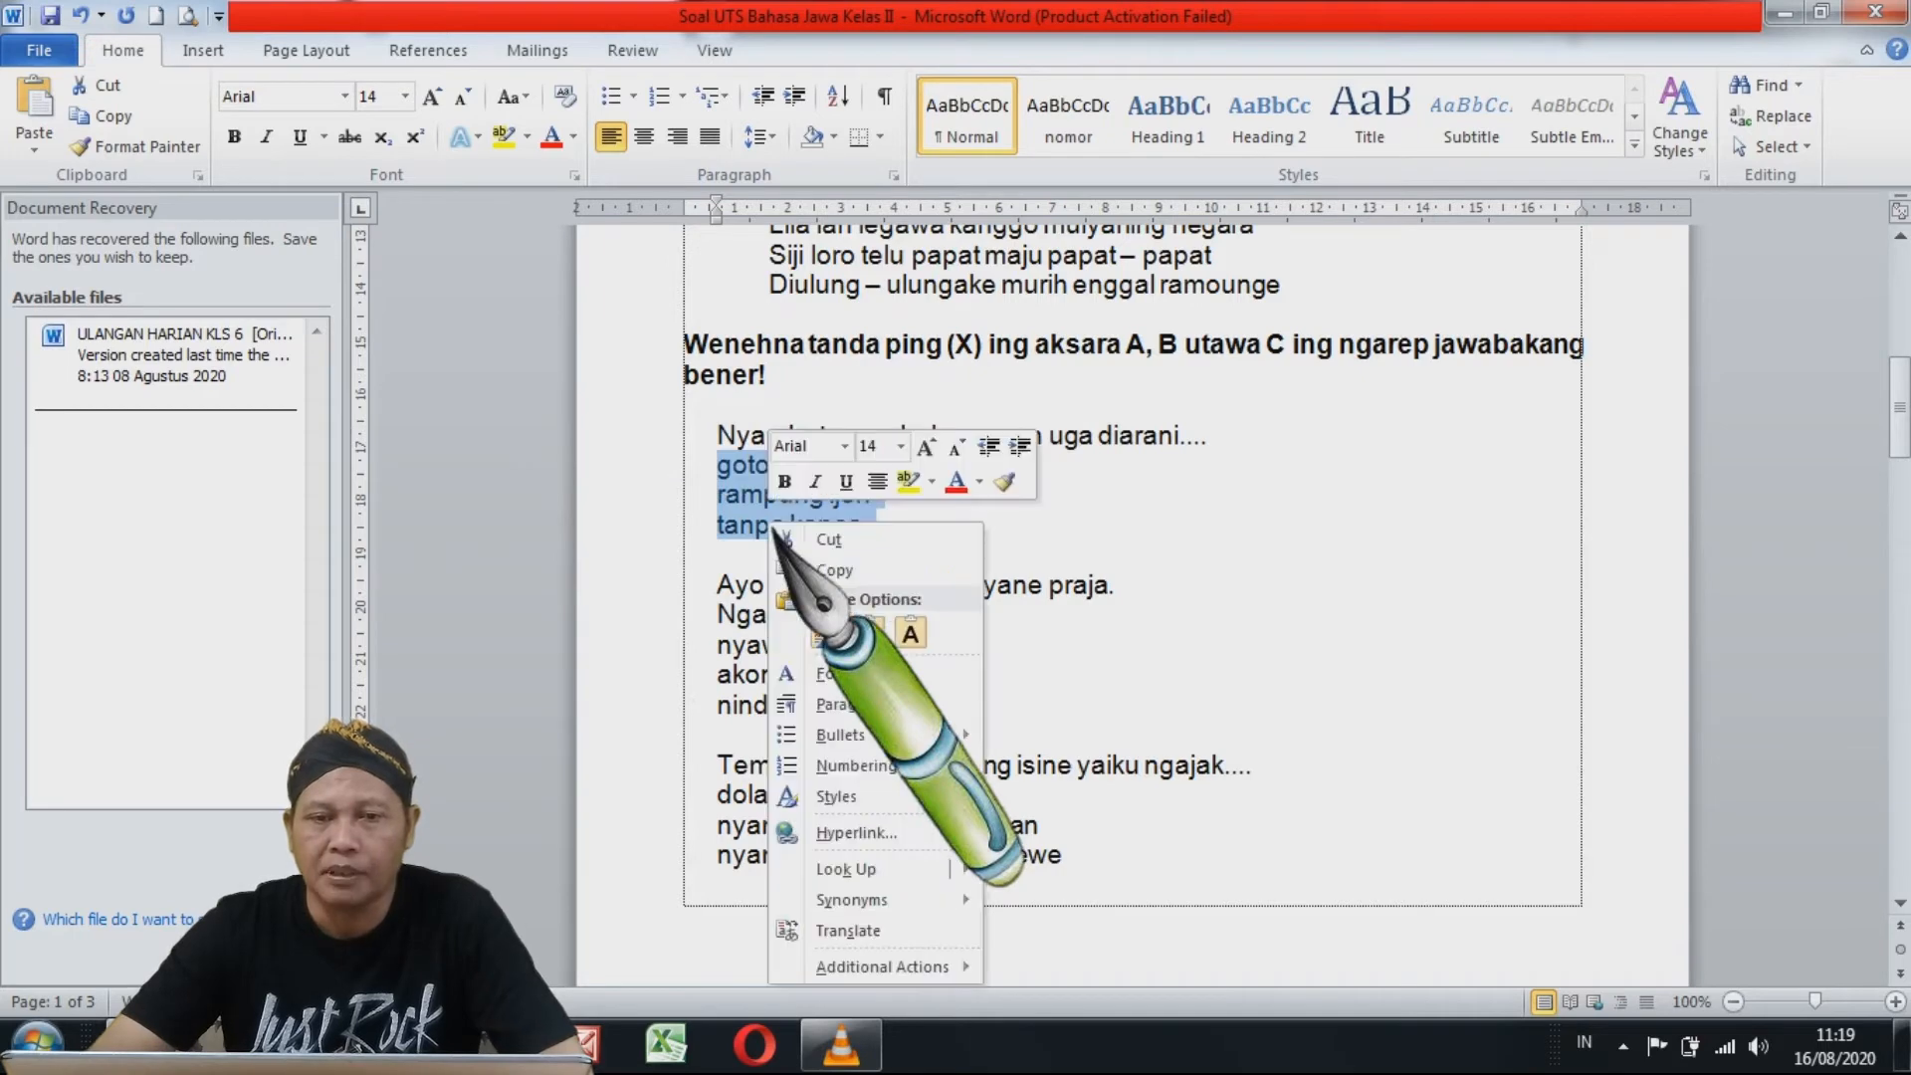
{"action": "left_click", "coordinate": [846, 574]}
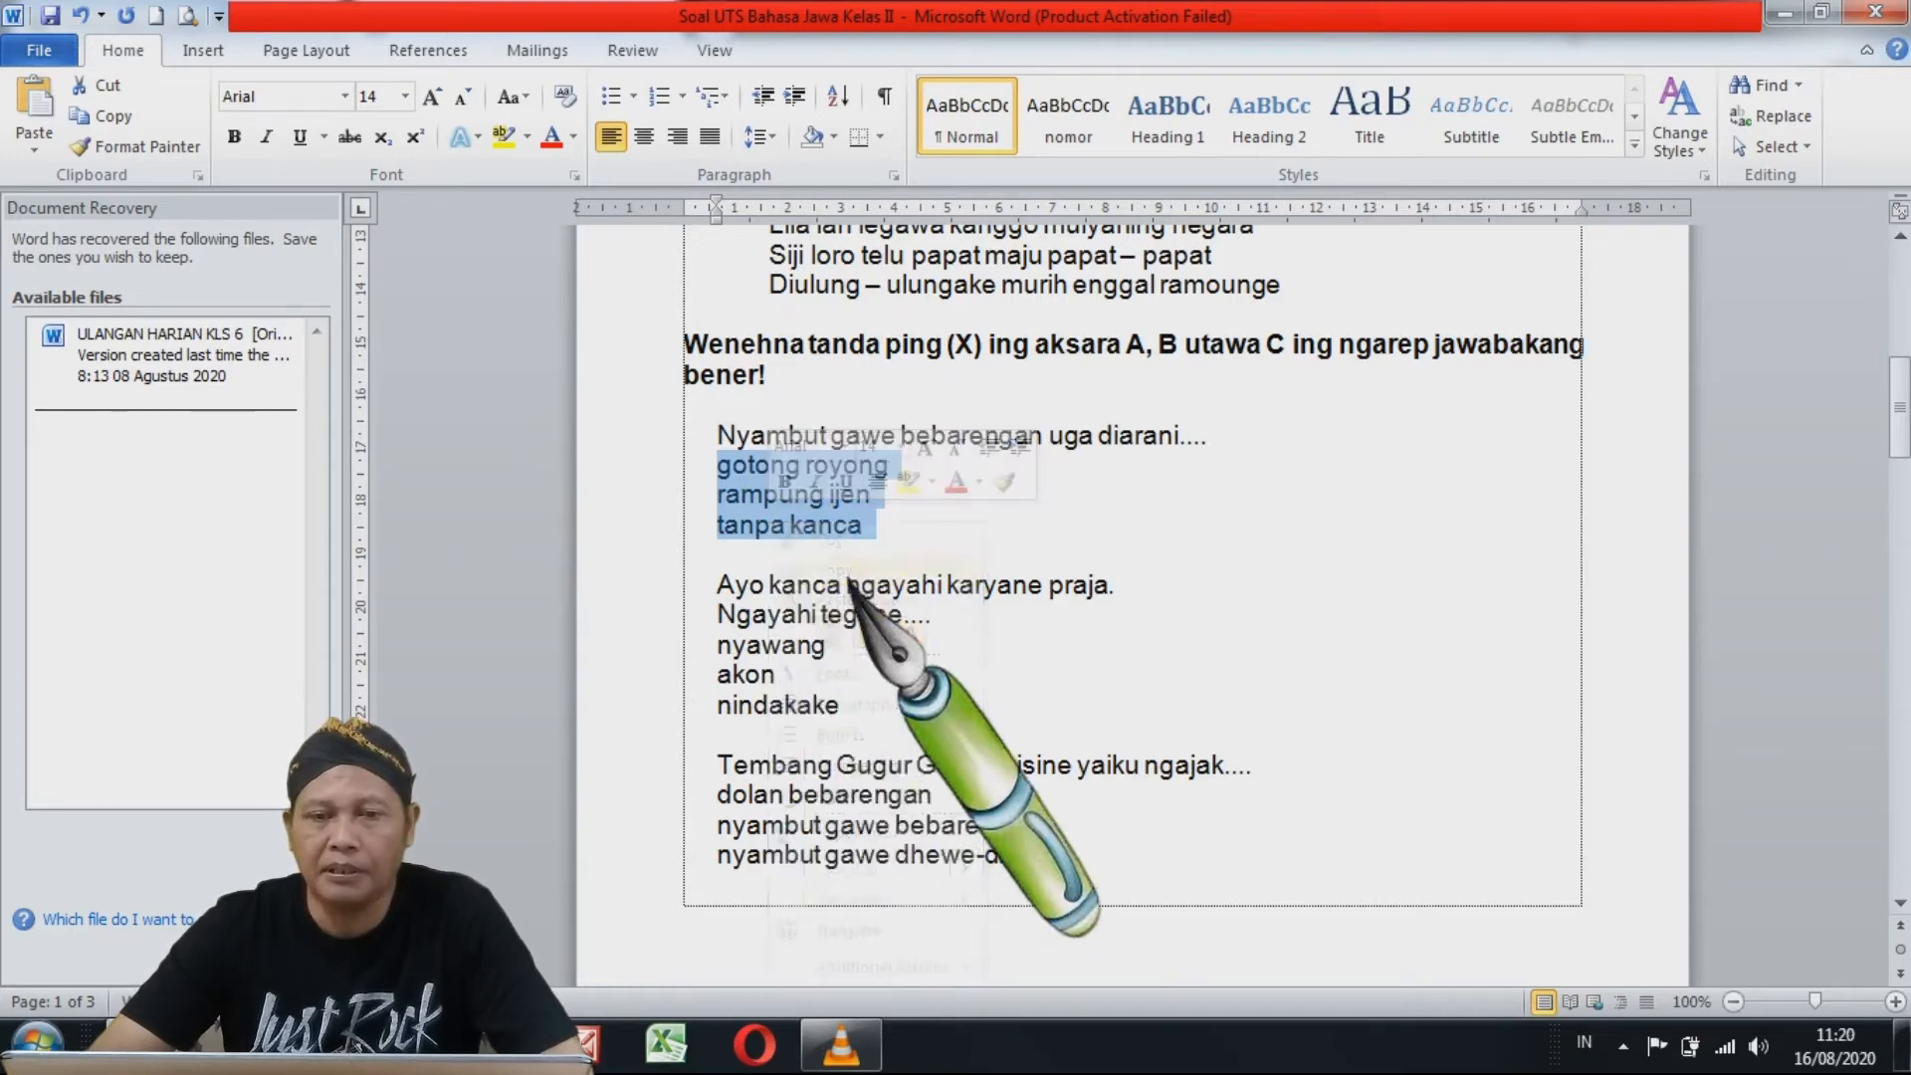
{"action": "left_click", "coordinate": [491, 1043]}
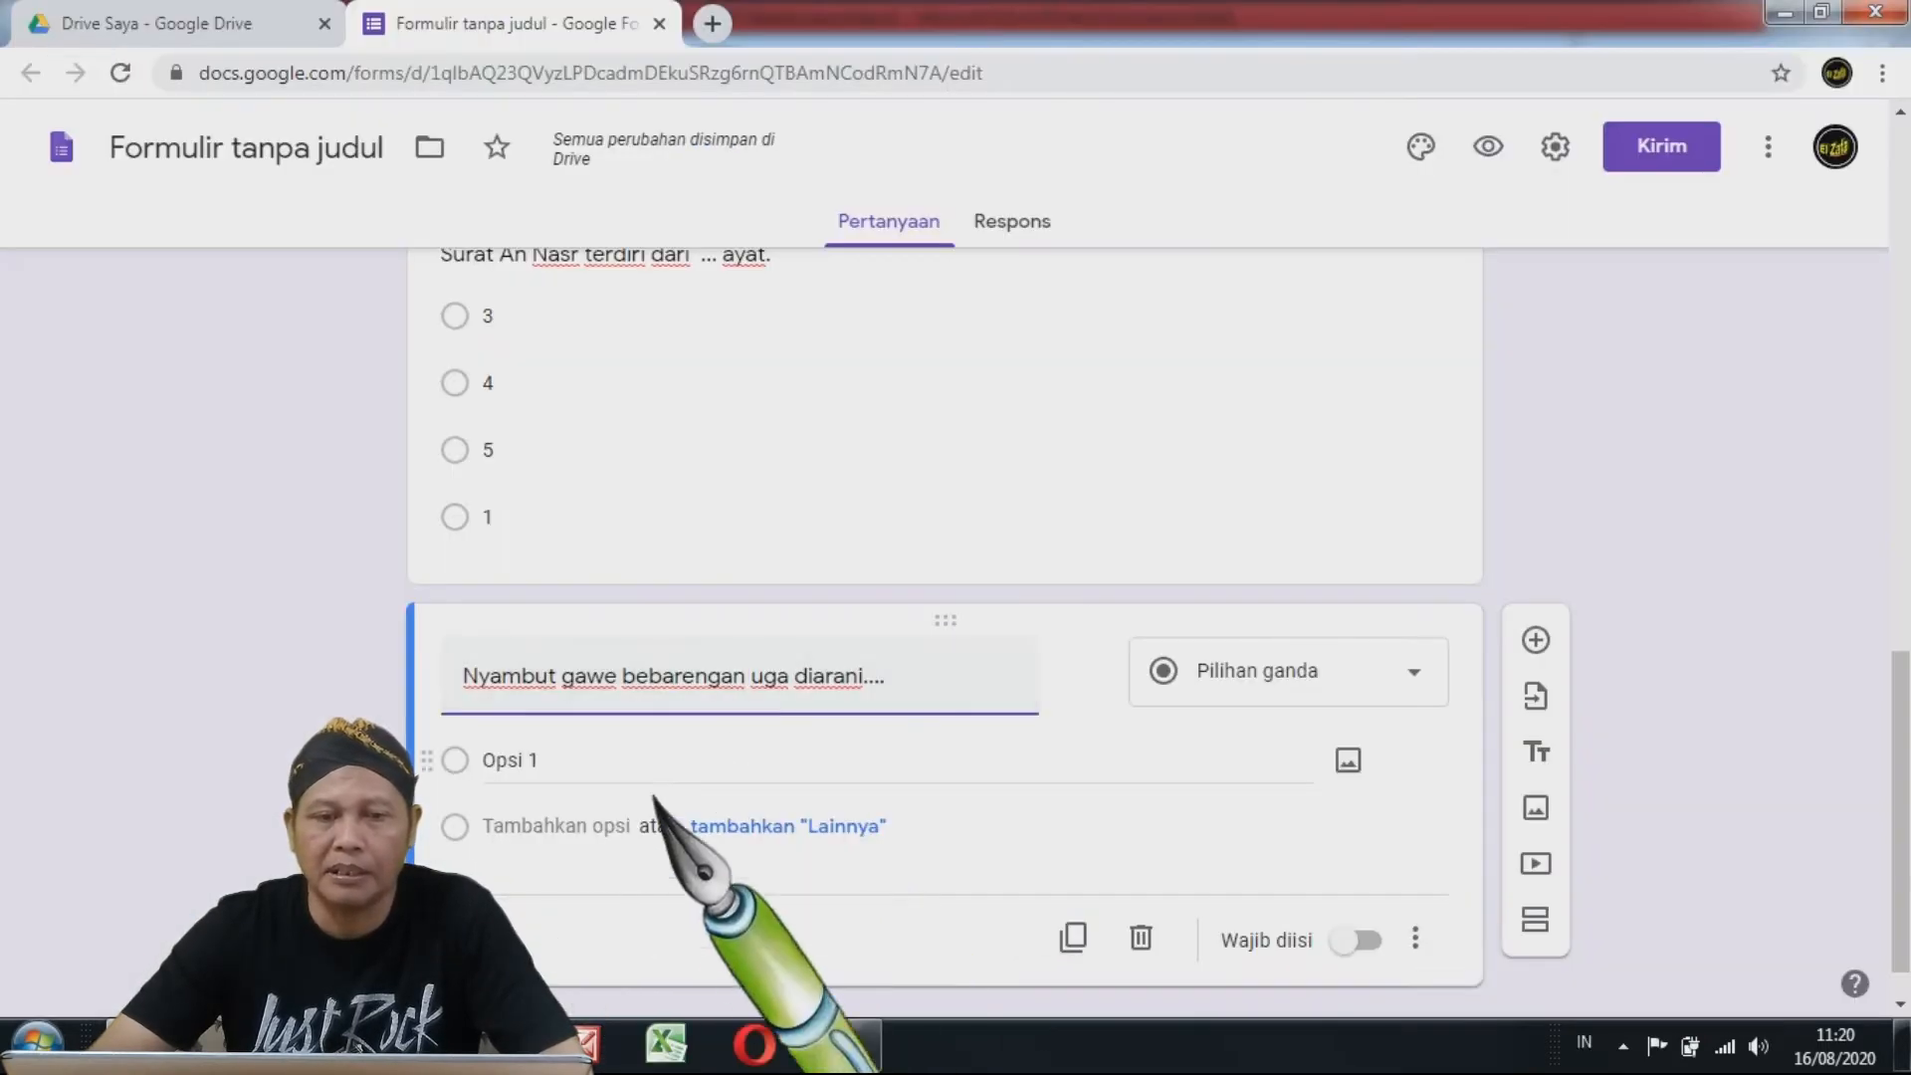
{"action": "left_click", "coordinate": [614, 771]}
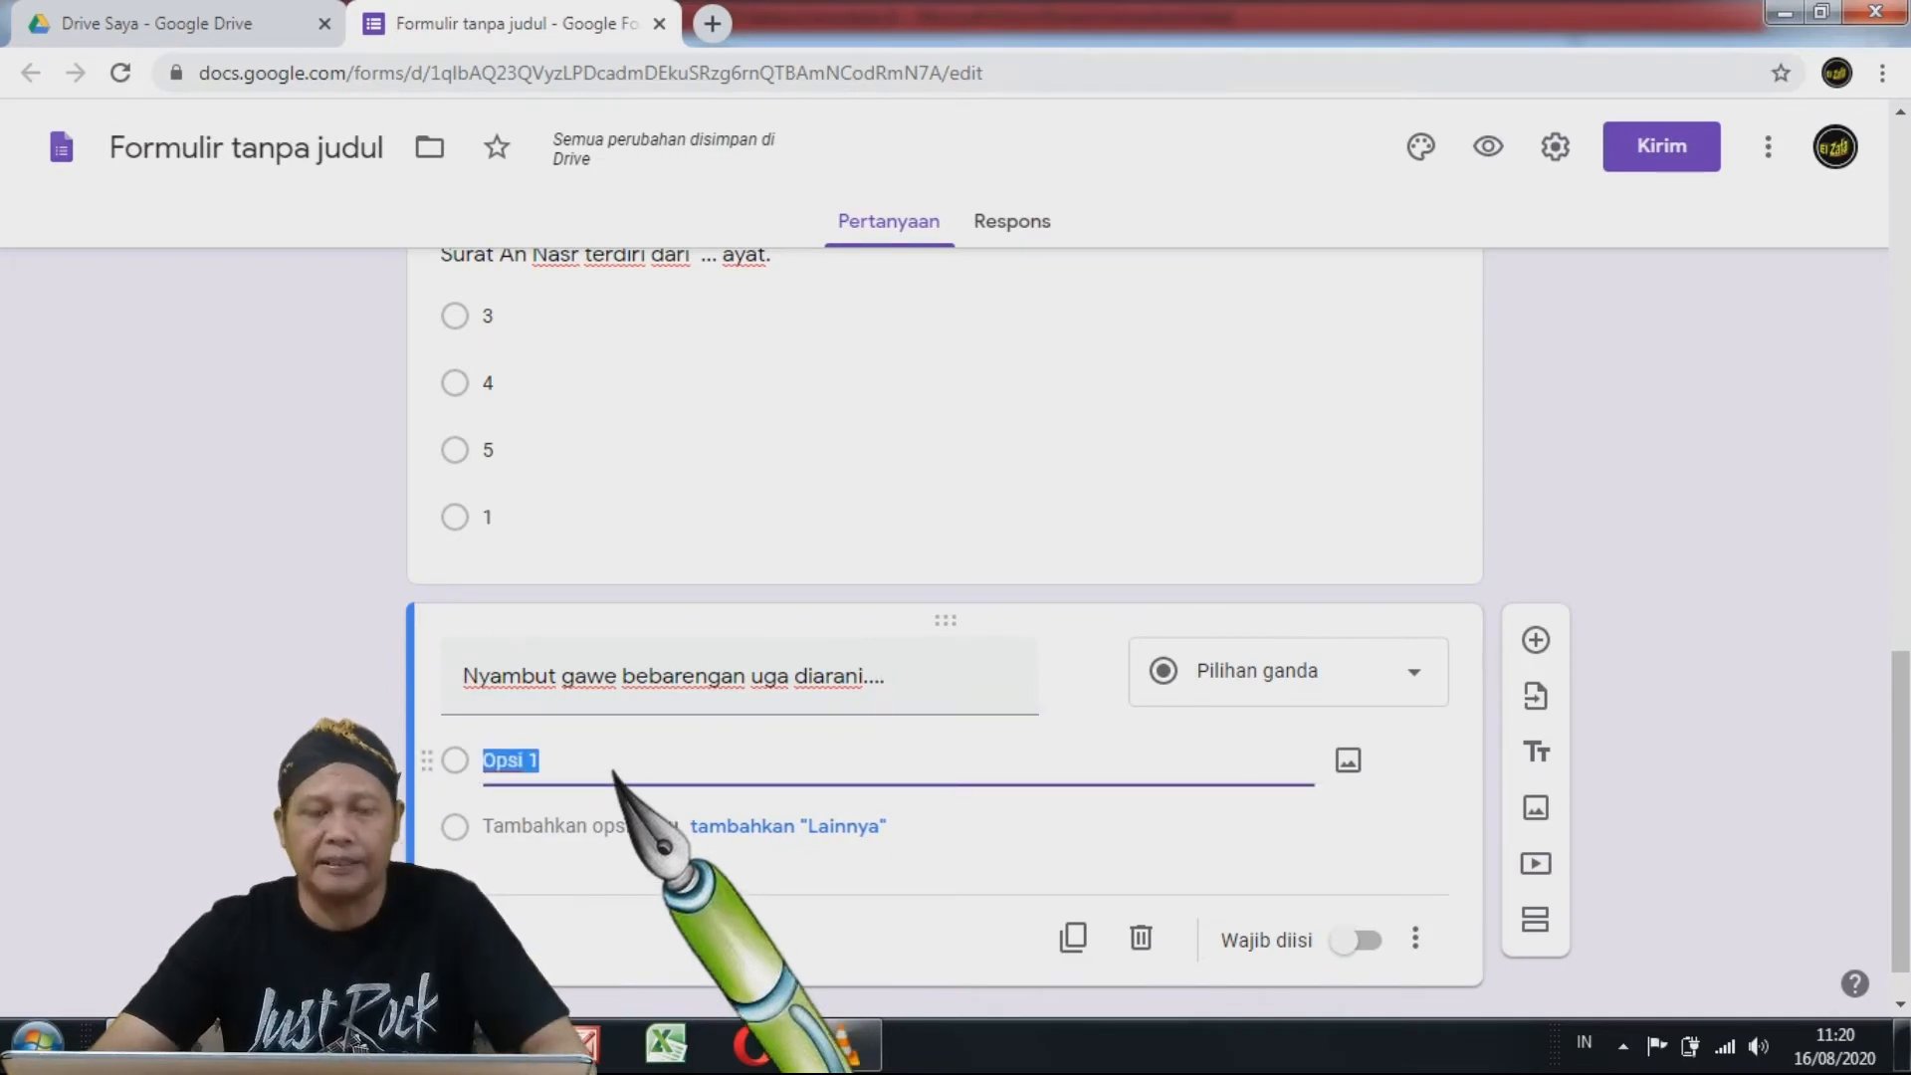
{"action": "right_click", "coordinate": [614, 771]}
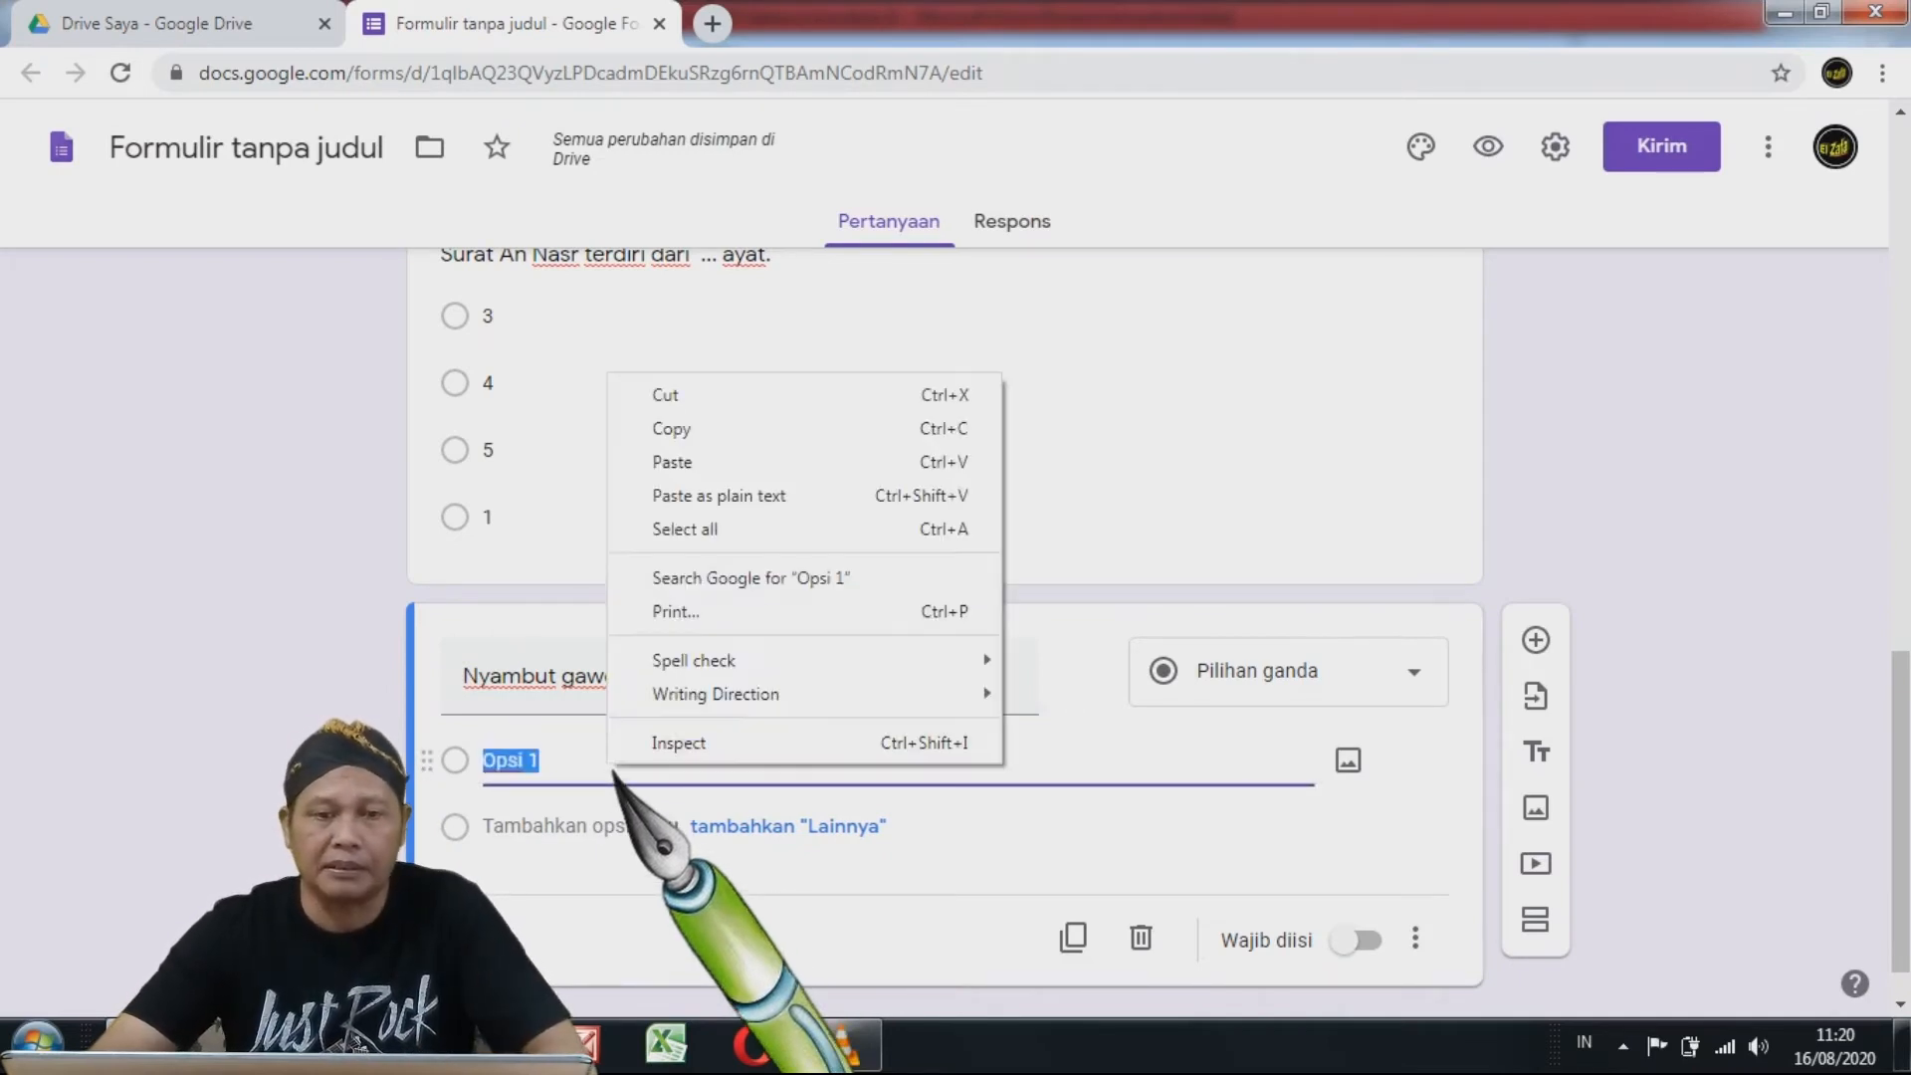
{"action": "left_click", "coordinate": [665, 461]}
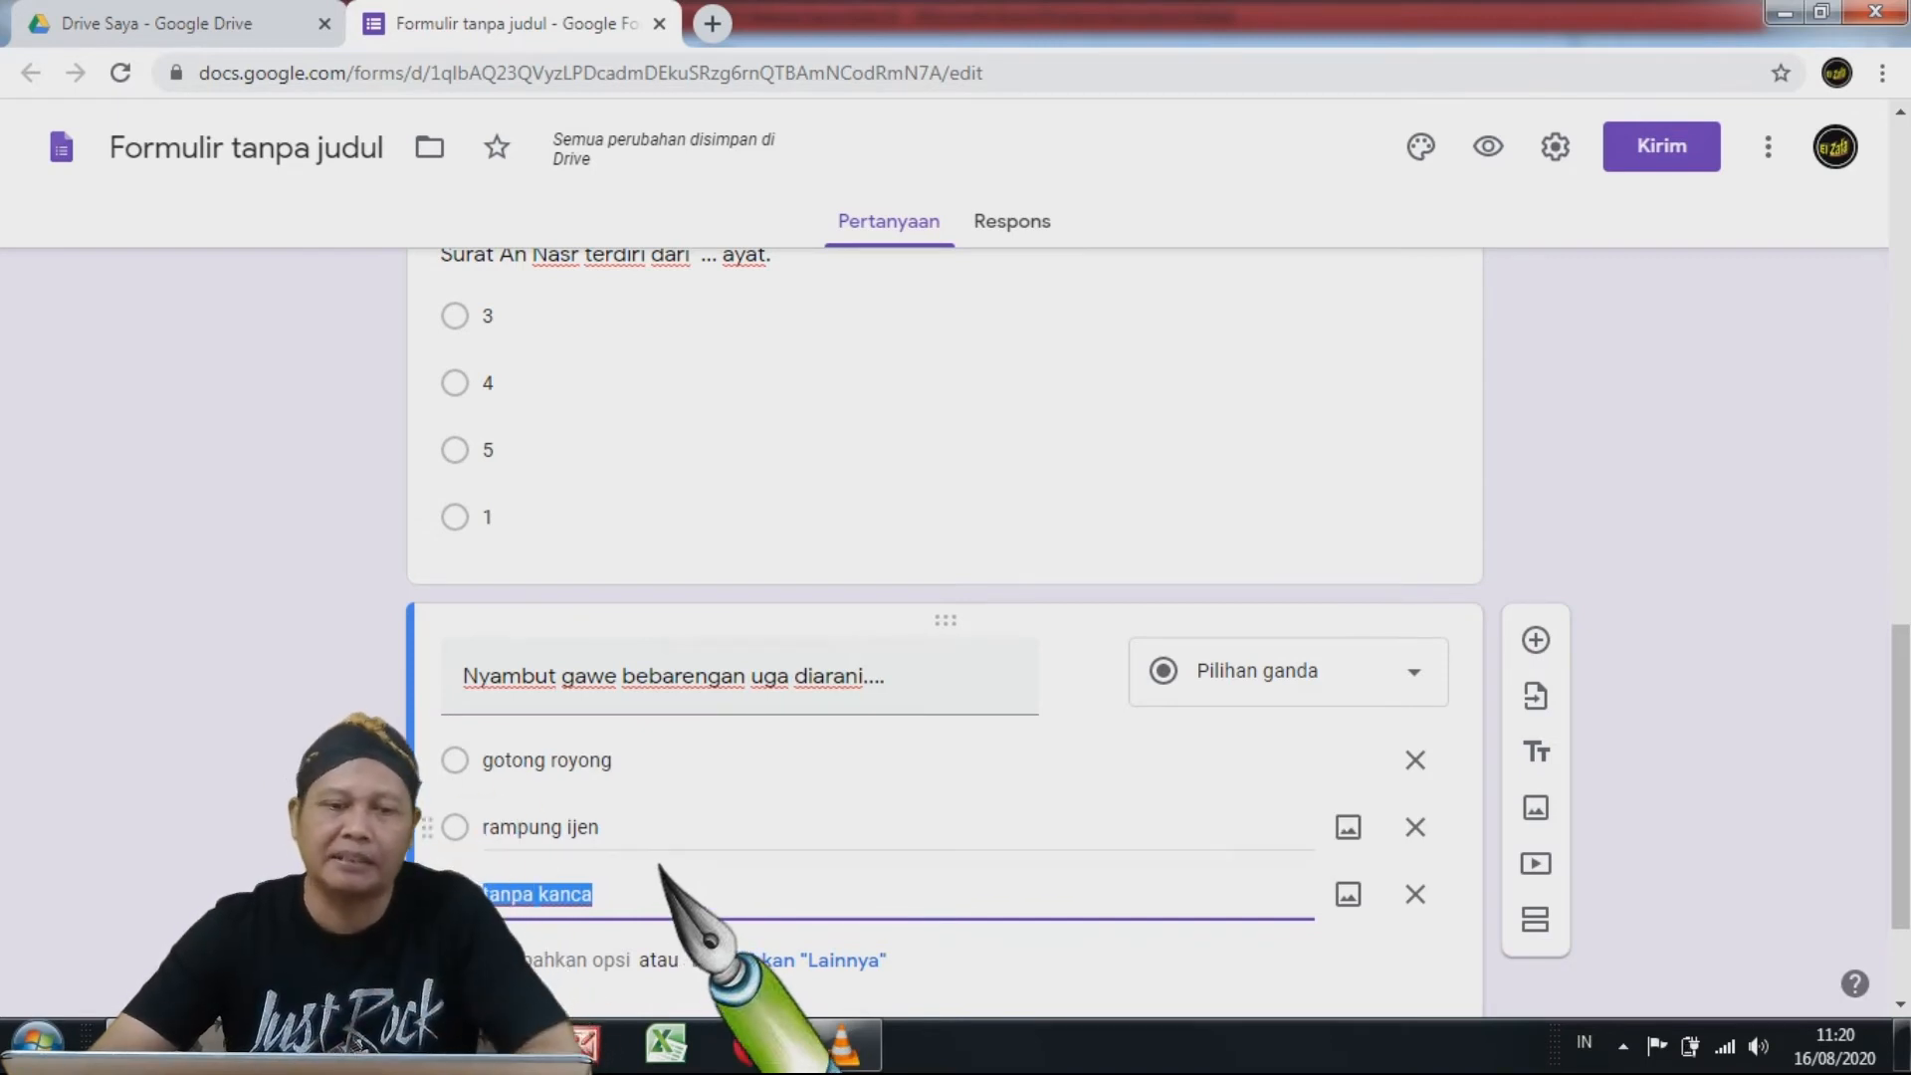
- Add another multiple-choice question with the text "Ayo kanca ngayahi karyane praja.Ngayahi tegese...." copied from the Word document
{"action": "scroll", "coordinate": [647, 876], "scroll_direction": "down", "scroll_amount": 2}
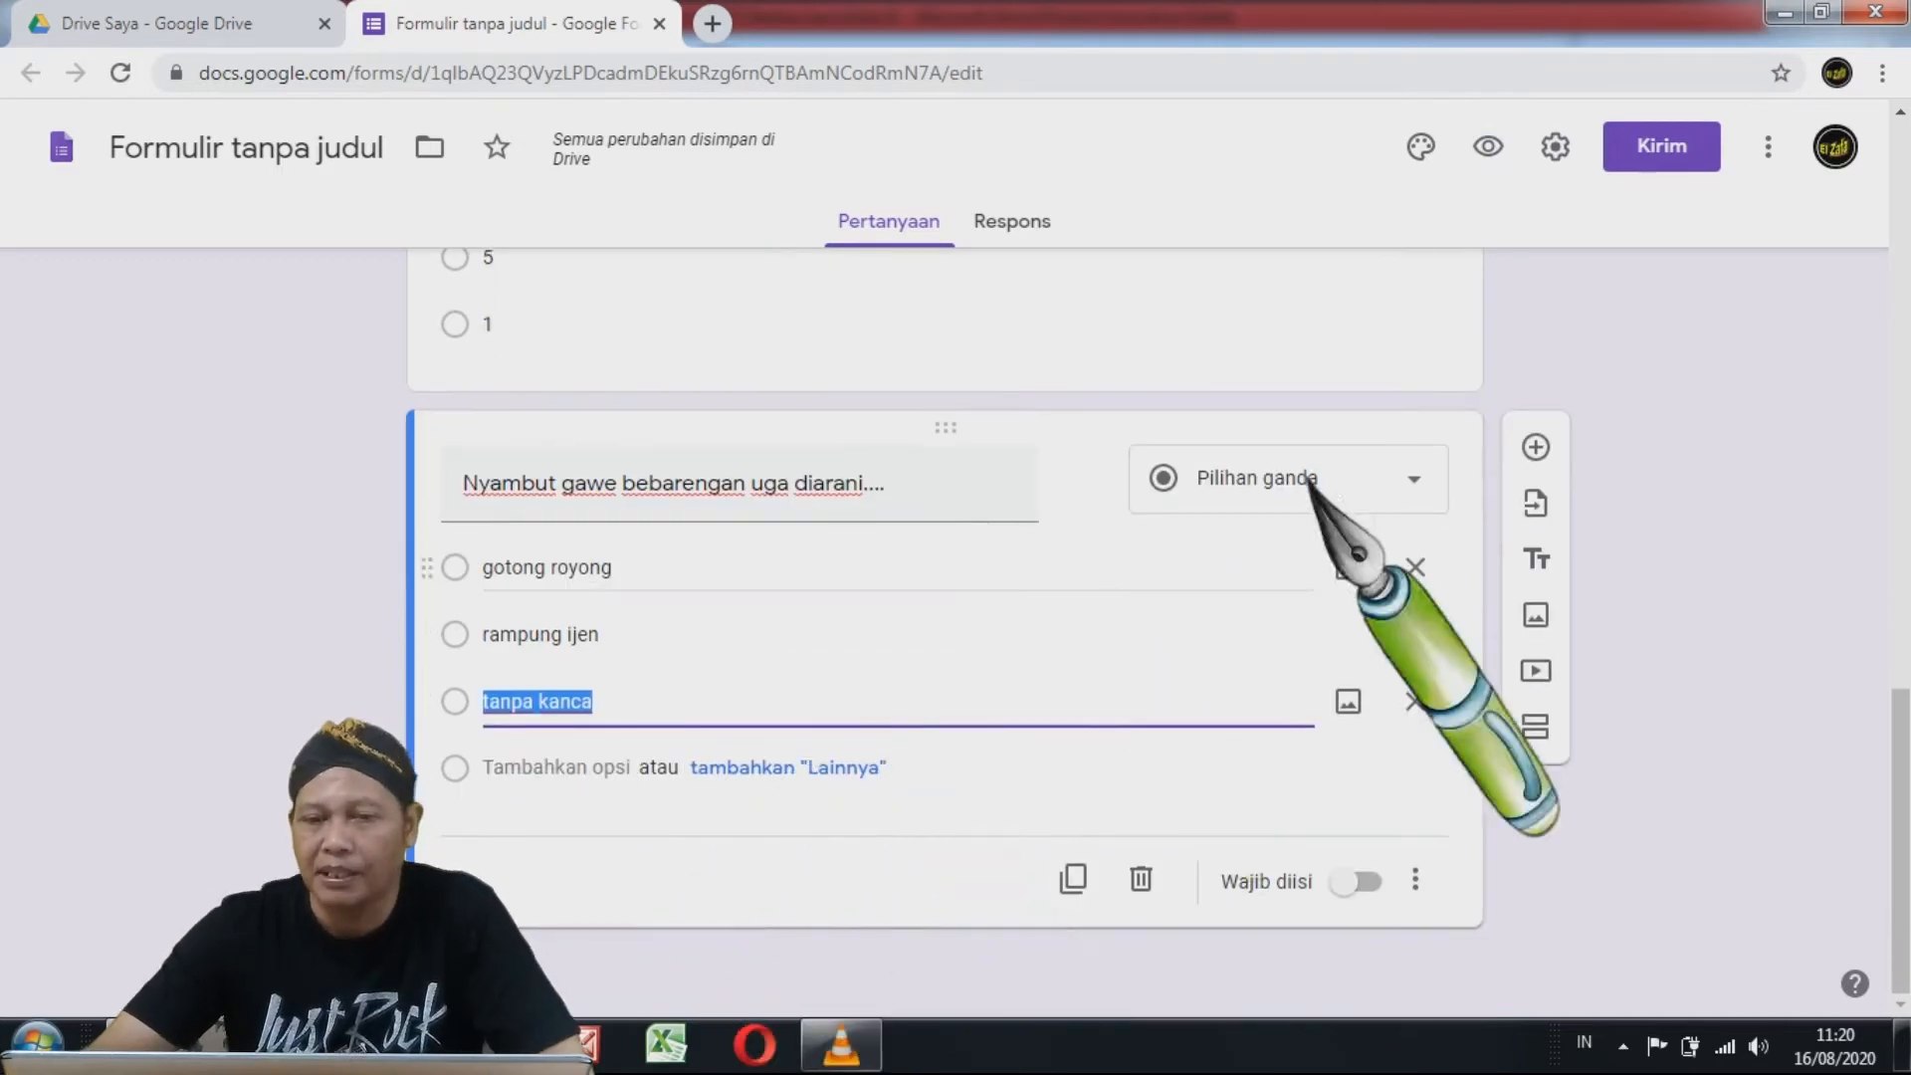
{"action": "left_click", "coordinate": [1555, 455]}
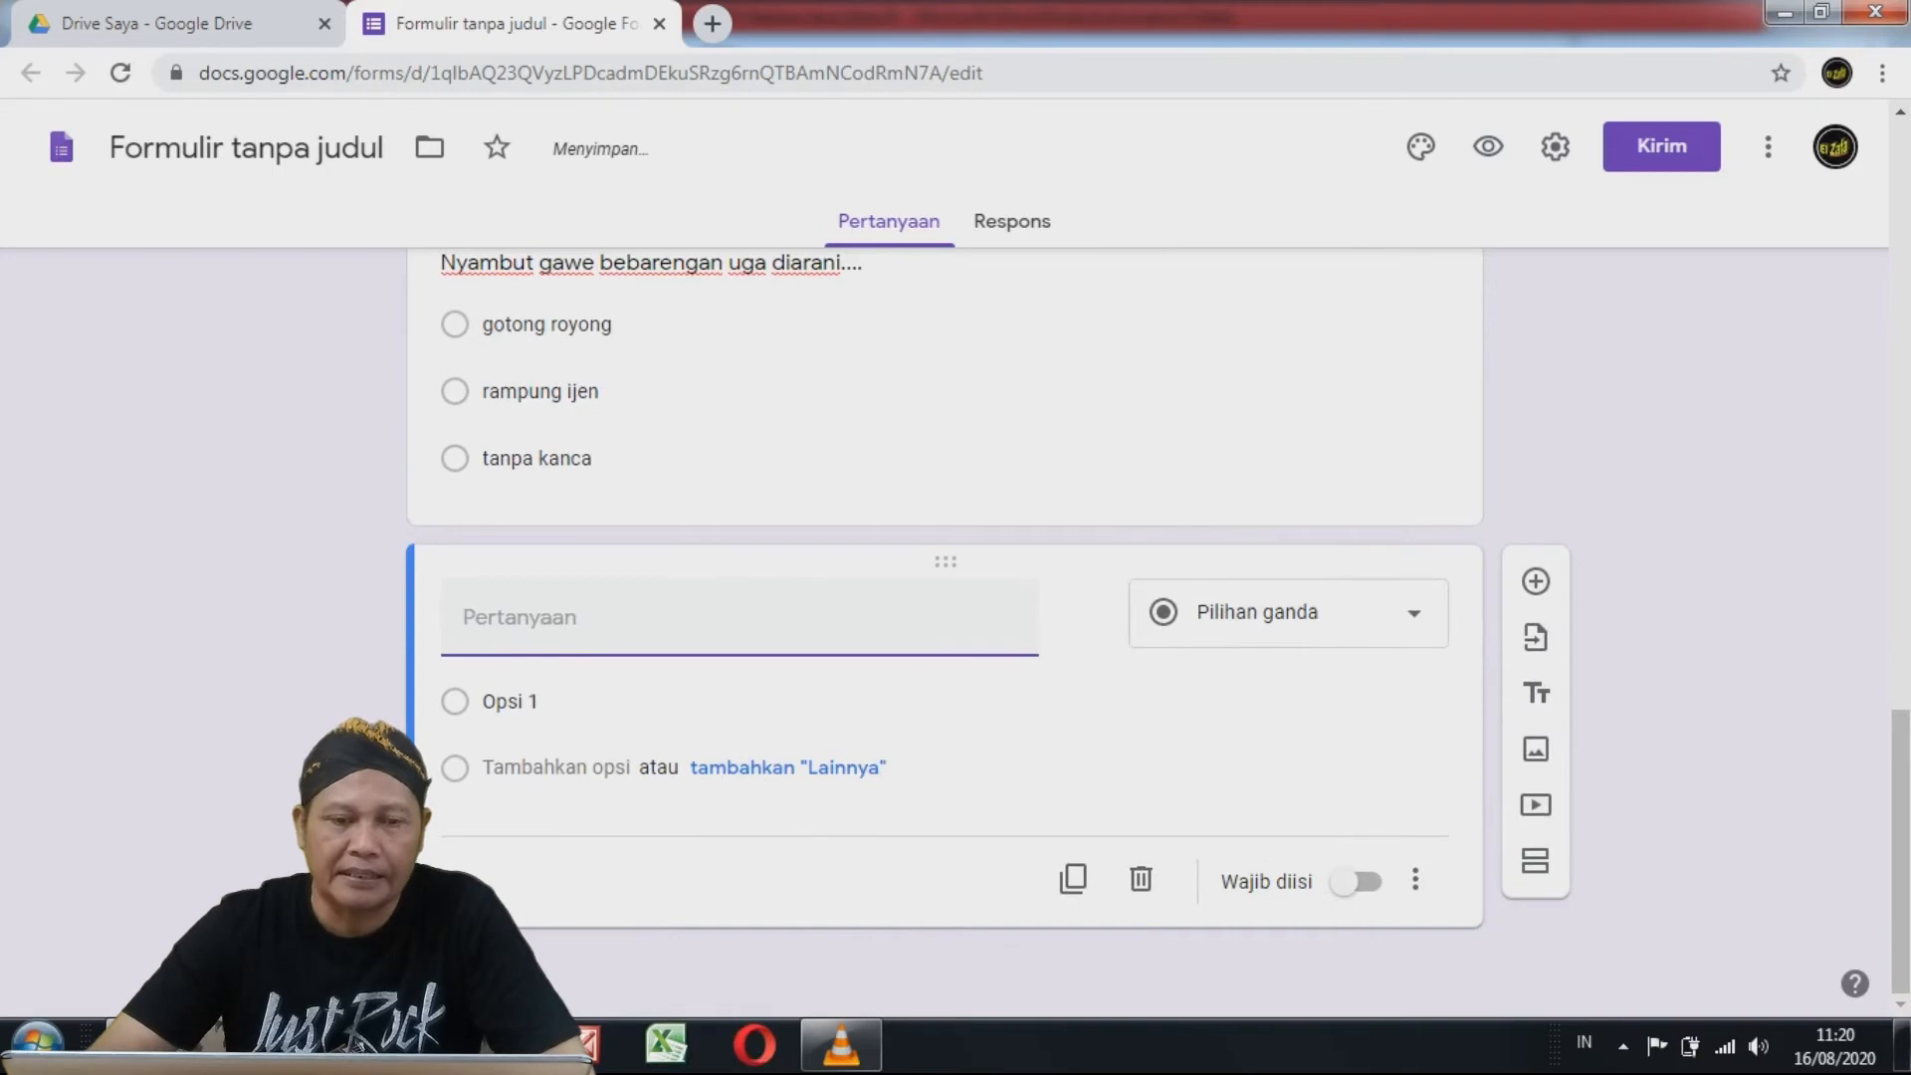
{"action": "key", "text": "alt+Tab"}
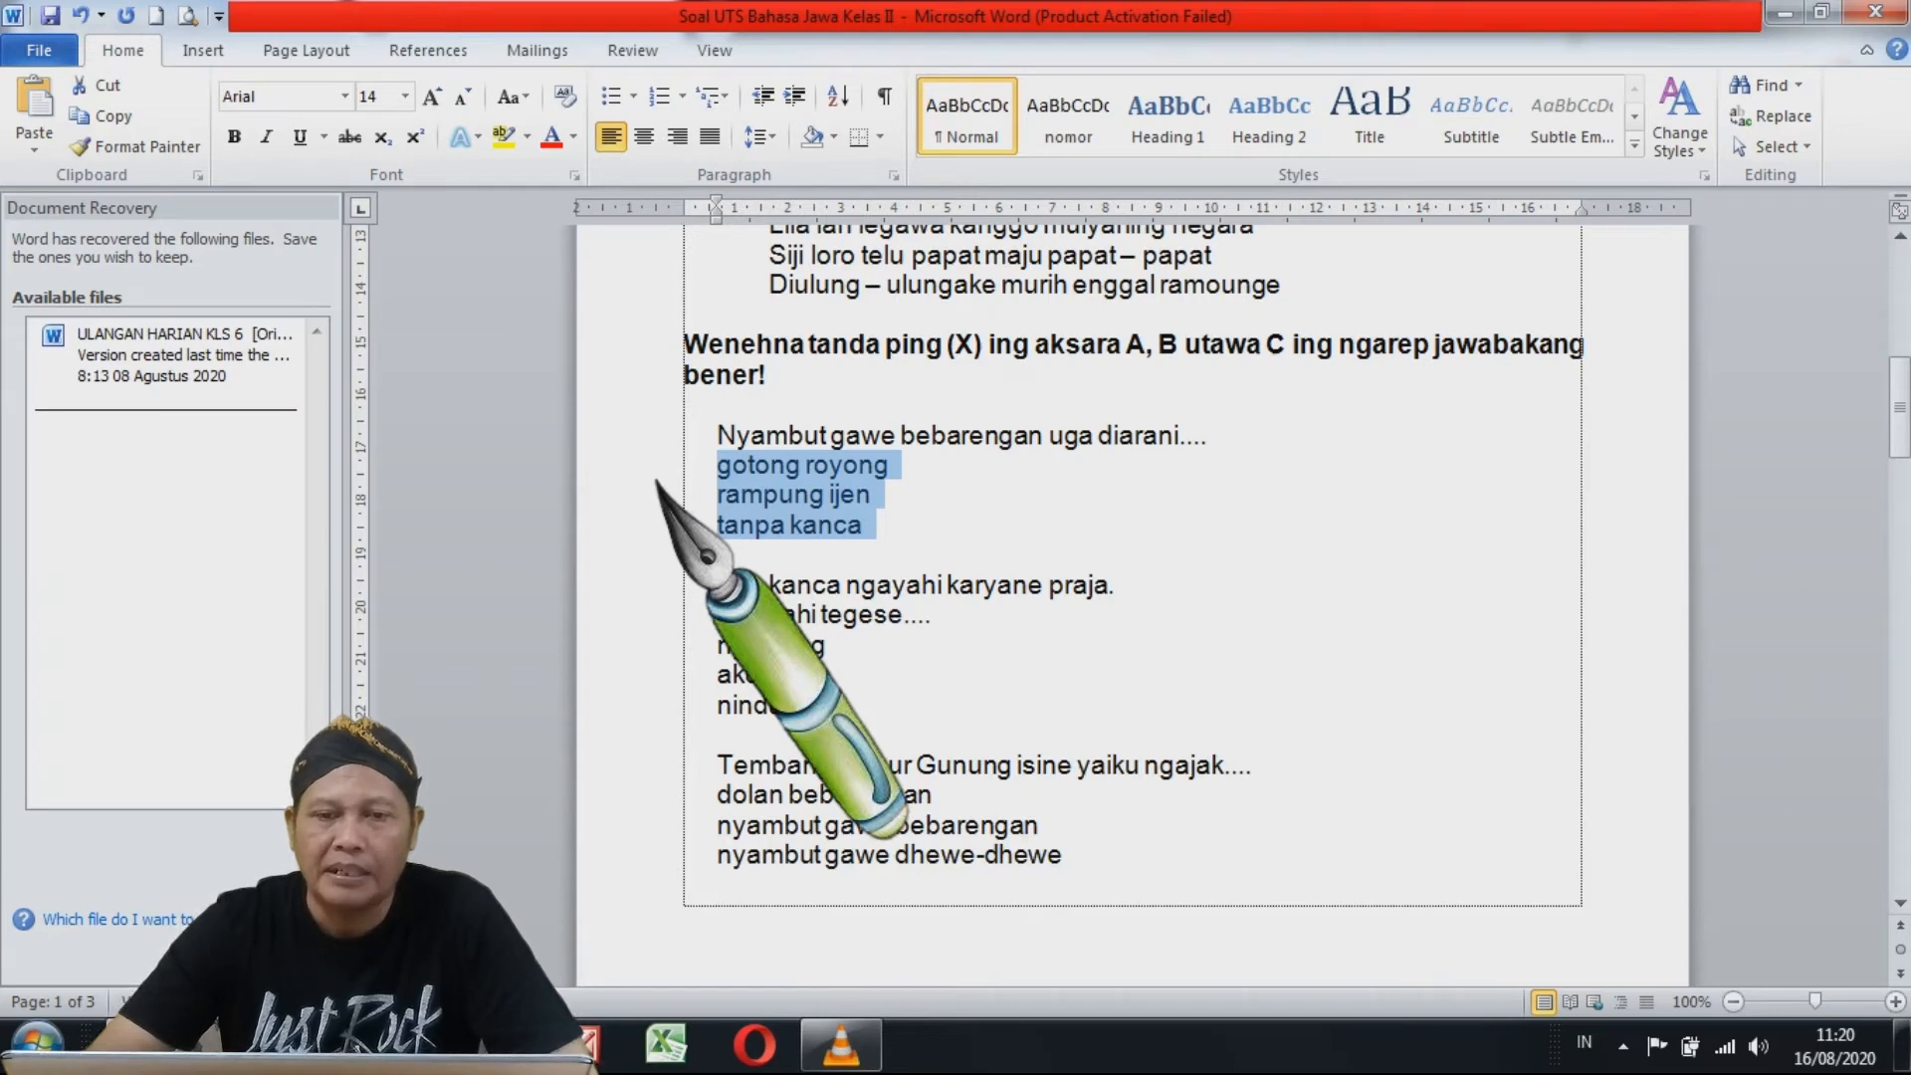
{"action": "left_click", "coordinate": [661, 593]}
{"action": "left_click_drag", "start_coordinate": [661, 597], "coordinate": [661, 613]}
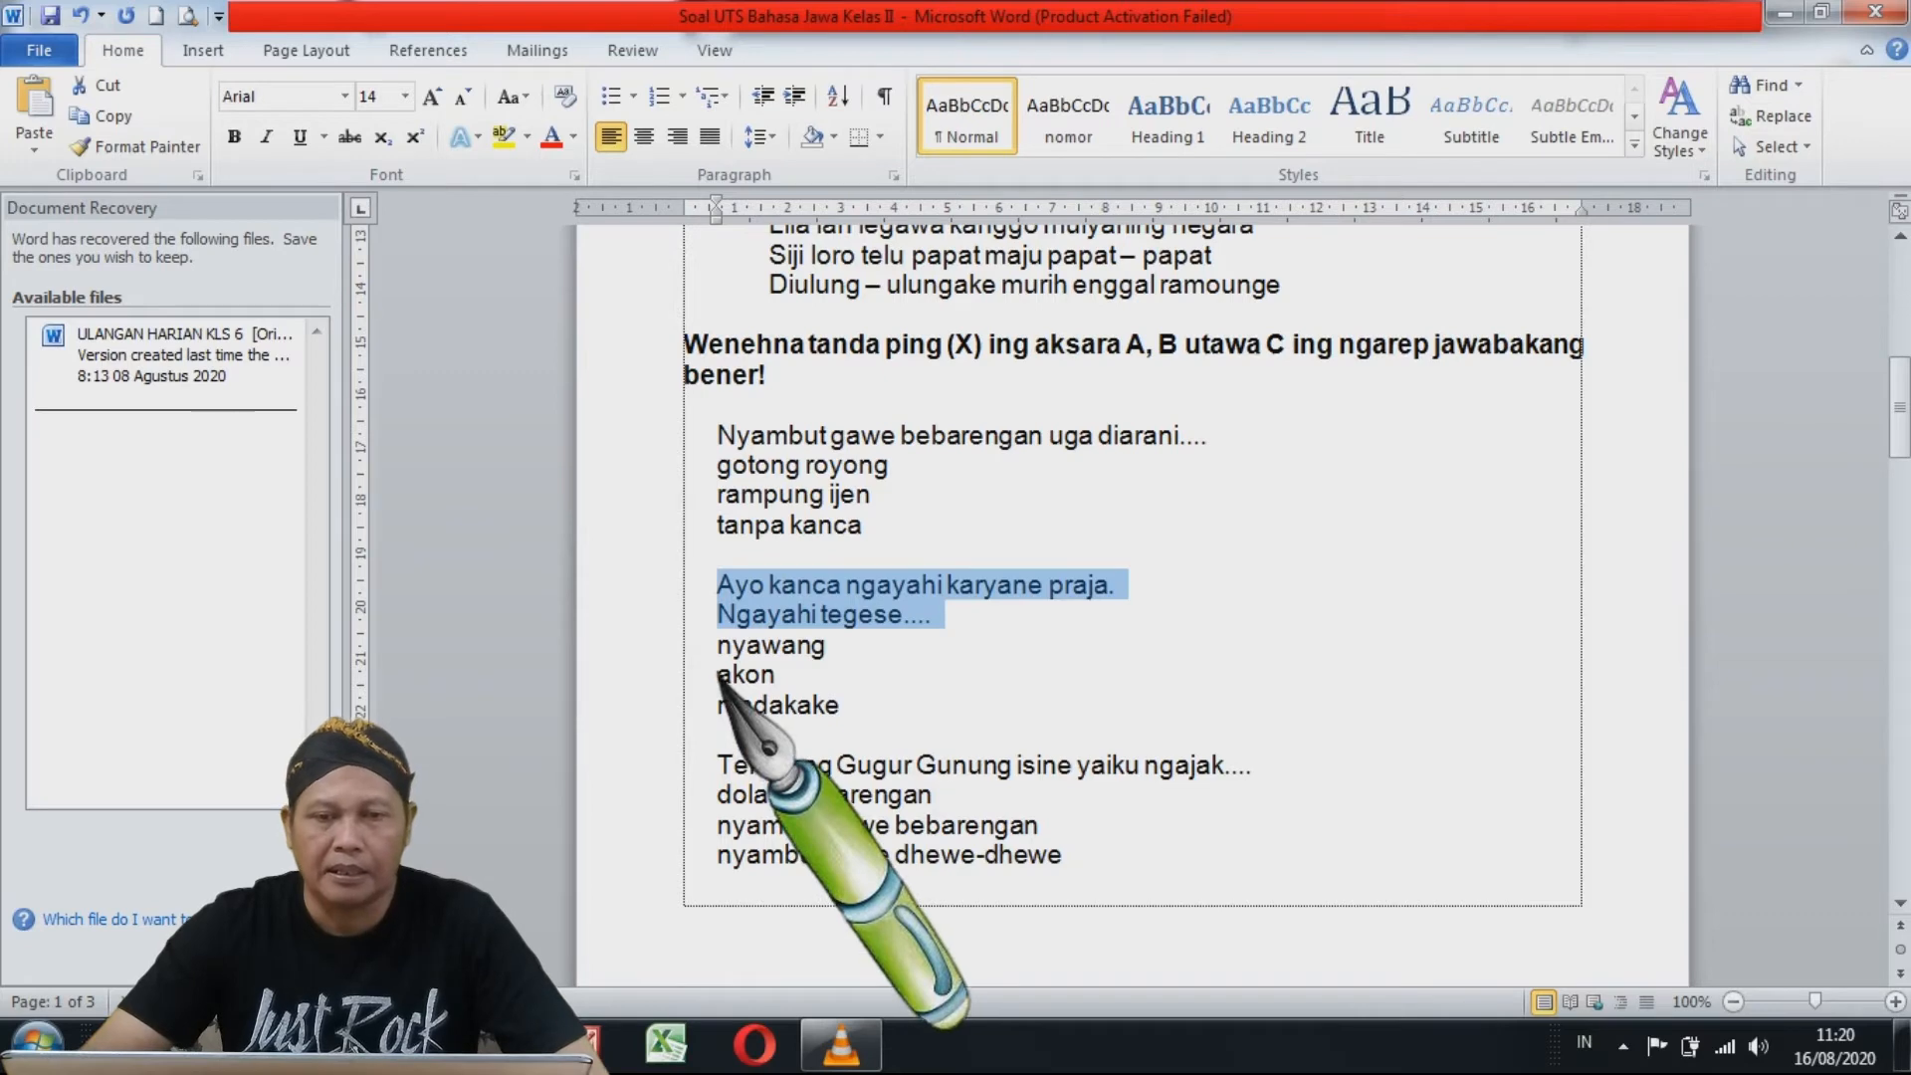
- Copy nyawang, akon and nindakake from Word into the "Ayo kanca ngayahi karyane praja" question in Google Forms as its answer options
{"action": "left_click_drag", "start_coordinate": [649, 644], "coordinate": [638, 704]}
{"action": "key", "text": "ctrl+c"}
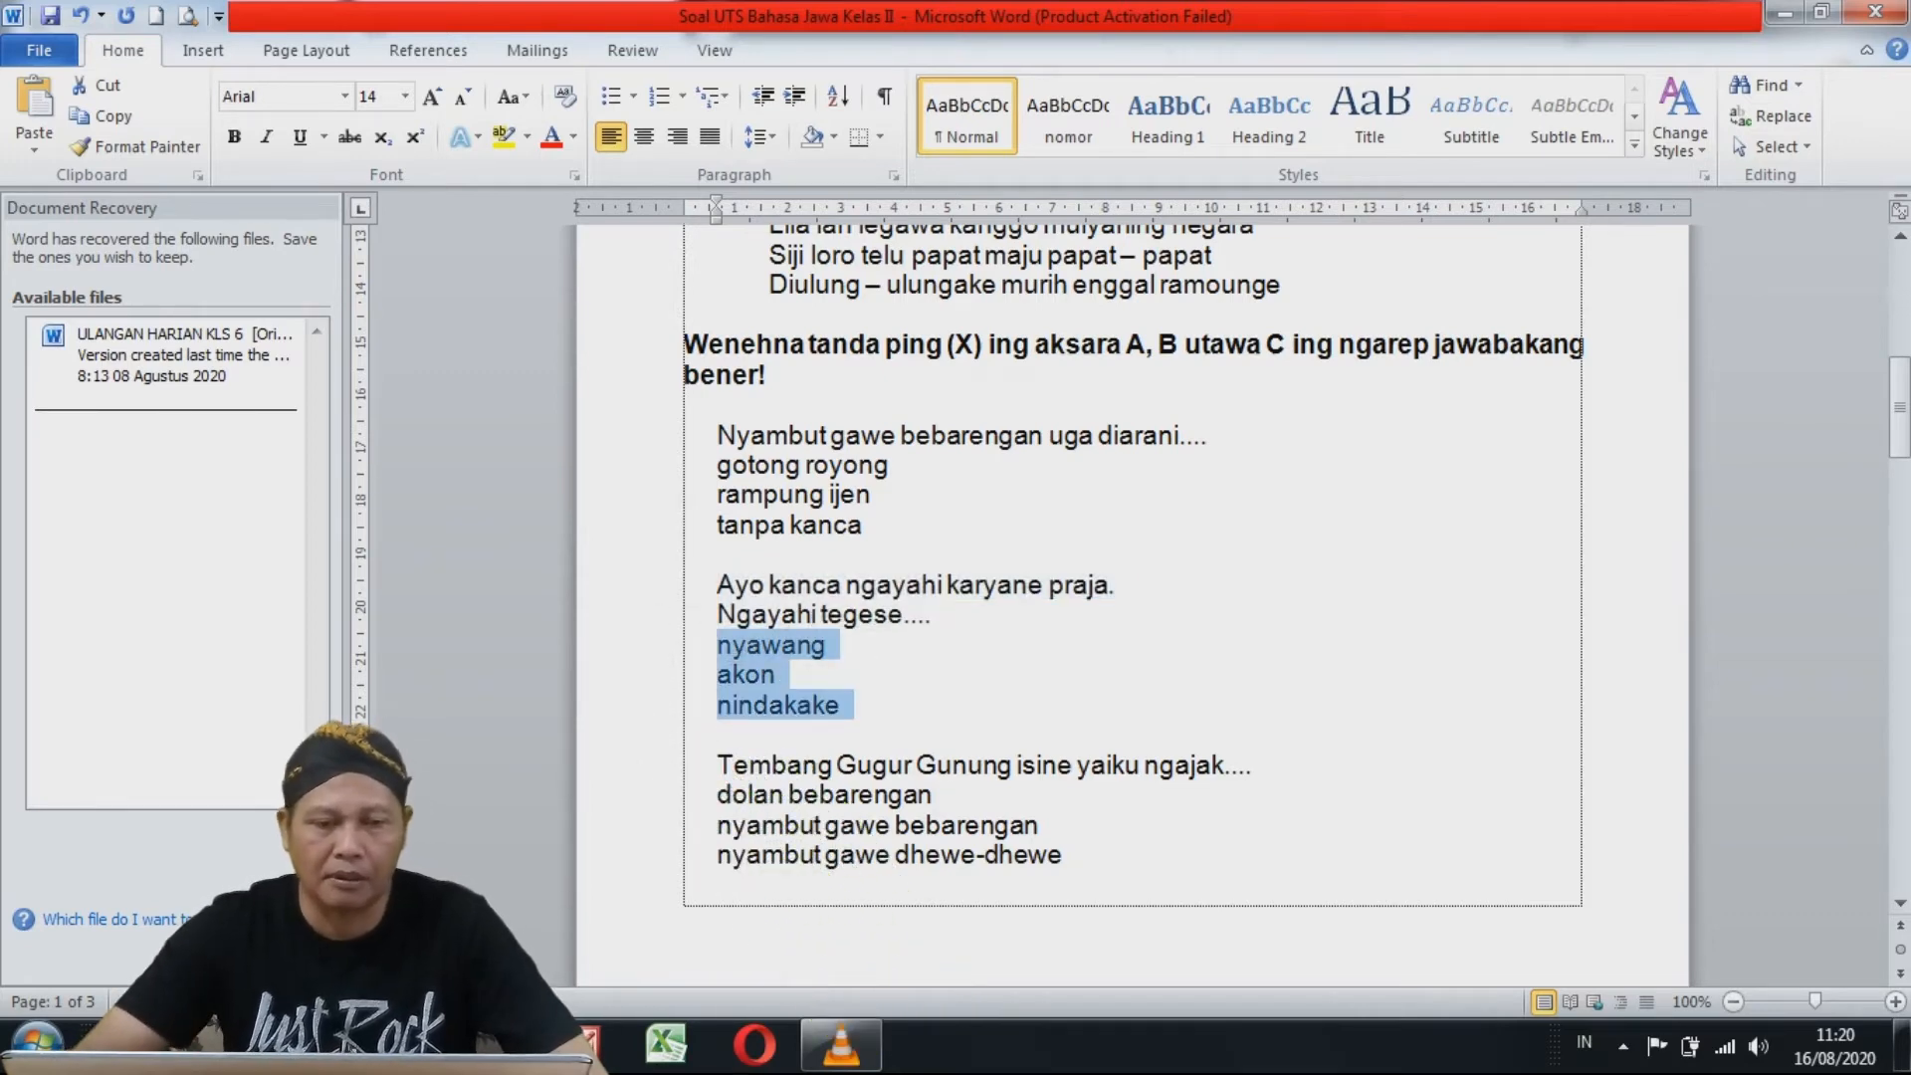
{"action": "left_click", "coordinate": [492, 1045]}
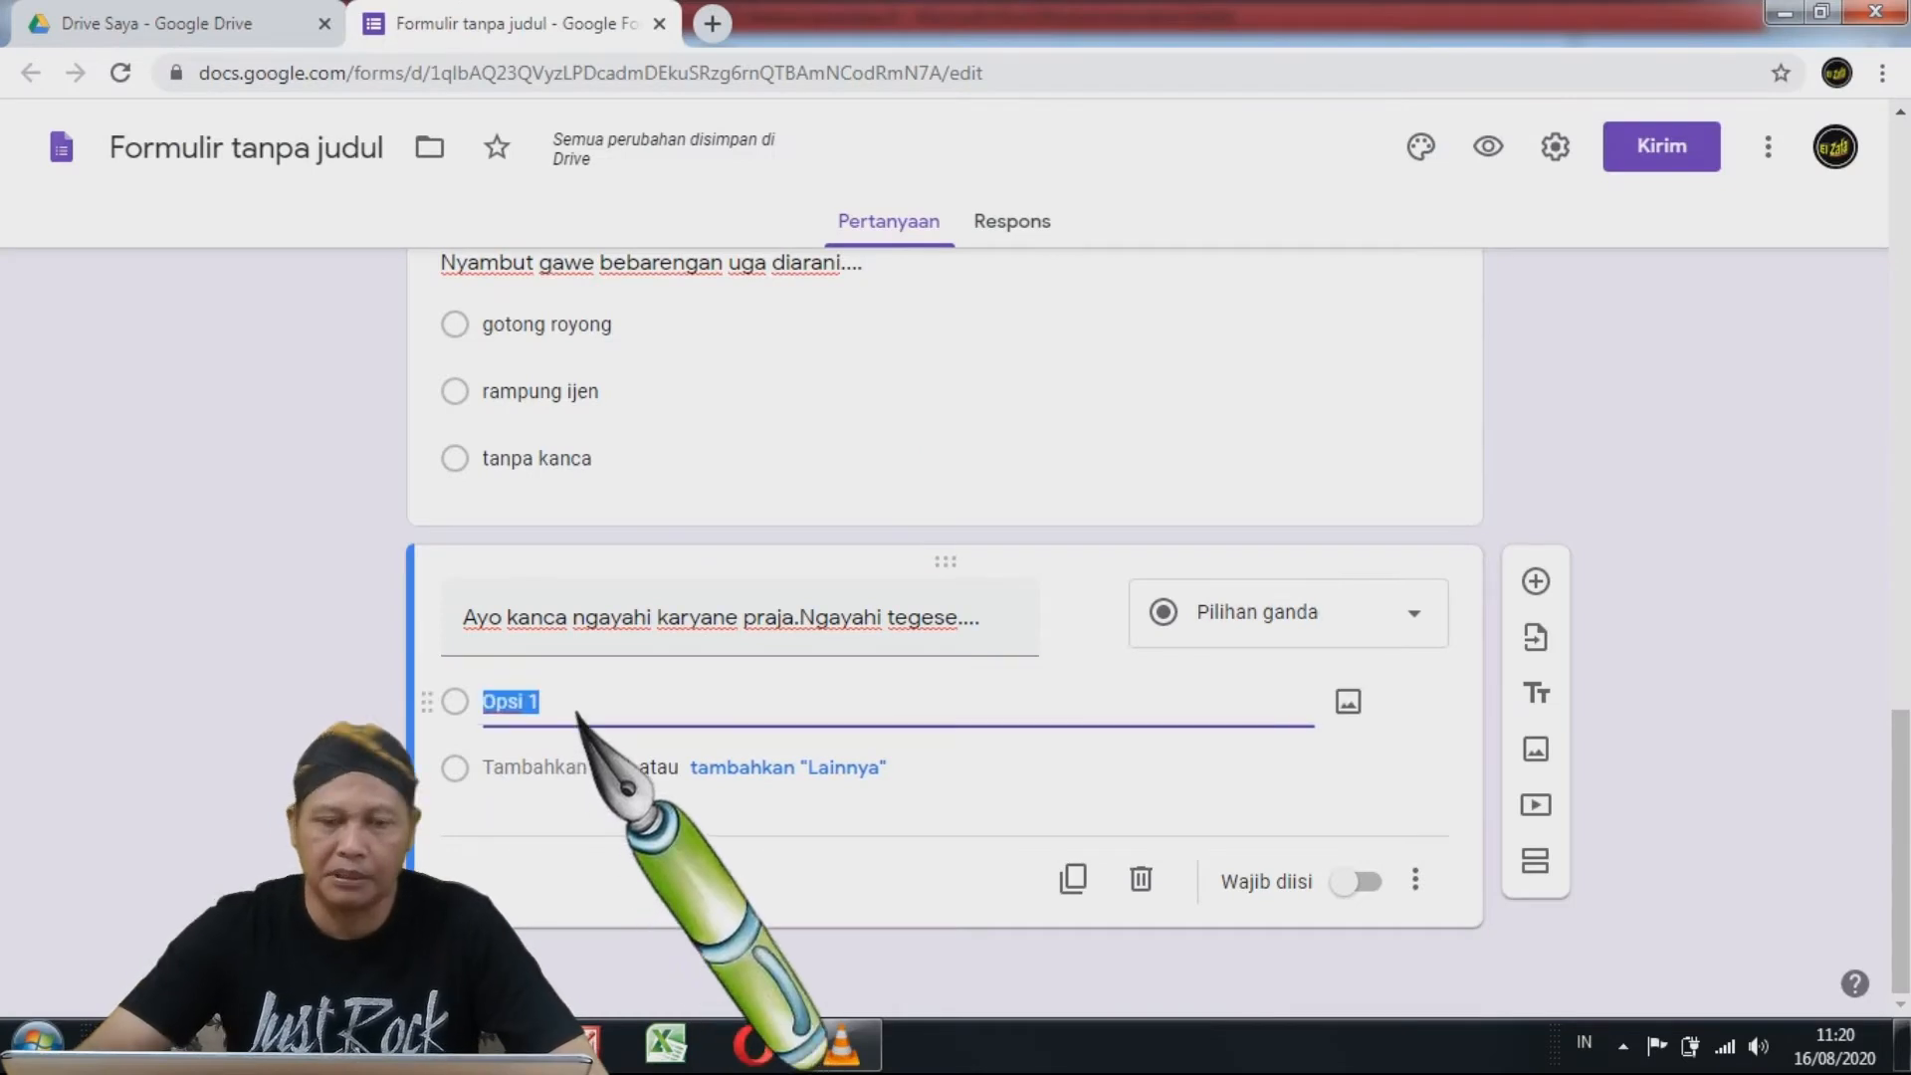
{"action": "key", "text": "ctrl+v"}
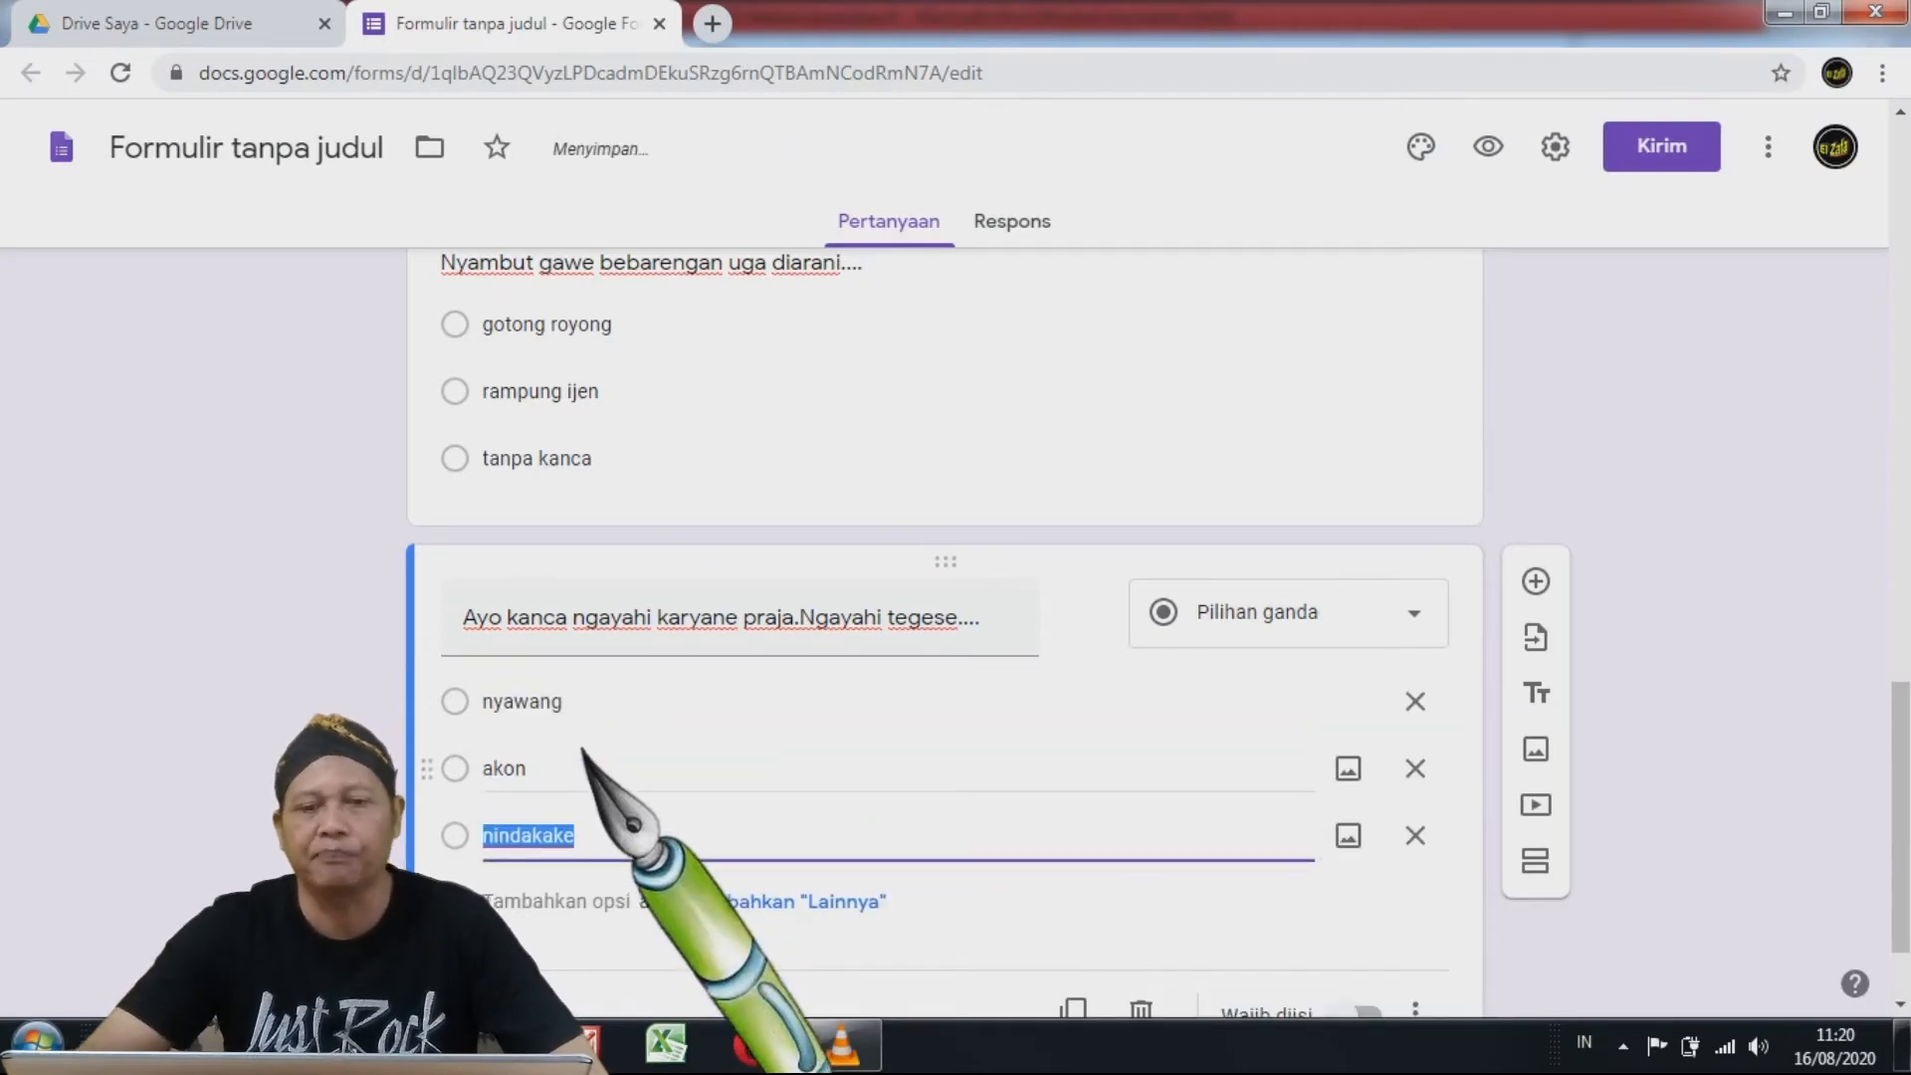
- Add another multiple-choice question with the text "Tembang Gugur Gunung isine yaiku ngajak...." copied from the Word document
{"action": "left_click", "coordinate": [1536, 447]}
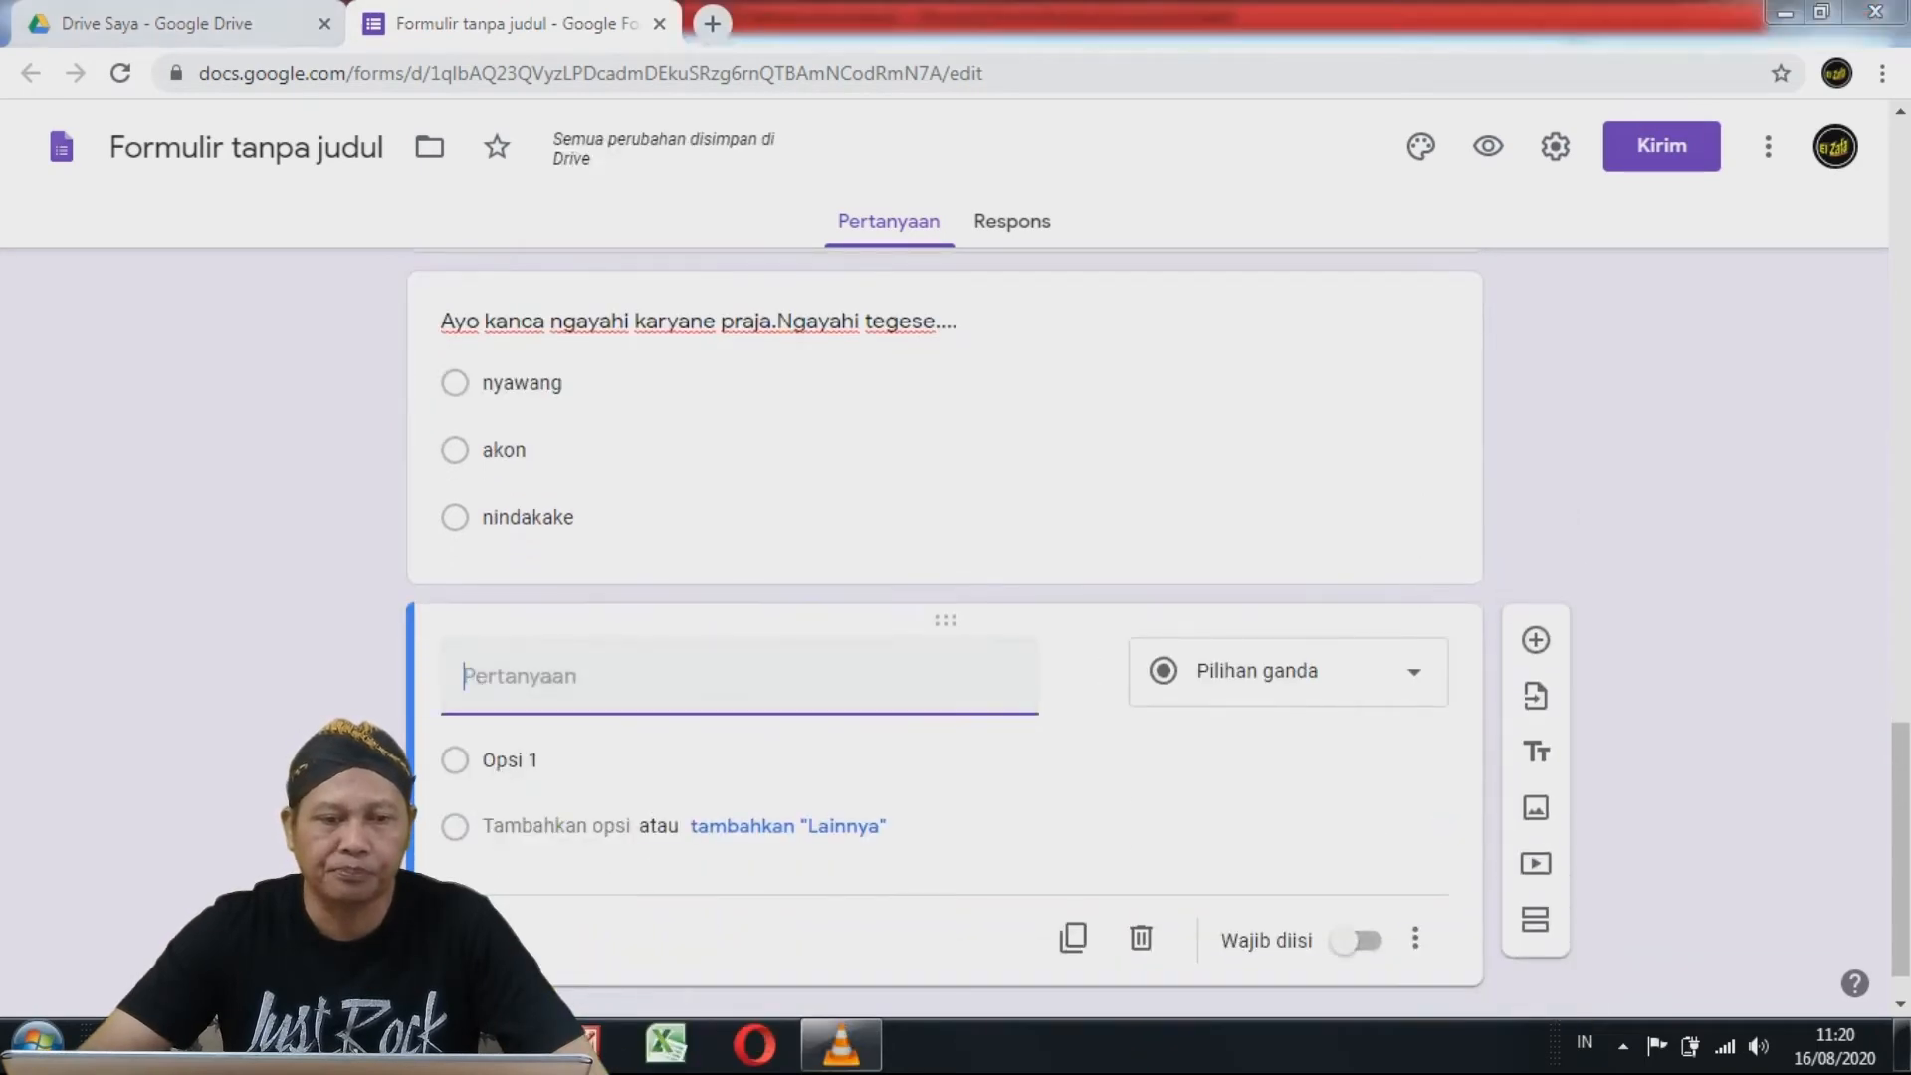
{"action": "key", "text": "alt+Tab"}
{"action": "left_click", "coordinate": [649, 767]}
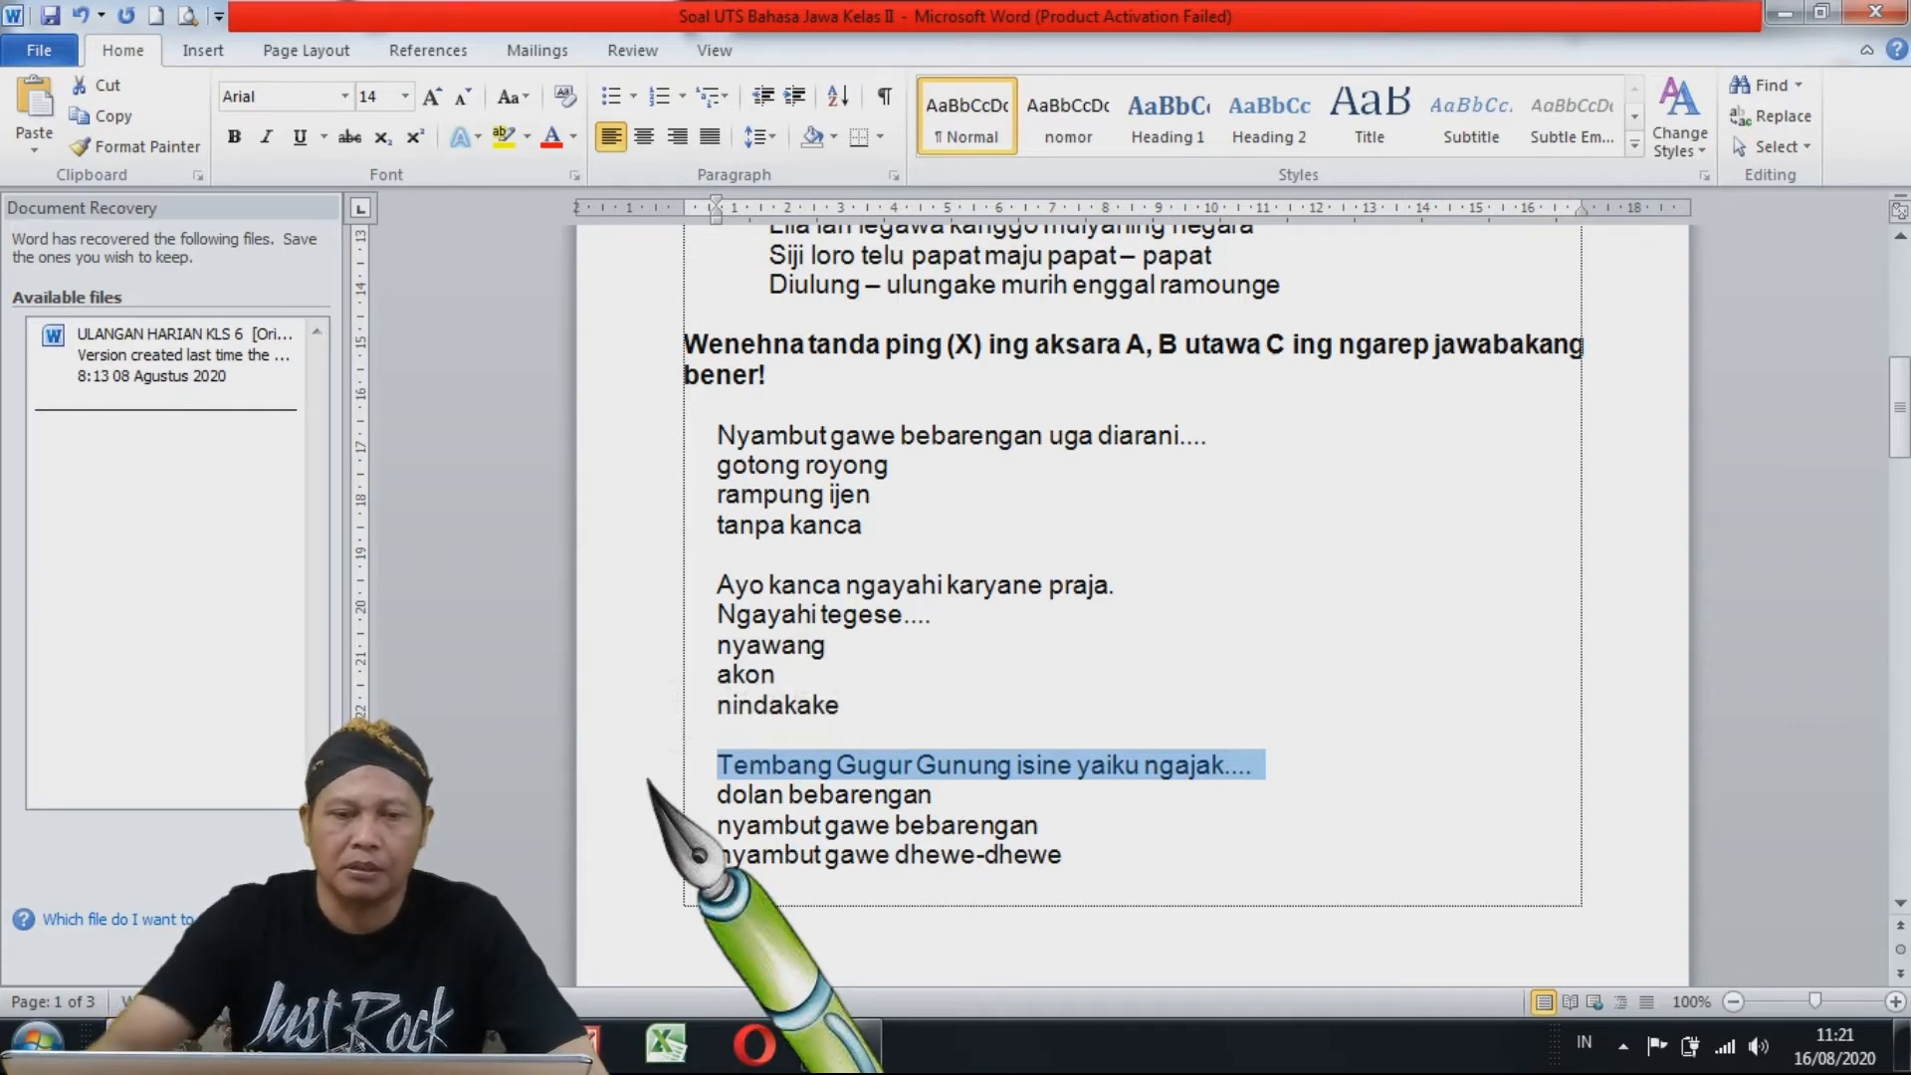
{"action": "key", "text": "alt+Tab"}
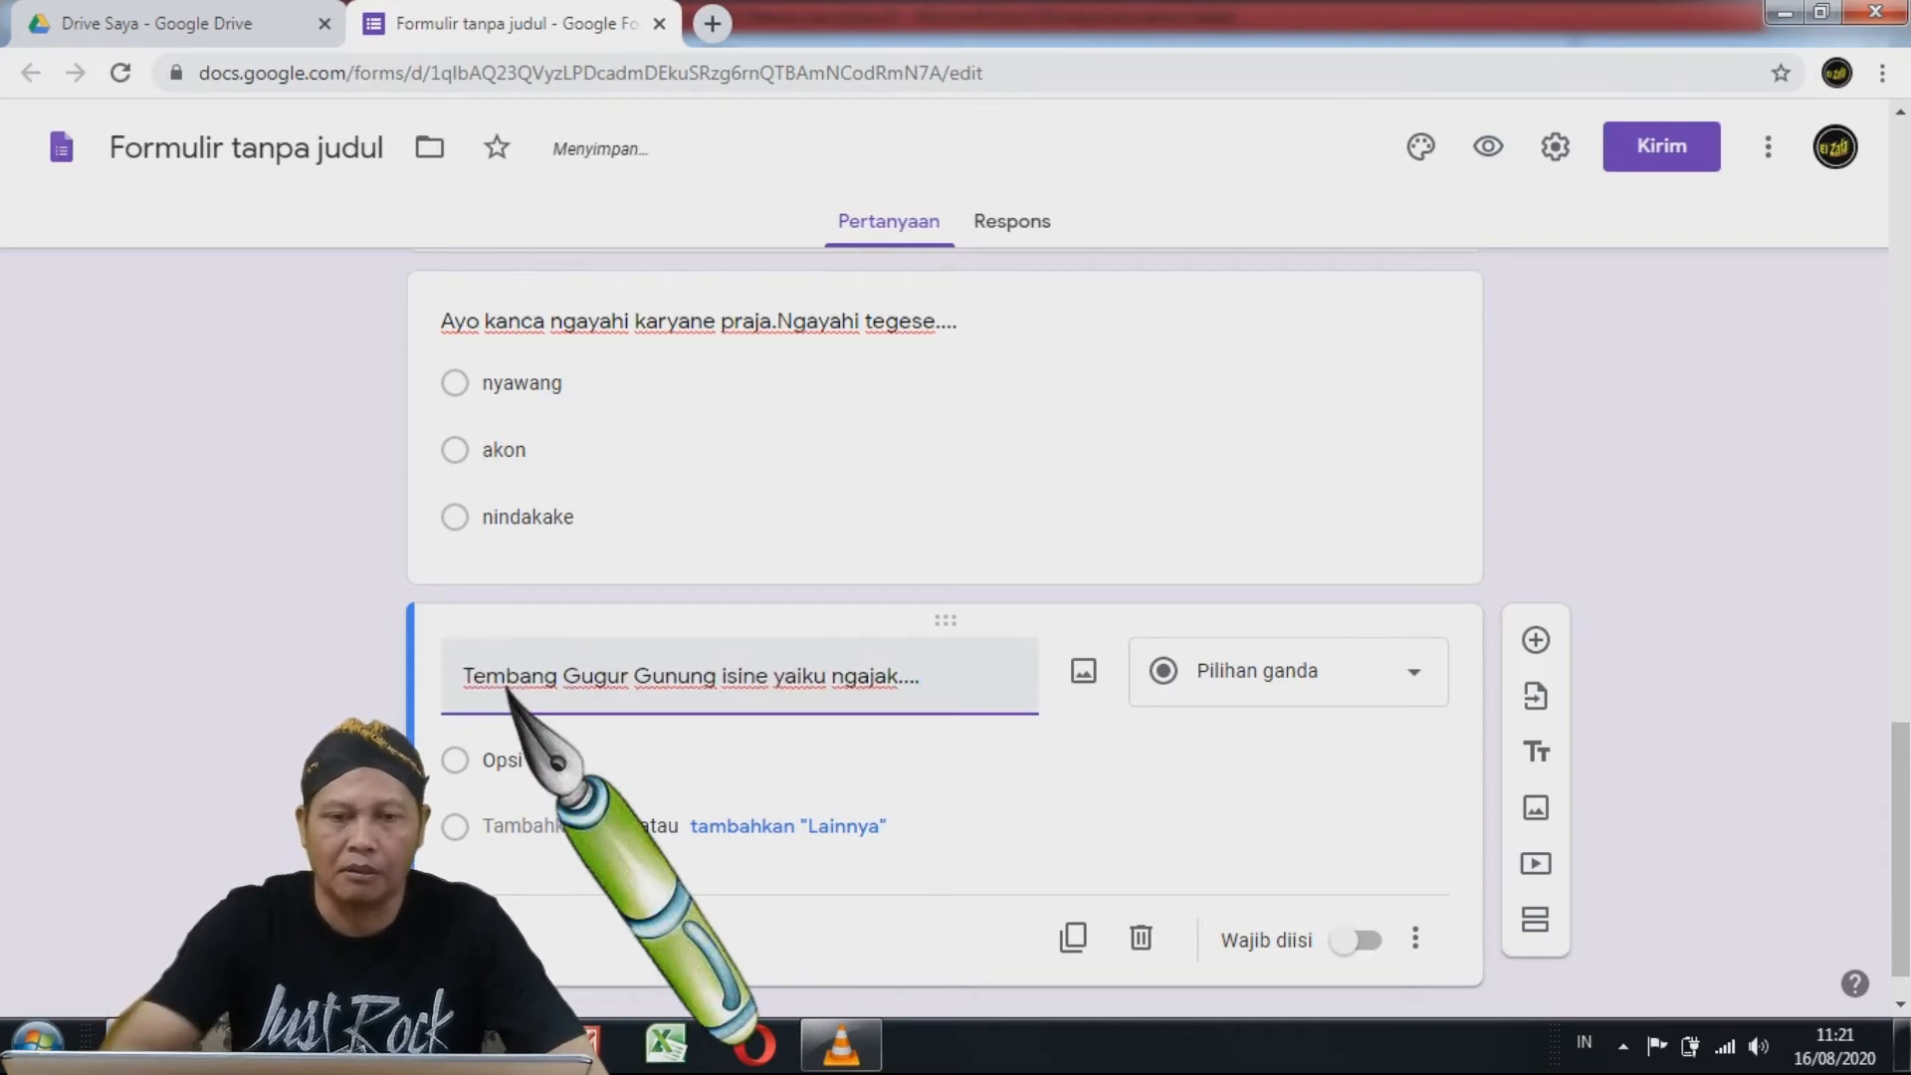
- Copy dolan bebarengan, nyambut gawe bebarengan and nyambut gawe dhewe-dhewe from Word into the "Tembang Gugur Gunung" question in Google Forms as its answer options
{"action": "key", "text": "alt+Tab"}
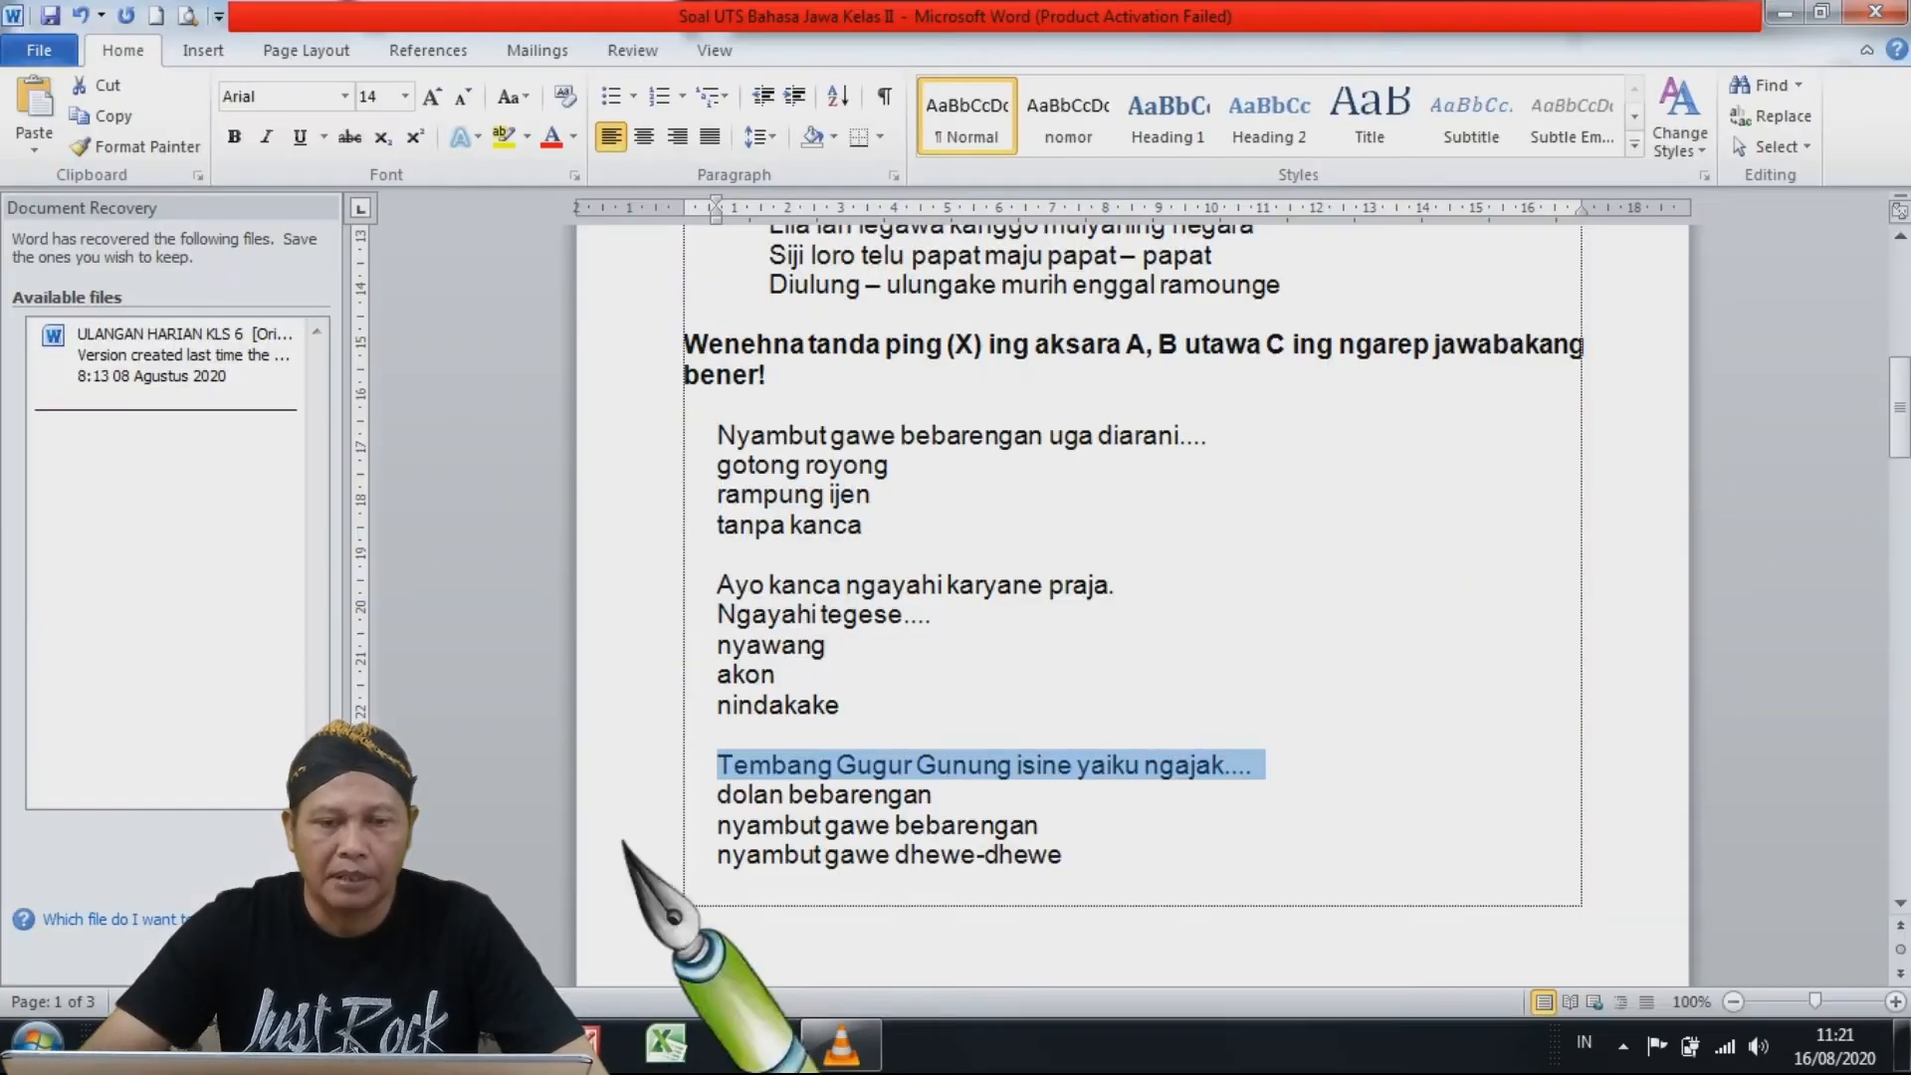
{"action": "left_click_drag", "start_coordinate": [662, 794], "coordinate": [659, 868]}
{"action": "key", "text": "ctrl+c"}
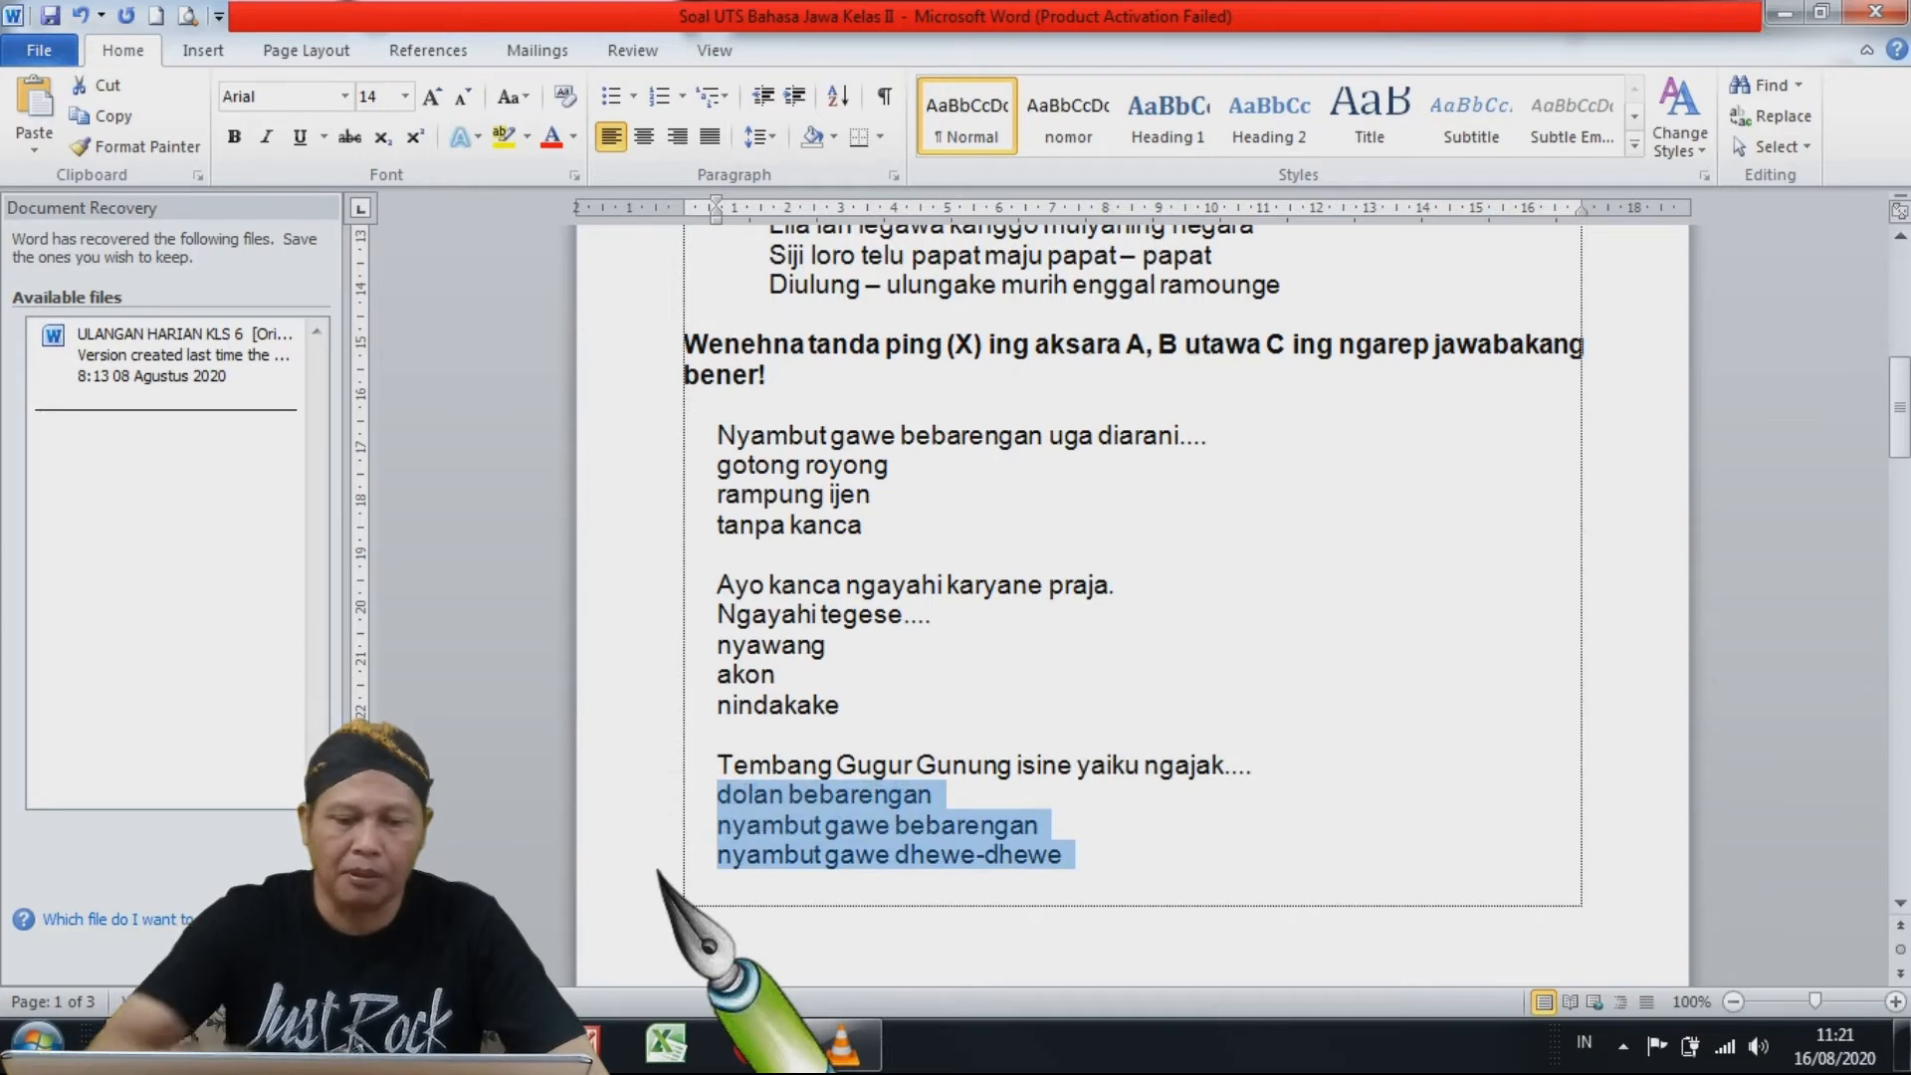
{"action": "key", "text": "alt+Tab"}
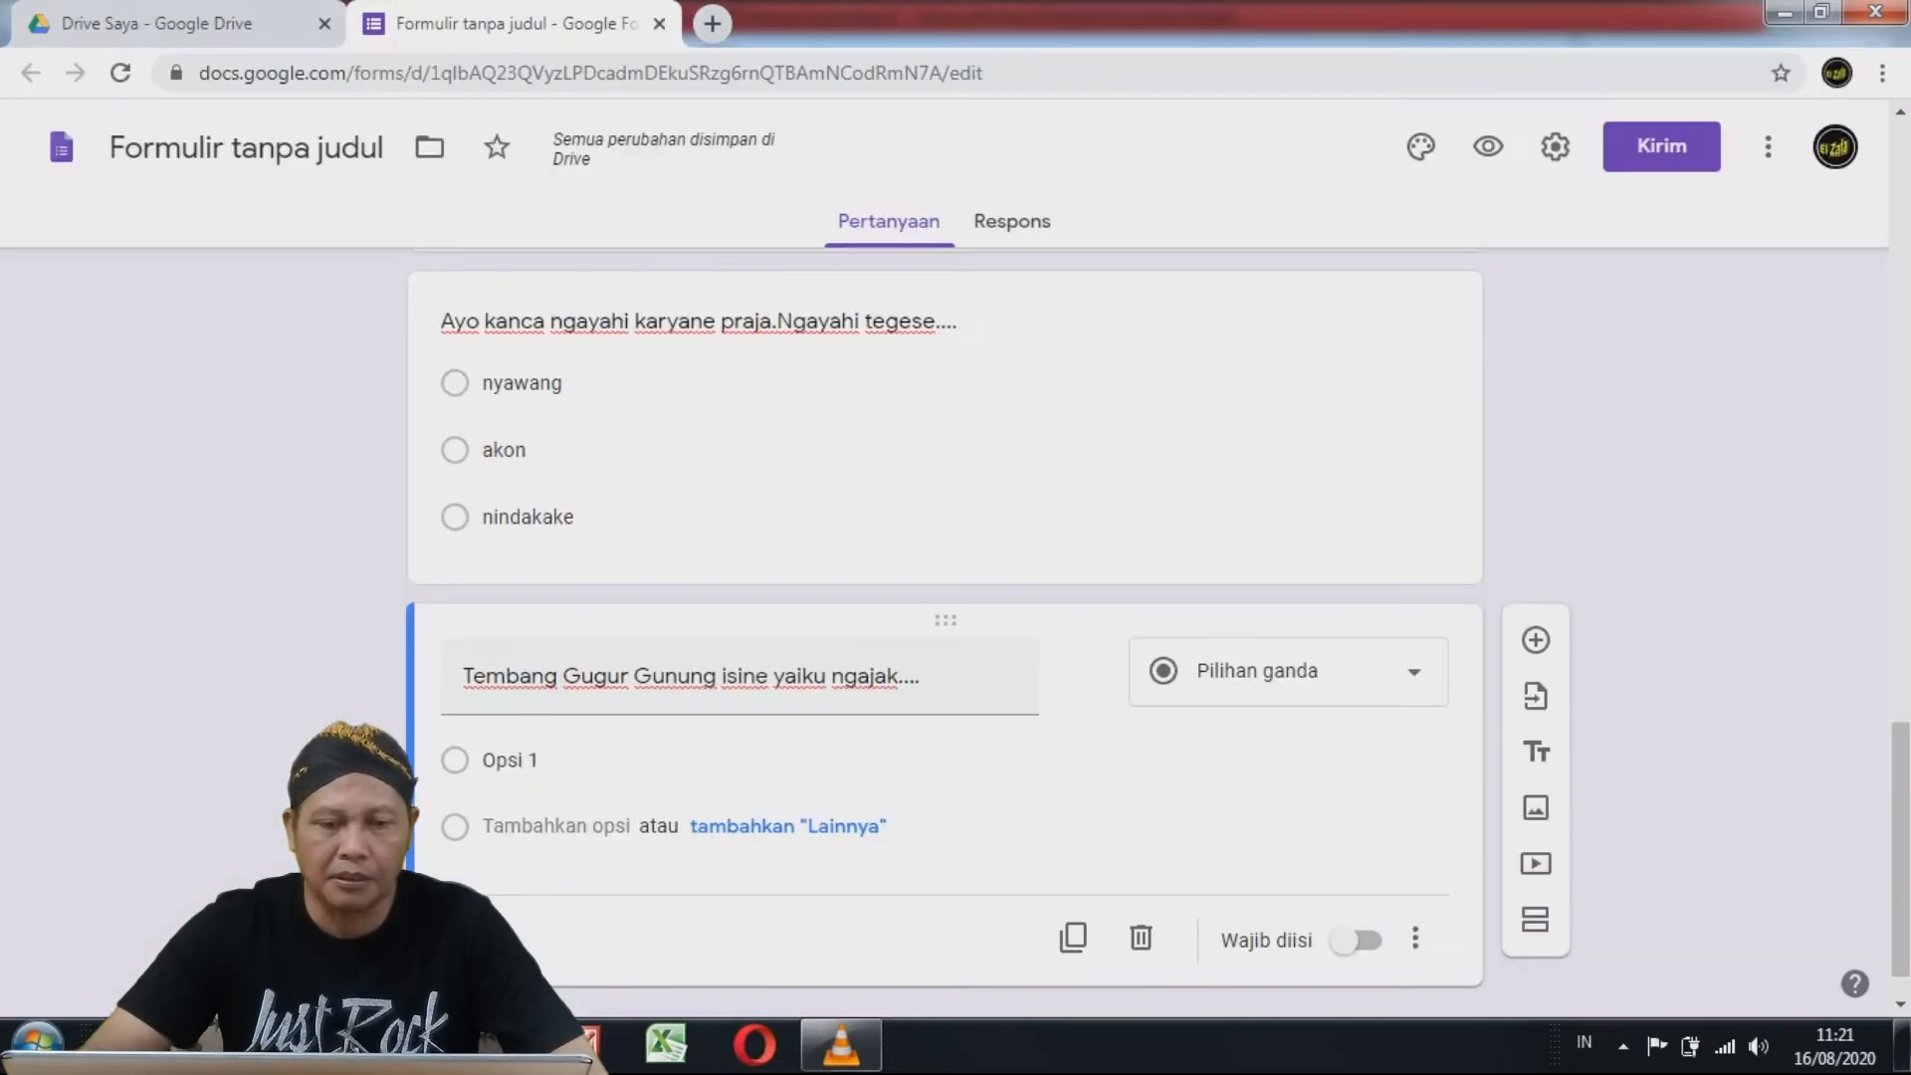
{"action": "left_click", "coordinate": [538, 763]}
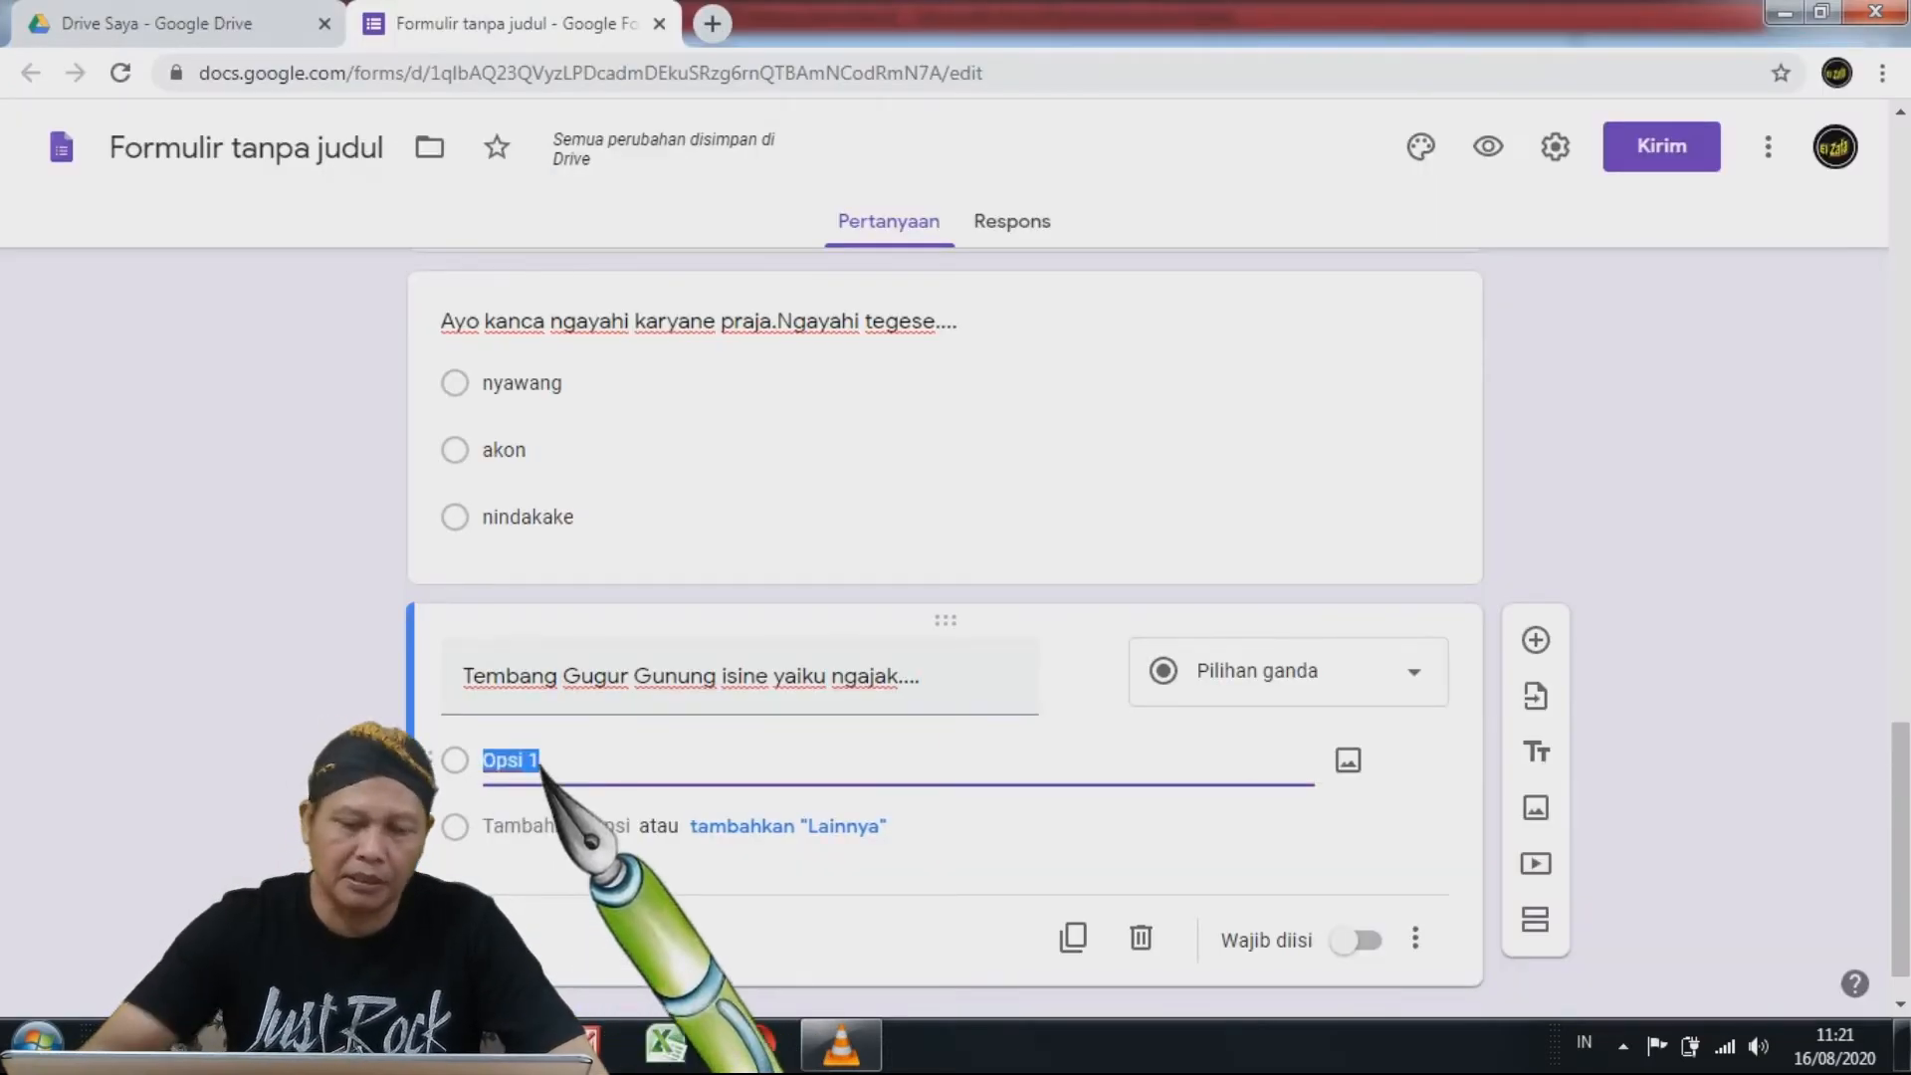
{"action": "key", "text": "ctrl+v"}
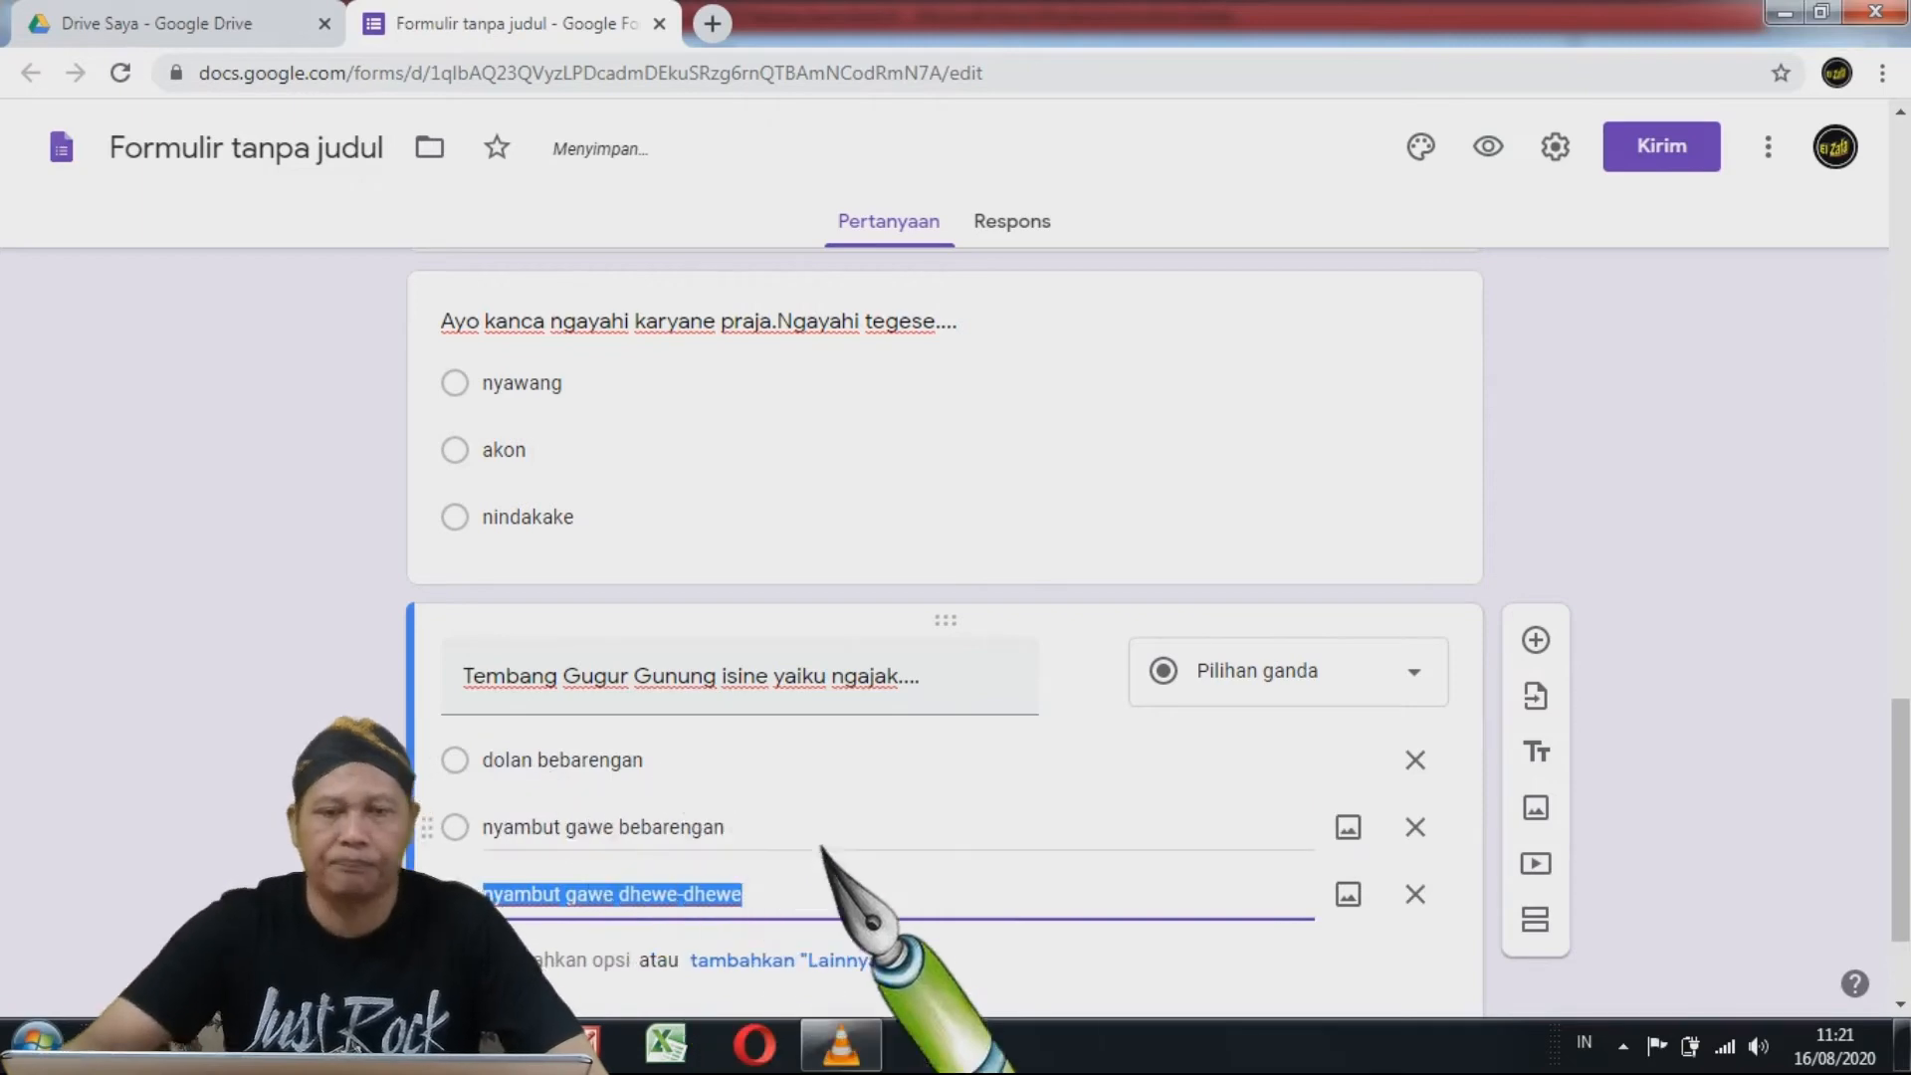
{"action": "left_click", "coordinate": [887, 826]}
- Open the form's theme options and try orange, green, indigo and teal as theme colour, settling on orange #ff9800
{"action": "scroll", "coordinate": [1195, 406], "scroll_direction": "up", "scroll_amount": 5}
{"action": "scroll", "coordinate": [1187, 470], "scroll_direction": "up", "scroll_amount": 15}
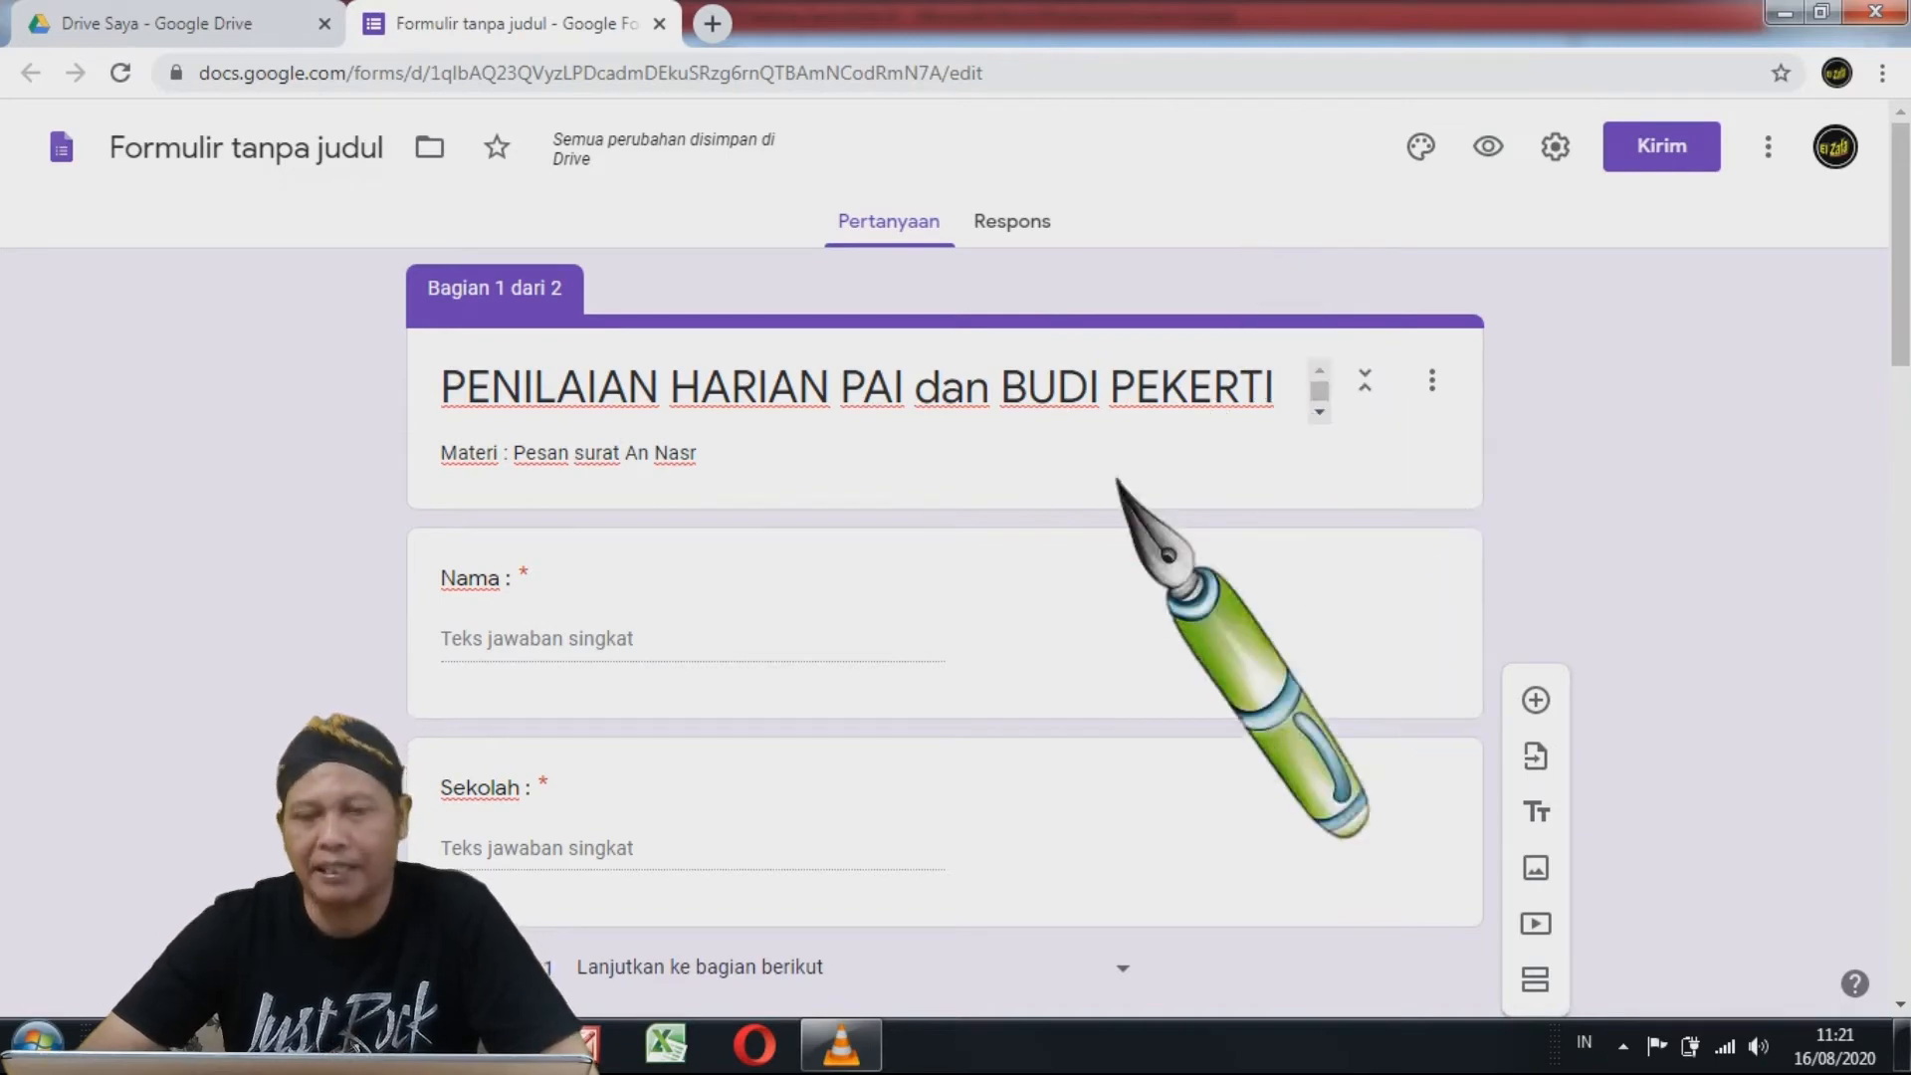
{"action": "scroll", "coordinate": [1215, 524], "scroll_direction": "down", "scroll_amount": 15}
{"action": "scroll", "coordinate": [1214, 512], "scroll_direction": "down", "scroll_amount": 5}
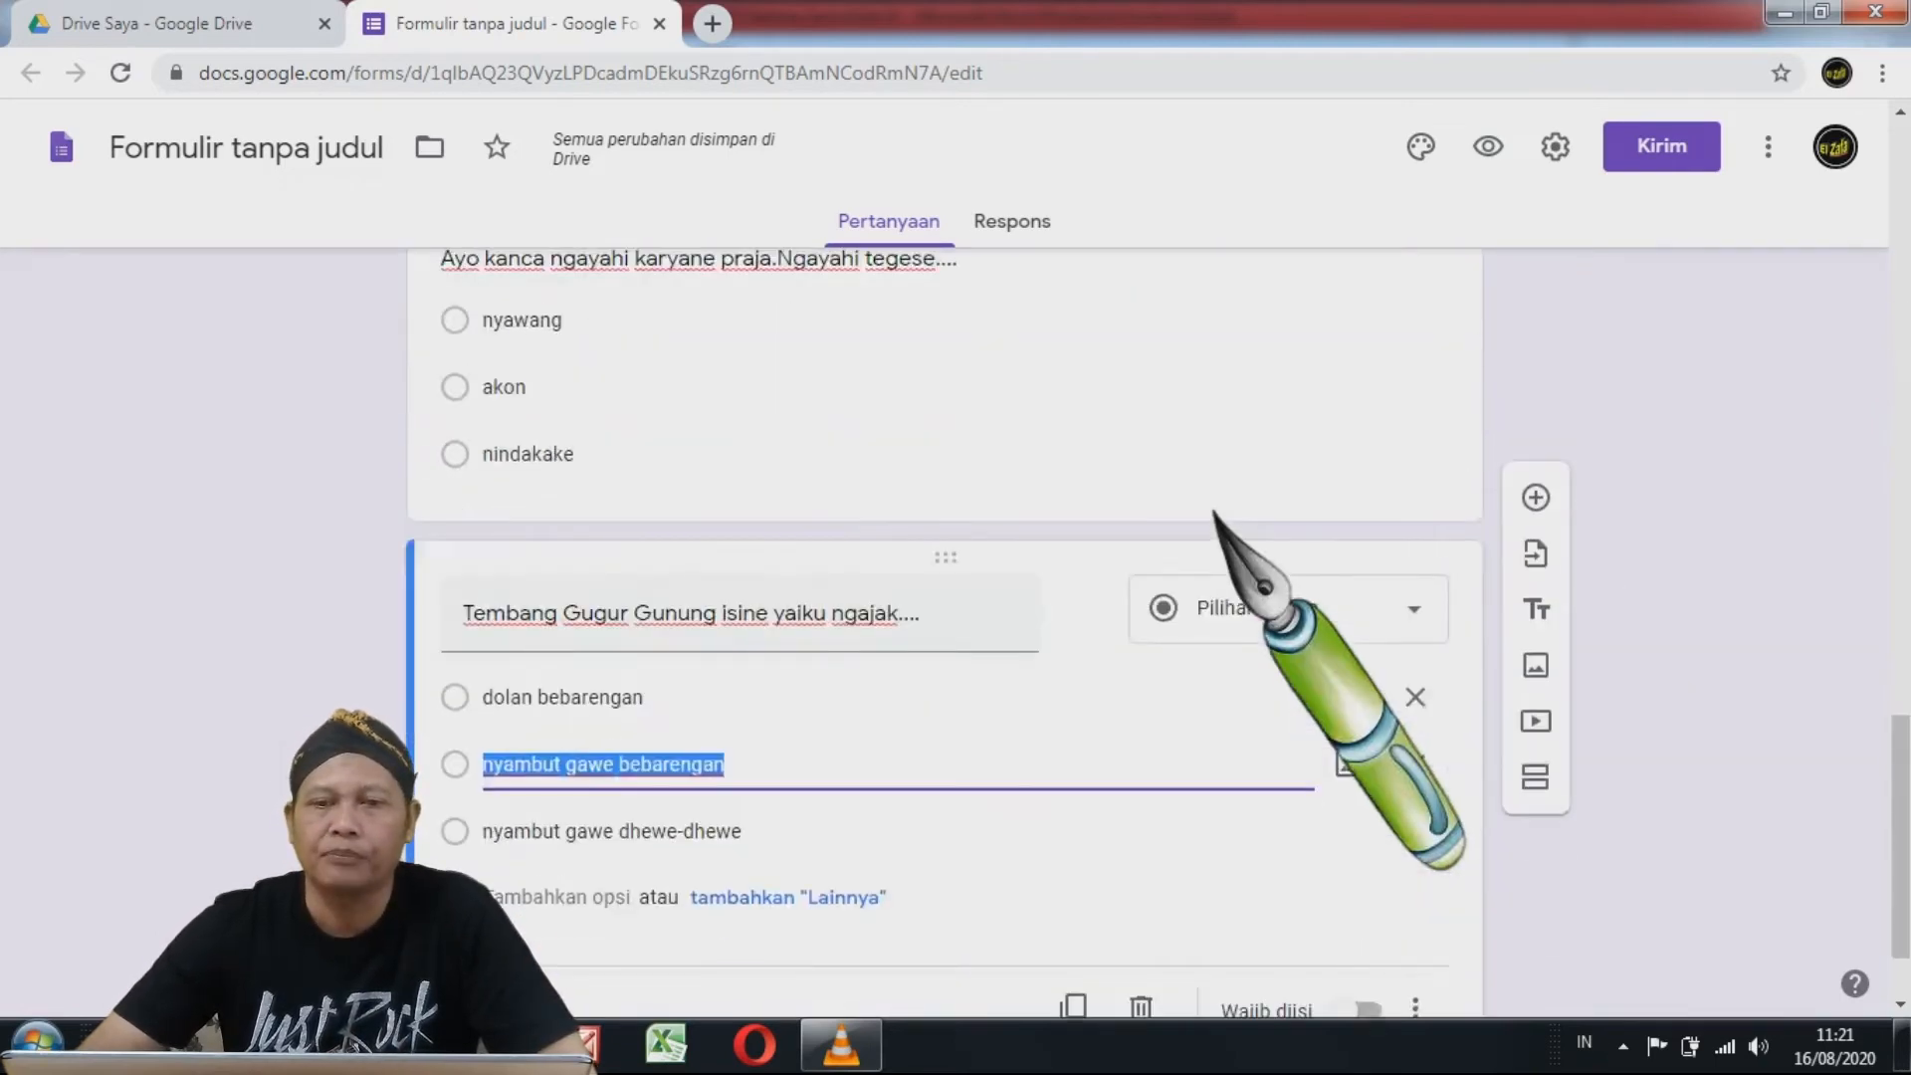
{"action": "scroll", "coordinate": [1217, 512], "scroll_direction": "up", "scroll_amount": 11}
{"action": "scroll", "coordinate": [1220, 513], "scroll_direction": "up", "scroll_amount": 10}
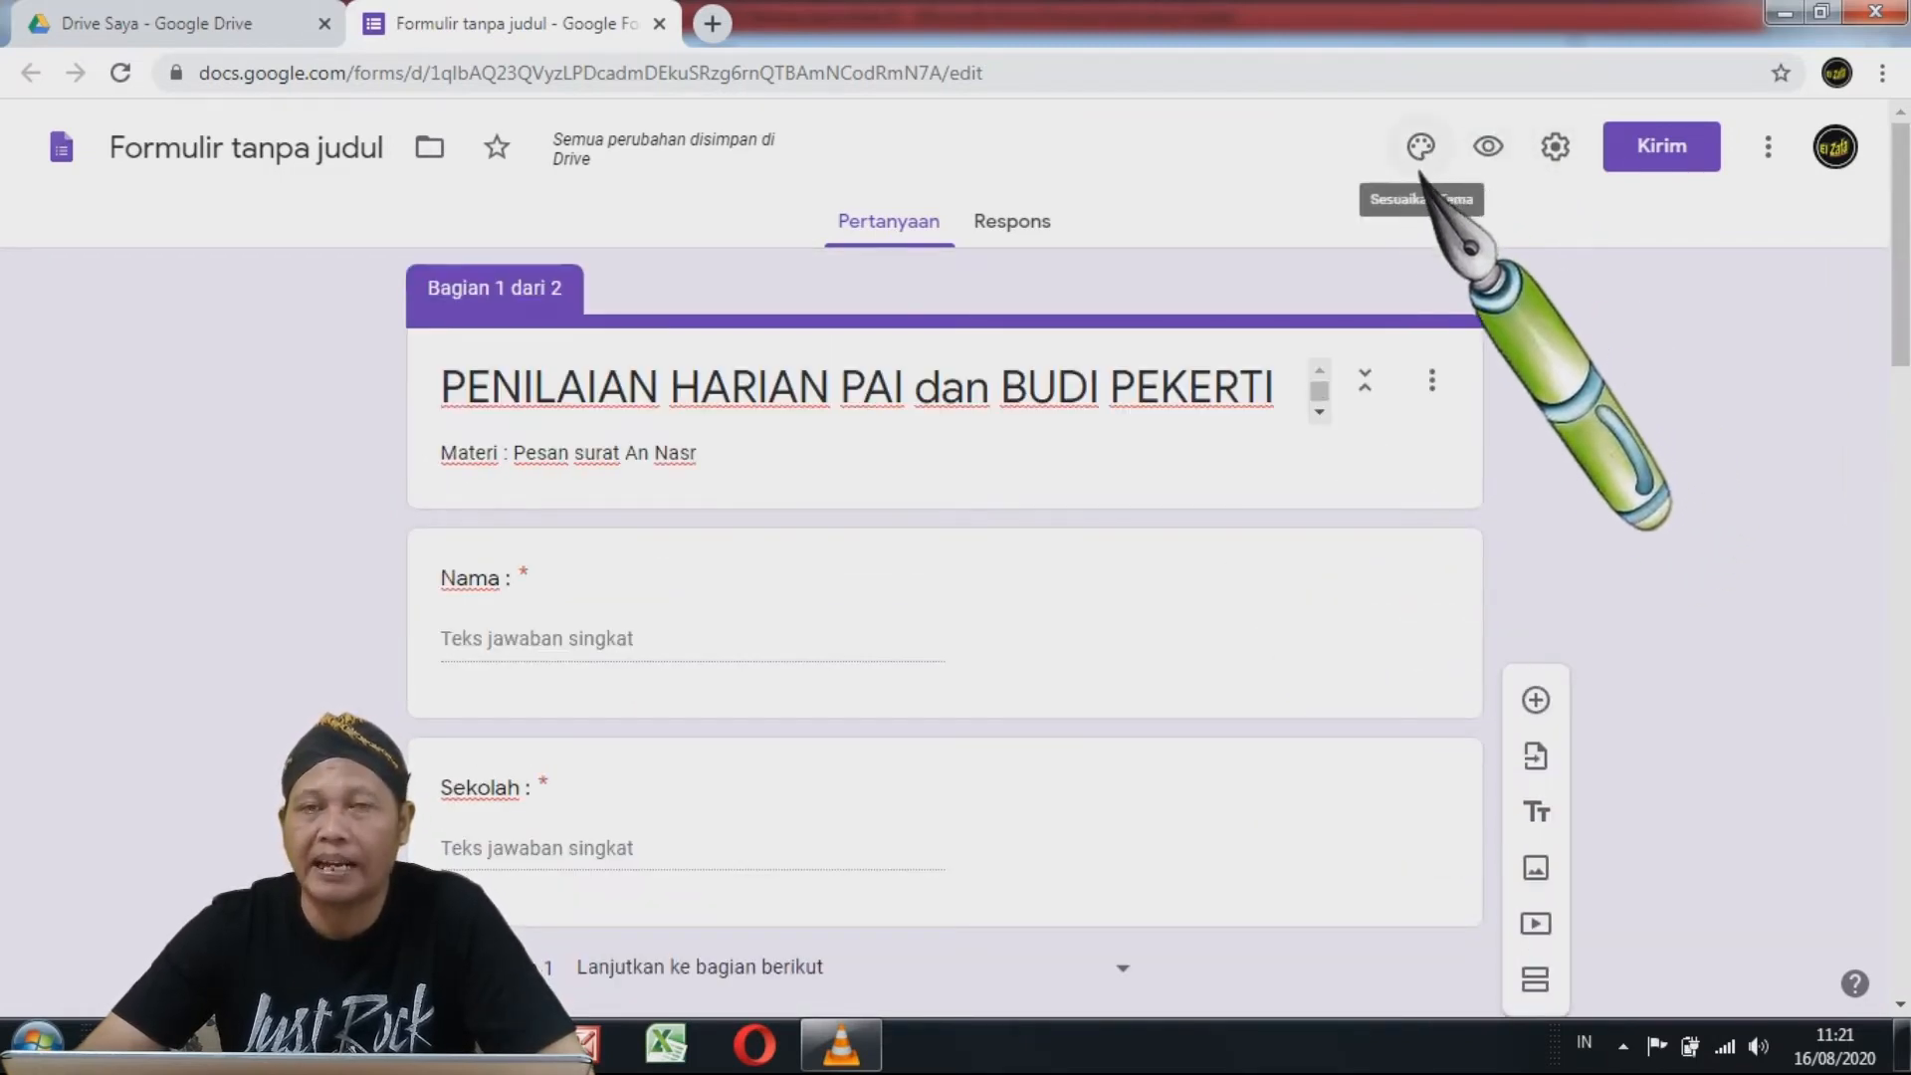
{"action": "left_click", "coordinate": [1423, 151]}
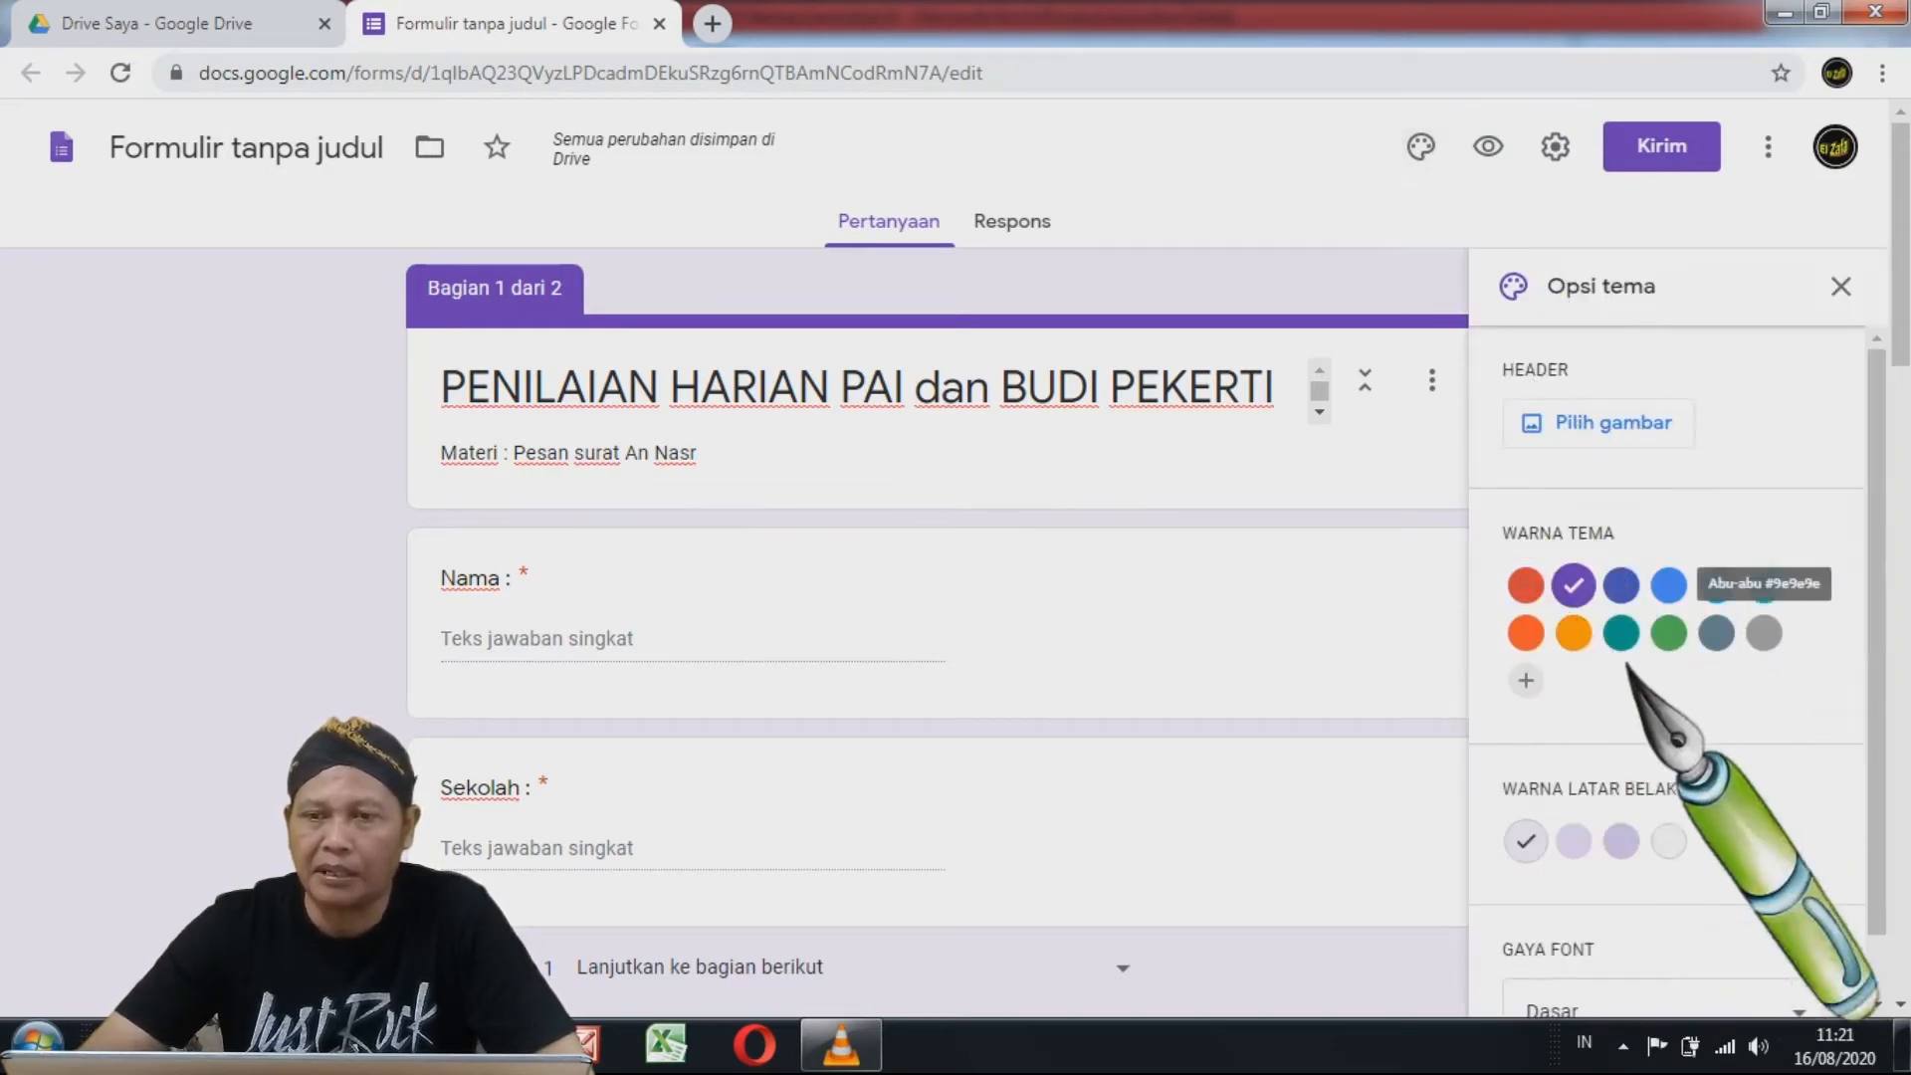
{"action": "left_click", "coordinate": [1576, 642]}
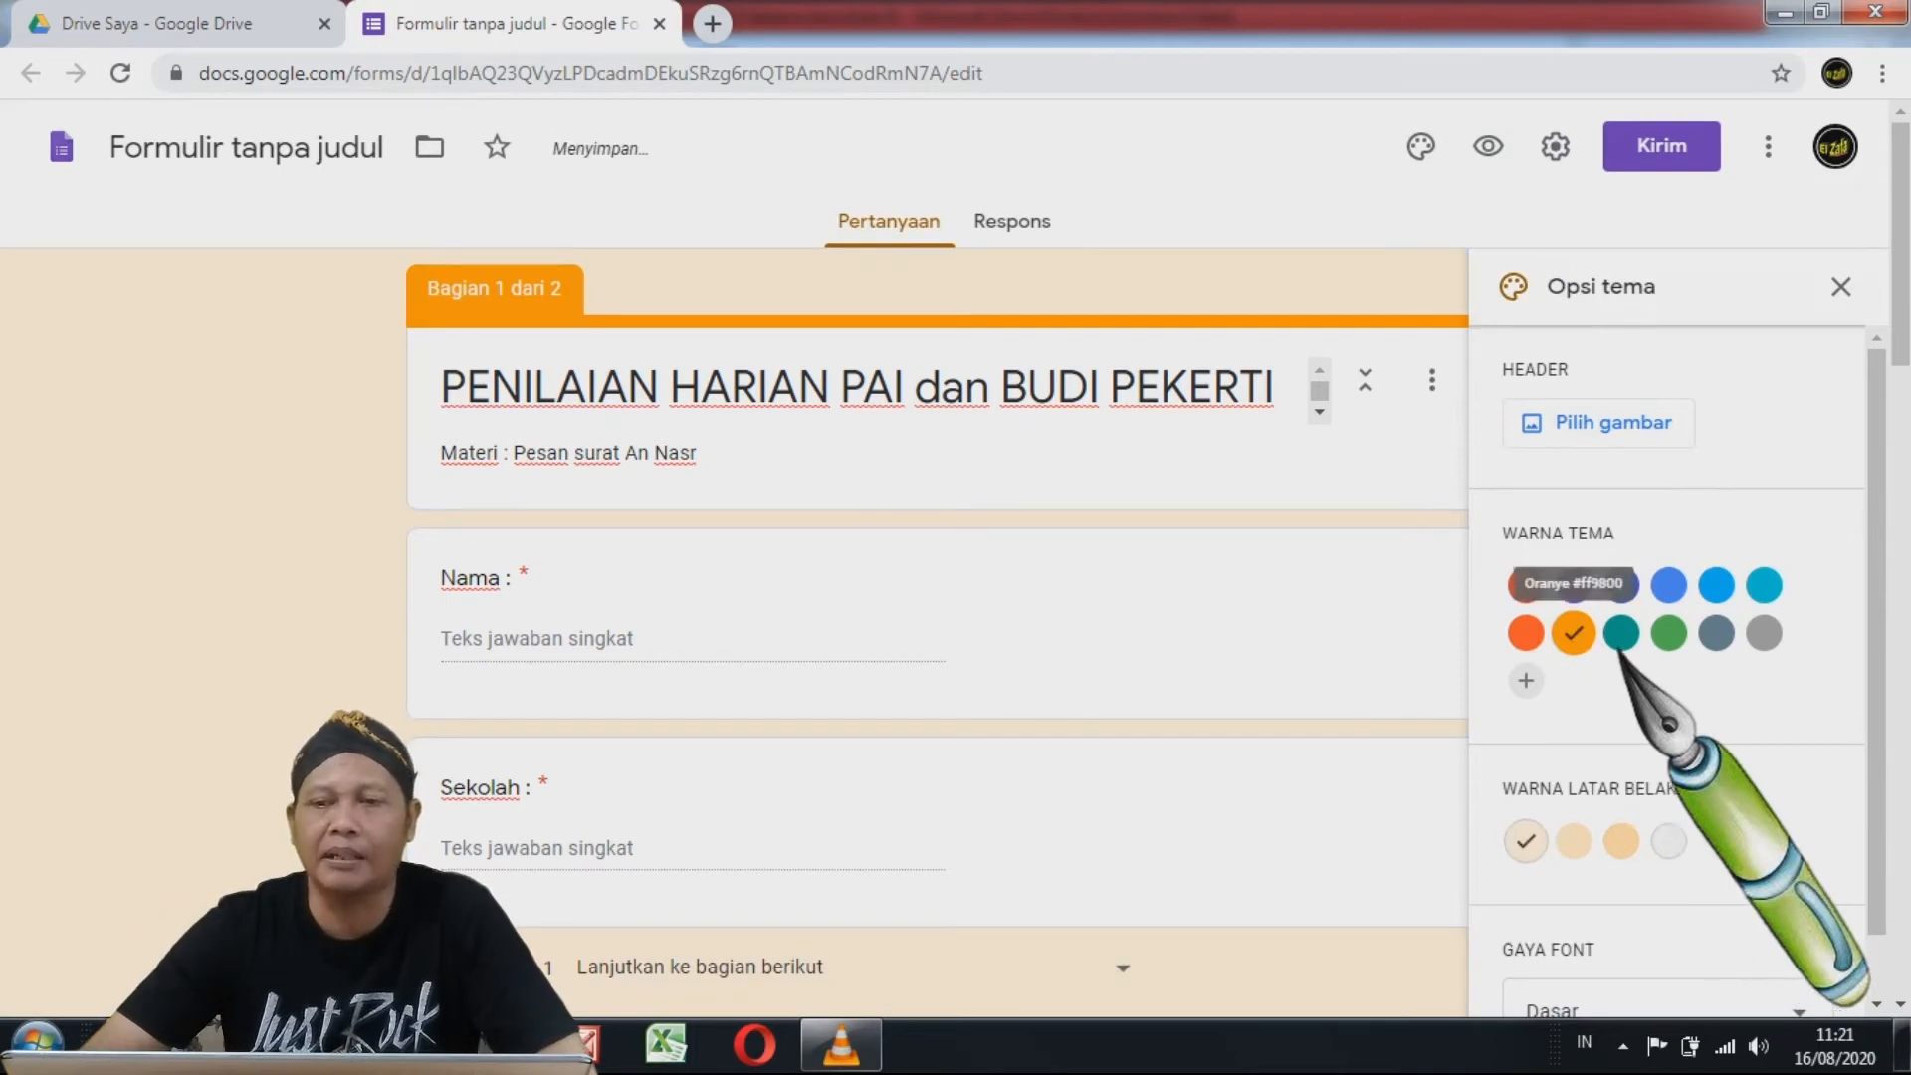
{"action": "left_click", "coordinate": [1669, 634]}
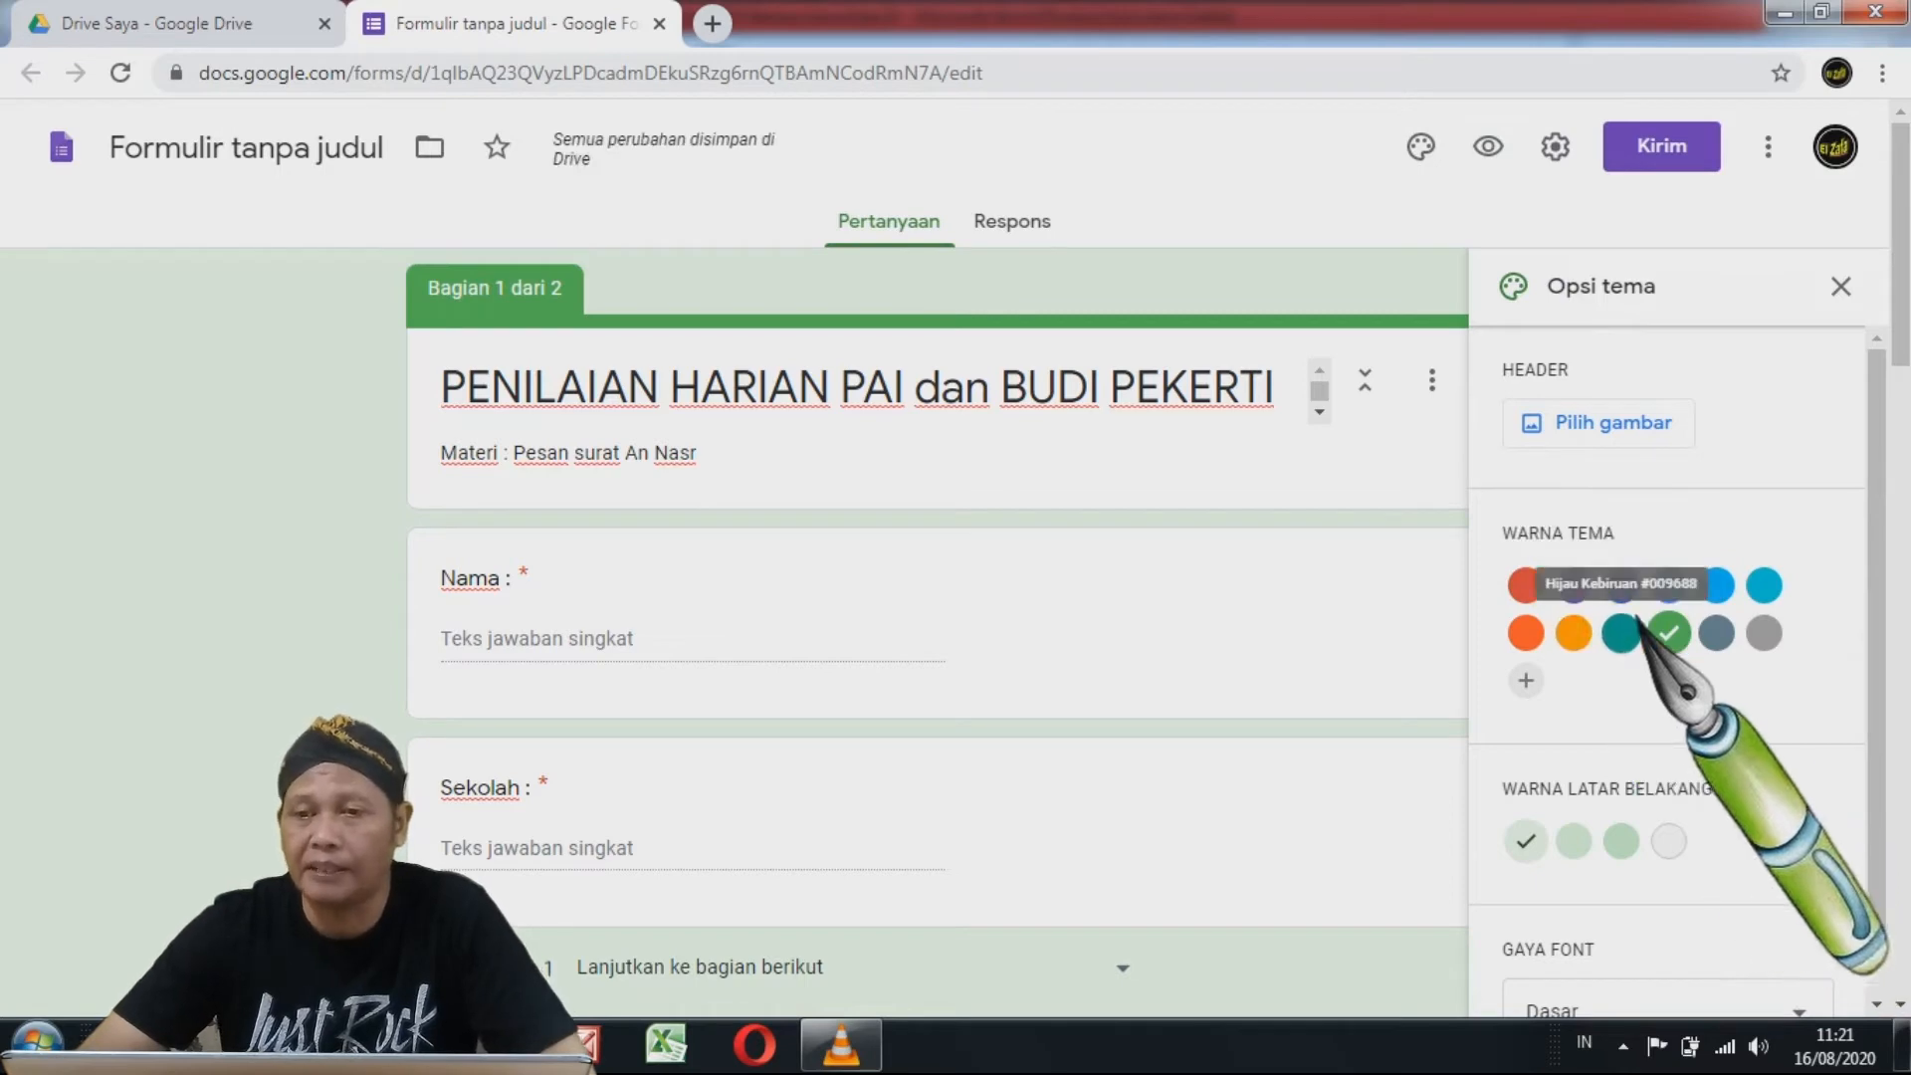
{"action": "left_click", "coordinate": [1624, 589]}
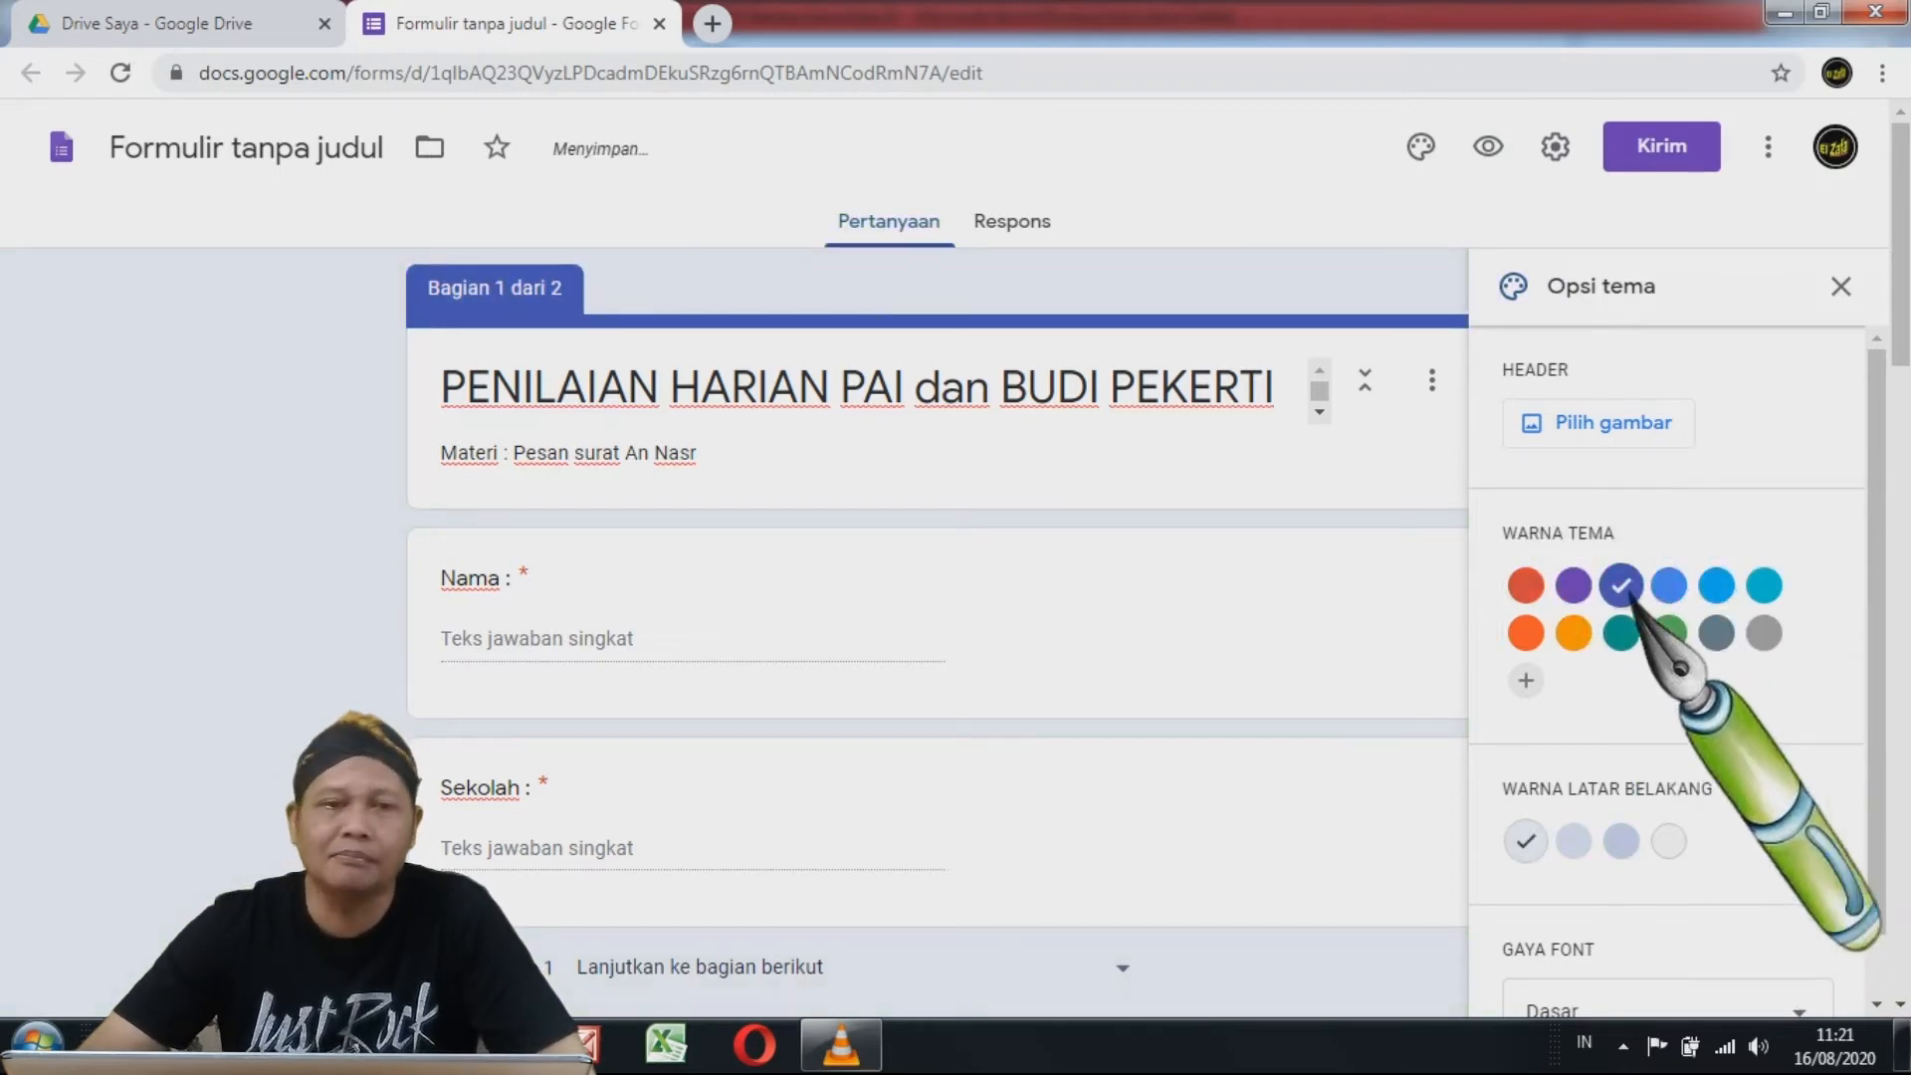
{"action": "left_click", "coordinate": [1670, 645]}
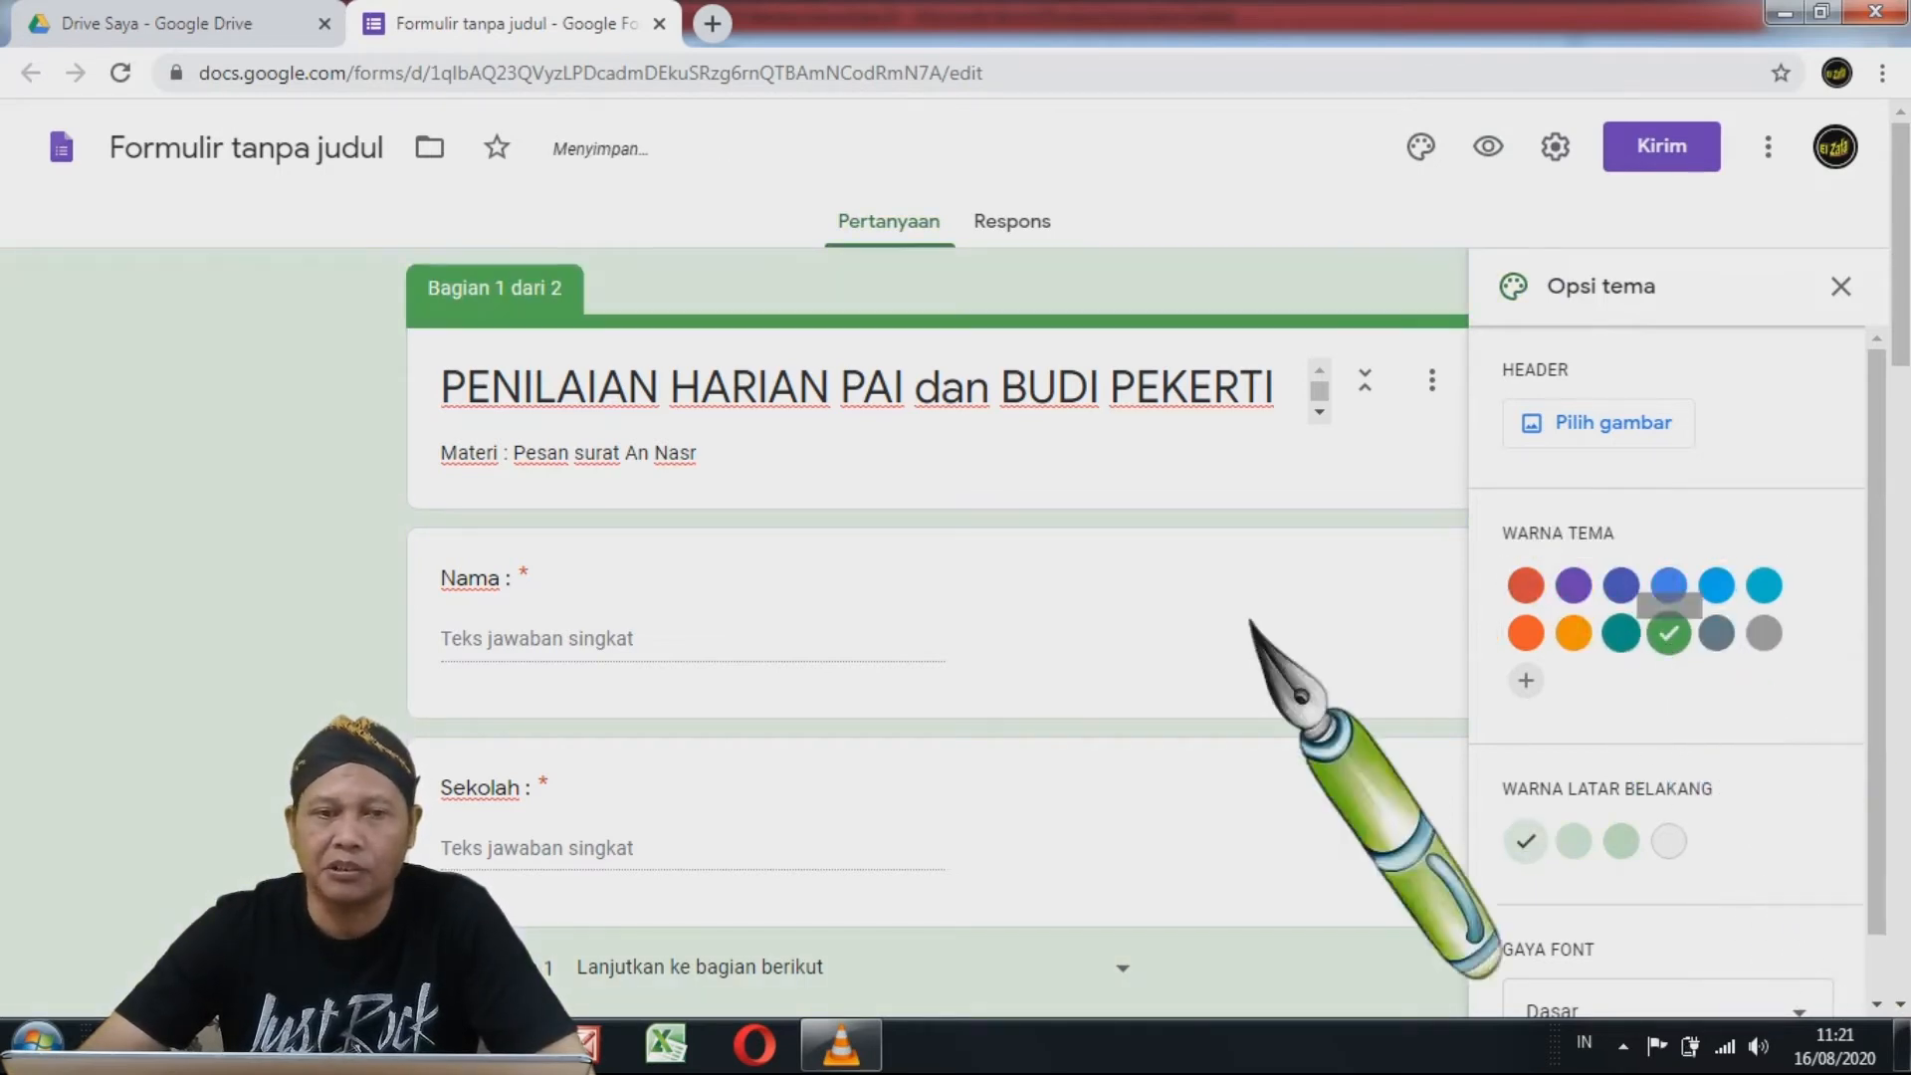
{"action": "left_click", "coordinate": [1625, 642]}
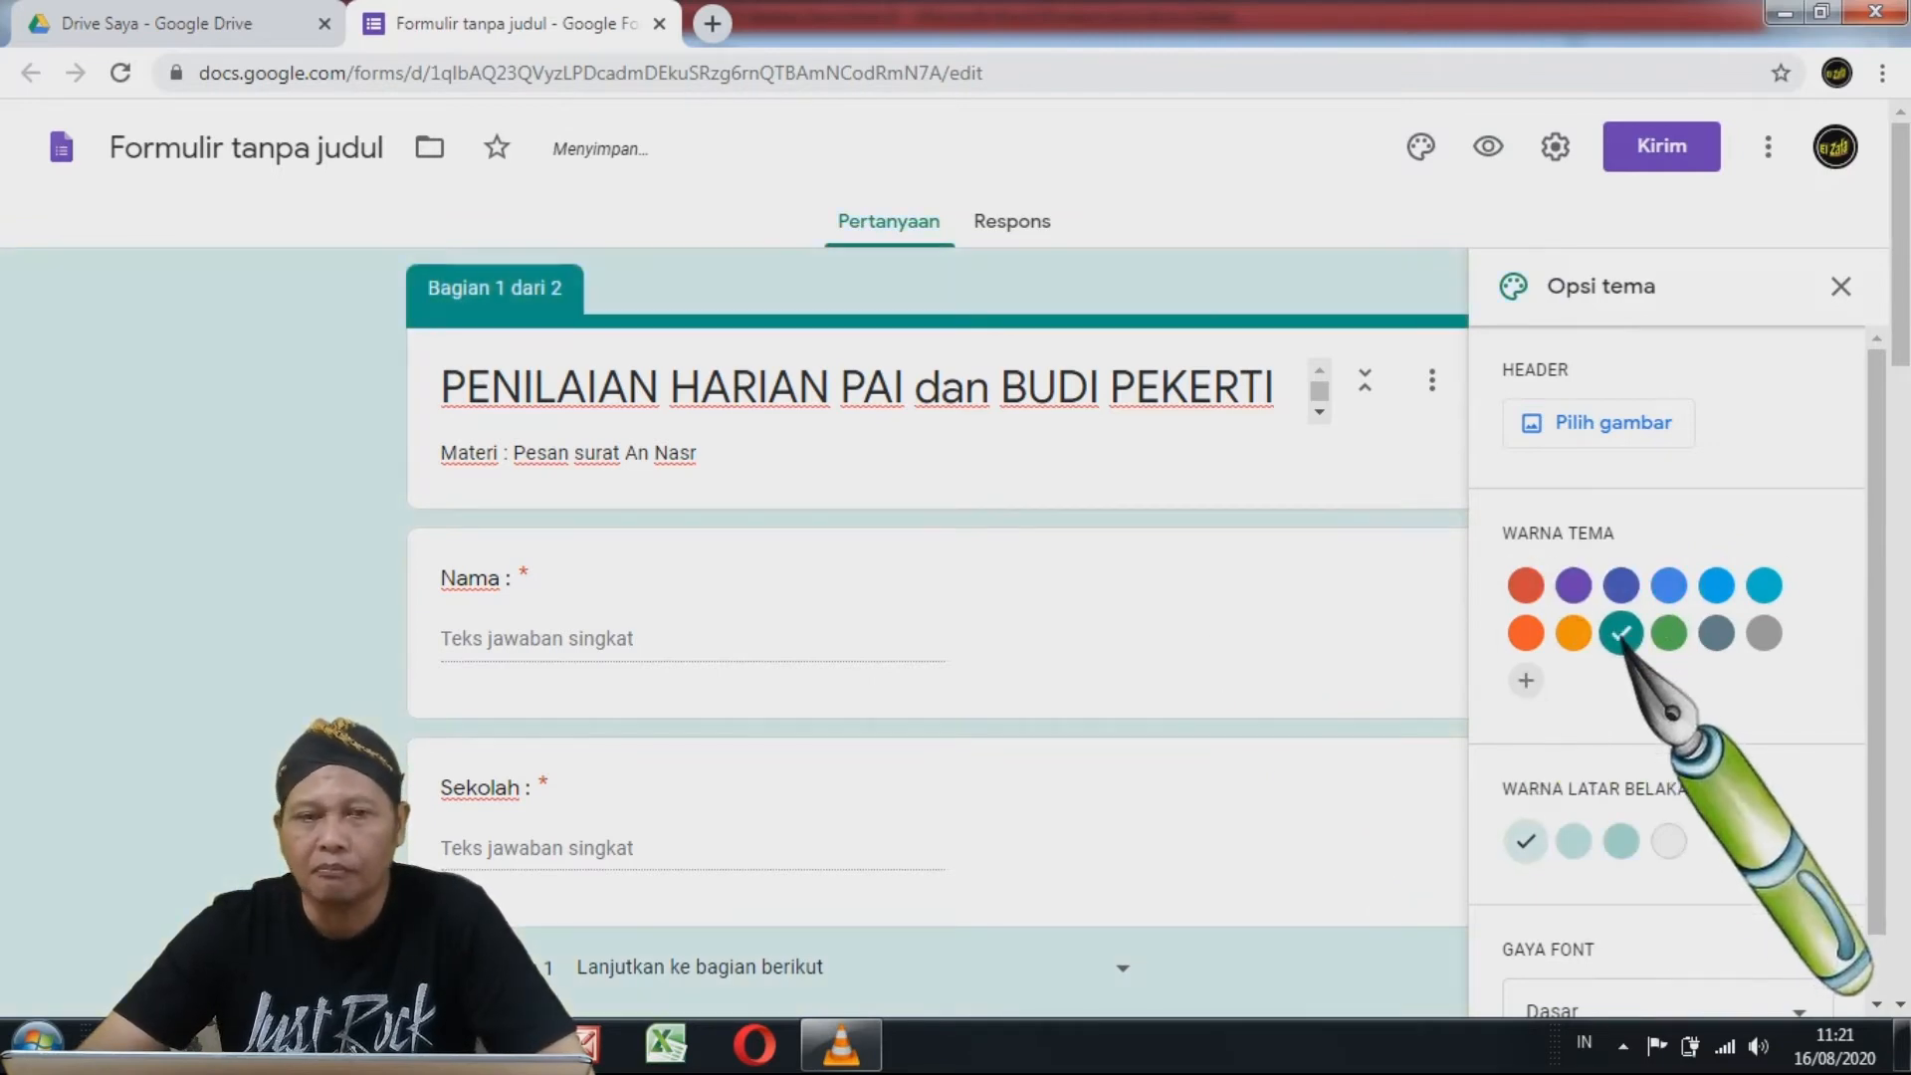
{"action": "left_click", "coordinate": [1574, 634]}
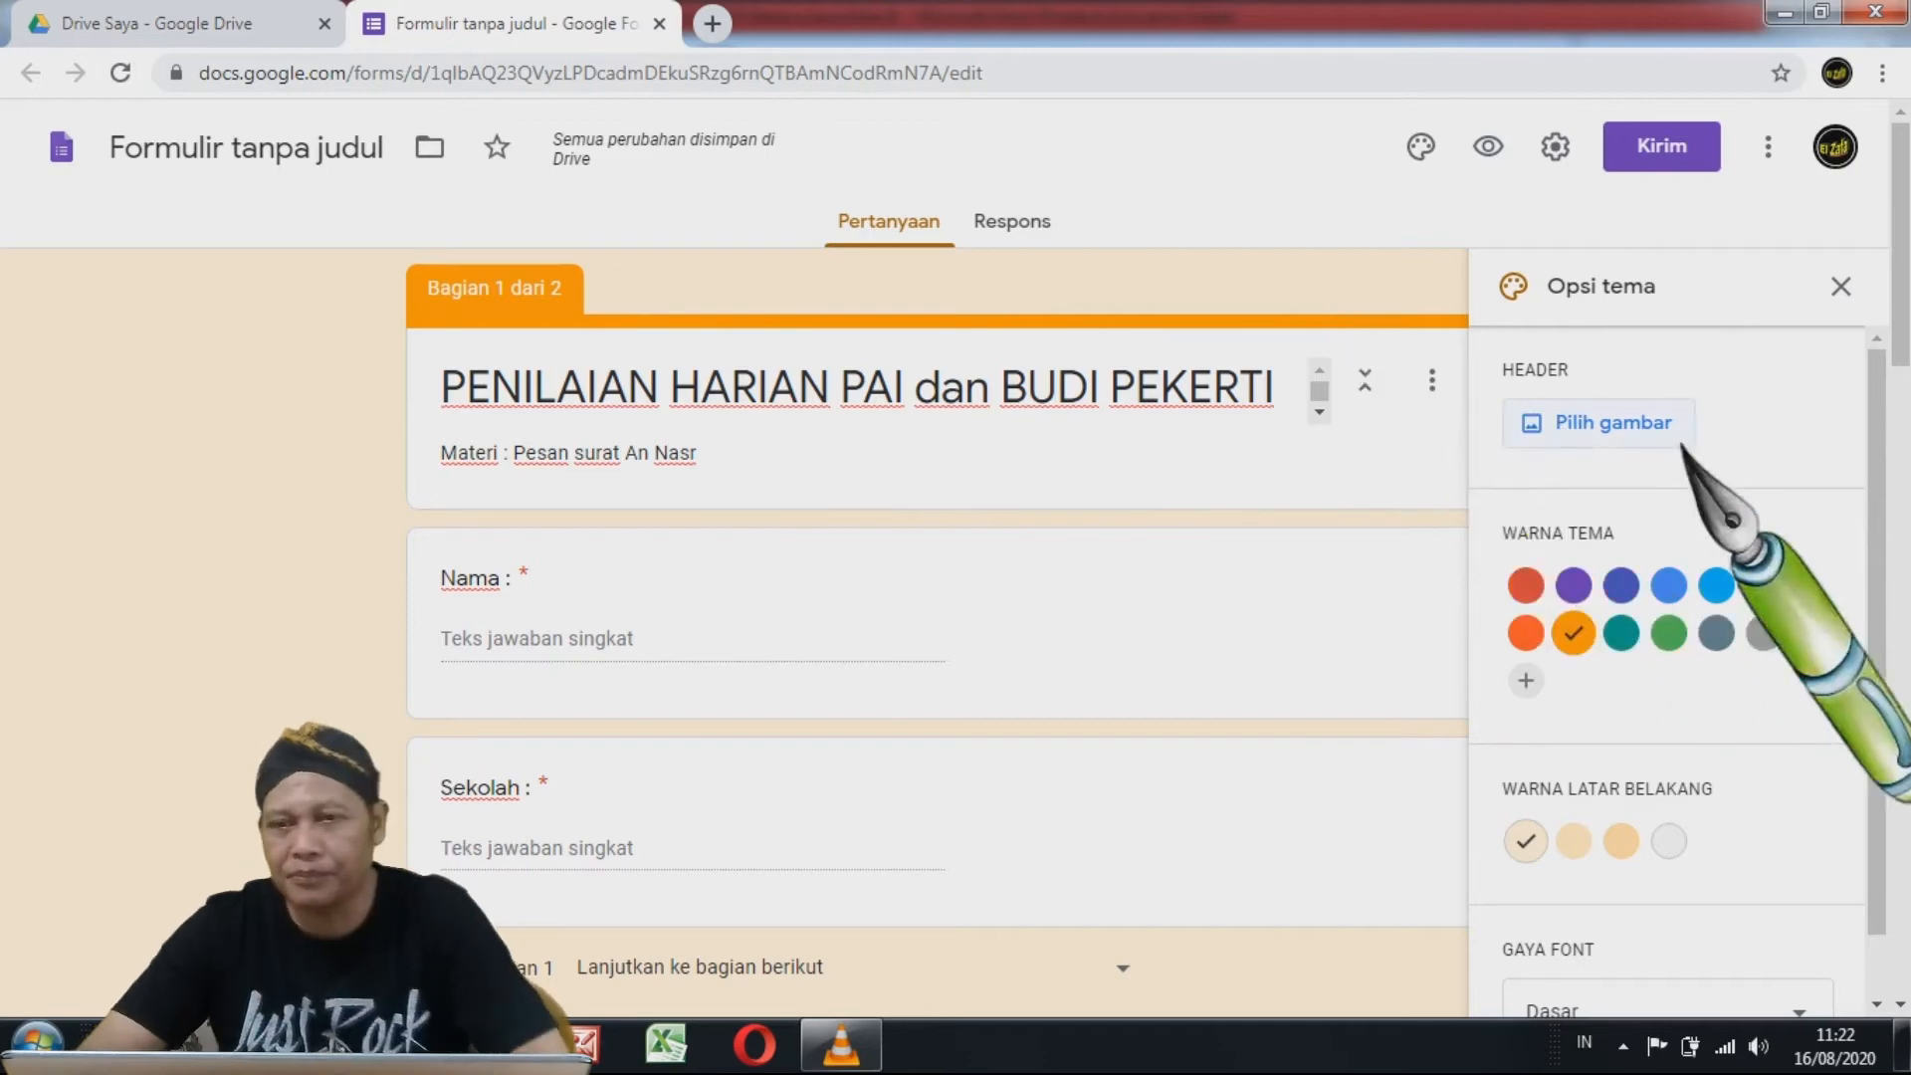
- Open the header image chooser and examine the ready-made images in the Kantor dan Sekolah category
{"action": "left_click", "coordinate": [1569, 444]}
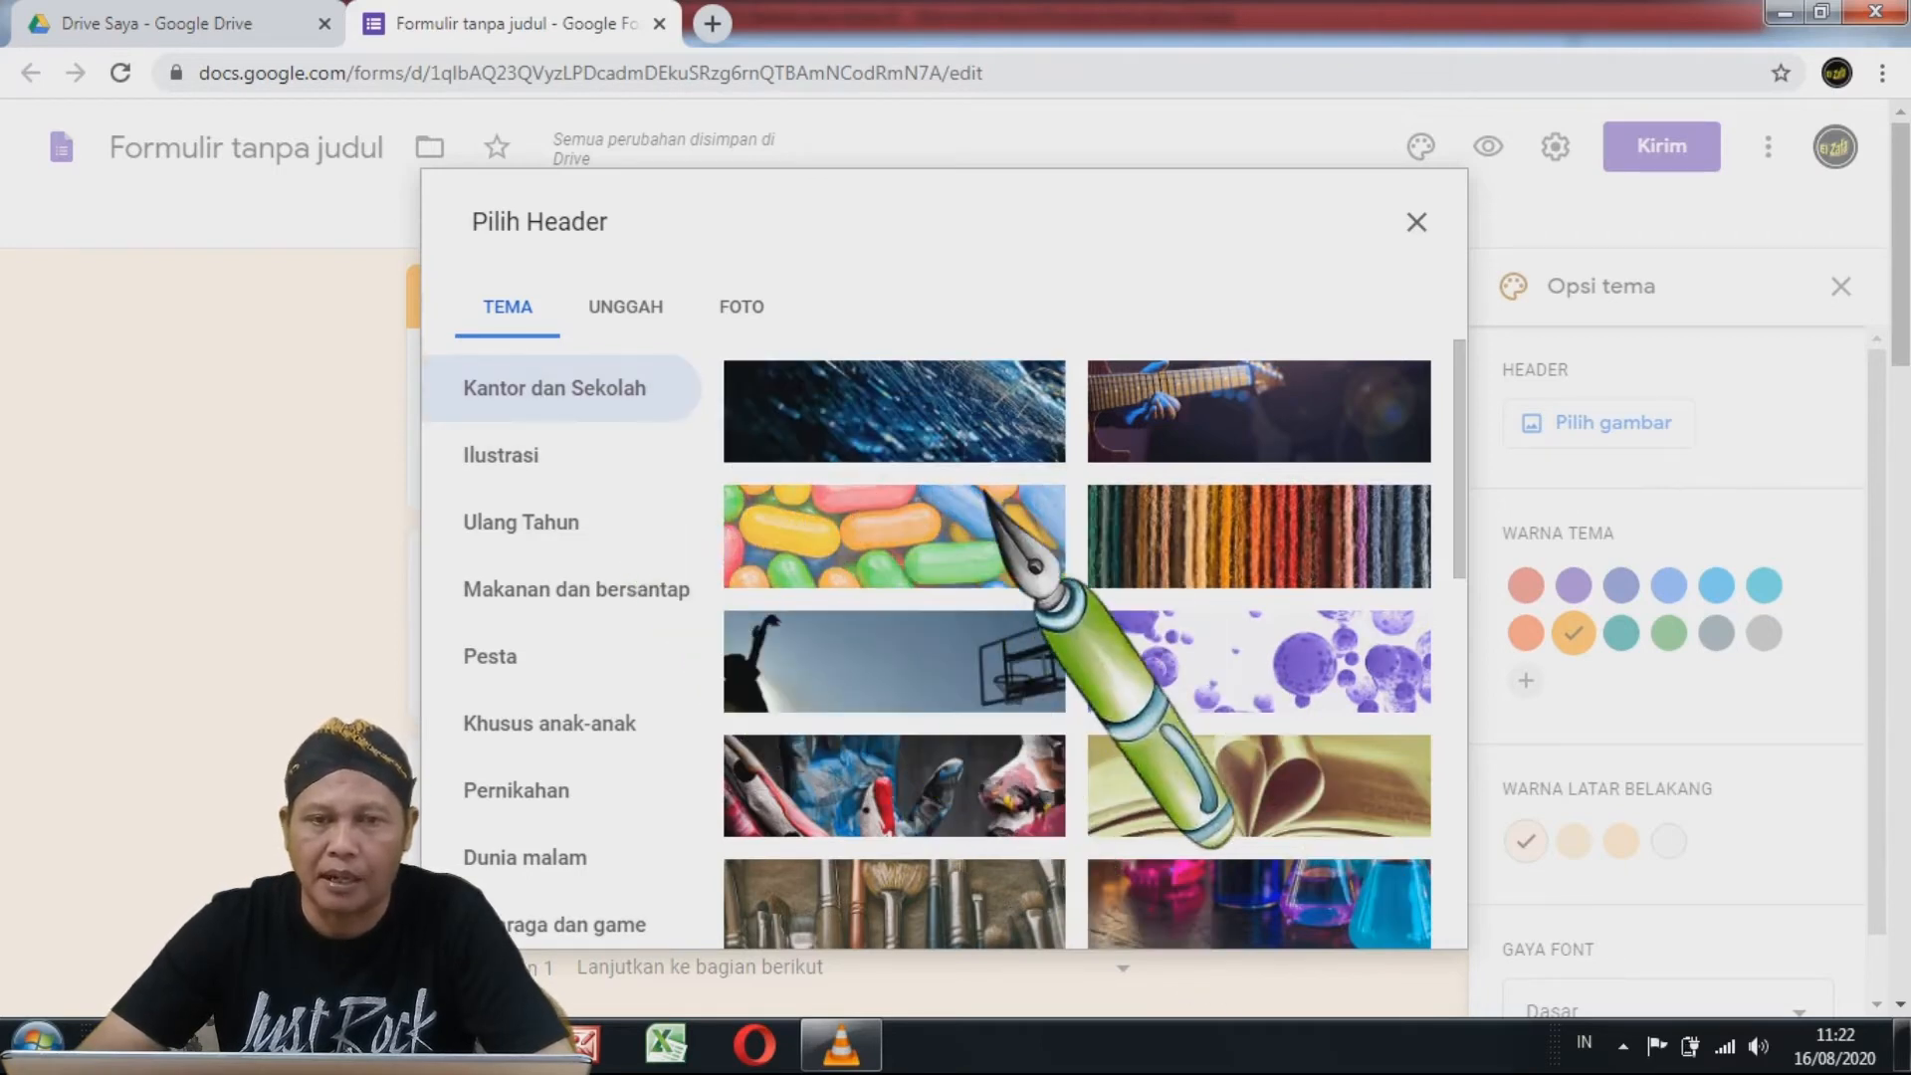
{"action": "scroll", "coordinate": [985, 493], "scroll_direction": "down", "scroll_amount": 6}
{"action": "scroll", "coordinate": [986, 493], "scroll_direction": "down", "scroll_amount": 8}
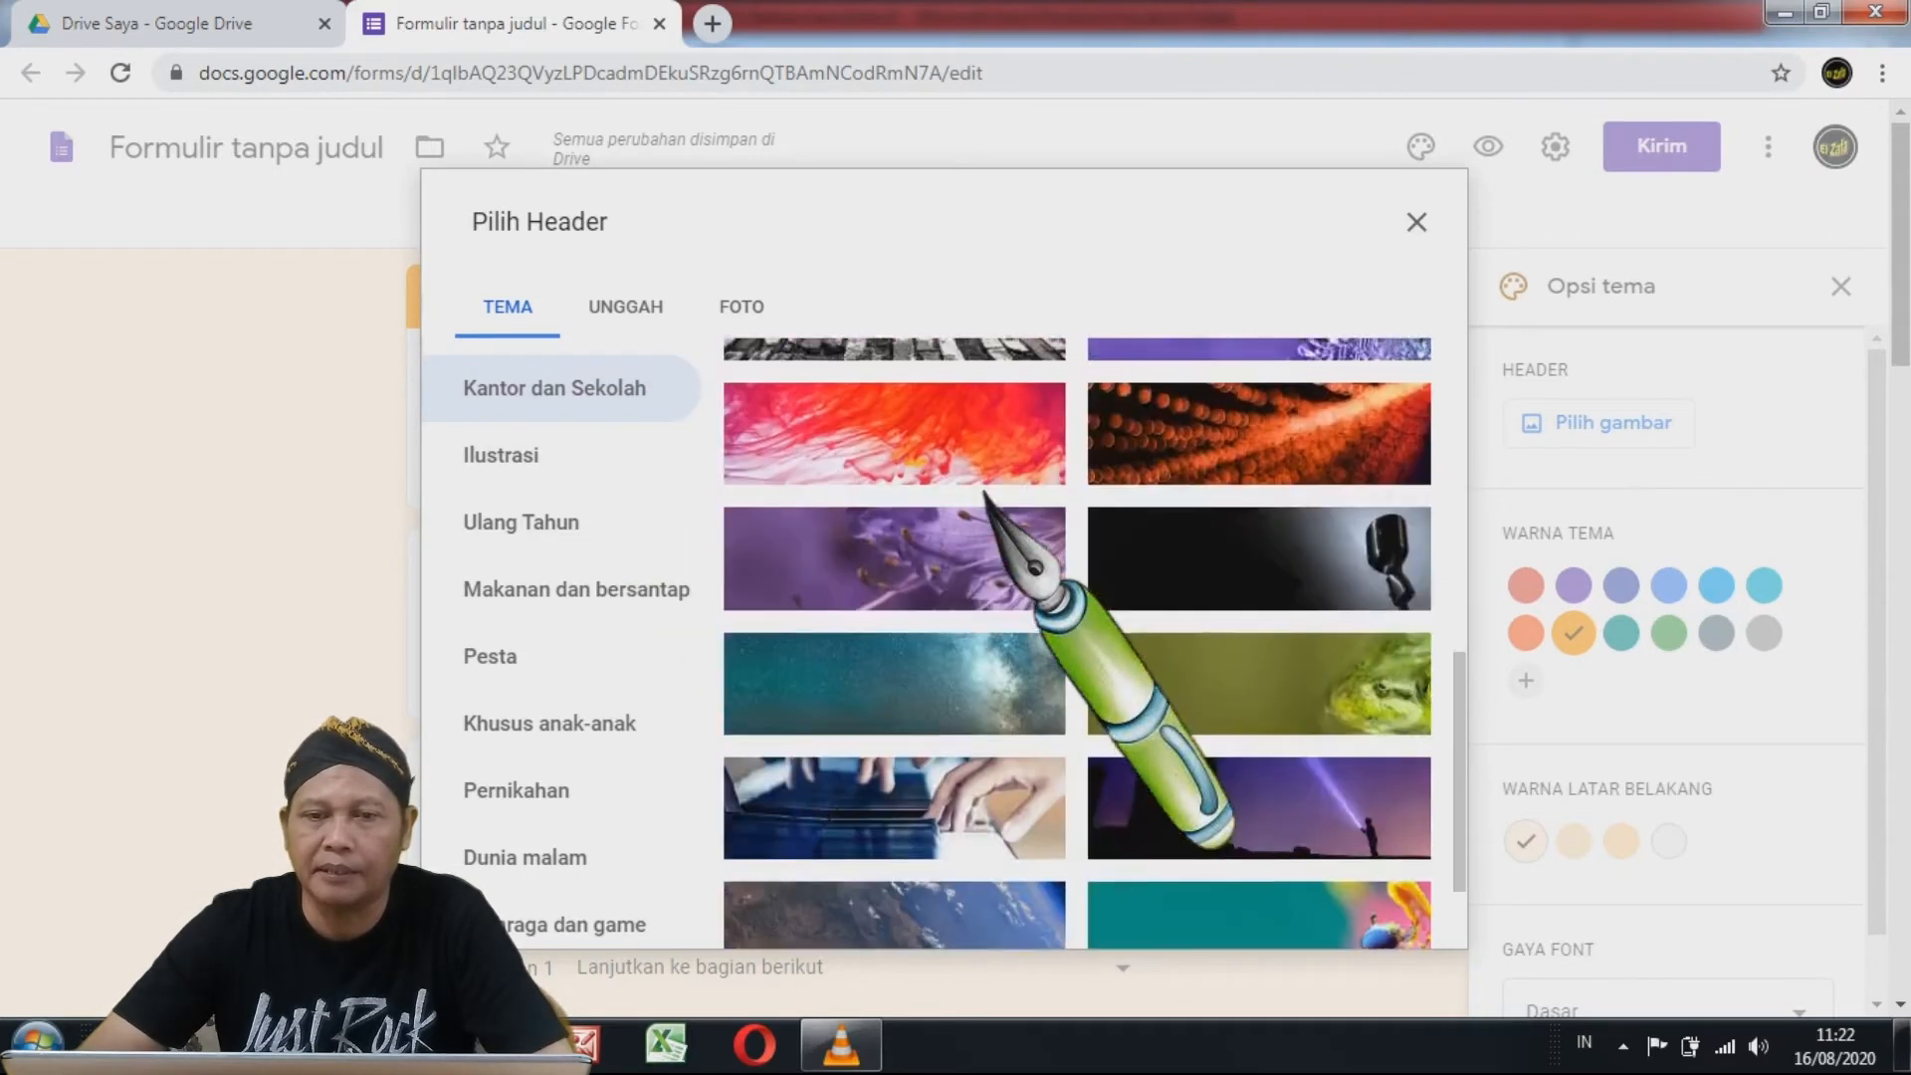
{"action": "scroll", "coordinate": [985, 493], "scroll_direction": "down", "scroll_amount": 3}
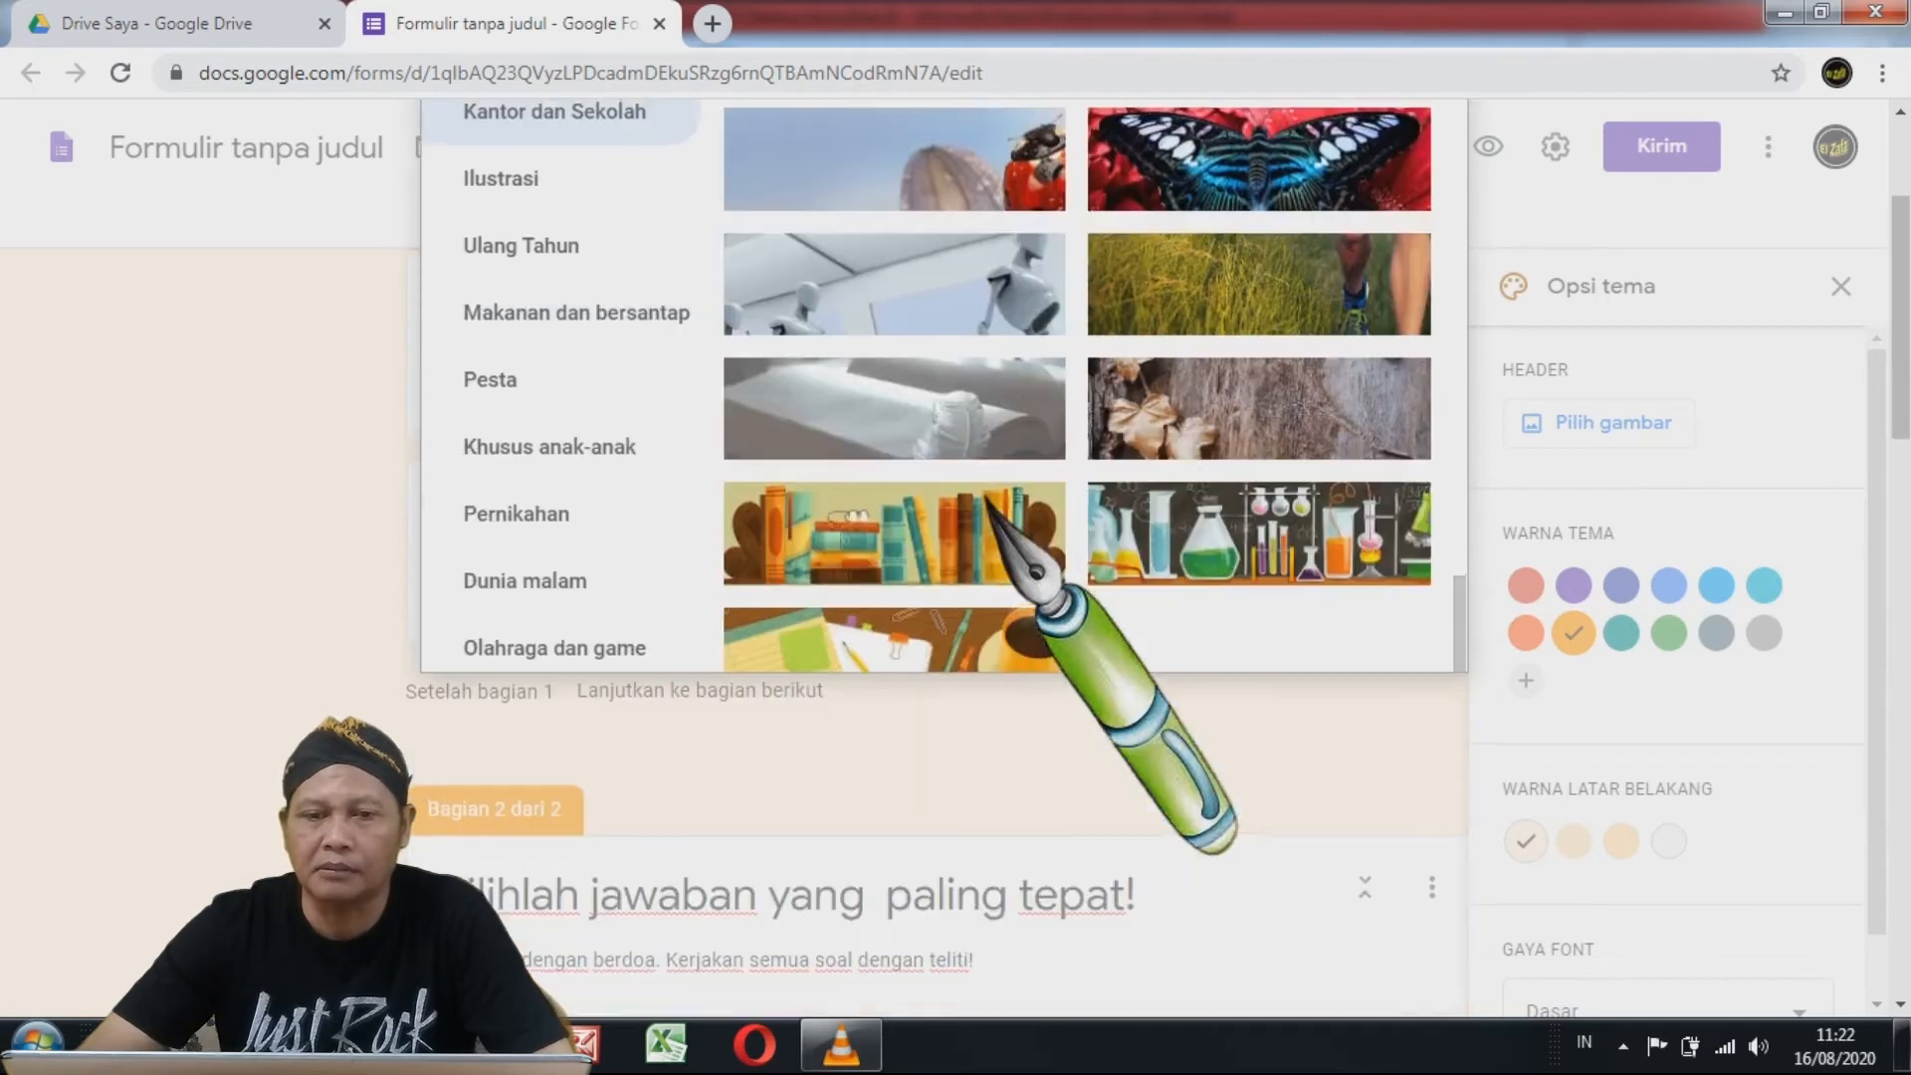
{"action": "scroll", "coordinate": [989, 512], "scroll_direction": "up", "scroll_amount": 6}
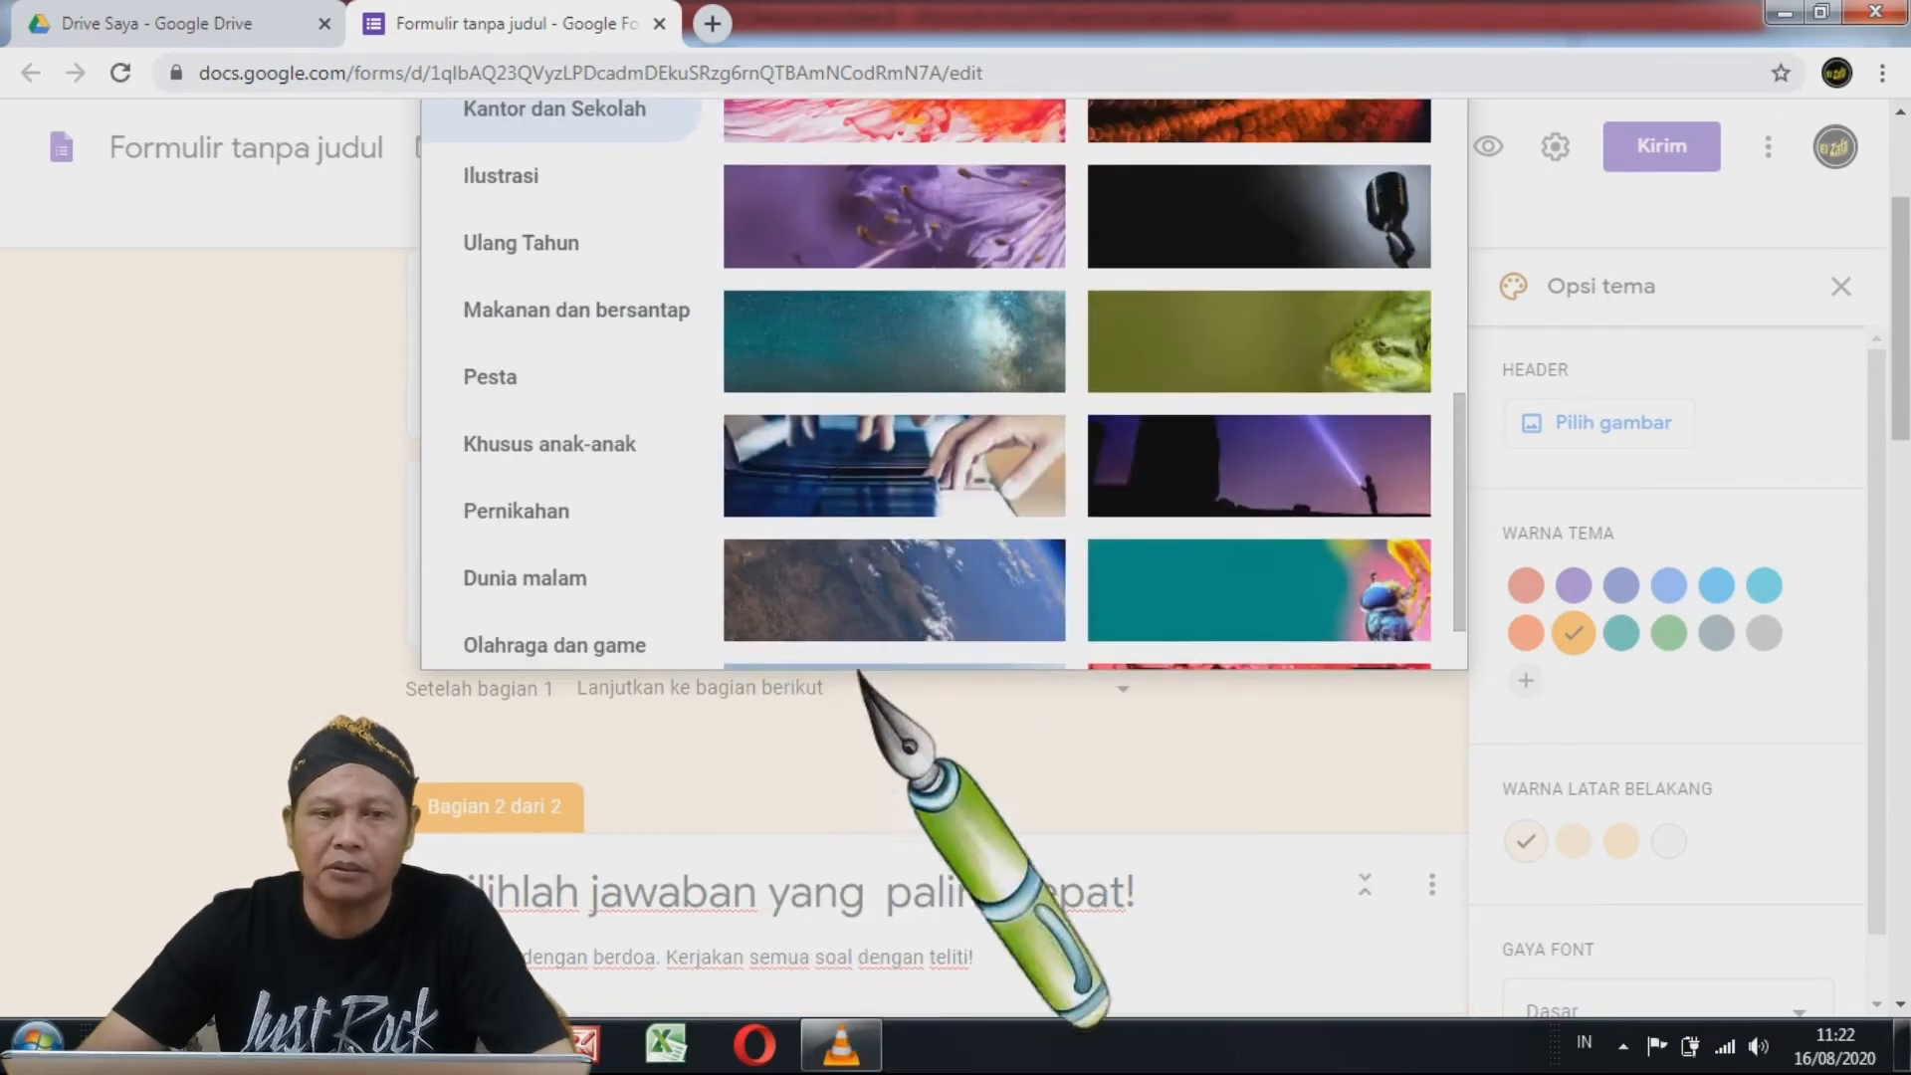
{"action": "scroll", "coordinate": [159, 667], "scroll_direction": "up", "scroll_amount": 3}
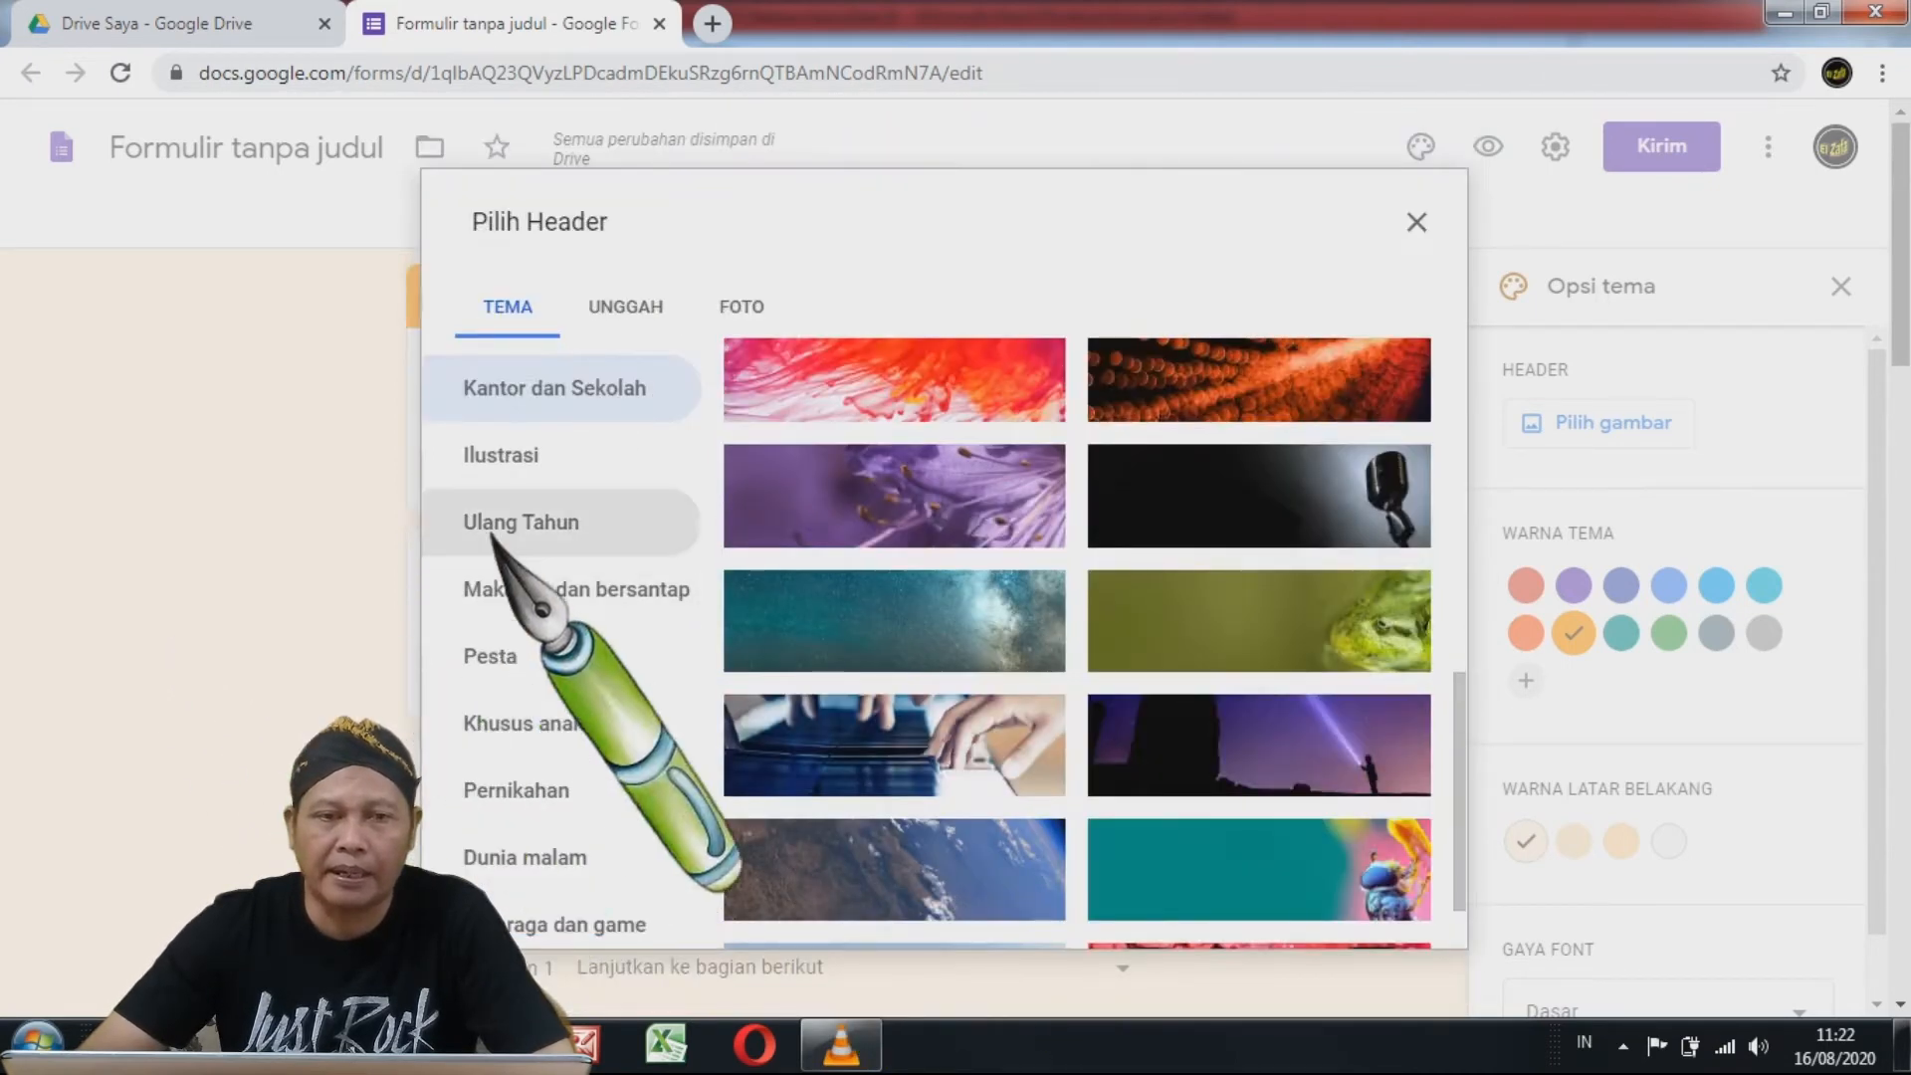
- Browse the header images in the Ilustrasi, Pesta, Khusus anak-anak, Pernikahan, Dunia malam and Olahraga dan game categories
{"action": "left_click", "coordinate": [512, 453]}
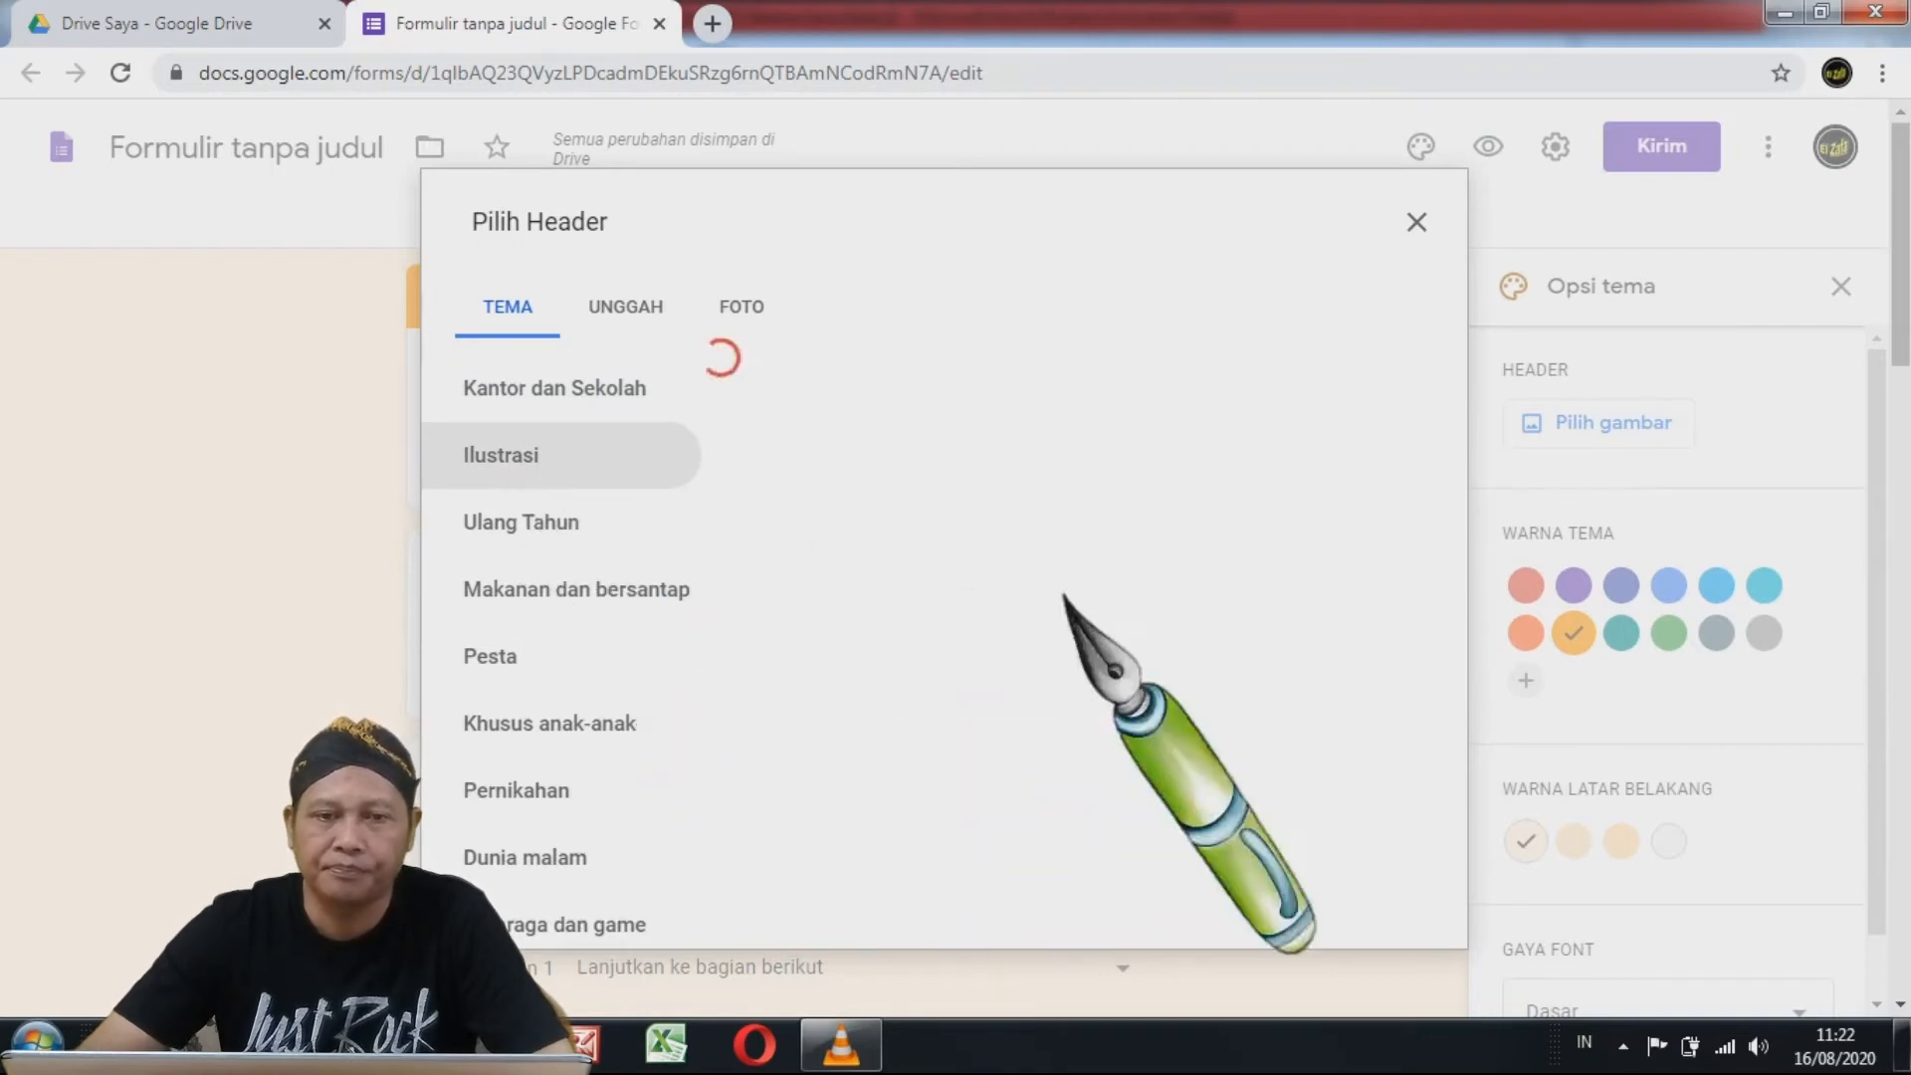
{"action": "scroll", "coordinate": [1138, 588], "scroll_direction": "down", "scroll_amount": 10}
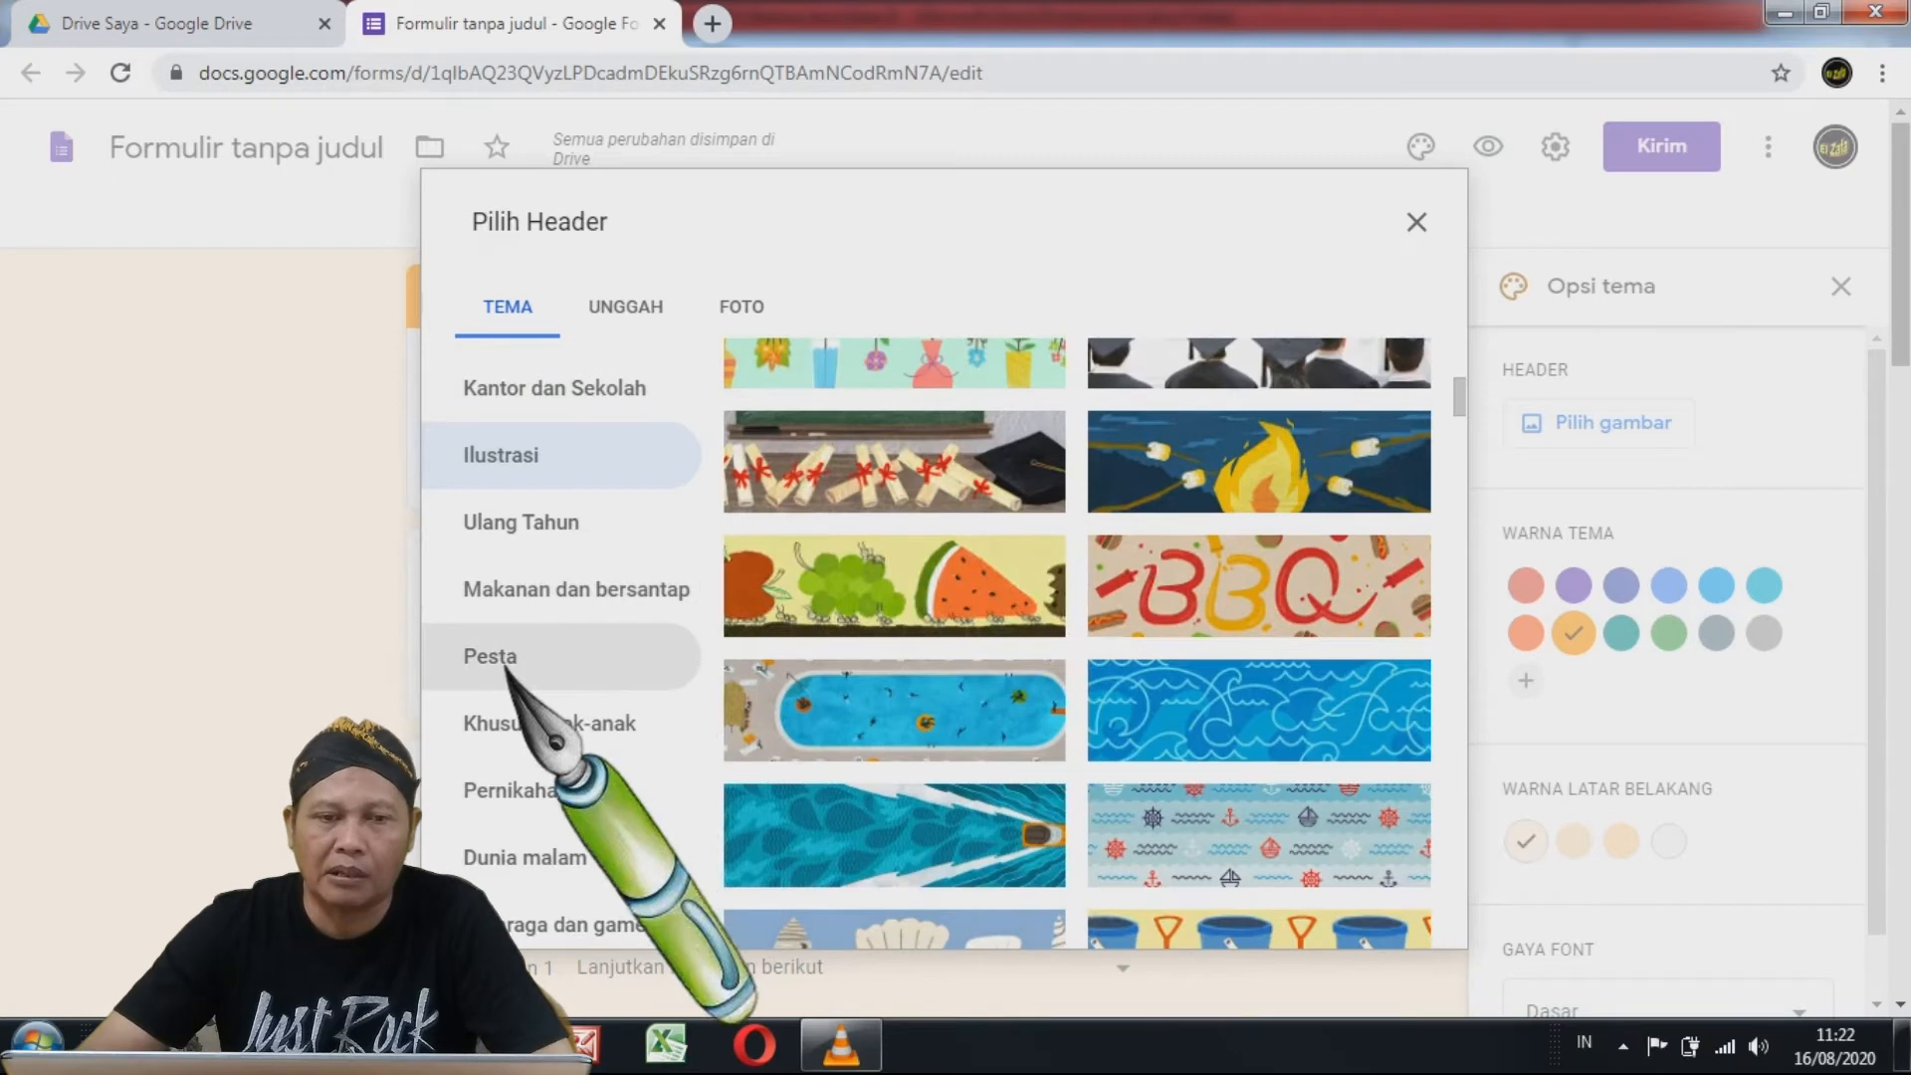
{"action": "left_click", "coordinate": [538, 652]}
{"action": "left_click", "coordinate": [553, 721]}
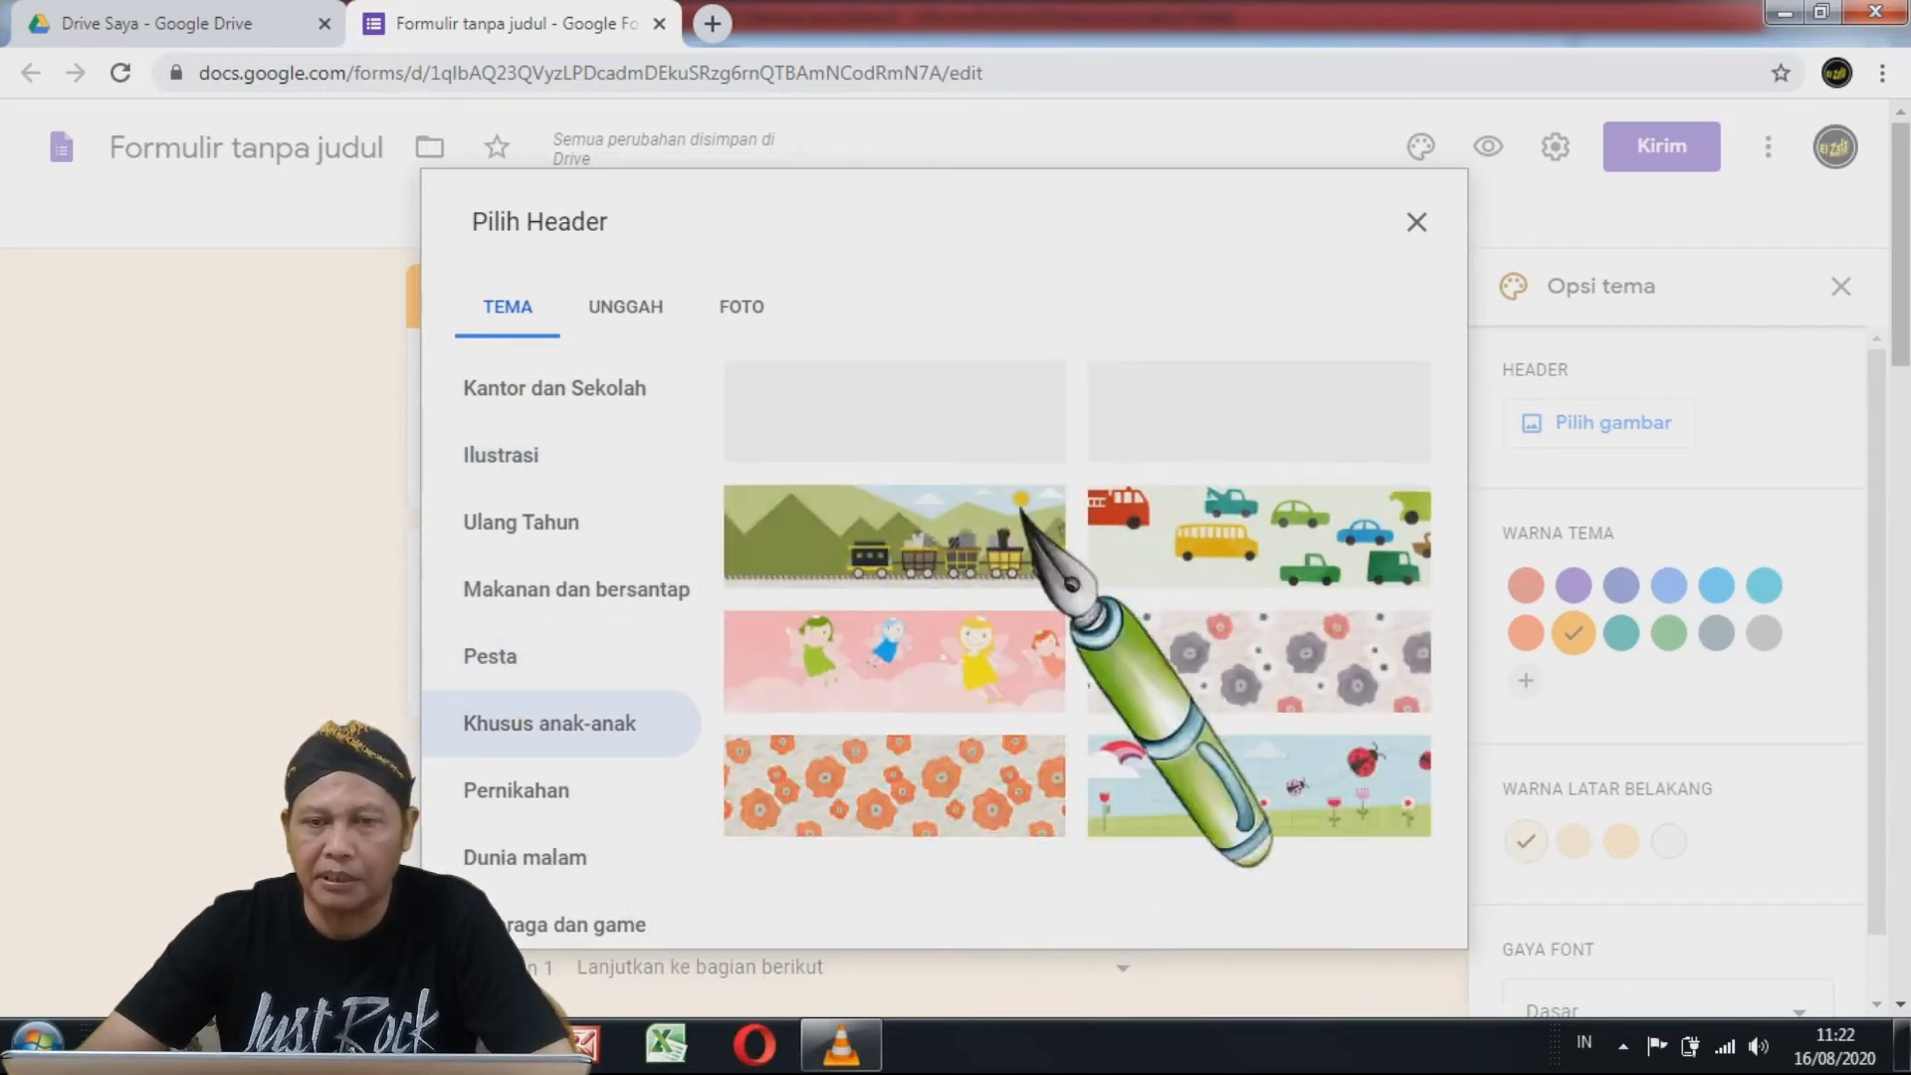
{"action": "left_click", "coordinate": [555, 796]}
{"action": "left_click", "coordinate": [543, 877]}
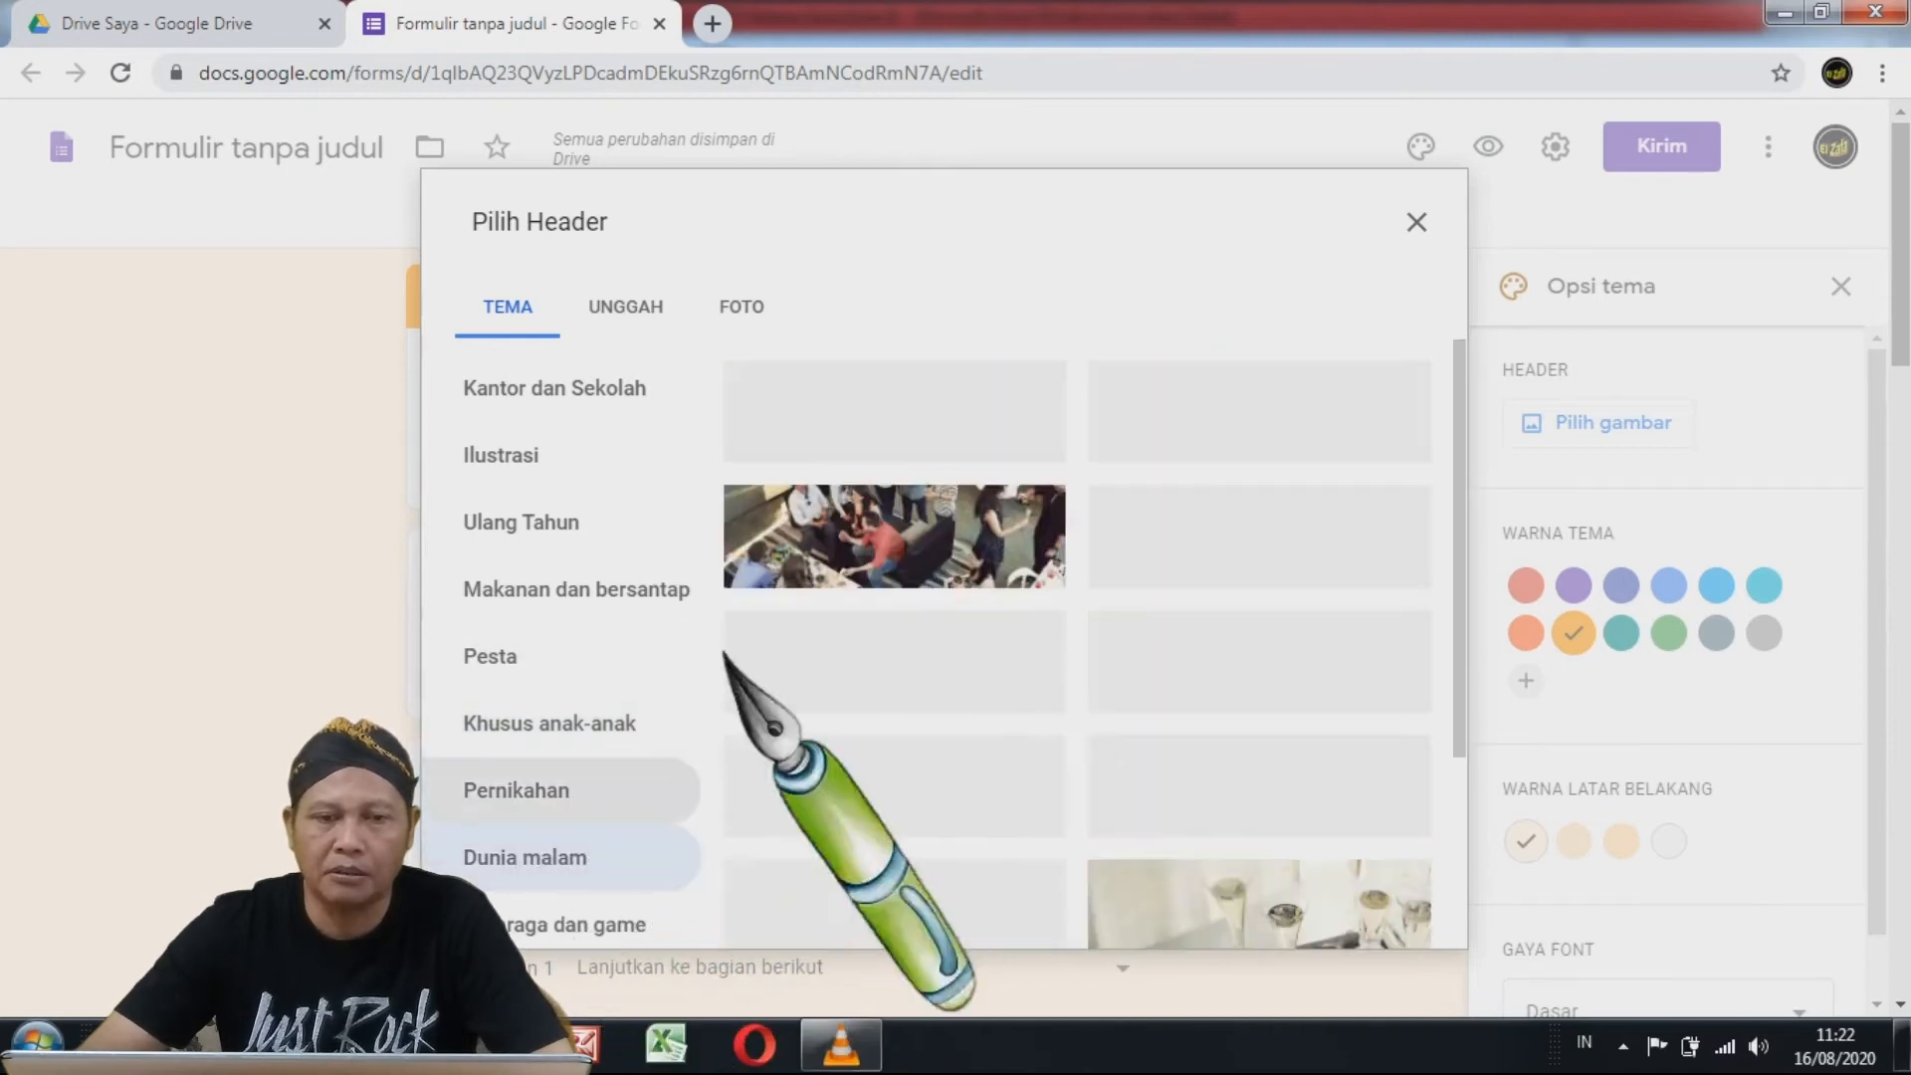
{"action": "scroll", "coordinate": [1033, 568], "scroll_direction": "down", "scroll_amount": 3}
{"action": "left_click", "coordinate": [572, 928]}
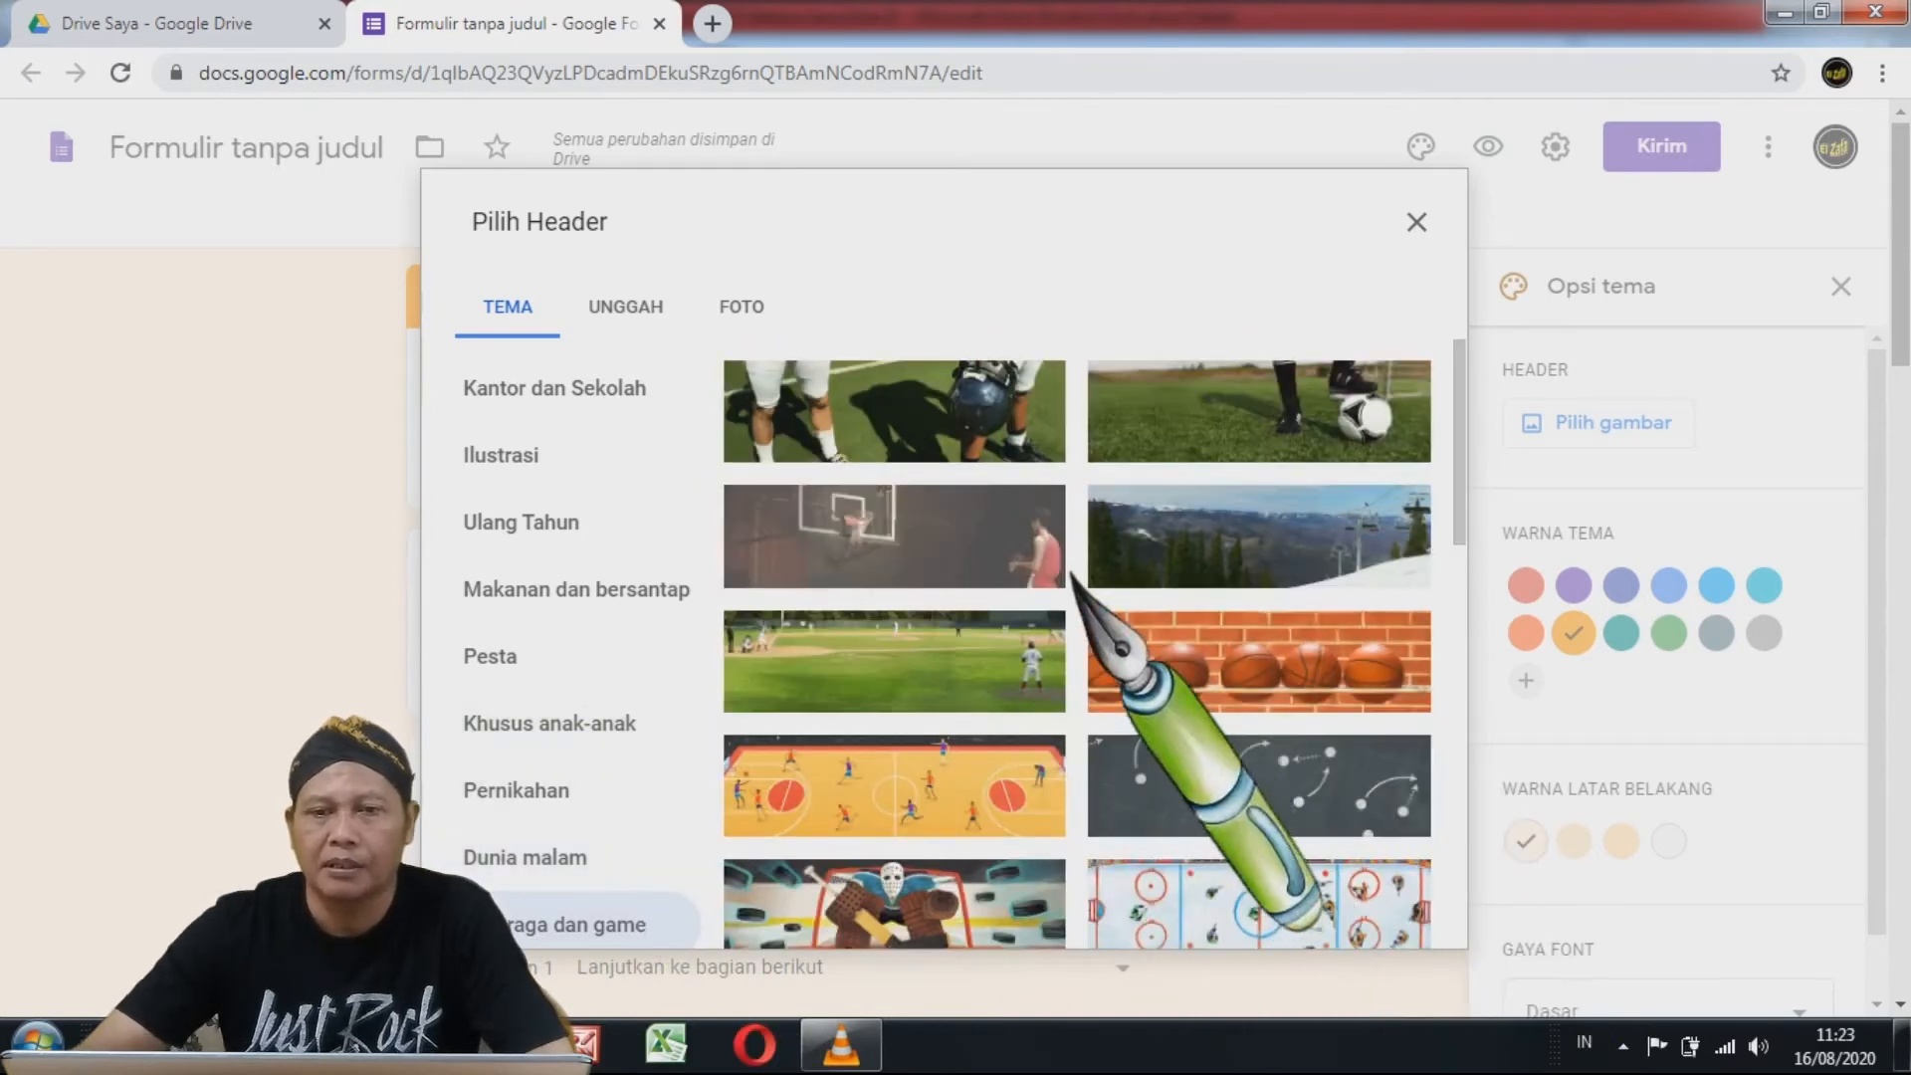
{"action": "scroll", "coordinate": [1101, 637], "scroll_direction": "down", "scroll_amount": 5}
{"action": "scroll", "coordinate": [1108, 634], "scroll_direction": "up", "scroll_amount": 5}
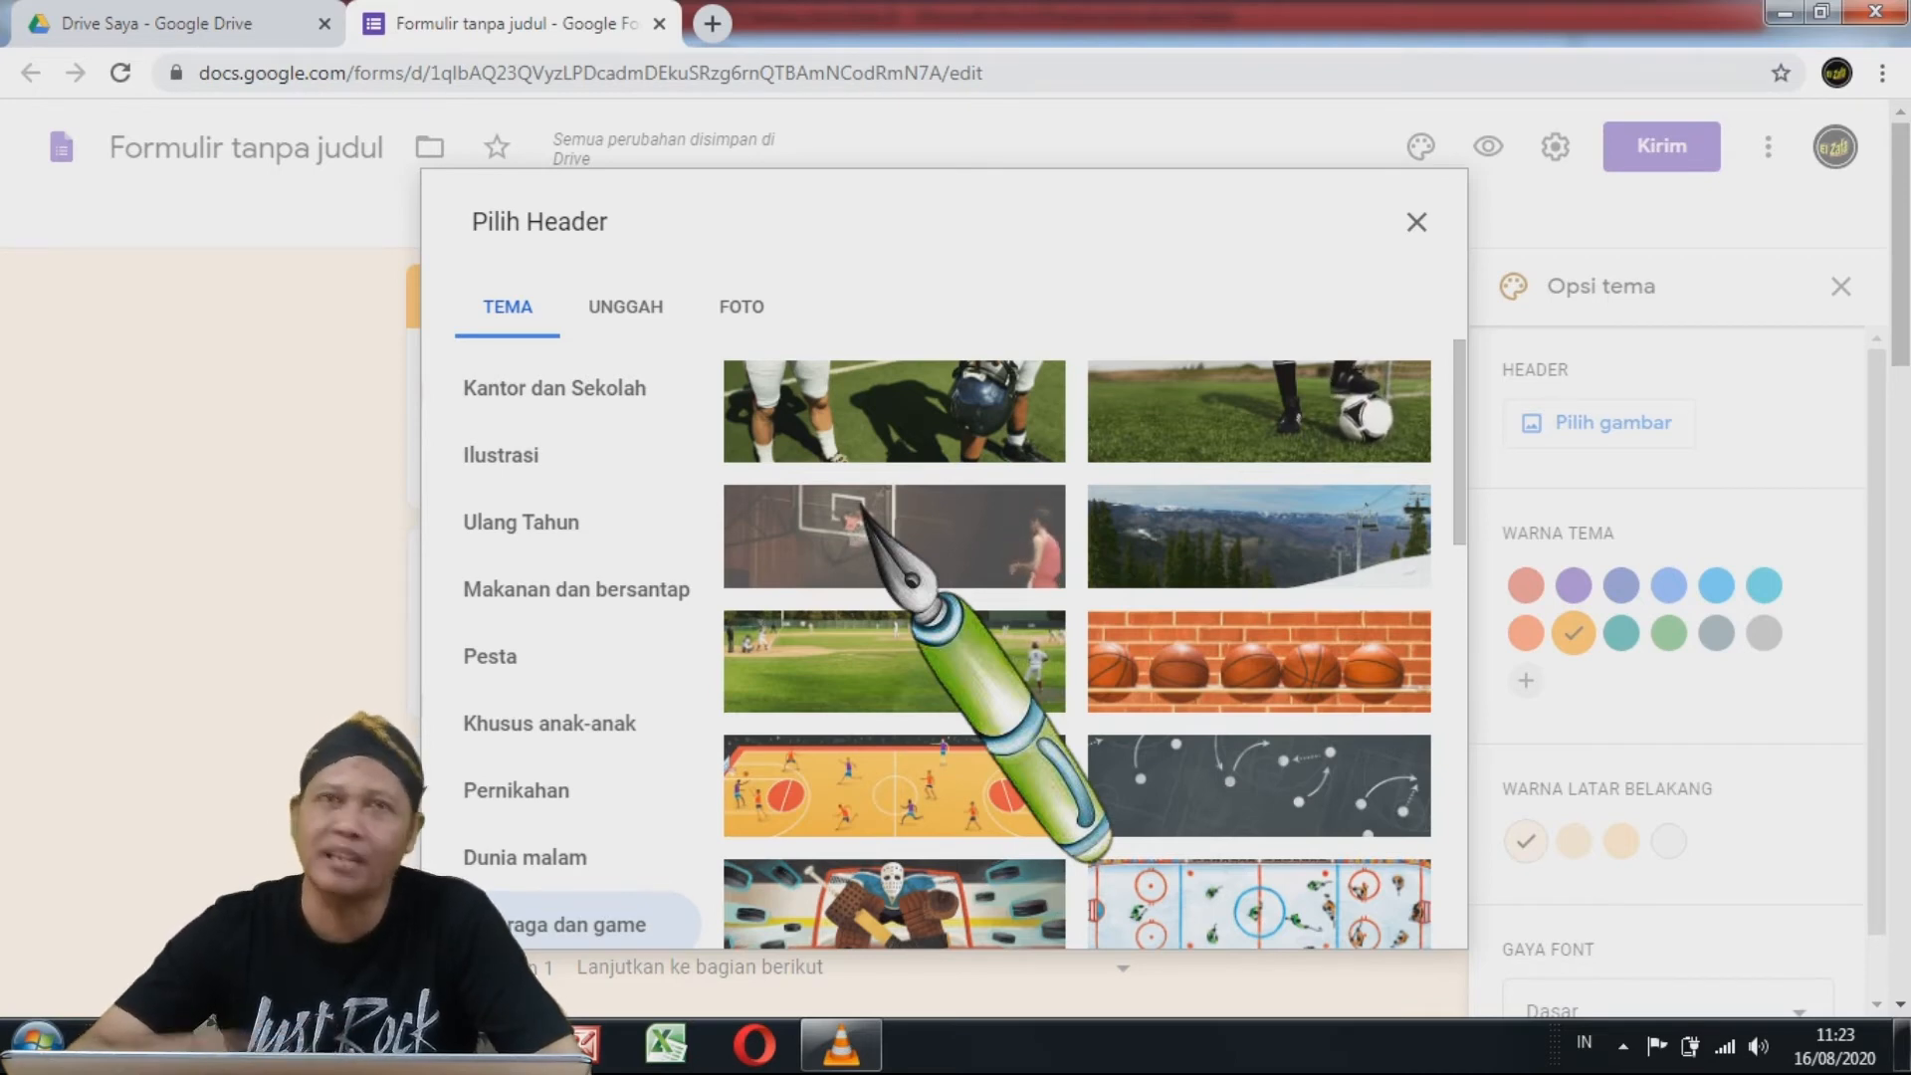
- Upload New Picture (12) from the Pictures library and apply it uncaptioned as the form's header image
{"action": "left_click", "coordinate": [633, 309]}
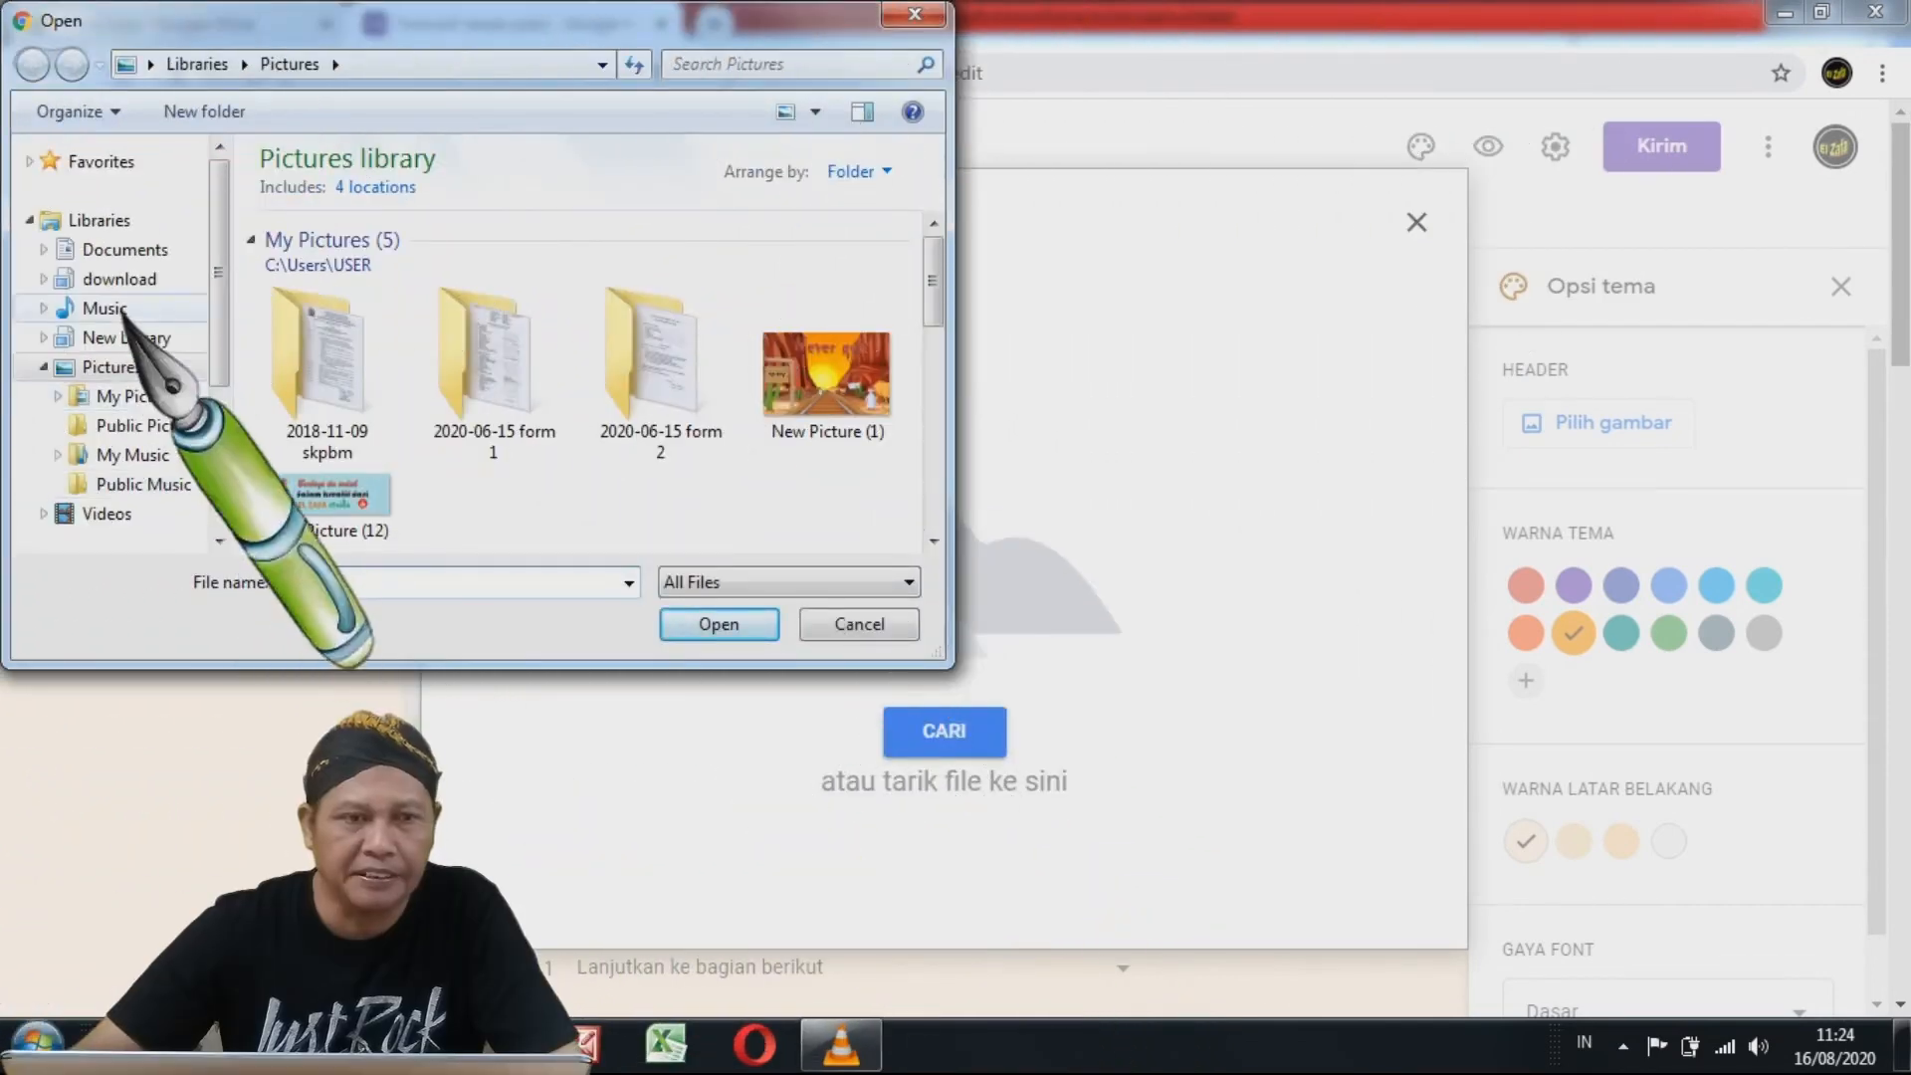
{"action": "left_click", "coordinate": [934, 541]}
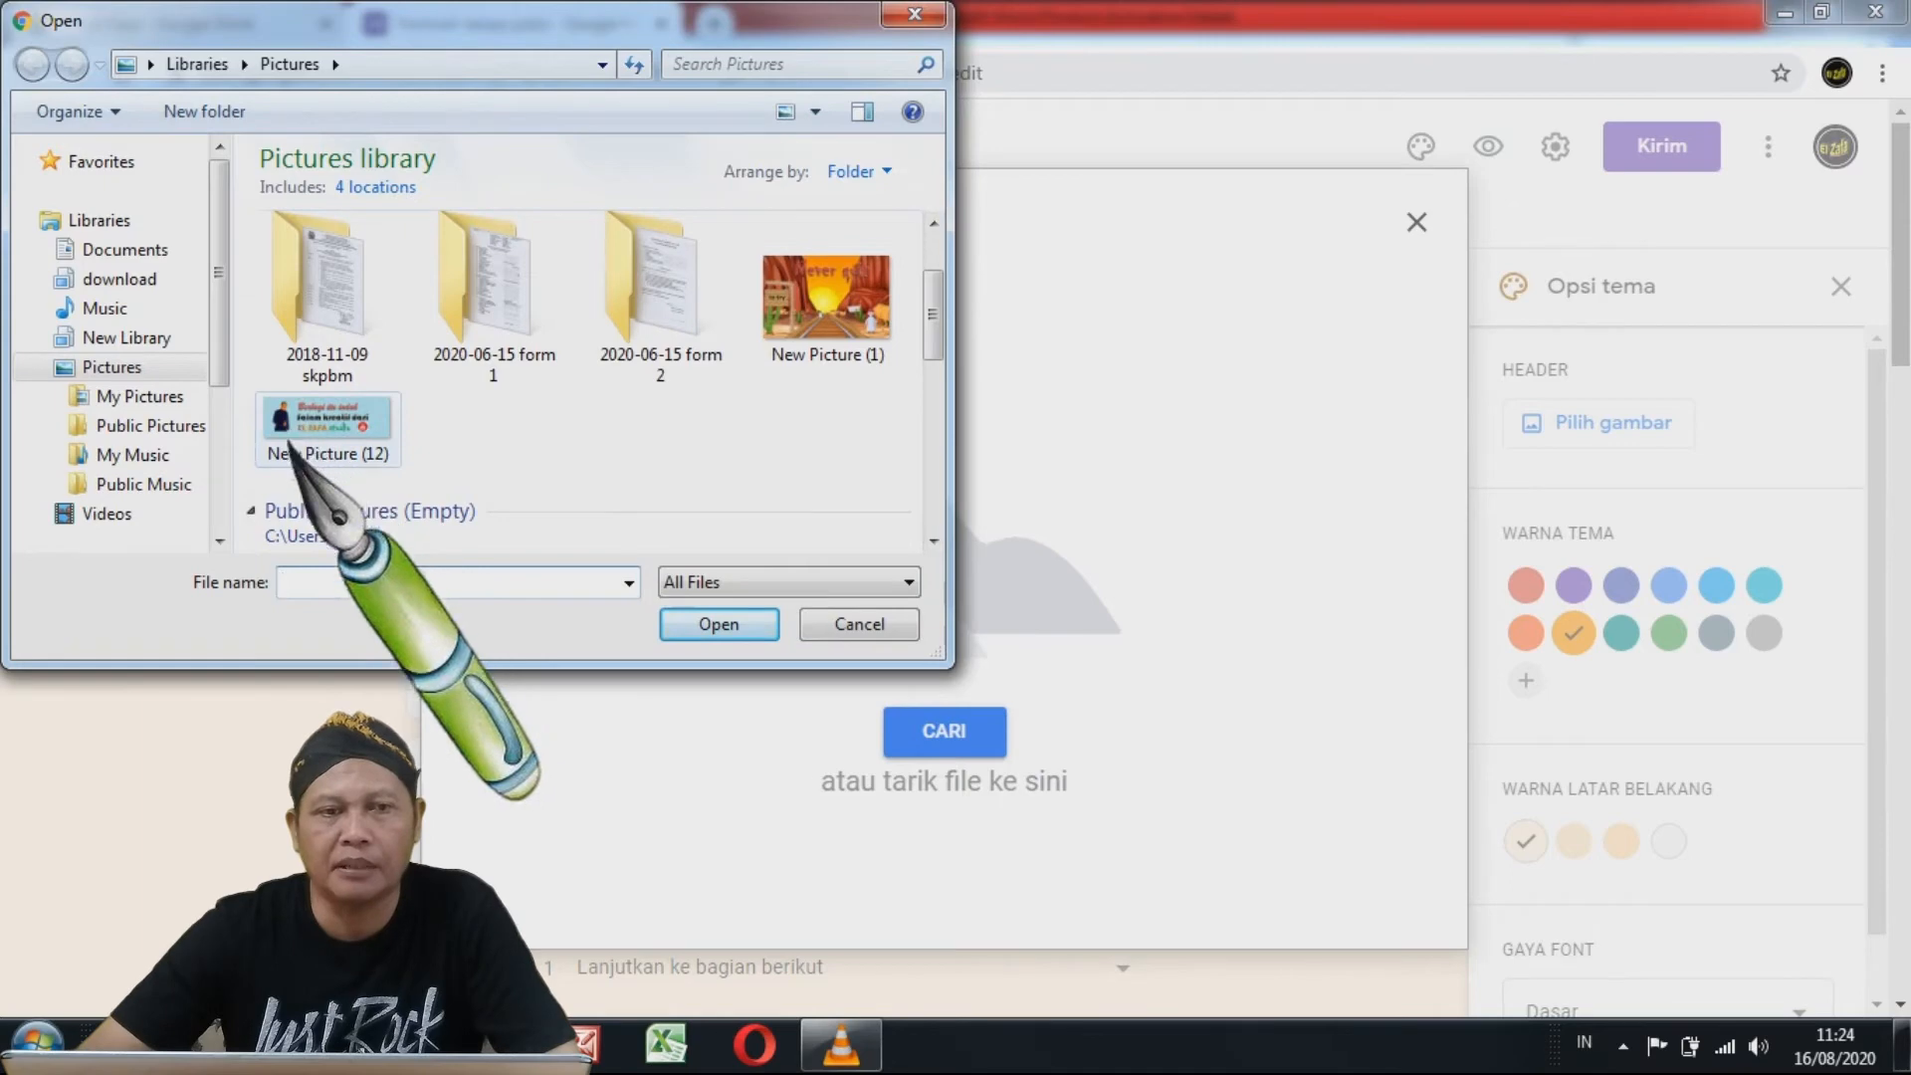
{"action": "left_click", "coordinate": [302, 423]}
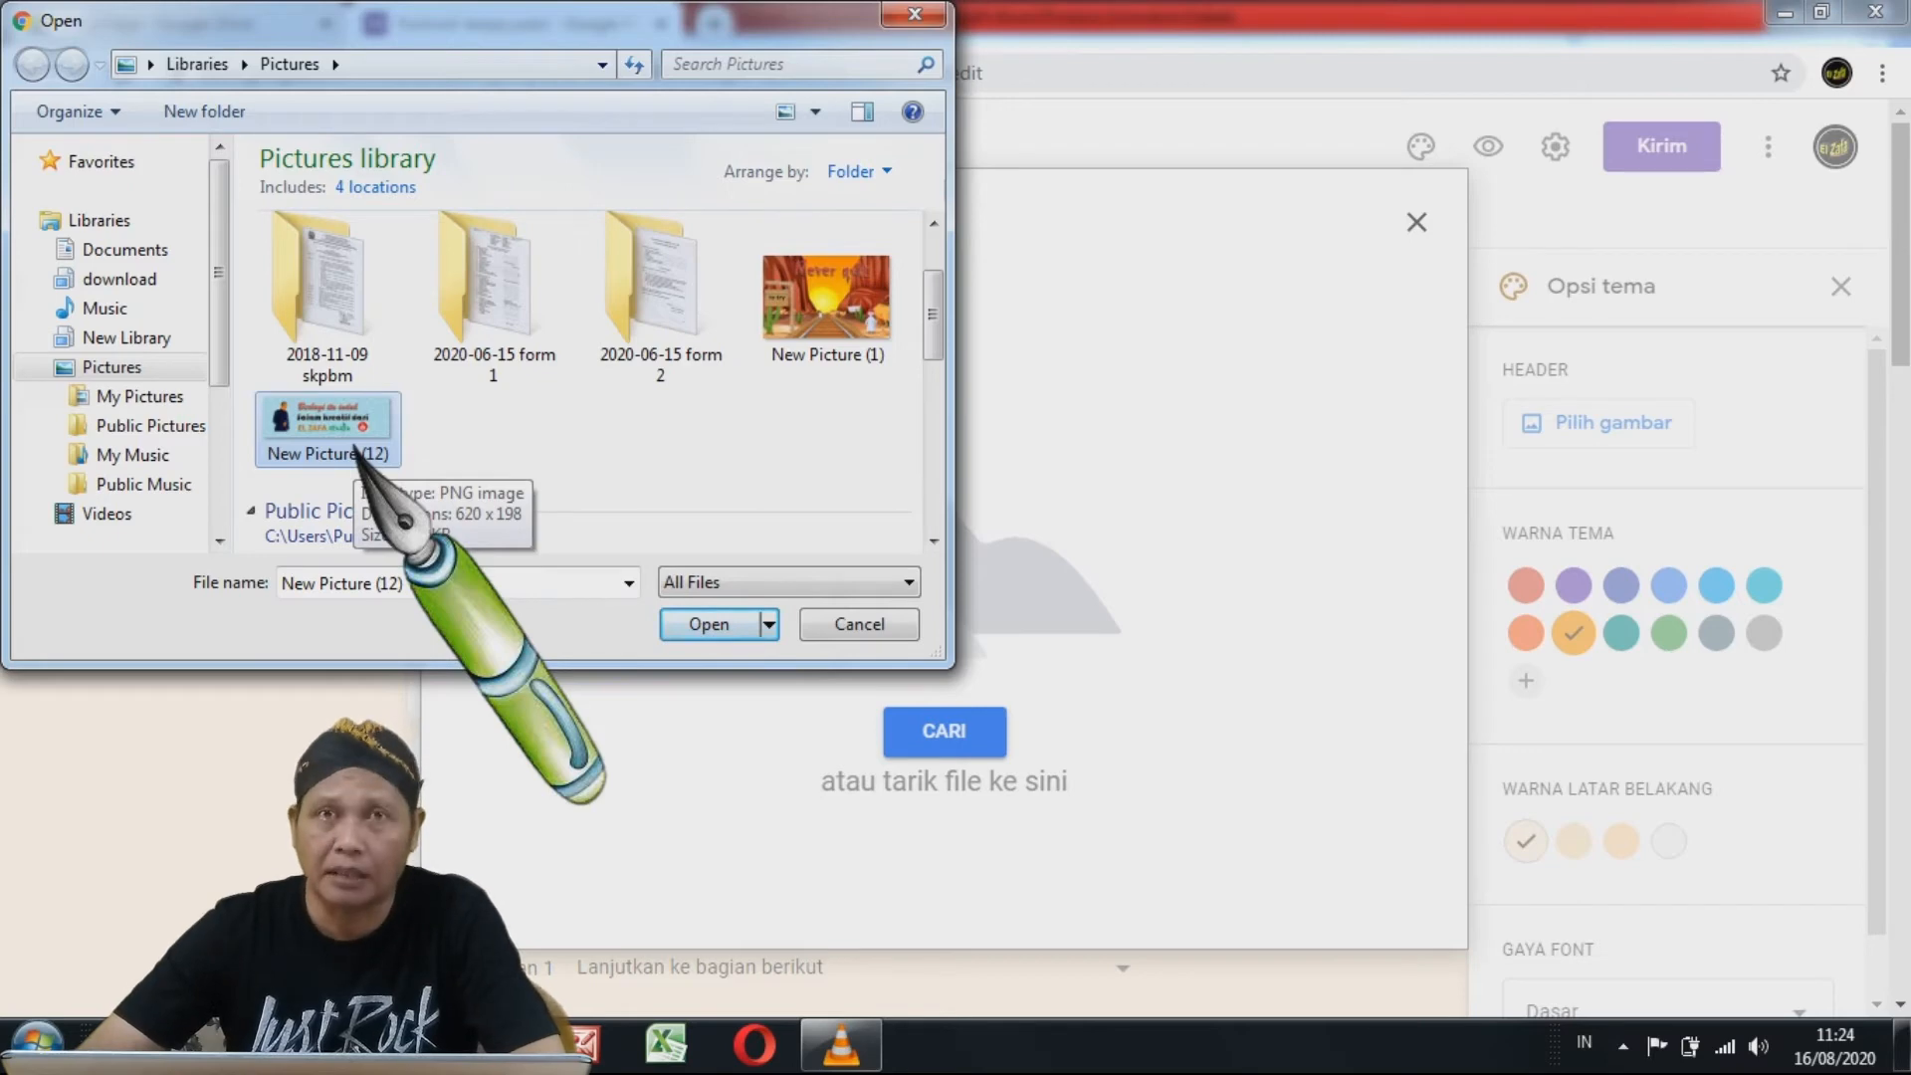
{"action": "left_click", "coordinate": [722, 625]}
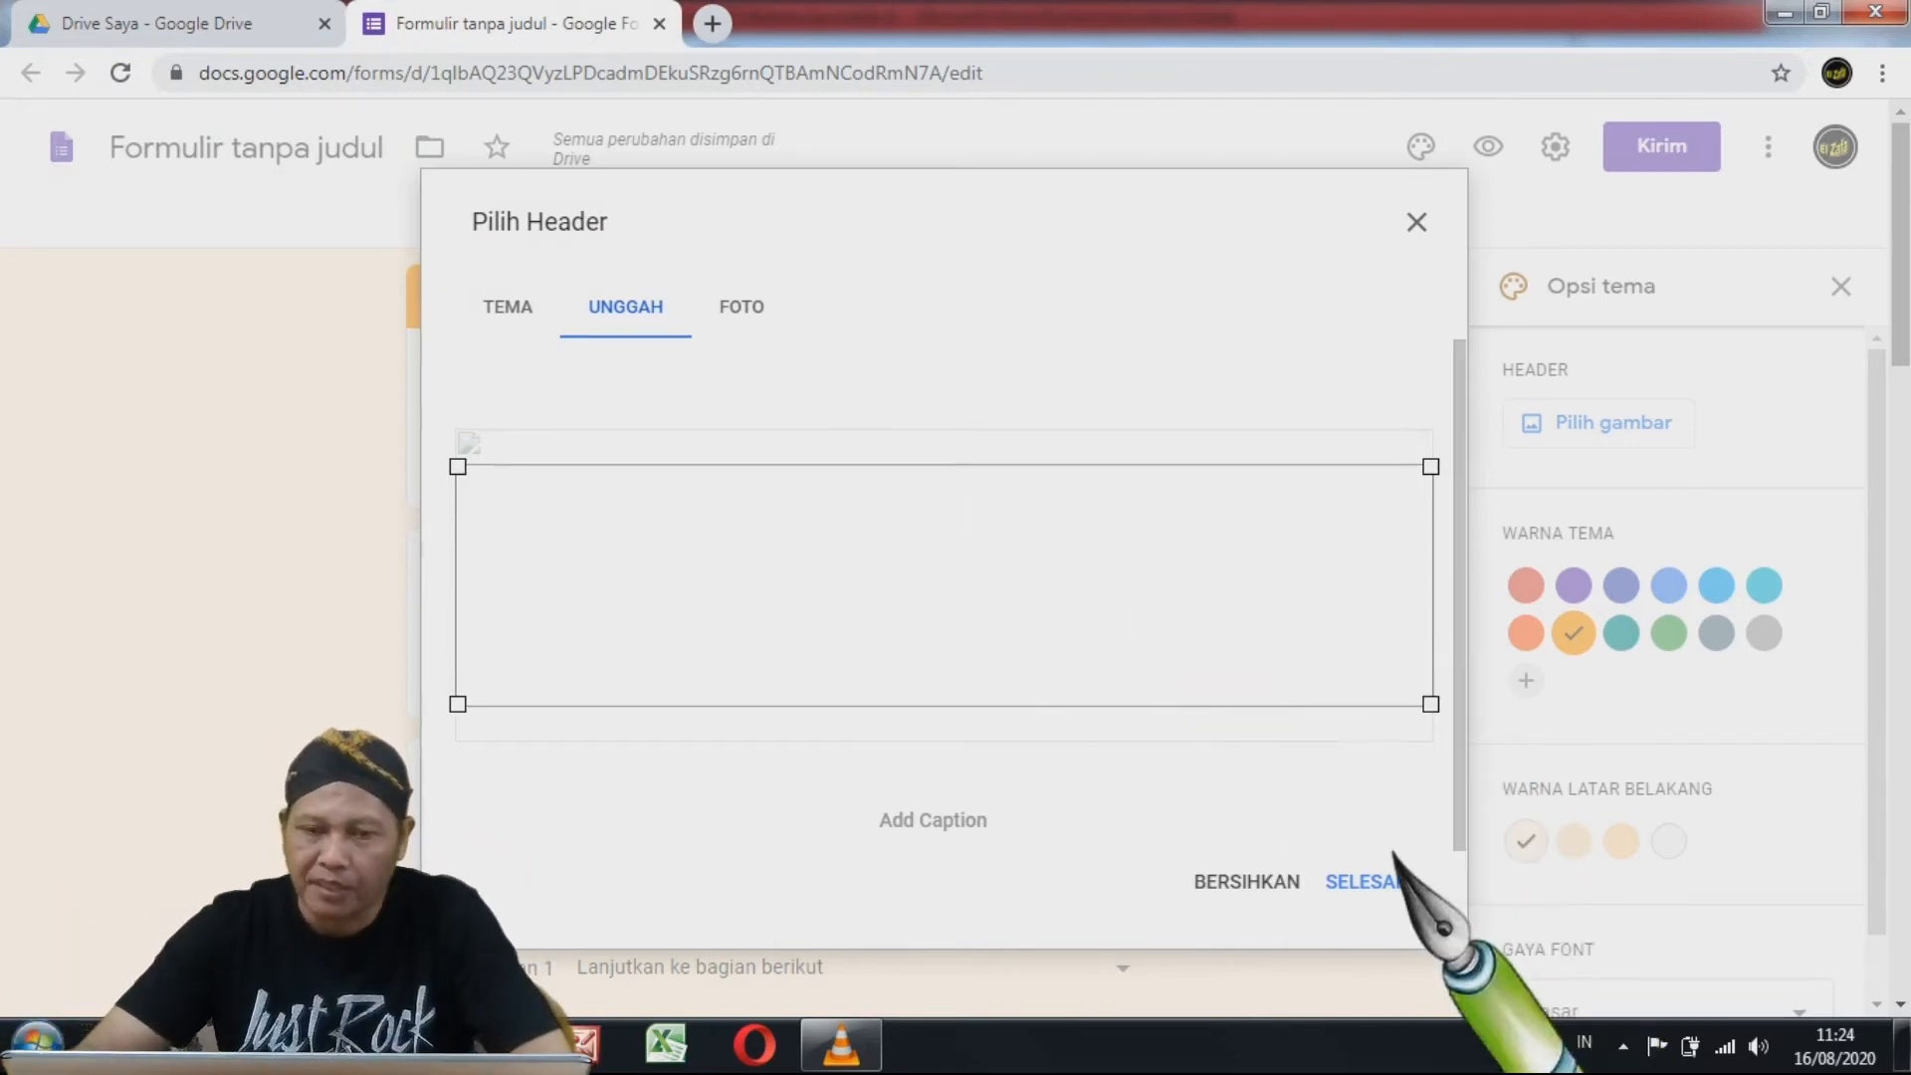
{"action": "left_click", "coordinate": [1379, 889]}
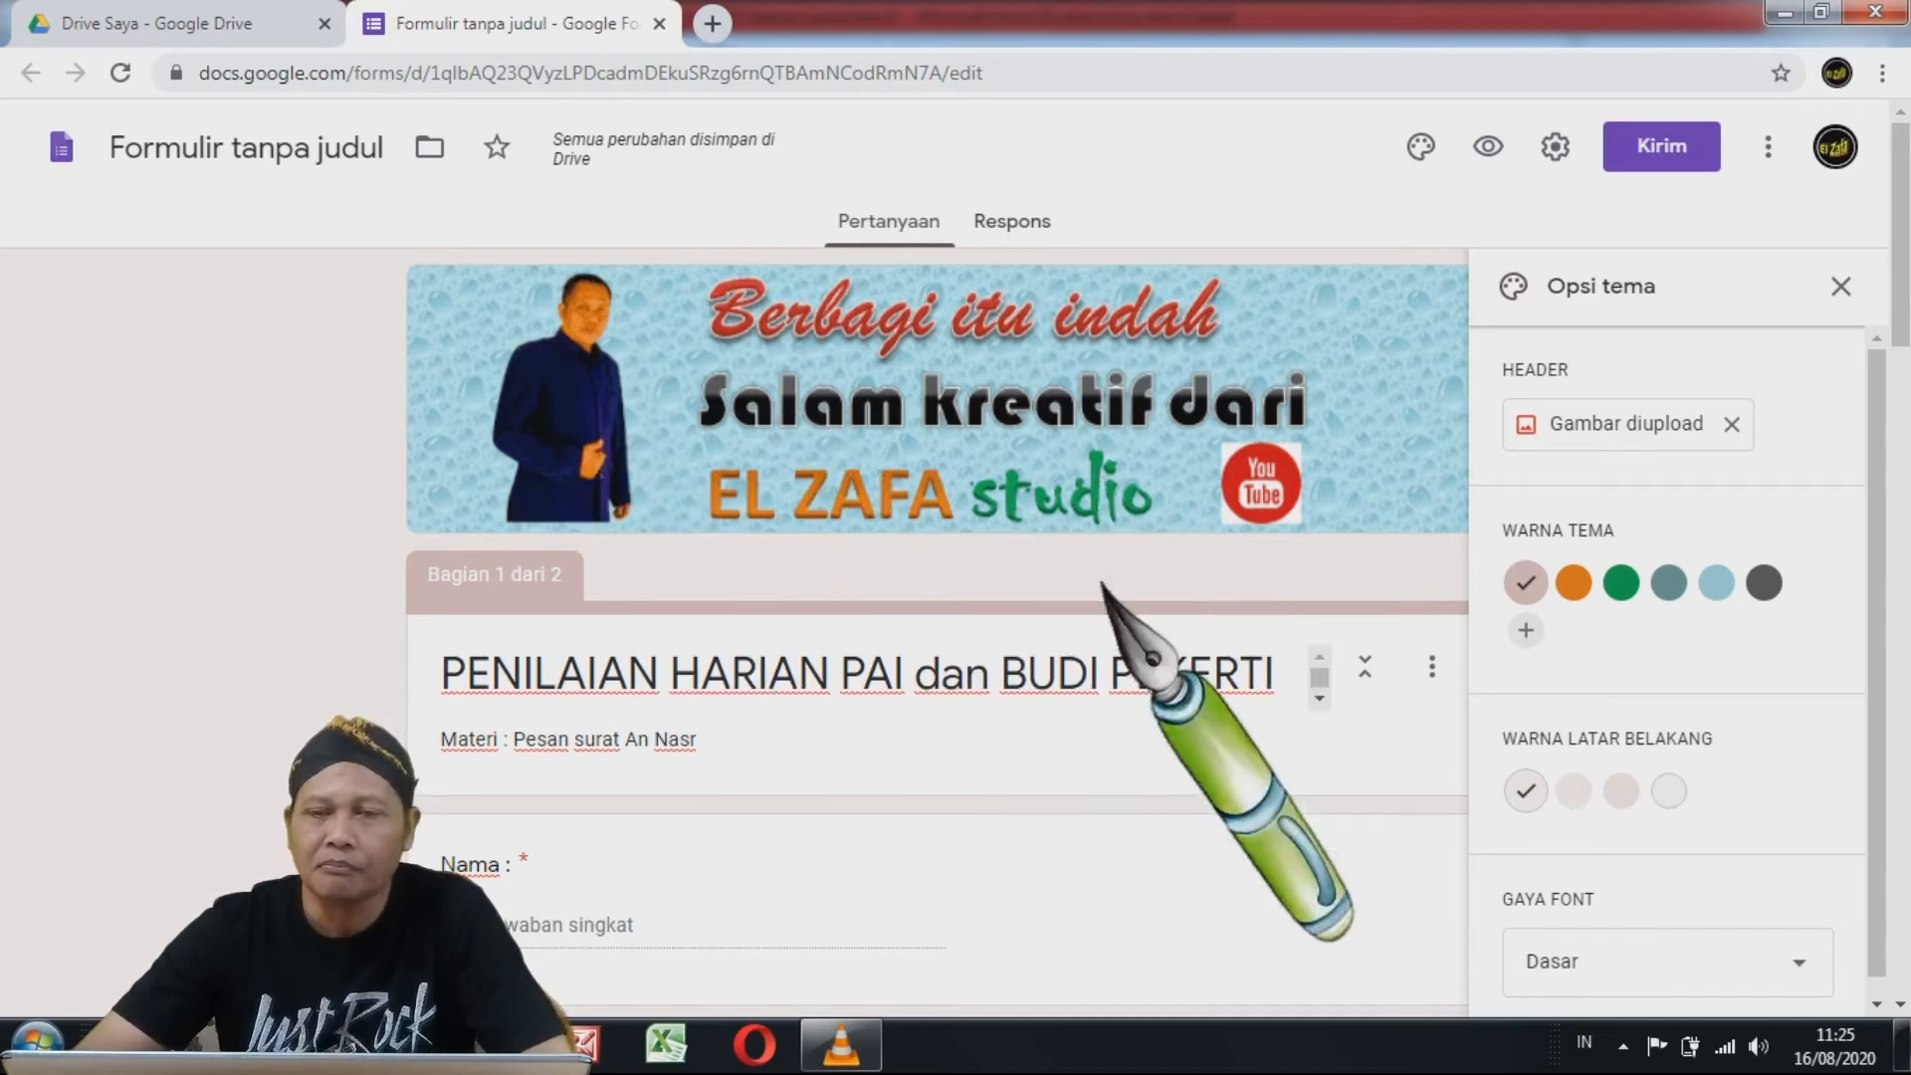
{"action": "scroll", "coordinate": [1013, 578], "scroll_direction": "down", "scroll_amount": 6}
{"action": "scroll", "coordinate": [1010, 575], "scroll_direction": "up", "scroll_amount": 6}
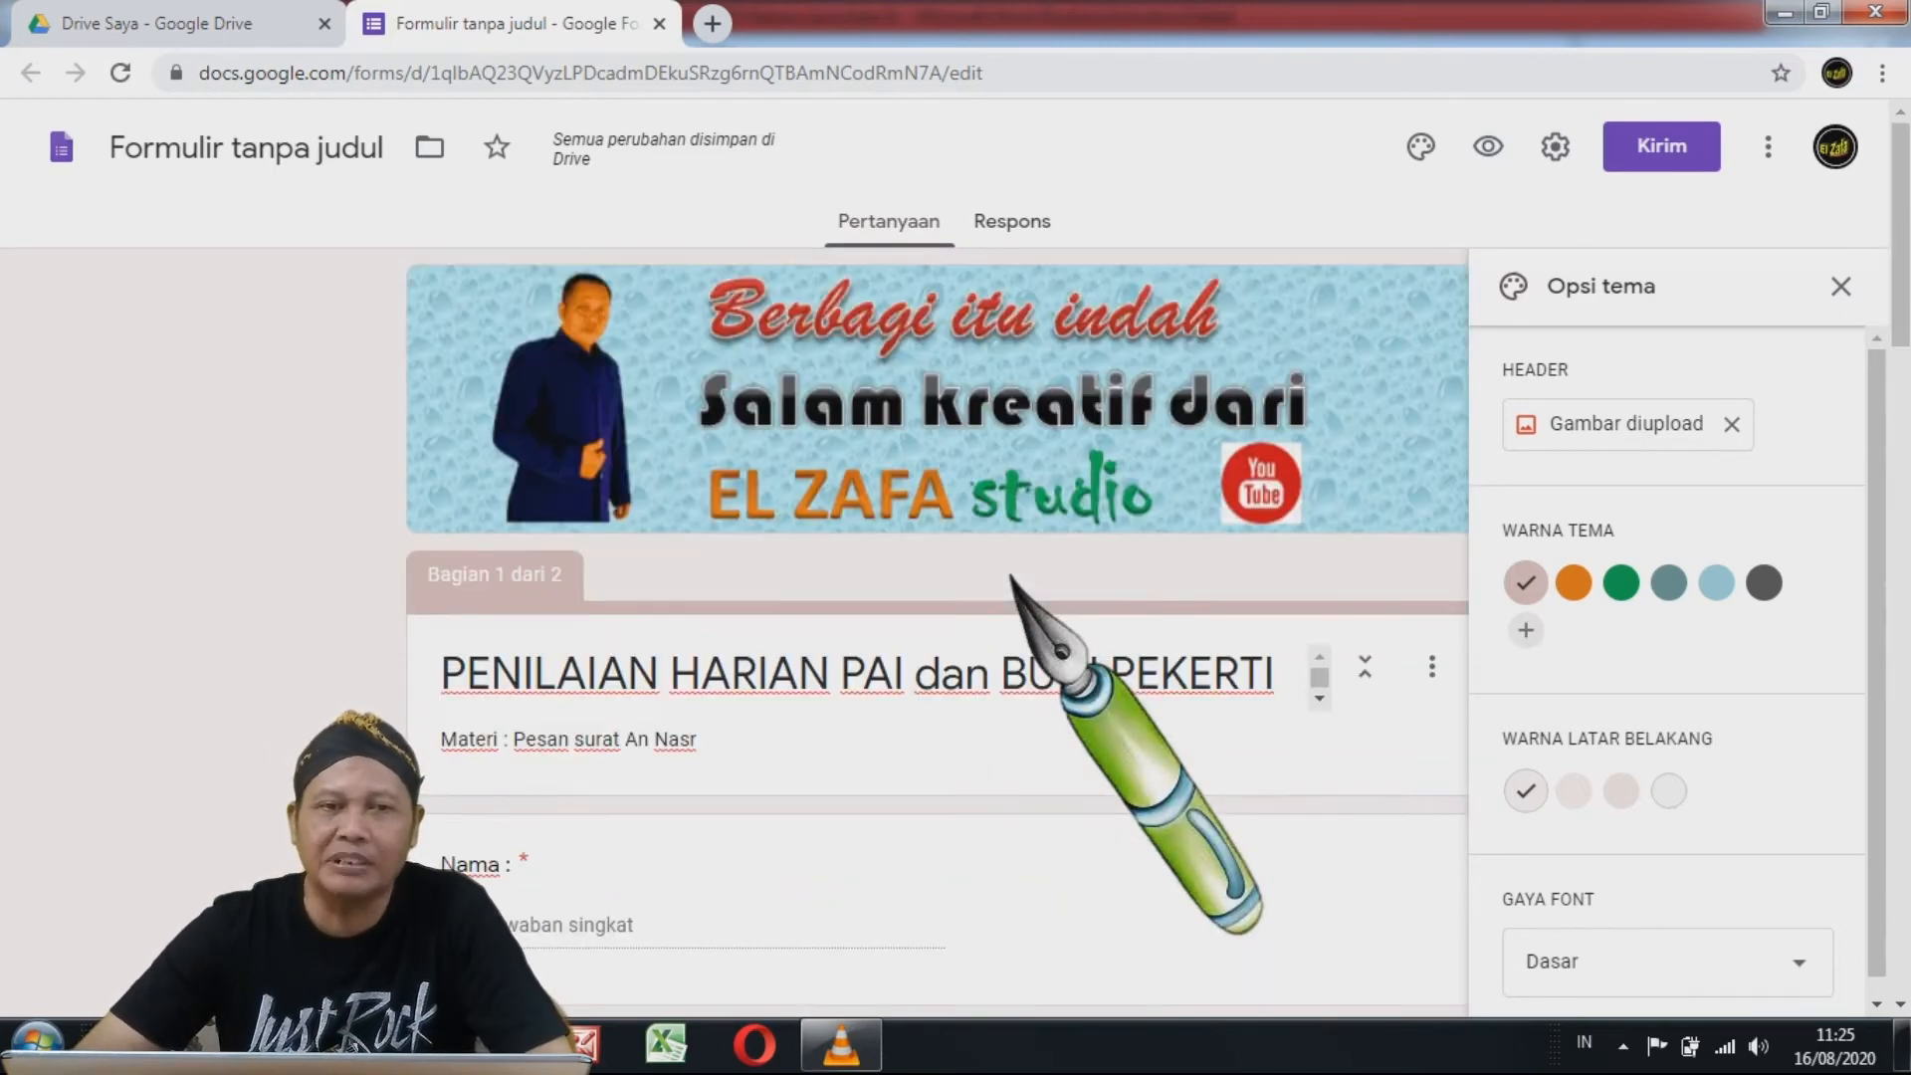
- Give the form file the form's title as its name and shorten PENILAIAN HARIAN in it to PH
{"action": "scroll", "coordinate": [1011, 577], "scroll_direction": "down", "scroll_amount": 10}
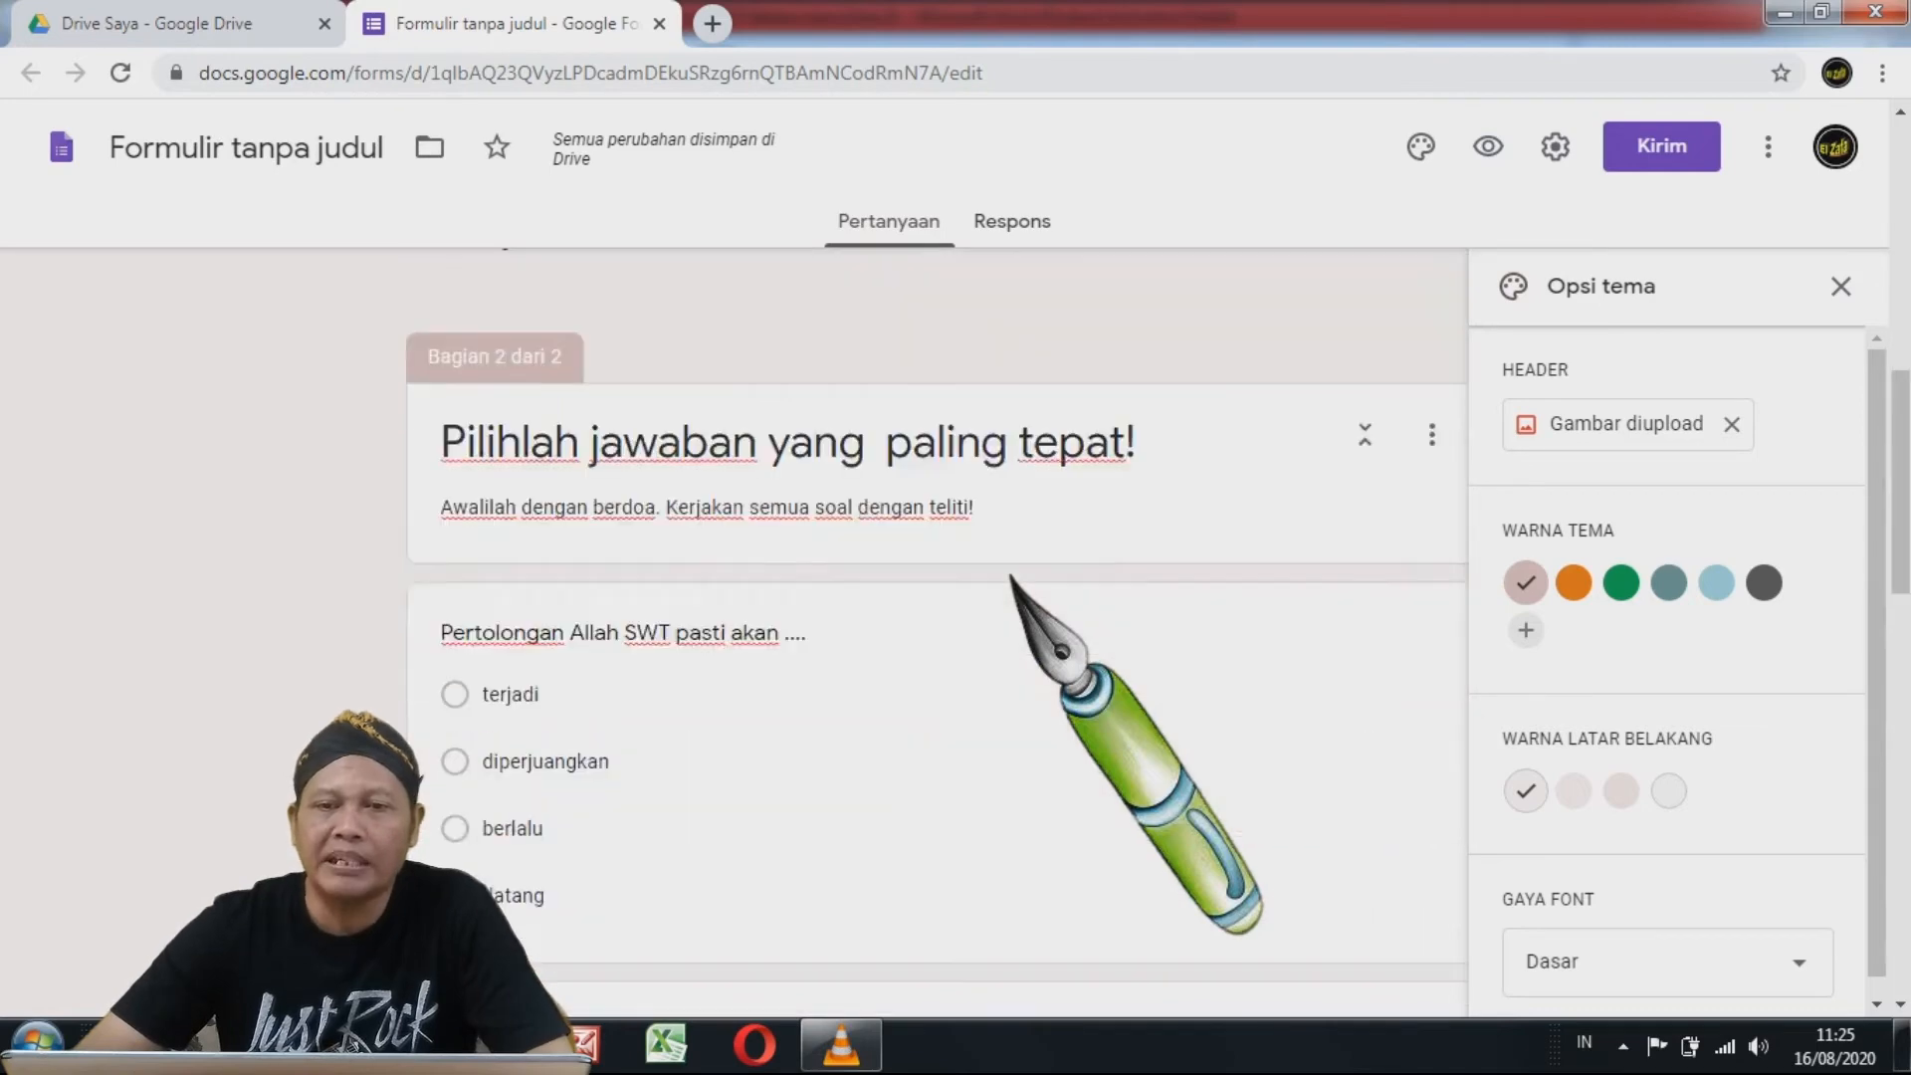
{"action": "scroll", "coordinate": [1010, 577], "scroll_direction": "up", "scroll_amount": 10}
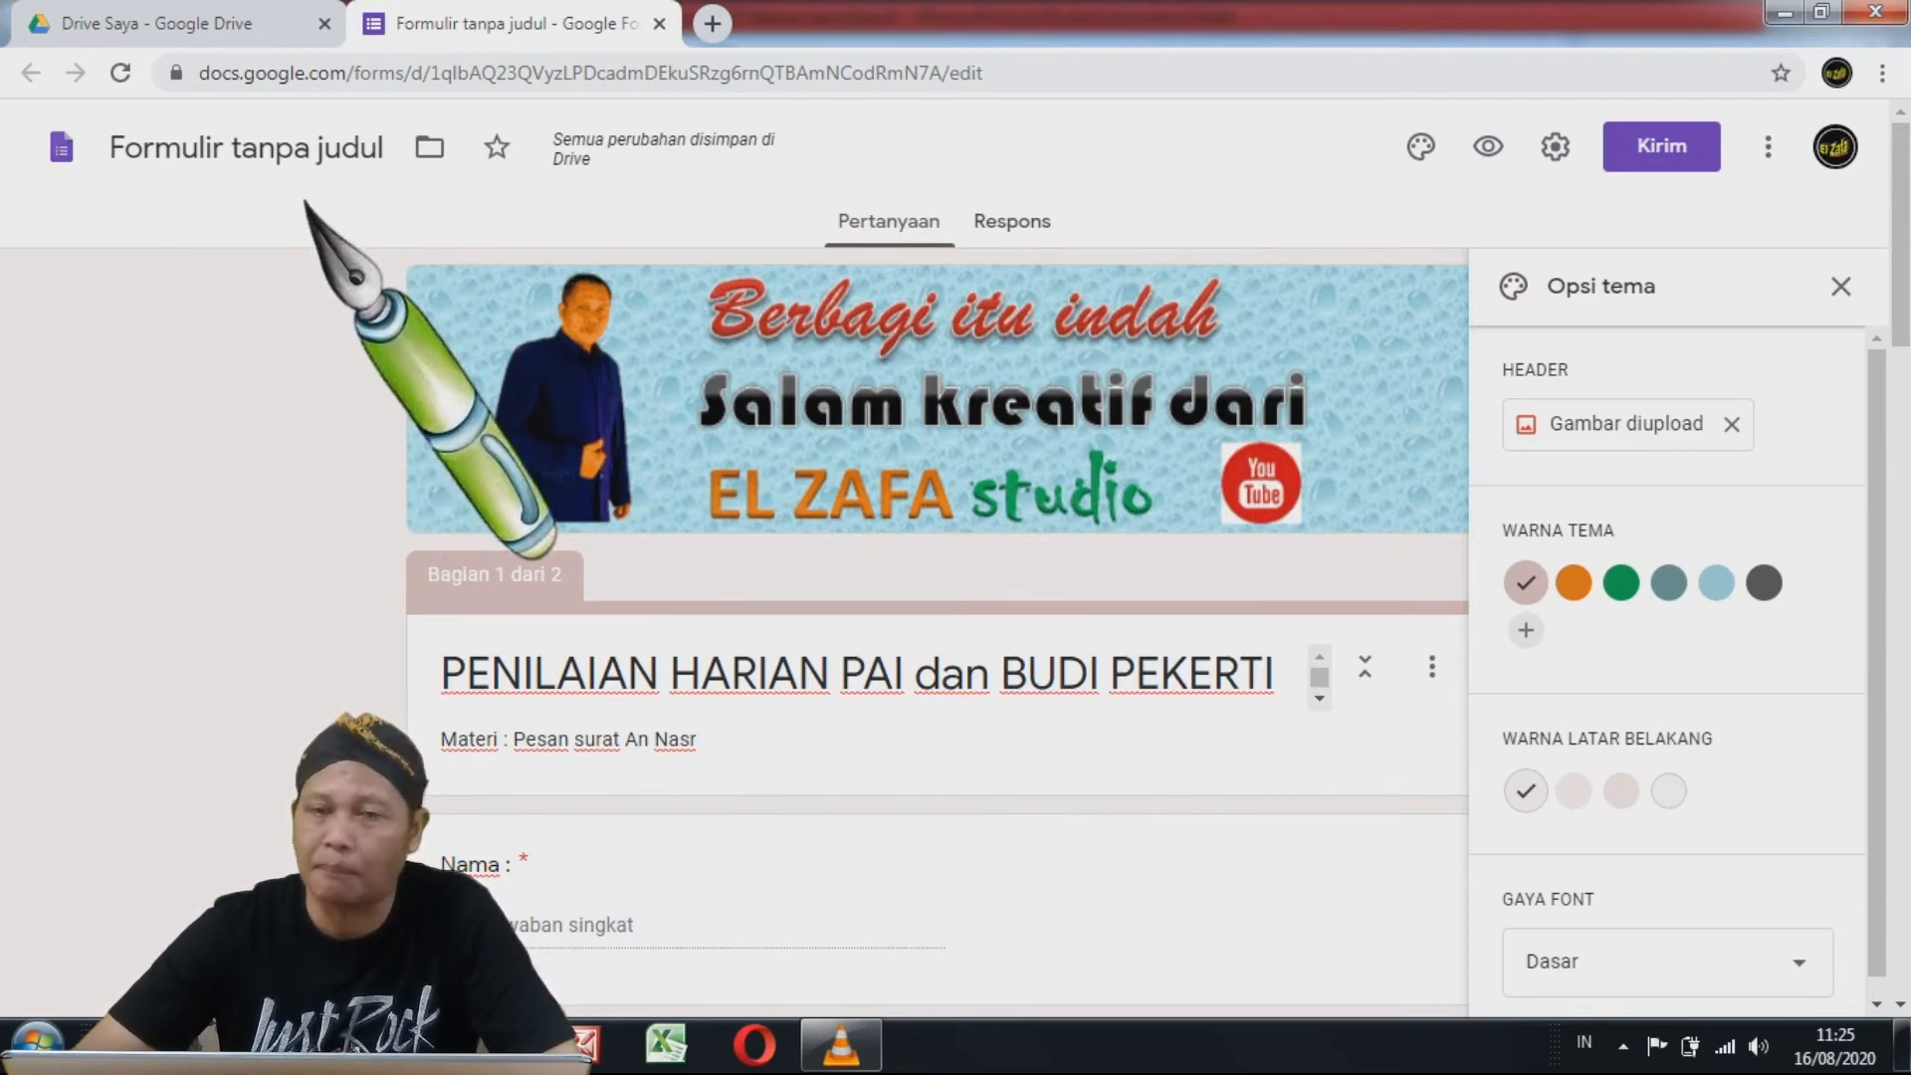
{"action": "left_click", "coordinate": [304, 164]}
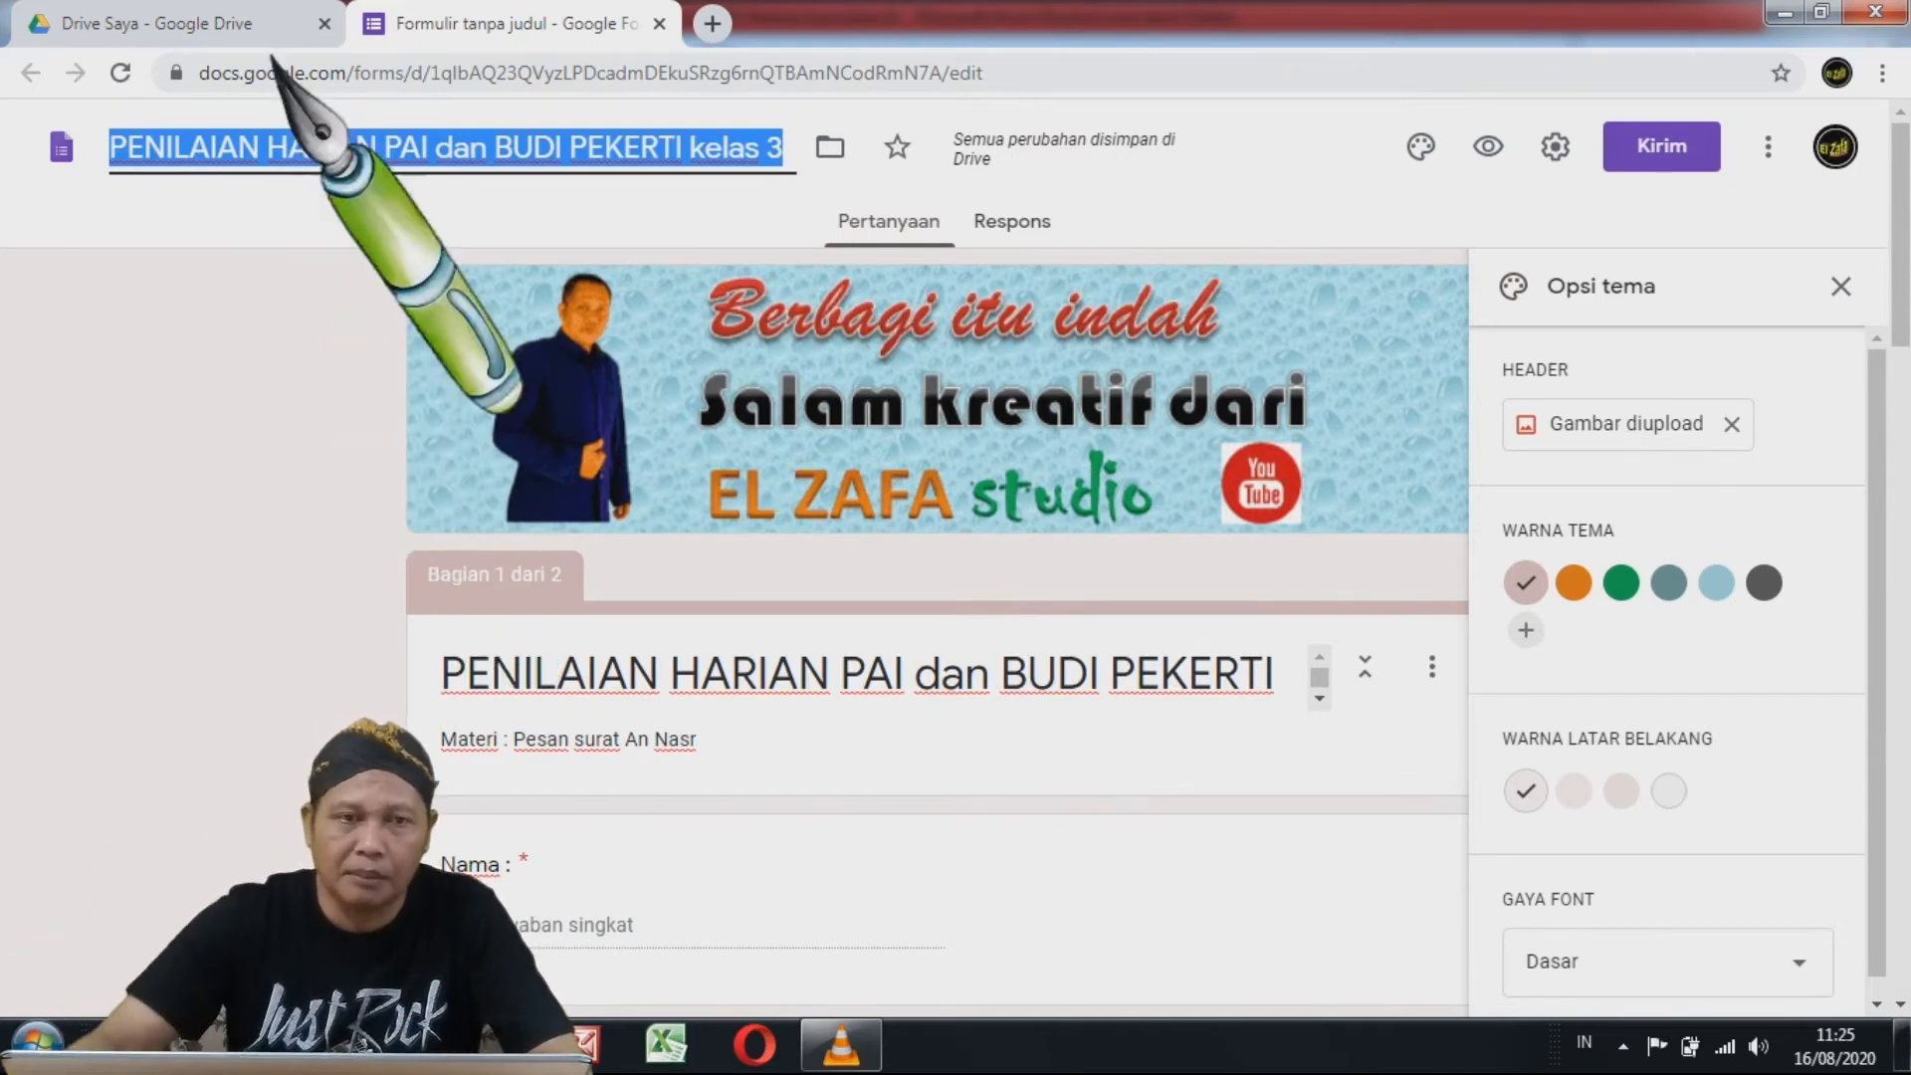
{"action": "left_click", "coordinate": [288, 159]}
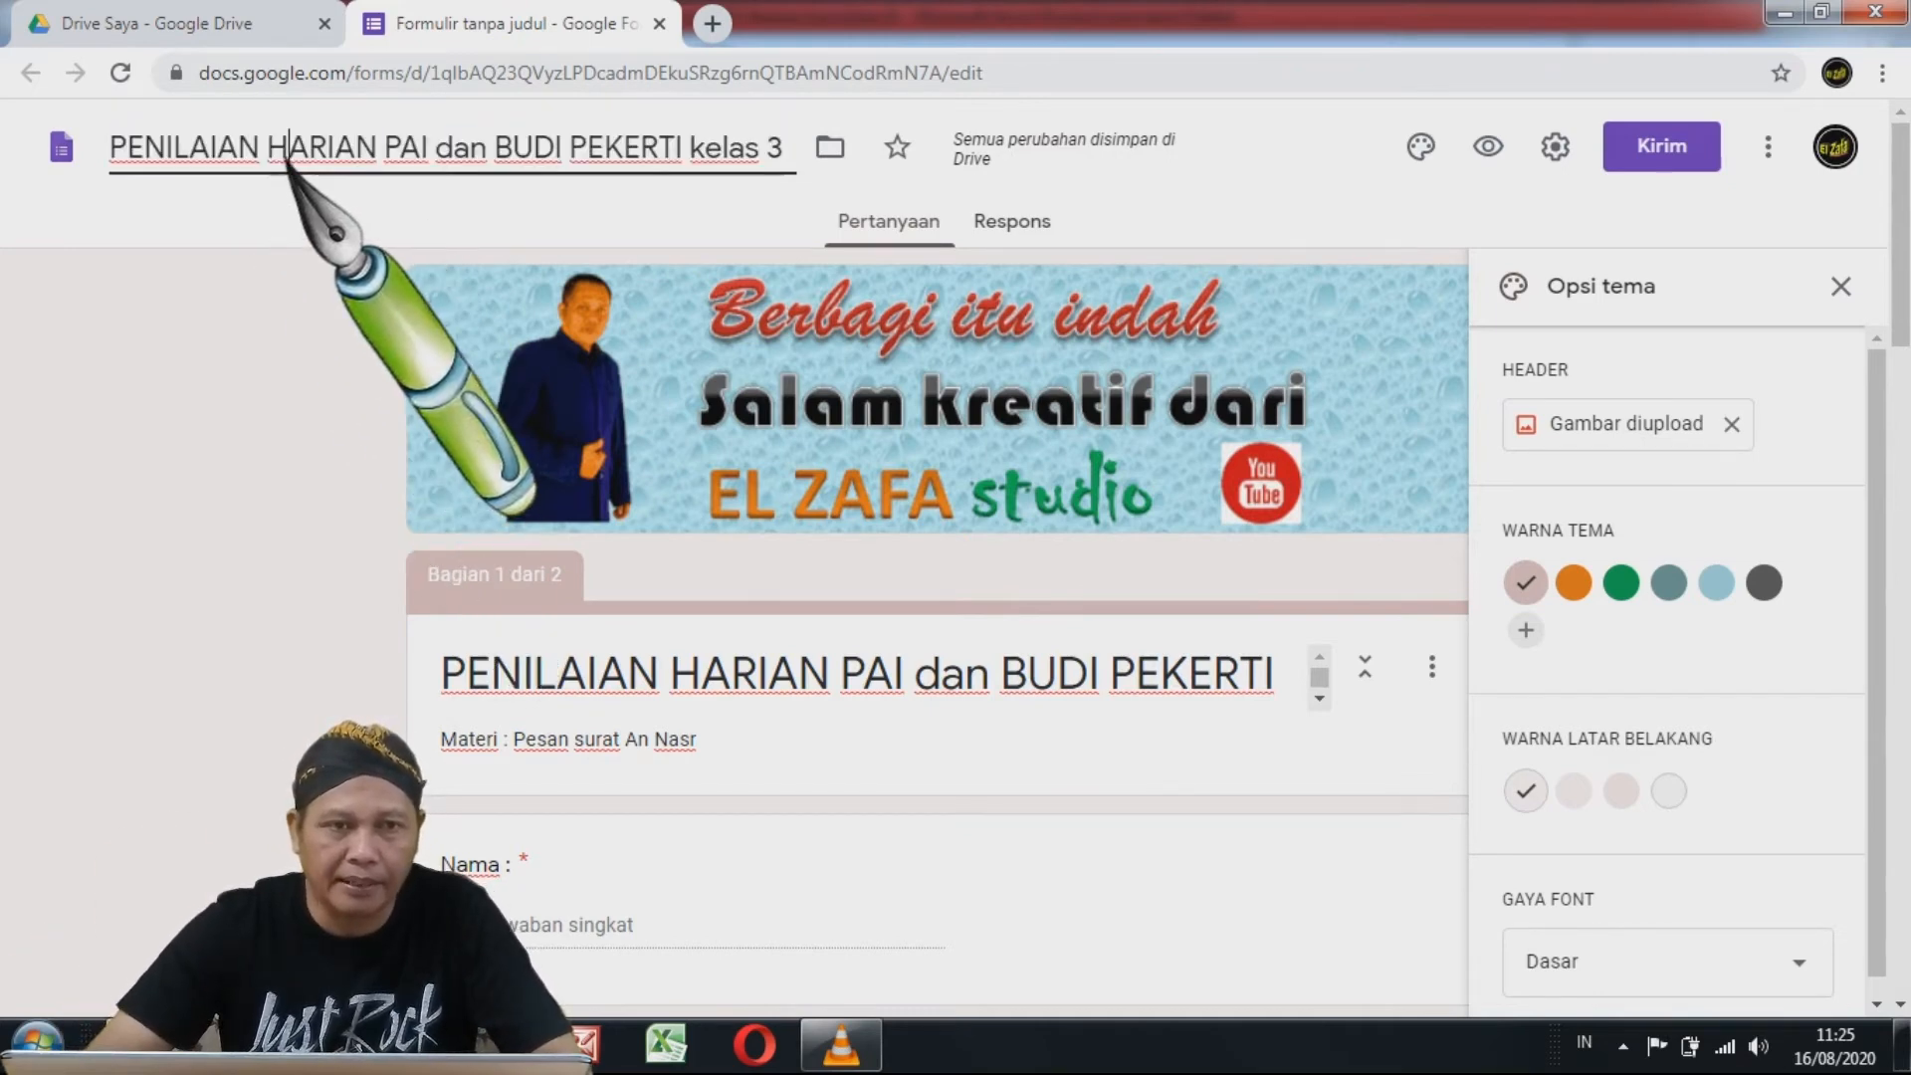
{"action": "key", "text": "Left"}
{"action": "key", "text": "BackSpace"}
{"action": "key", "text": "BackSpace"}
{"action": "key", "text": "BackSpace"}
{"action": "key", "text": "BackSpace"}
{"action": "key", "text": "BackSpace"}
{"action": "key", "text": "BackSpace"}
{"action": "key", "text": "BackSpace"}
{"action": "key", "text": "BackSpace"}
{"action": "key", "text": "BackSpace"}
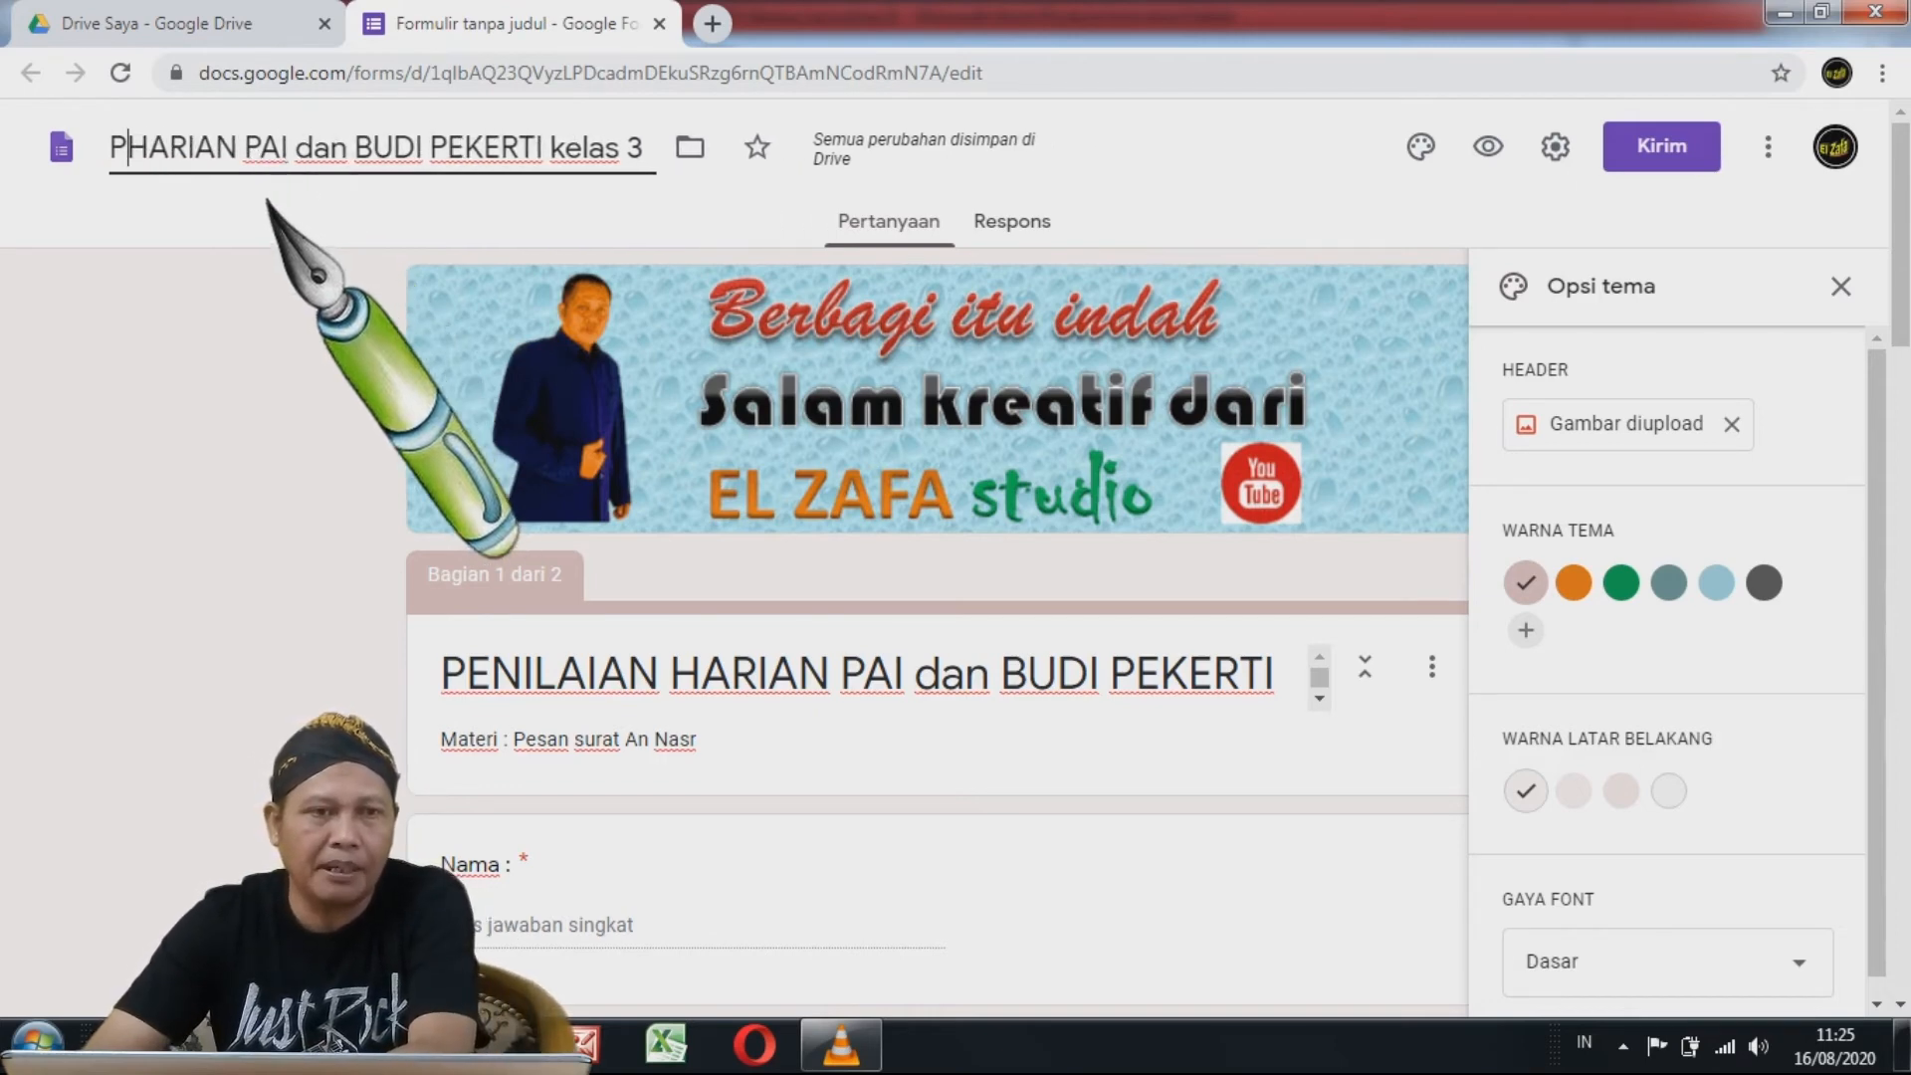
{"action": "left_click", "coordinate": [254, 166]}
{"action": "key", "text": "BackSpace"}
{"action": "key", "text": "BackSpace"}
{"action": "key", "text": "BackSpace"}
{"action": "key", "text": "BackSpace"}
{"action": "key", "text": "BackSpace"}
{"action": "key", "text": "BackSpace"}
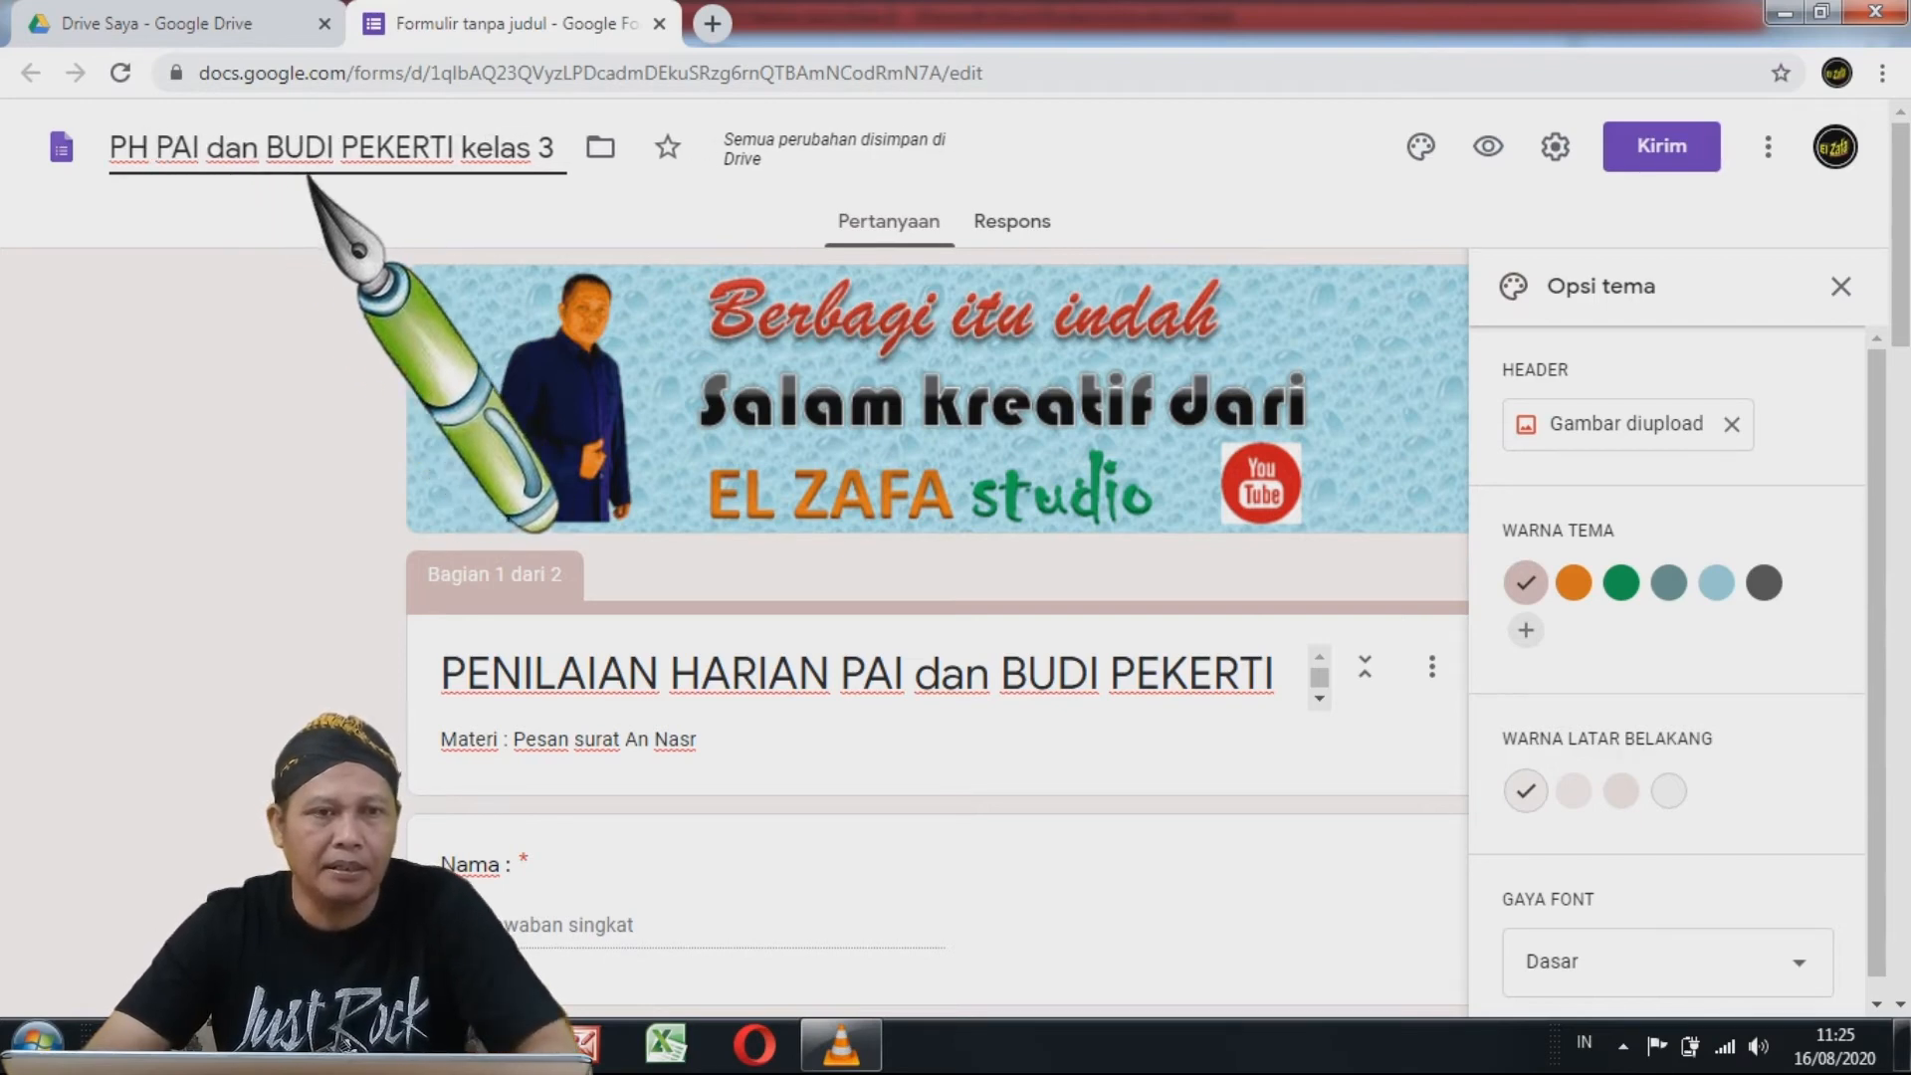
- Replace BUDI PEKERTI kelas in the file name so it reads PH PAI dan BP Kelas 3
{"action": "left_click", "coordinate": [477, 158]}
{"action": "key", "text": "BackSpace"}
{"action": "key", "text": "BackSpace"}
{"action": "key", "text": "BackSpace"}
{"action": "key", "text": "BackSpace"}
{"action": "key", "text": "BackSpace"}
{"action": "key", "text": "BackSpace"}
{"action": "key", "text": "BackSpace"}
{"action": "key", "text": "BackSpace"}
{"action": "key", "text": "BackSpace"}
{"action": "key", "text": "BackSpace"}
{"action": "key", "text": "BackSpace"}
{"action": "key", "text": "BackSpace"}
{"action": "key", "text": "BackSpace"}
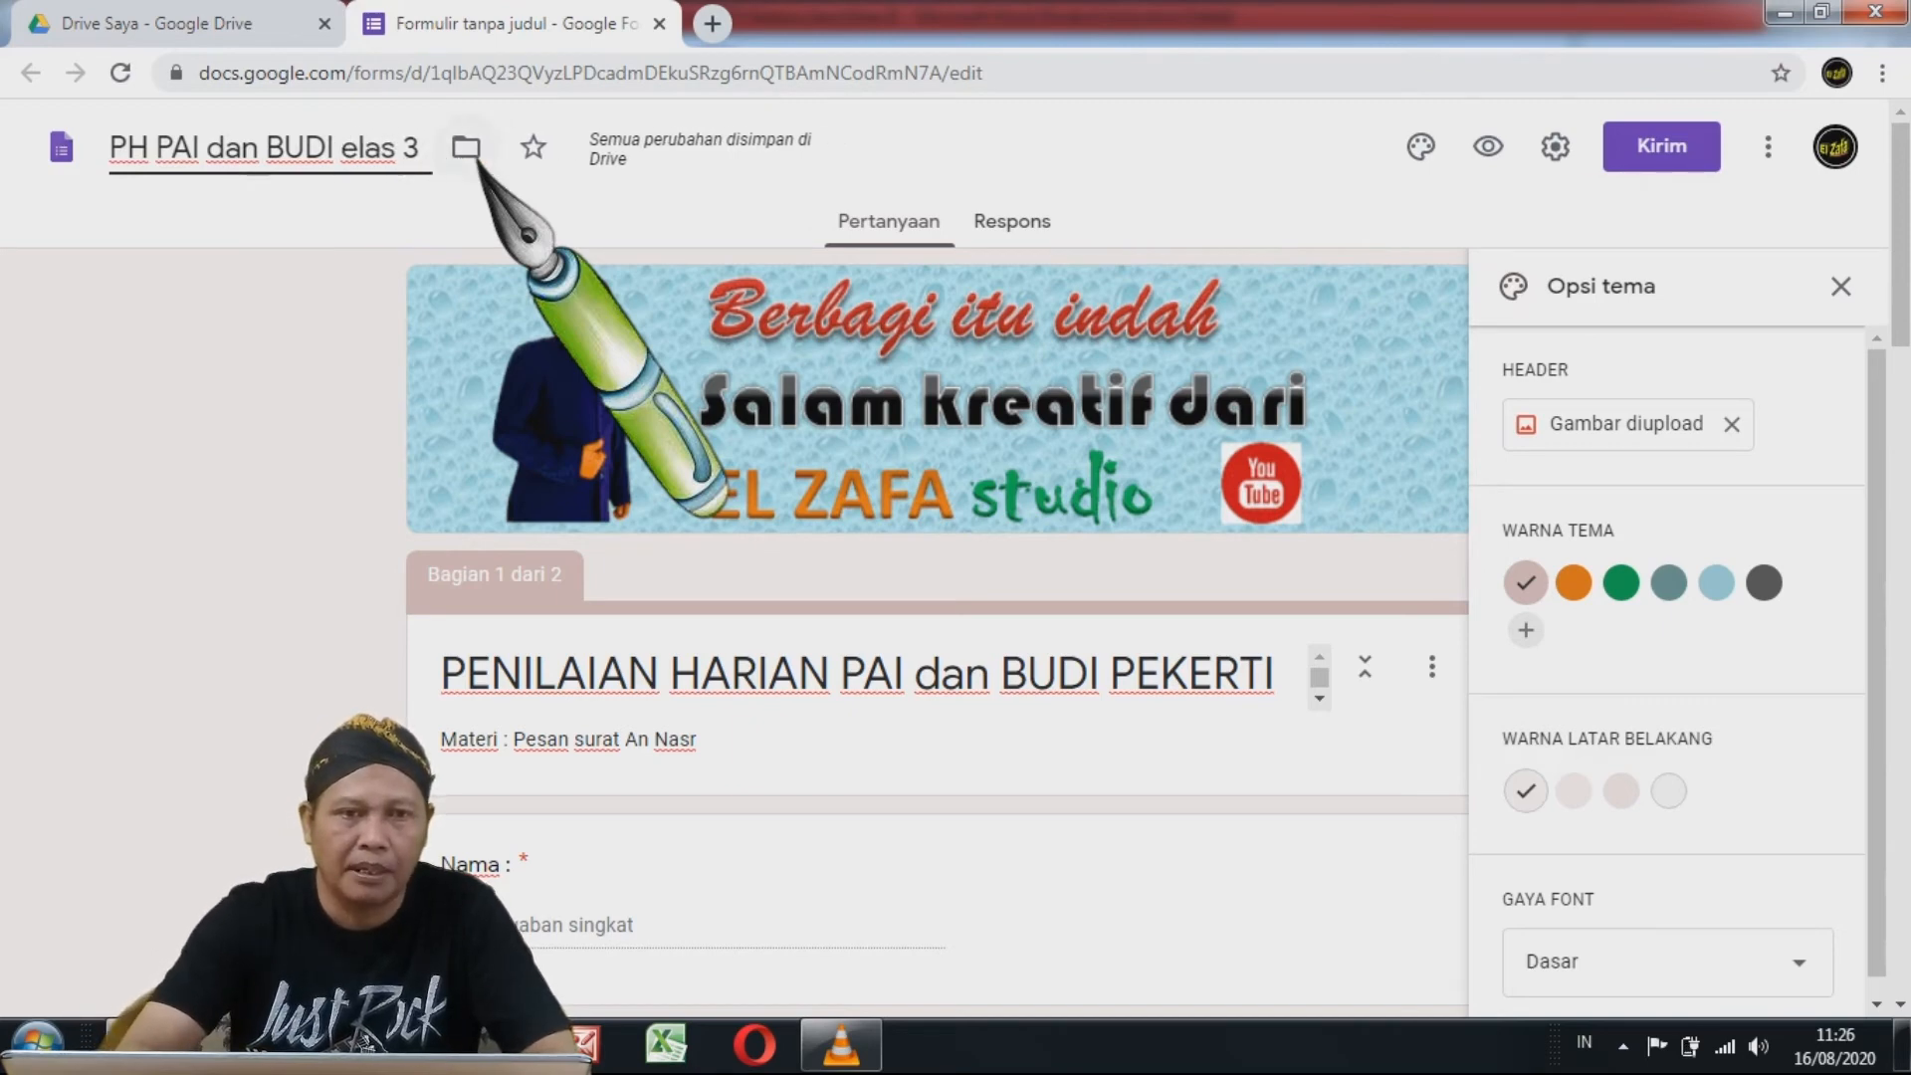
{"action": "type", "text": "p"}
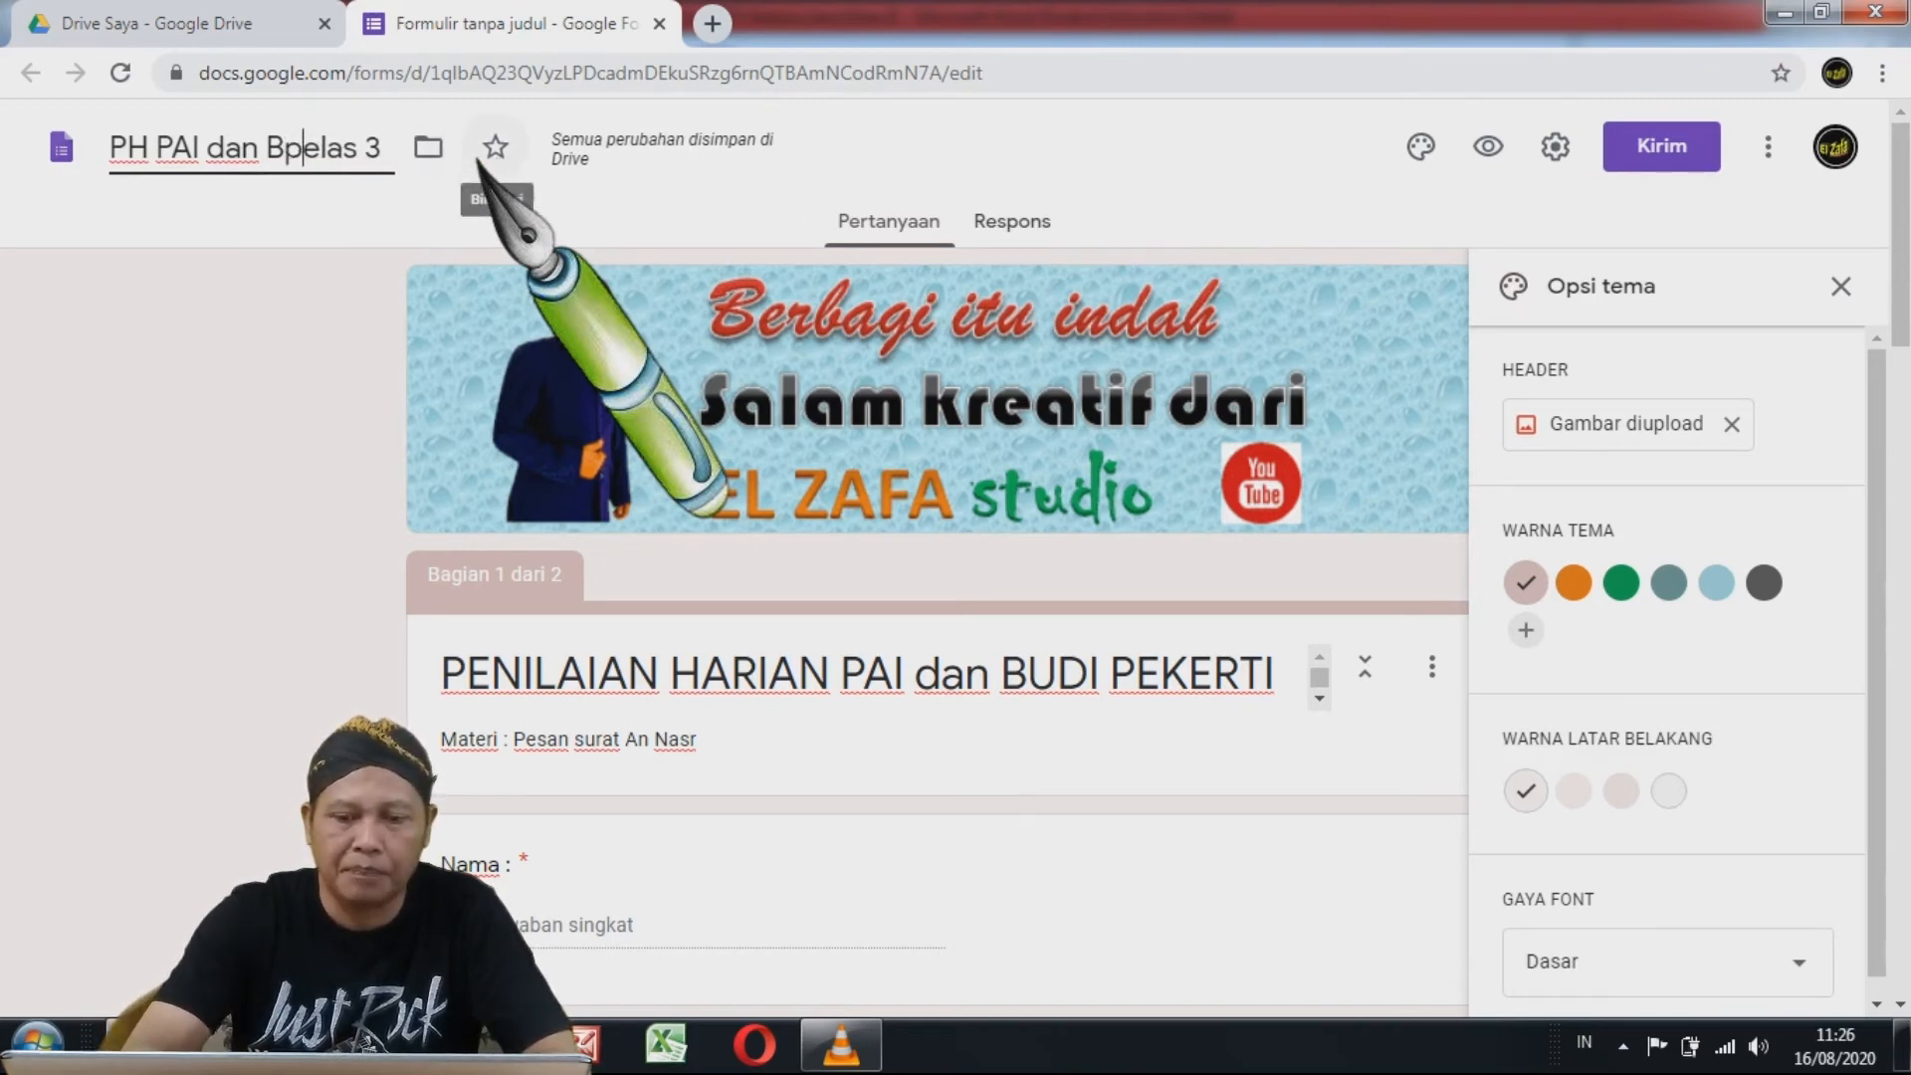
{"action": "key", "text": "BackSpace"}
{"action": "type", "text": "P "}
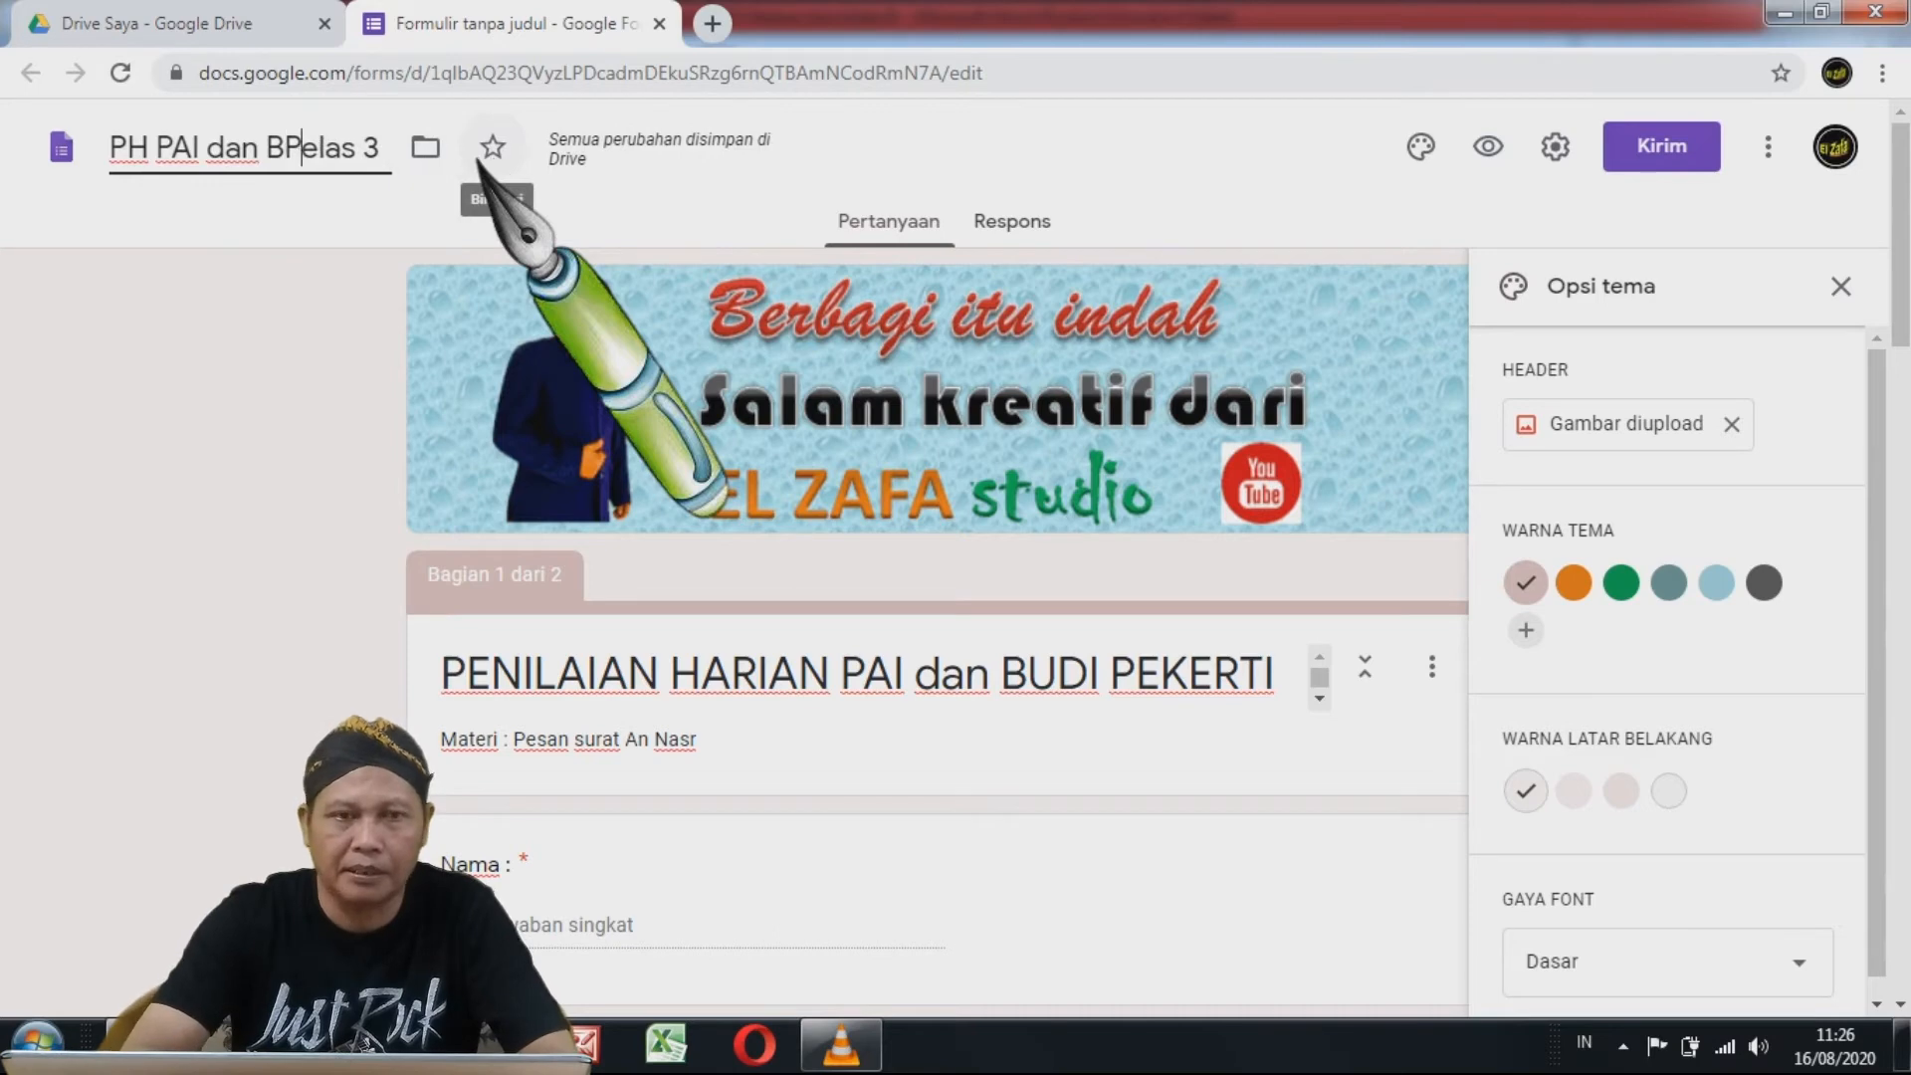
{"action": "type", "text": "K"}
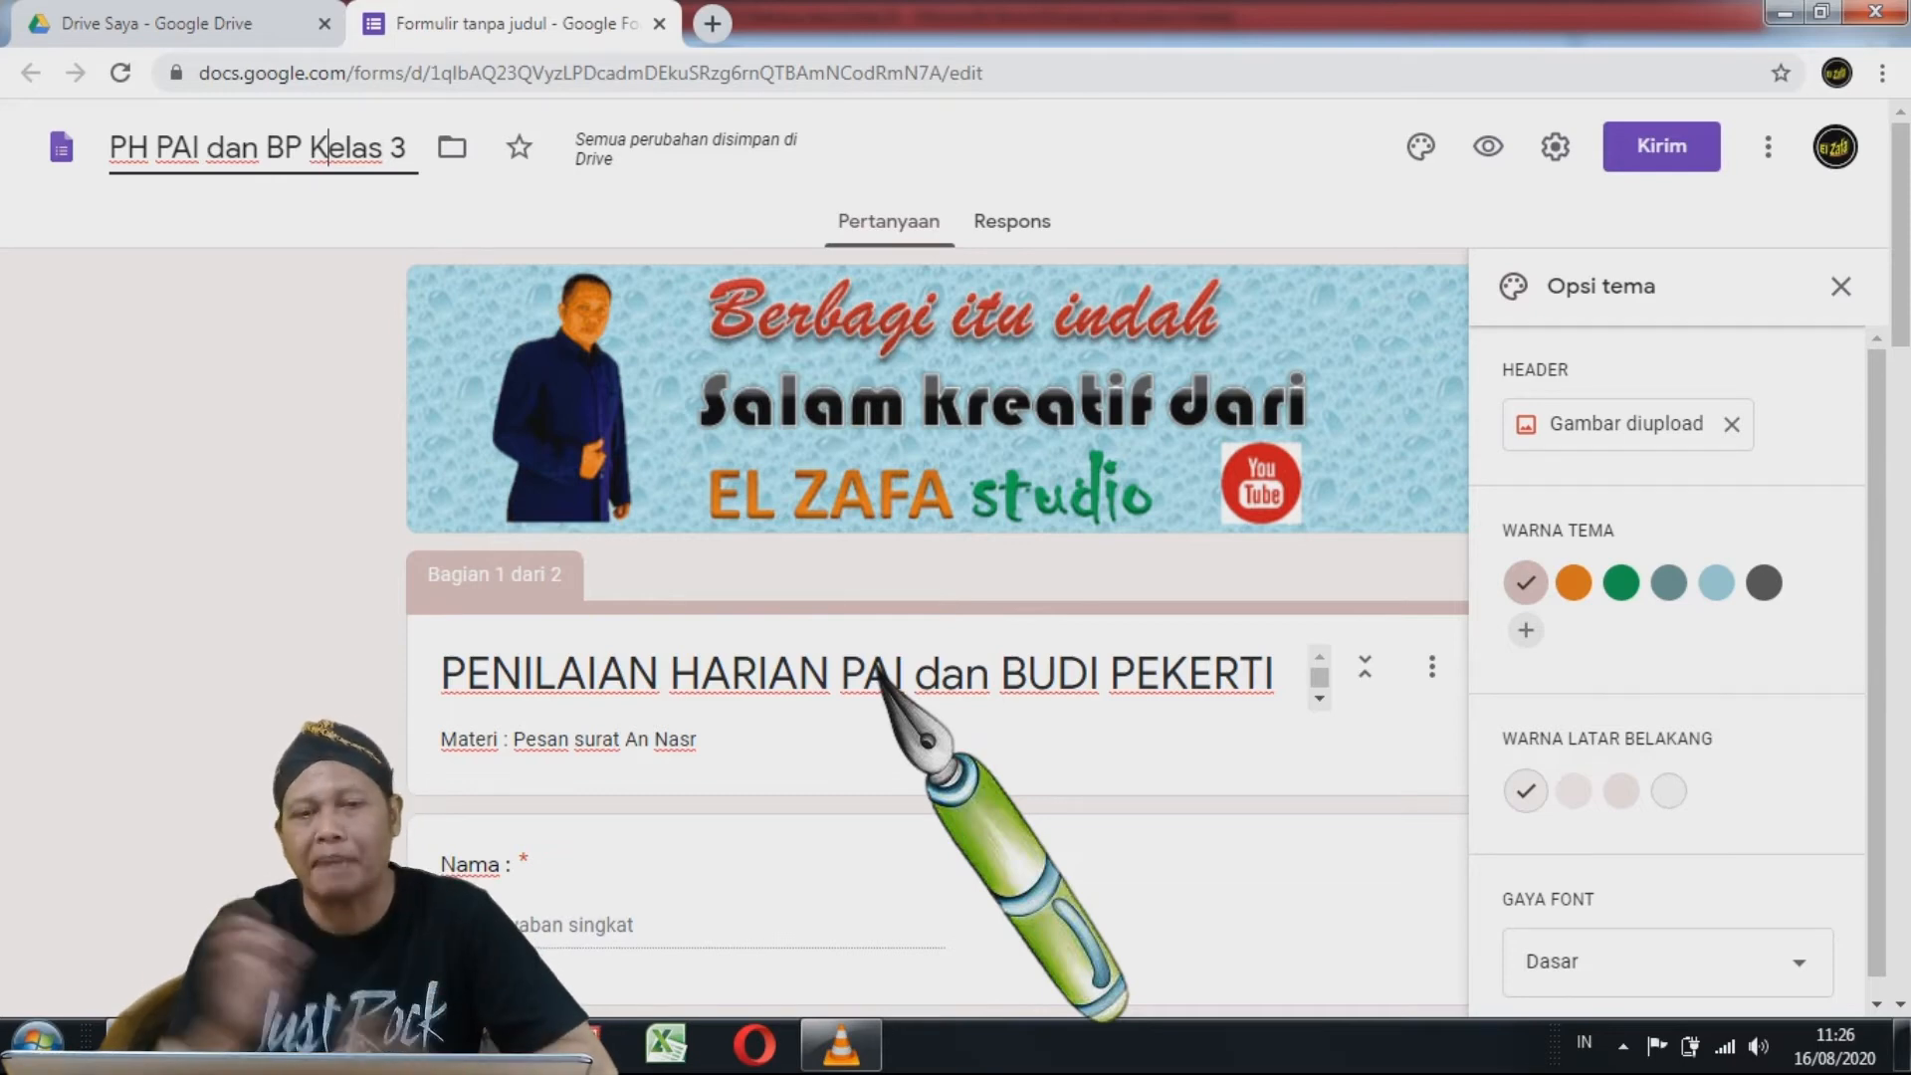
- Create a folder named Contoh soal PAI in Drive Saya and move the form into it
{"action": "left_click", "coordinate": [460, 168]}
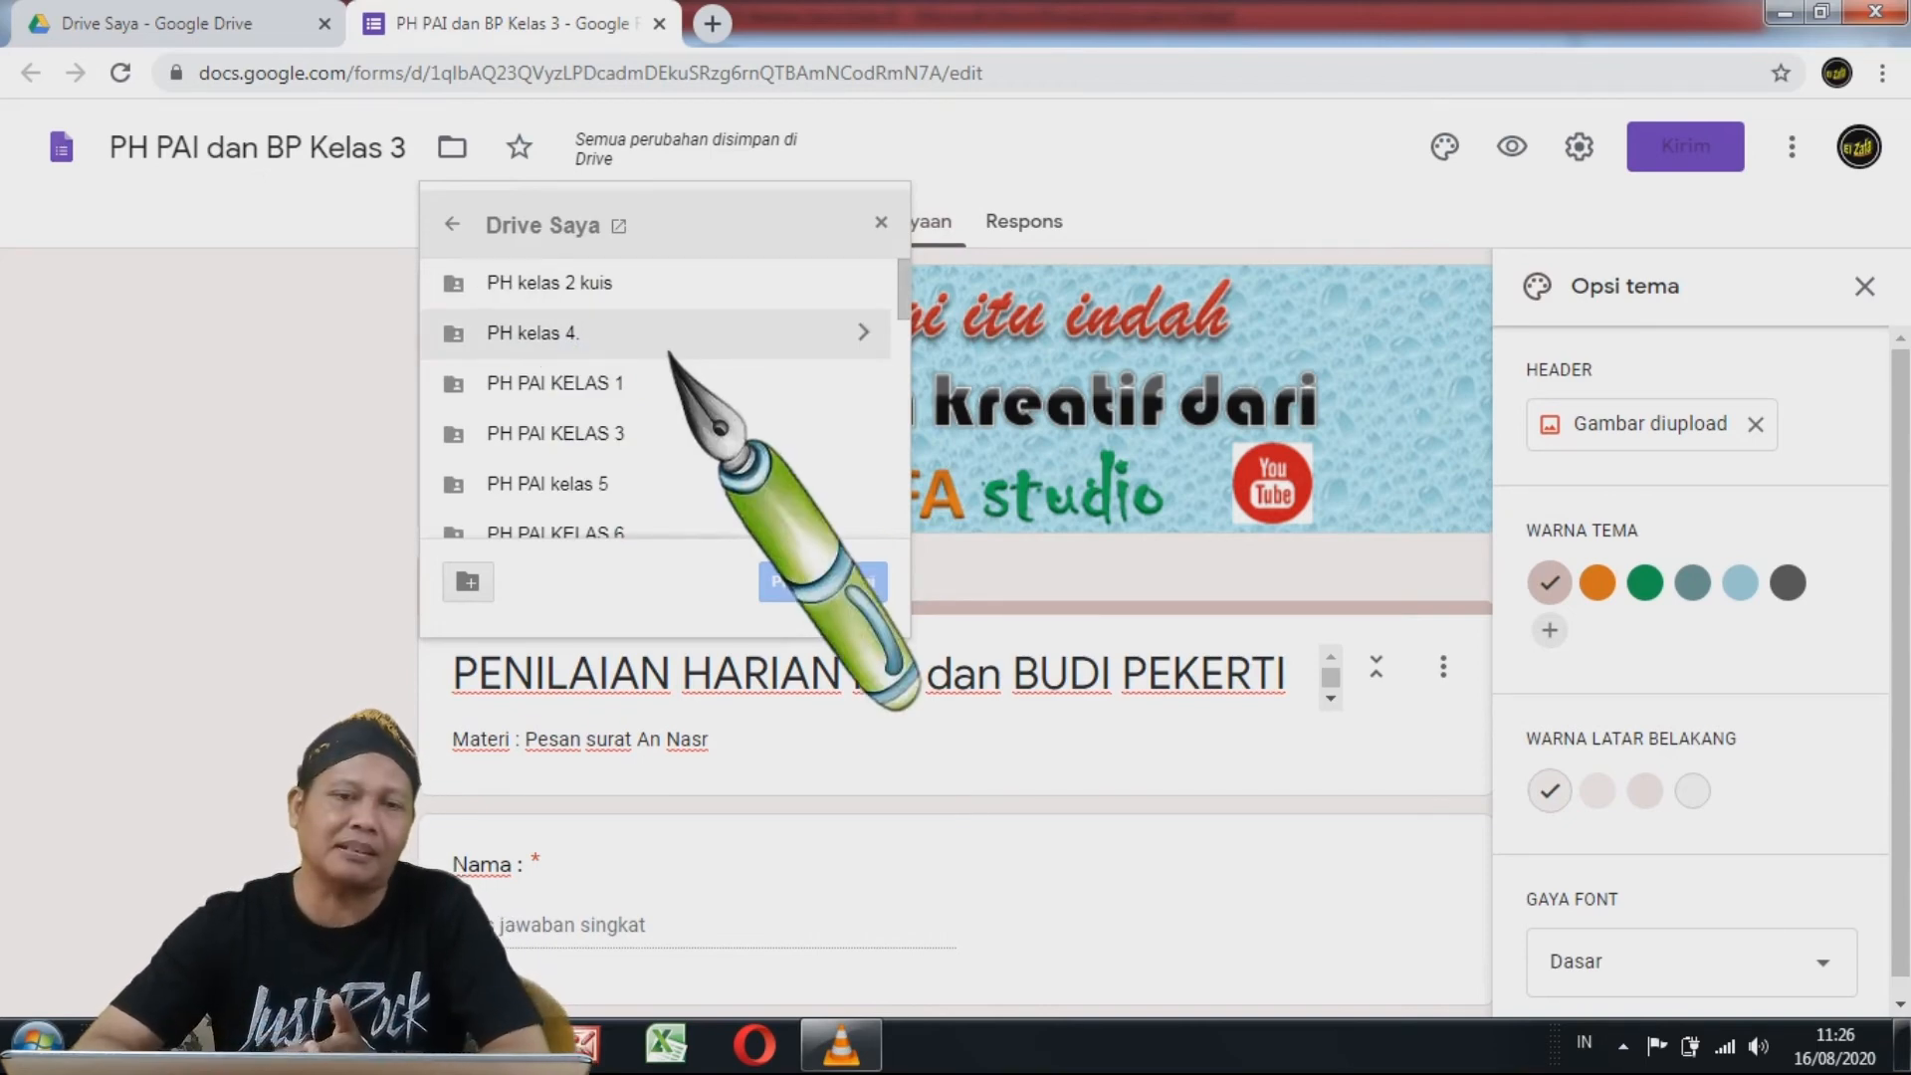
{"action": "left_click", "coordinate": [476, 593]}
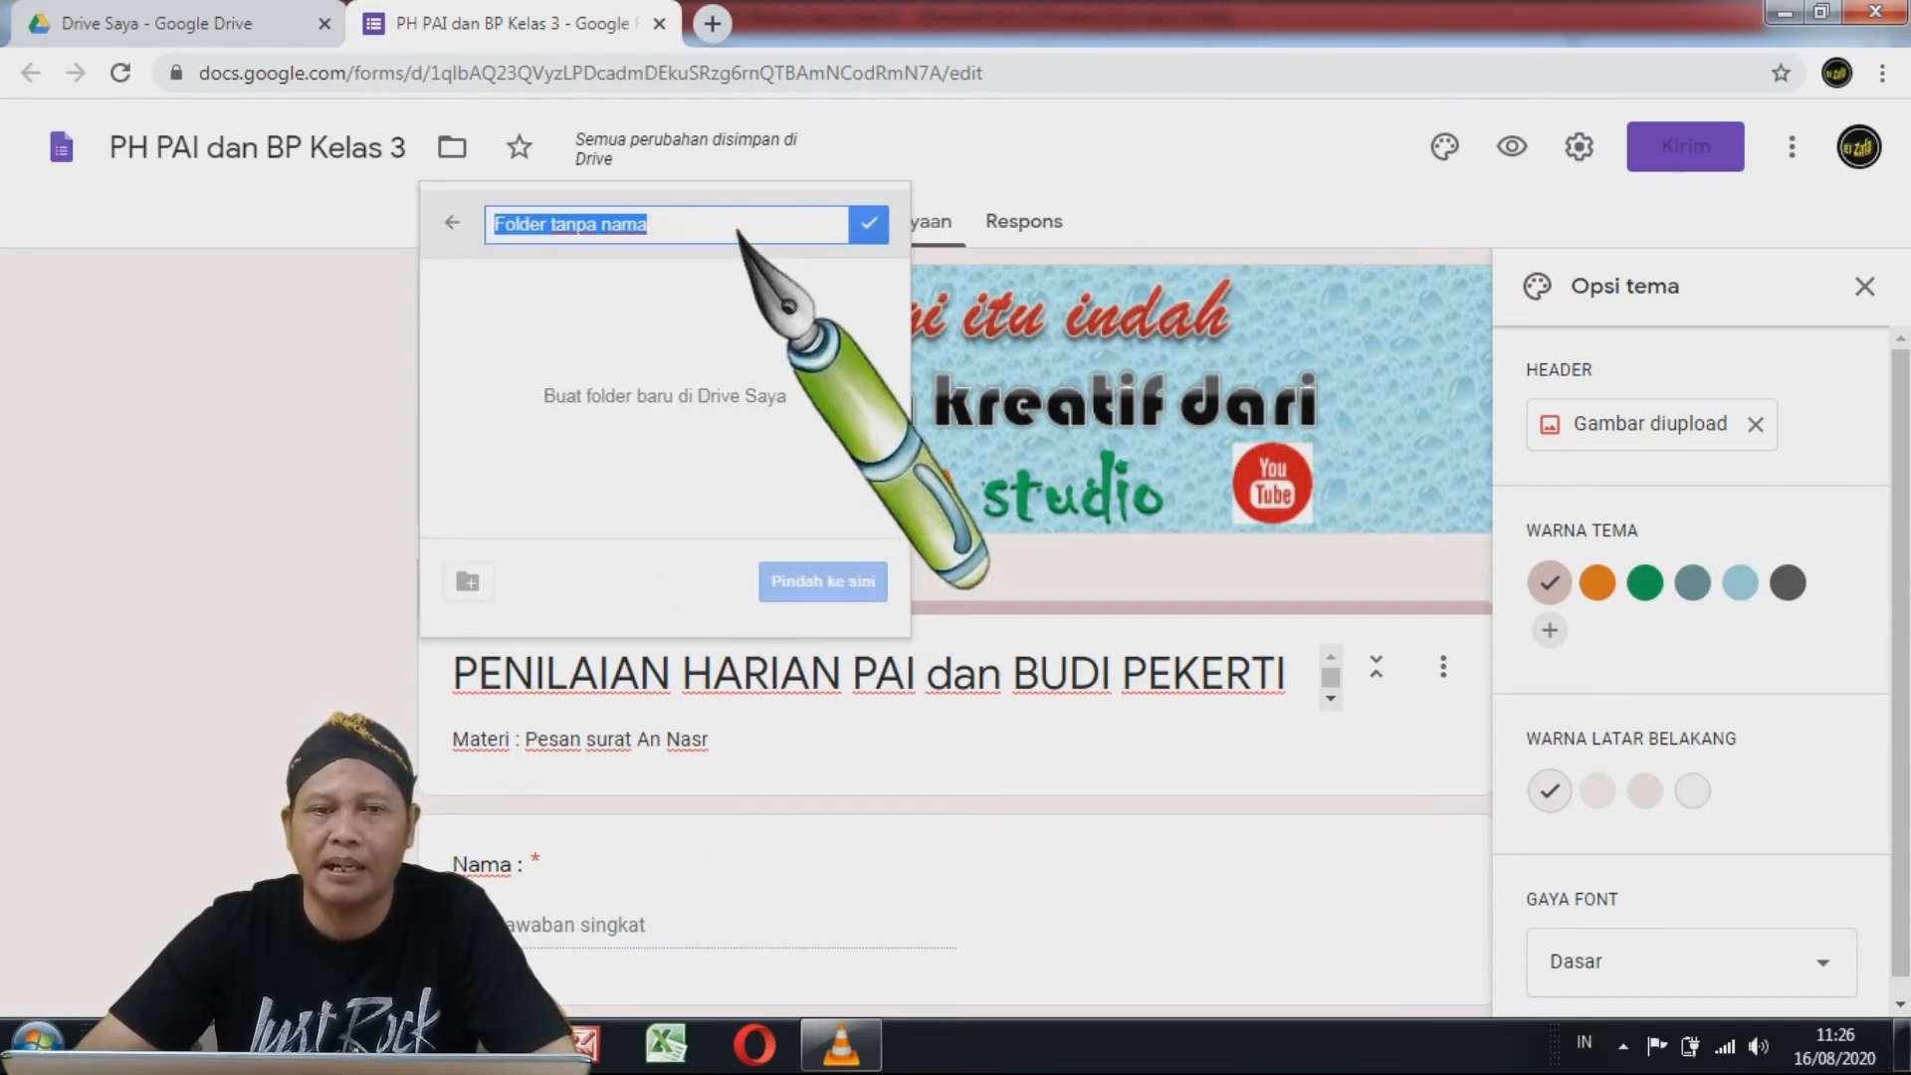
{"action": "key", "text": "BackSpace"}
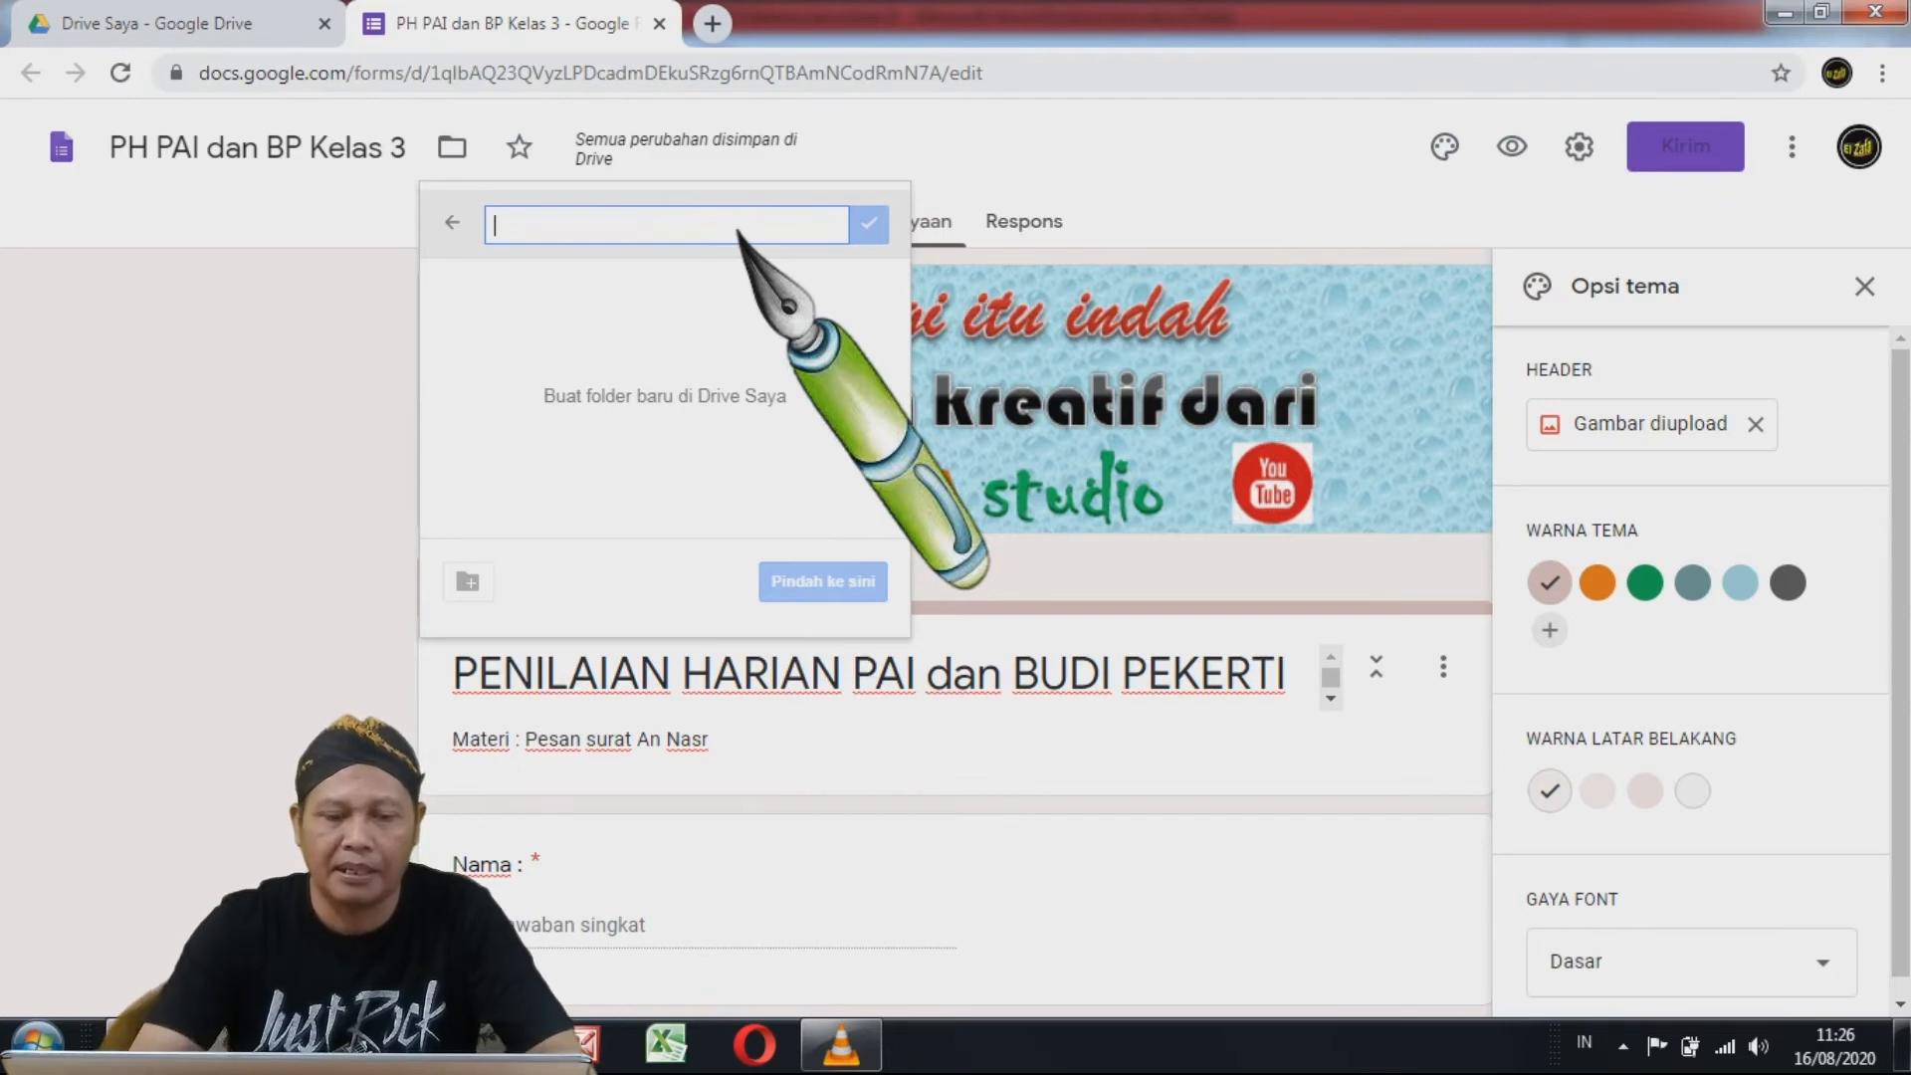
{"action": "type", "text": "cONTOH"}
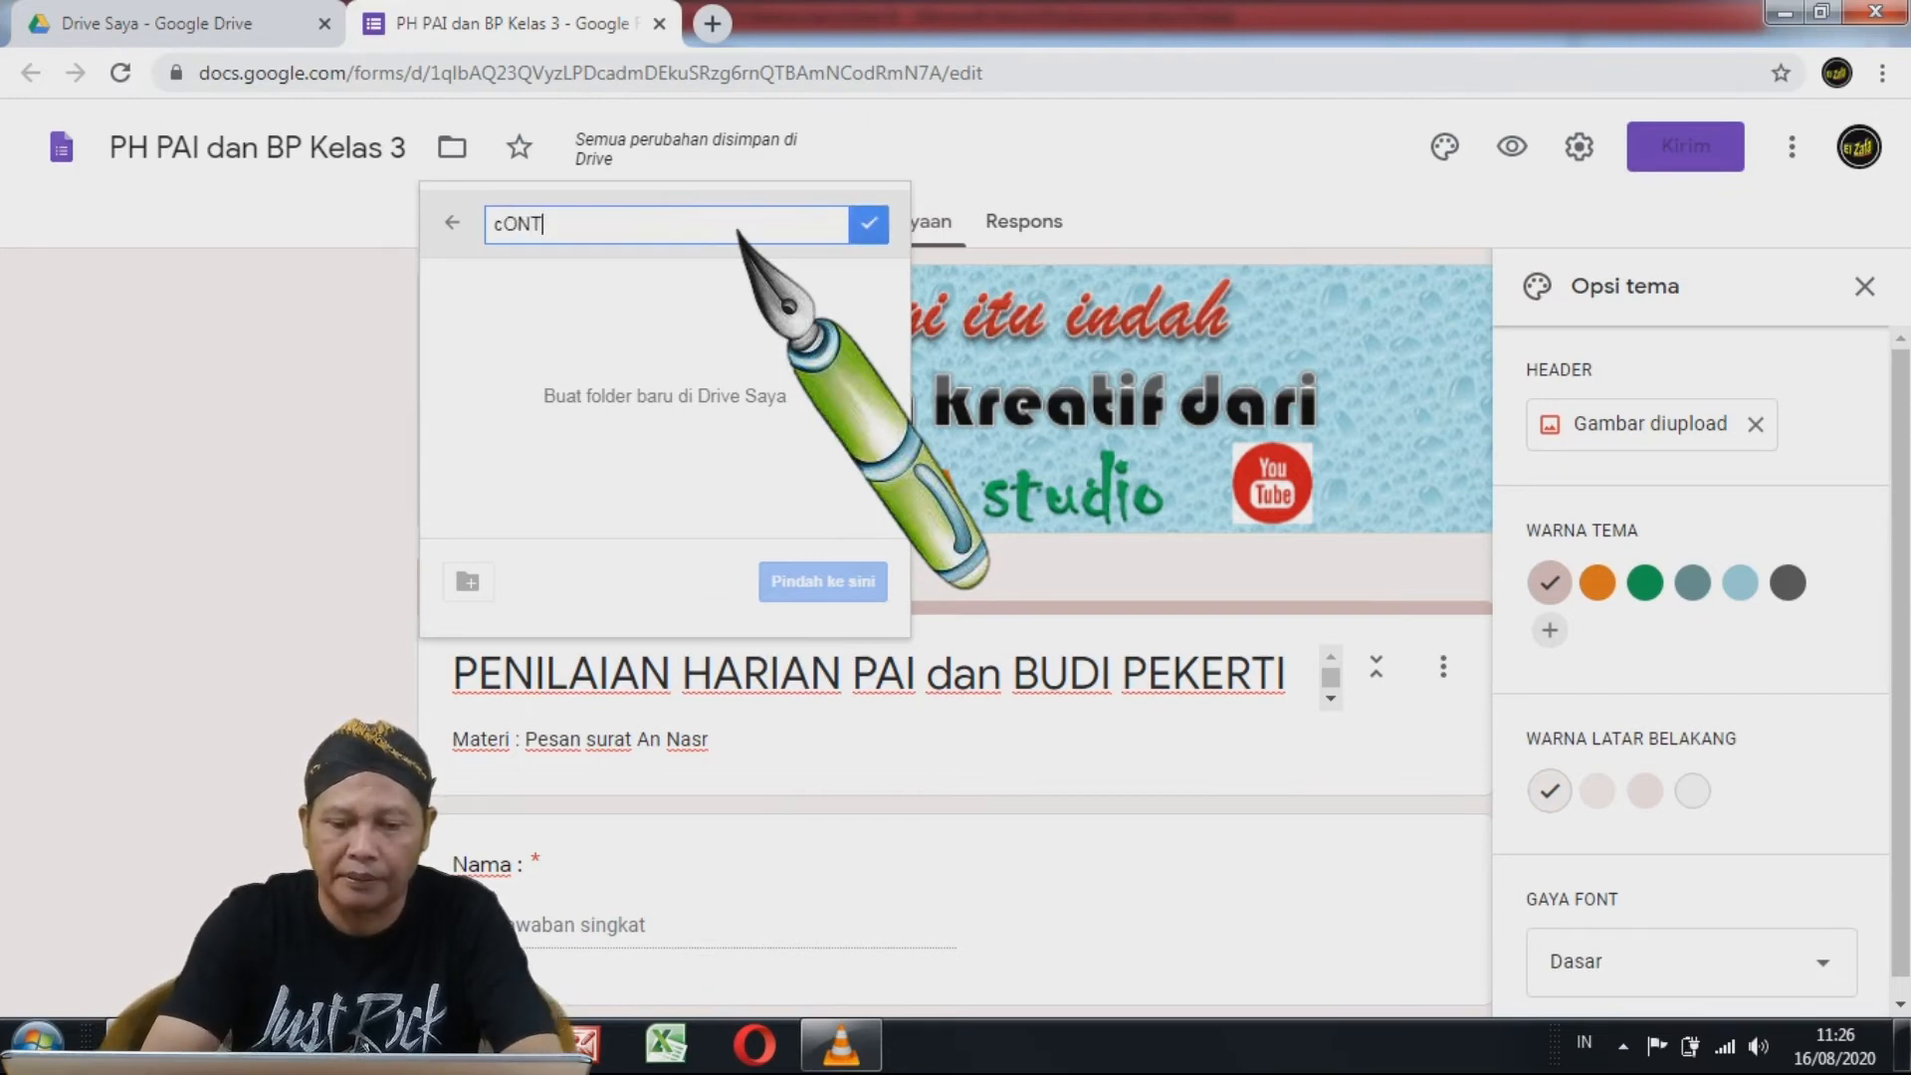
{"action": "key", "text": "BackSpace"}
{"action": "key", "text": "BackSpace"}
{"action": "key", "text": "BackSpace"}
{"action": "key", "text": "BackSpace"}
{"action": "key", "text": "BackSpace"}
{"action": "key", "text": "BackSpace"}
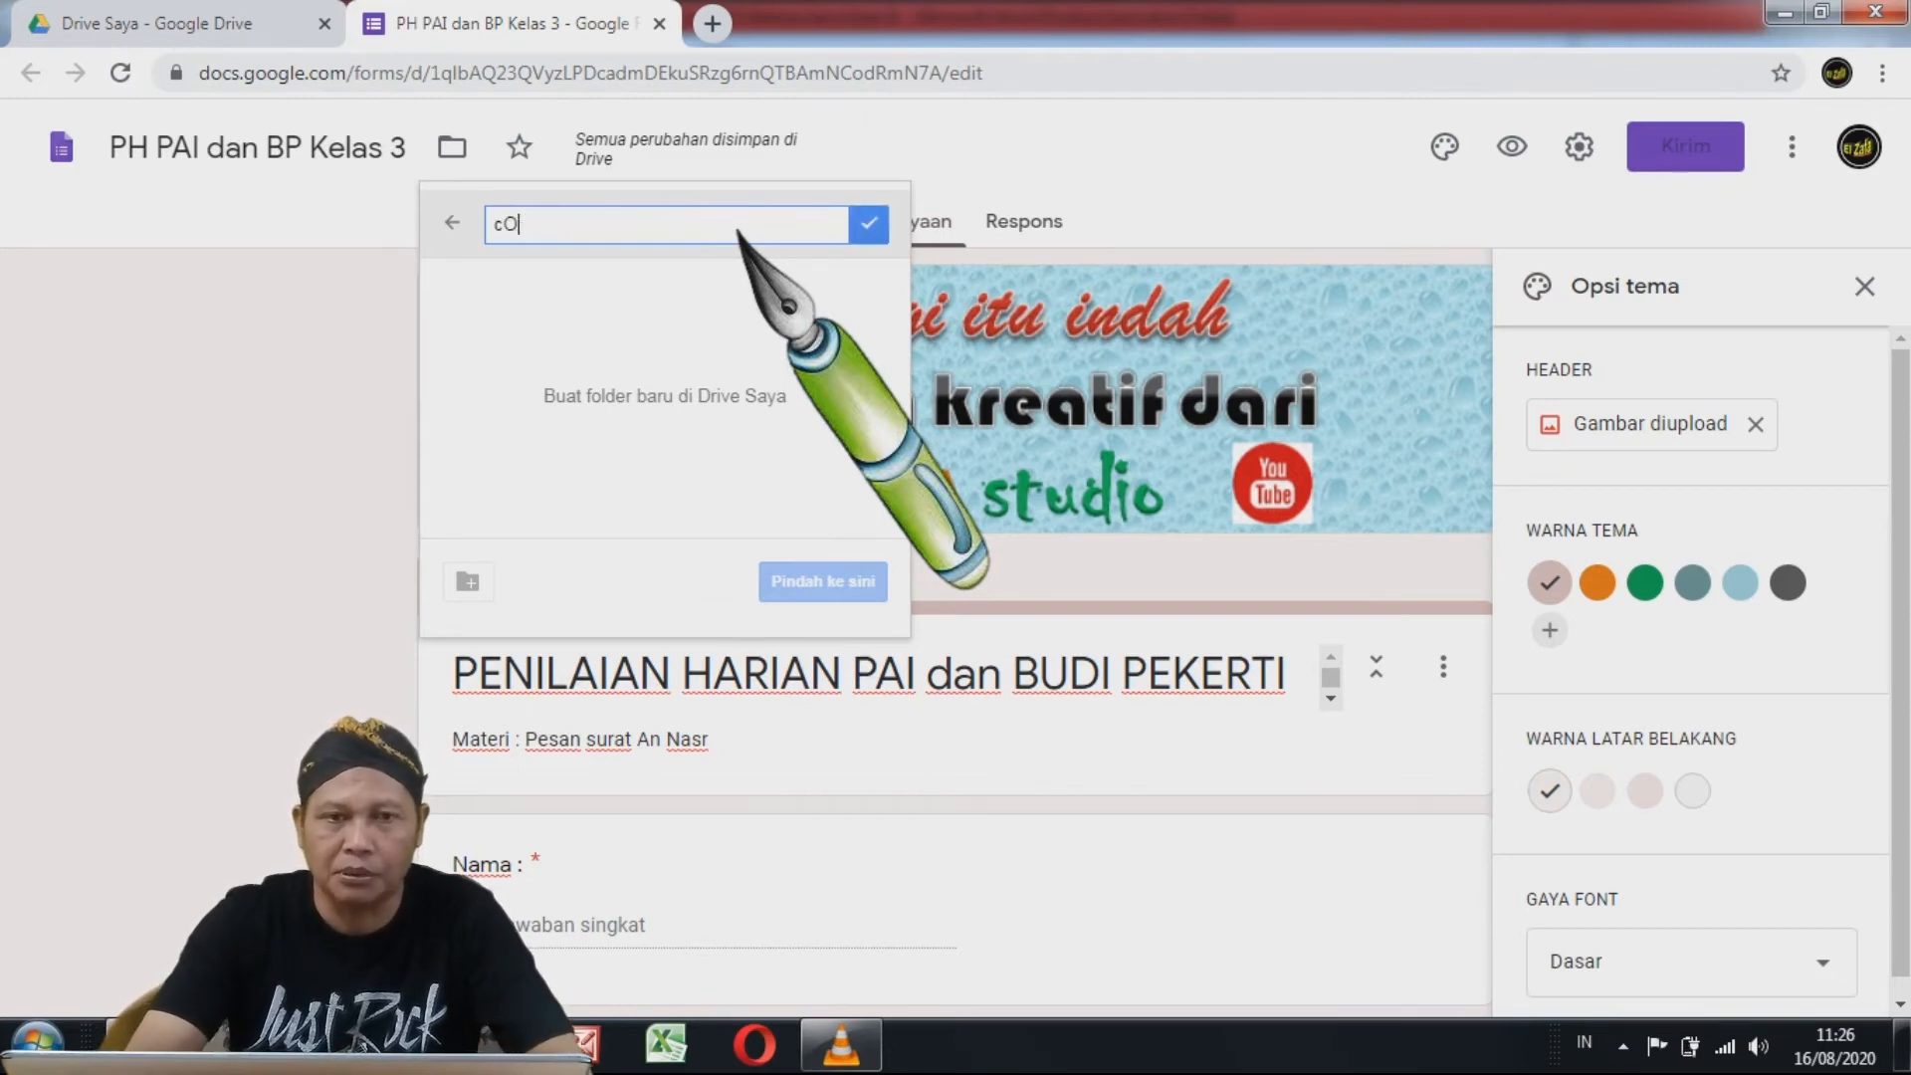
{"action": "type", "text": "Con"}
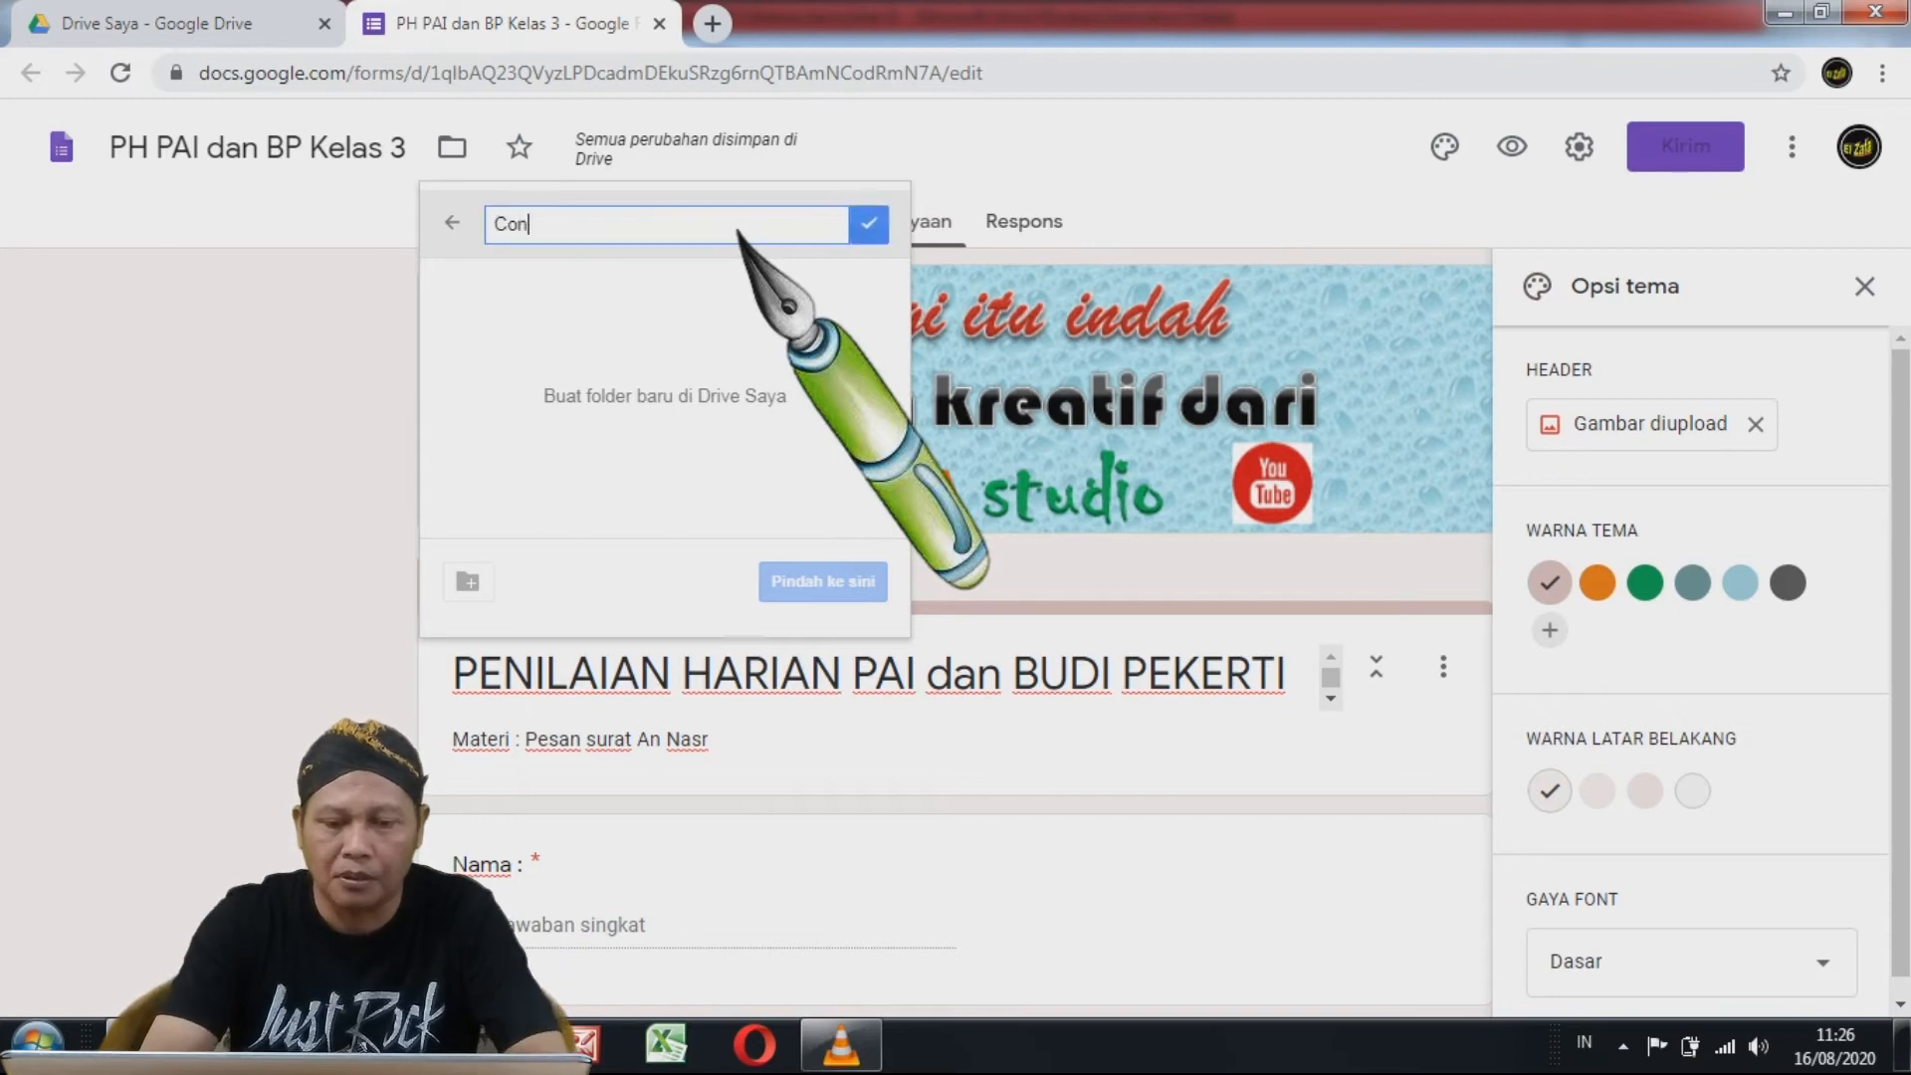
{"action": "type", "text": "toh soal PAI"}
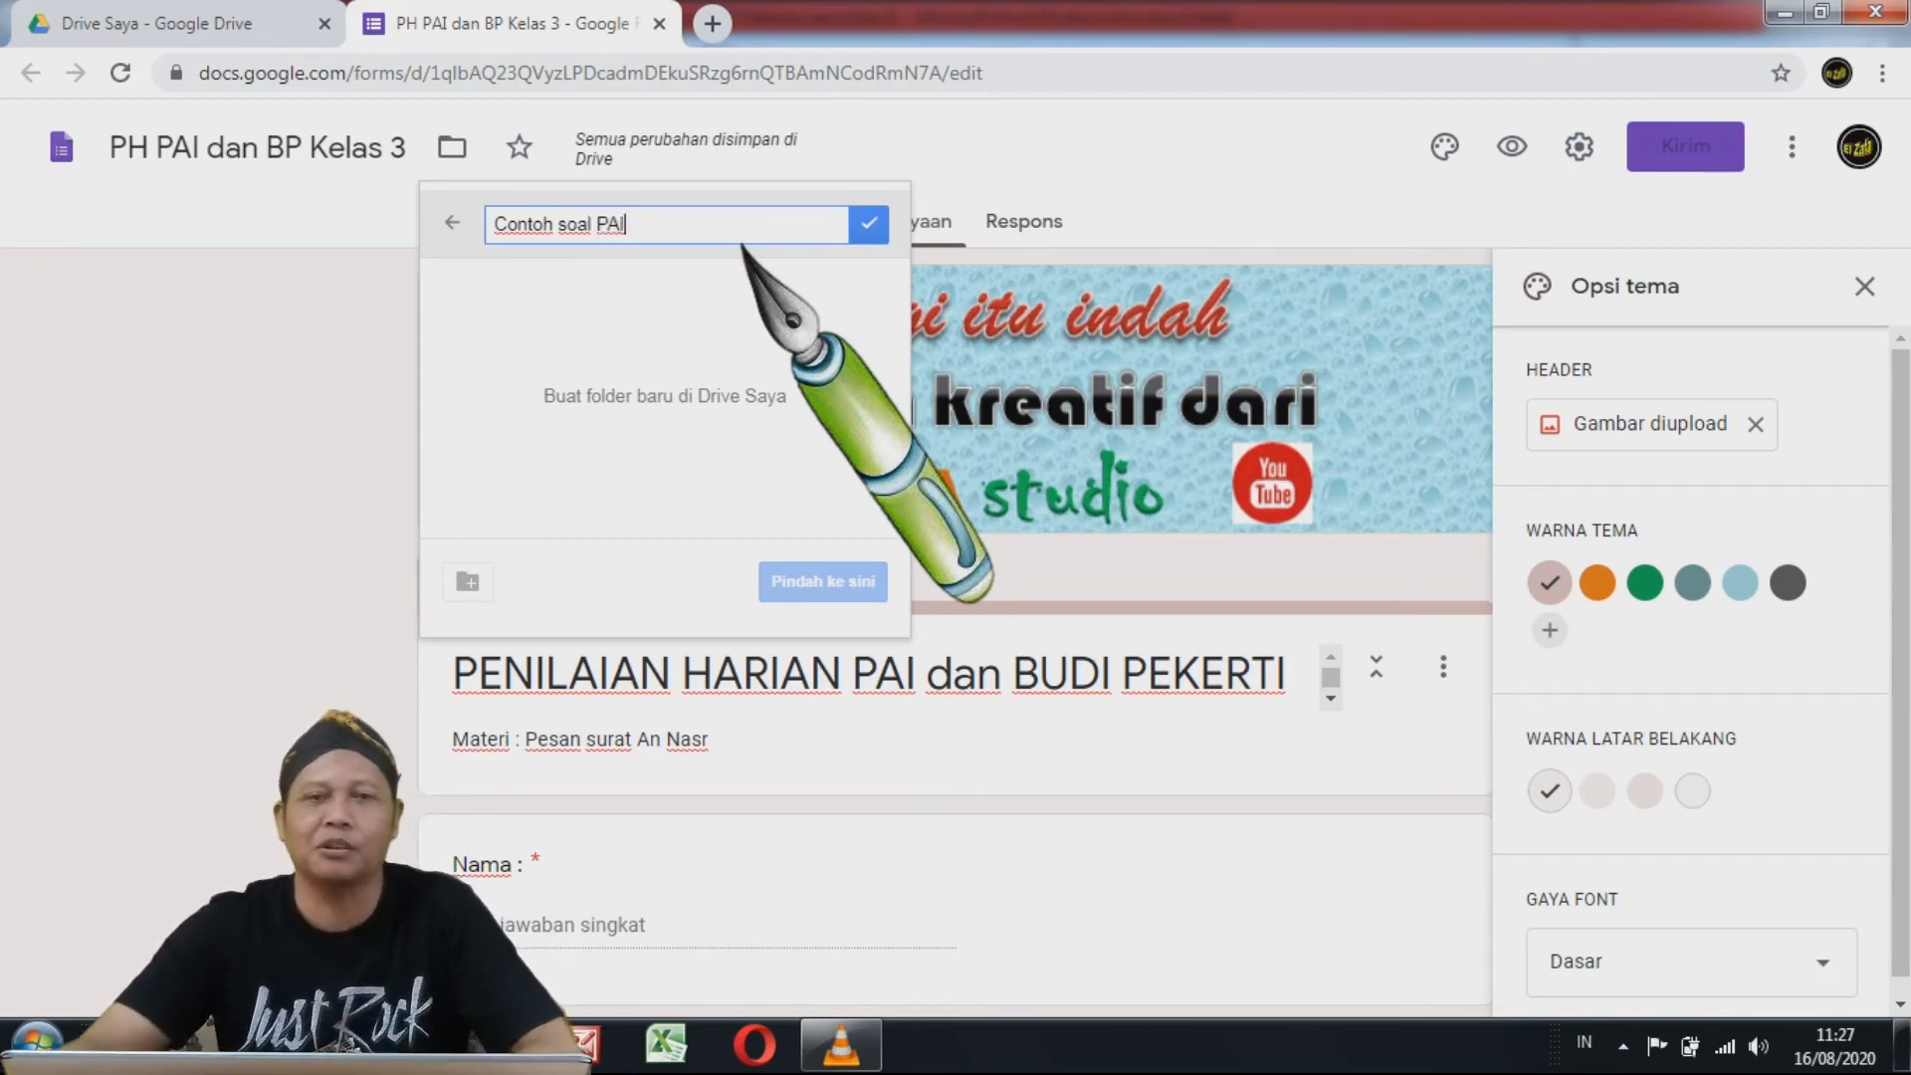
{"action": "left_click", "coordinate": [874, 224]}
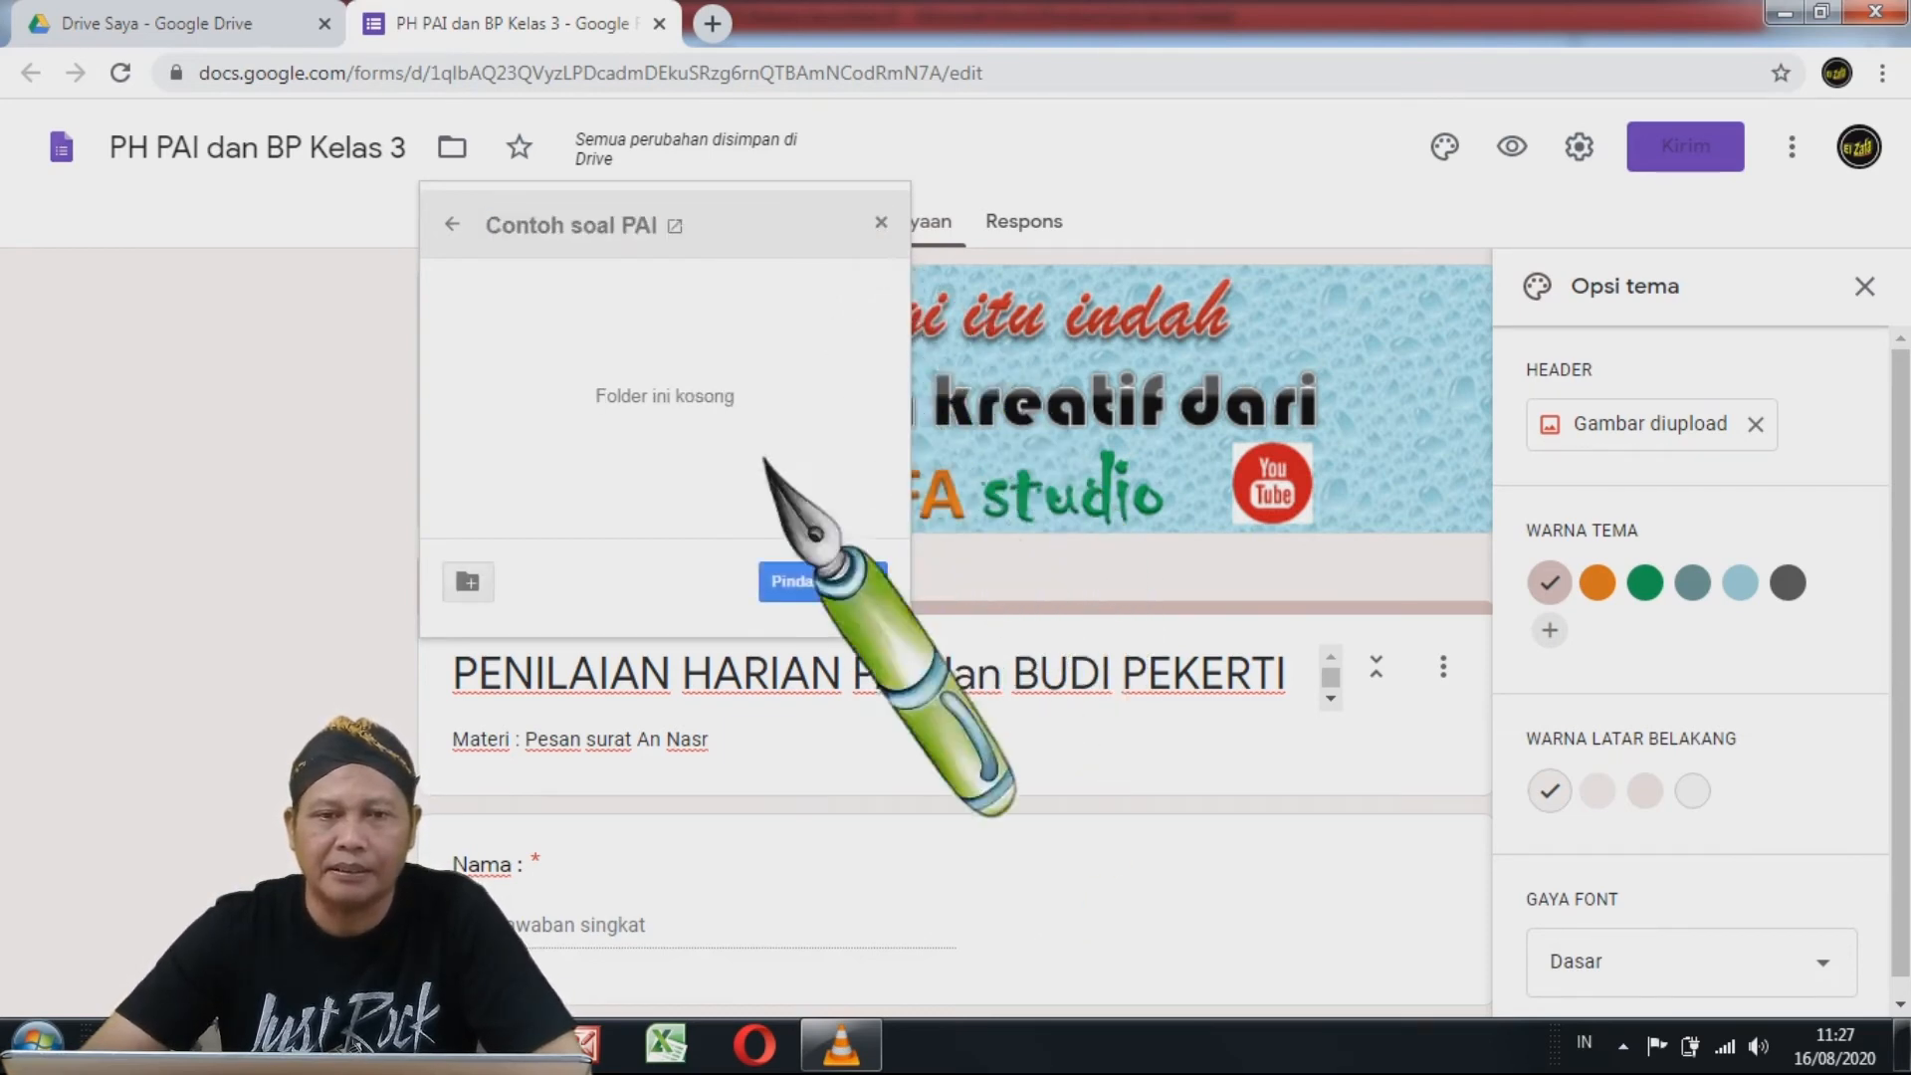
{"action": "left_click", "coordinate": [811, 594]}
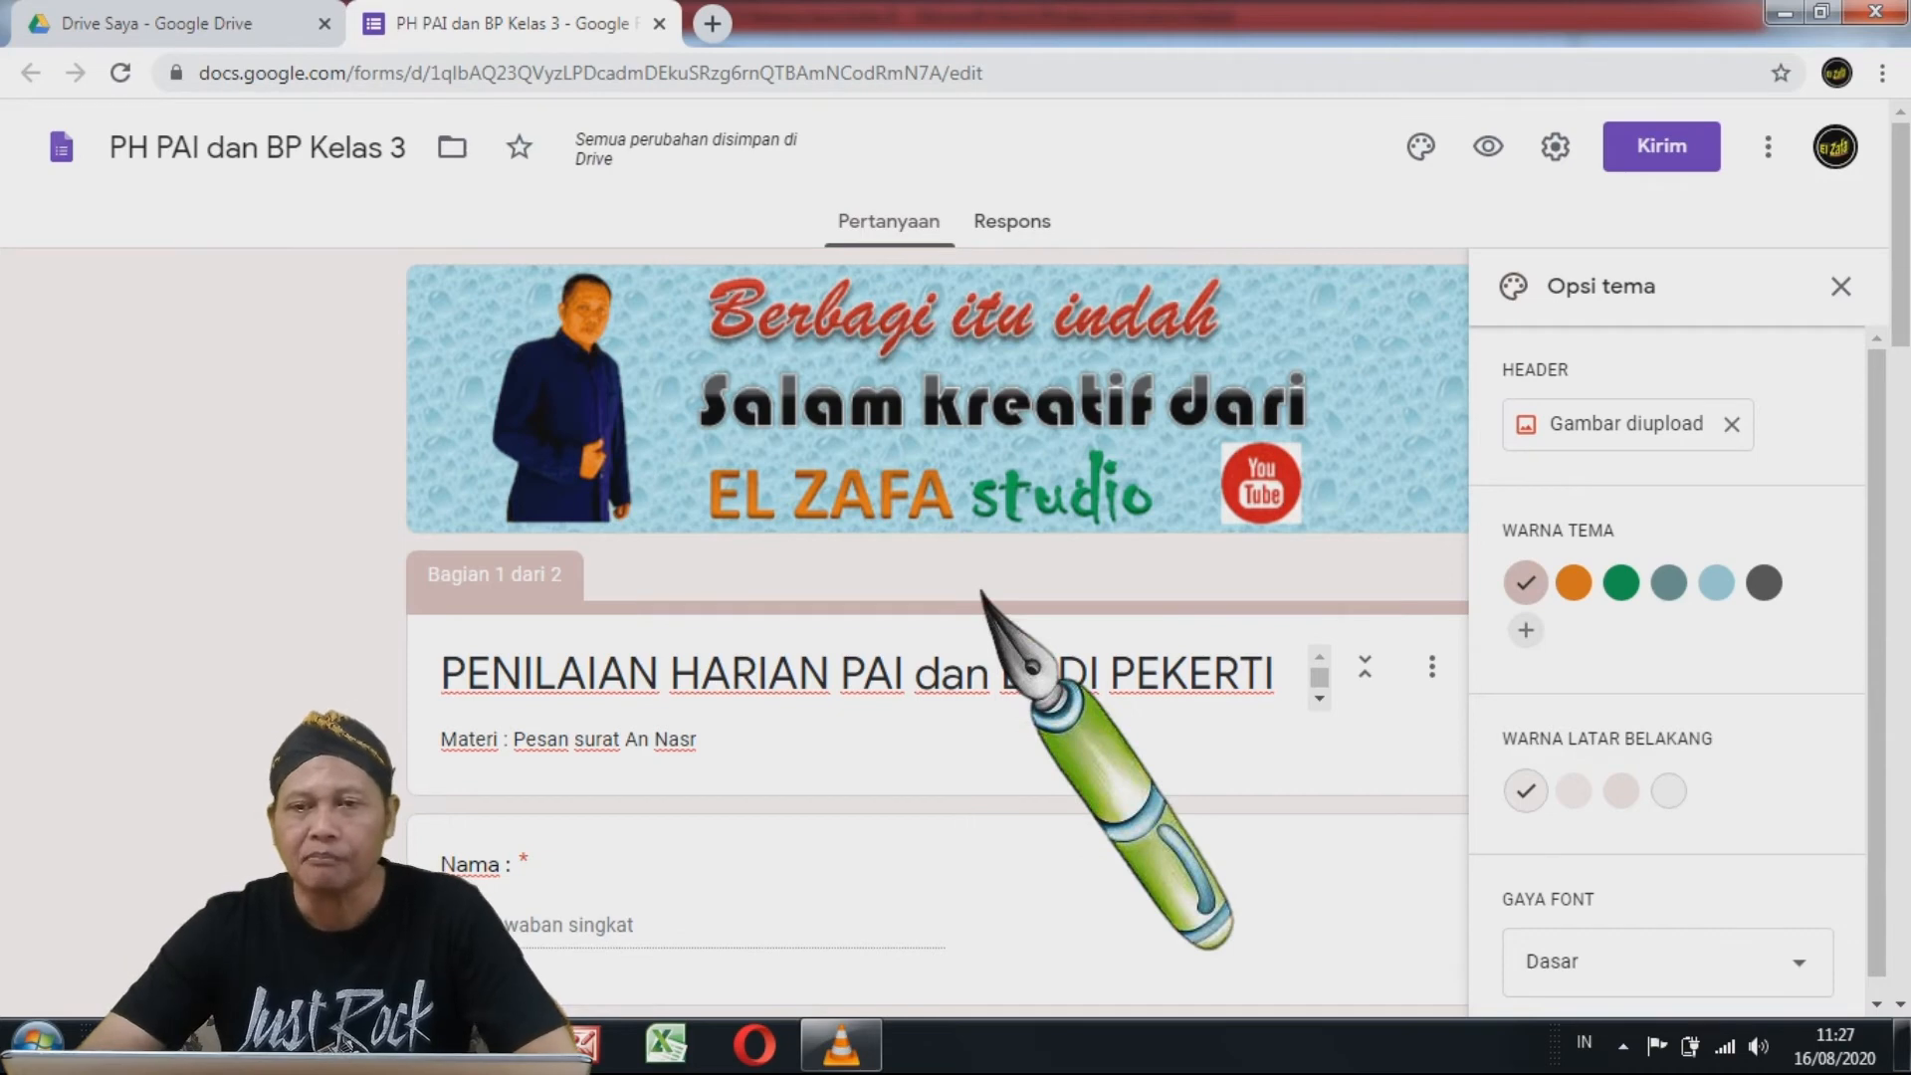
- Choose to send the form by link, shorten the URL and copy the link
{"action": "scroll", "coordinate": [983, 593], "scroll_direction": "down", "scroll_amount": 2}
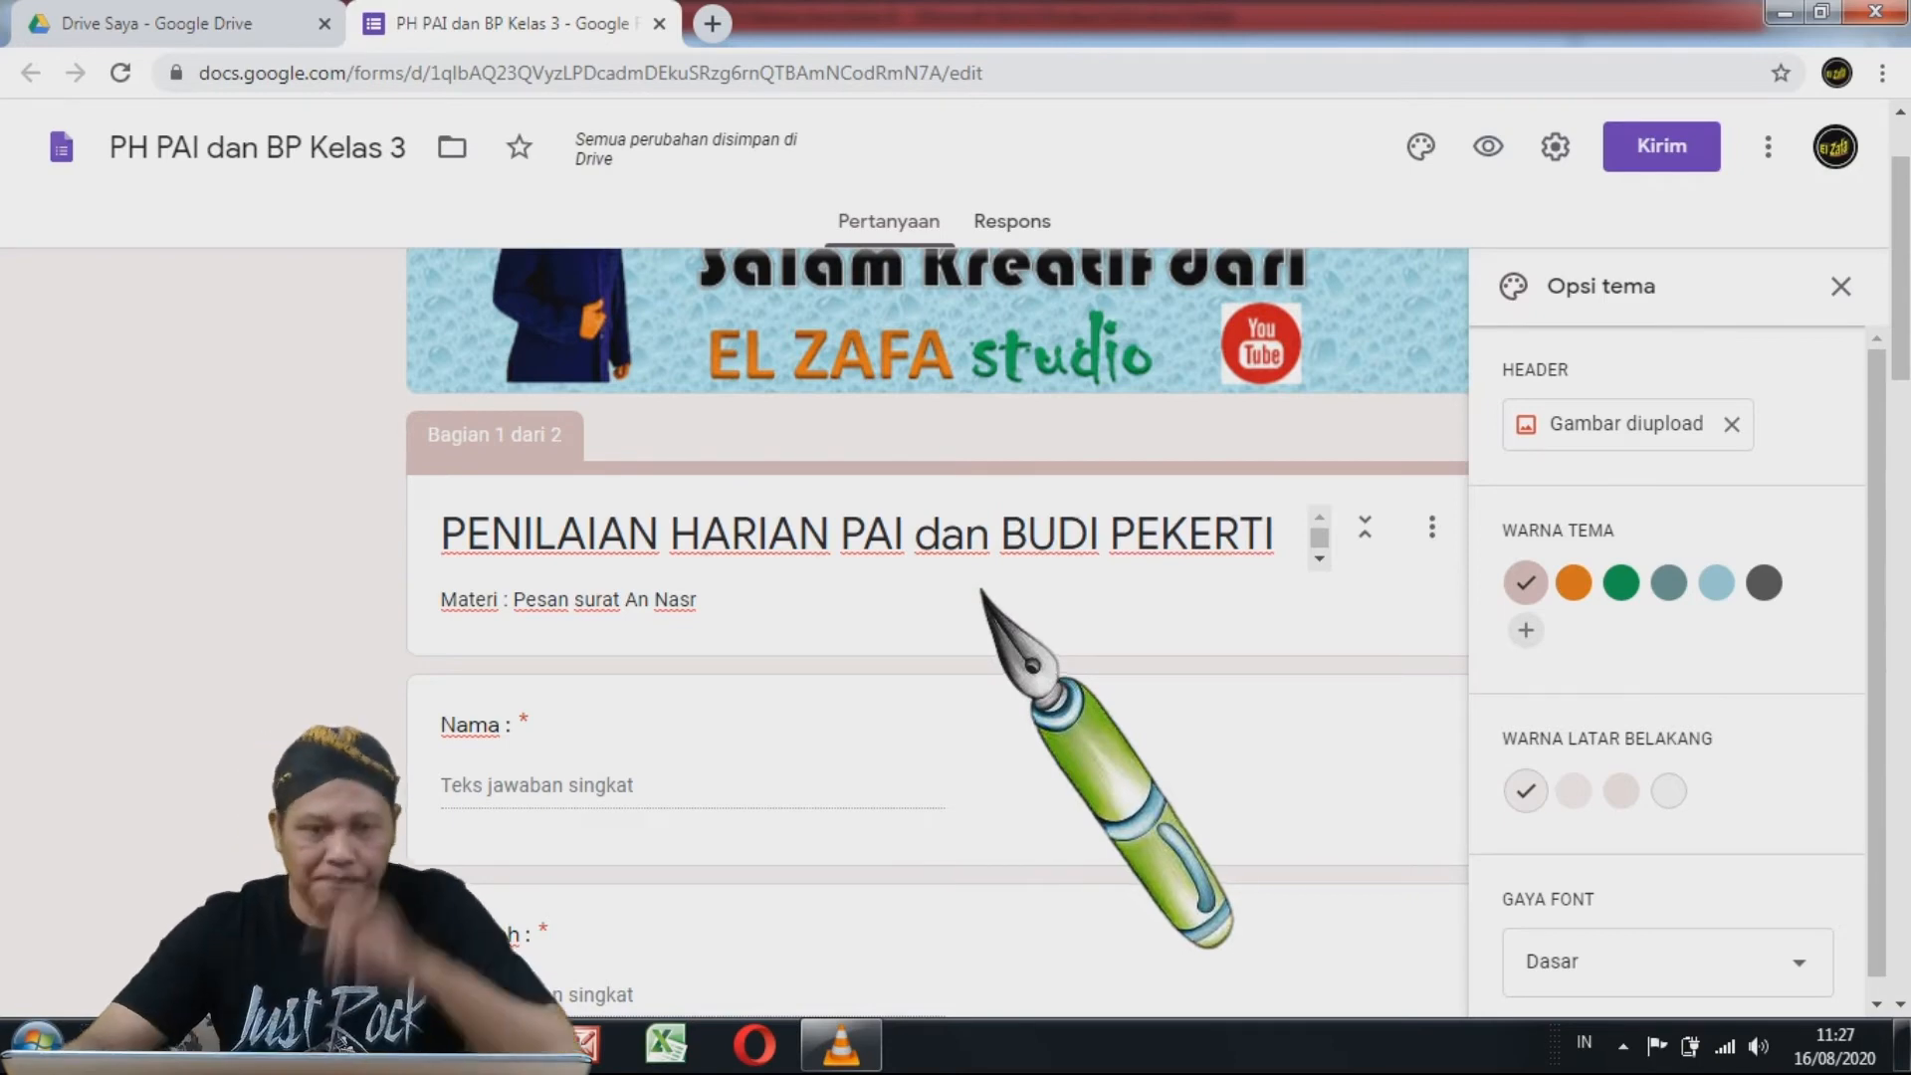
{"action": "scroll", "coordinate": [956, 587], "scroll_direction": "down", "scroll_amount": 5}
{"action": "scroll", "coordinate": [938, 575], "scroll_direction": "down", "scroll_amount": 6}
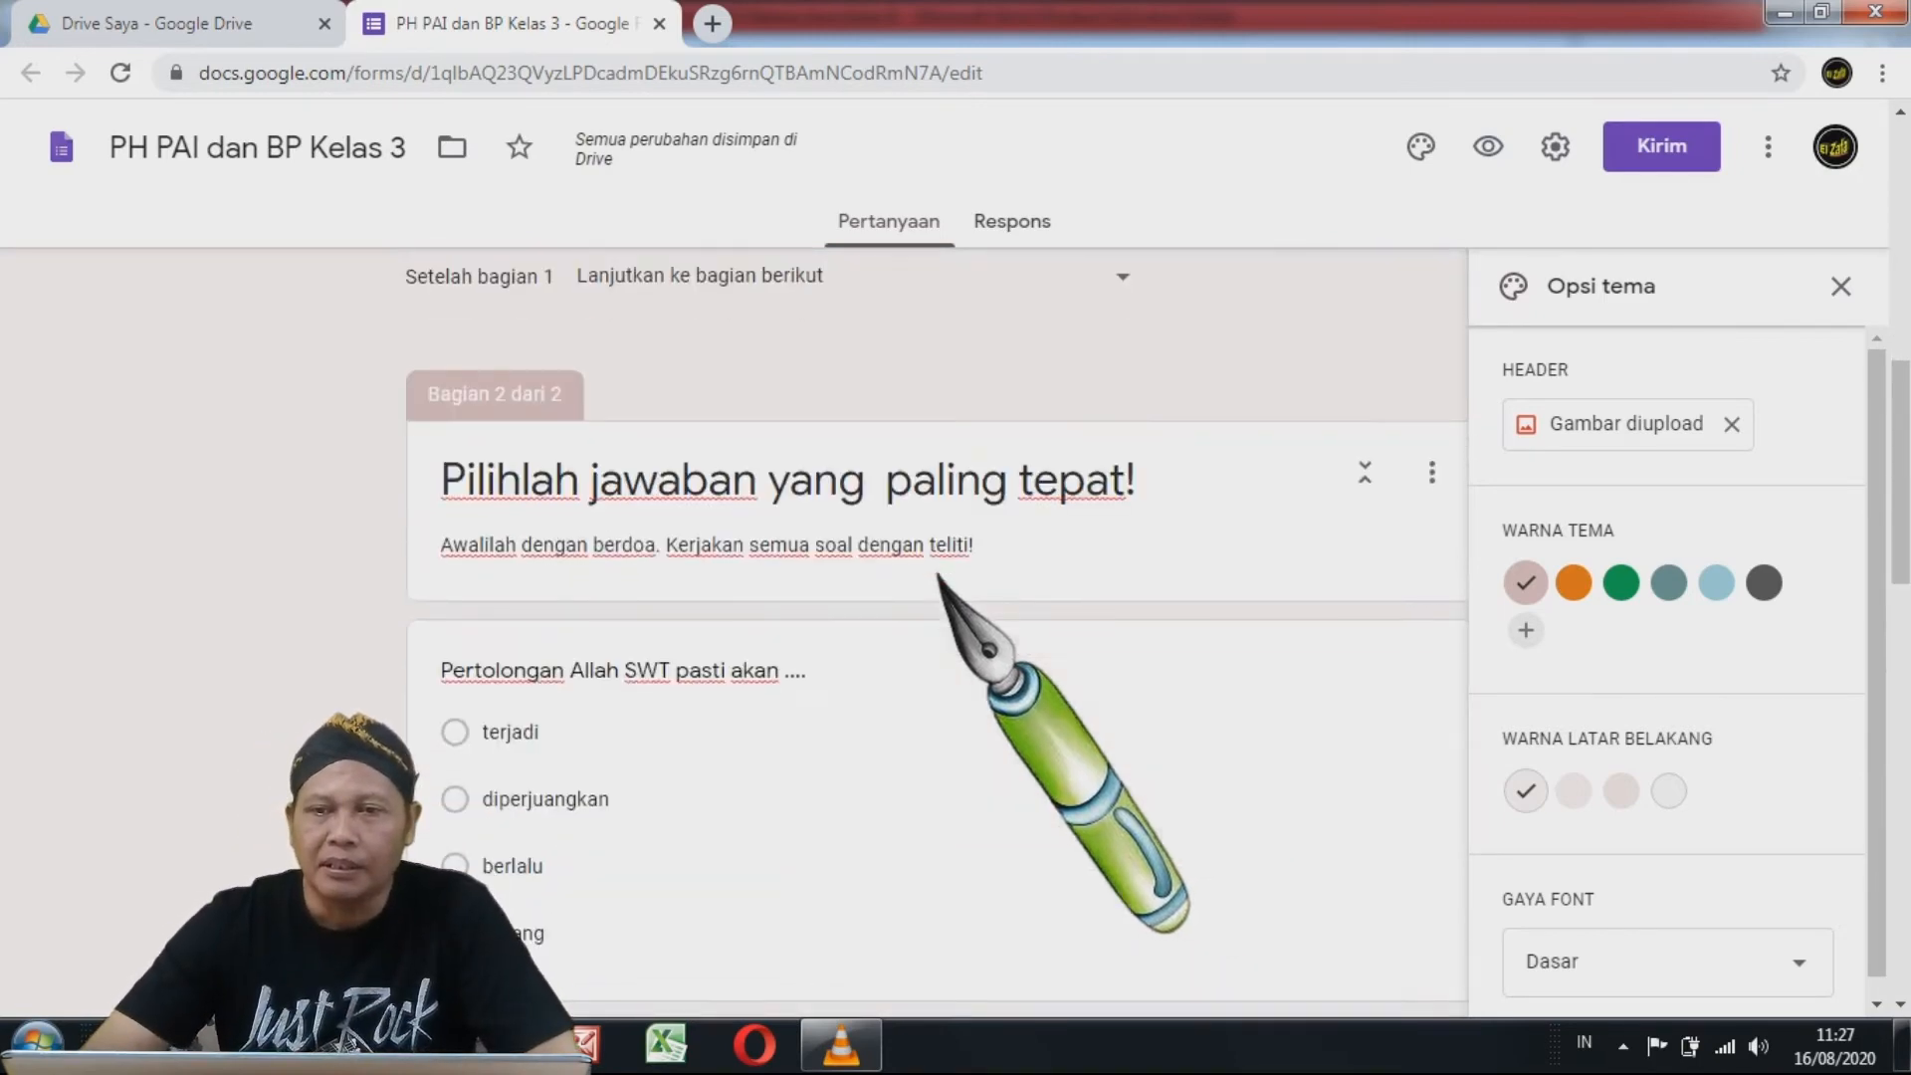
{"action": "scroll", "coordinate": [950, 513], "scroll_direction": "down", "scroll_amount": 5}
{"action": "scroll", "coordinate": [948, 510], "scroll_direction": "up", "scroll_amount": 15}
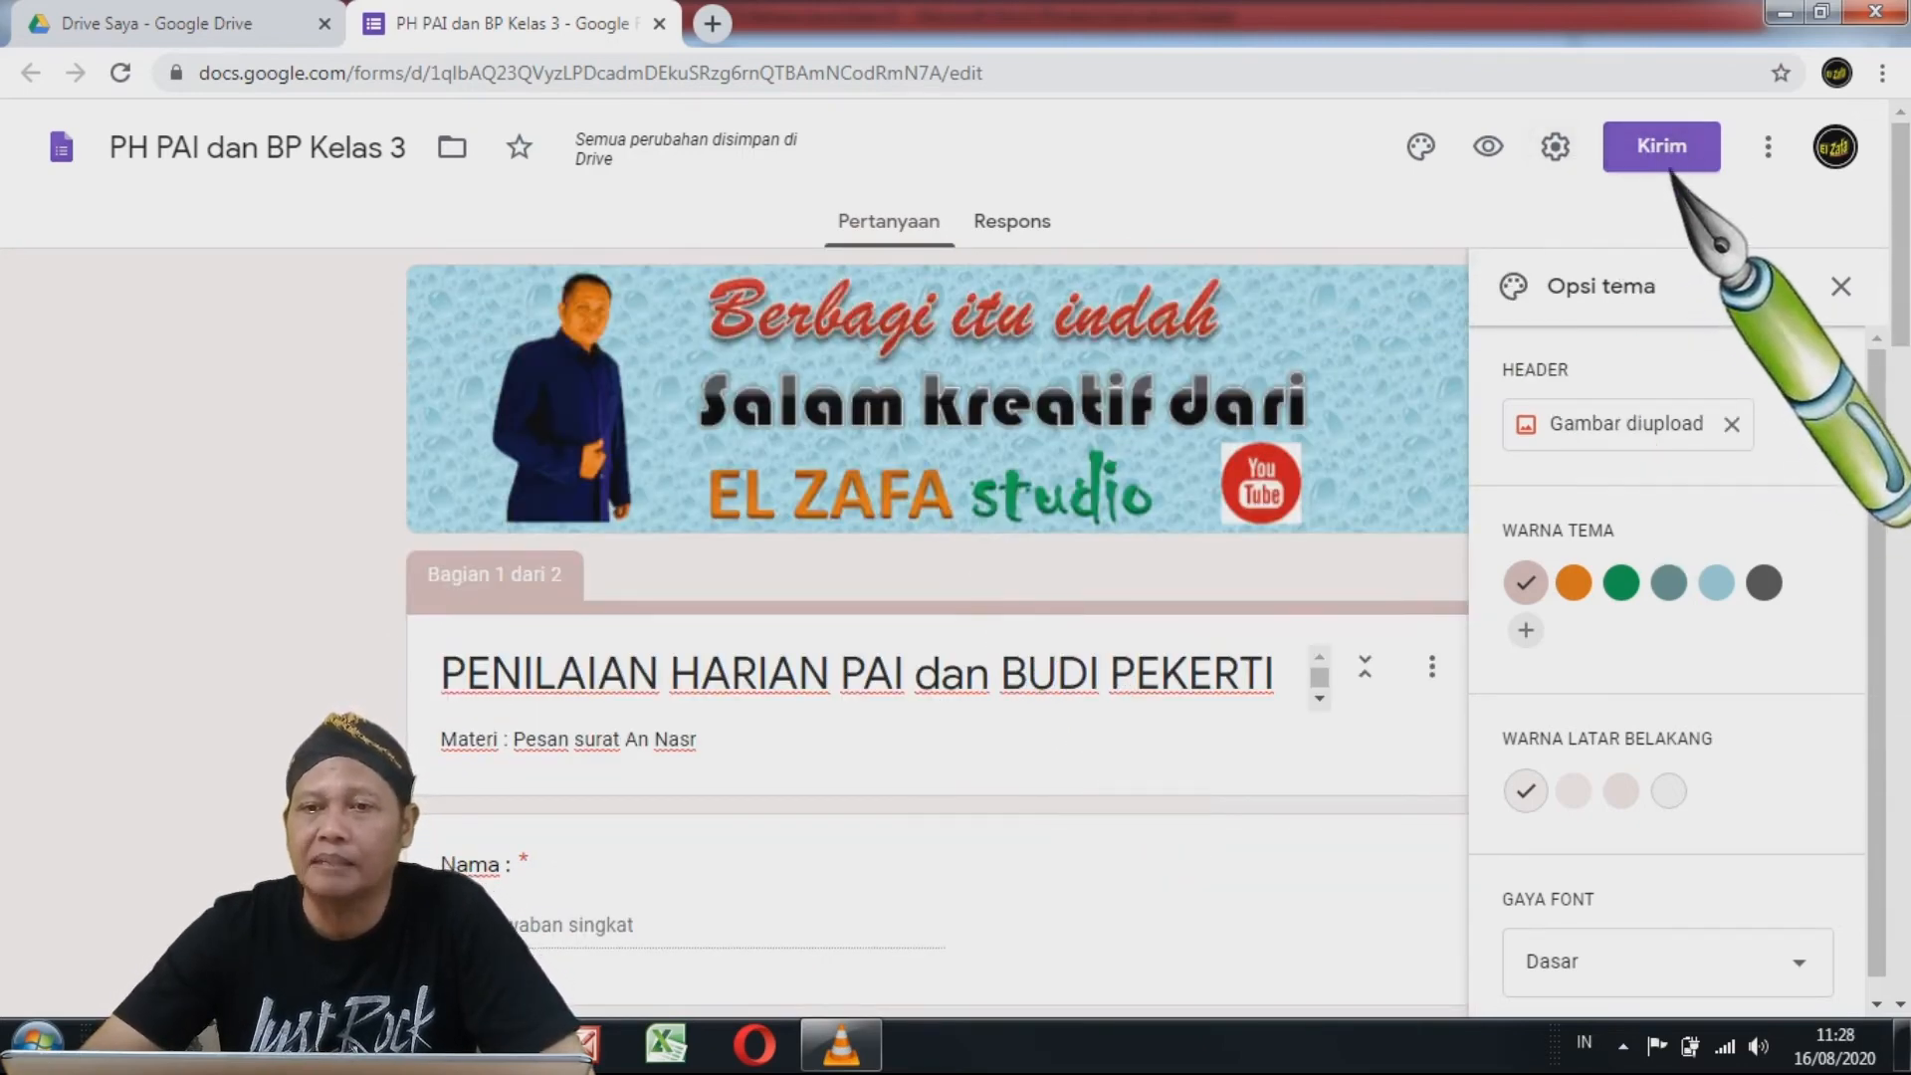
{"action": "left_click", "coordinate": [1668, 171]}
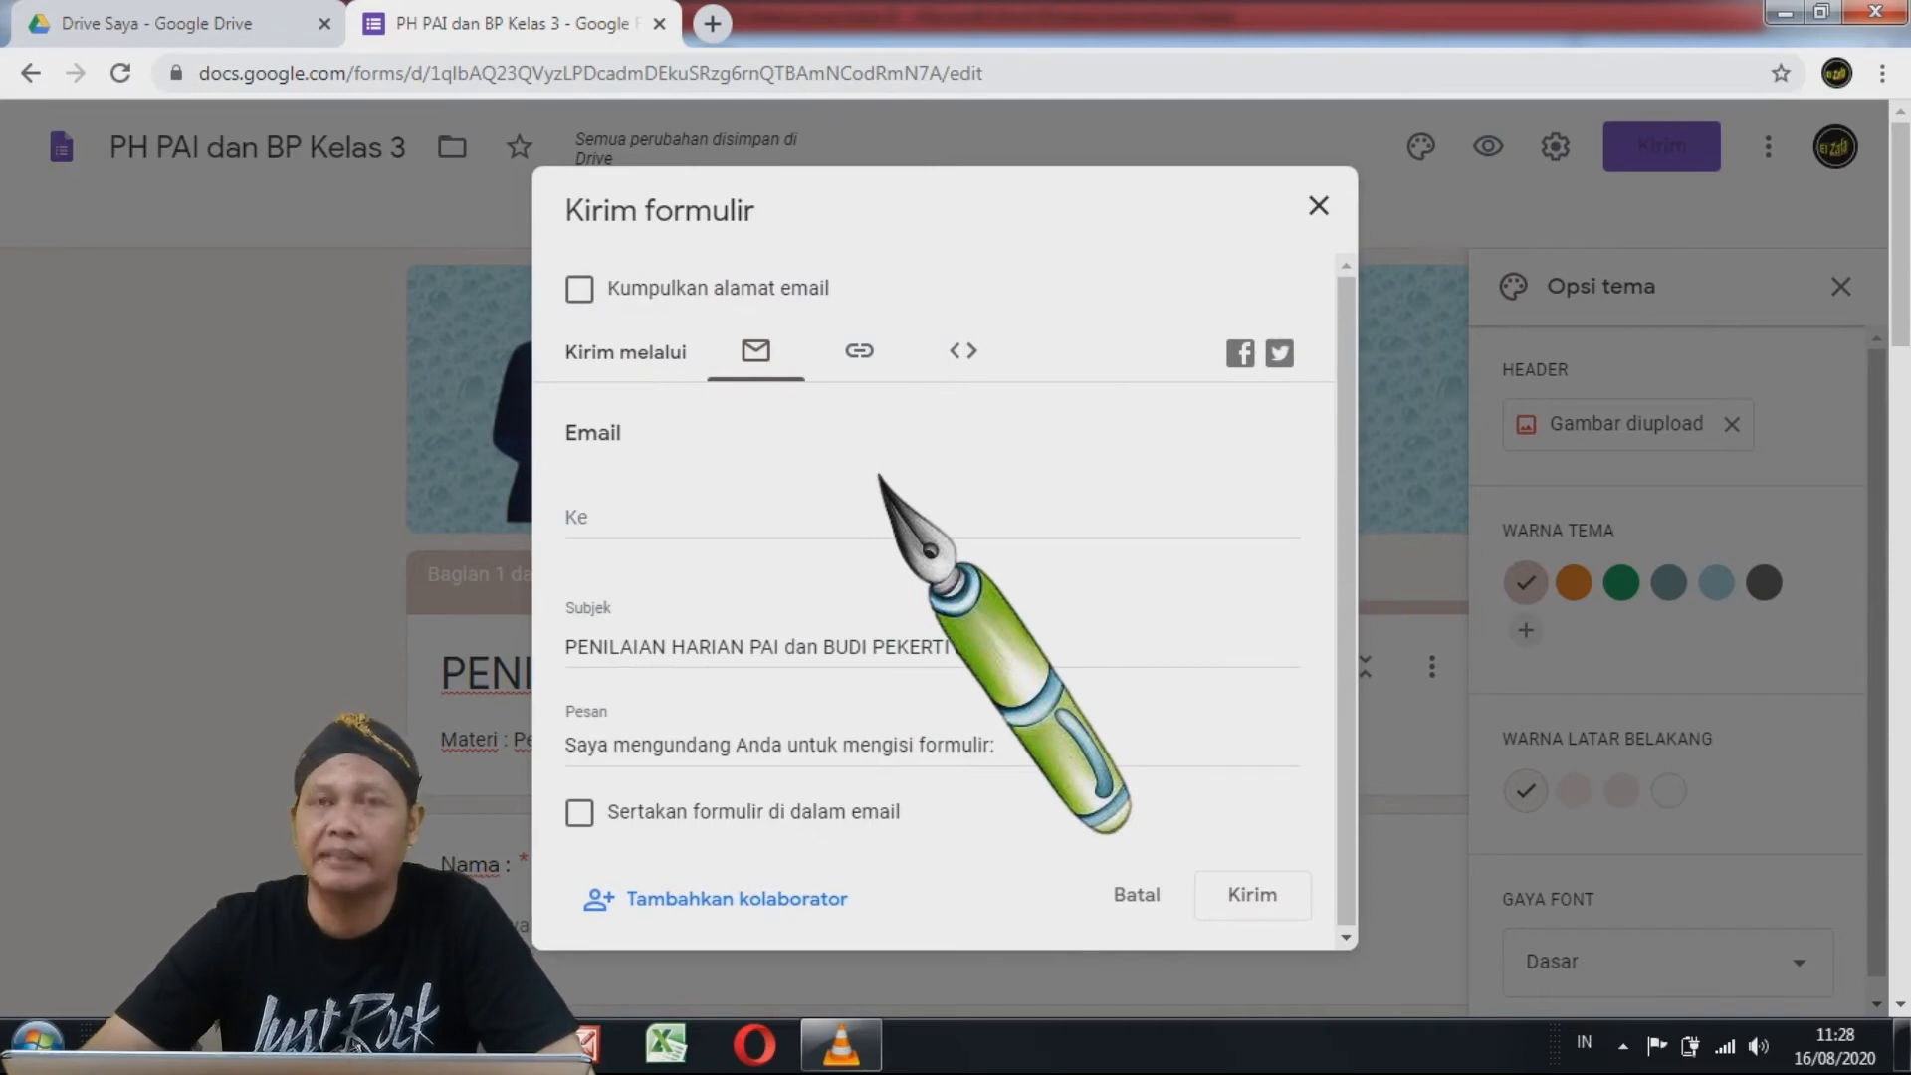
{"action": "left_click", "coordinate": [858, 353]}
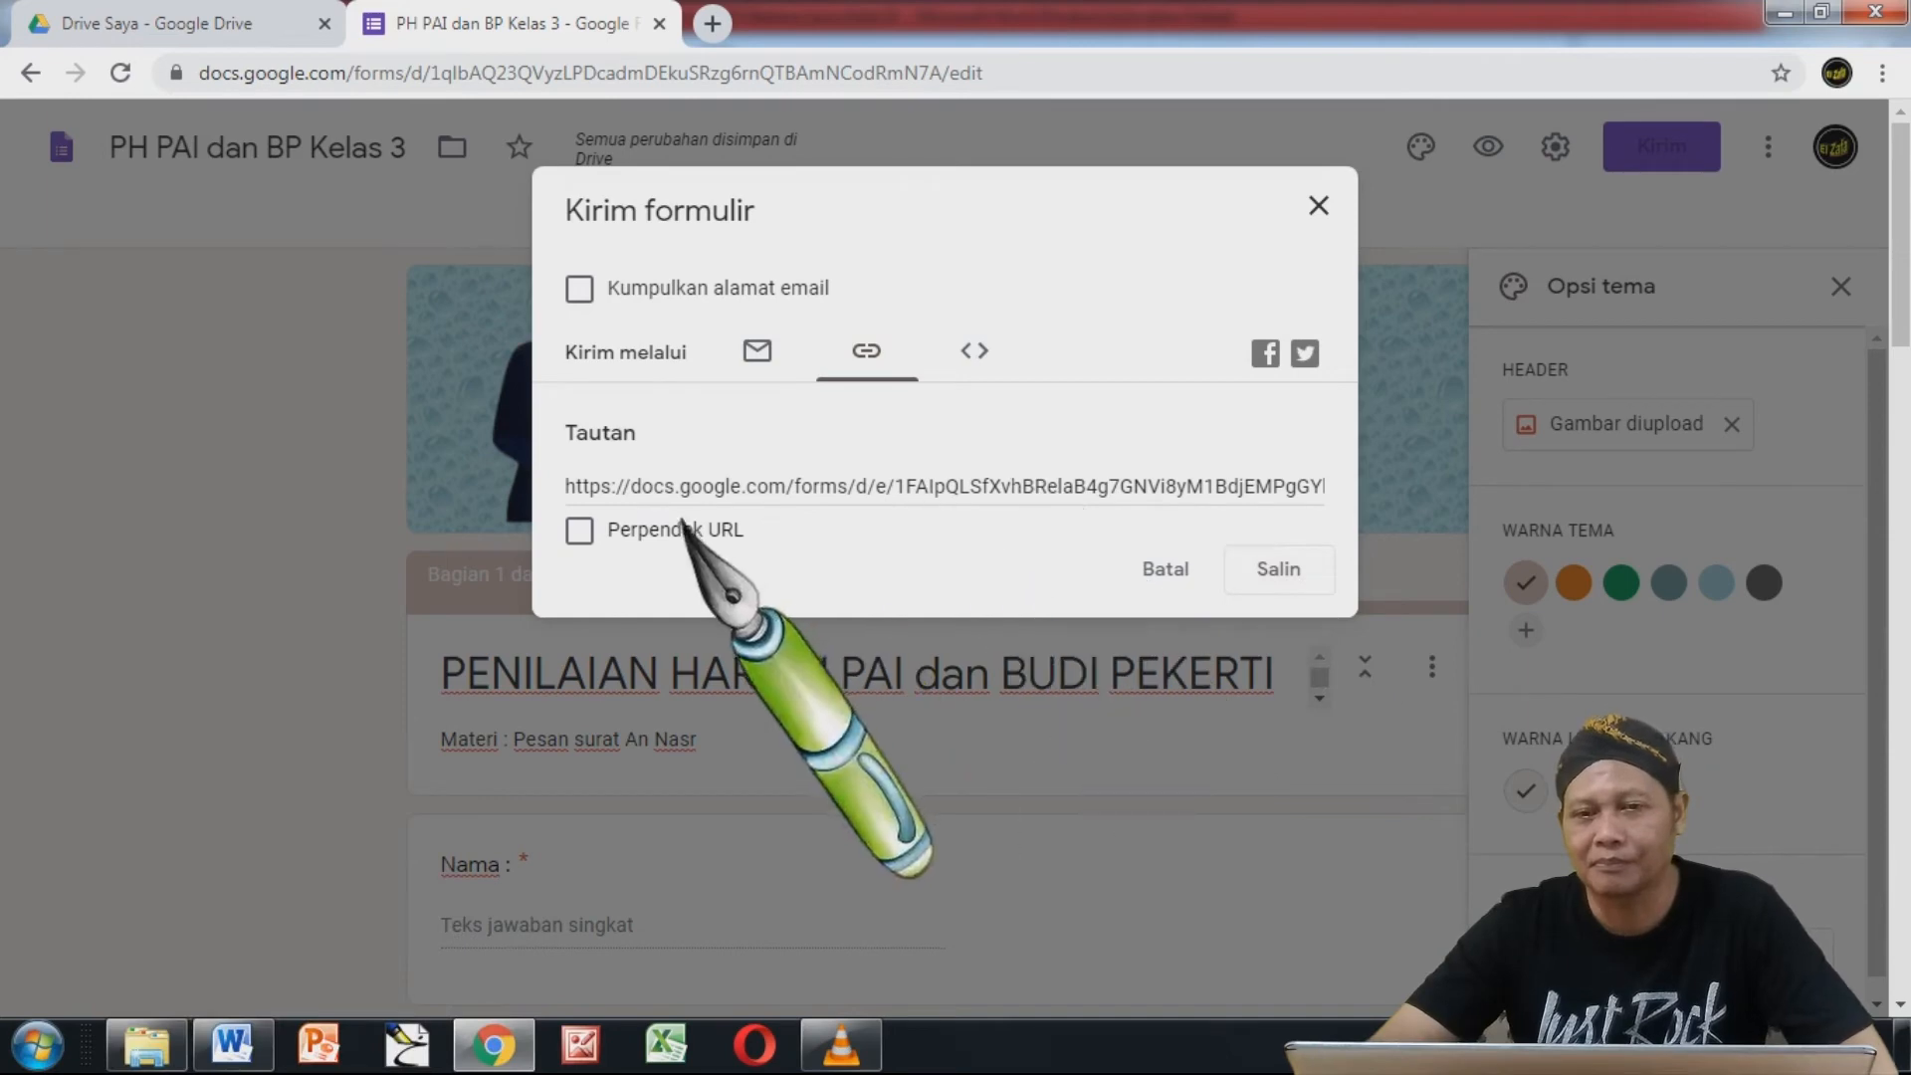
{"action": "left_click", "coordinate": [585, 537]}
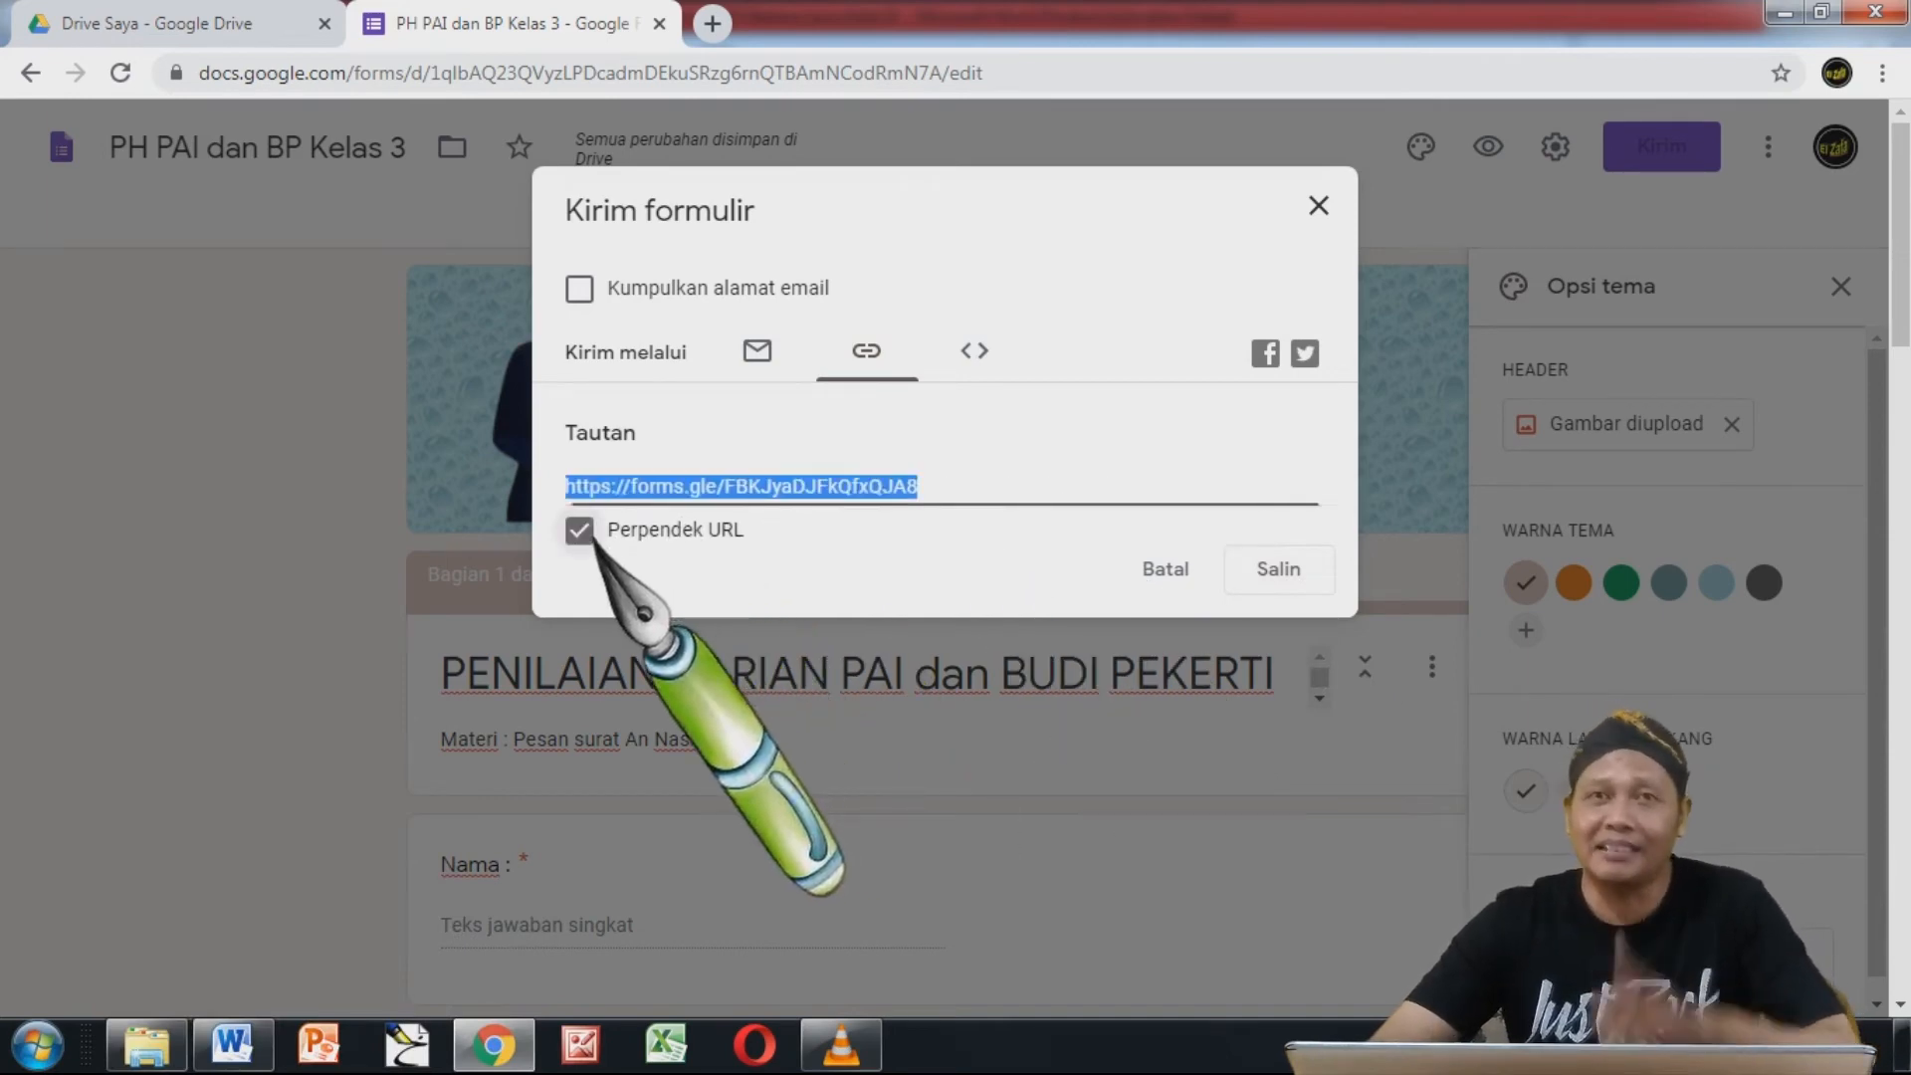
{"action": "left_click", "coordinate": [1324, 586]}
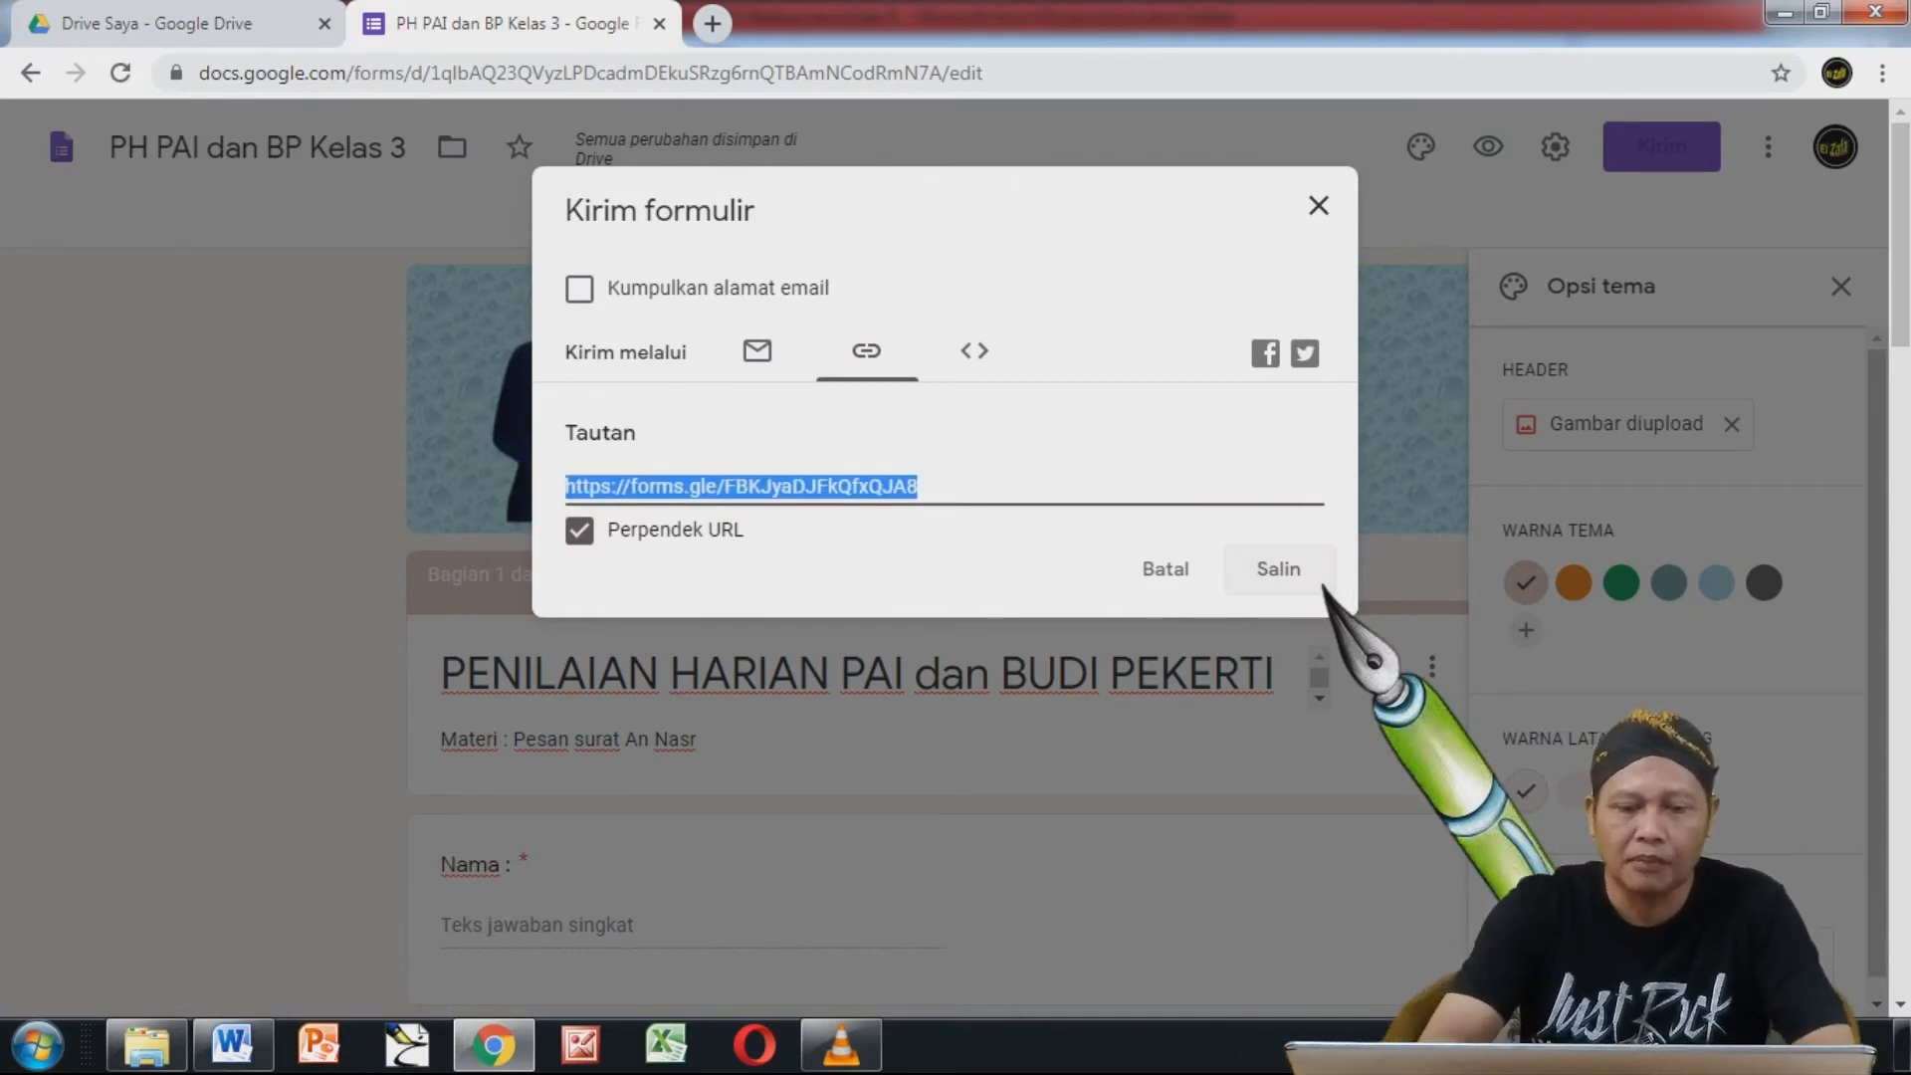
- Open WhatsApp Web in a new browser tab
{"action": "left_click", "coordinate": [726, 32]}
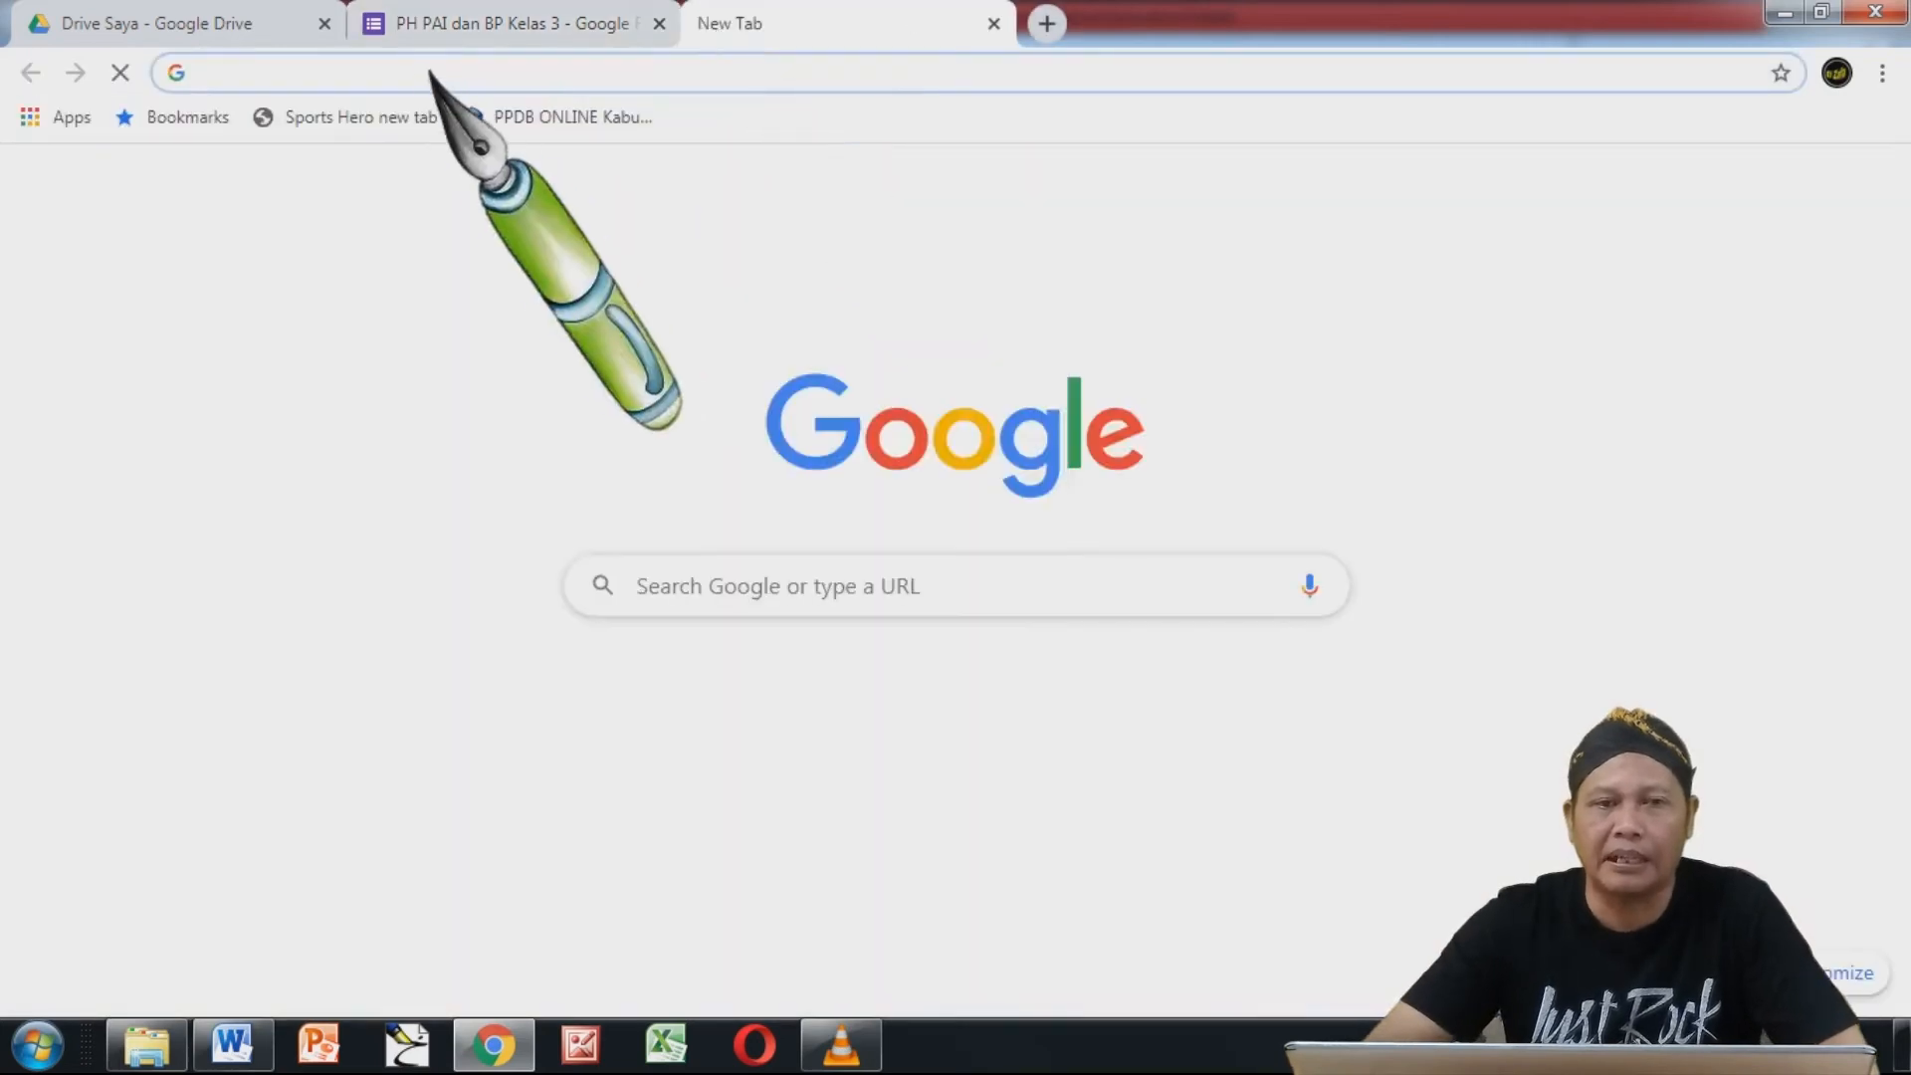
{"action": "left_click", "coordinate": [419, 69]}
{"action": "type", "text": "what"}
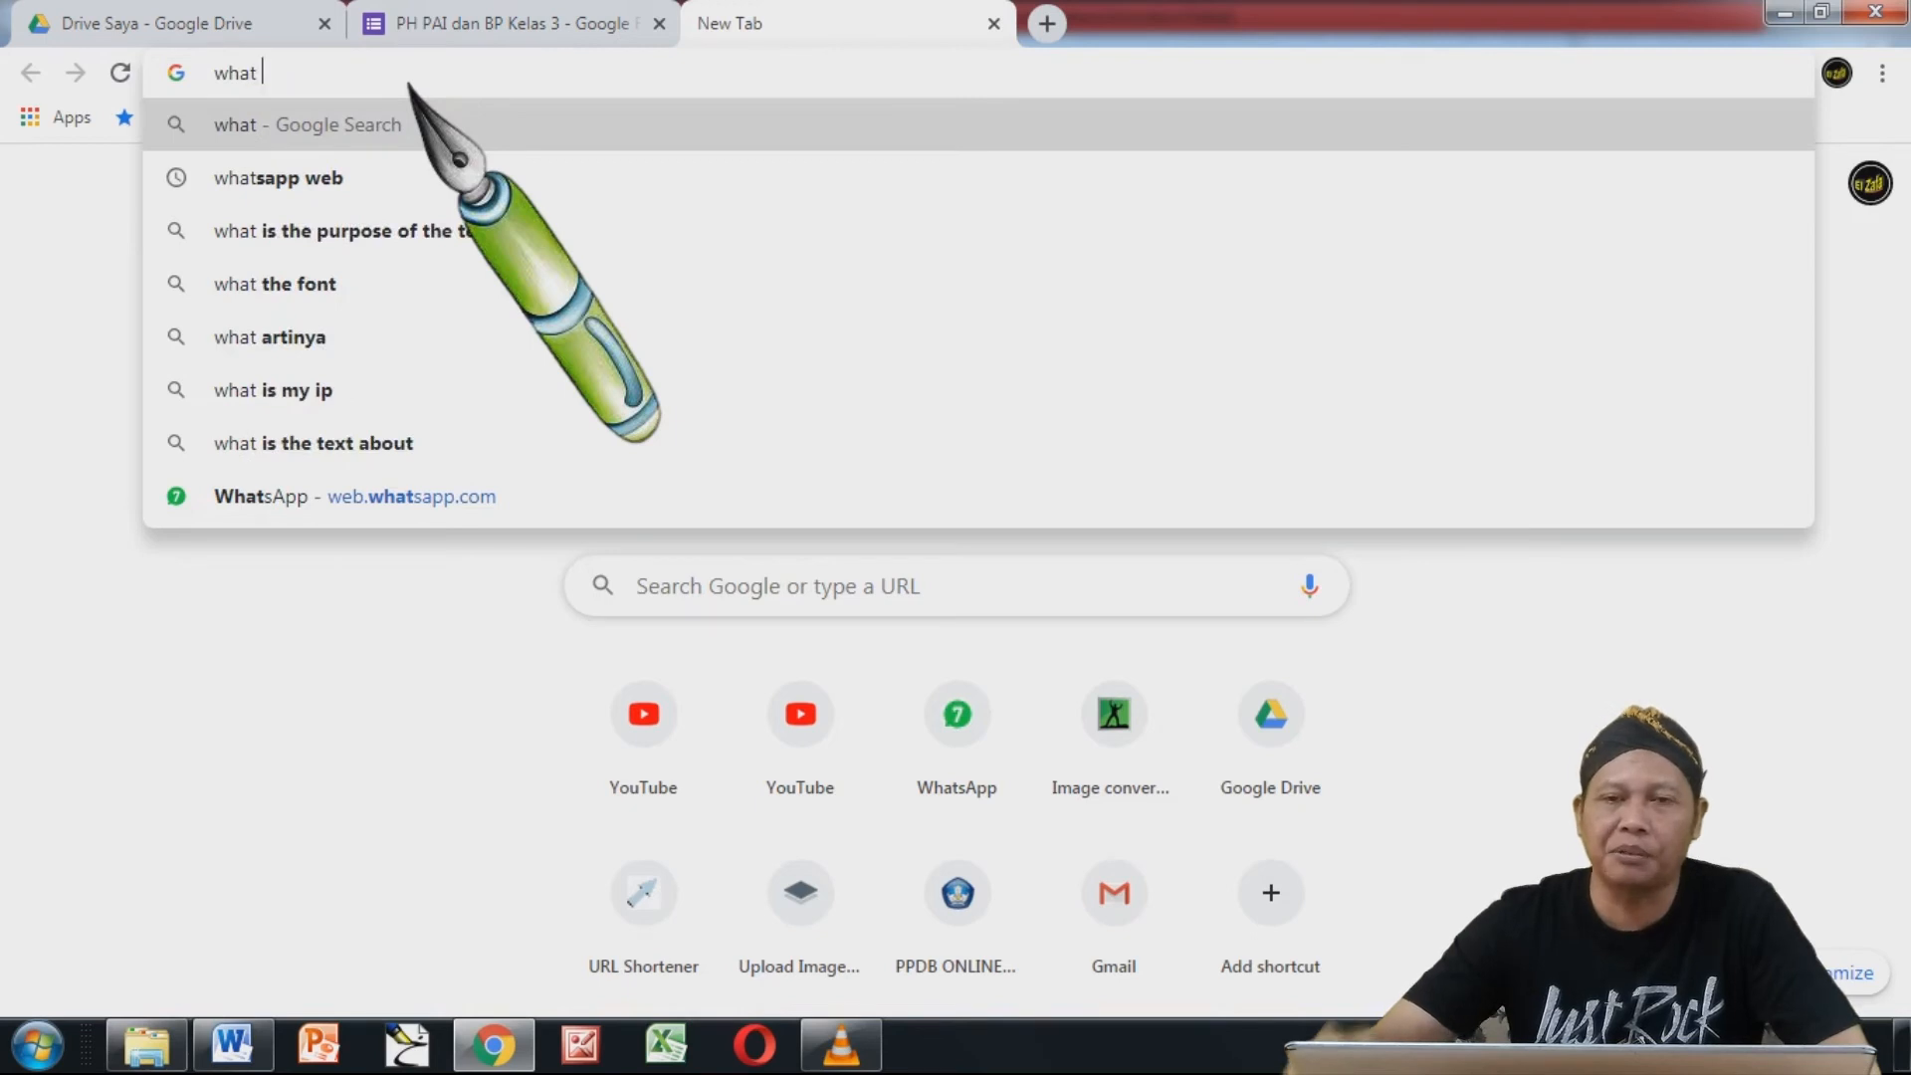
{"action": "left_click", "coordinate": [959, 731]}
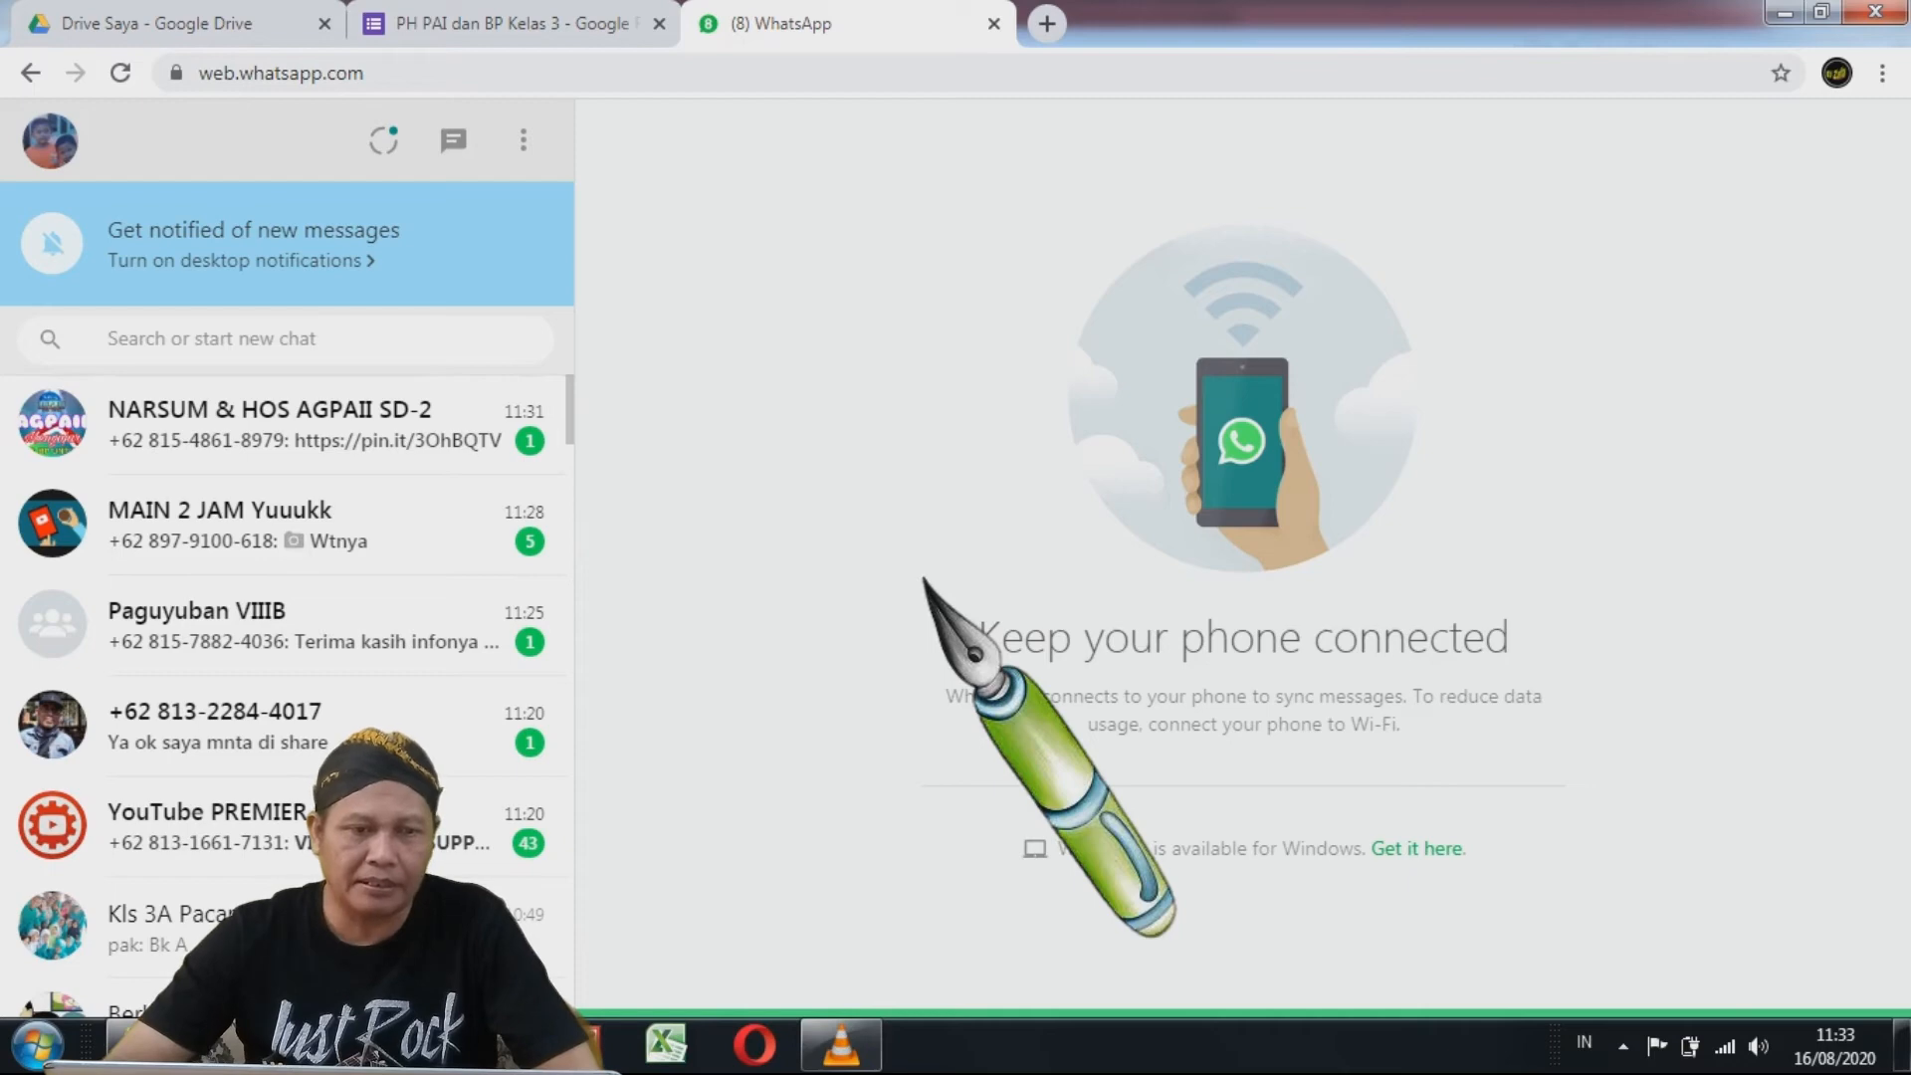
- Find the group chat Ok in the chat list and open it
{"action": "scroll", "coordinate": [290, 567], "scroll_direction": "down", "scroll_amount": 3}
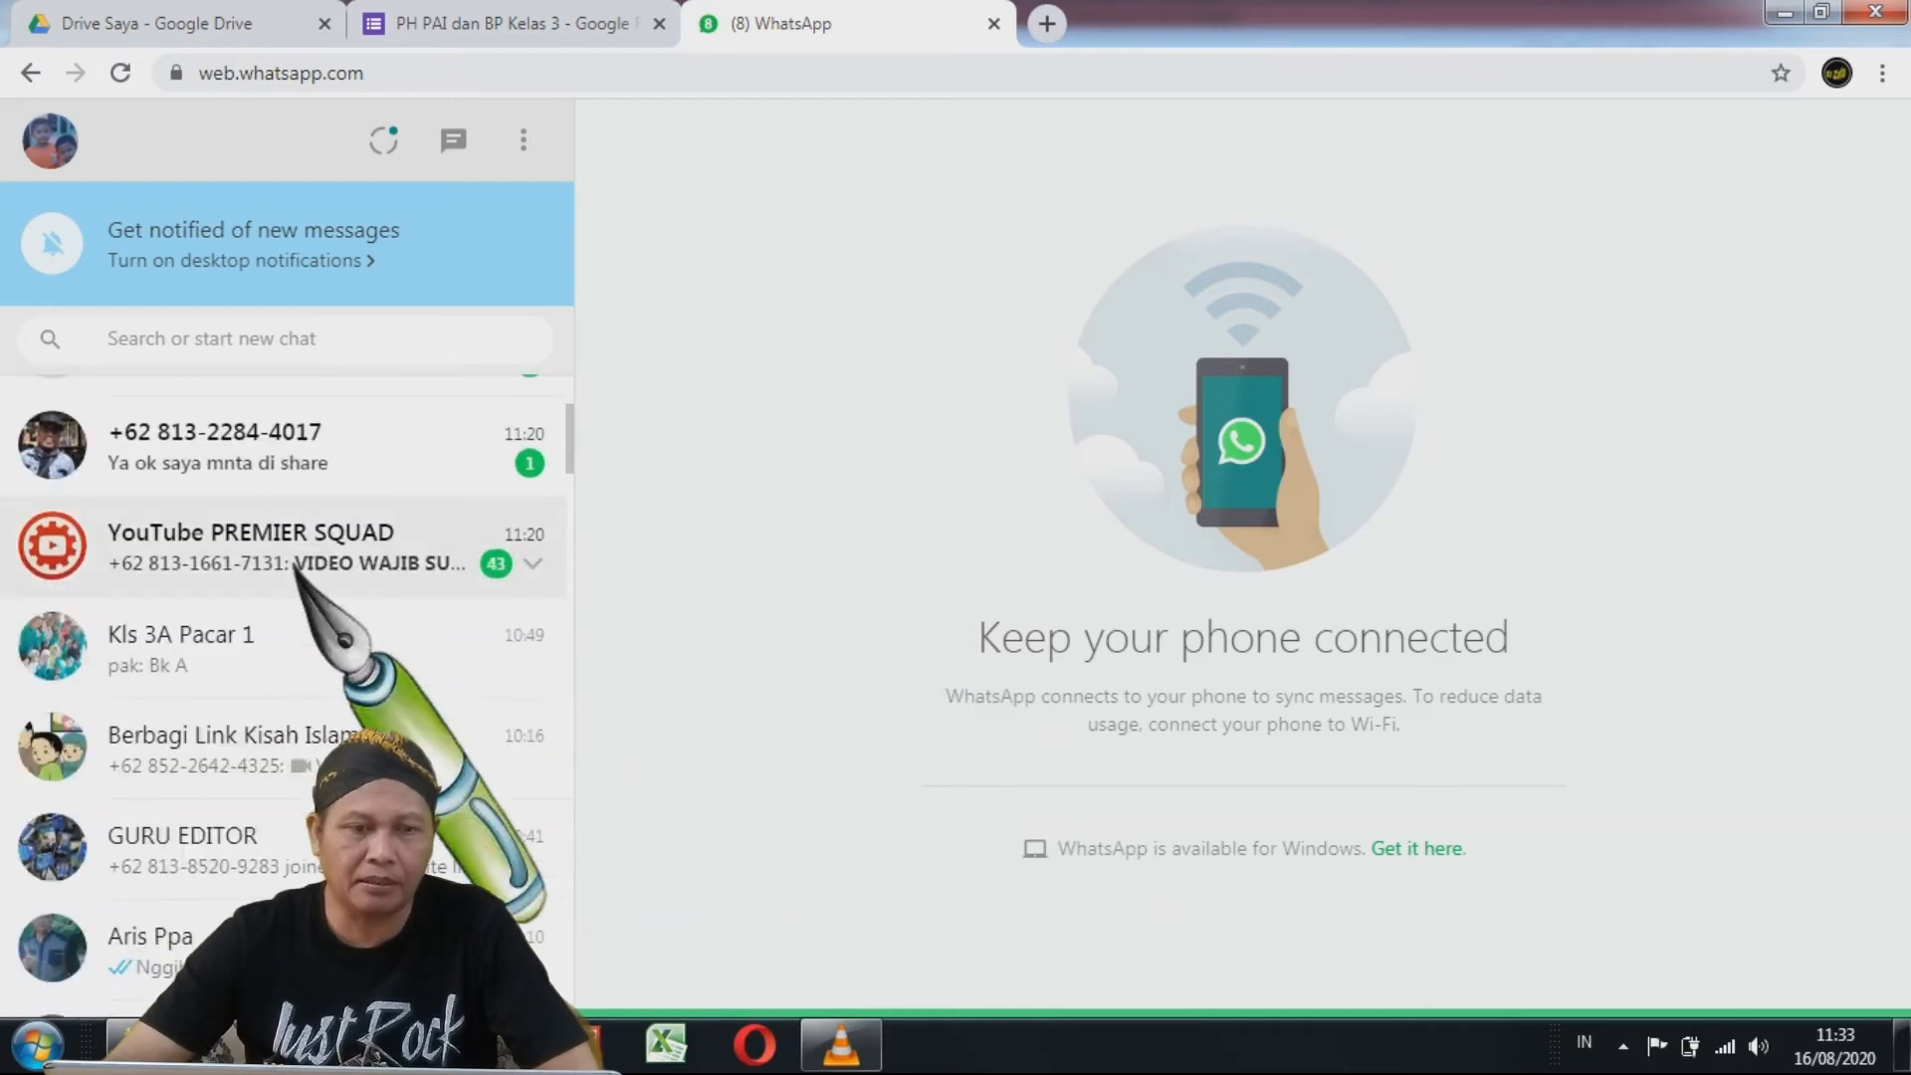
{"action": "scroll", "coordinate": [295, 570], "scroll_direction": "down", "scroll_amount": 4}
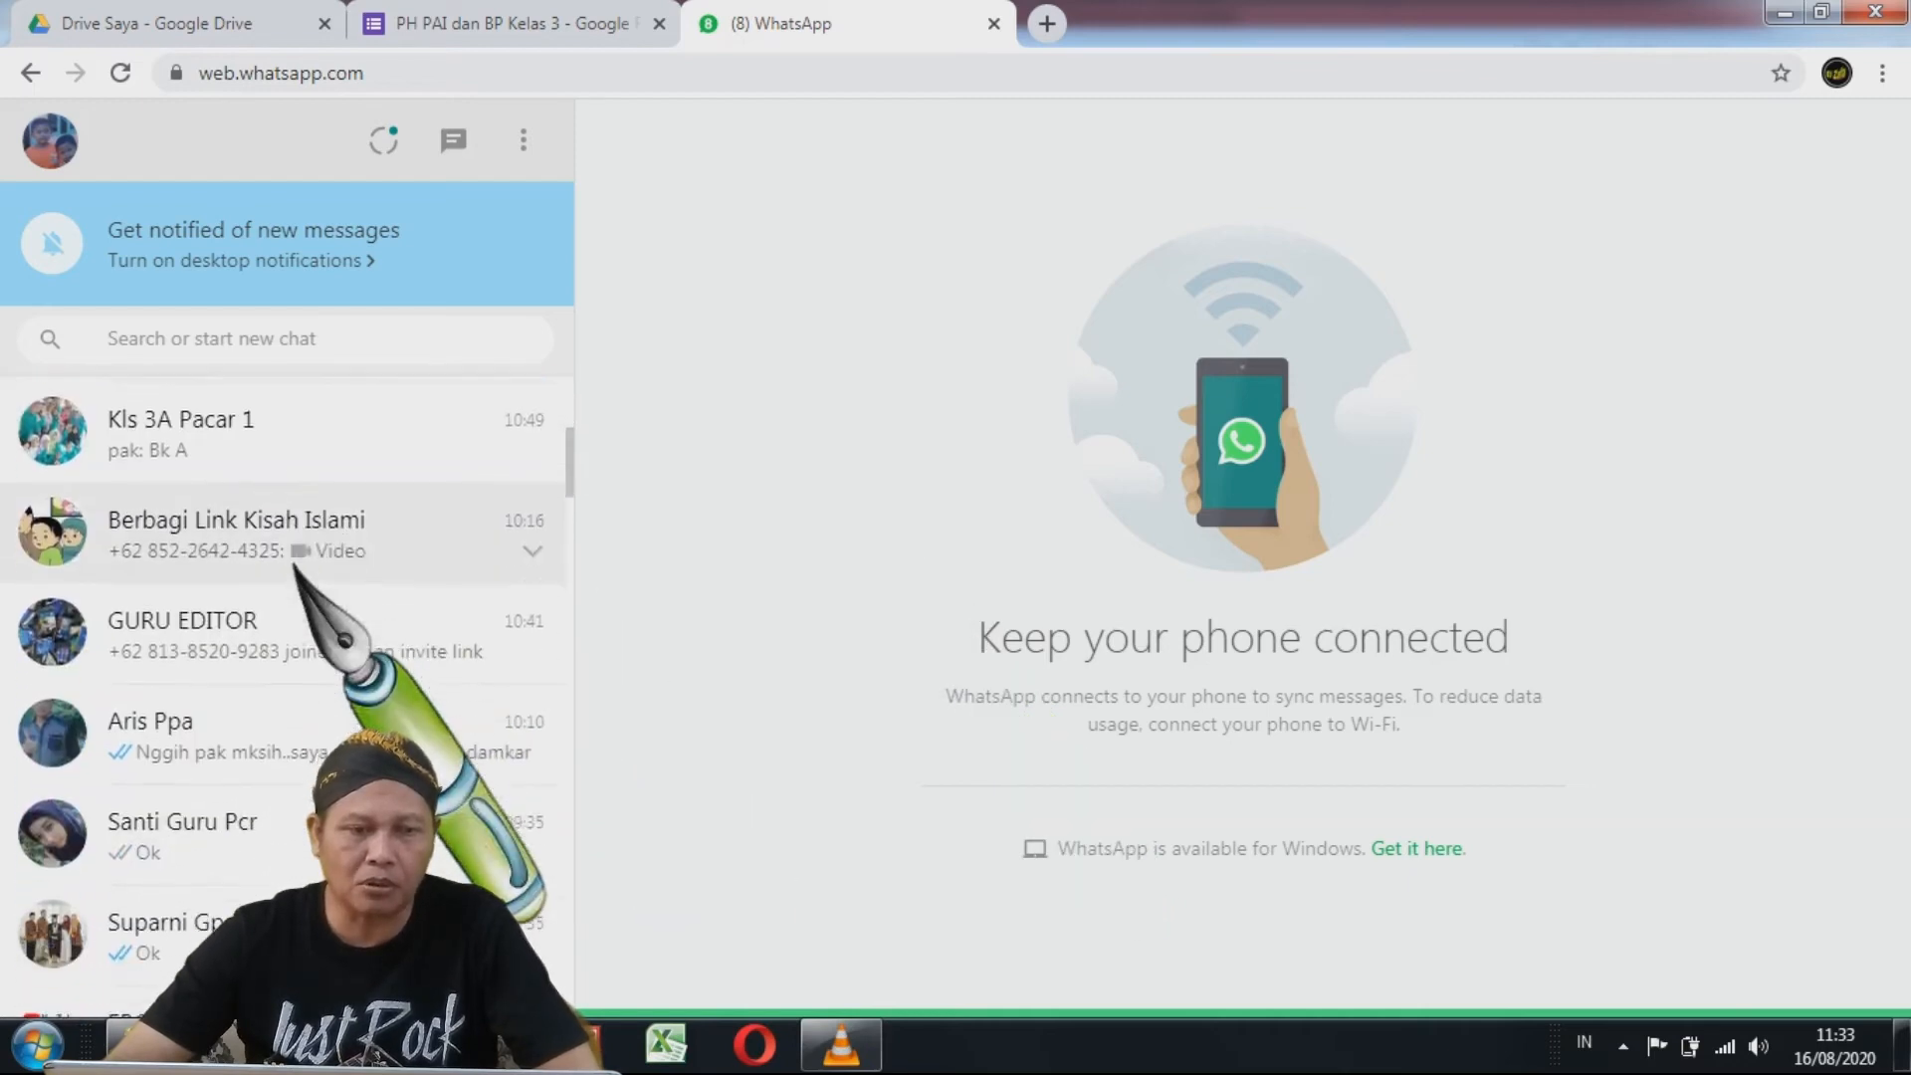
{"action": "scroll", "coordinate": [295, 568], "scroll_direction": "down", "scroll_amount": 7}
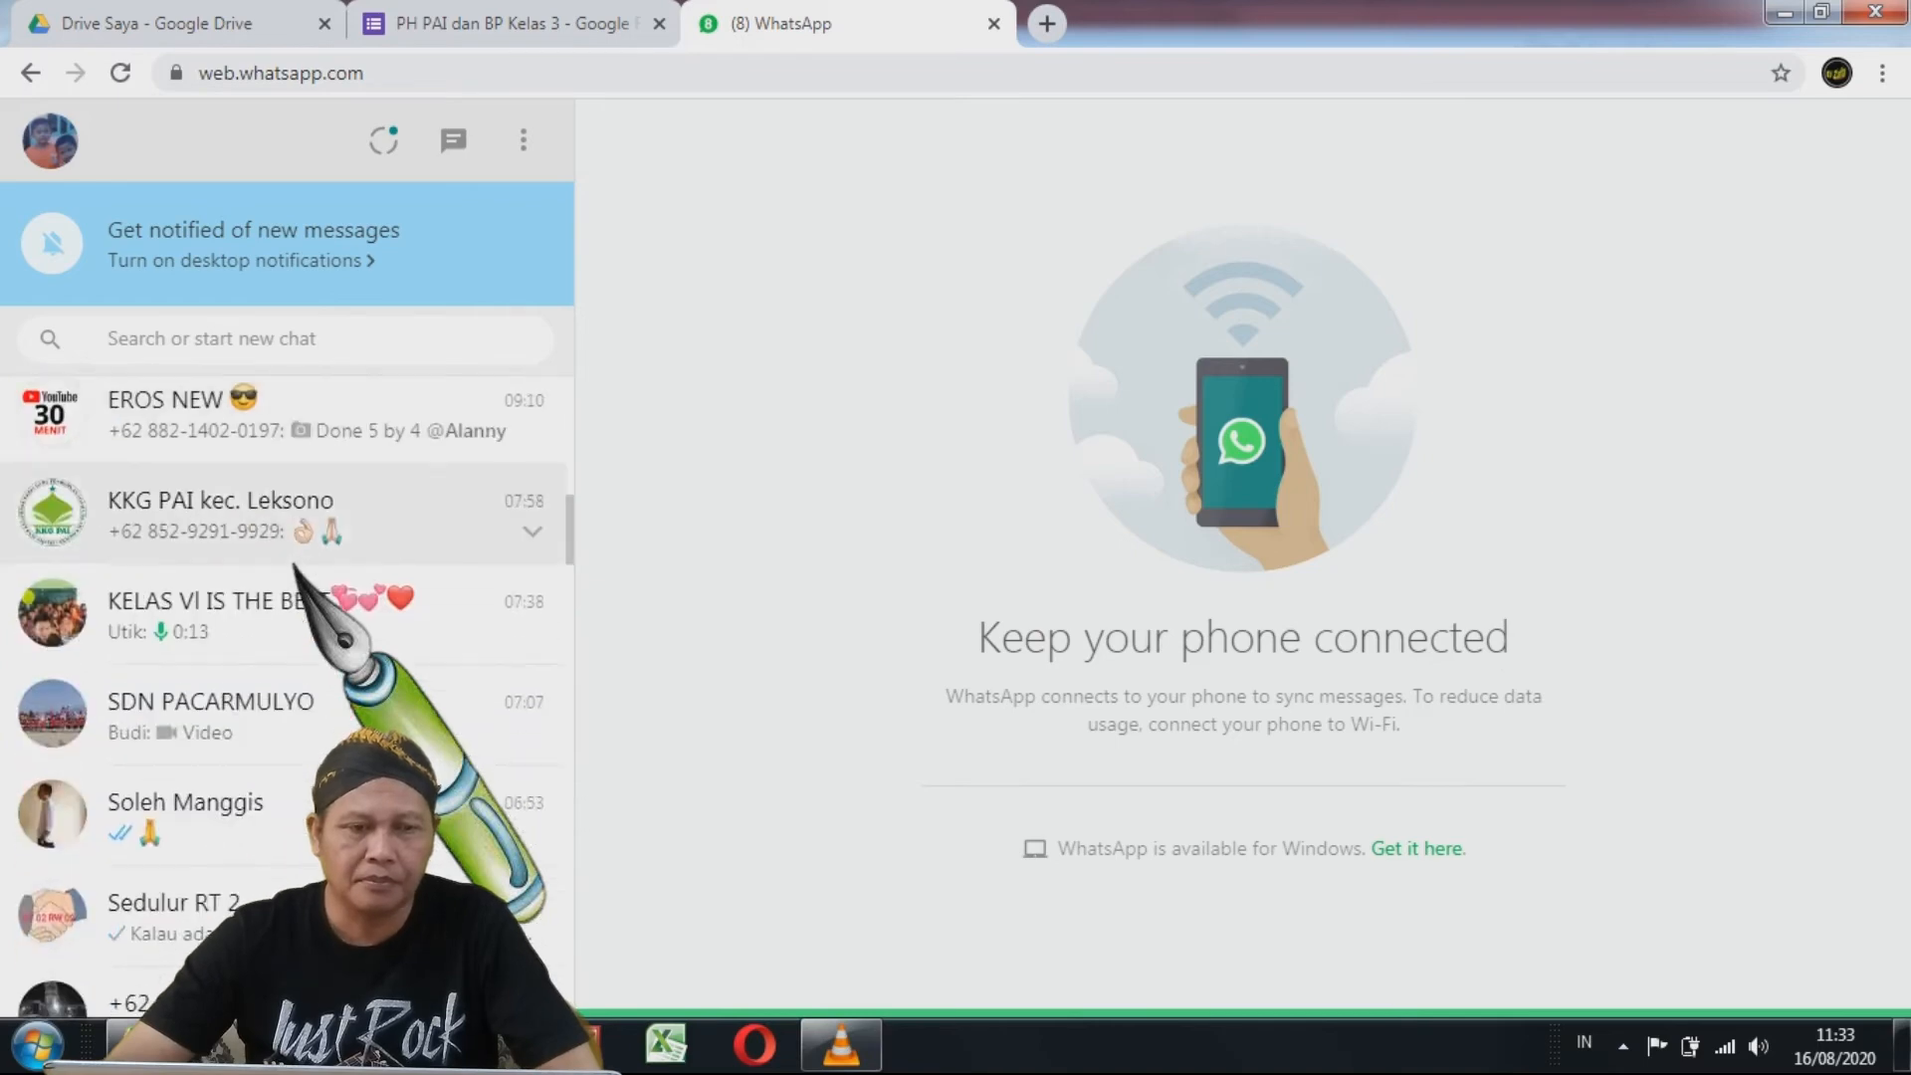
{"action": "scroll", "coordinate": [294, 566], "scroll_direction": "down", "scroll_amount": 3}
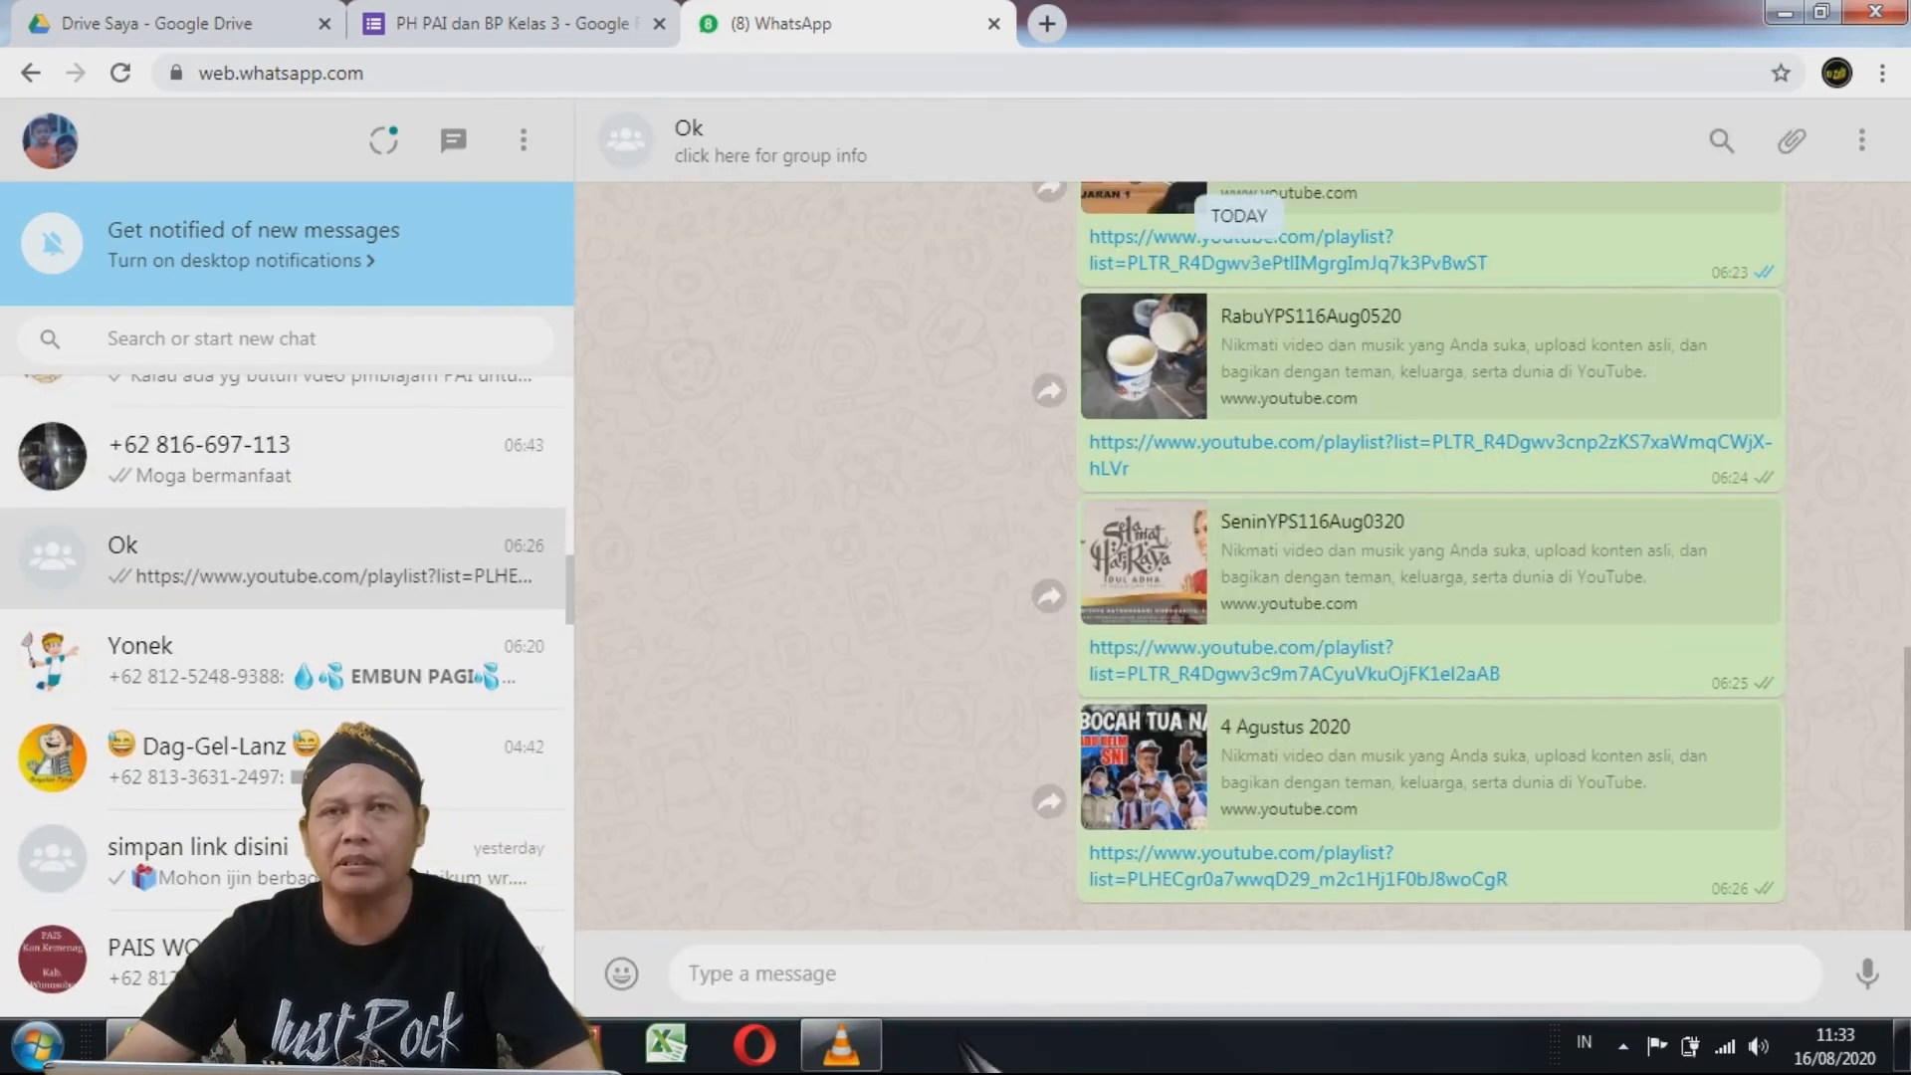
{"action": "left_click", "coordinate": [791, 974]}
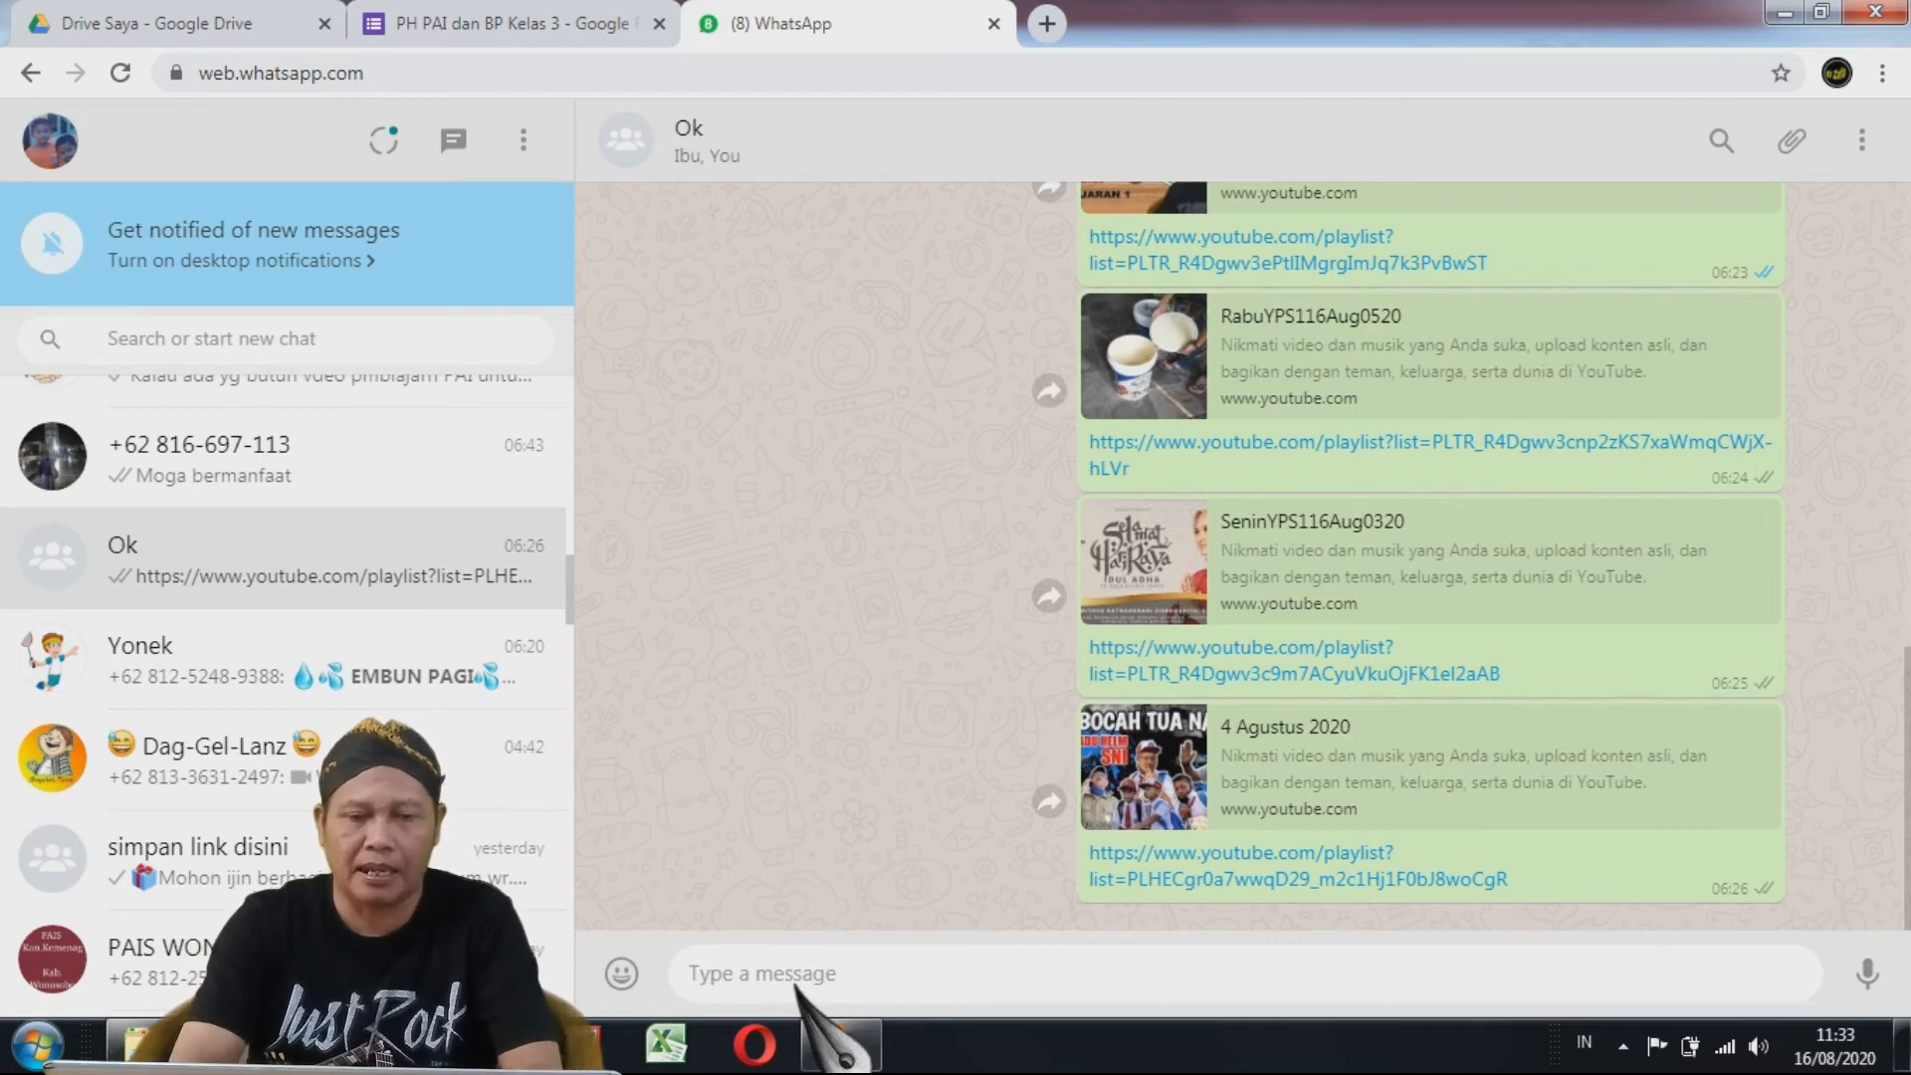
{"action": "type", "text": "kelas"}
{"action": "key", "text": "BackSpace"}
{"action": "key", "text": "BackSpace"}
{"action": "key", "text": "BackSpace"}
{"action": "key", "text": "BackSpace"}
{"action": "key", "text": "BackSpace"}
{"action": "type", "text": "S"}
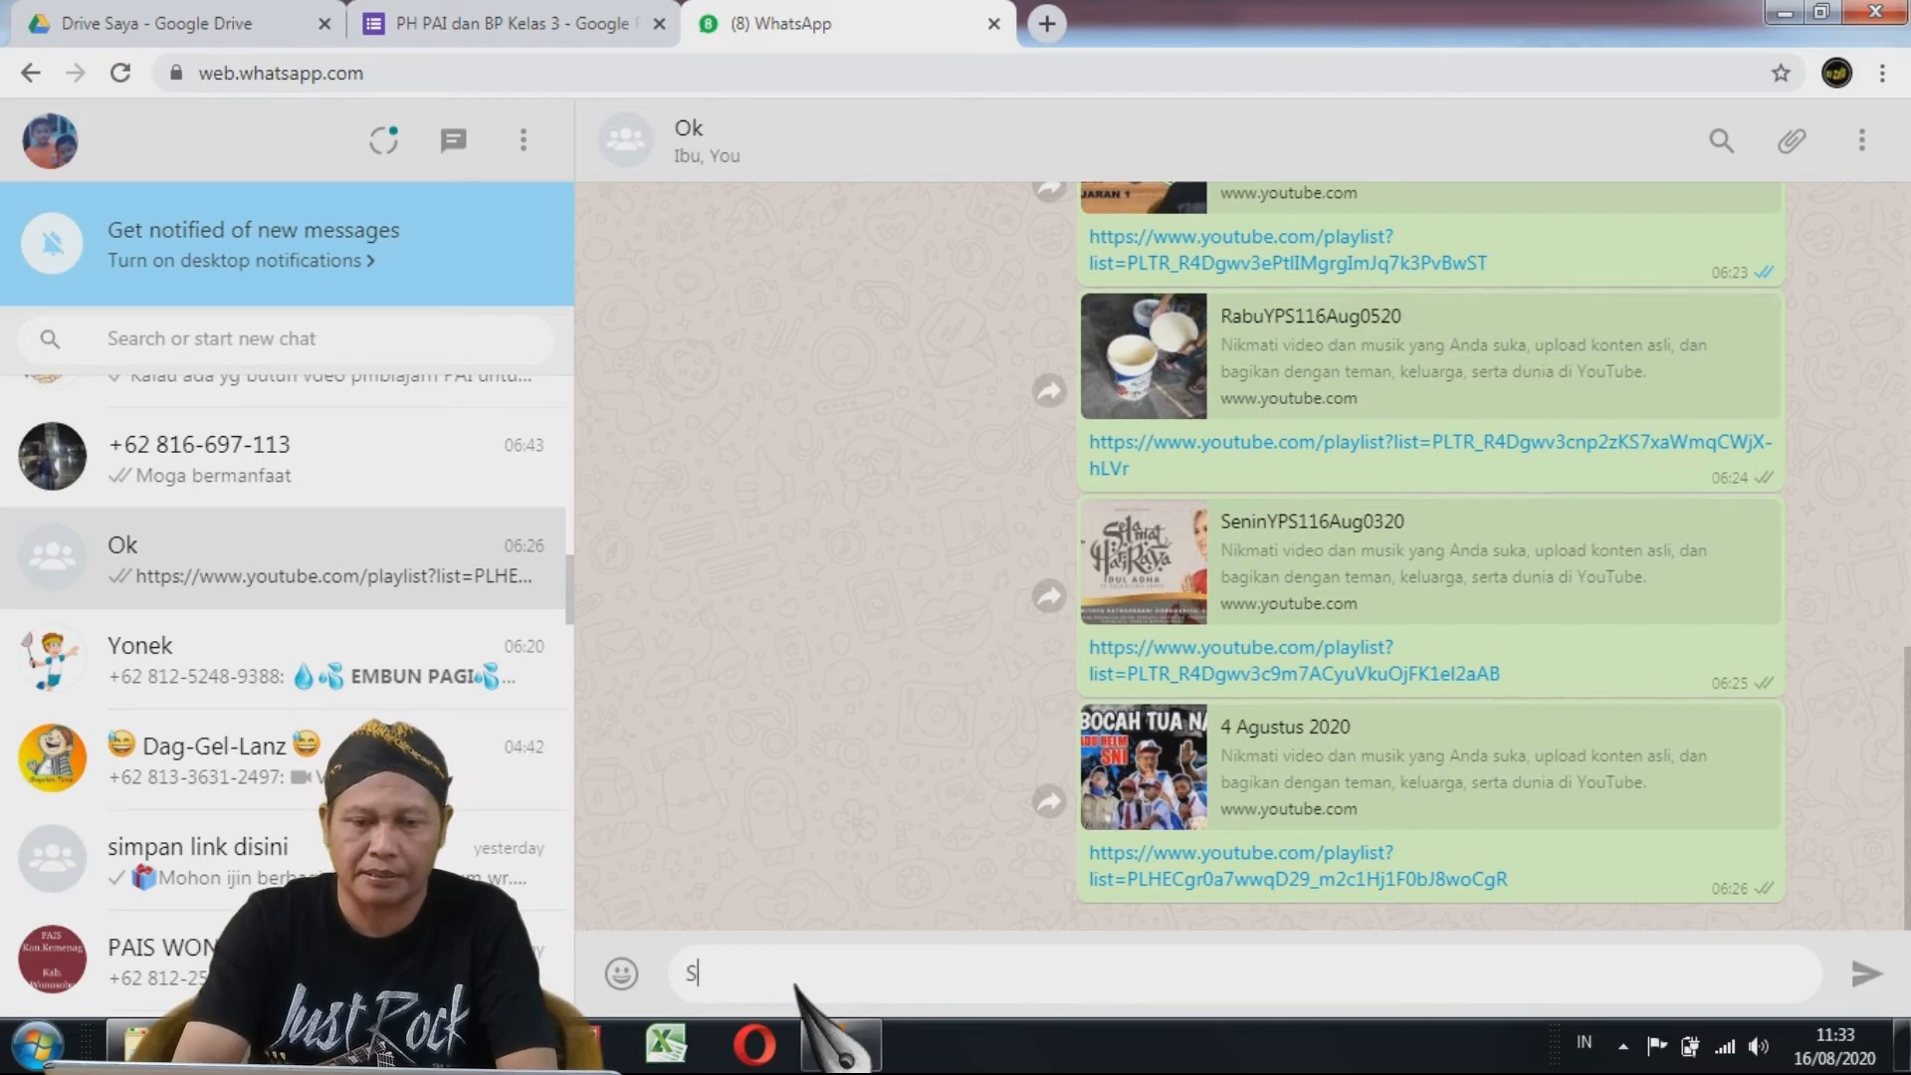
{"action": "type", "text": "oal kelas "}
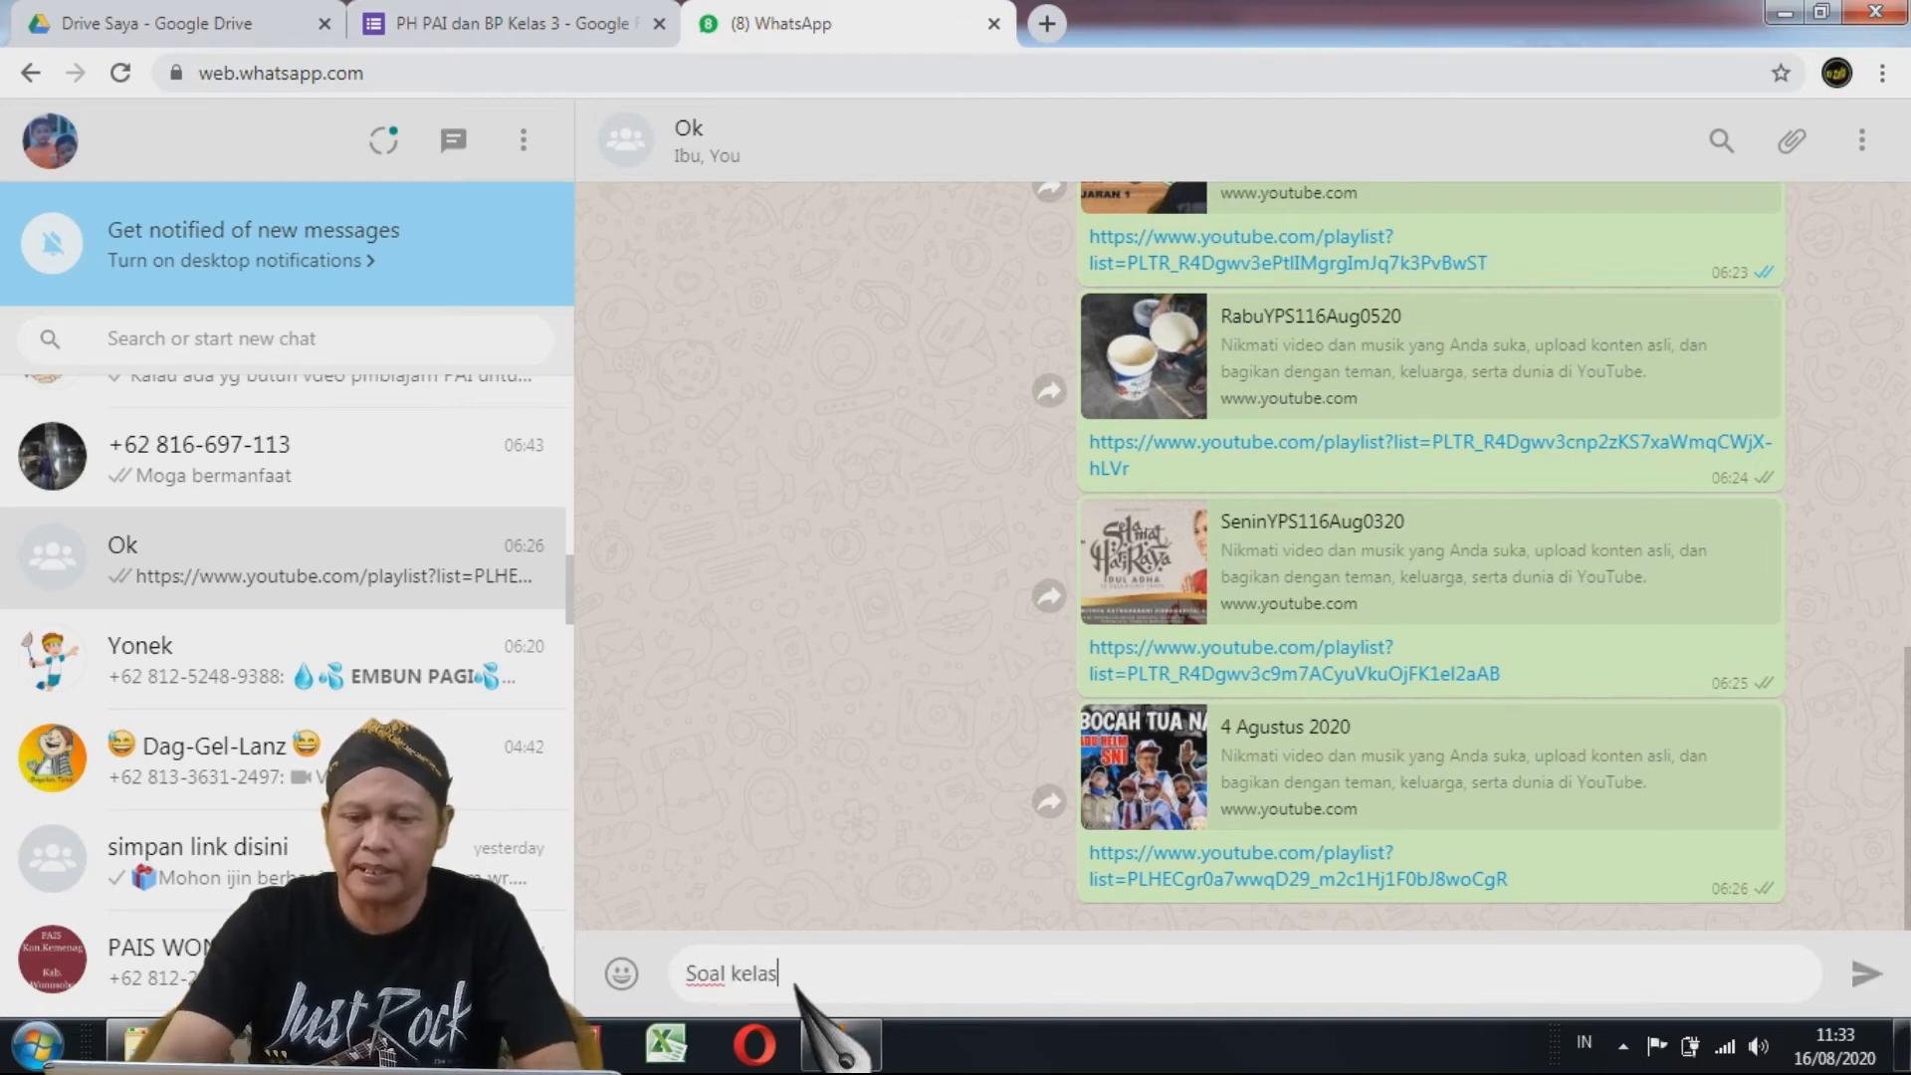
{"action": "type", "text": "3"}
{"action": "key", "text": "BackSpace"}
{"action": "key", "text": "BackSpace"}
{"action": "key", "text": "BackSpace"}
{"action": "key", "text": "BackSpace"}
{"action": "key", "text": "BackSpace"}
{"action": "key", "text": "BackSpace"}
{"action": "key", "text": "BackSpace"}
{"action": "key", "text": "BackSpace"}
{"action": "key", "text": "BackSpace"}
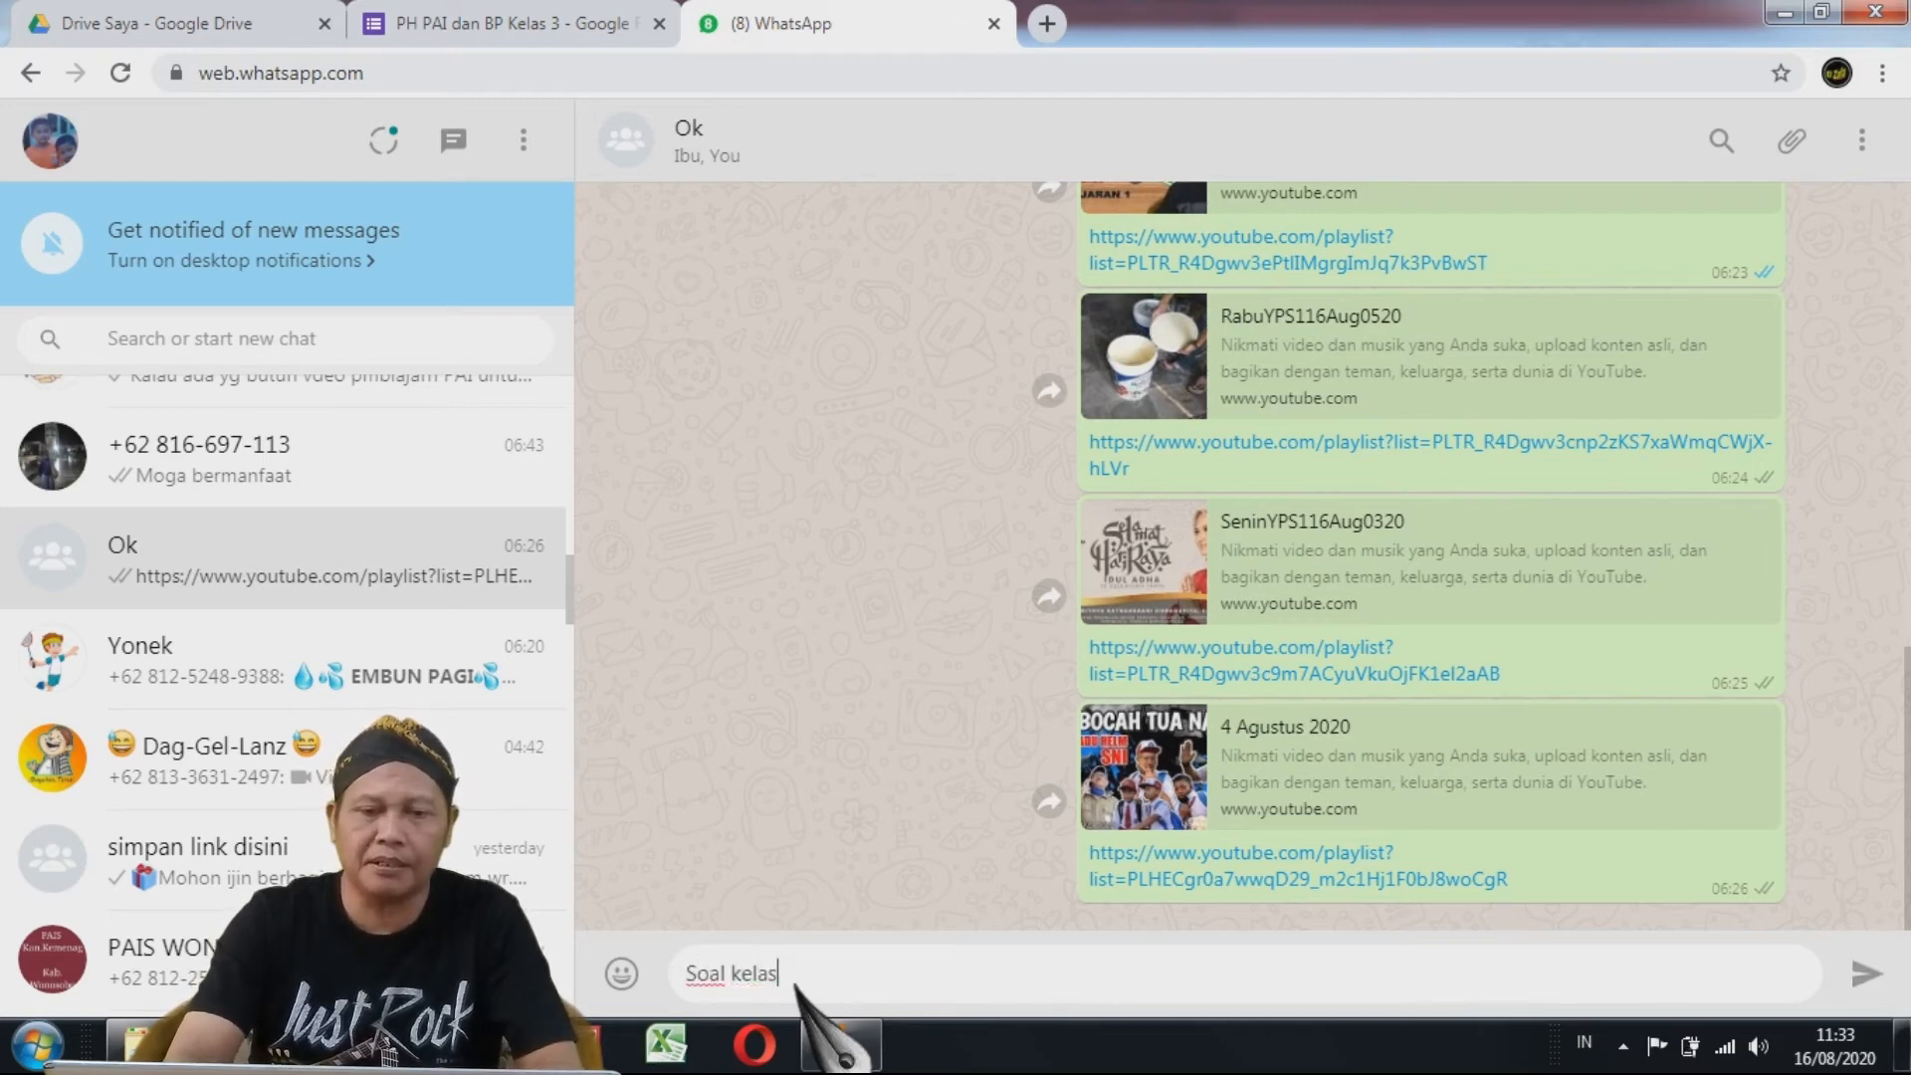
{"action": "key", "text": "BackSpace"}
{"action": "key", "text": "BackSpace"}
{"action": "key", "text": "BackSpace"}
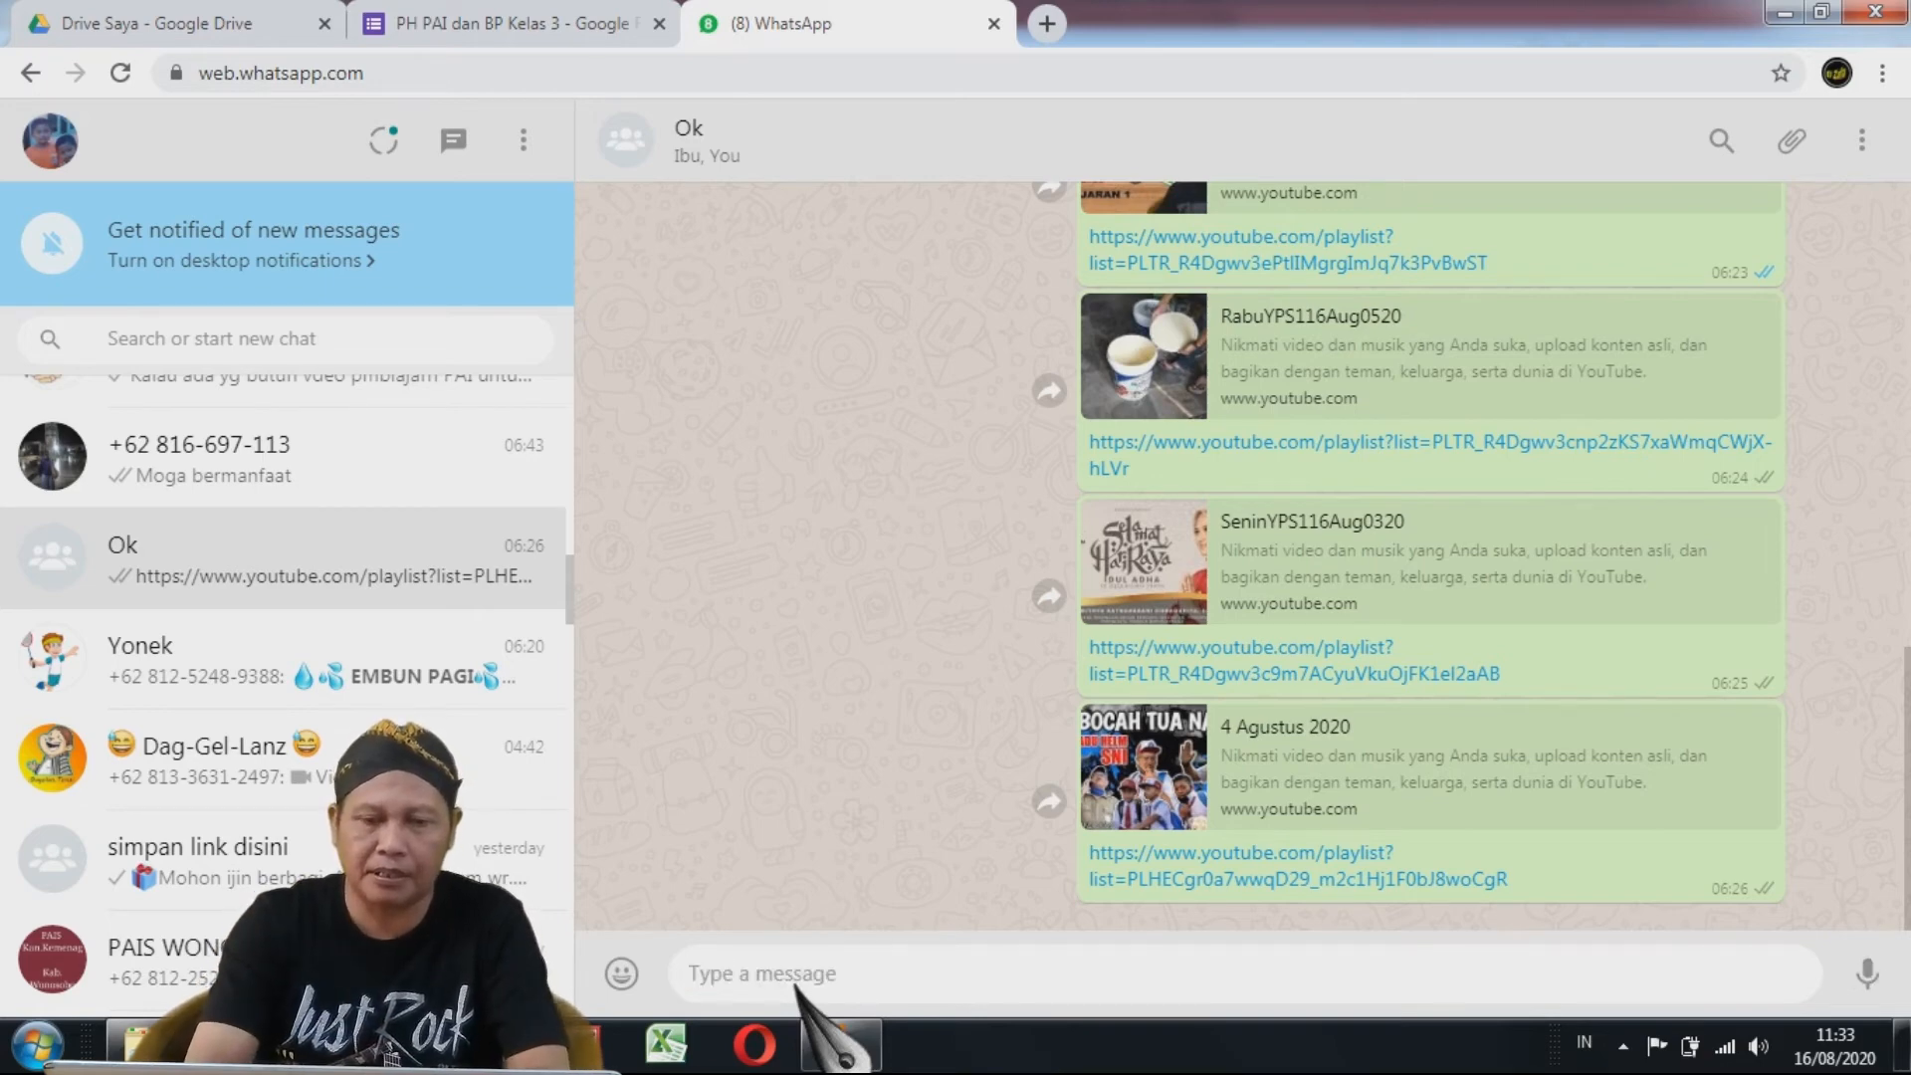
- Begin the message to the Ok group with "Kerjakan soal berikut : caranya : klik link."
{"action": "type", "text": "Kerjakan"}
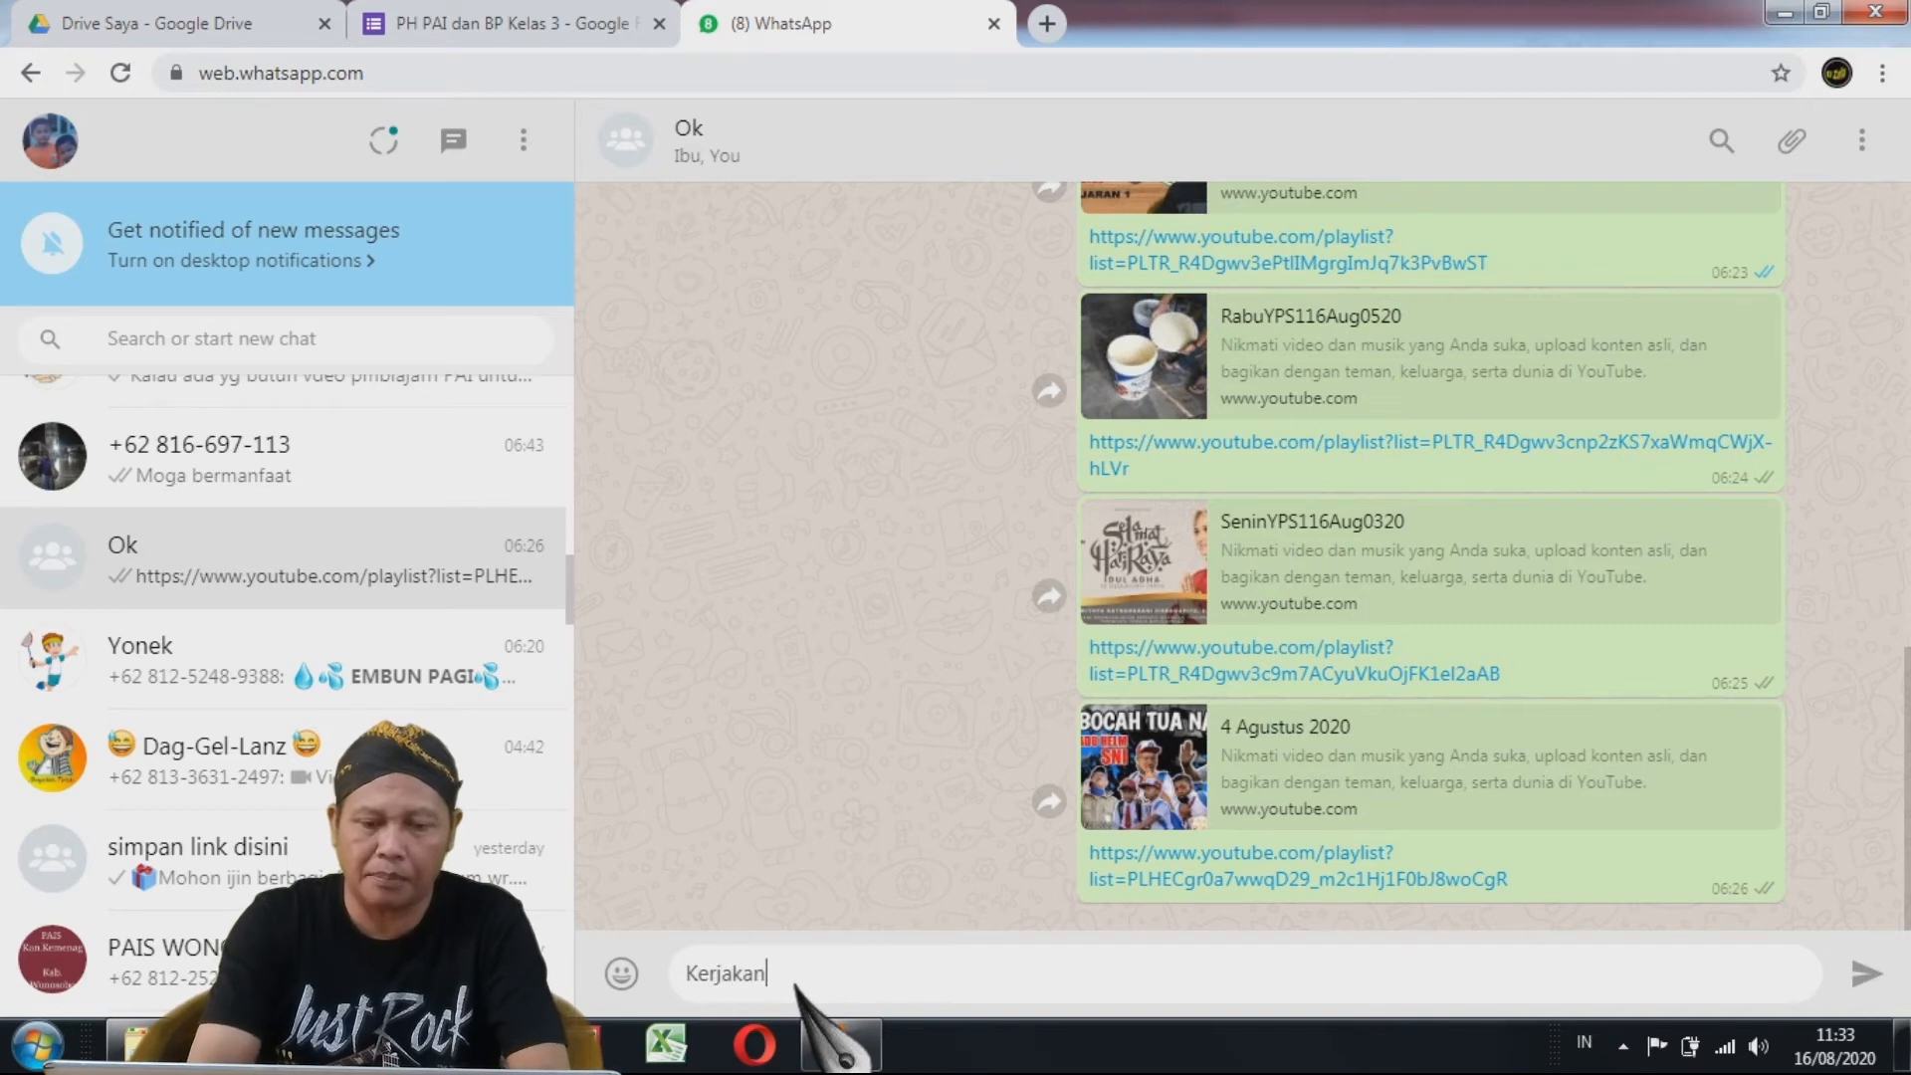
{"action": "type", "text": " soal ber"}
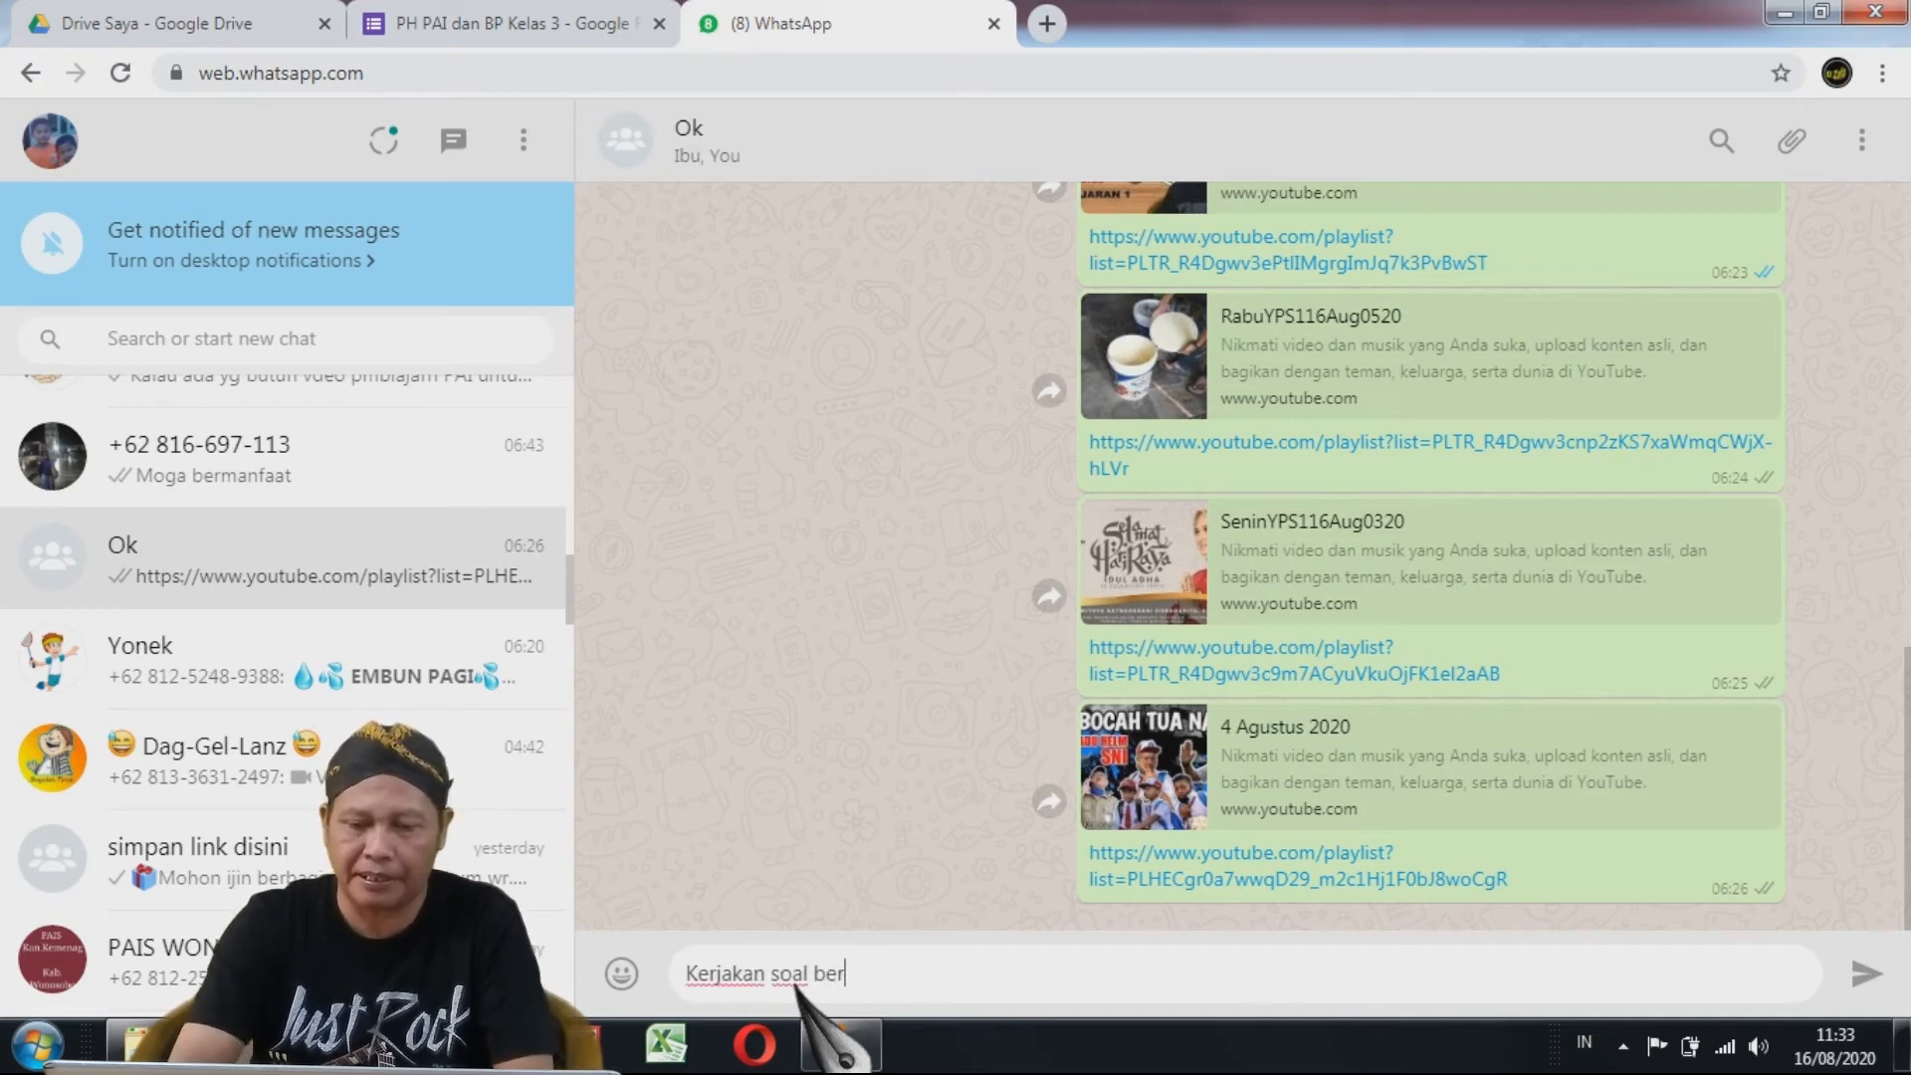
{"action": "type", "text": "ikut :"}
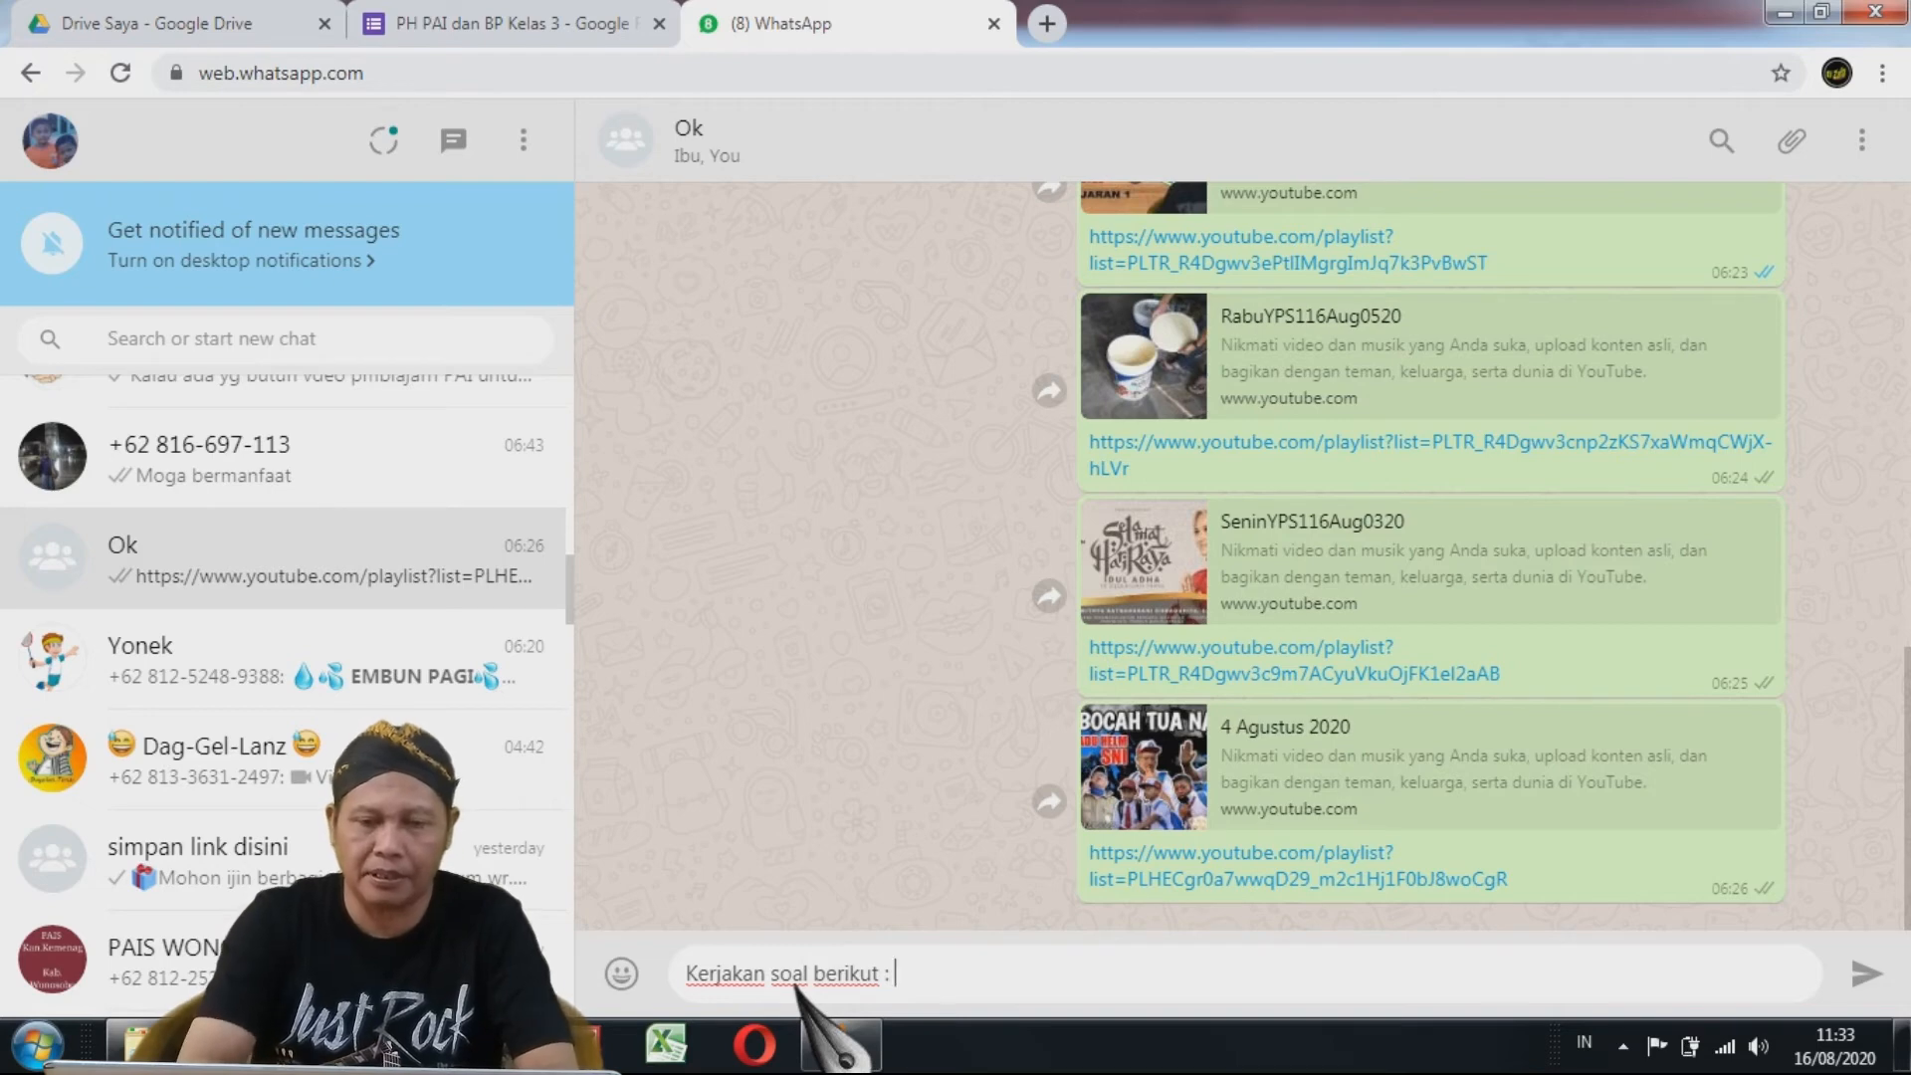
{"action": "type", "text": " caranya "}
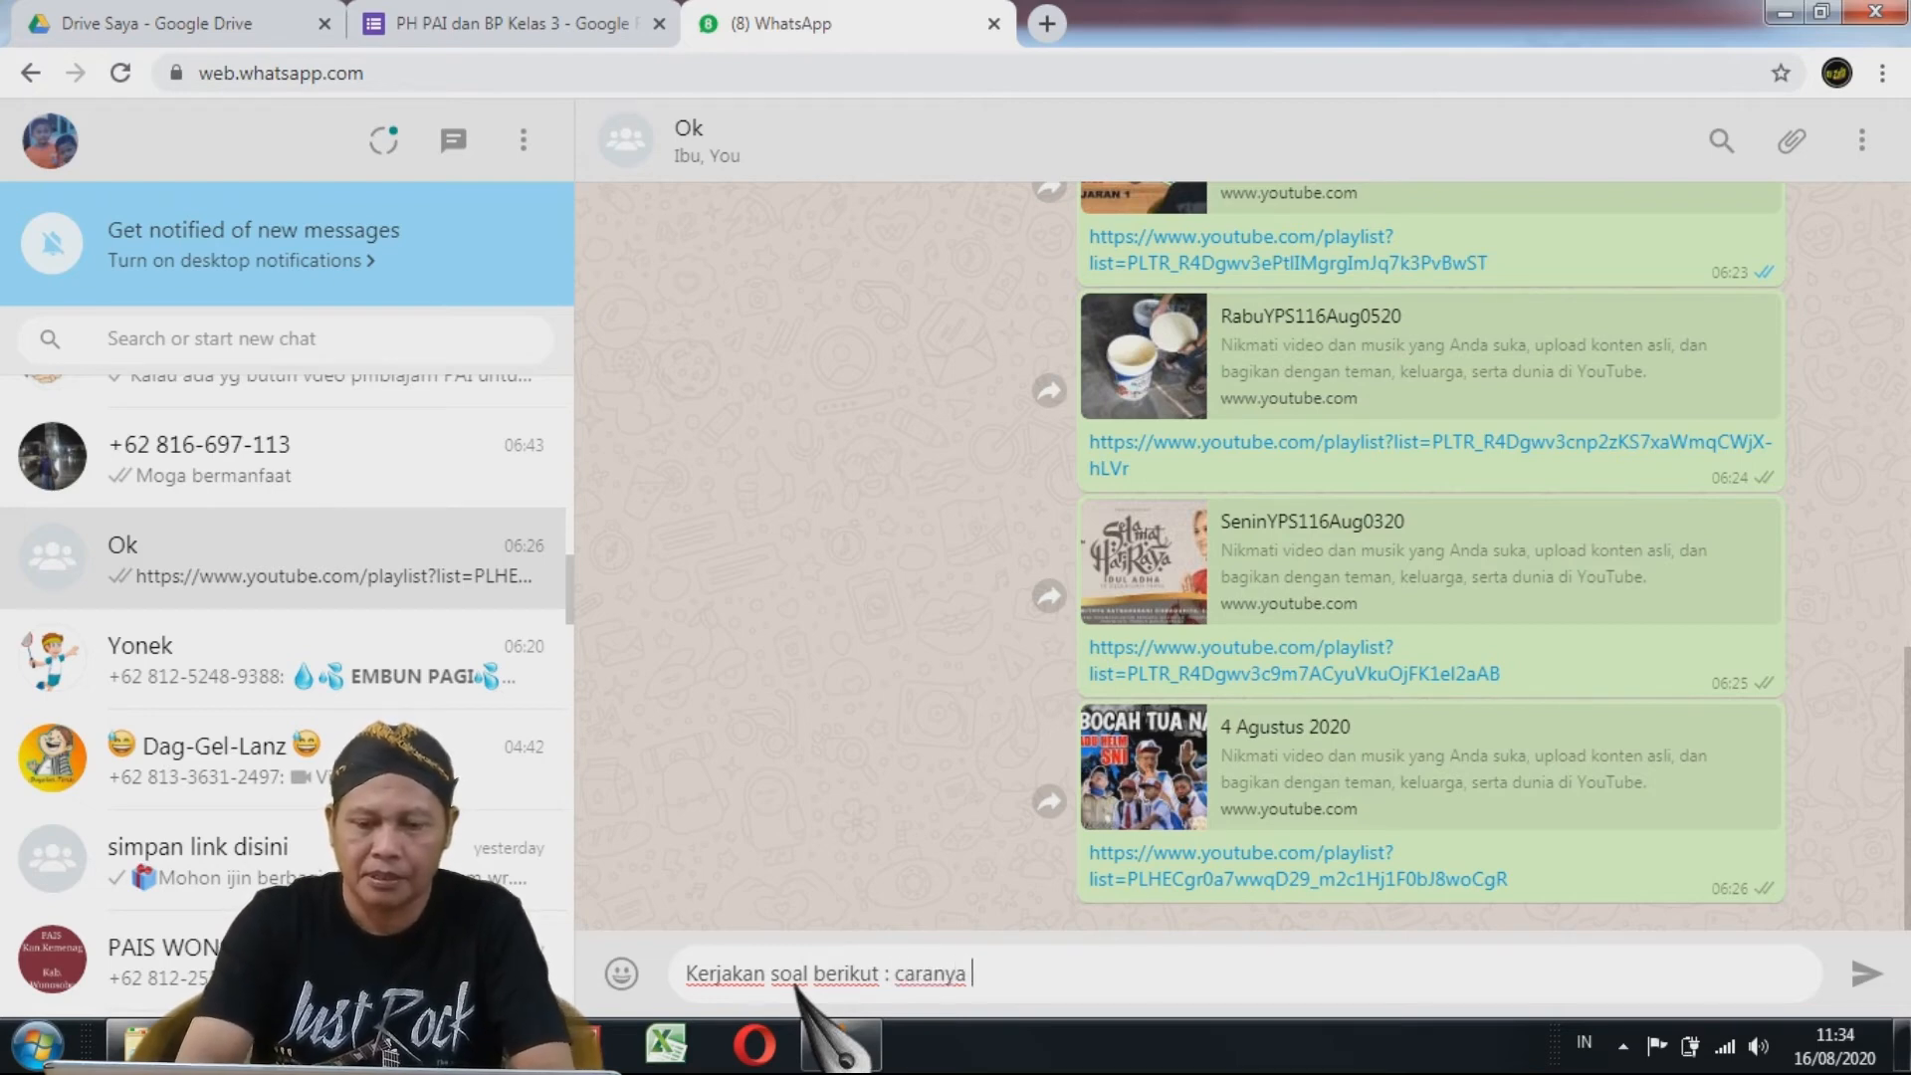
{"action": "type", "text": ": kl"}
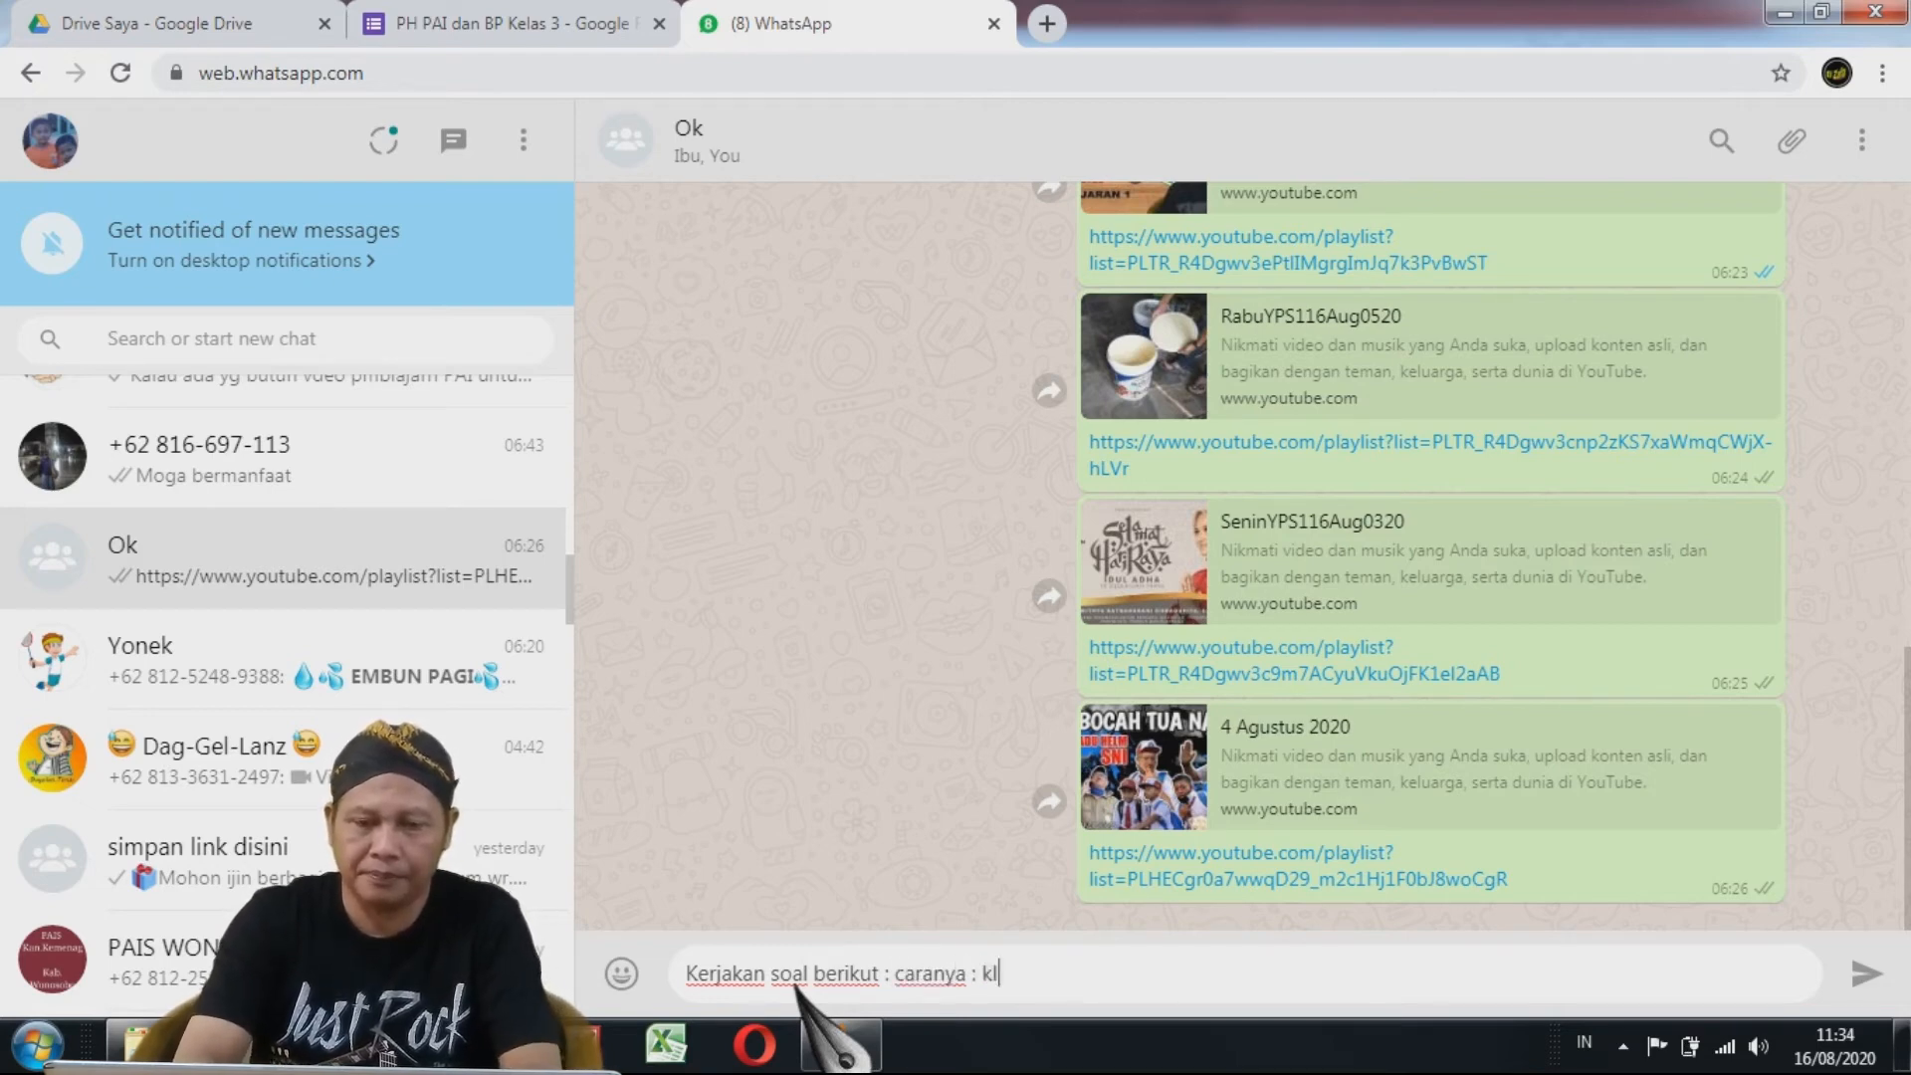
{"action": "type", "text": "ik link"}
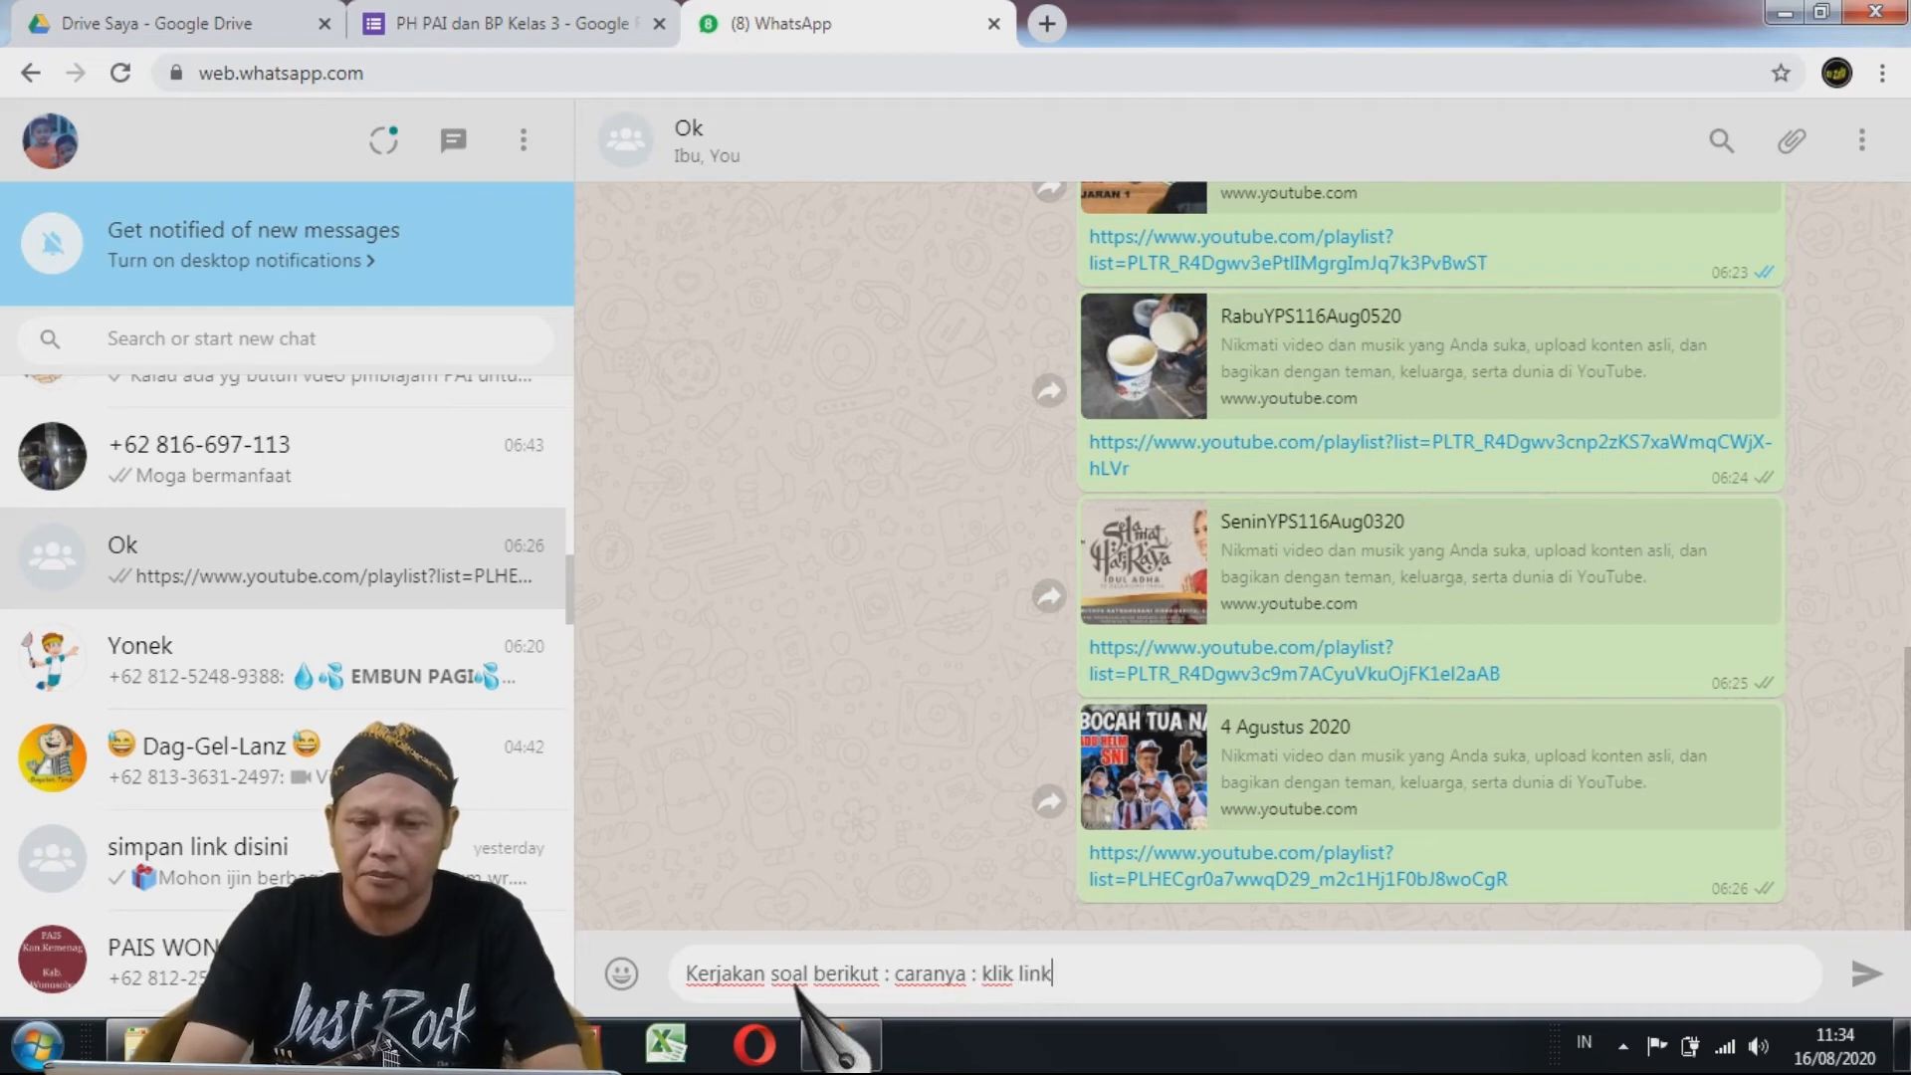
{"action": "type", "text": ". "}
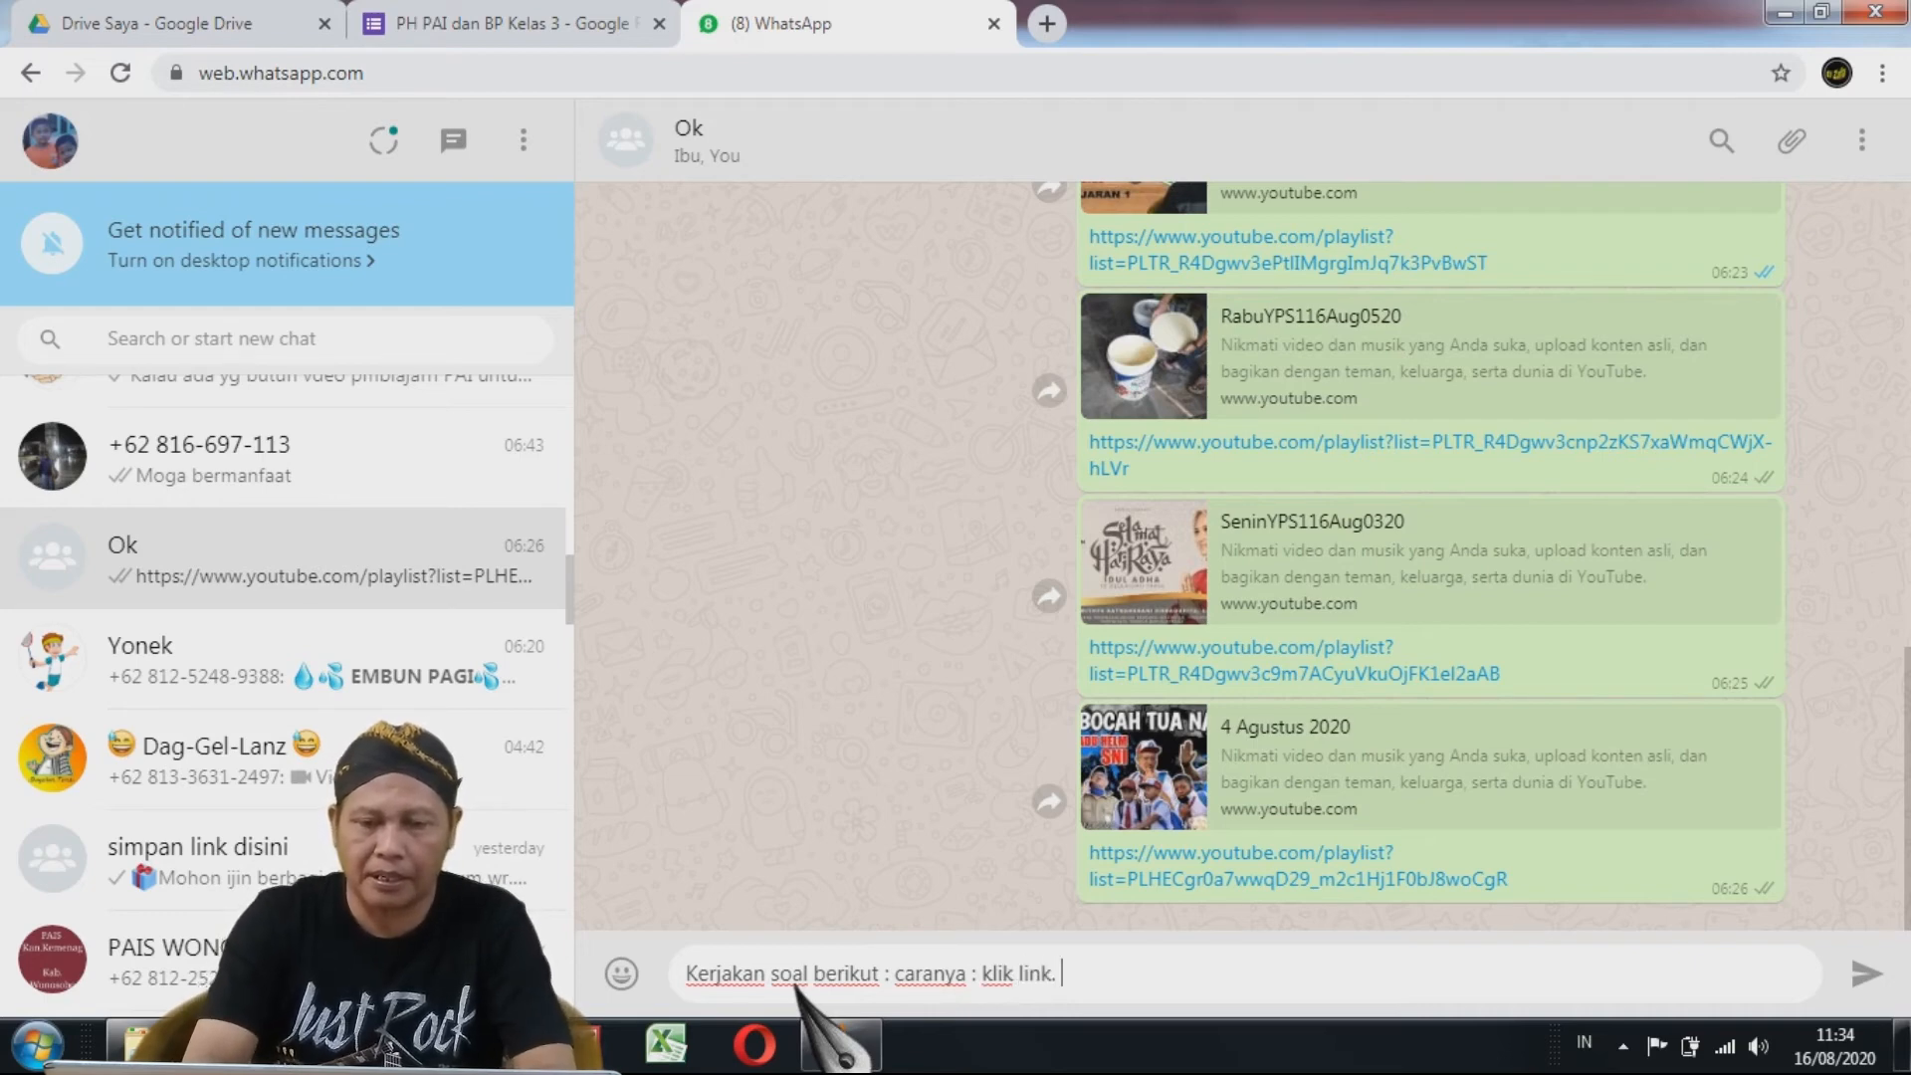
- Continue the group message with "kerjakan soal.kirim.lihat skor.SS dan kirim ke pak guru."
{"action": "type", "text": "kerjaka"}
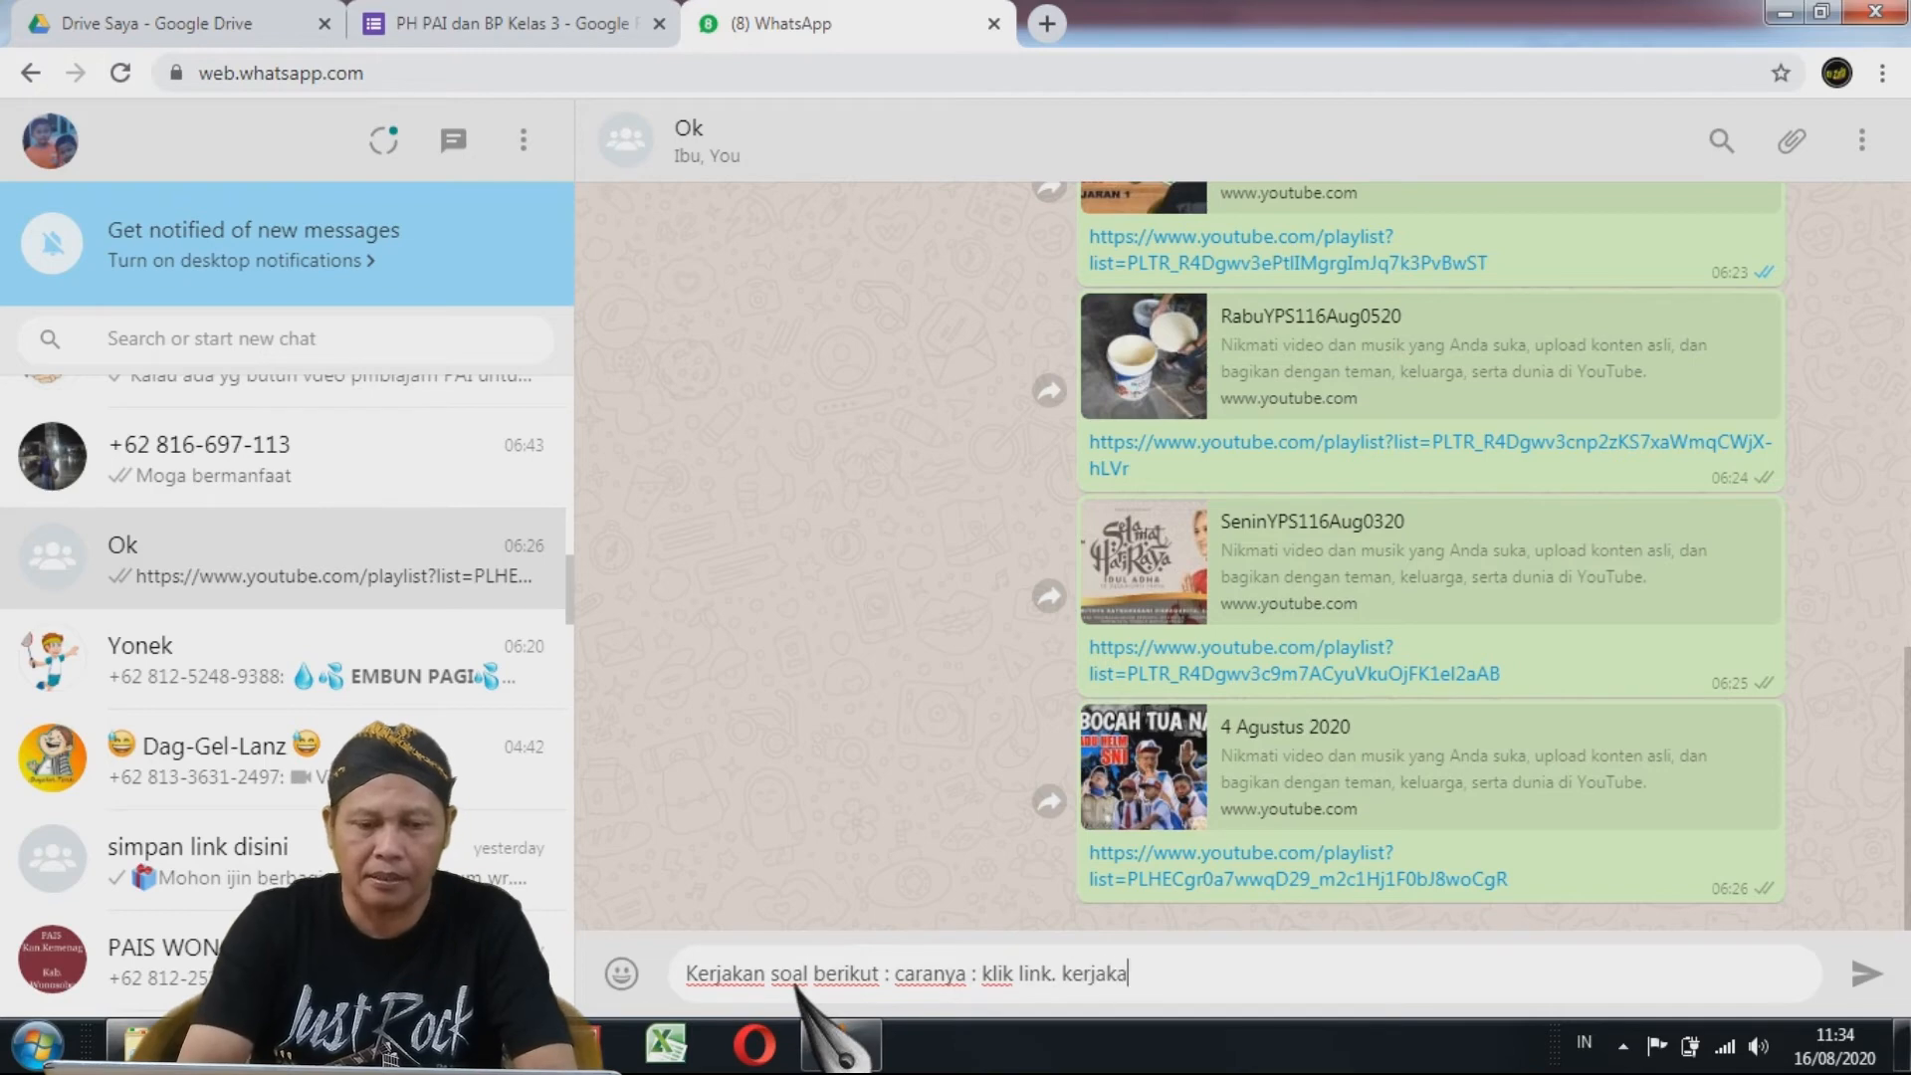
{"action": "type", "text": "n soal"}
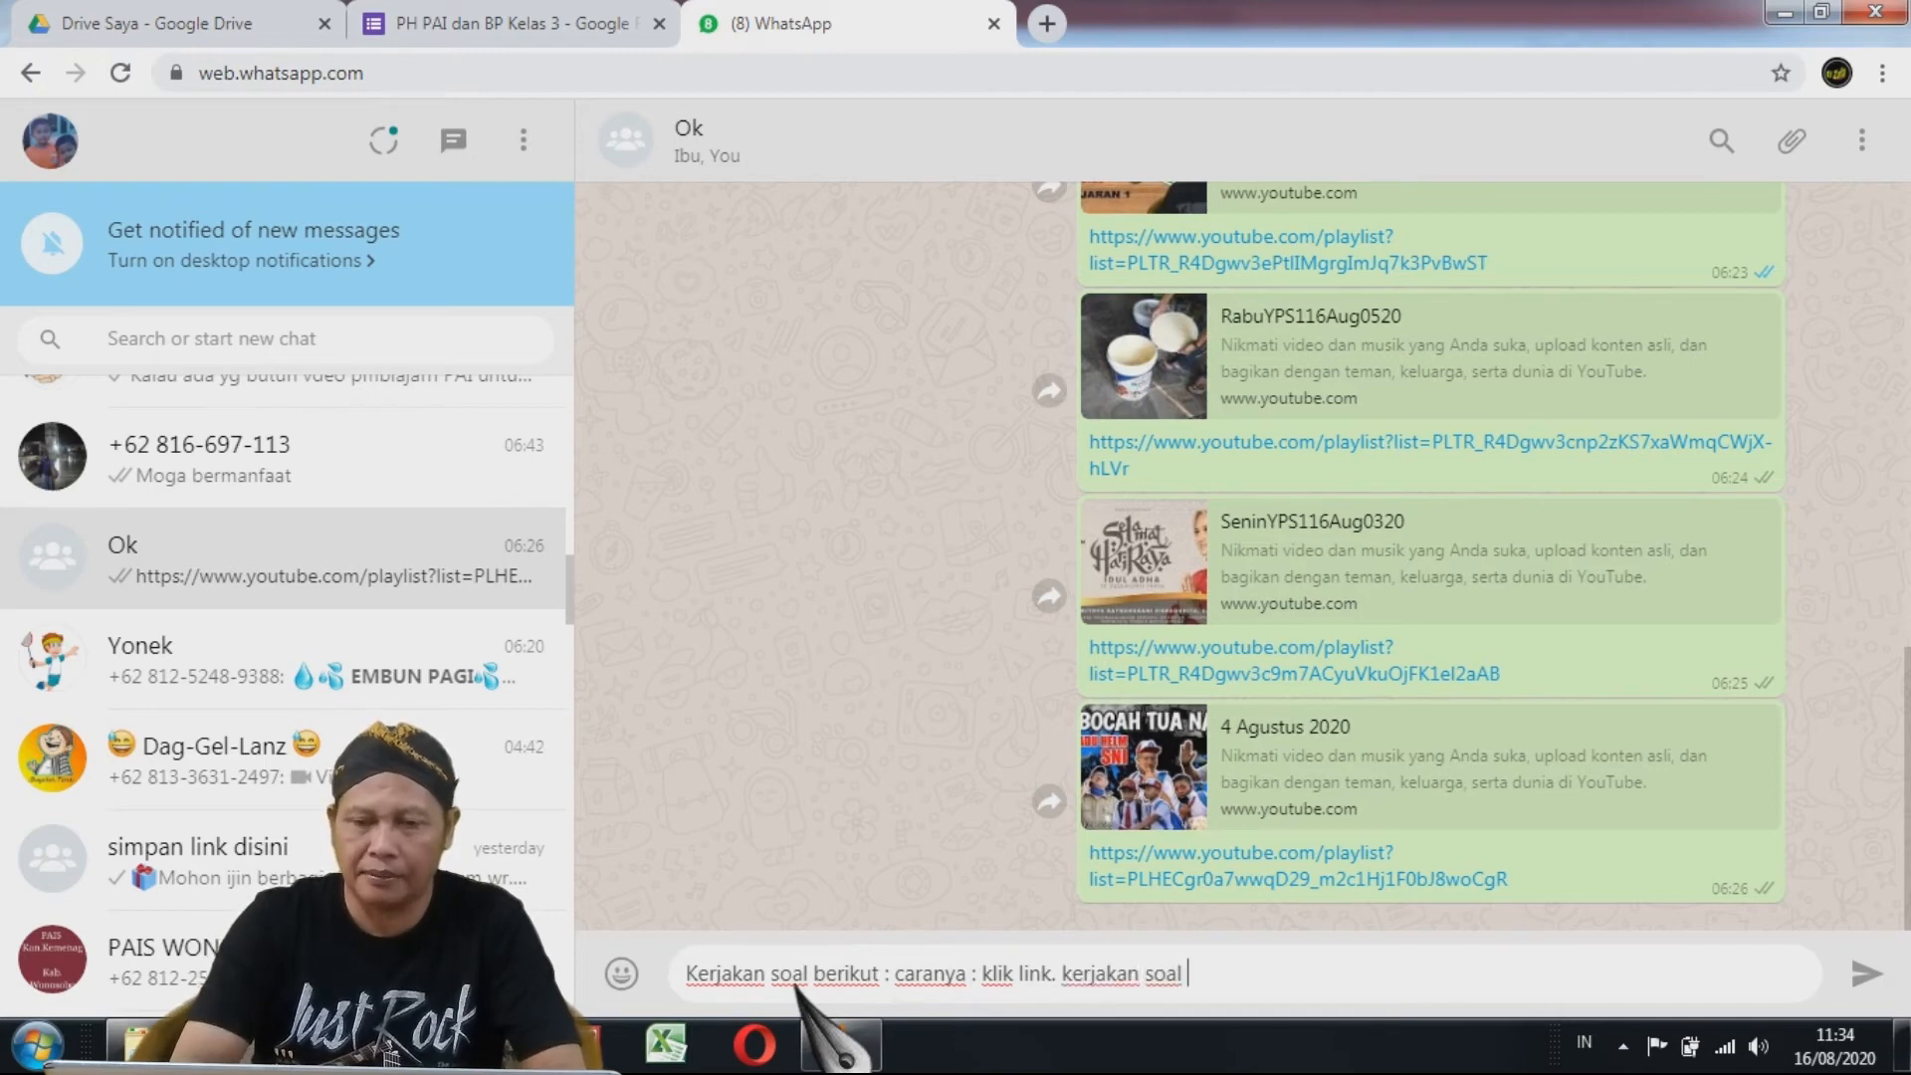
{"action": "key", "text": "BackSpace"}
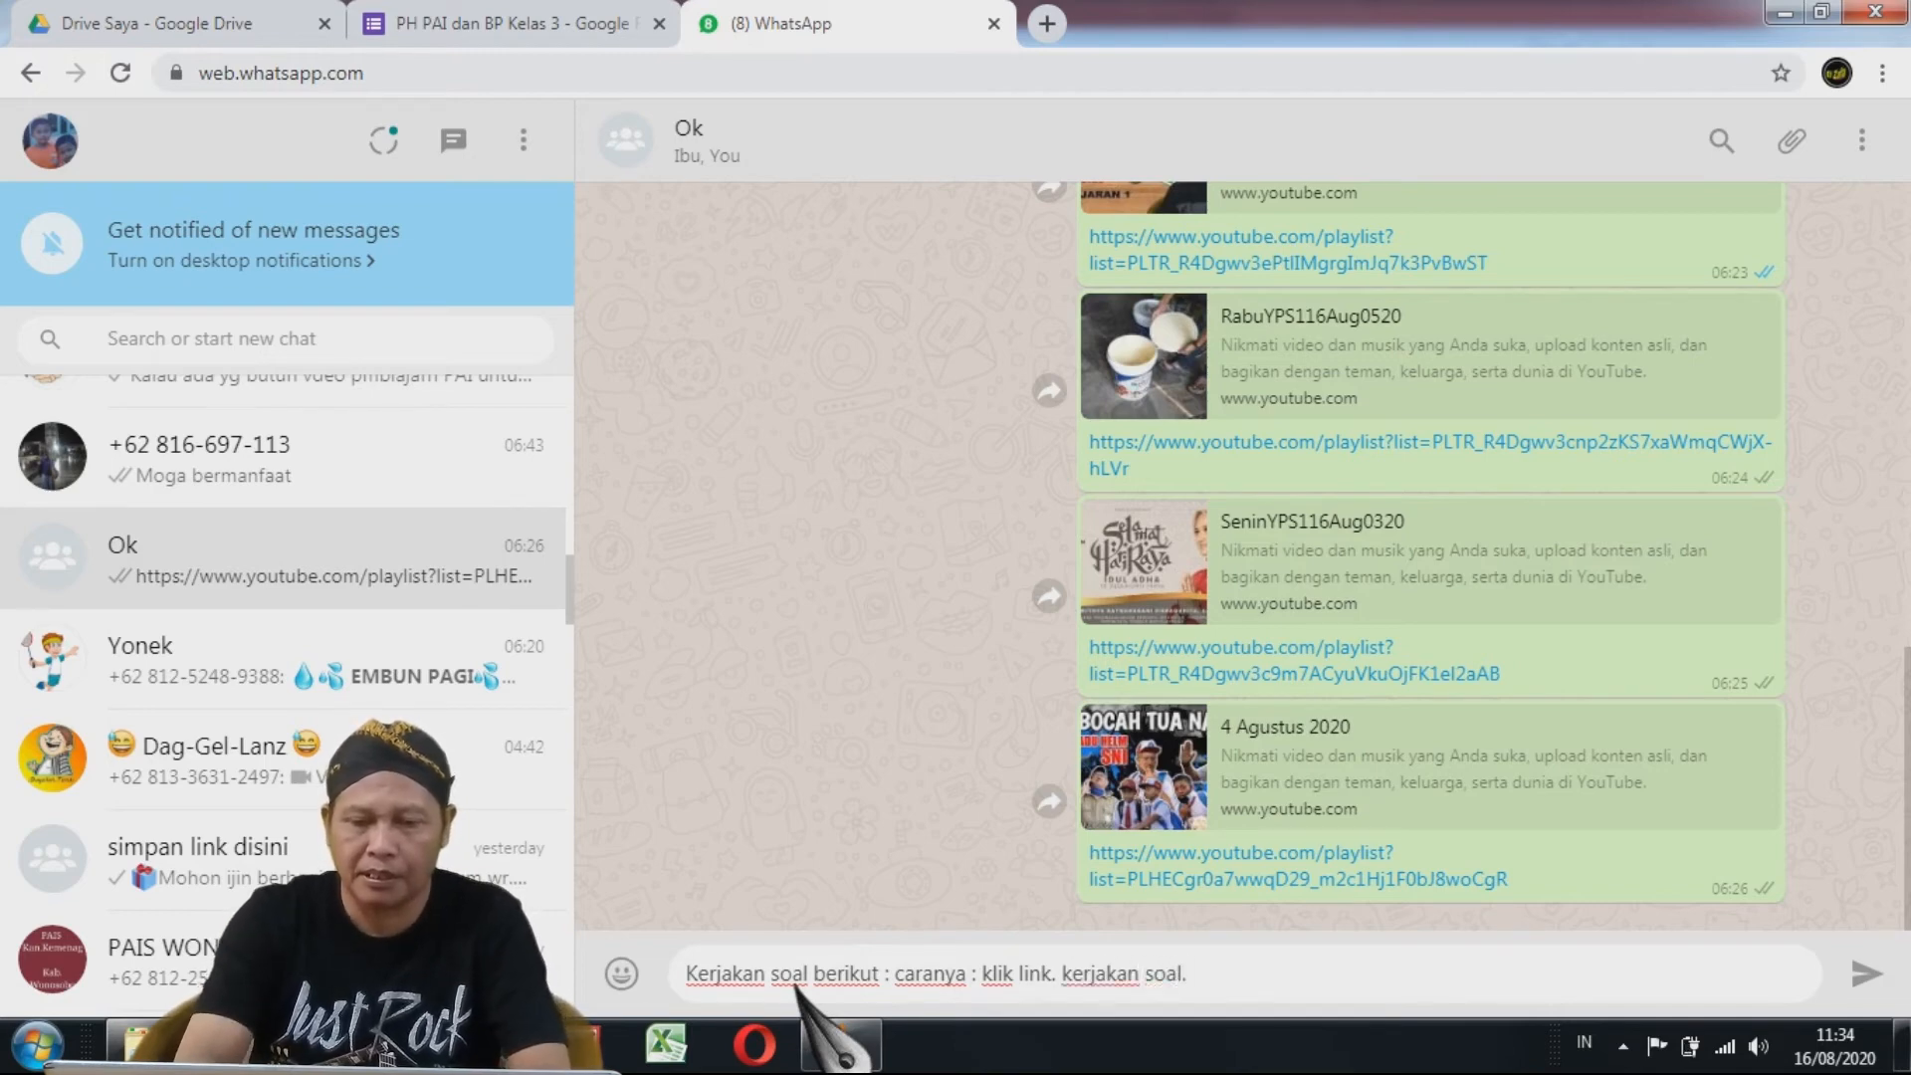
{"action": "type", "text": "kiri"}
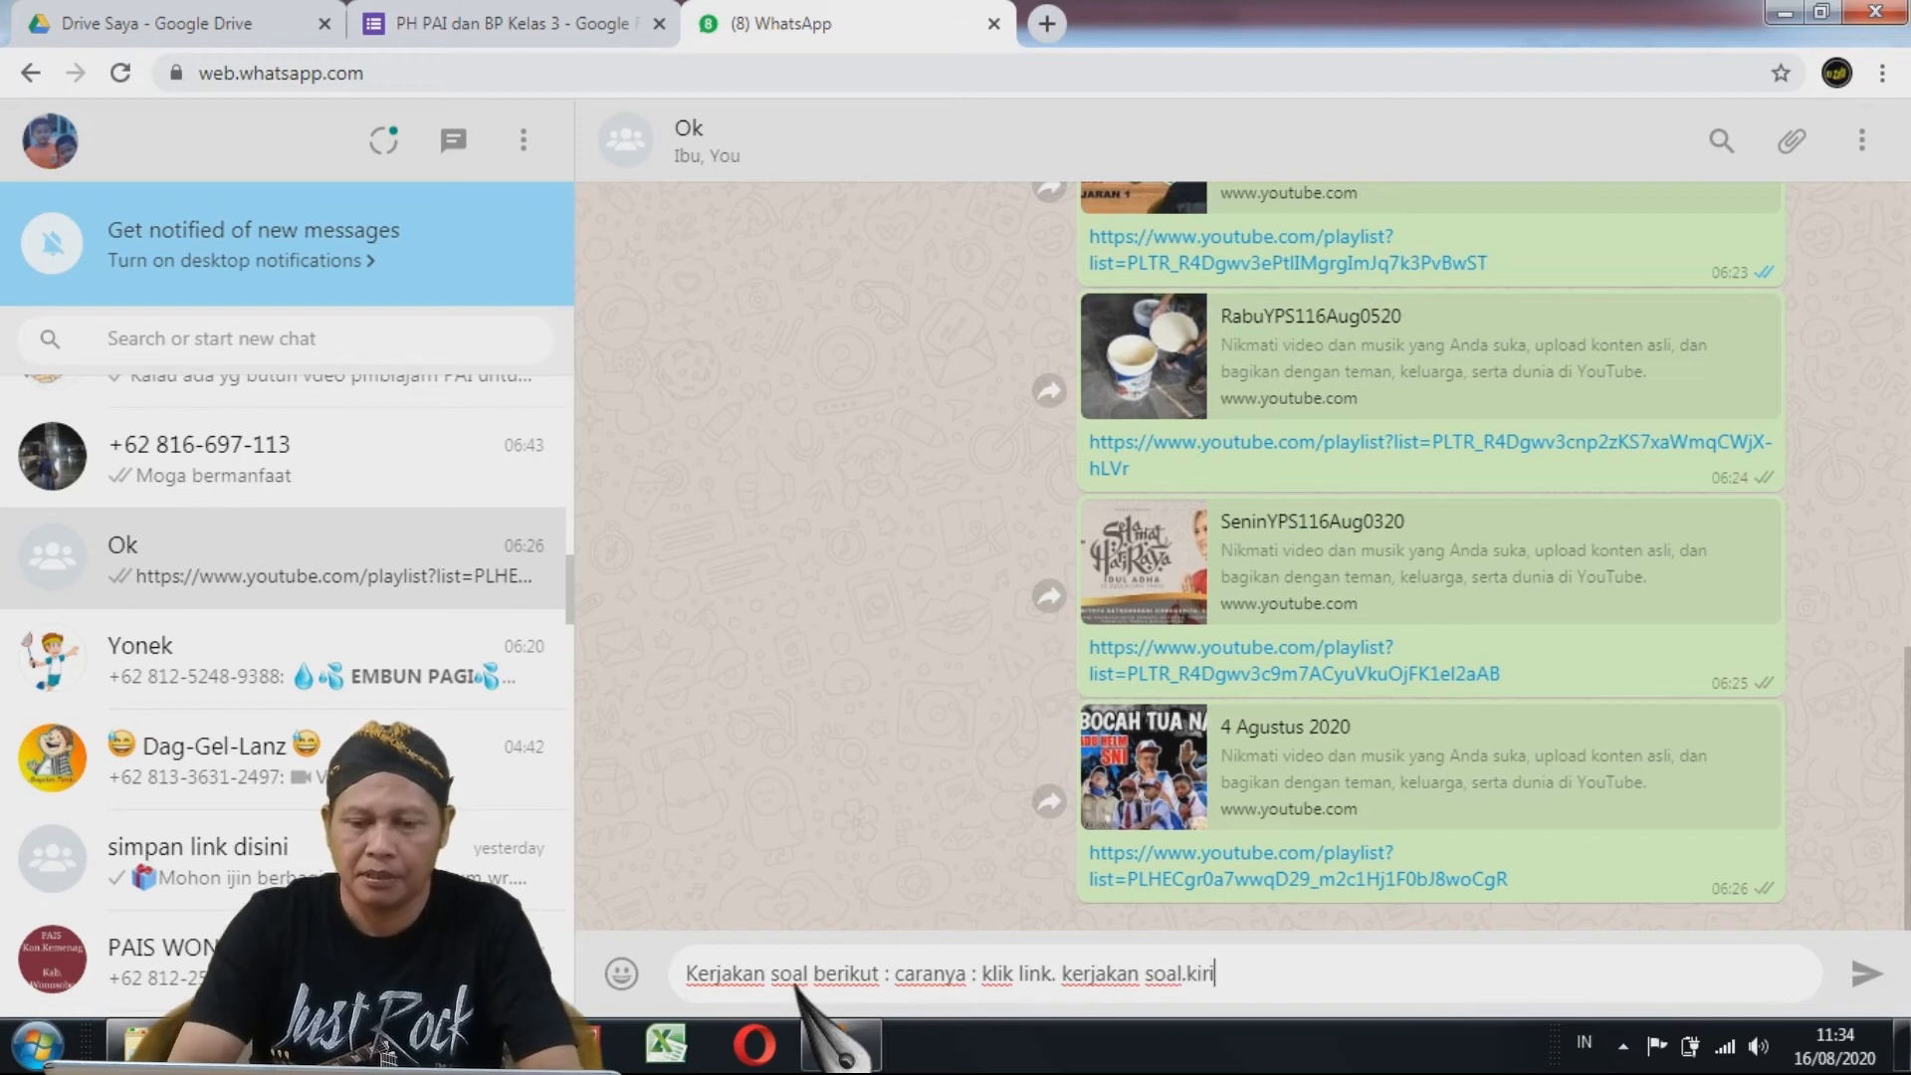
{"action": "type", "text": "m.l"}
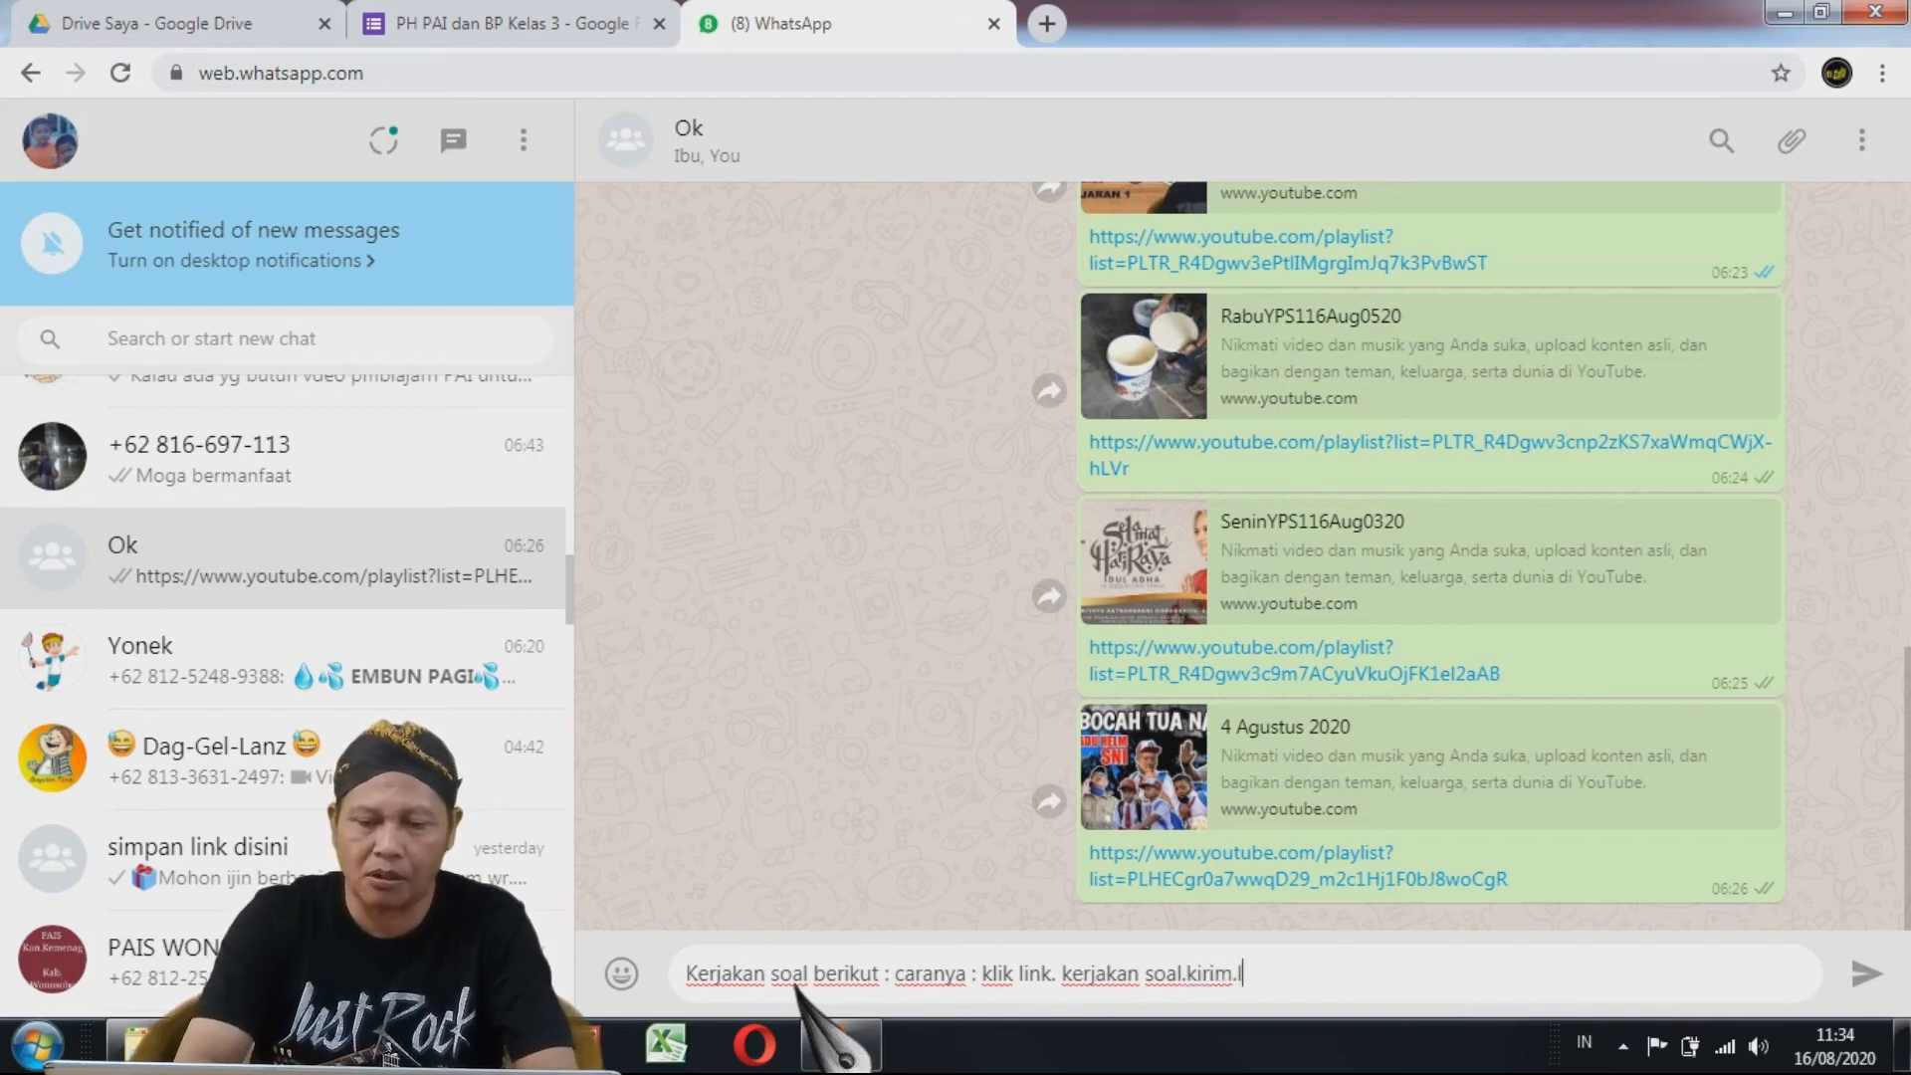
{"action": "type", "text": "ihat sko"}
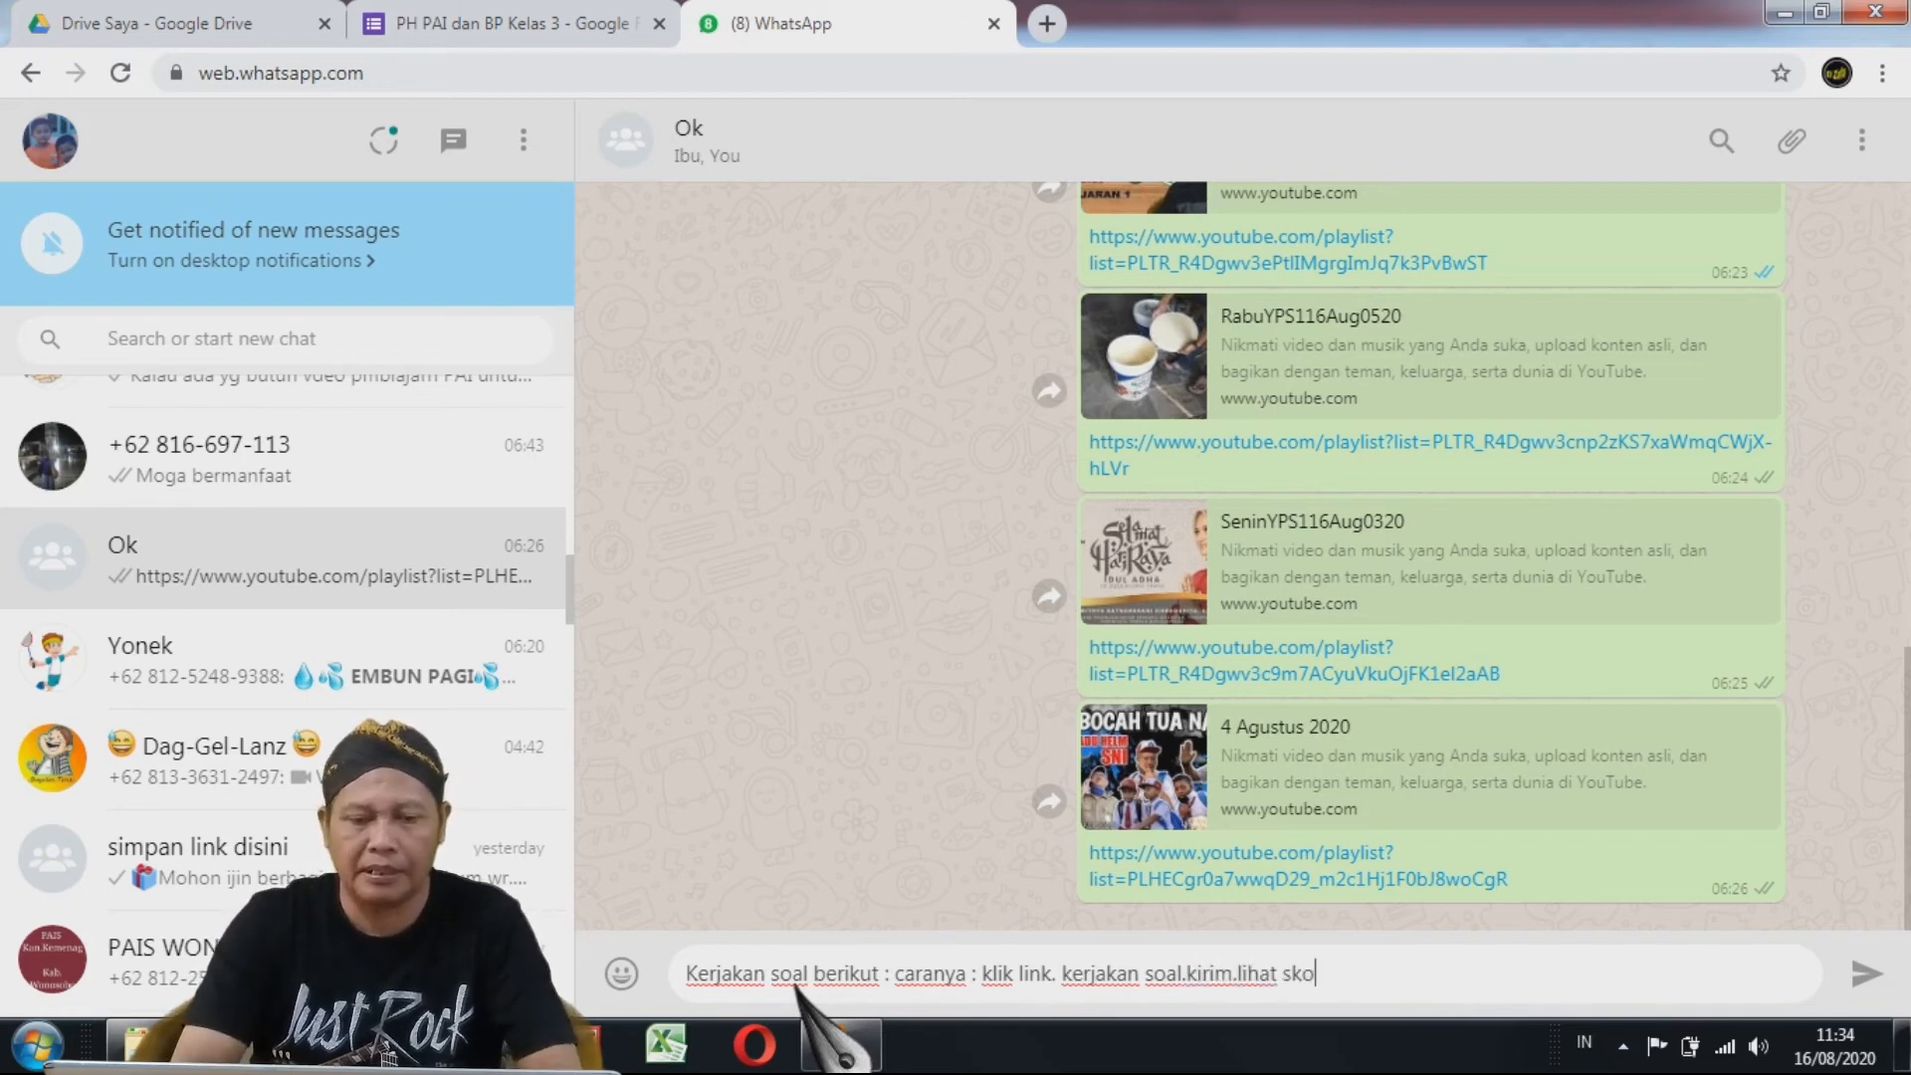
{"action": "type", "text": "r.SS"}
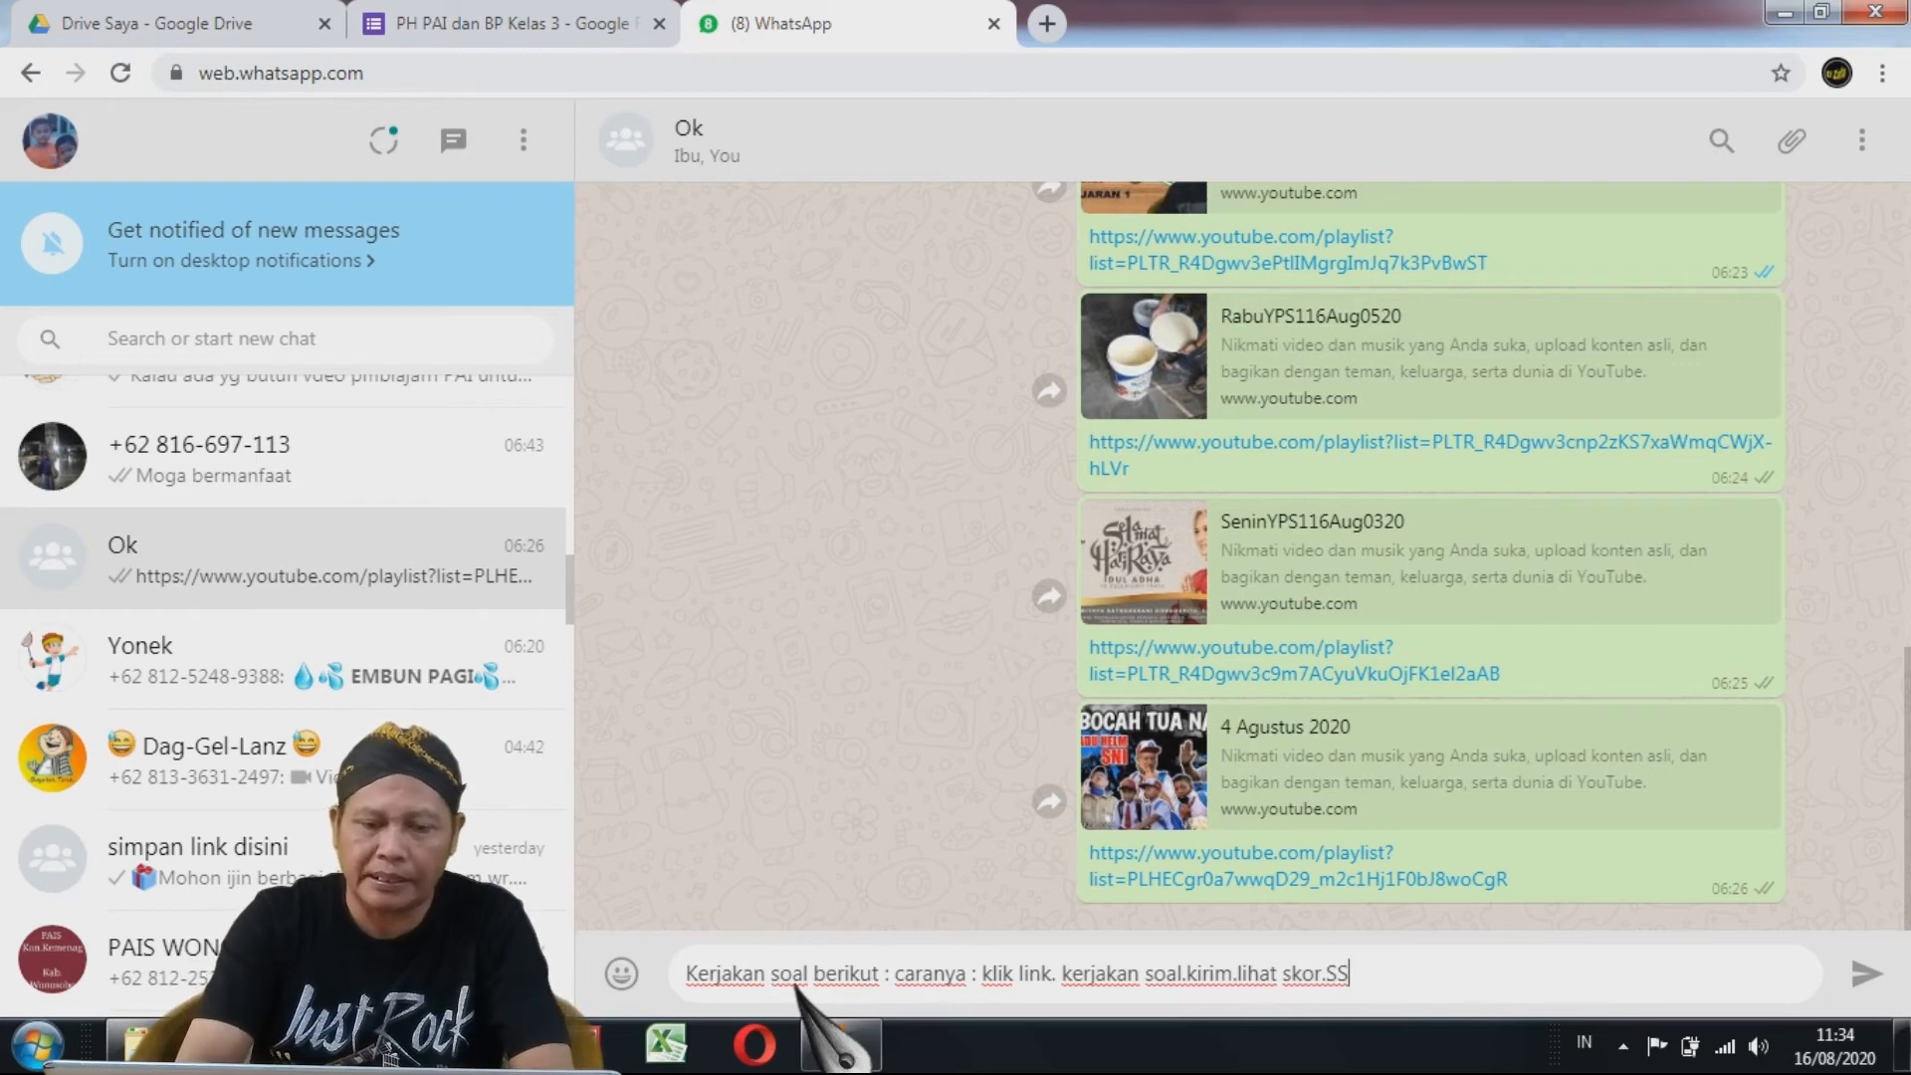
{"action": "type", "text": "dan ki"}
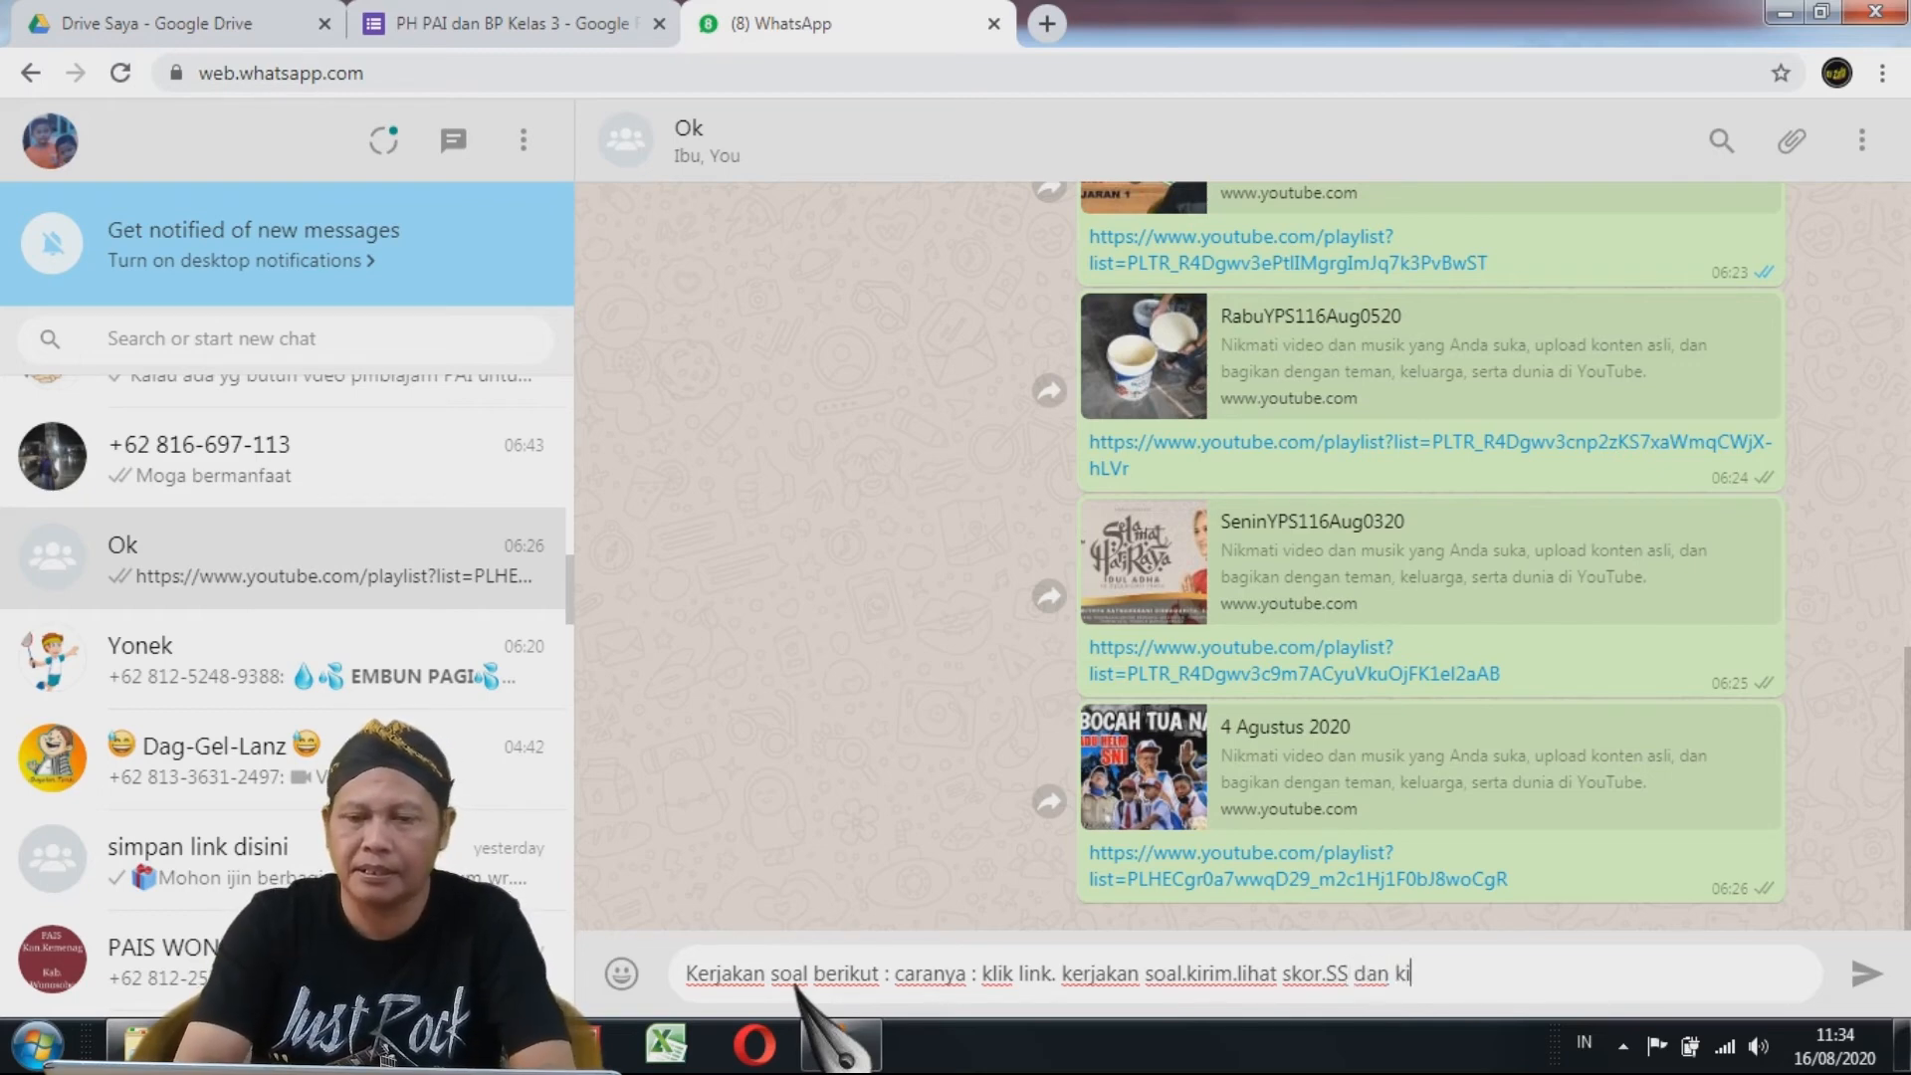
{"action": "type", "text": "rim ke "}
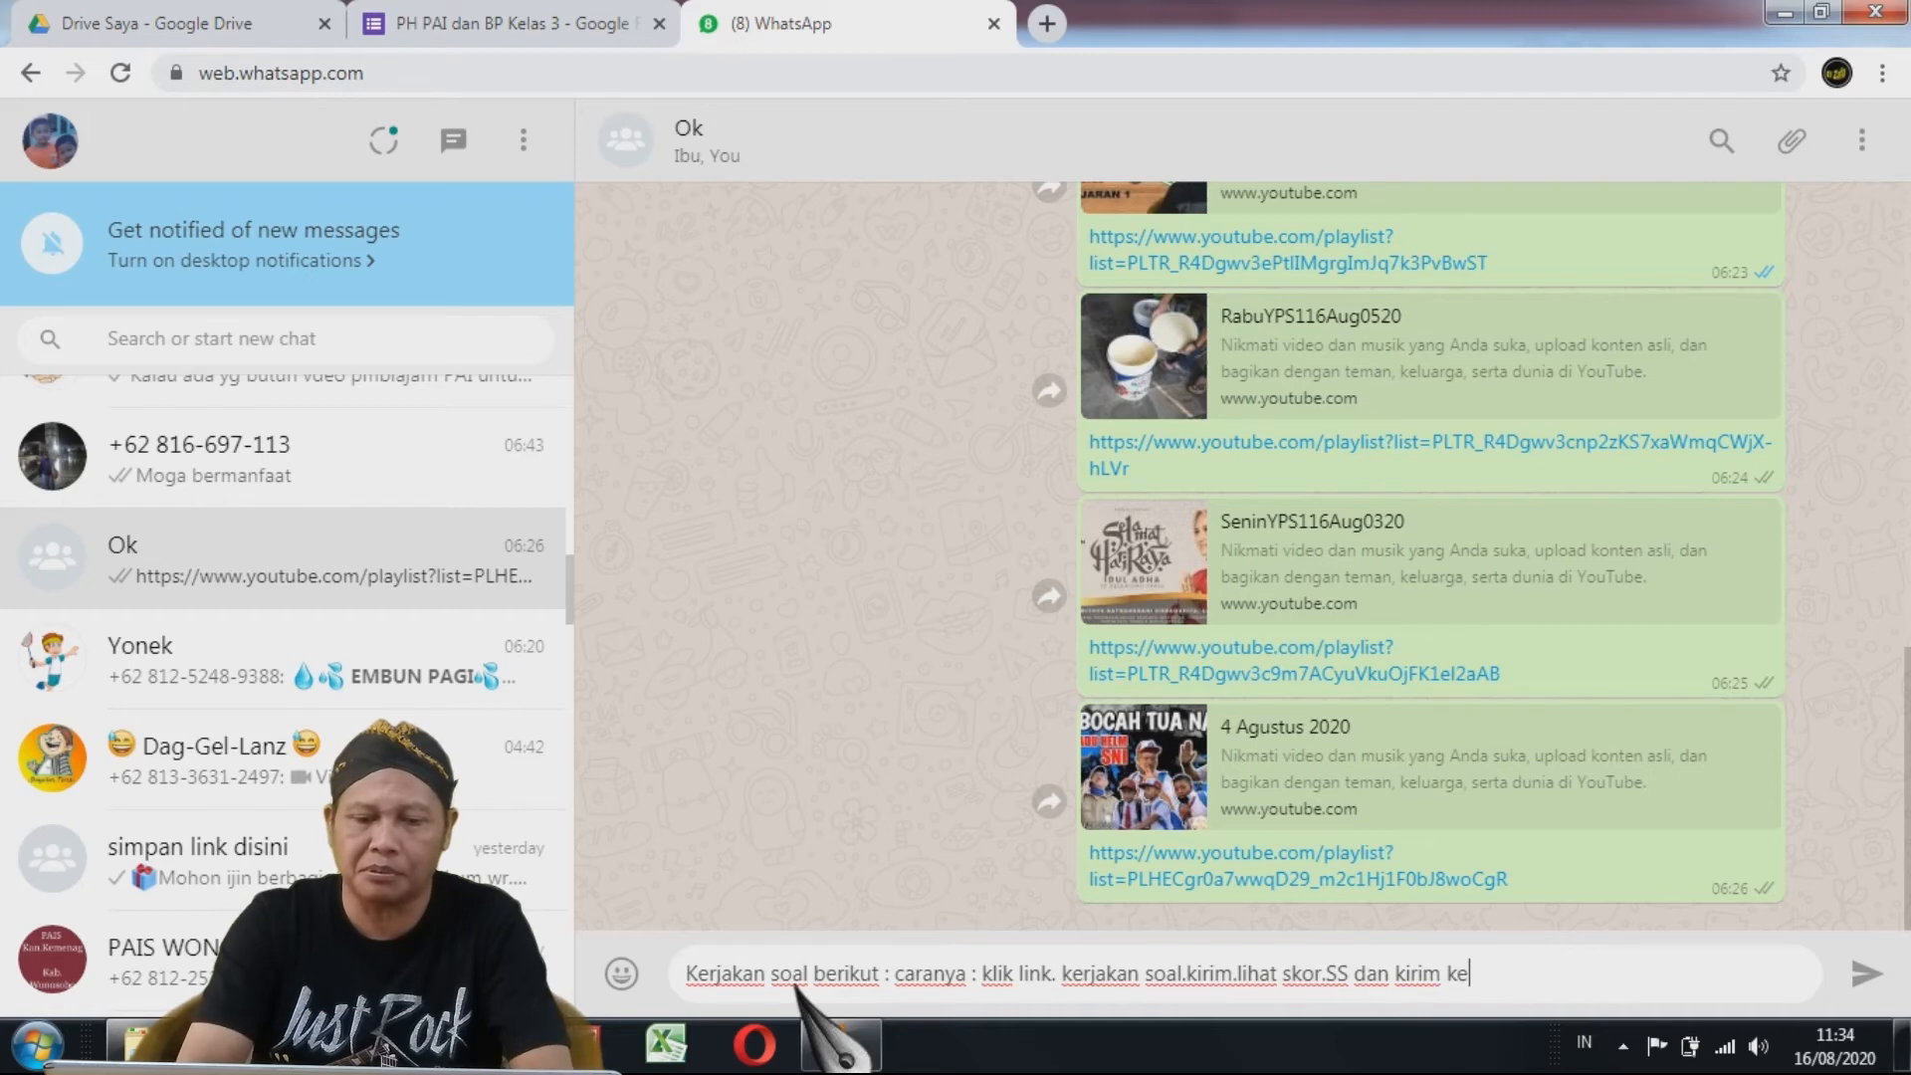
{"action": "type", "text": "pak guru."}
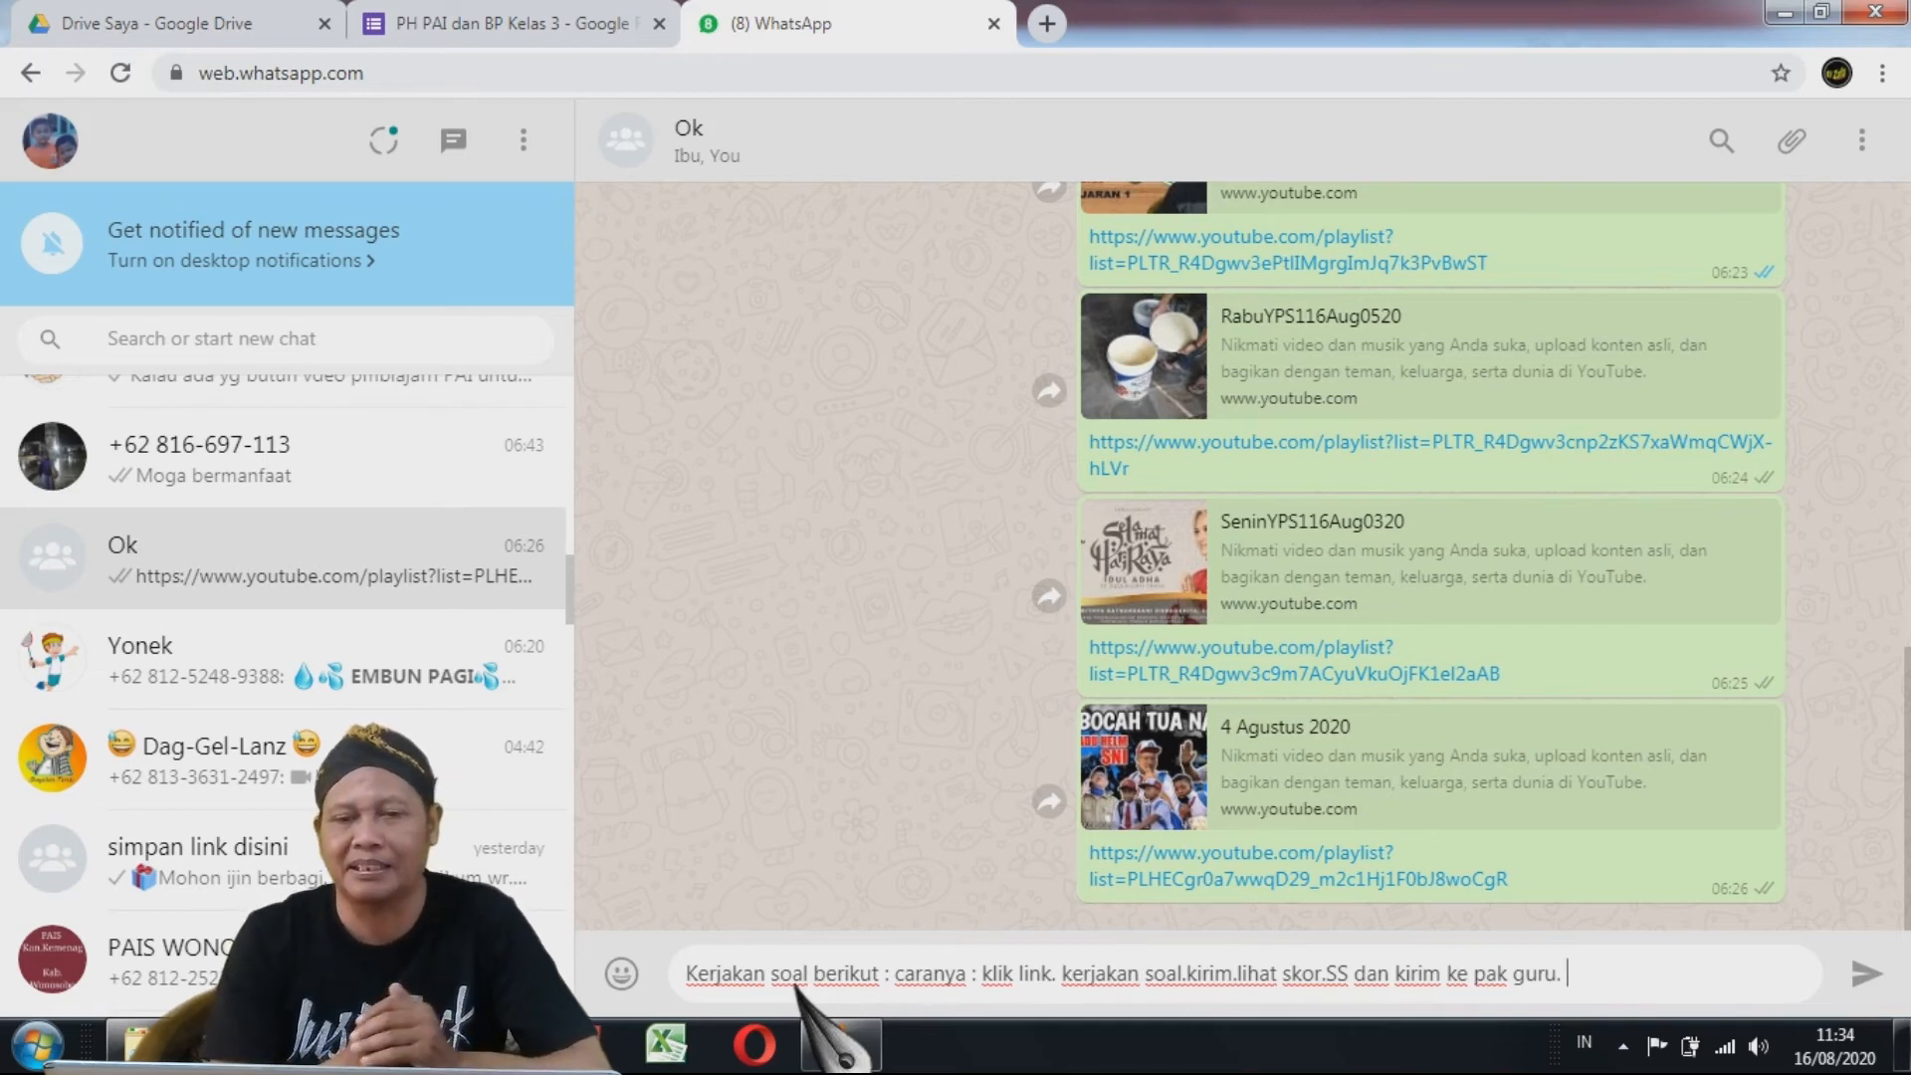
- Paste the copied shortened form link after the instructions and send the message to the group
{"action": "type", "text": "https://forms.gle/FBKJyaDJFkQfxQJA8"}
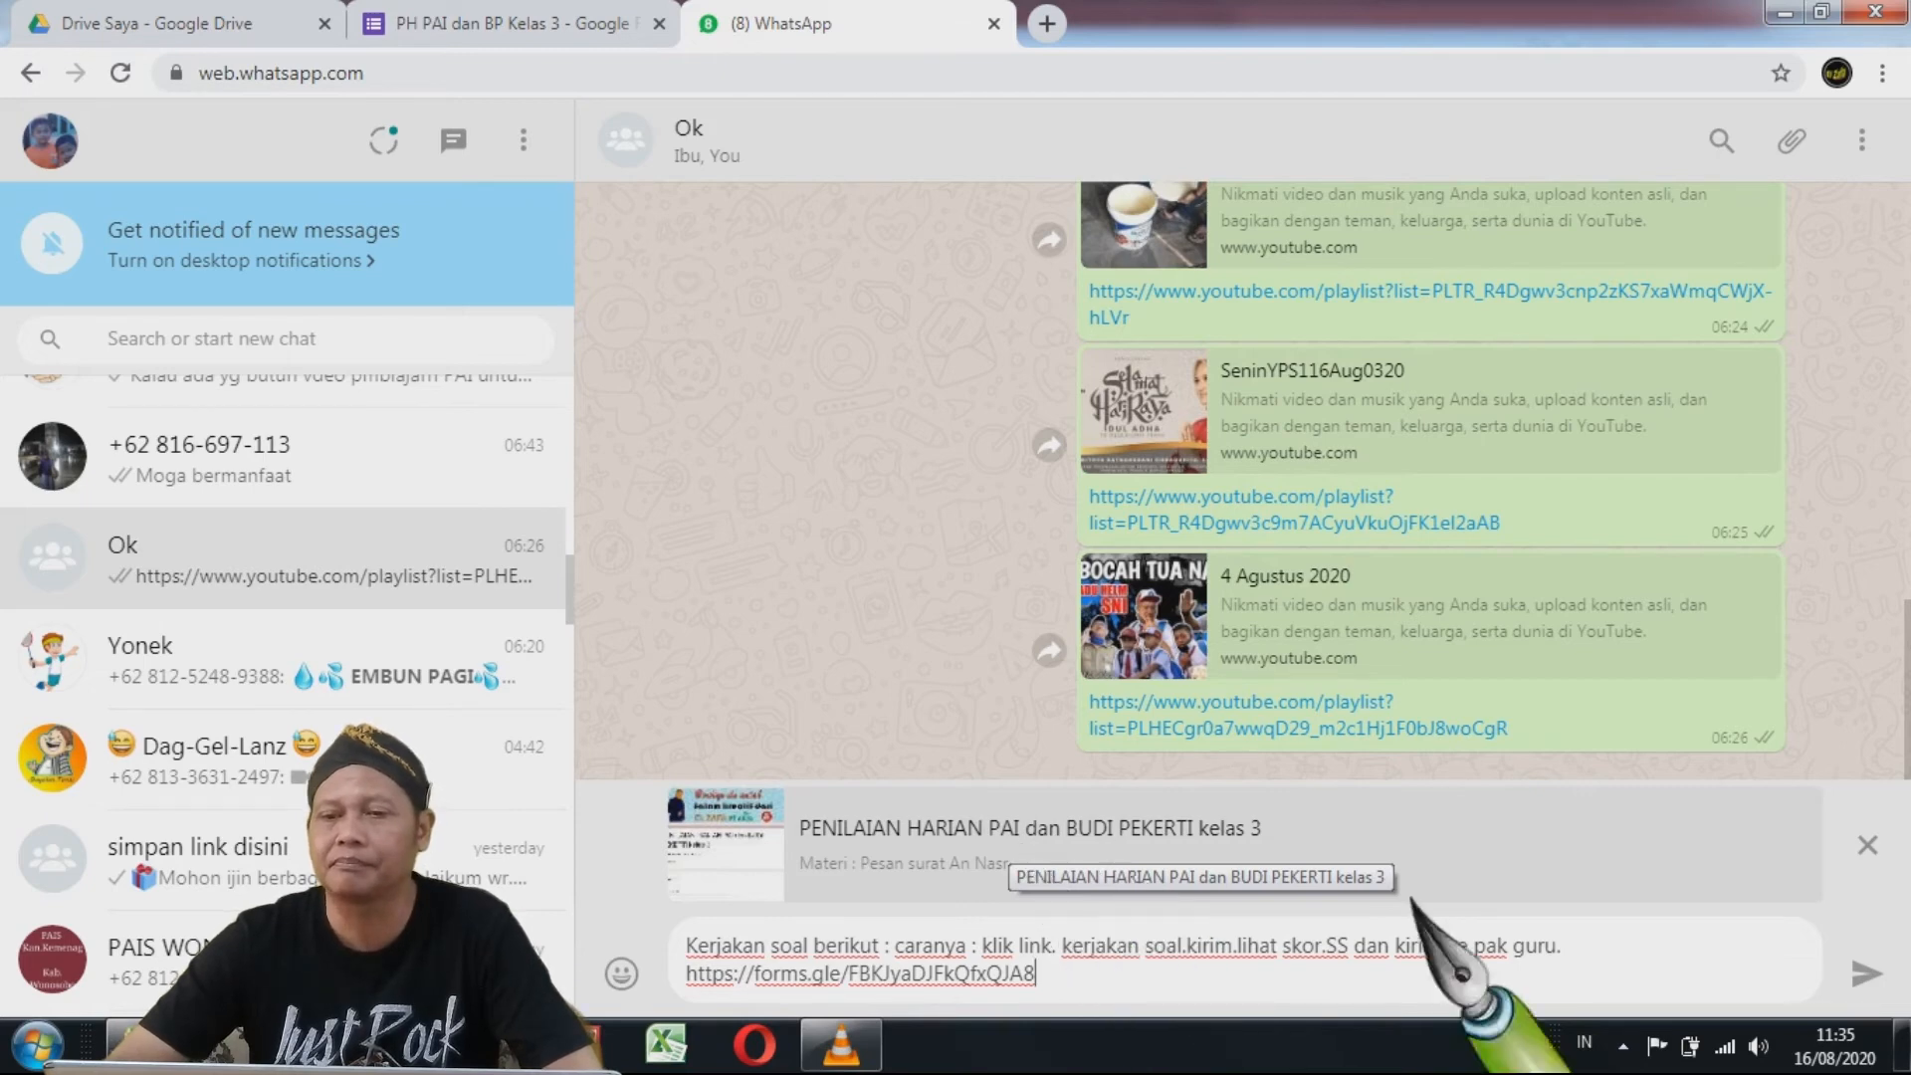
{"action": "left_click", "coordinate": [1868, 976]}
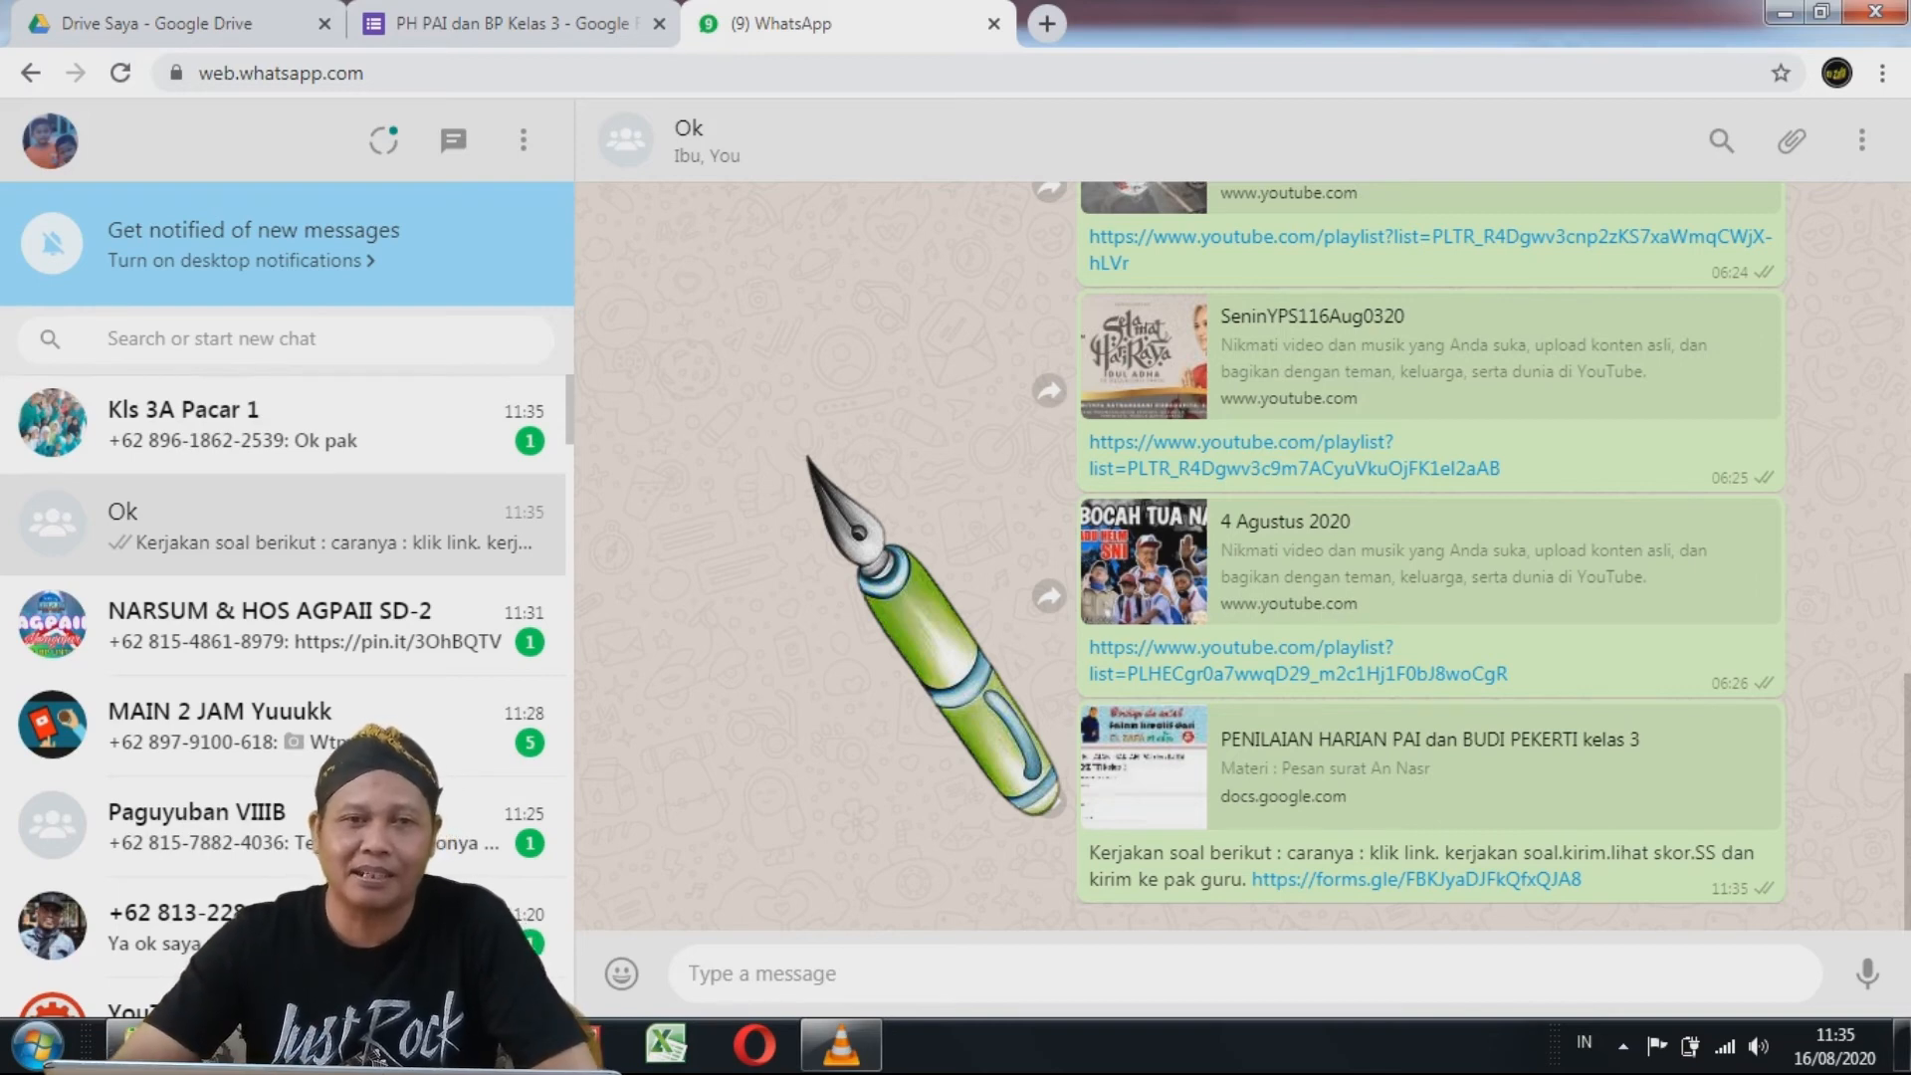
- Return to the PH PAI dan BP Kelas 3 form in Google Forms and close its send dialog
{"action": "left_click", "coordinate": [433, 20]}
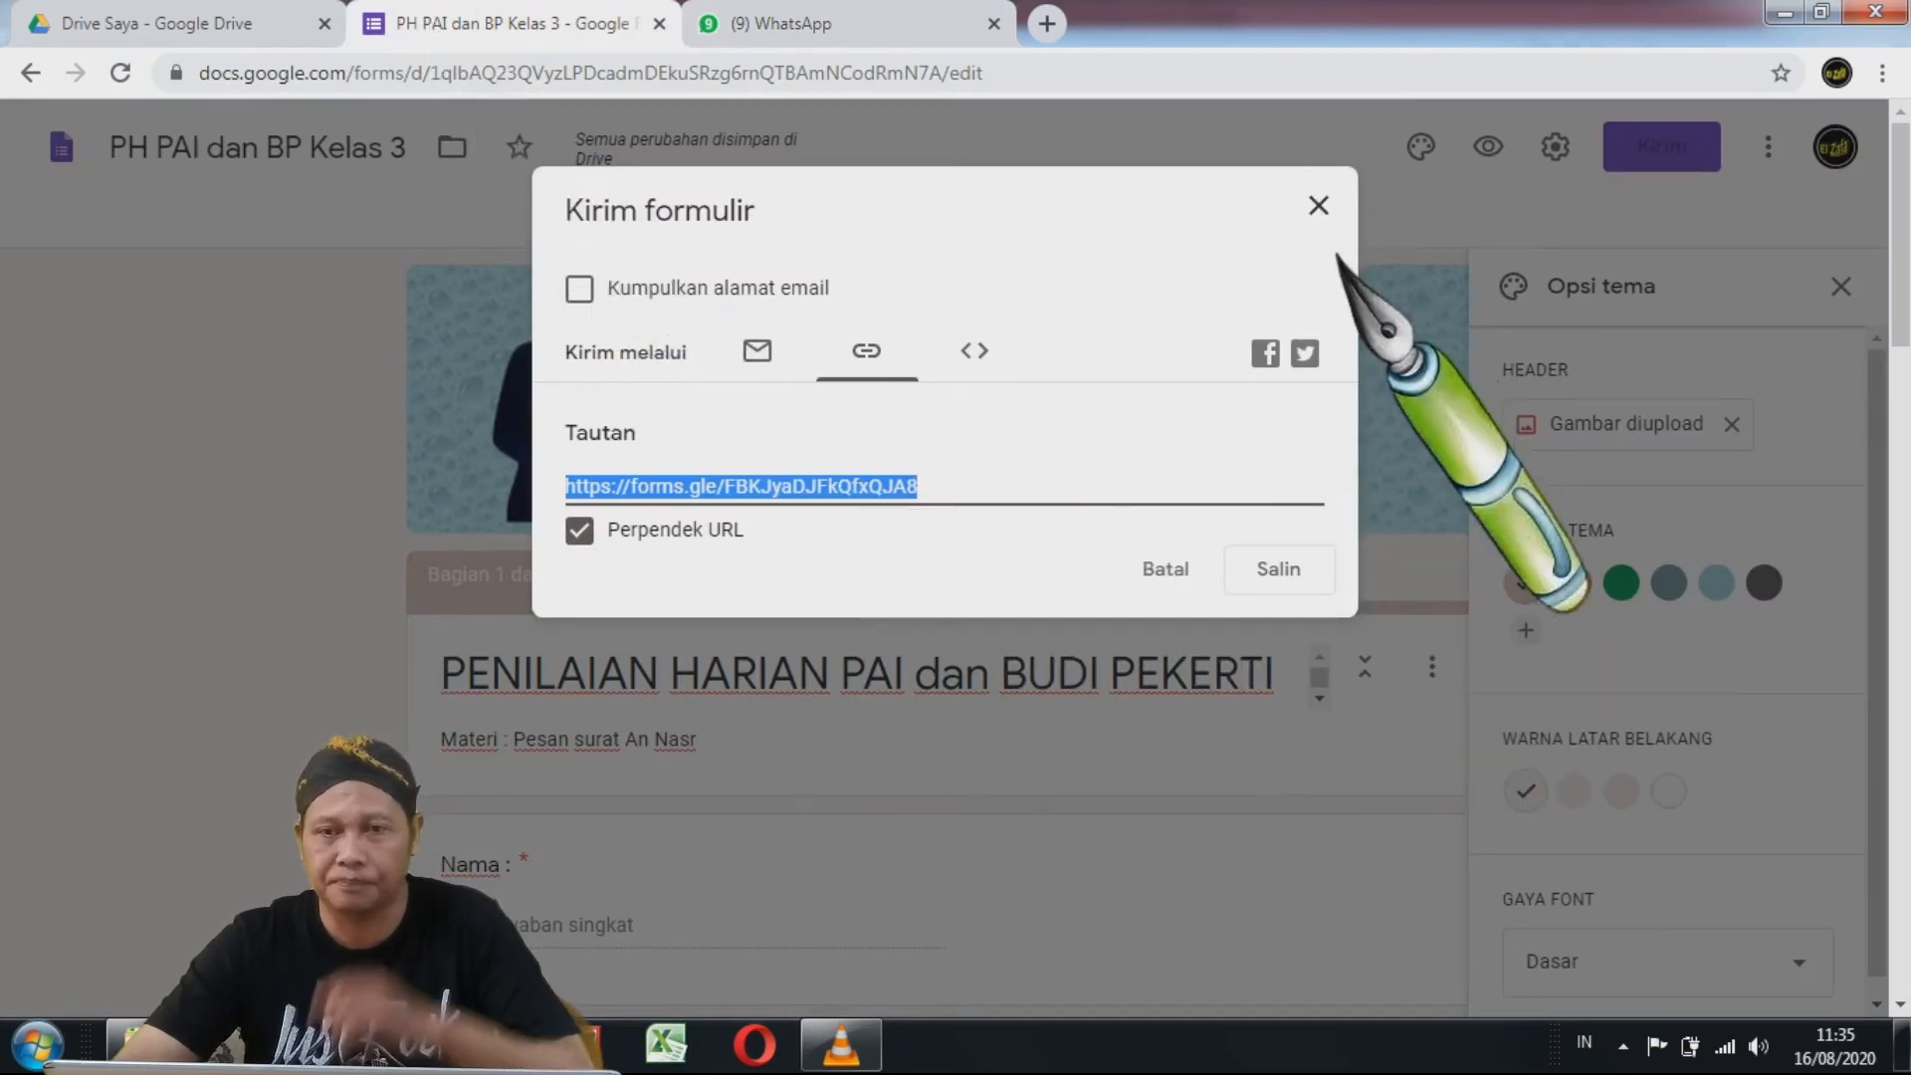
{"action": "left_click", "coordinate": [1318, 205]}
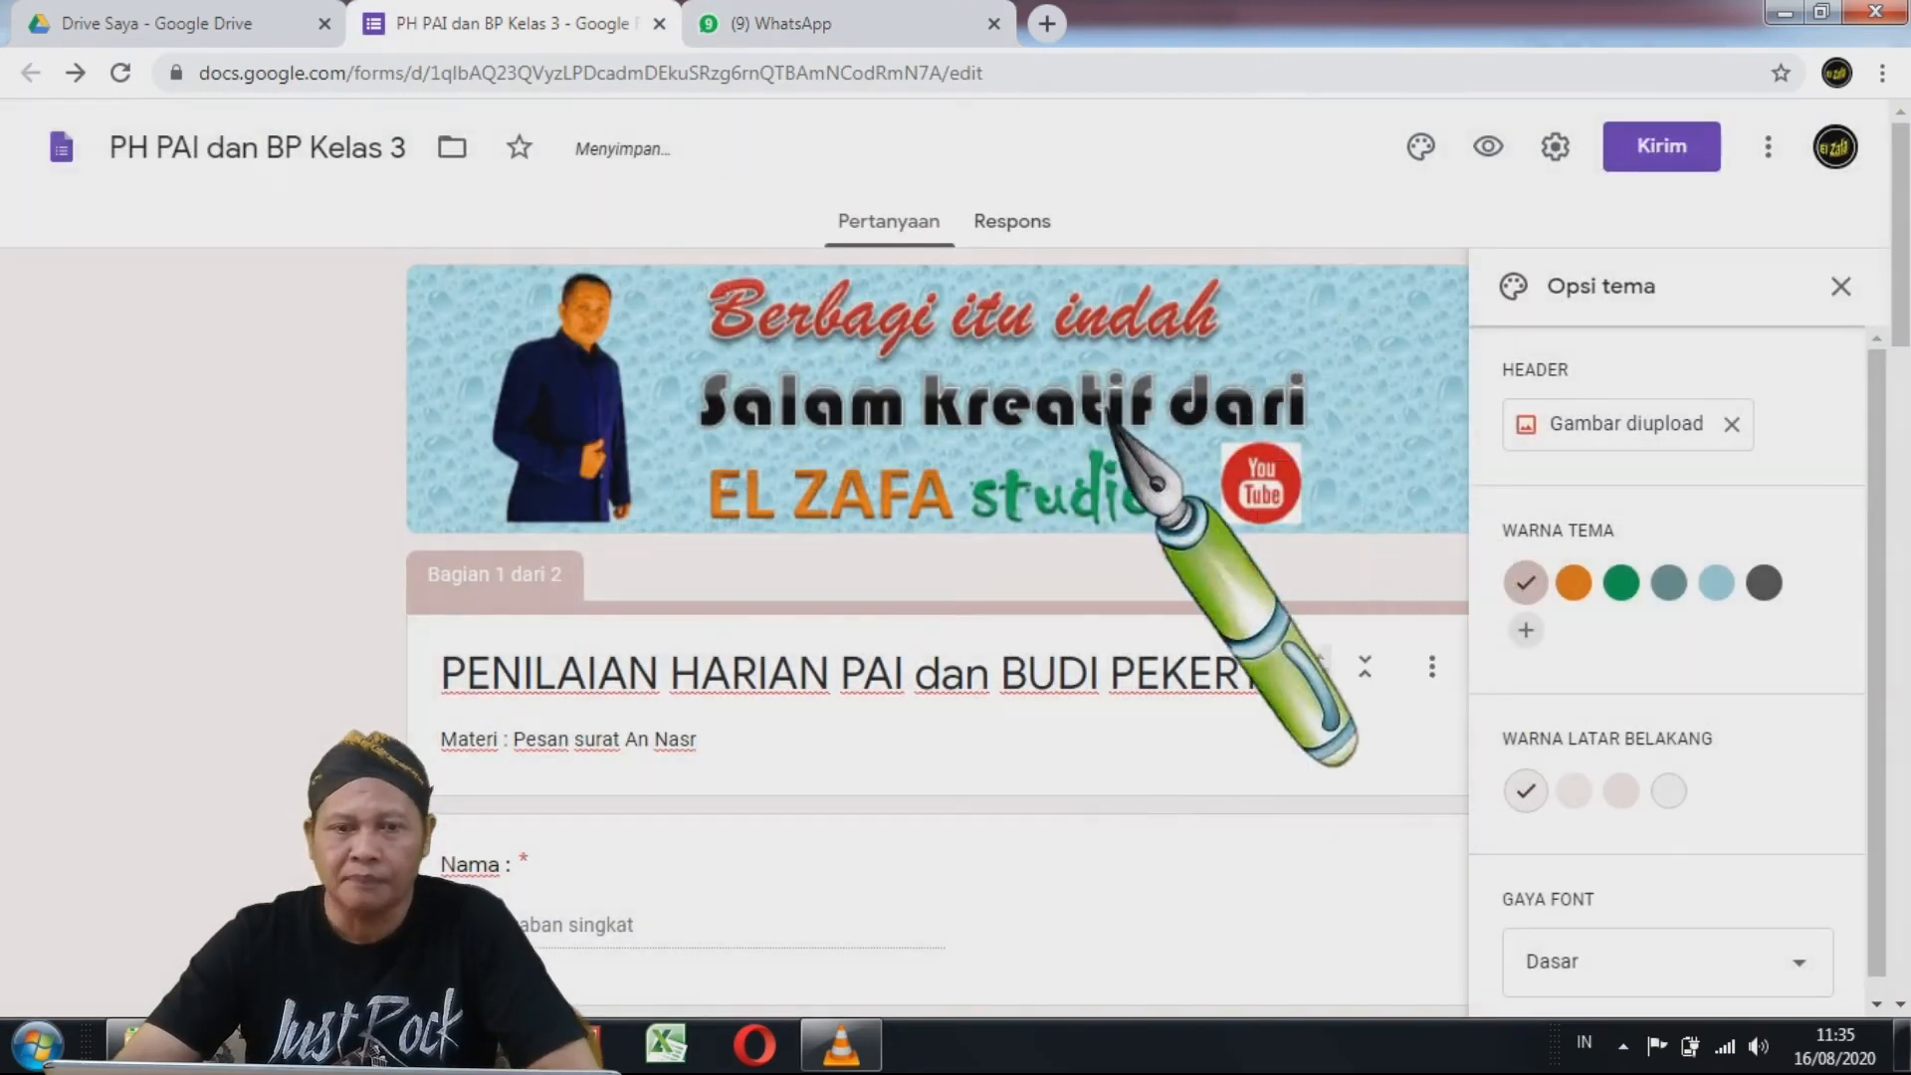
{"action": "scroll", "coordinate": [949, 540], "scroll_direction": "down", "scroll_amount": 7}
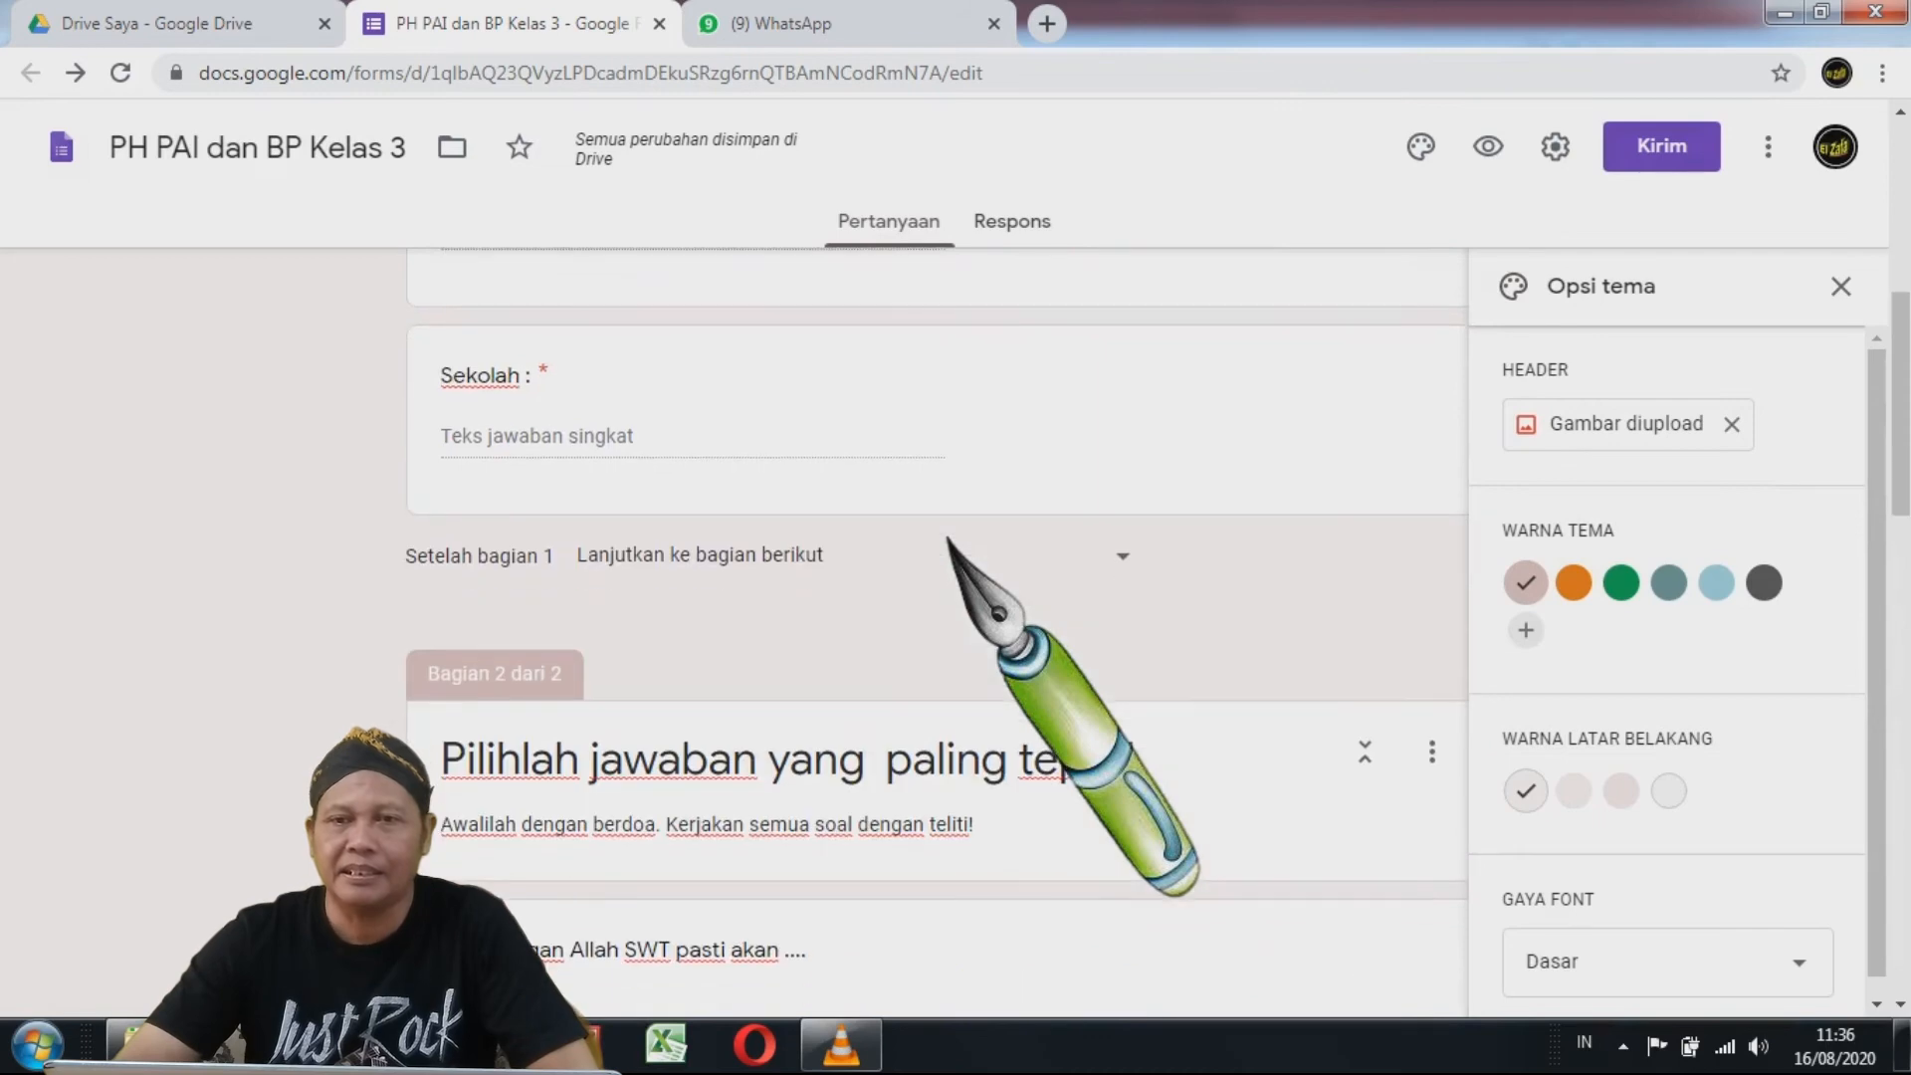
{"action": "scroll", "coordinate": [948, 542], "scroll_direction": "down", "scroll_amount": 1}
{"action": "scroll", "coordinate": [949, 542], "scroll_direction": "up", "scroll_amount": 8}
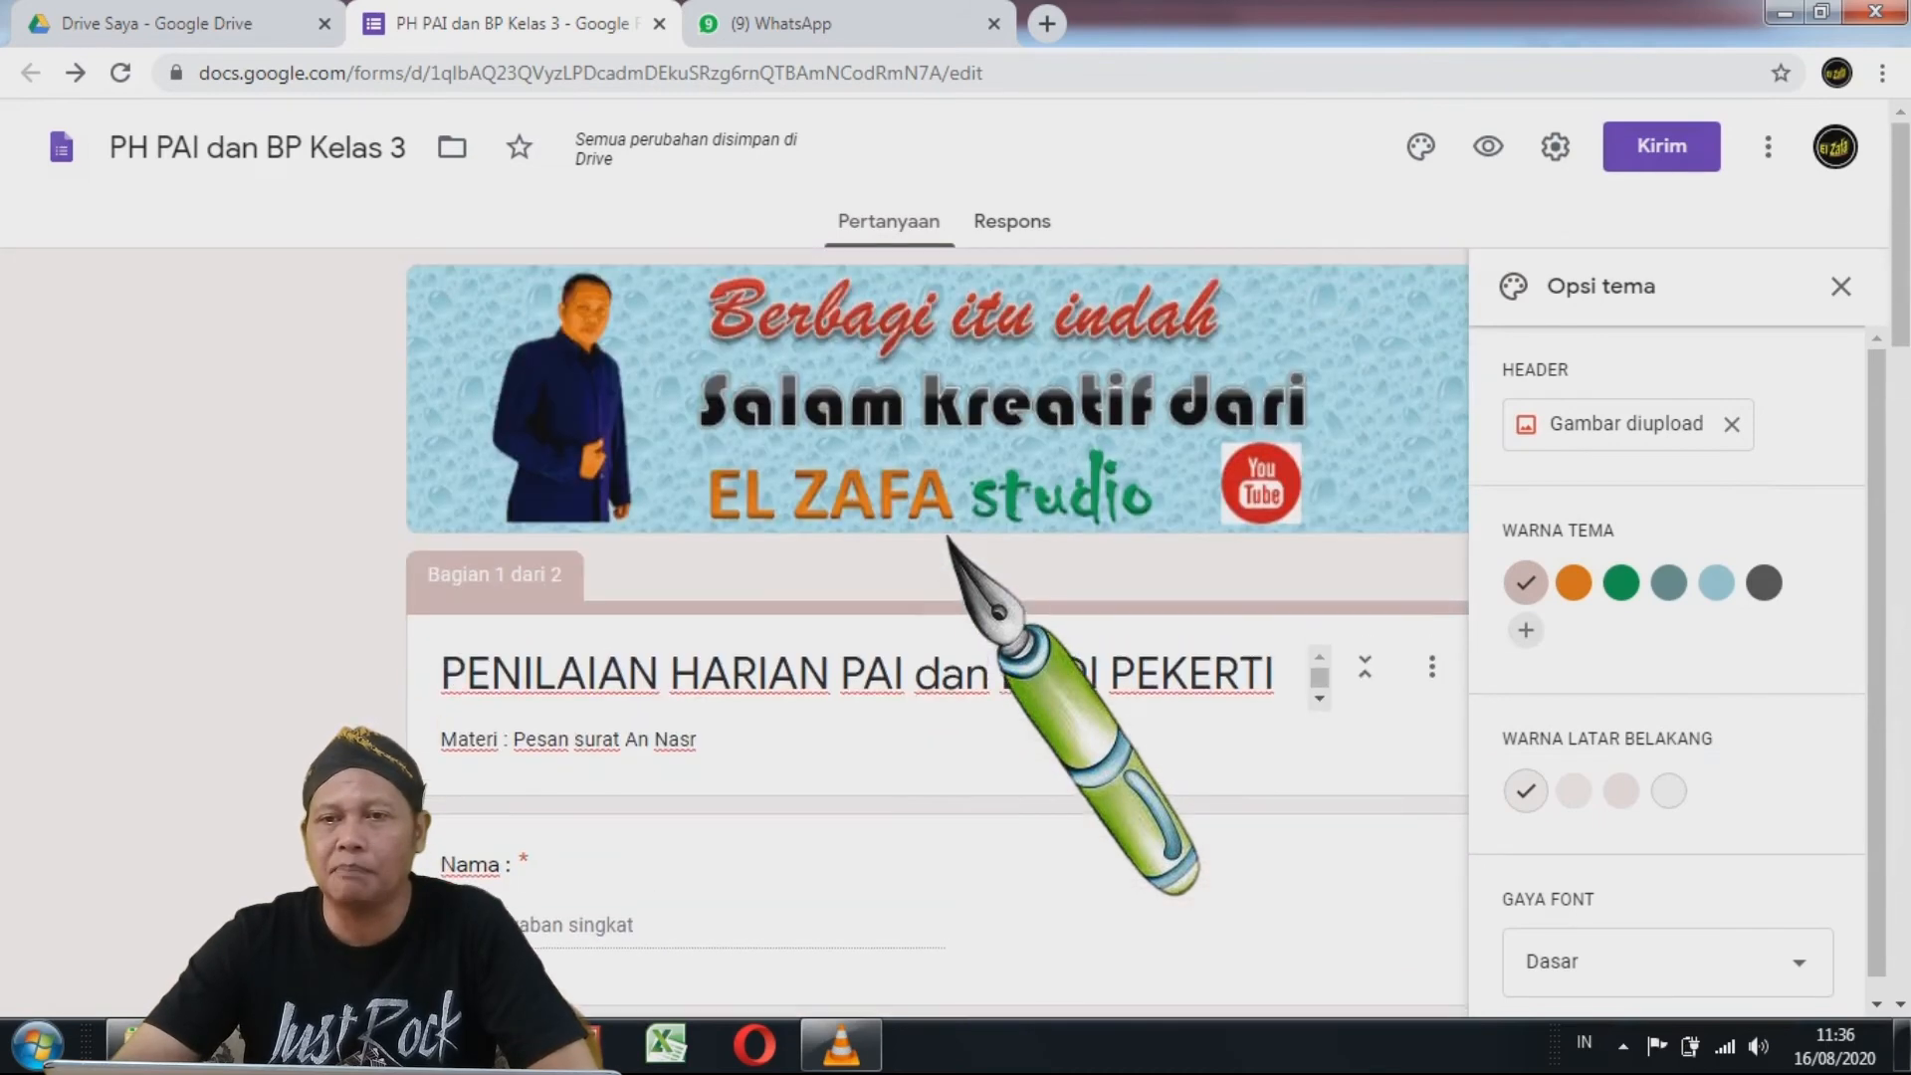
- In the form's presentation settings, enable Acak urutan pertanyaan to shuffle the question order
{"action": "left_click", "coordinate": [1556, 147]}
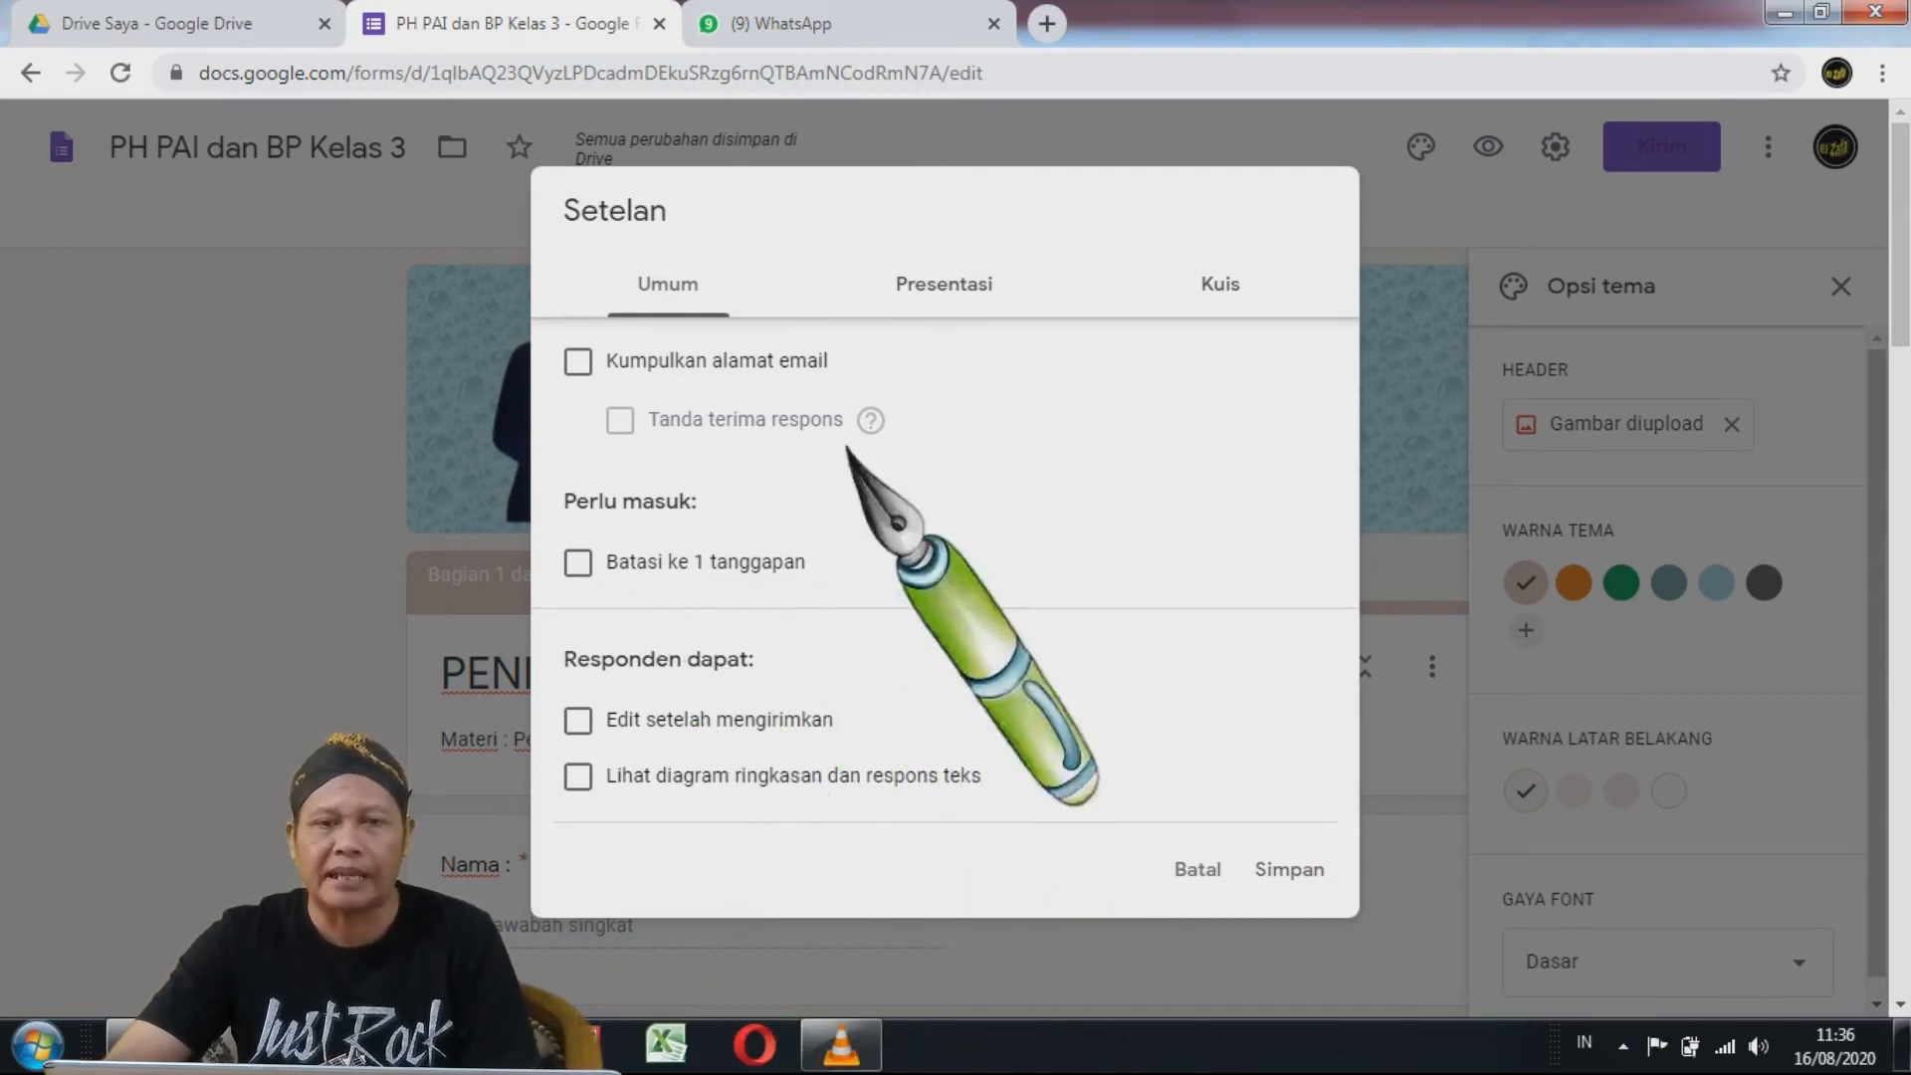
{"action": "left_click", "coordinate": [945, 285]}
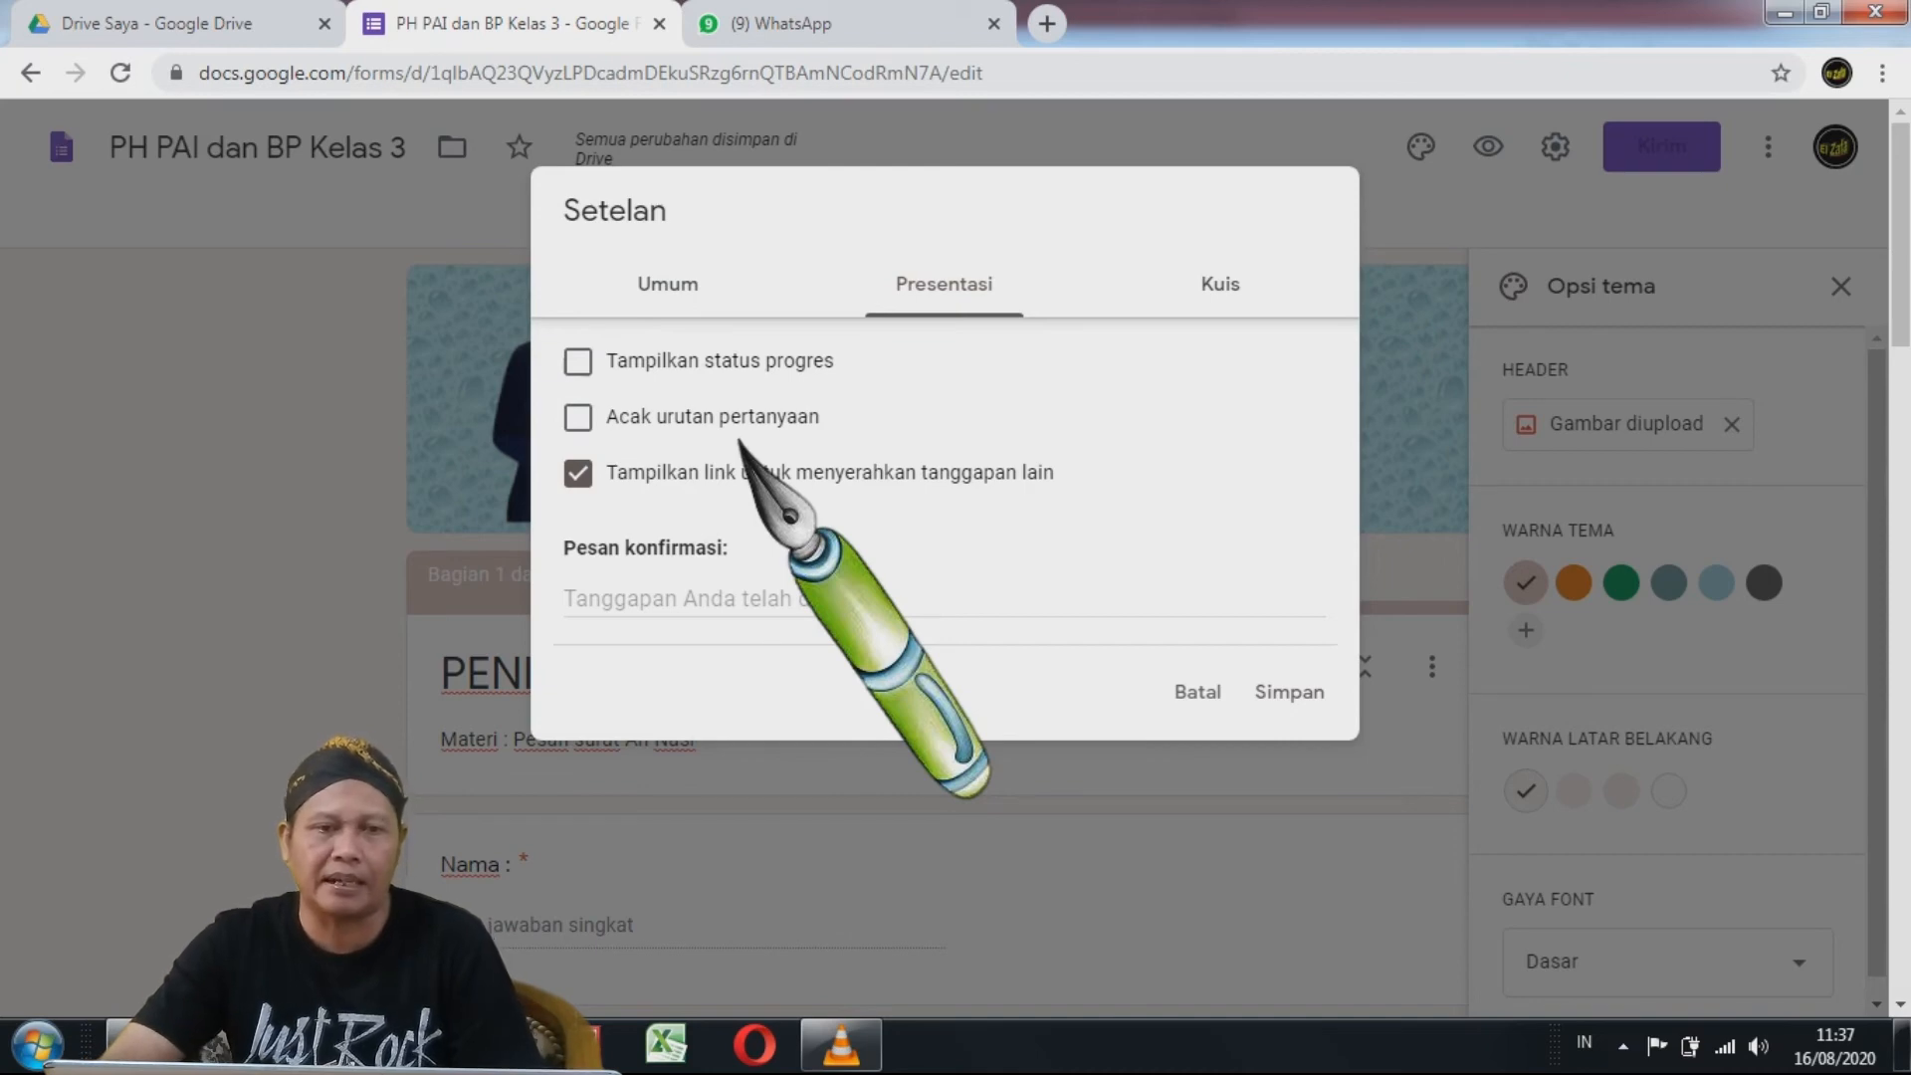
{"action": "left_click", "coordinate": [629, 429]}
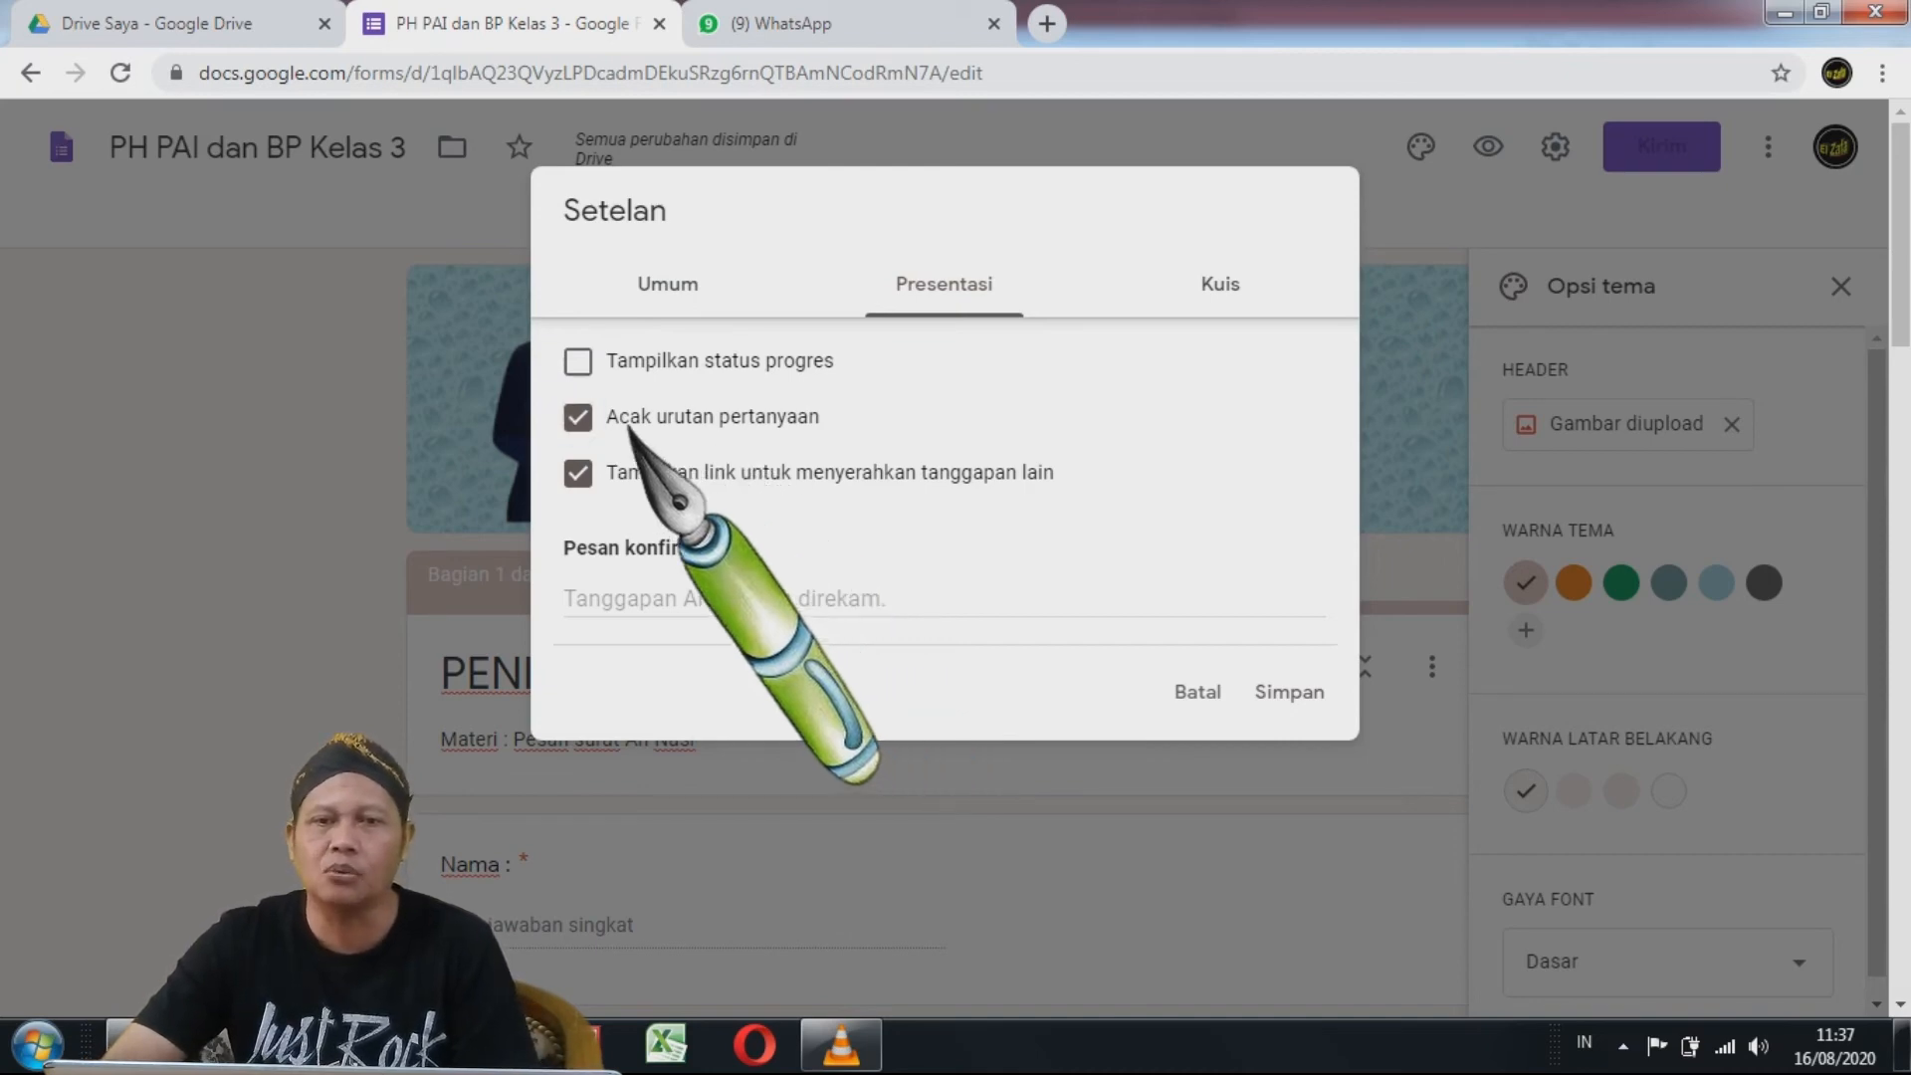
- Turn the form into a quiz, stop respondents from seeing Pertanyaan tak terjawab, and save the settings
{"action": "left_click", "coordinate": [1212, 290]}
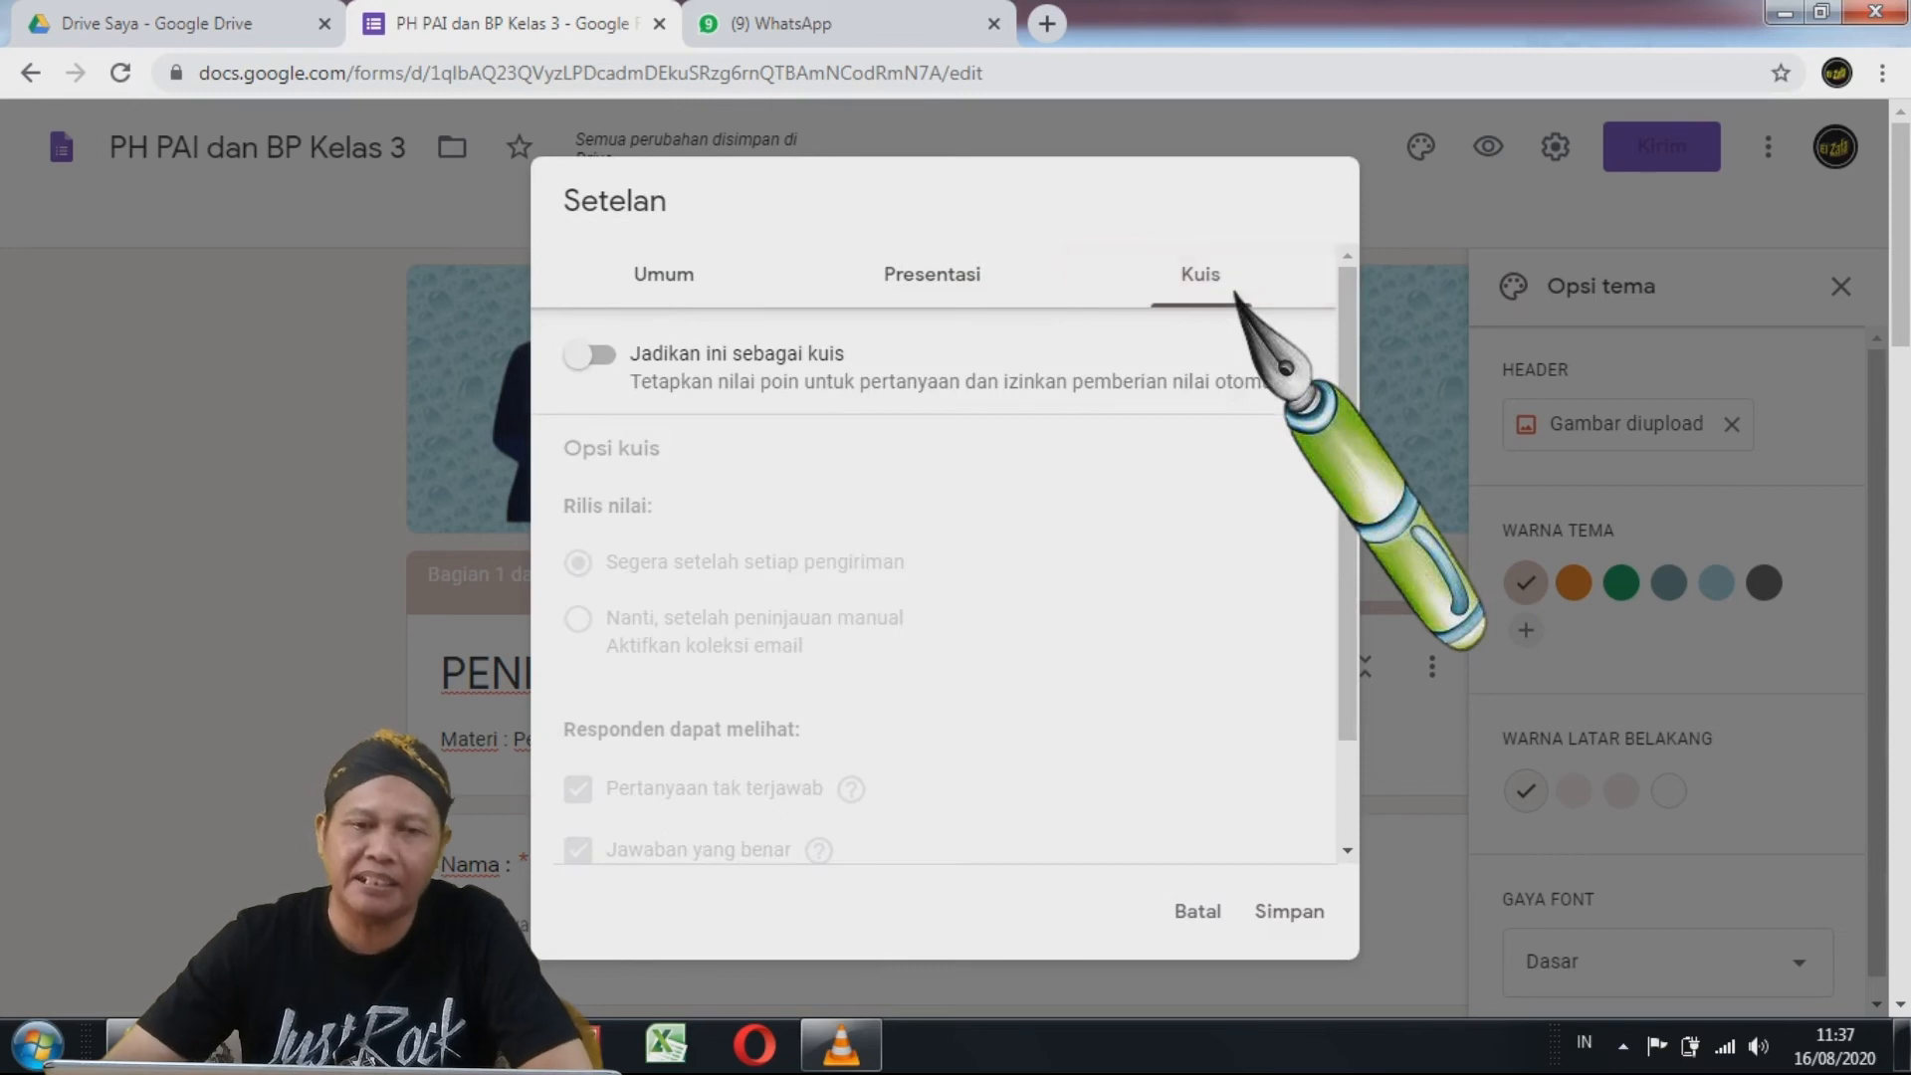
{"action": "left_click", "coordinate": [609, 361]}
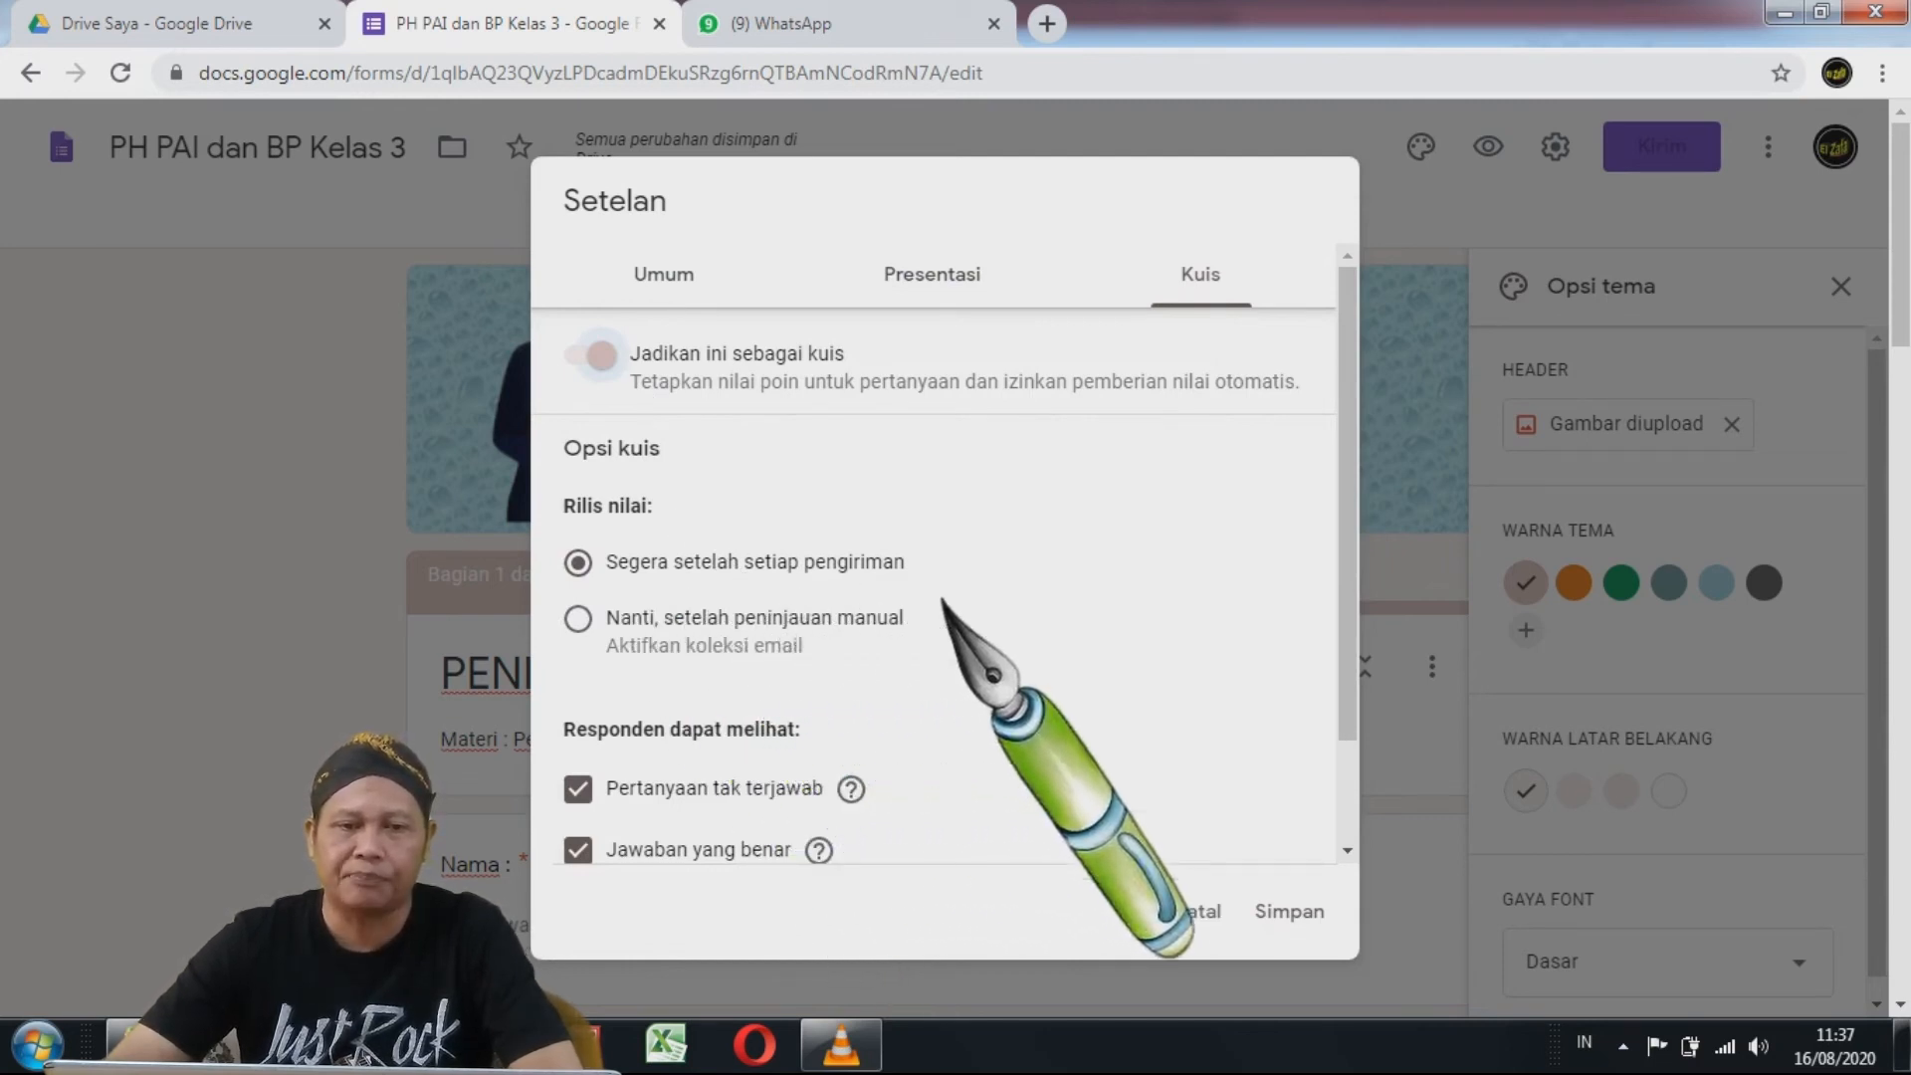
{"action": "scroll", "coordinate": [862, 717], "scroll_direction": "down", "scroll_amount": 1}
{"action": "scroll", "coordinate": [862, 717], "scroll_direction": "down", "scroll_amount": 1}
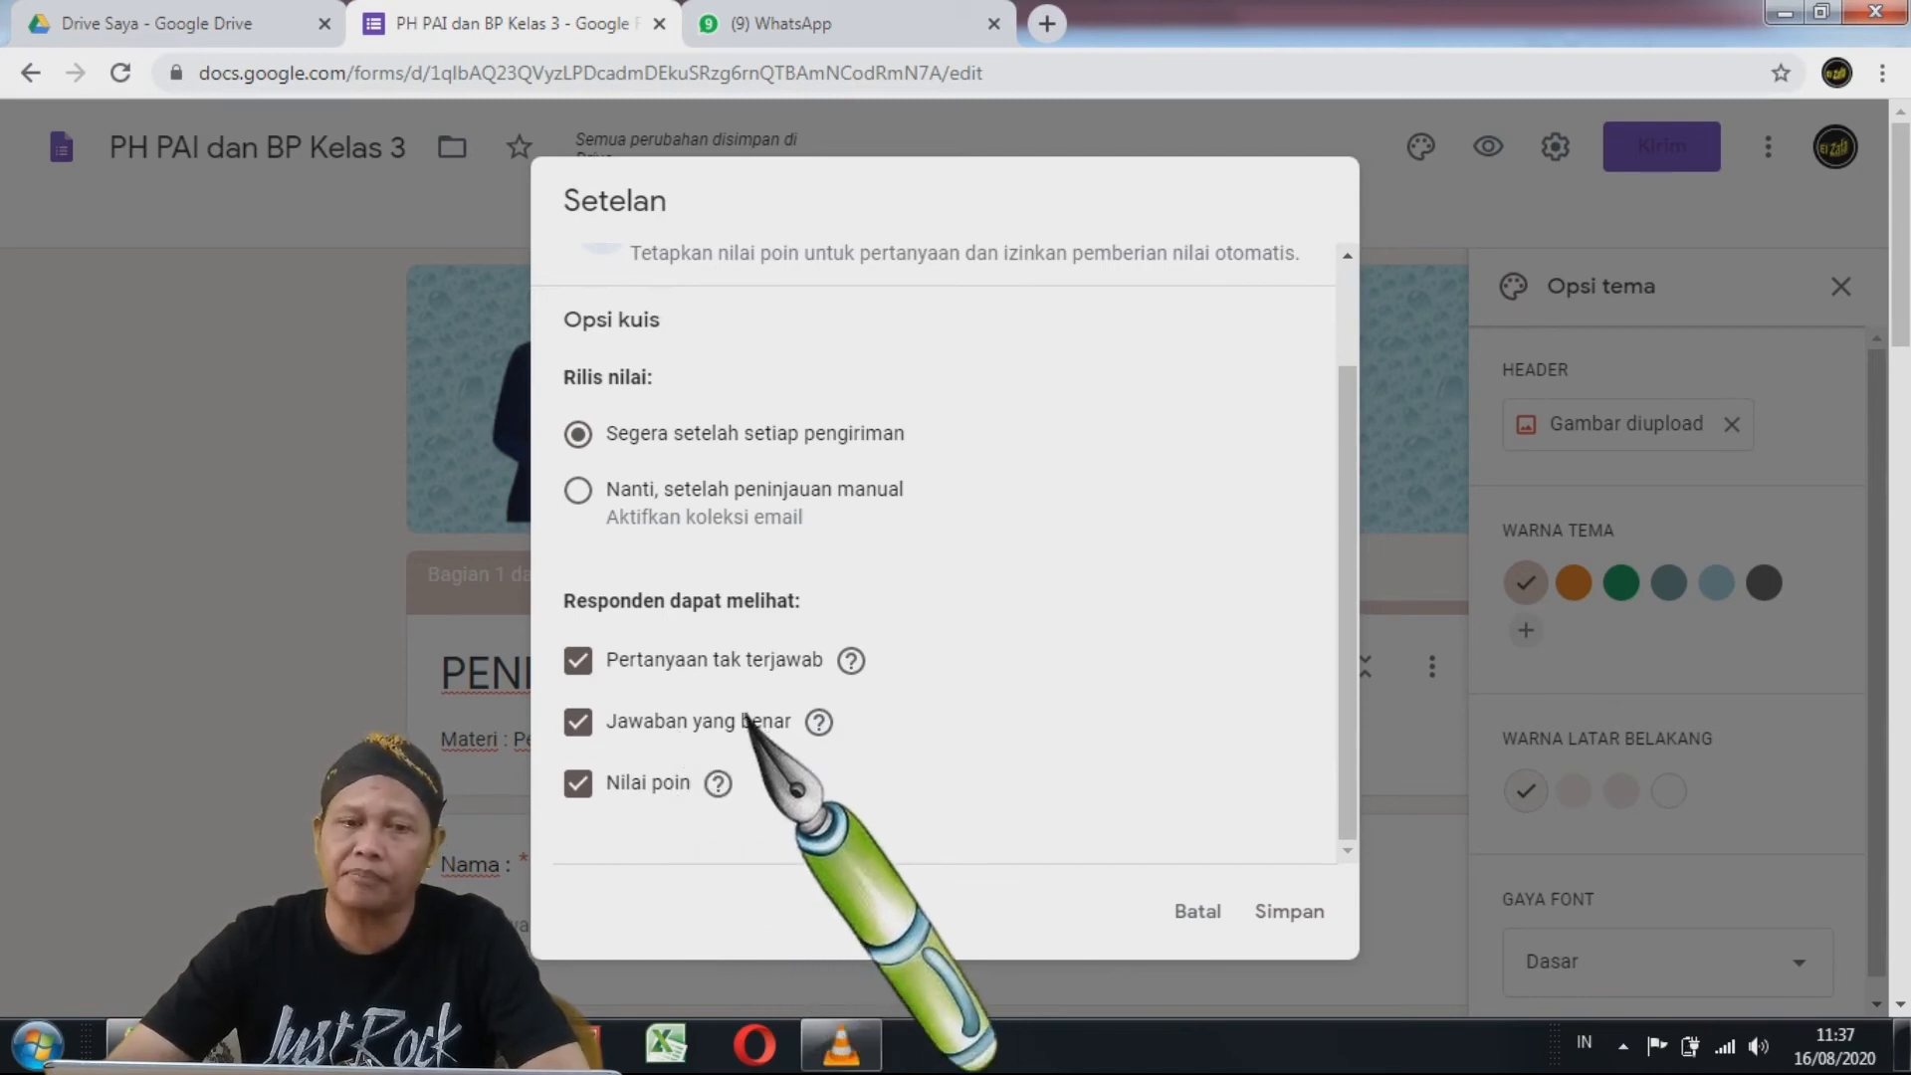
{"action": "left_click", "coordinate": [578, 660]}
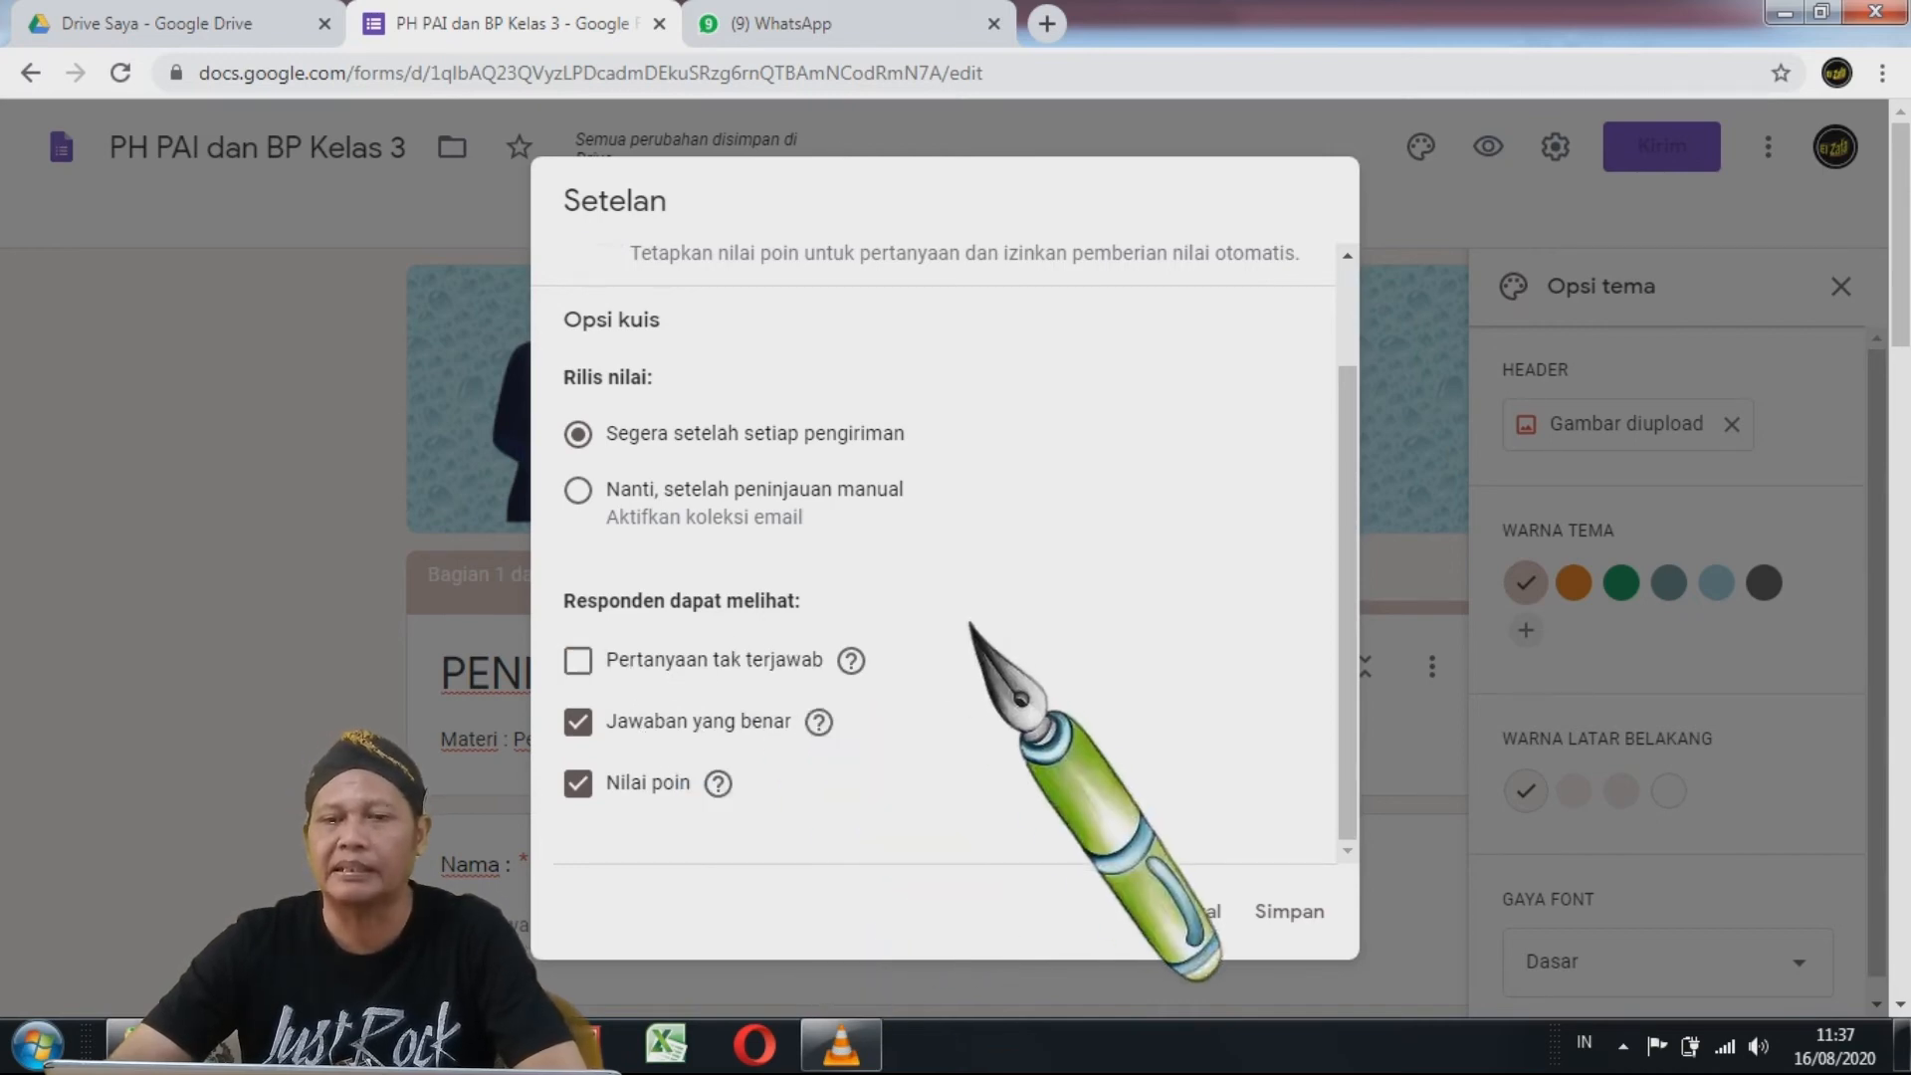
{"action": "left_click", "coordinate": [1292, 911]}
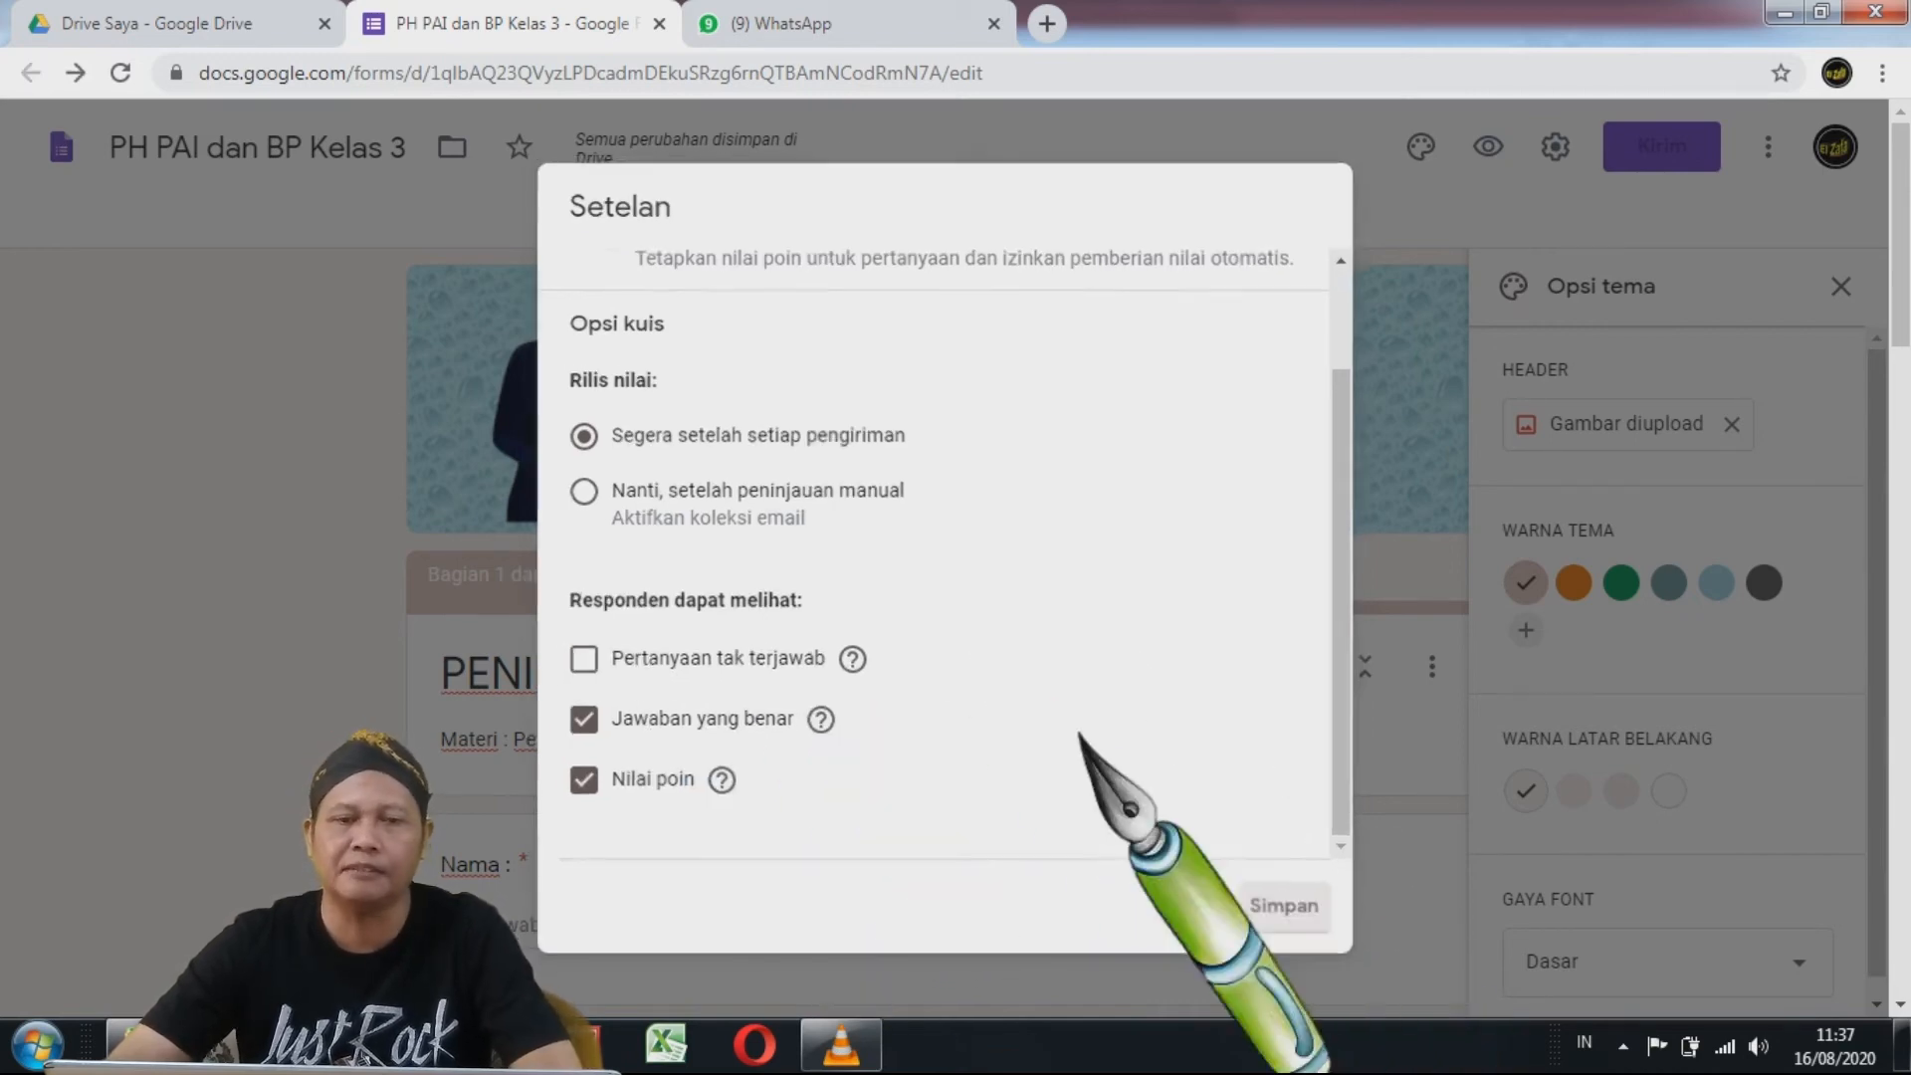
- Make the question "Pertolongan Allah SWT pasti akan ...." in section 2 required
{"action": "scroll", "coordinate": [995, 607], "scroll_direction": "down", "scroll_amount": 4}
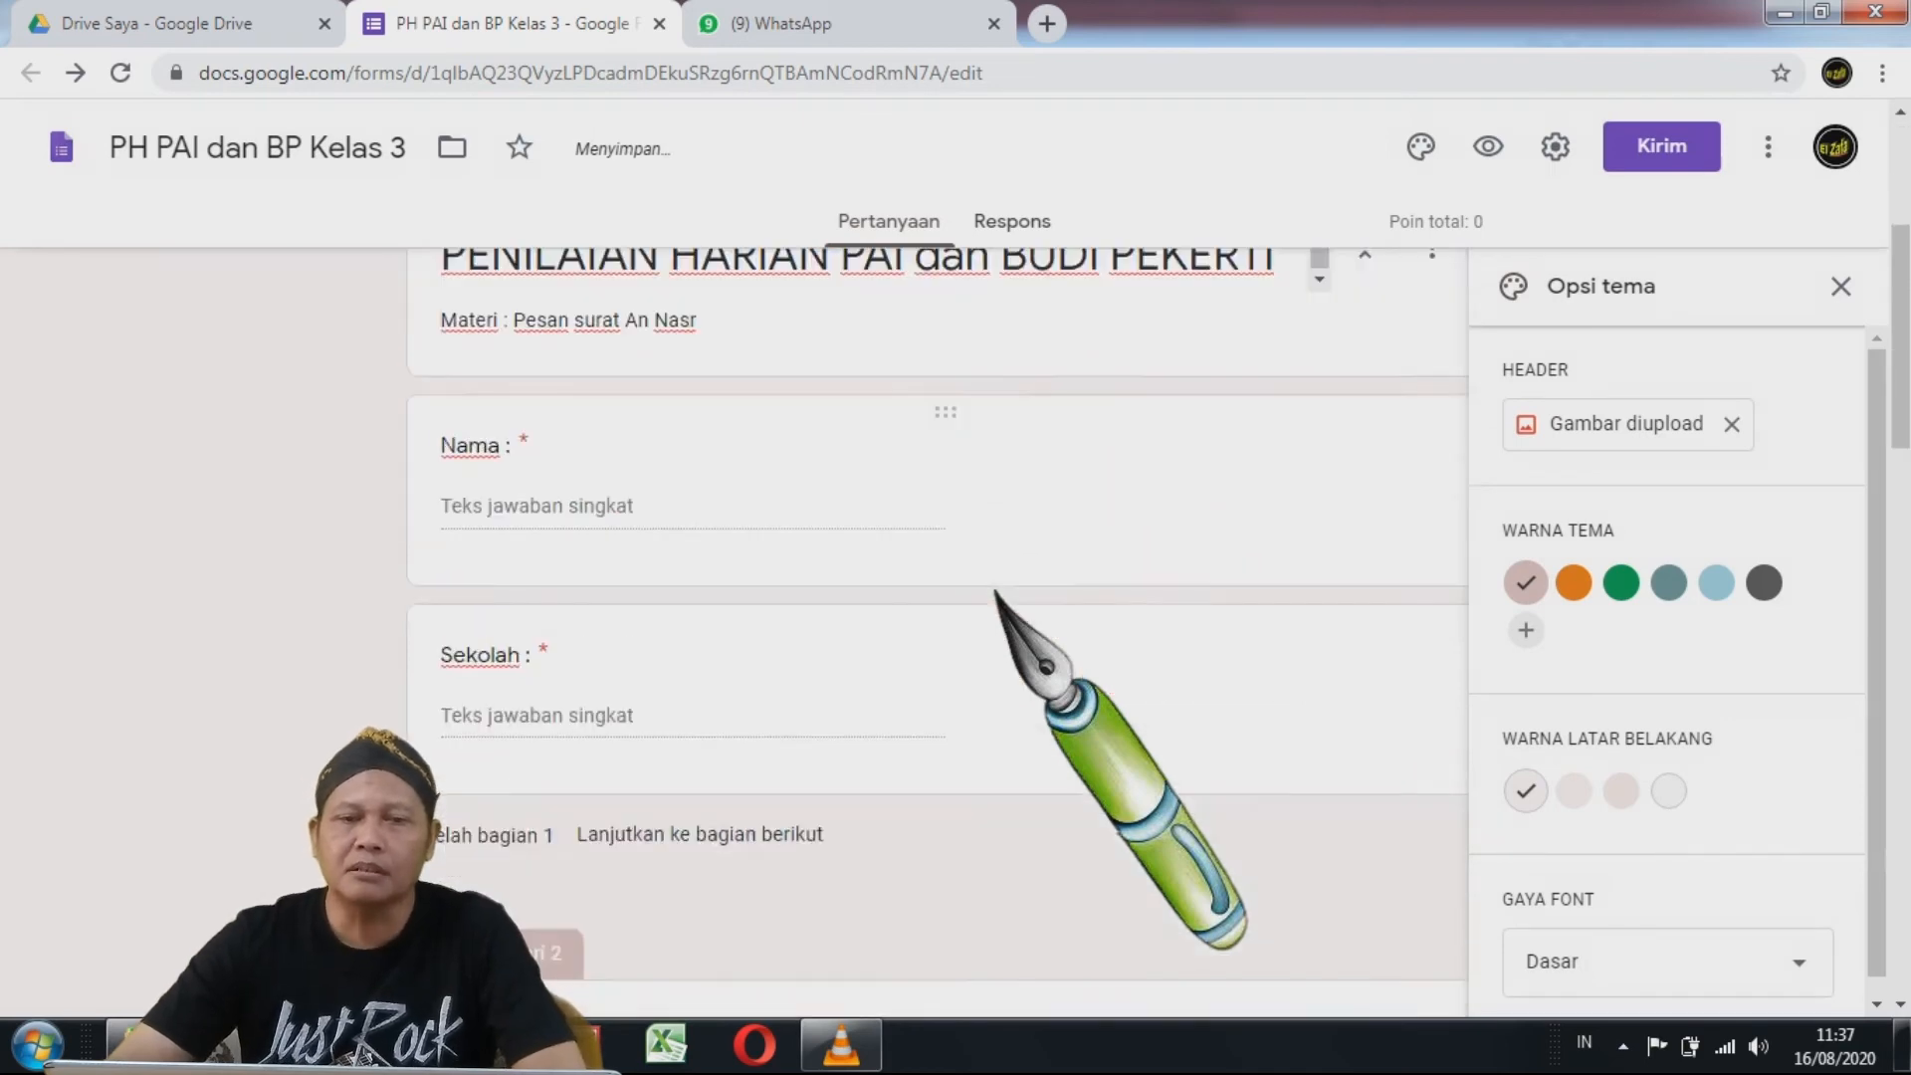
{"action": "scroll", "coordinate": [996, 593], "scroll_direction": "down", "scroll_amount": 3}
{"action": "scroll", "coordinate": [995, 593], "scroll_direction": "up", "scroll_amount": 4}
{"action": "scroll", "coordinate": [995, 592], "scroll_direction": "down", "scroll_amount": 4}
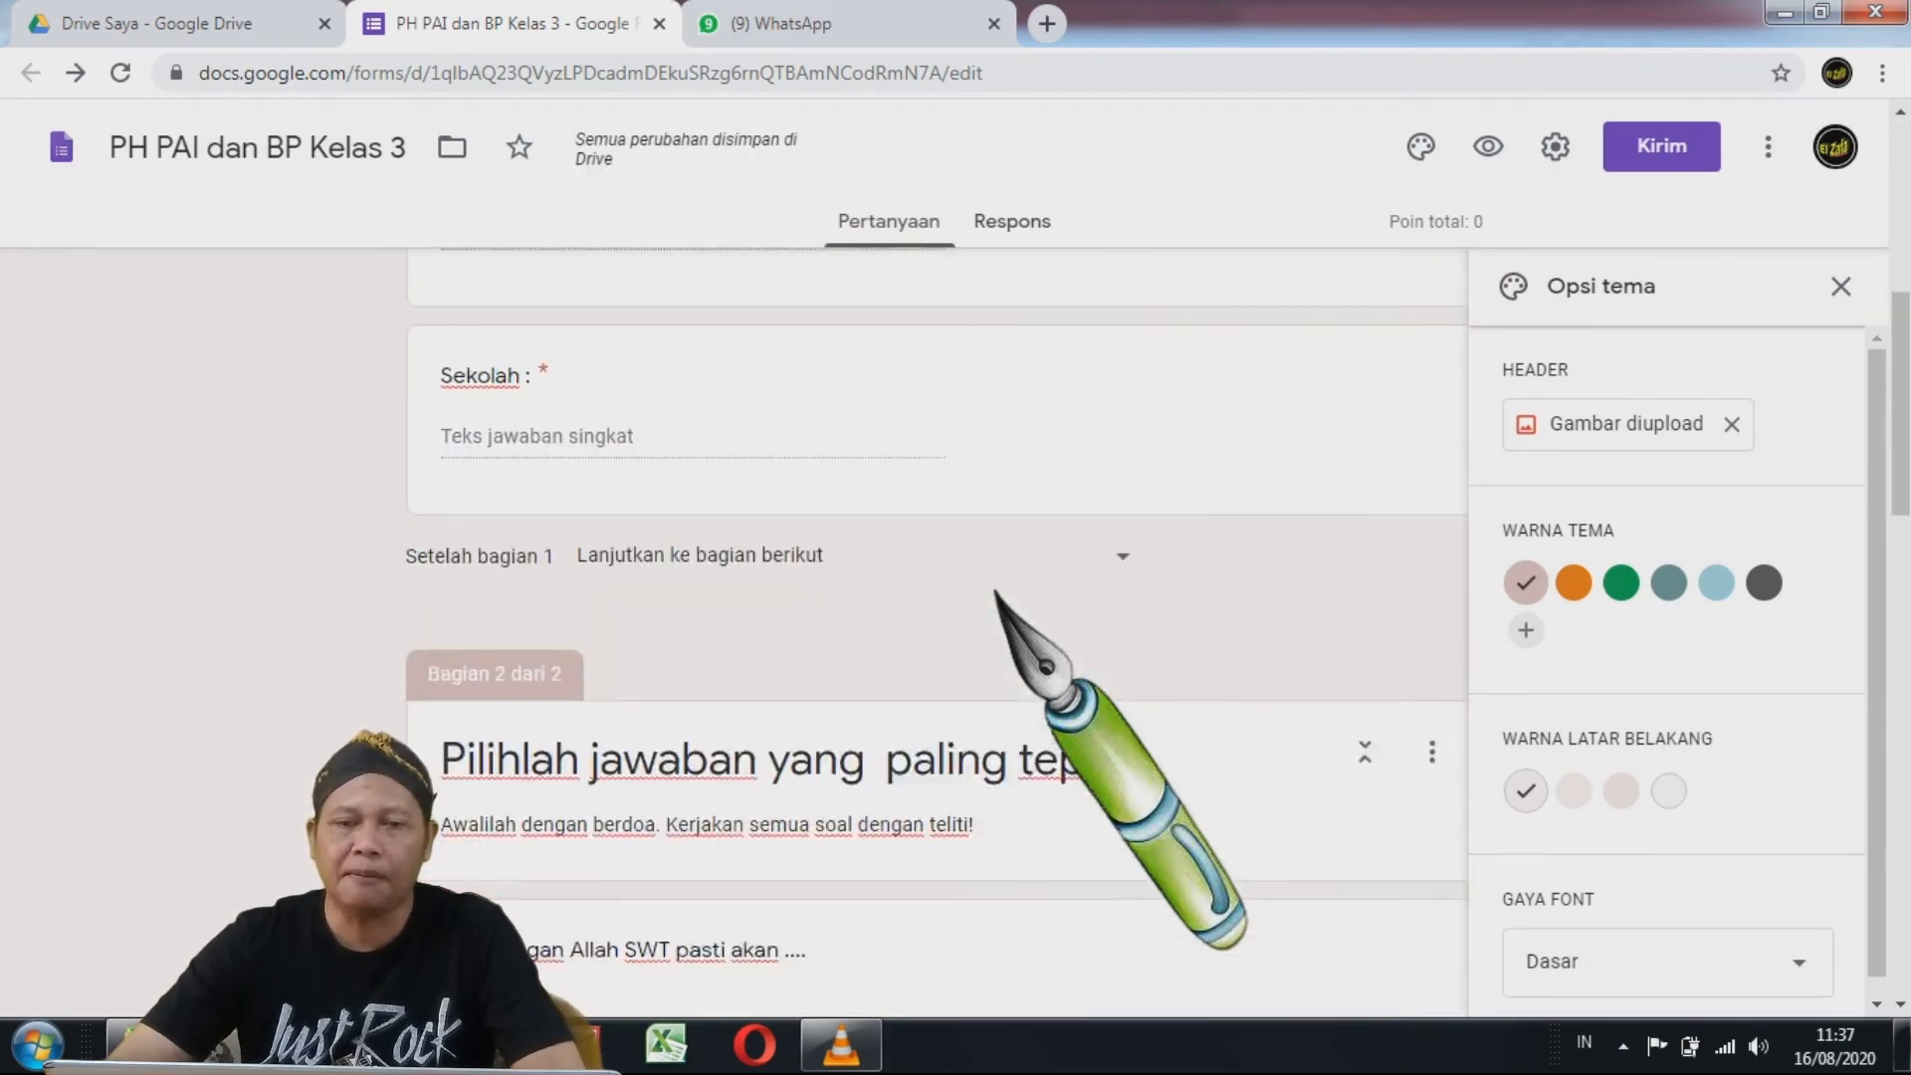
{"action": "scroll", "coordinate": [995, 592], "scroll_direction": "down", "scroll_amount": 4}
{"action": "scroll", "coordinate": [996, 593], "scroll_direction": "up", "scroll_amount": 3}
{"action": "scroll", "coordinate": [996, 592], "scroll_direction": "down", "scroll_amount": 3}
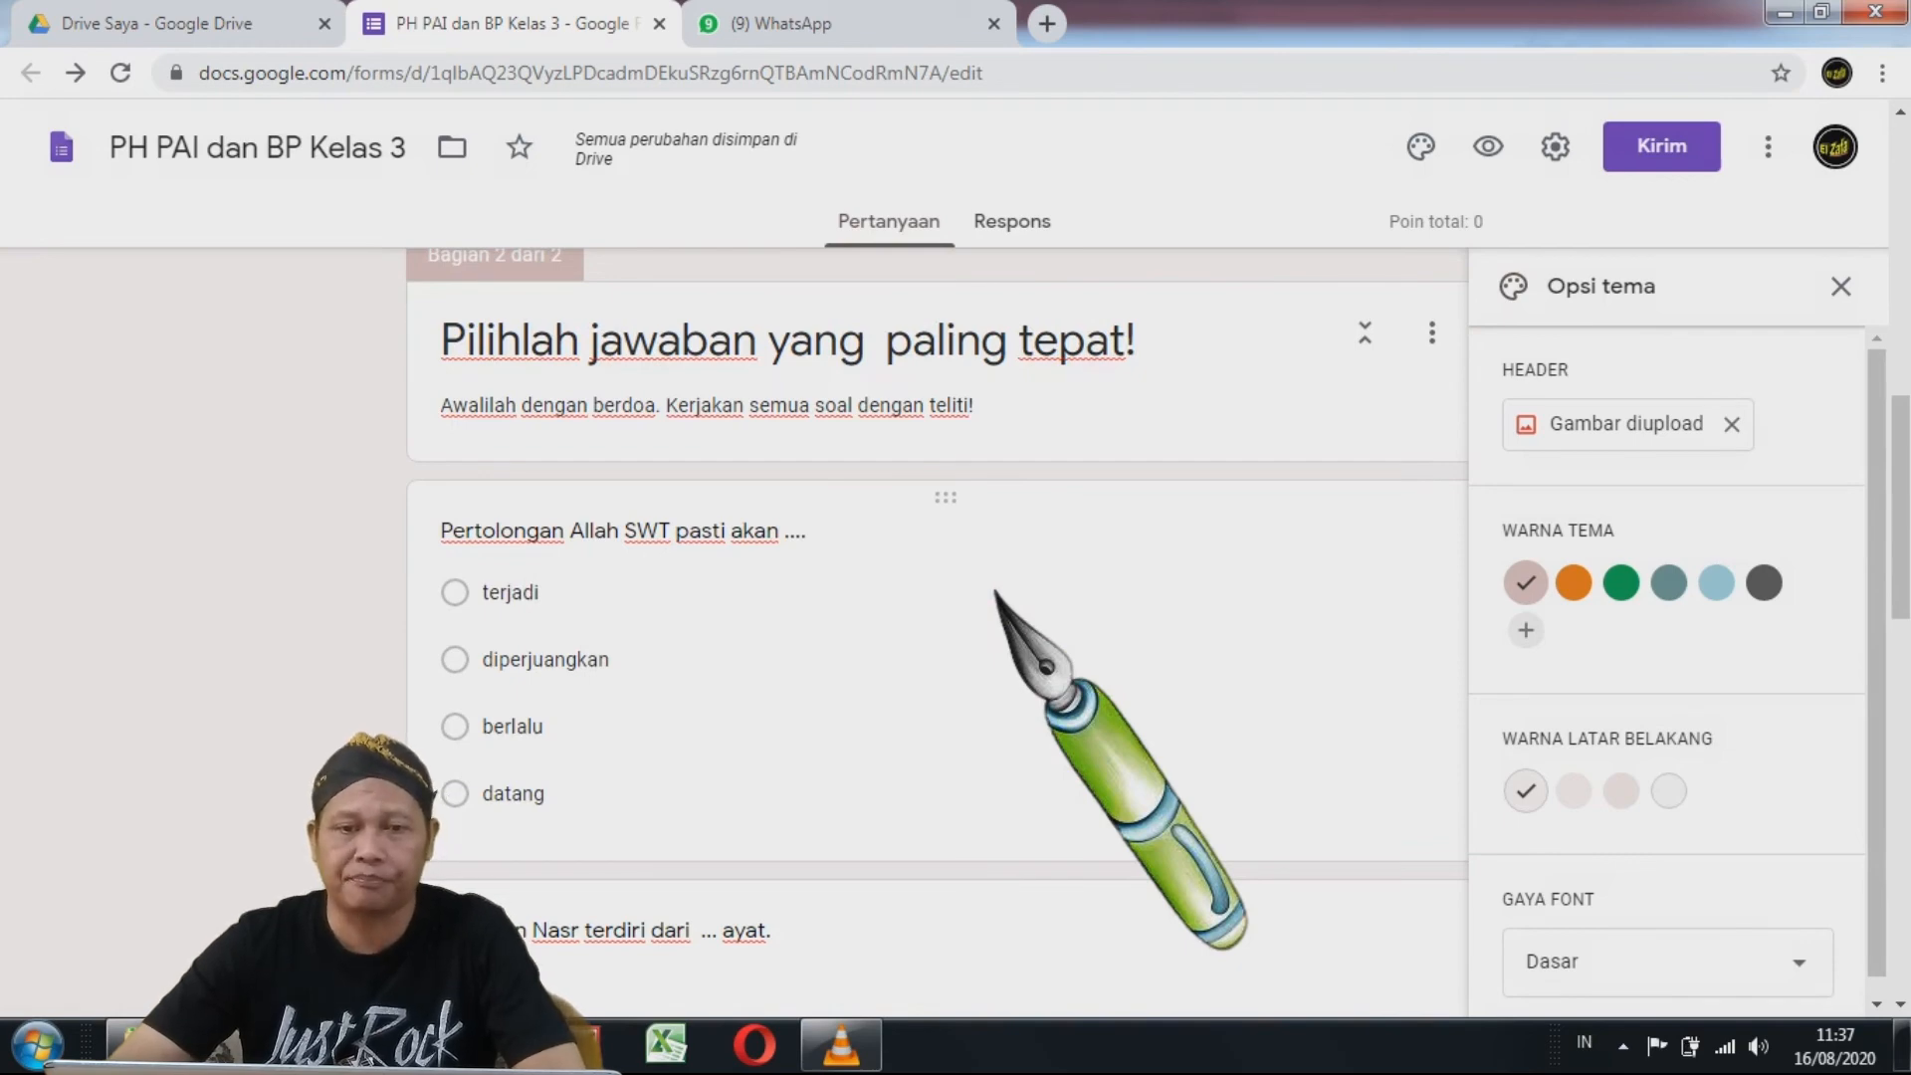
{"action": "left_click", "coordinate": [899, 659]}
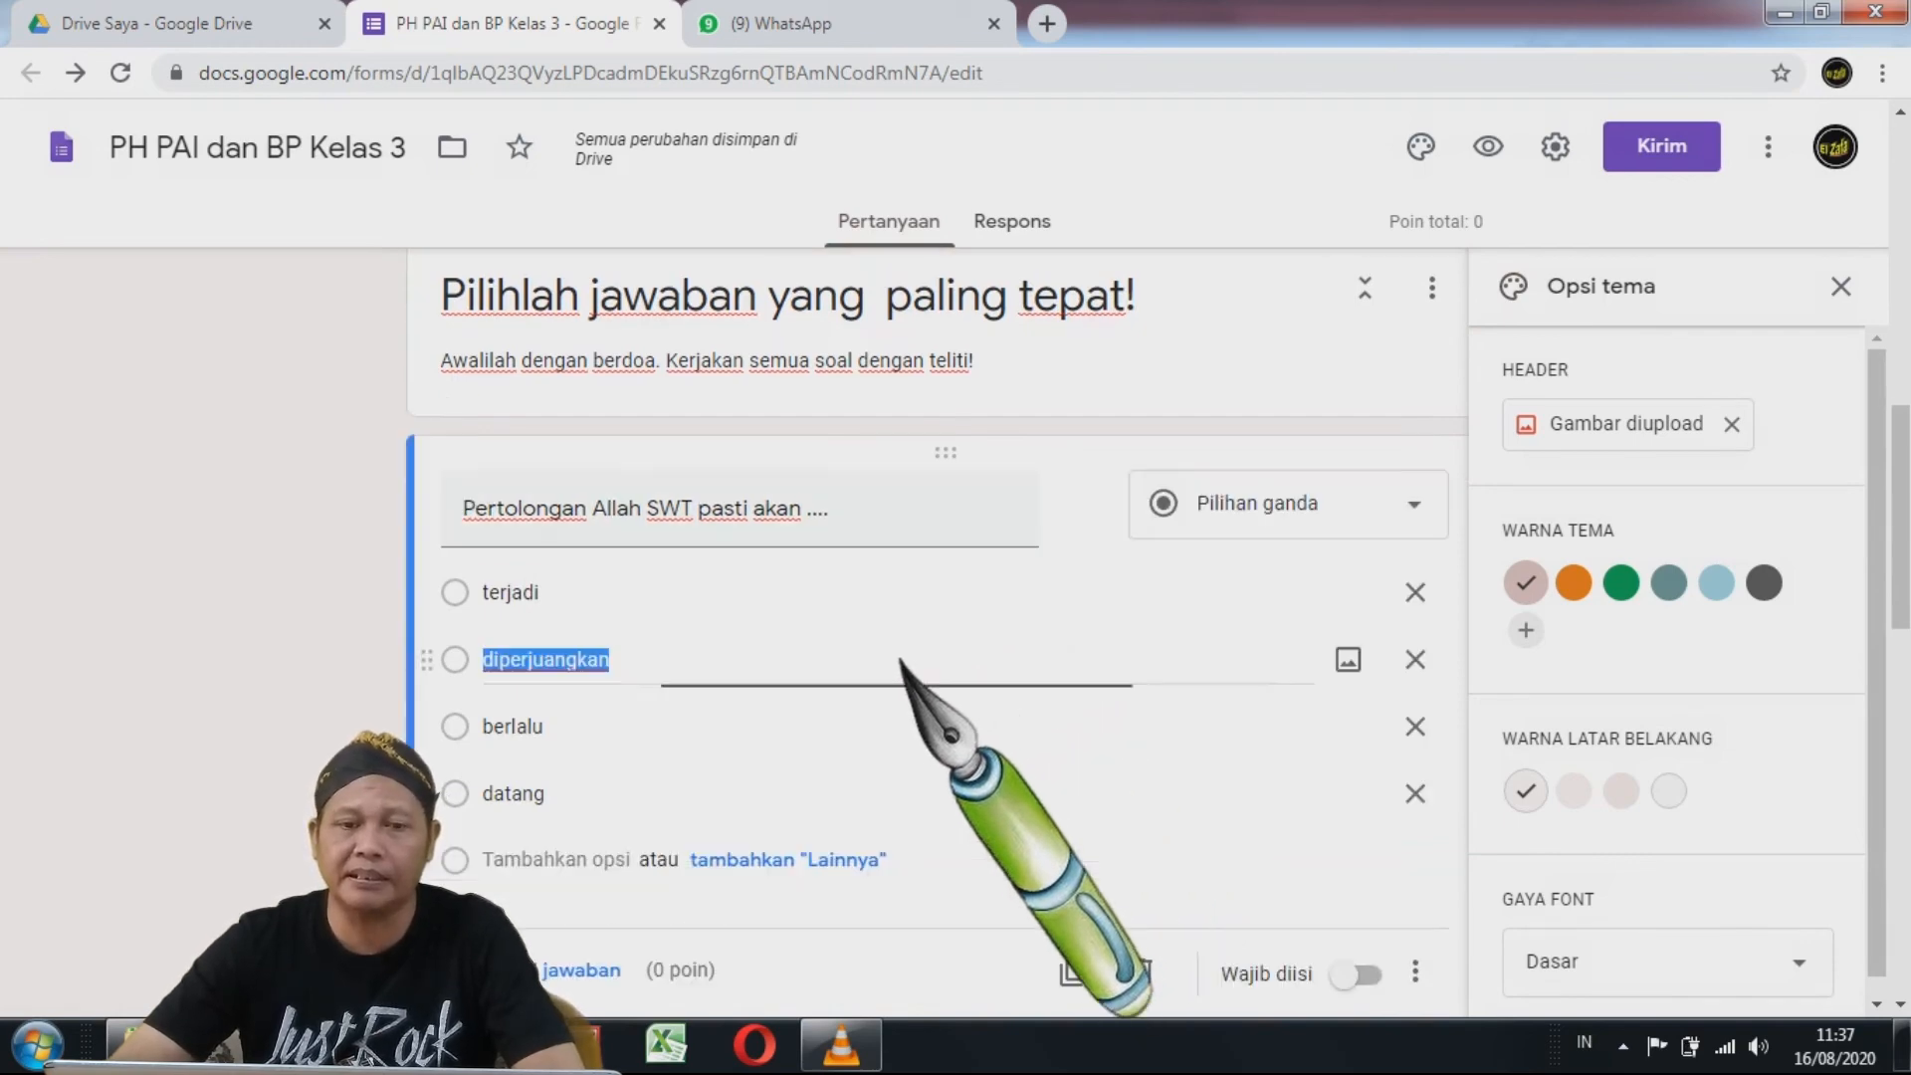
{"action": "scroll", "coordinate": [845, 665], "scroll_direction": "down", "scroll_amount": 3}
{"action": "scroll", "coordinate": [955, 617], "scroll_direction": "up", "scroll_amount": 1}
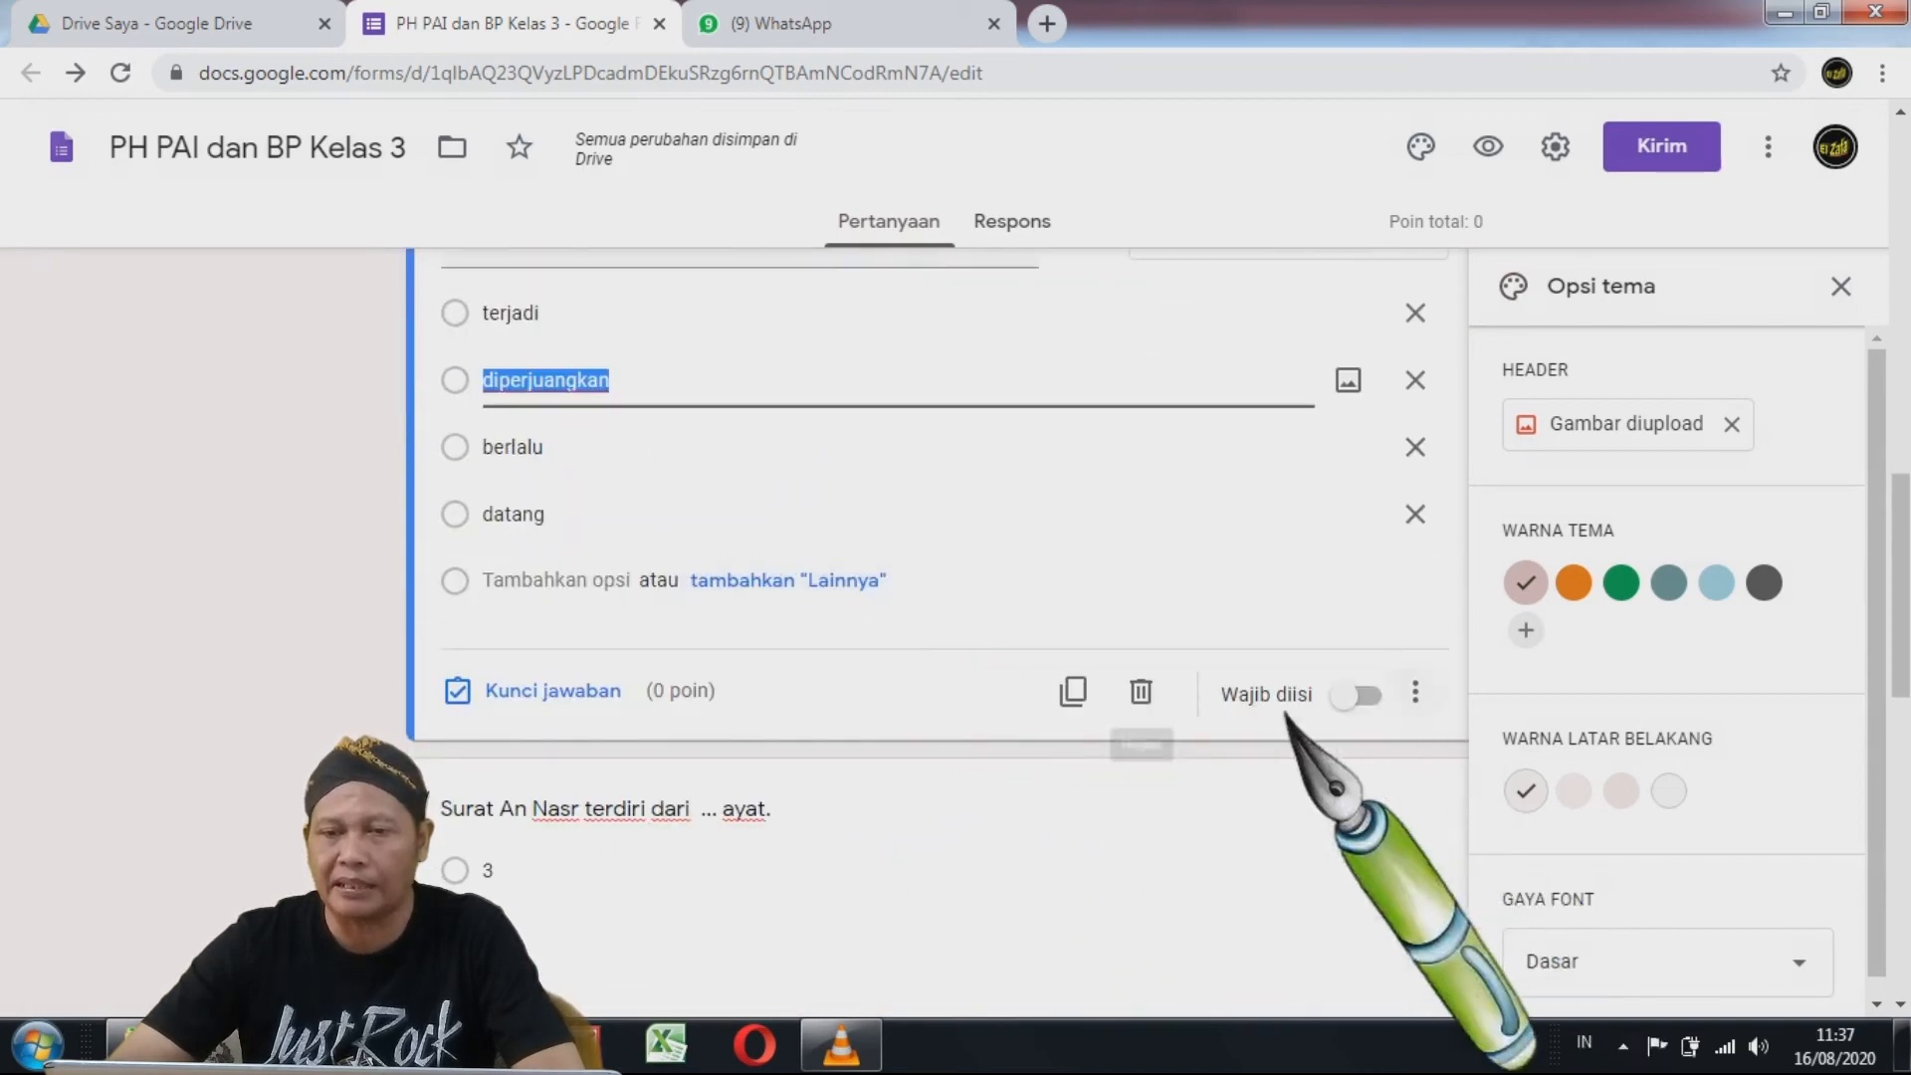
{"action": "left_click", "coordinate": [1370, 701]}
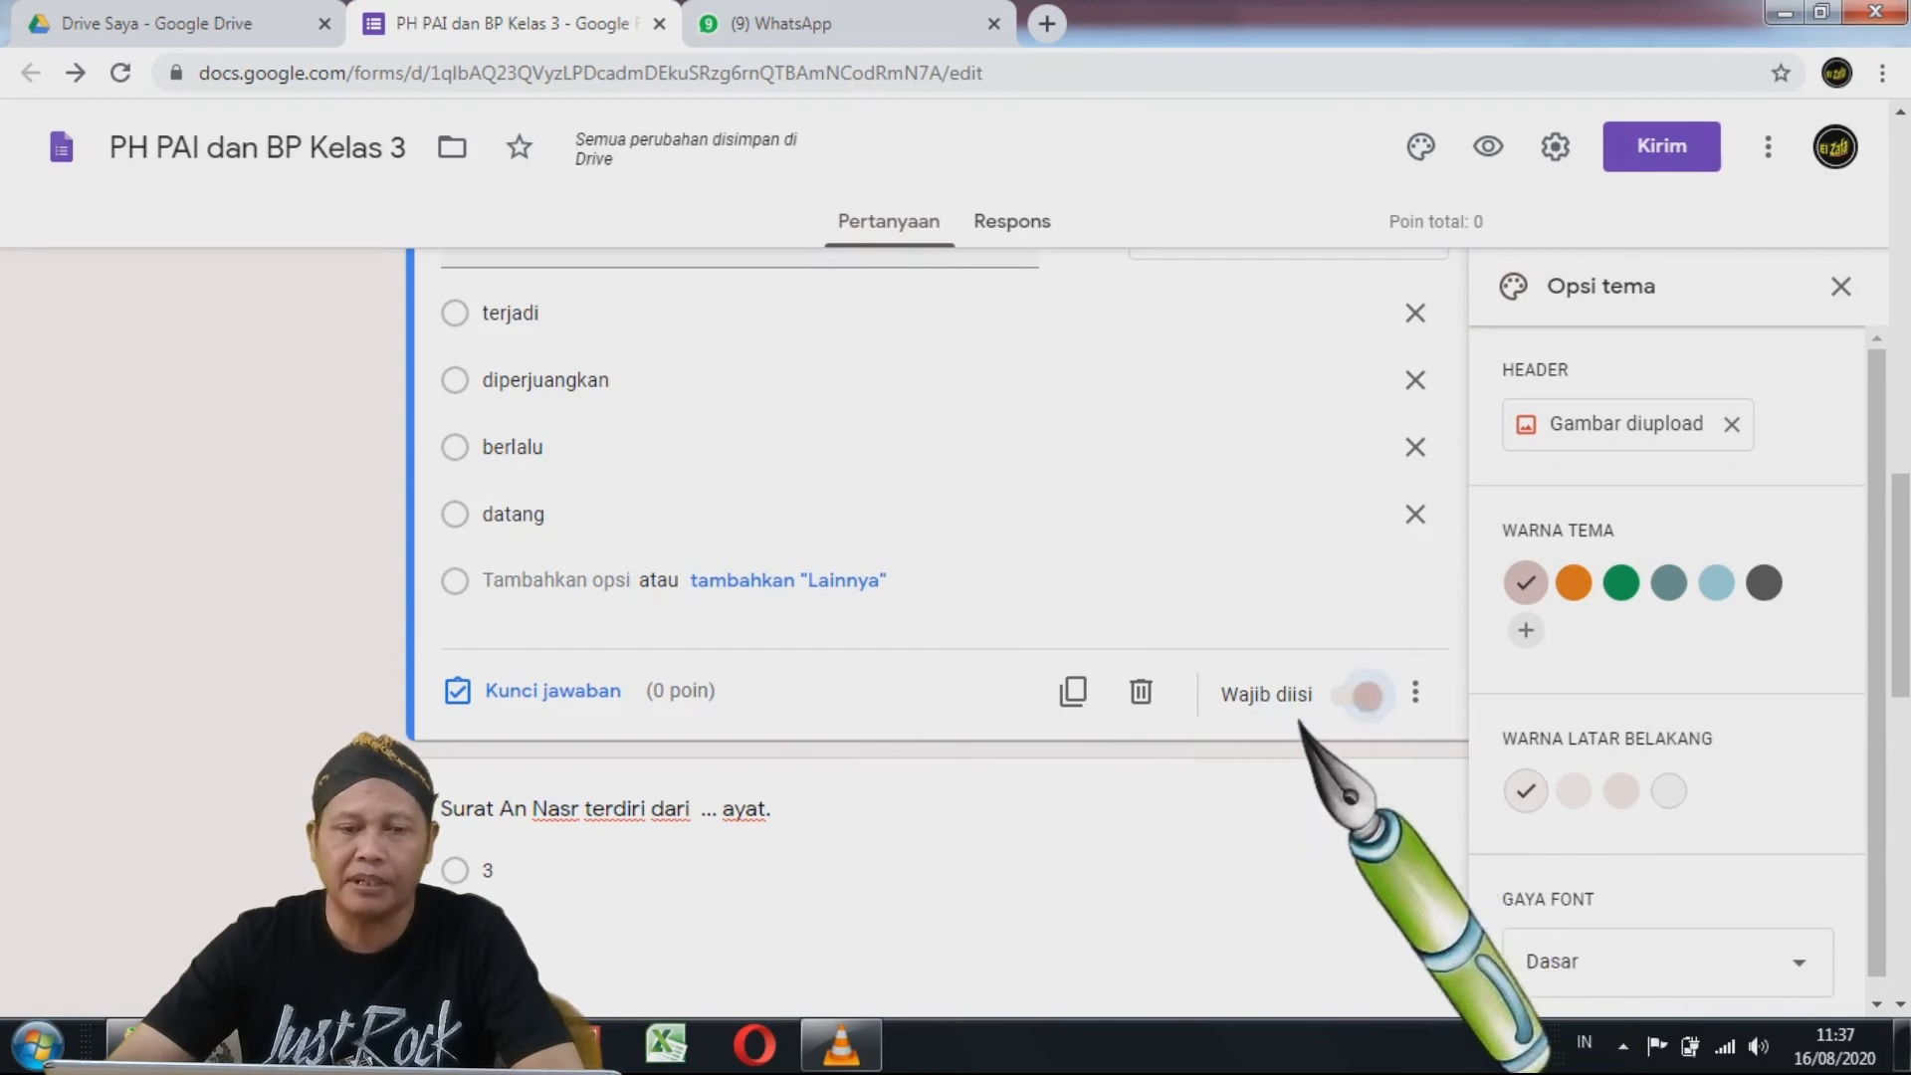
- In the same question's answer key, mark "datang" as the correct answer worth 20 points
{"action": "scroll", "coordinate": [1242, 721], "scroll_direction": "up", "scroll_amount": 3}
{"action": "scroll", "coordinate": [896, 776], "scroll_direction": "down", "scroll_amount": 1}
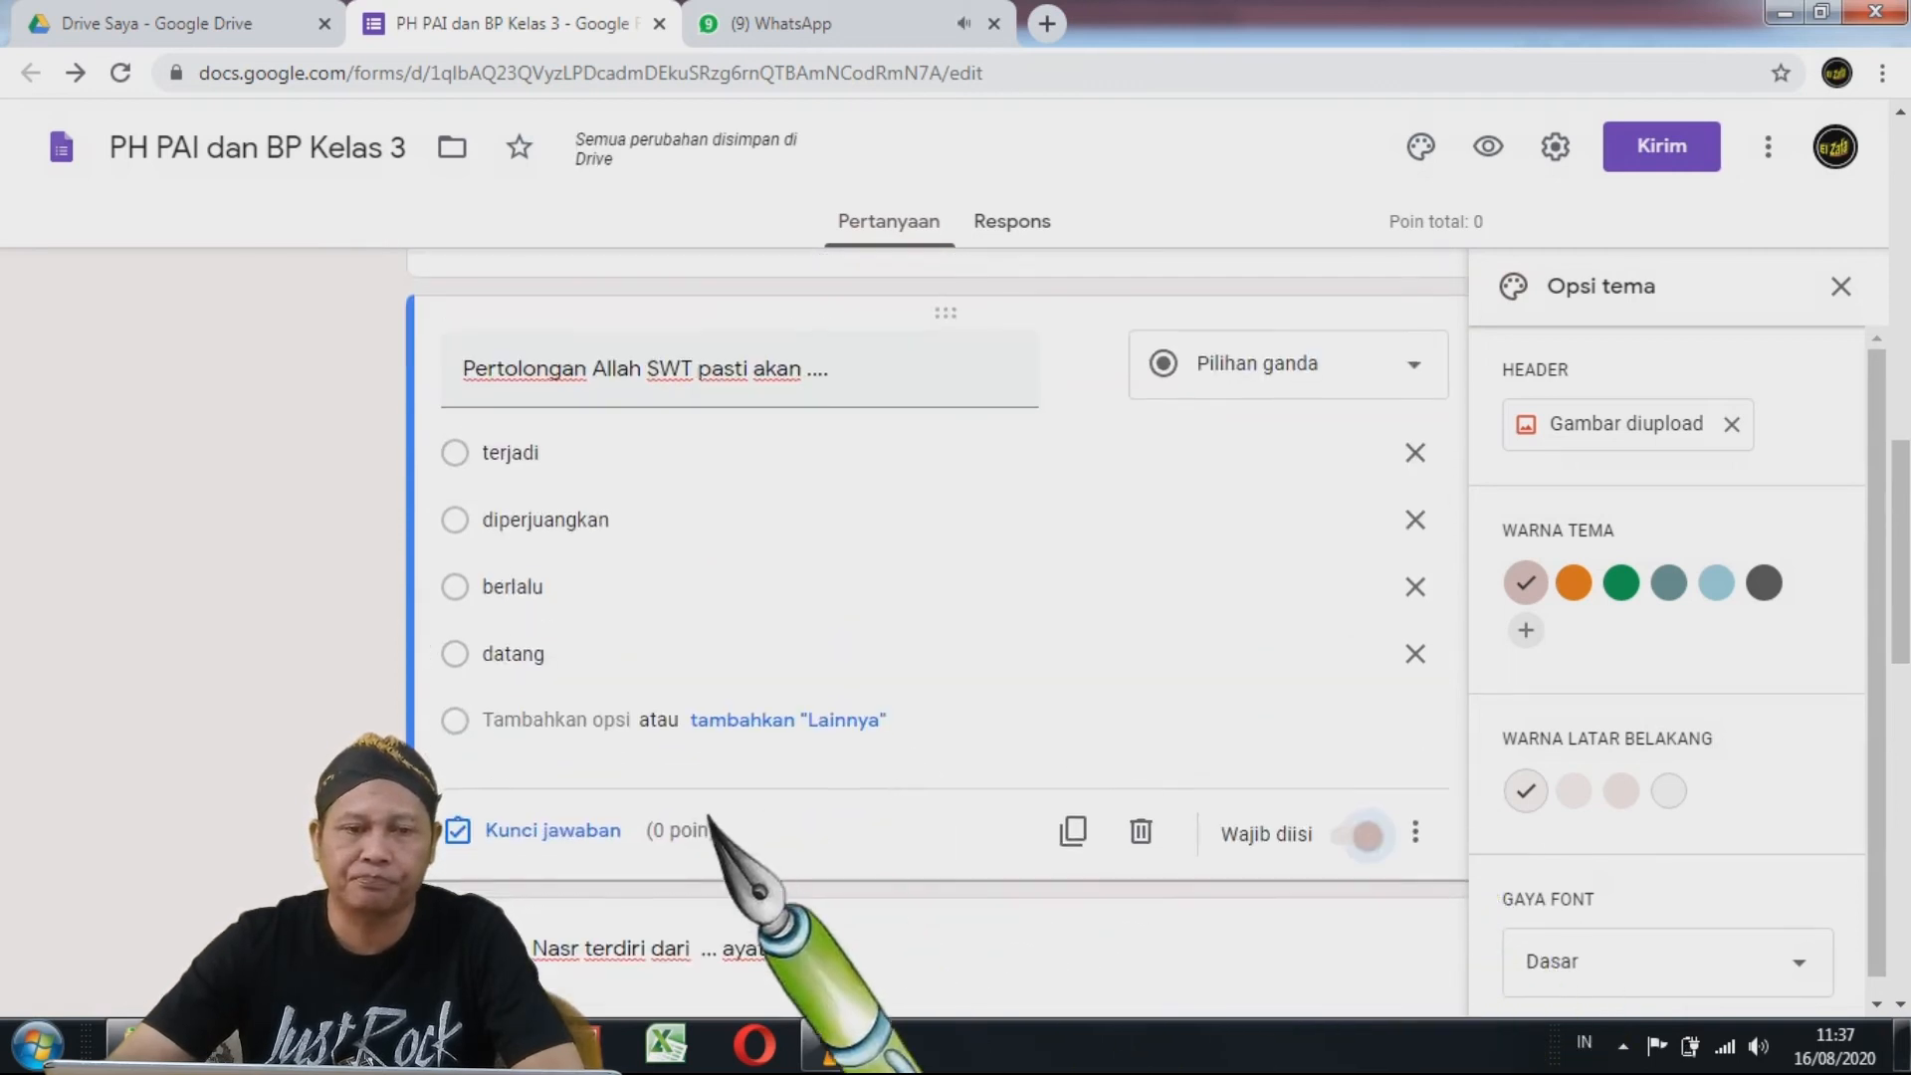
{"action": "left_click", "coordinate": [532, 832]}
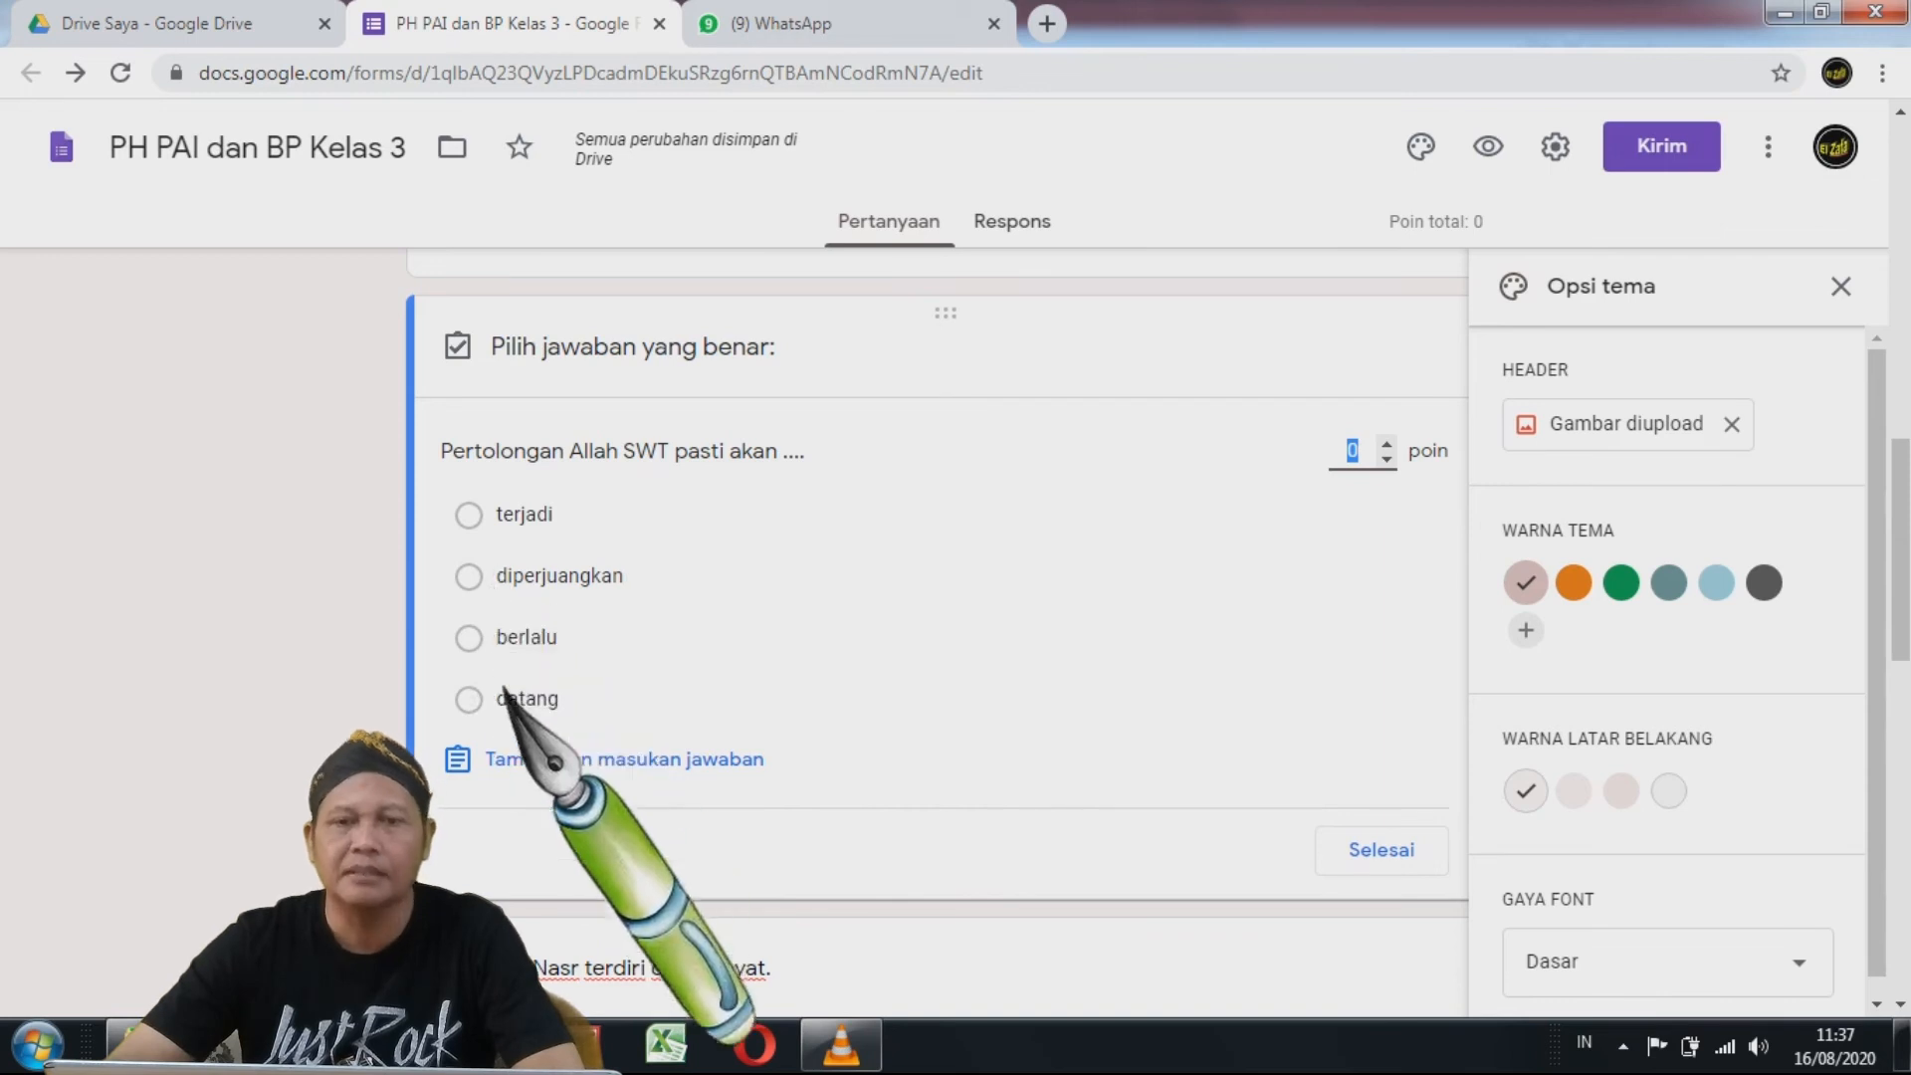
{"action": "left_click", "coordinate": [480, 712]}
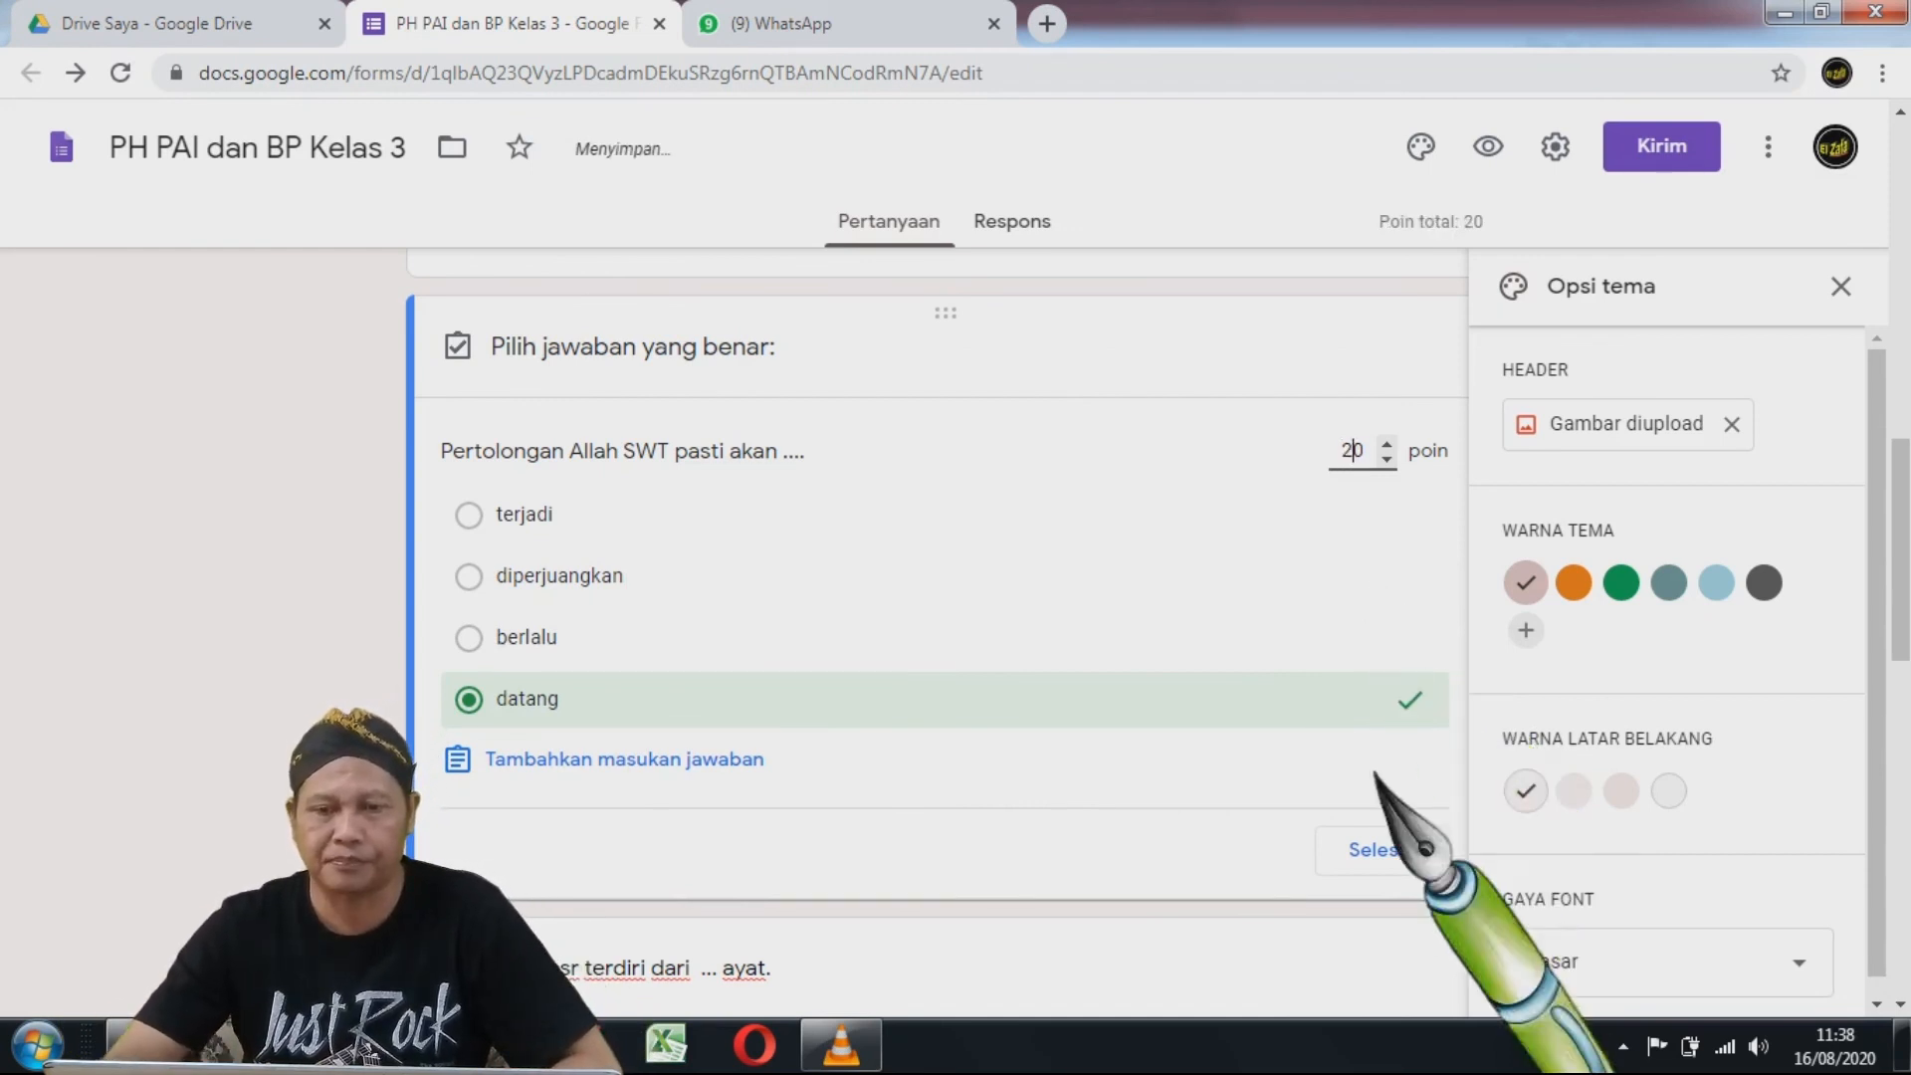
{"action": "left_click", "coordinate": [1389, 850]}
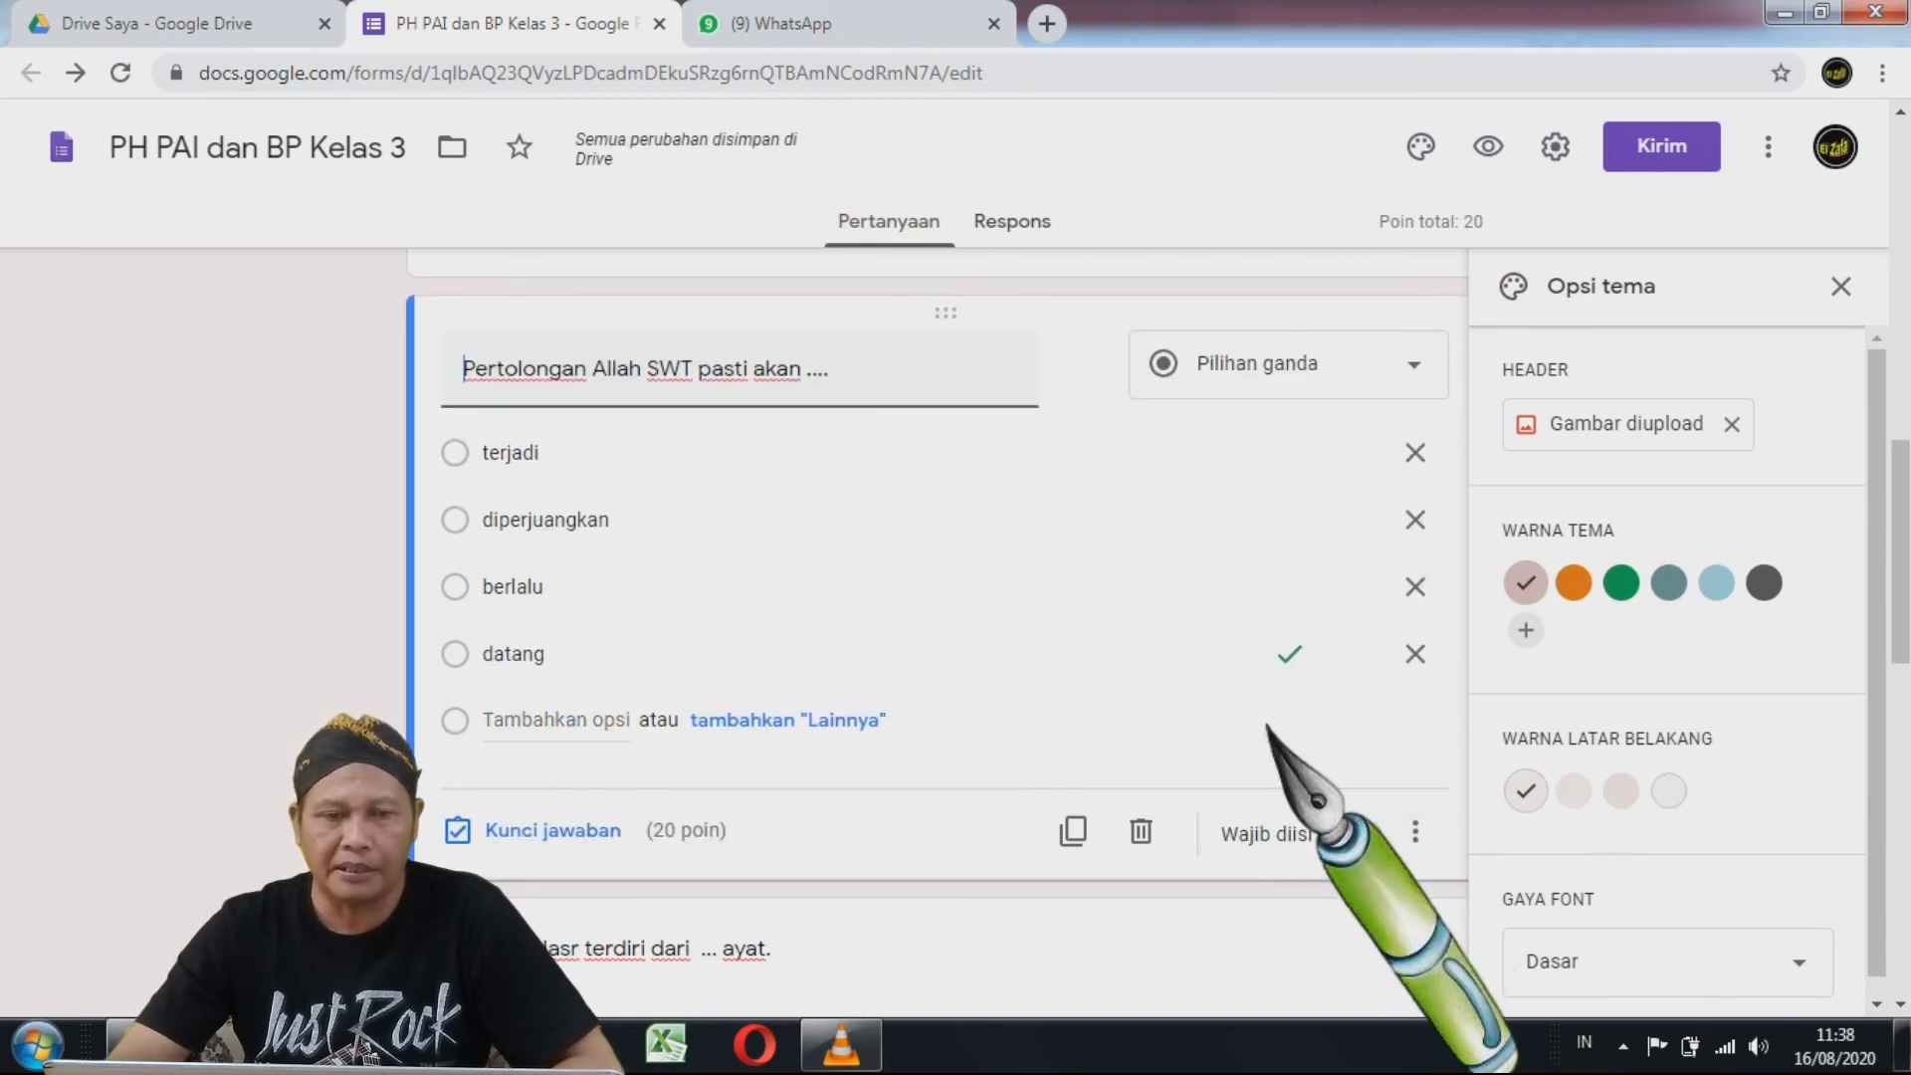
- For "Surat An Nasr terdiri dari ... ayat.", set 3 as the correct answer worth 20 points and make the question required
{"action": "scroll", "coordinate": [1285, 756], "scroll_direction": "down", "scroll_amount": 3}
{"action": "left_click", "coordinate": [1125, 732]}
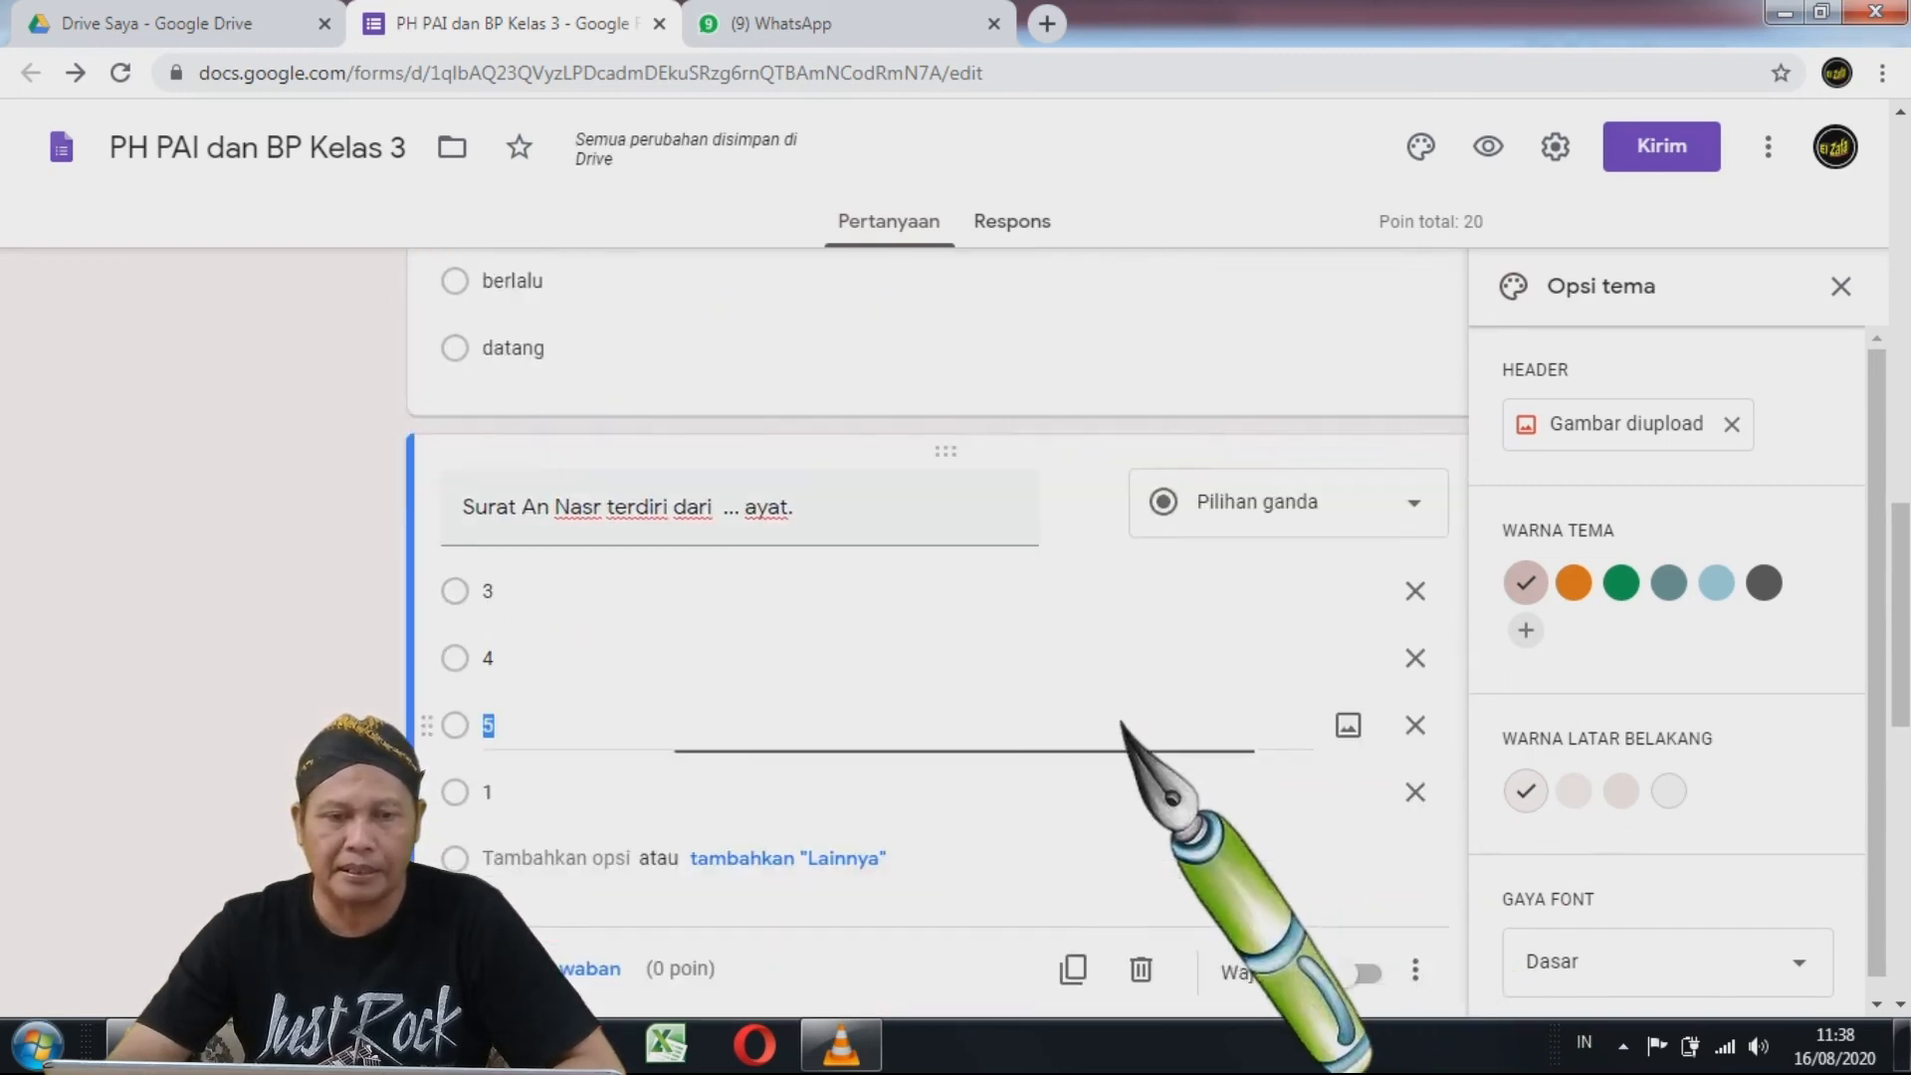
{"action": "scroll", "coordinate": [986, 752], "scroll_direction": "down", "scroll_amount": 3}
{"action": "left_click", "coordinate": [538, 689]}
{"action": "scroll", "coordinate": [753, 645], "scroll_direction": "up", "scroll_amount": 3}
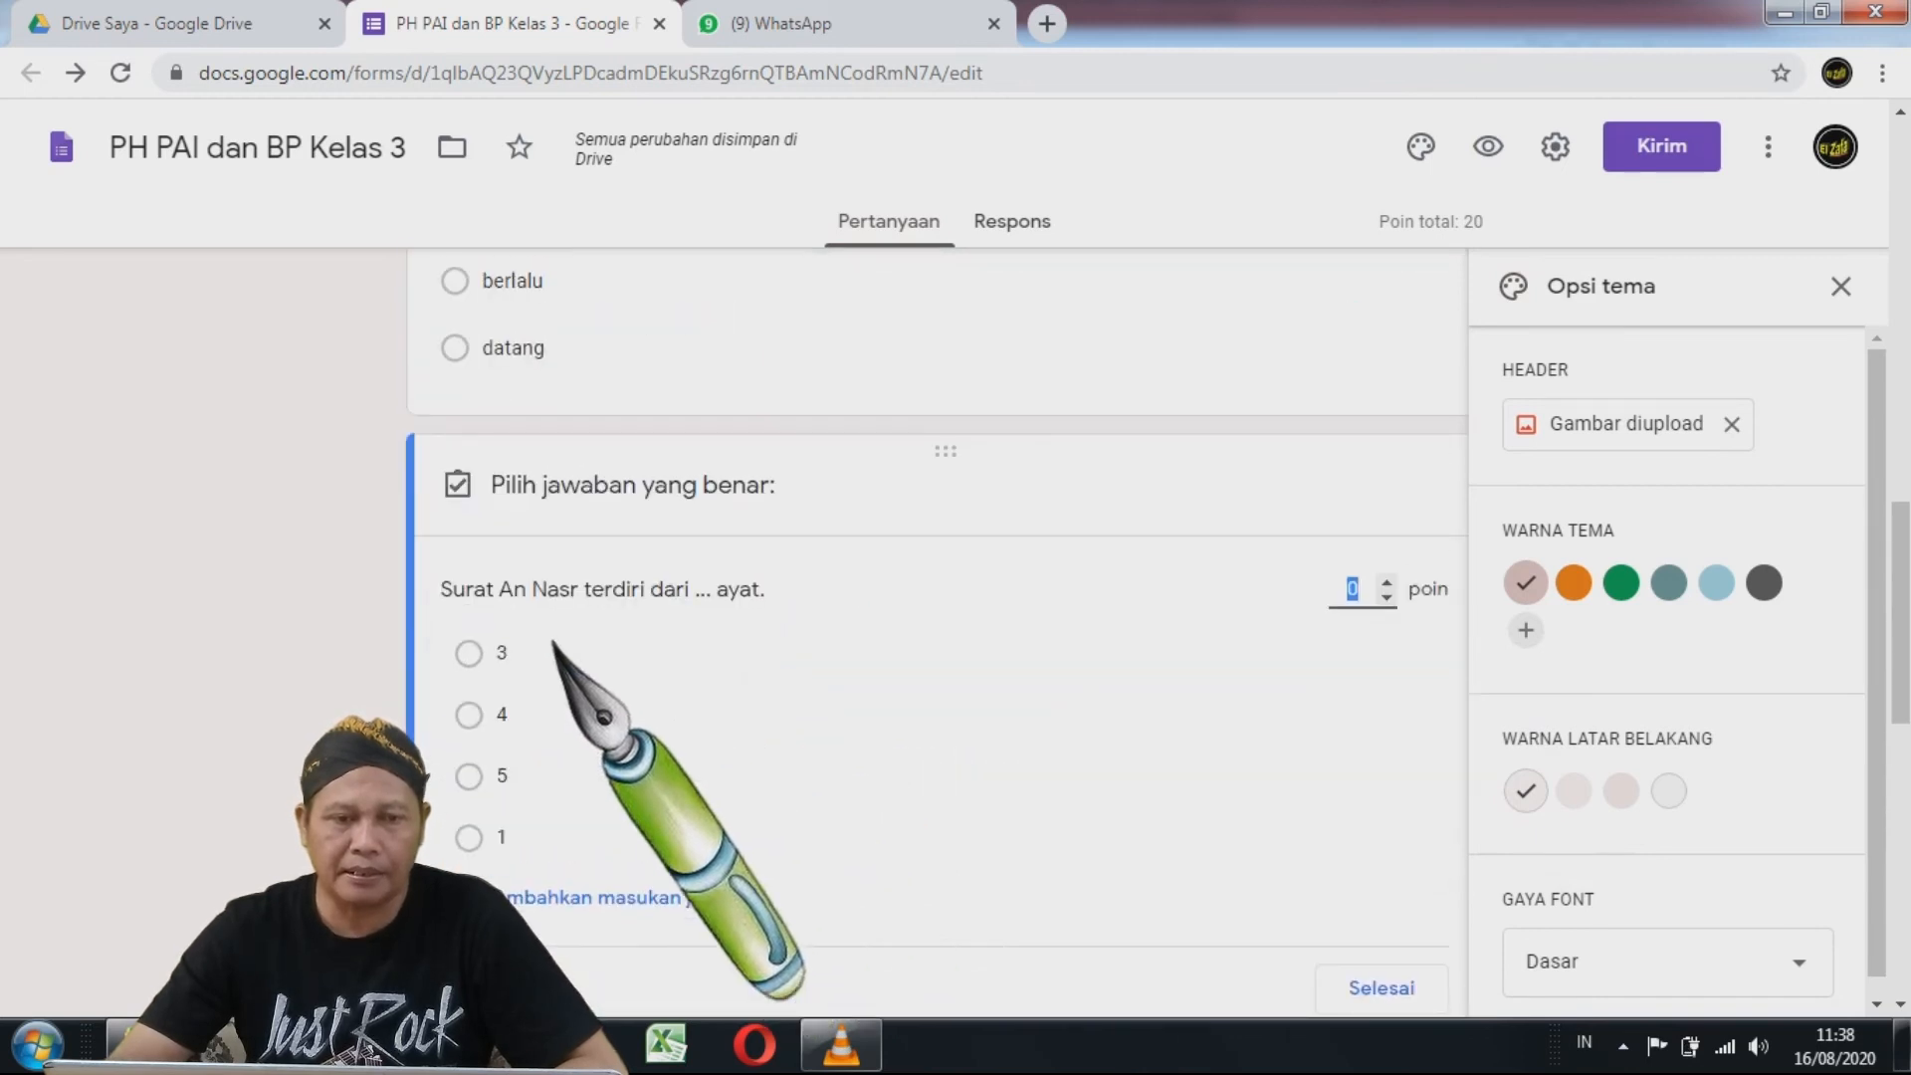
{"action": "left_click", "coordinate": [470, 653]}
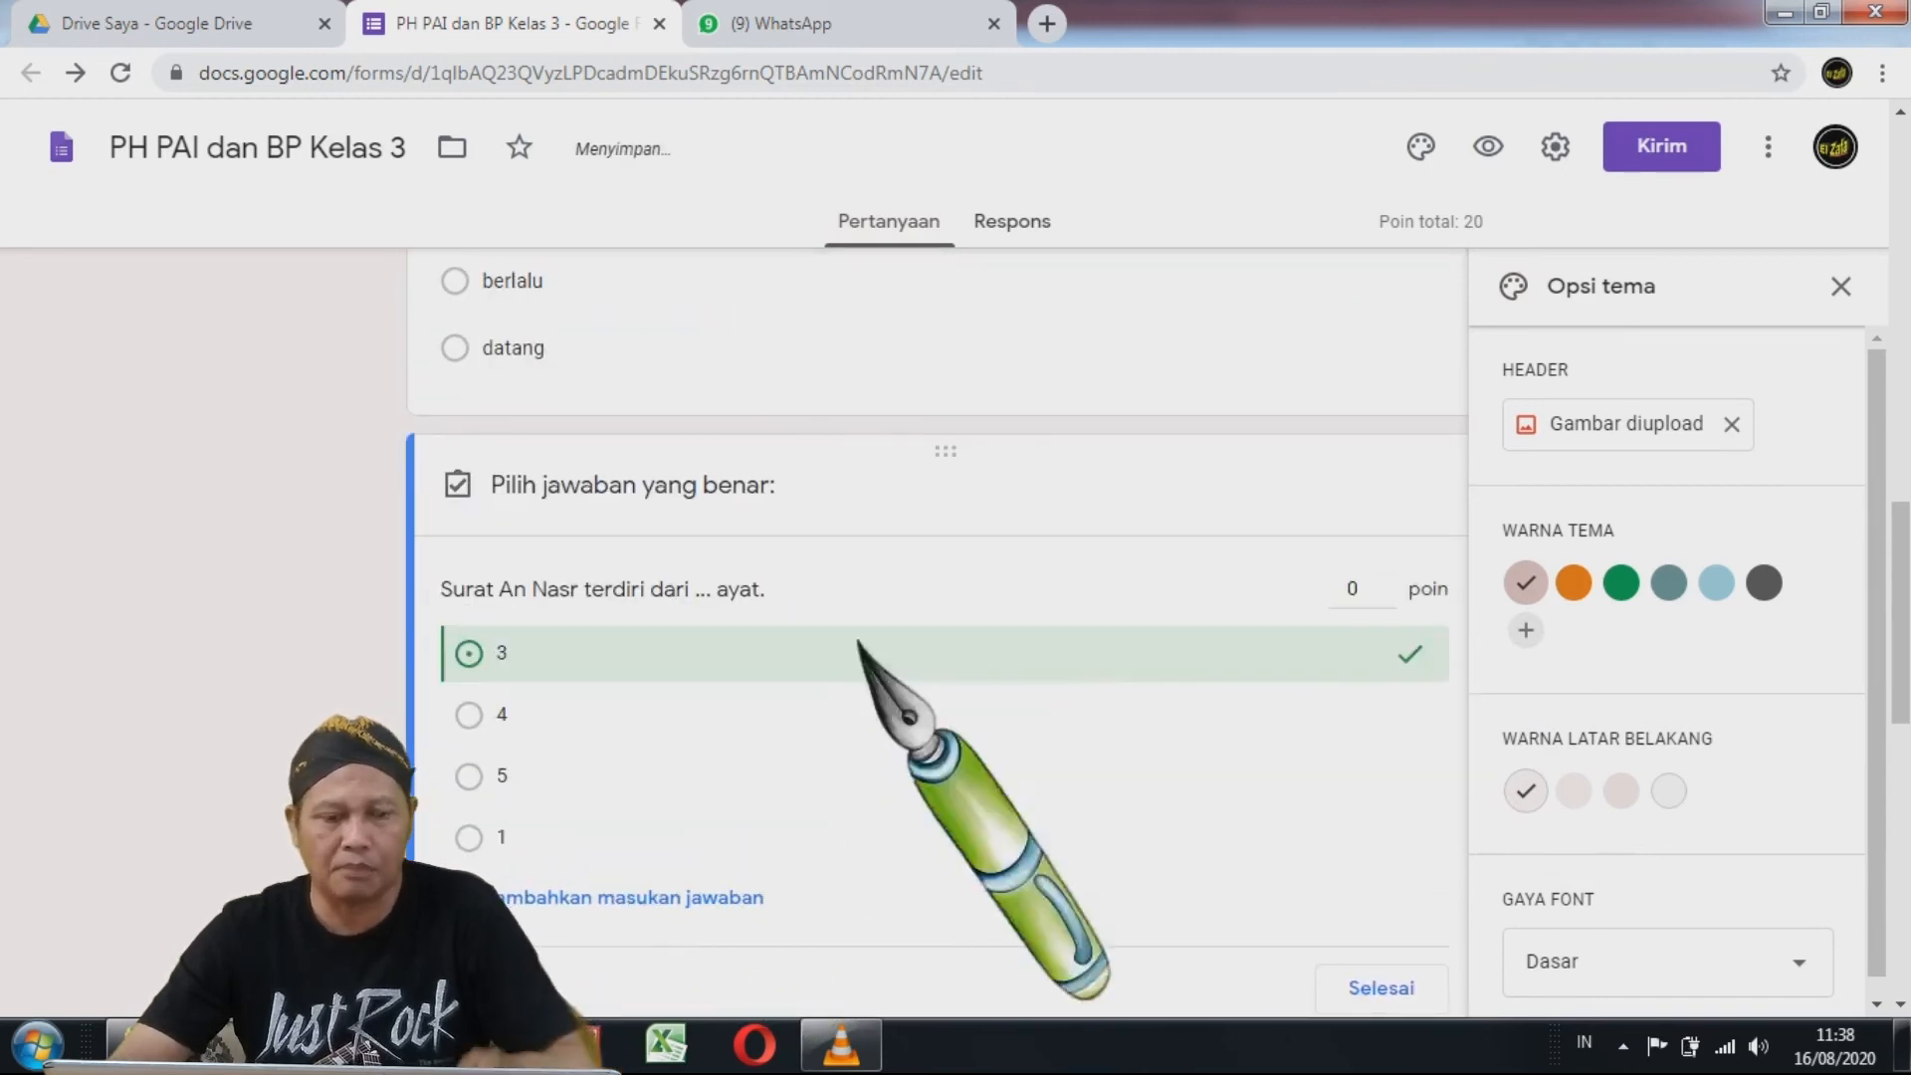
{"action": "left_click", "coordinate": [1352, 589]}
{"action": "type", "text": "20"}
{"action": "left_click", "coordinate": [1380, 987]}
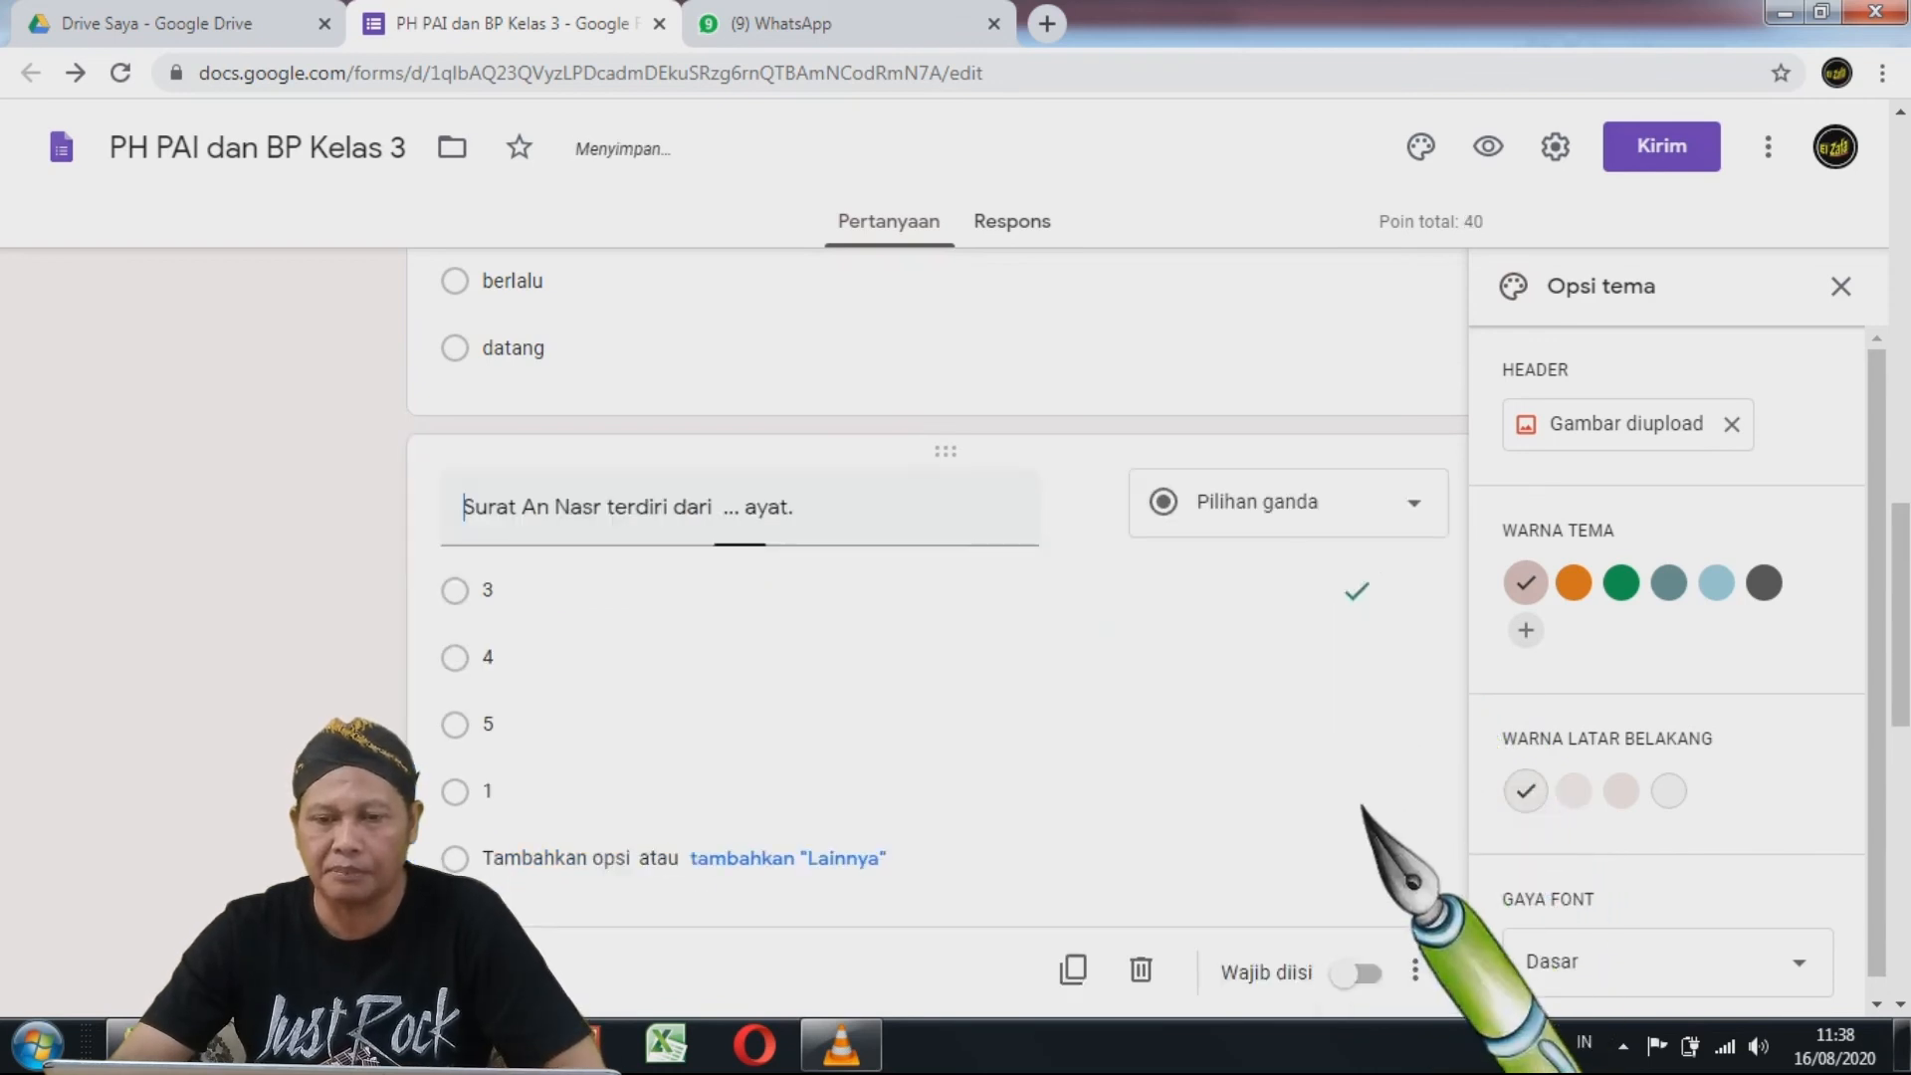
{"action": "scroll", "coordinate": [1360, 805], "scroll_direction": "down", "scroll_amount": 1}
{"action": "left_click", "coordinate": [1372, 827]}
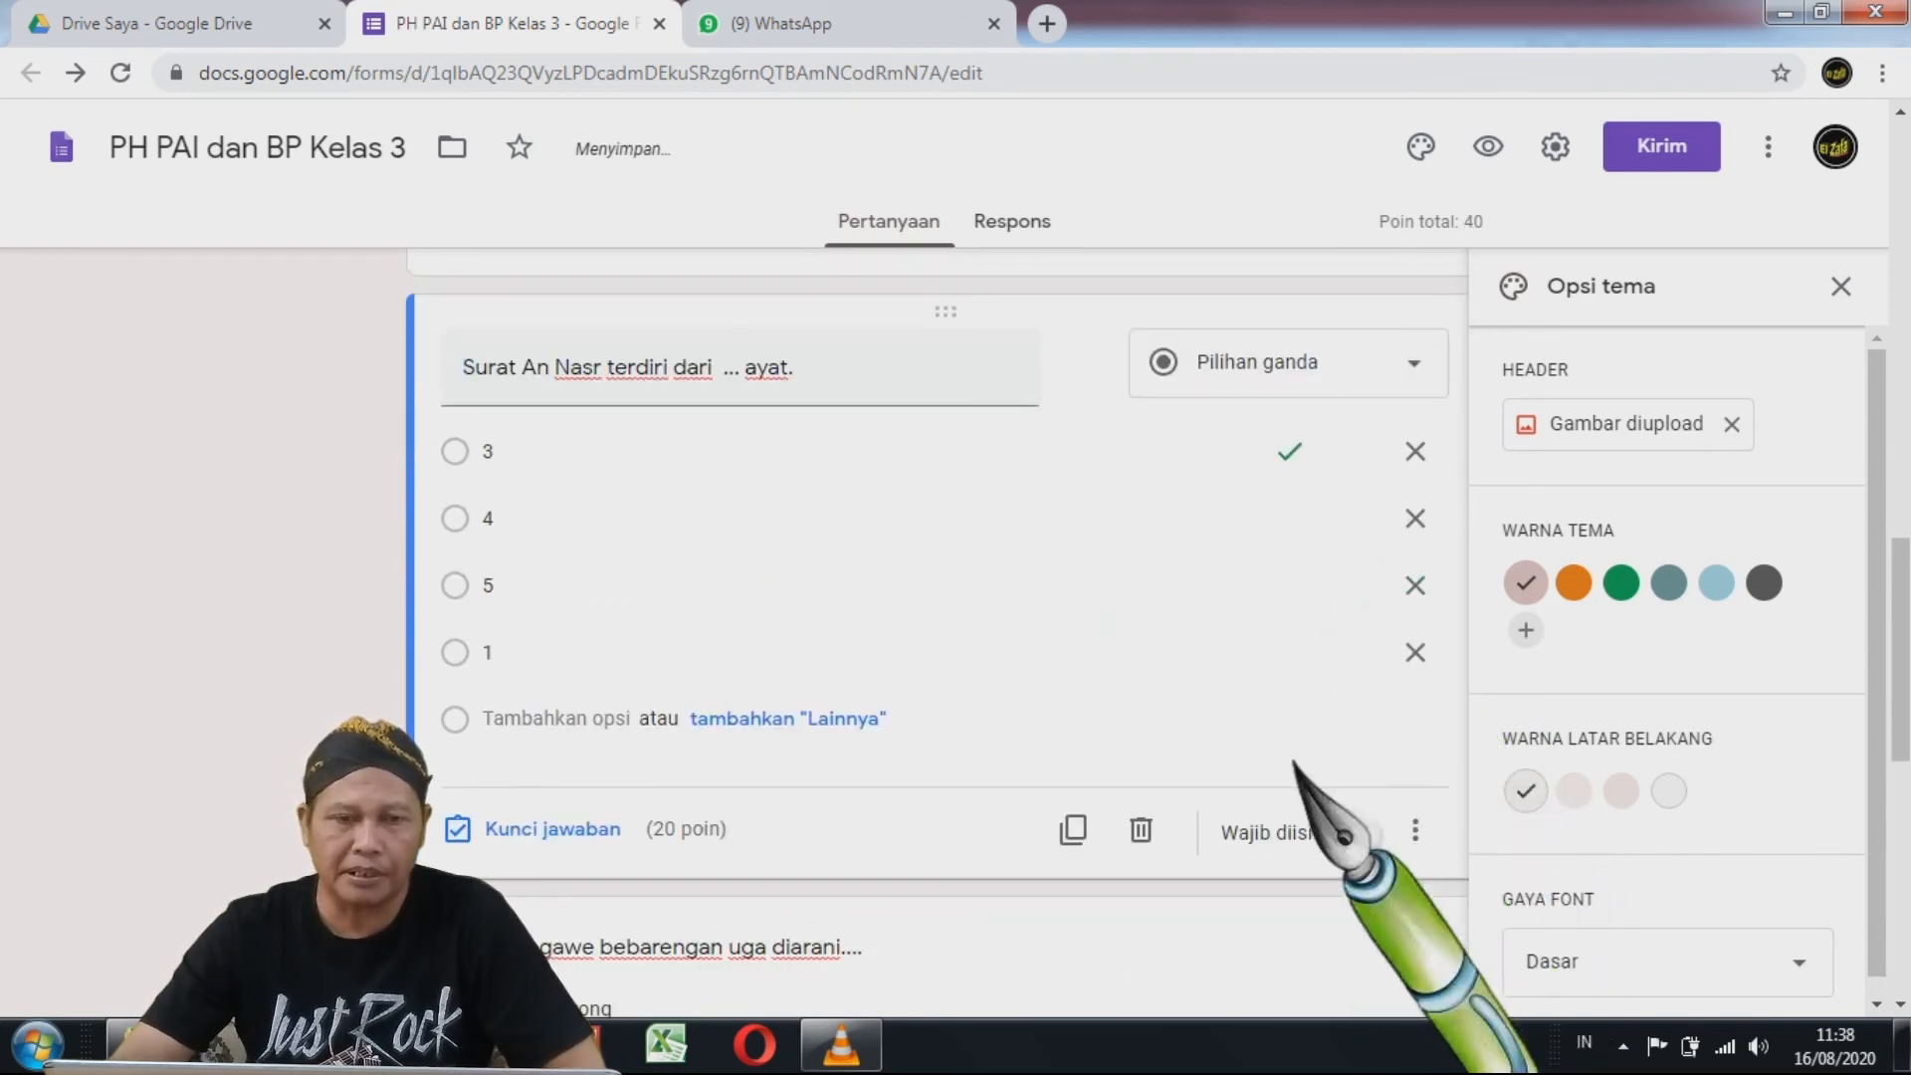
- For "Nyambut gawe bebarengan uga diarani....", set "gotong royong" as the correct answer worth 20 points and make the question required
{"action": "scroll", "coordinate": [1195, 703], "scroll_direction": "down", "scroll_amount": 1}
{"action": "scroll", "coordinate": [1145, 697], "scroll_direction": "down", "scroll_amount": 3}
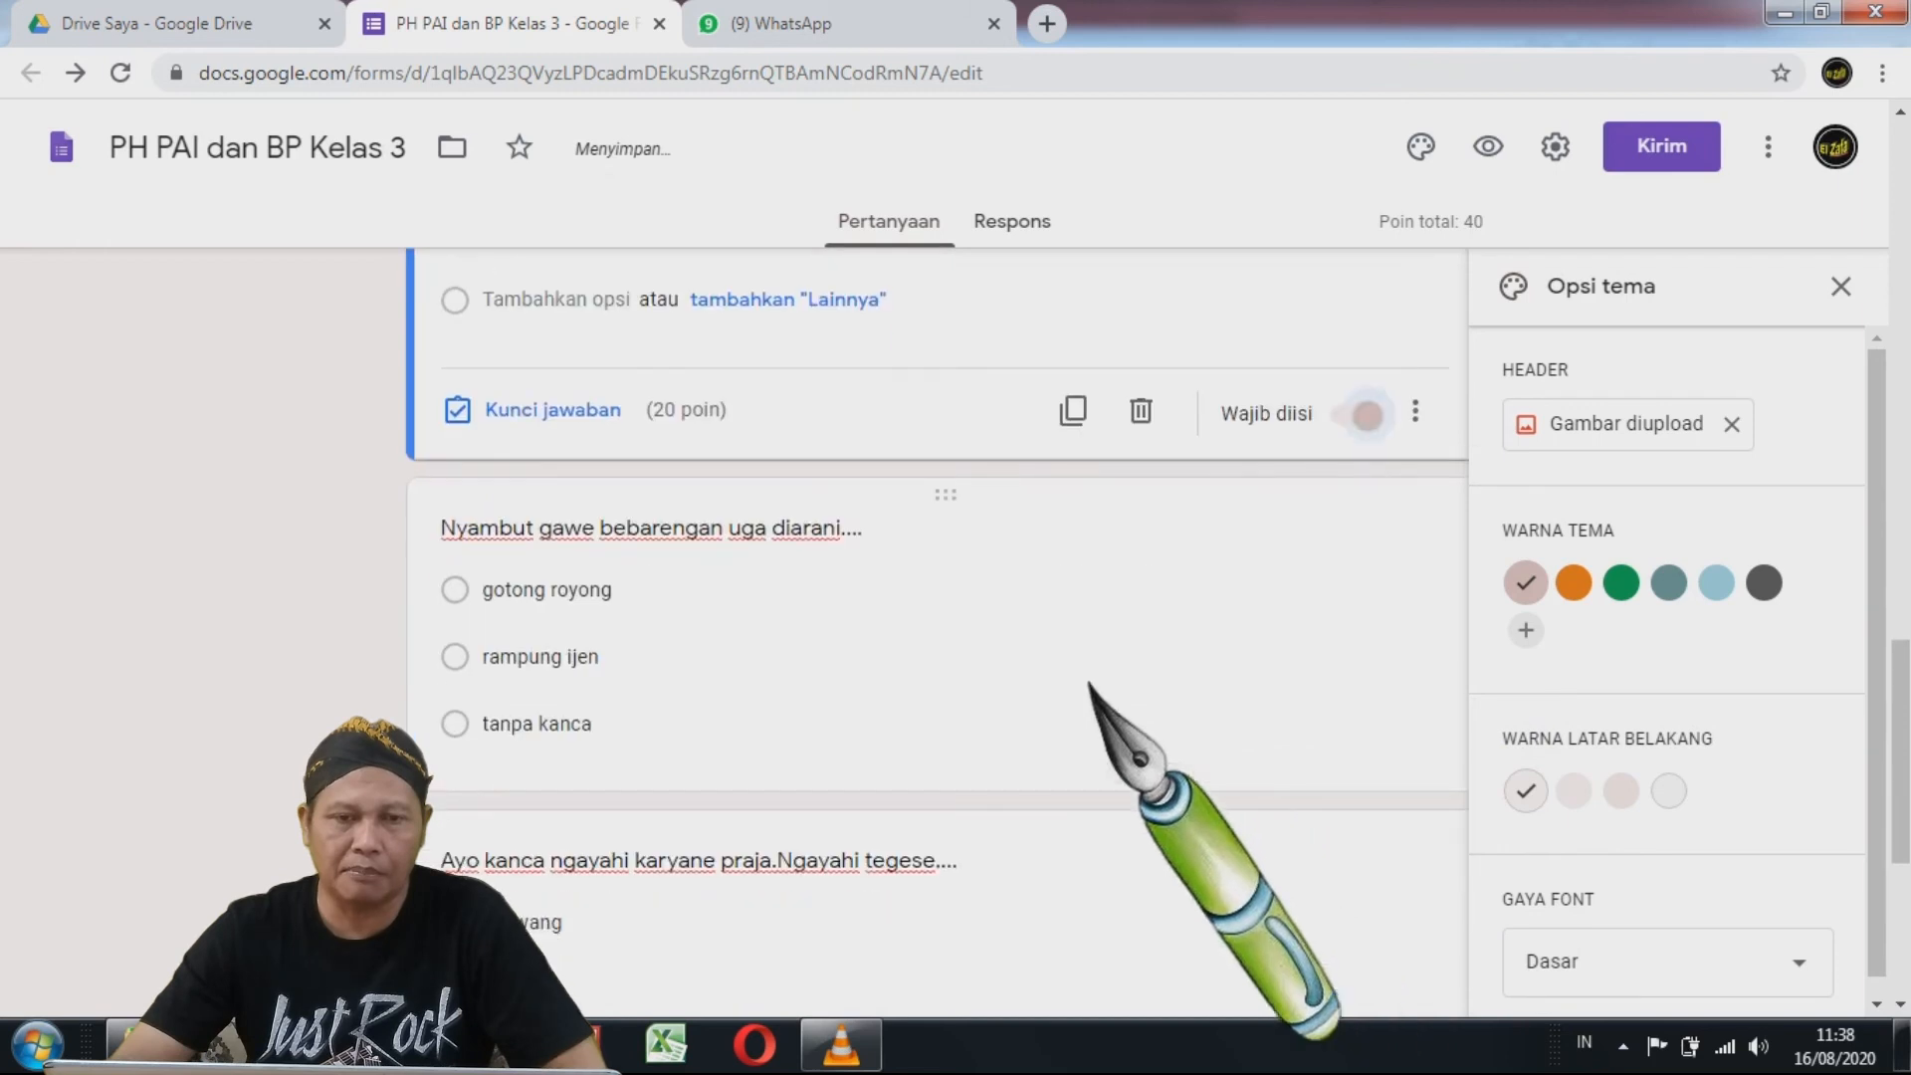
{"action": "left_click", "coordinate": [752, 652]}
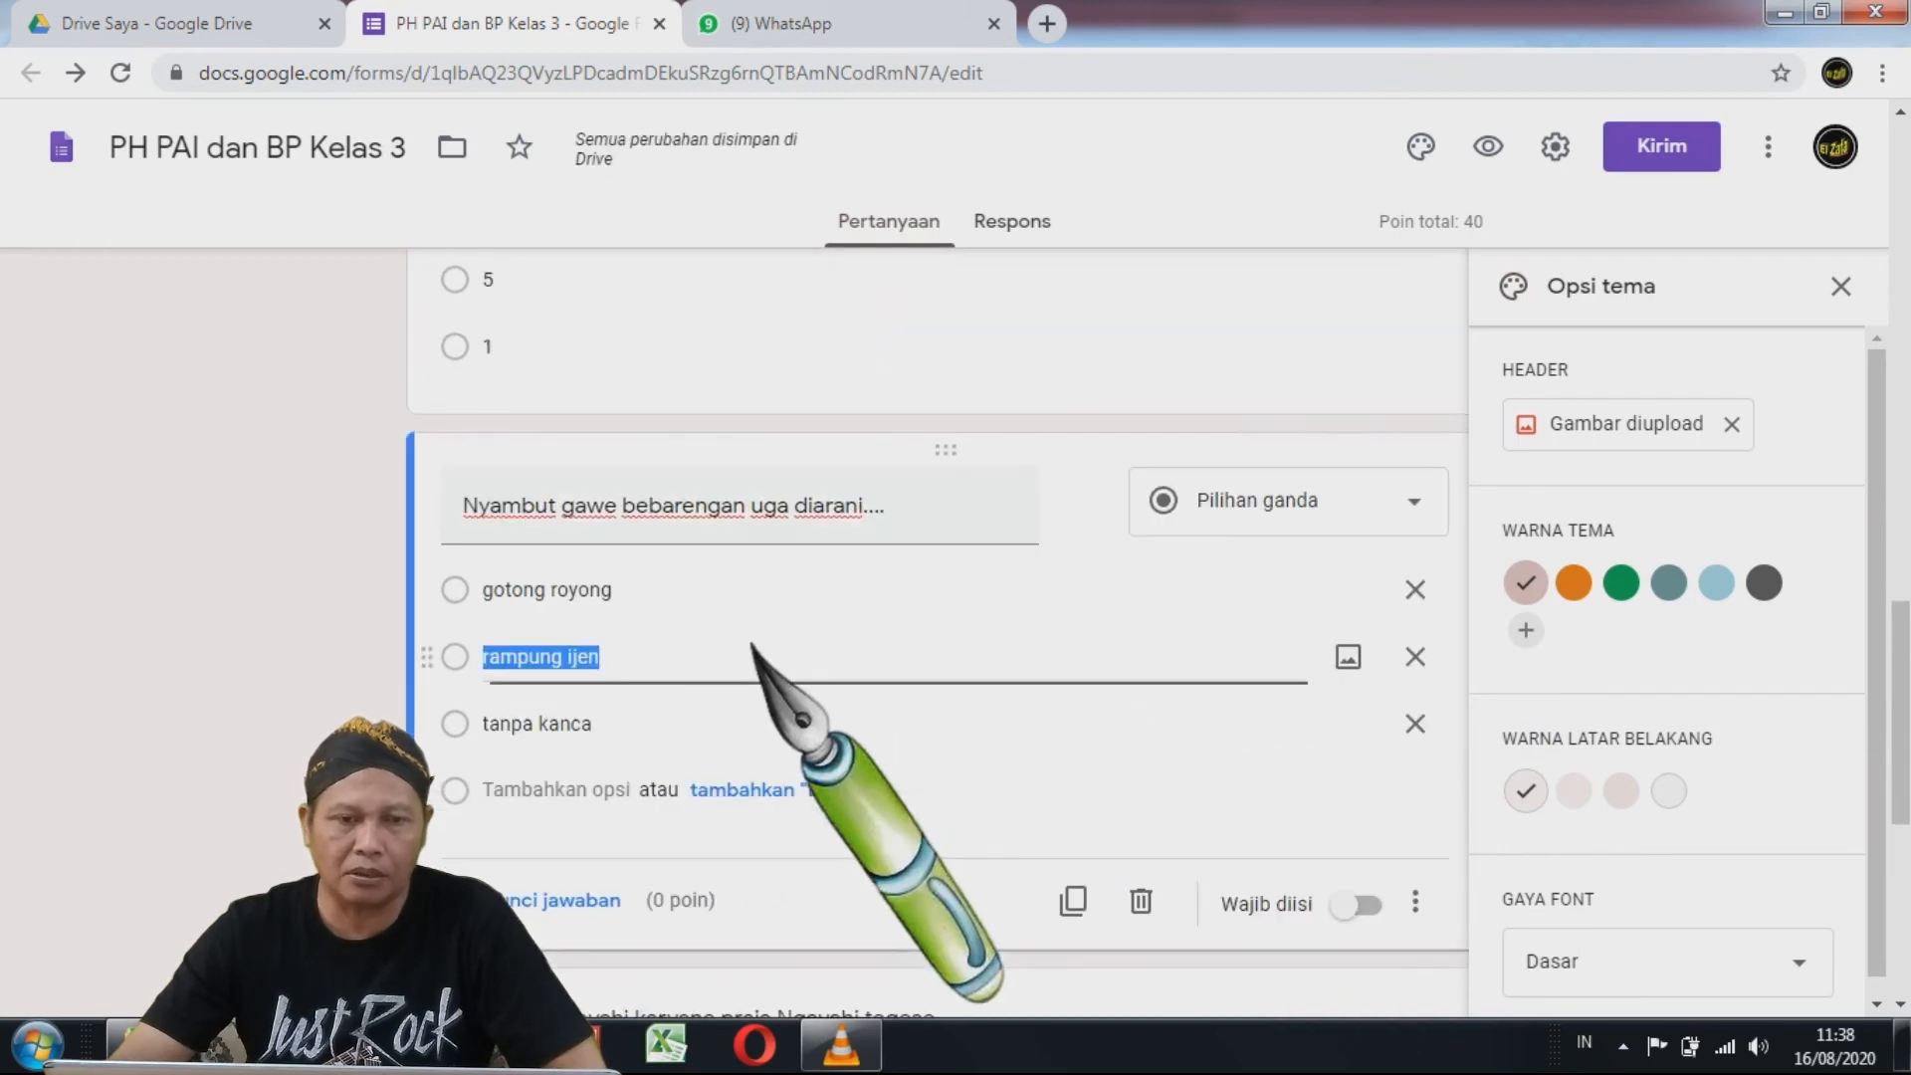
{"action": "left_click", "coordinate": [460, 589]}
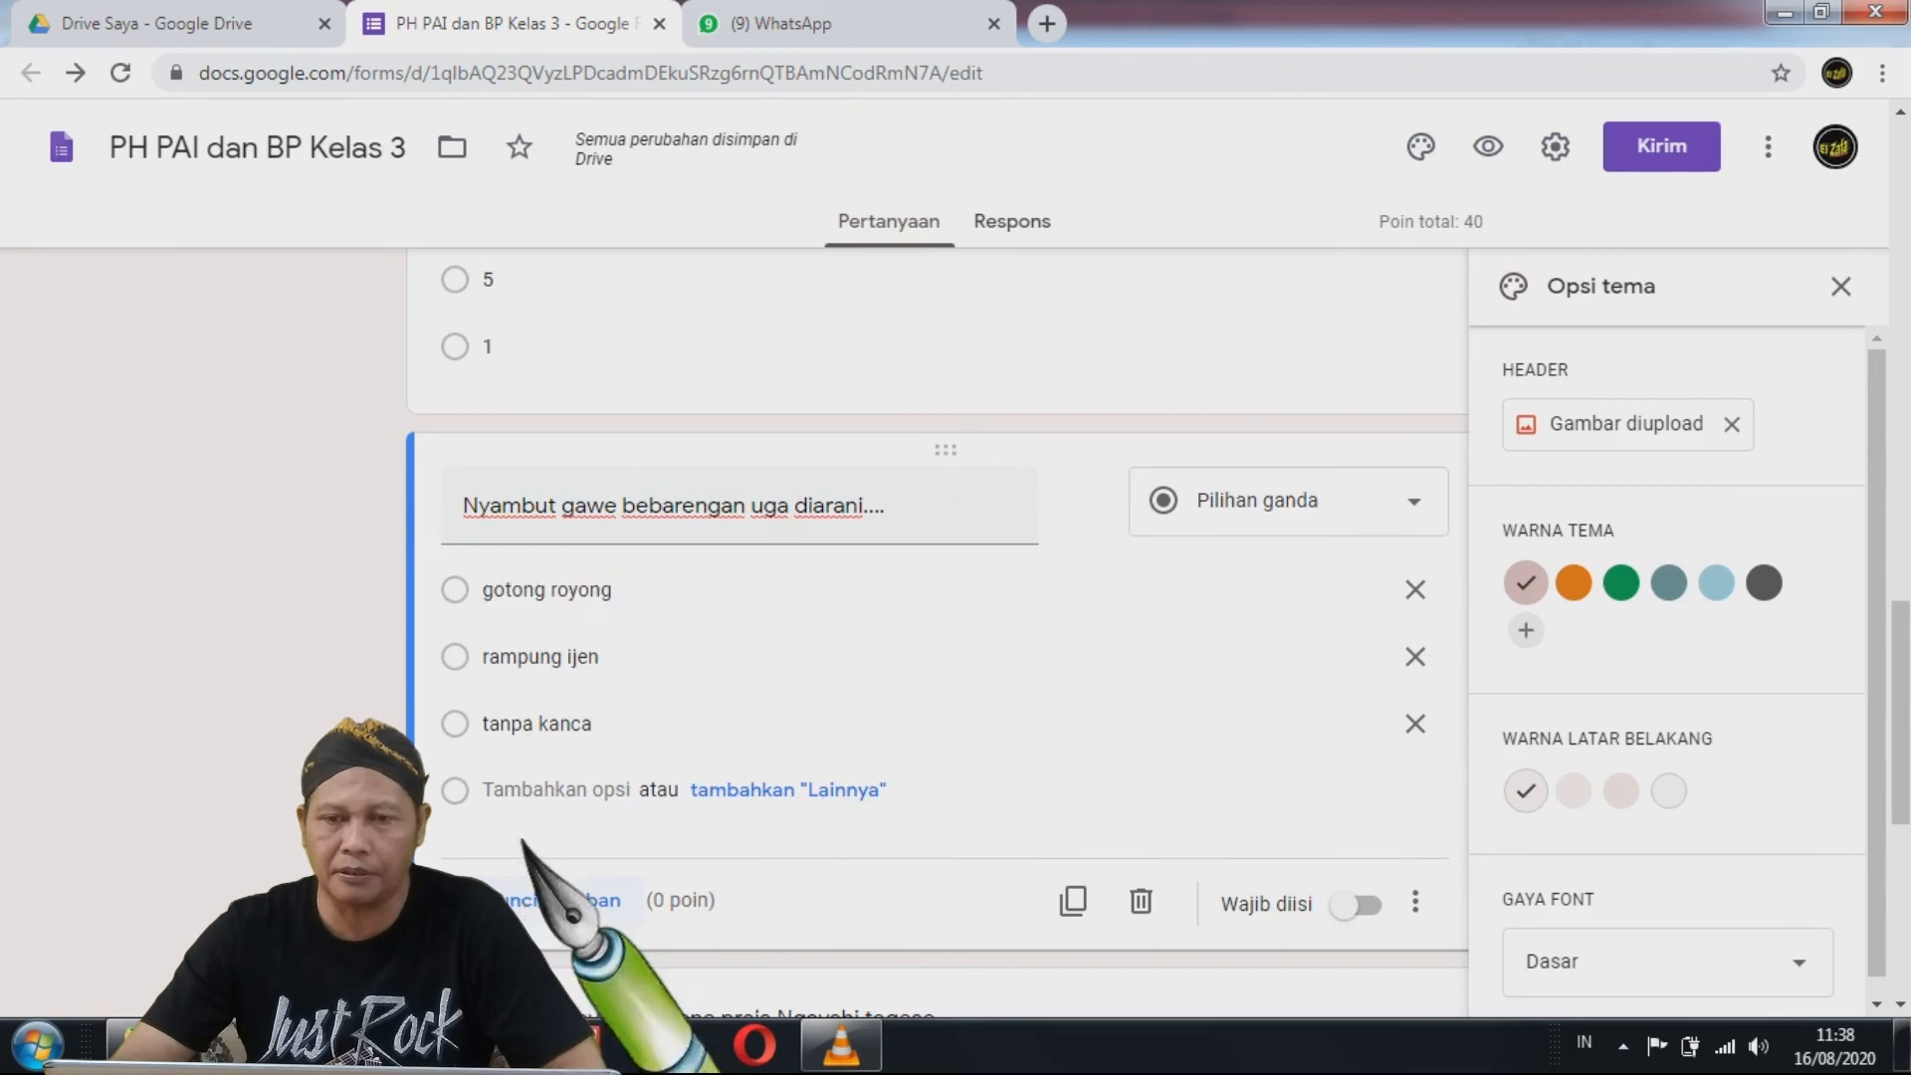
{"action": "left_click", "coordinate": [545, 900]}
{"action": "left_click", "coordinate": [498, 649]}
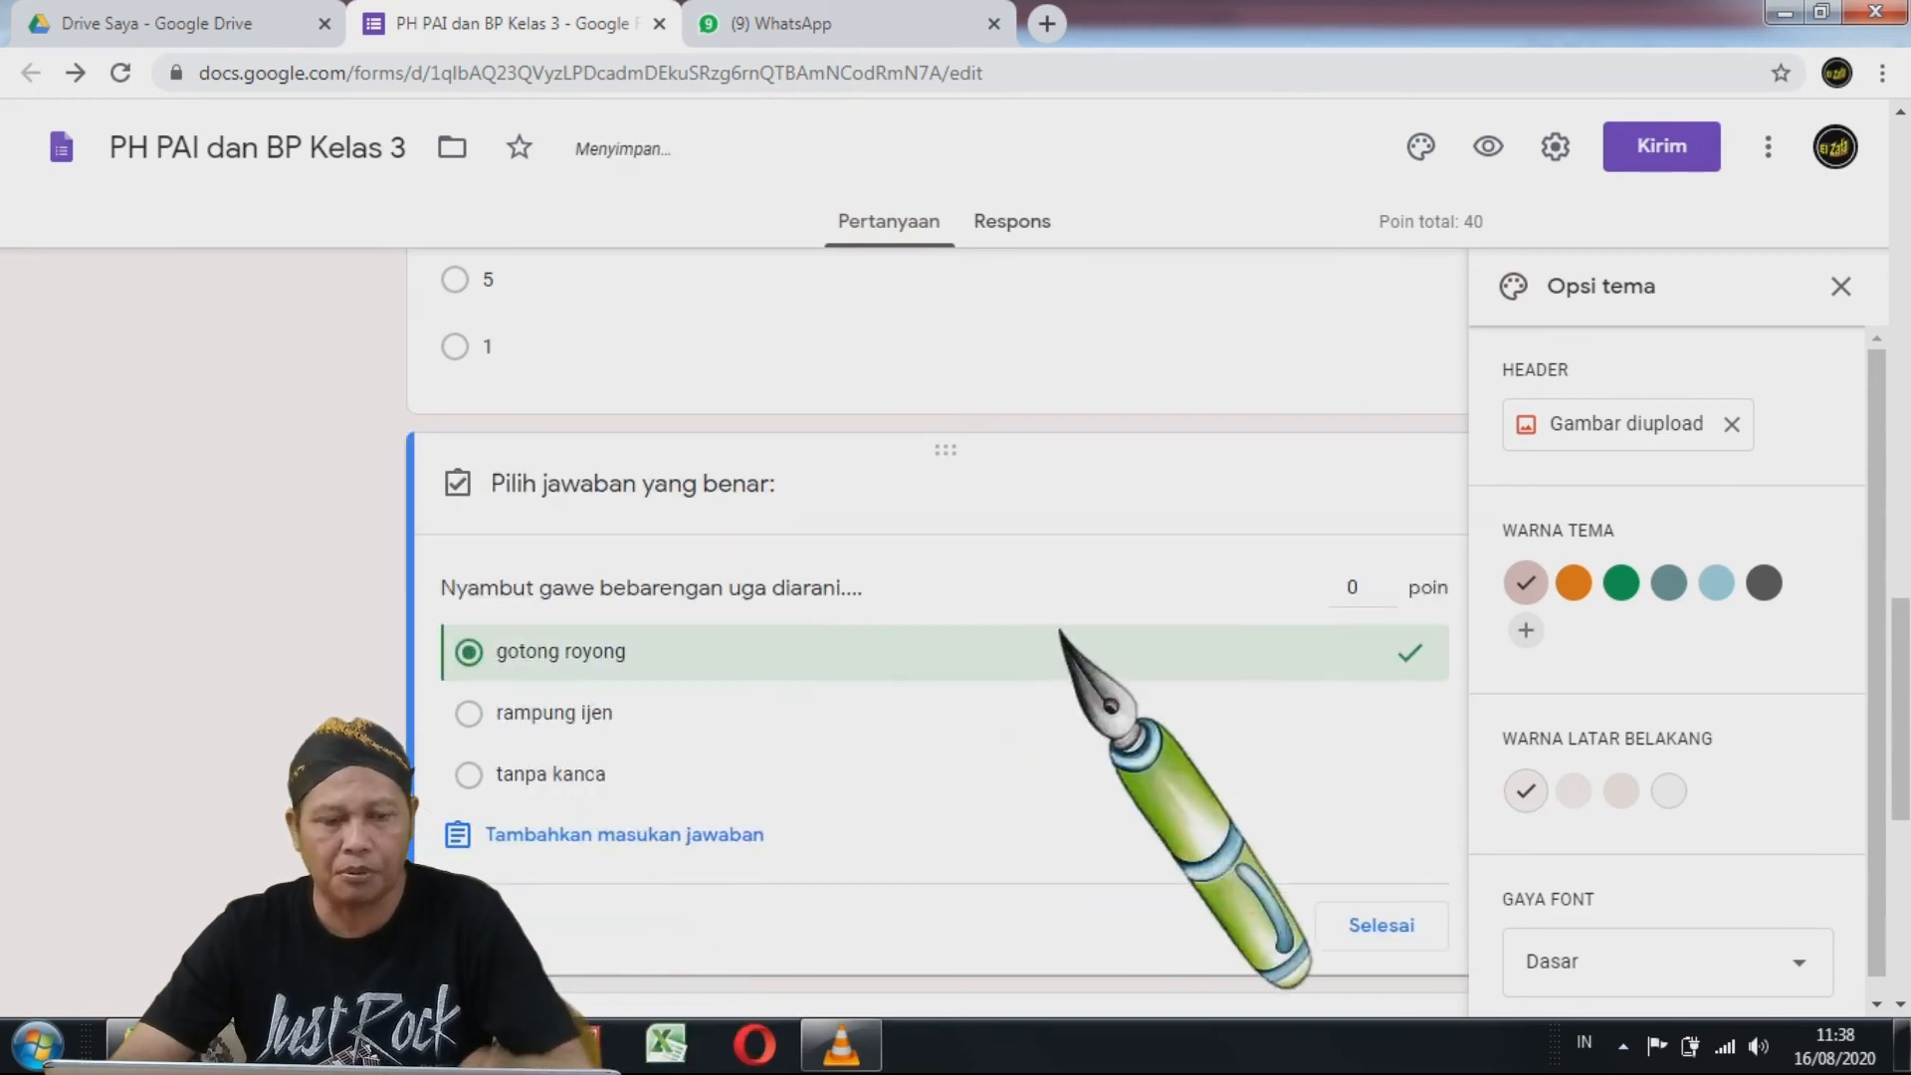
{"action": "left_click", "coordinate": [1336, 597]}
{"action": "type", "text": "20"}
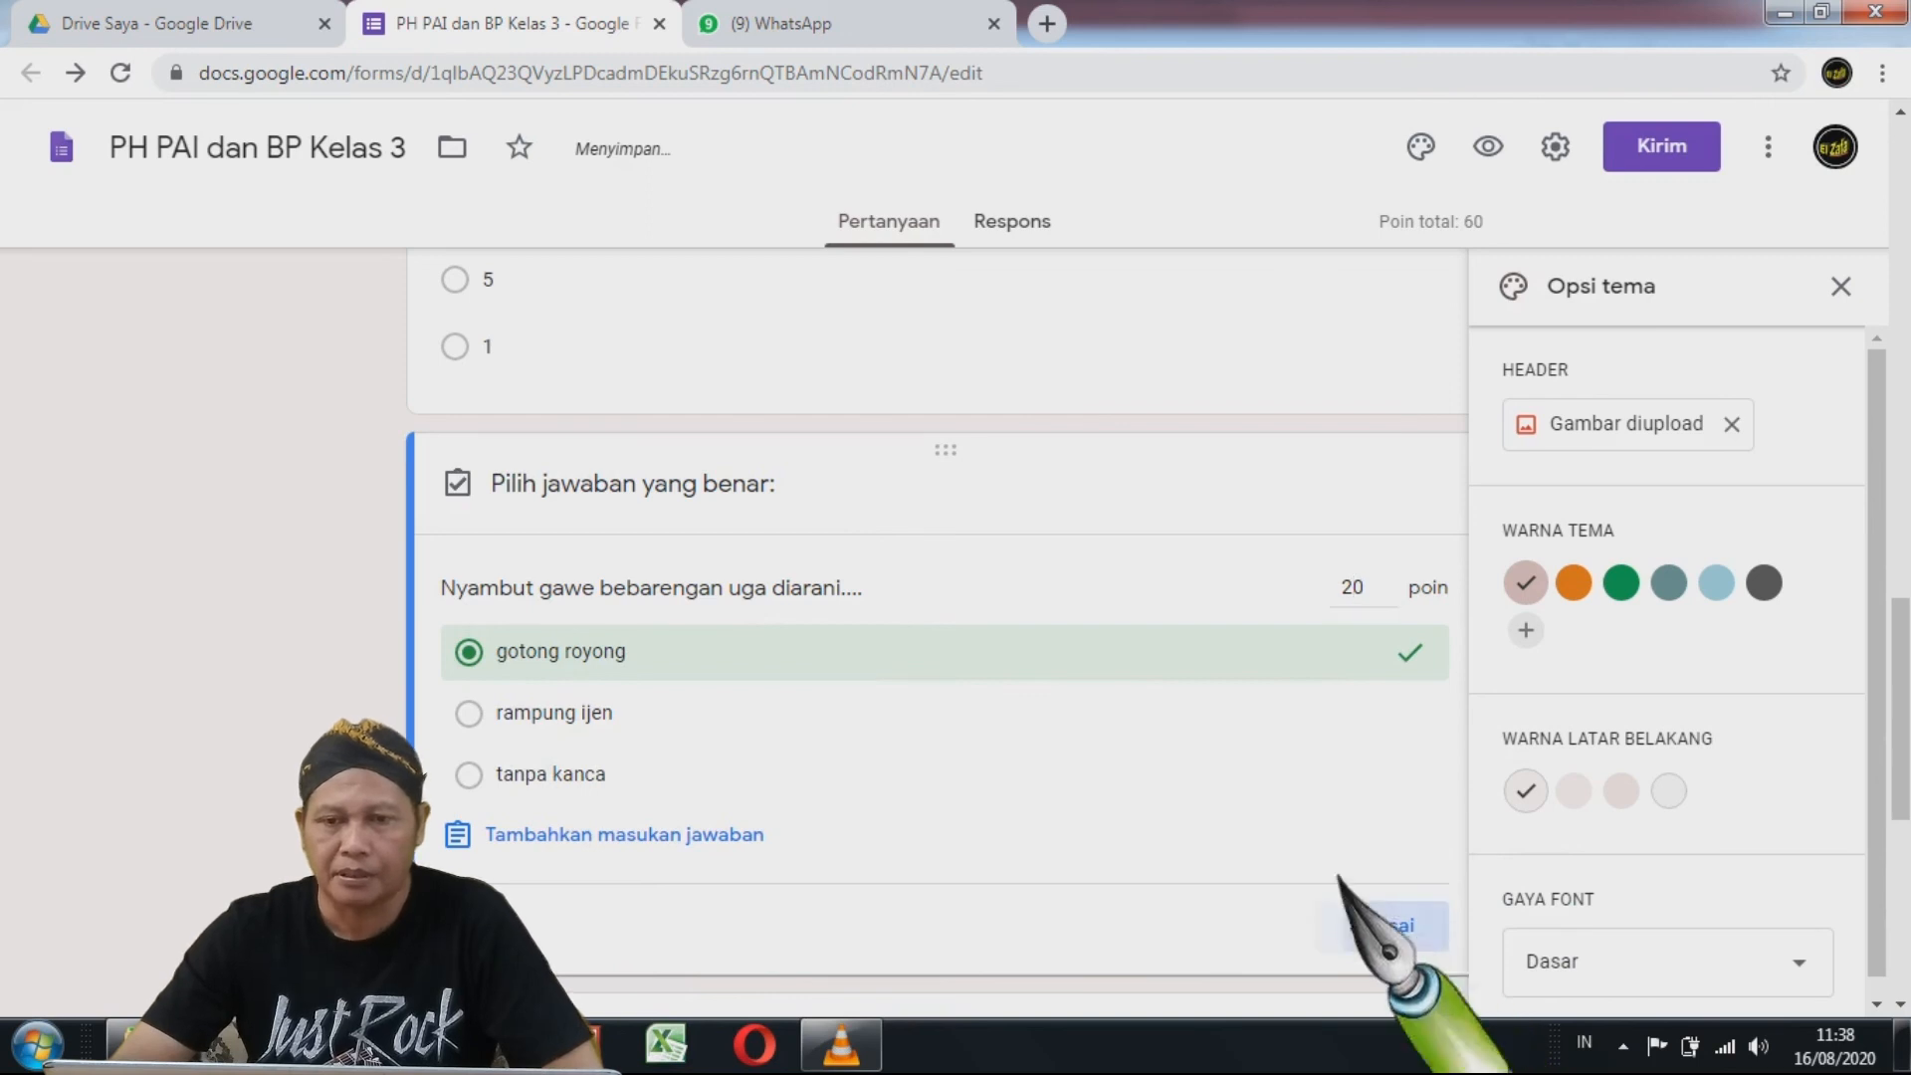
{"action": "left_click", "coordinate": [1359, 914]}
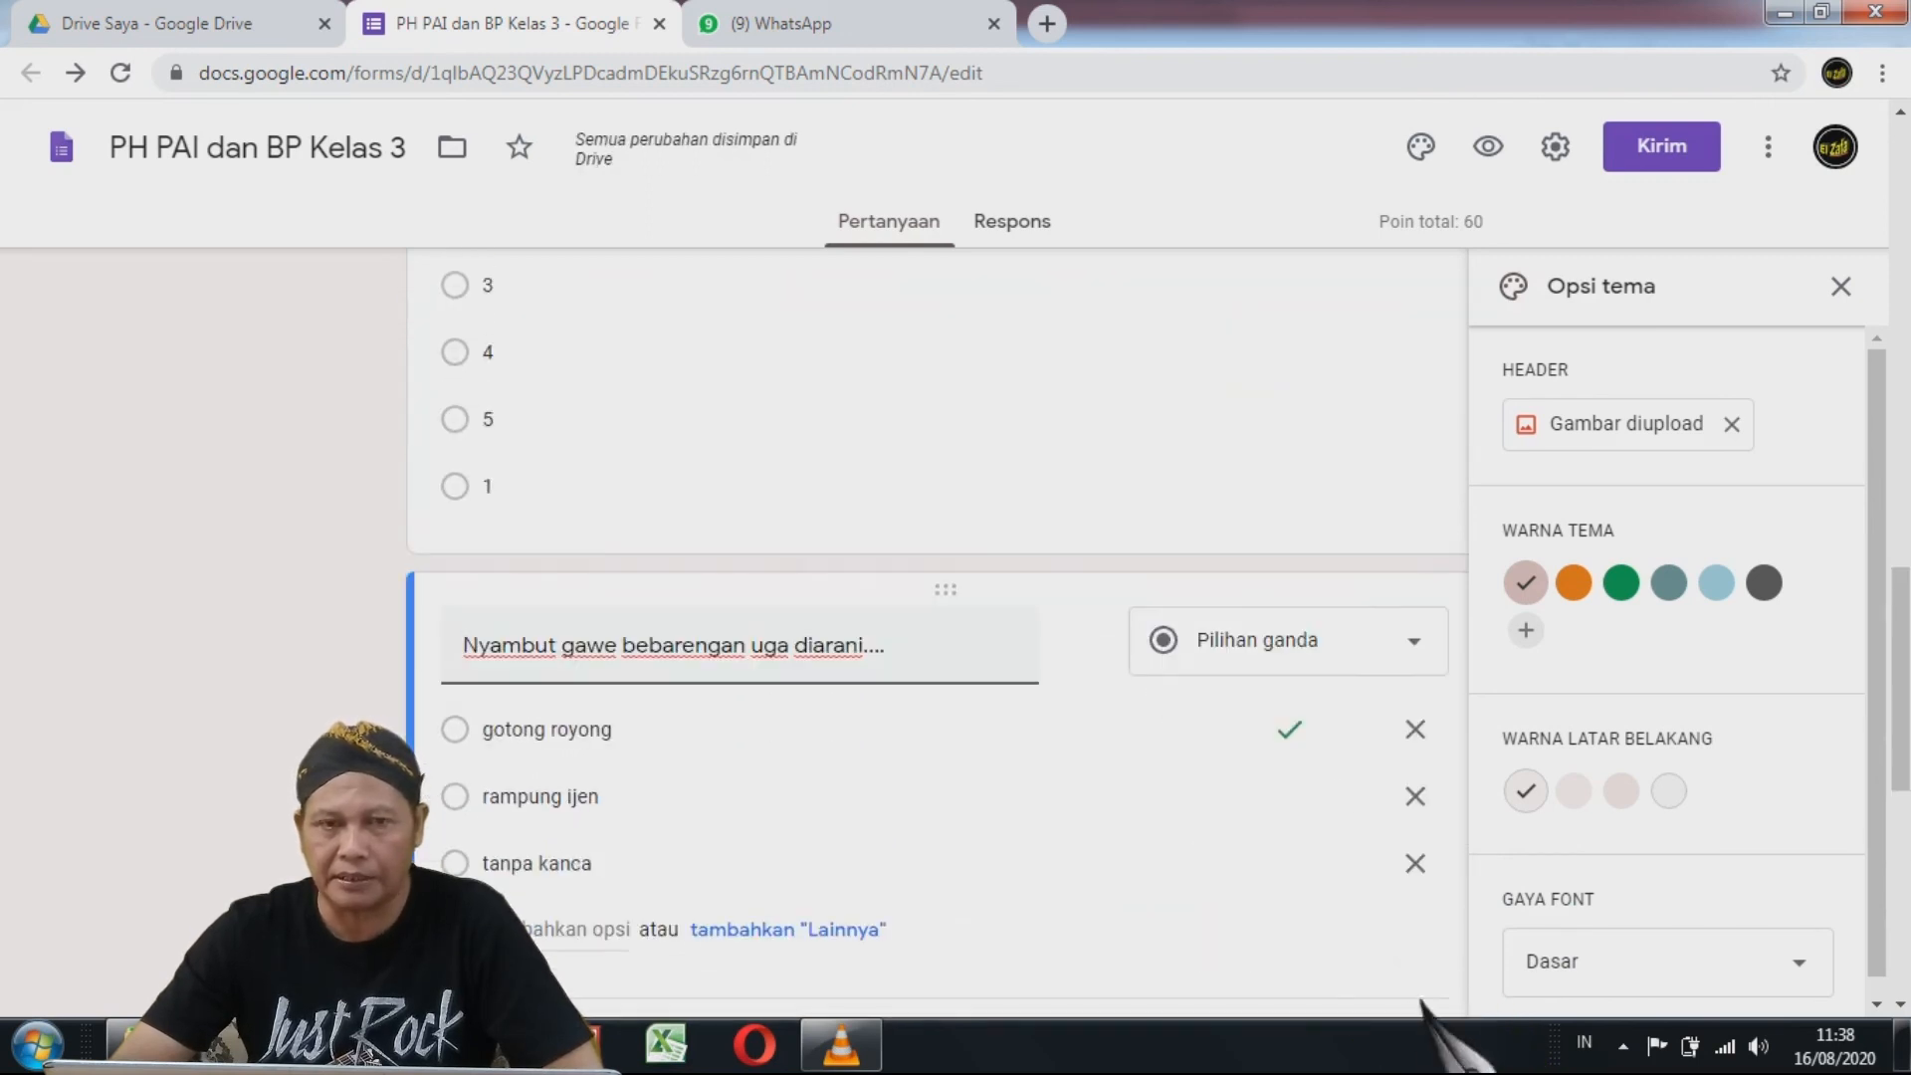
{"action": "scroll", "coordinate": [1413, 956], "scroll_direction": "down", "scroll_amount": 1}
{"action": "left_click", "coordinate": [1366, 904]}
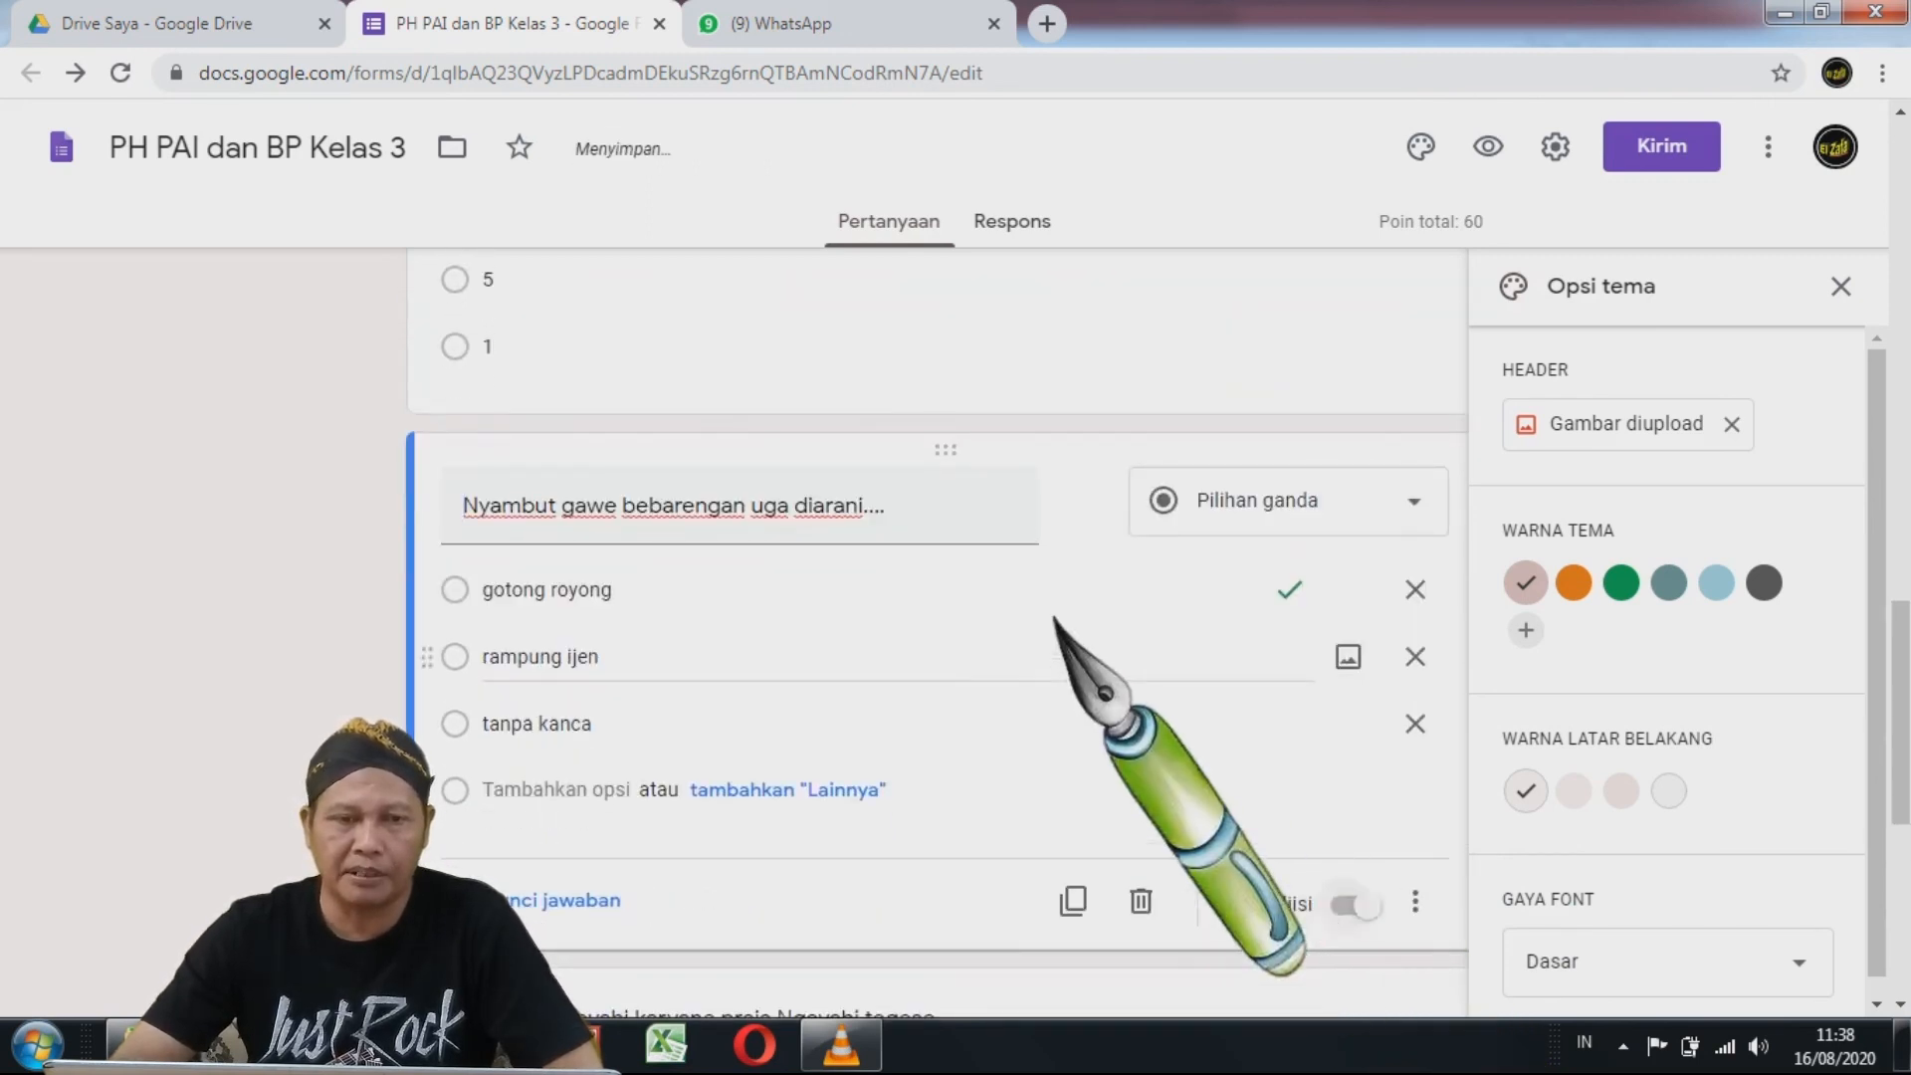
- For "Ayo kanca ngayahi karyane praja", set "nindakake" as the correct answer worth 20 points and make the question required
{"action": "scroll", "coordinate": [995, 597], "scroll_direction": "down", "scroll_amount": 5}
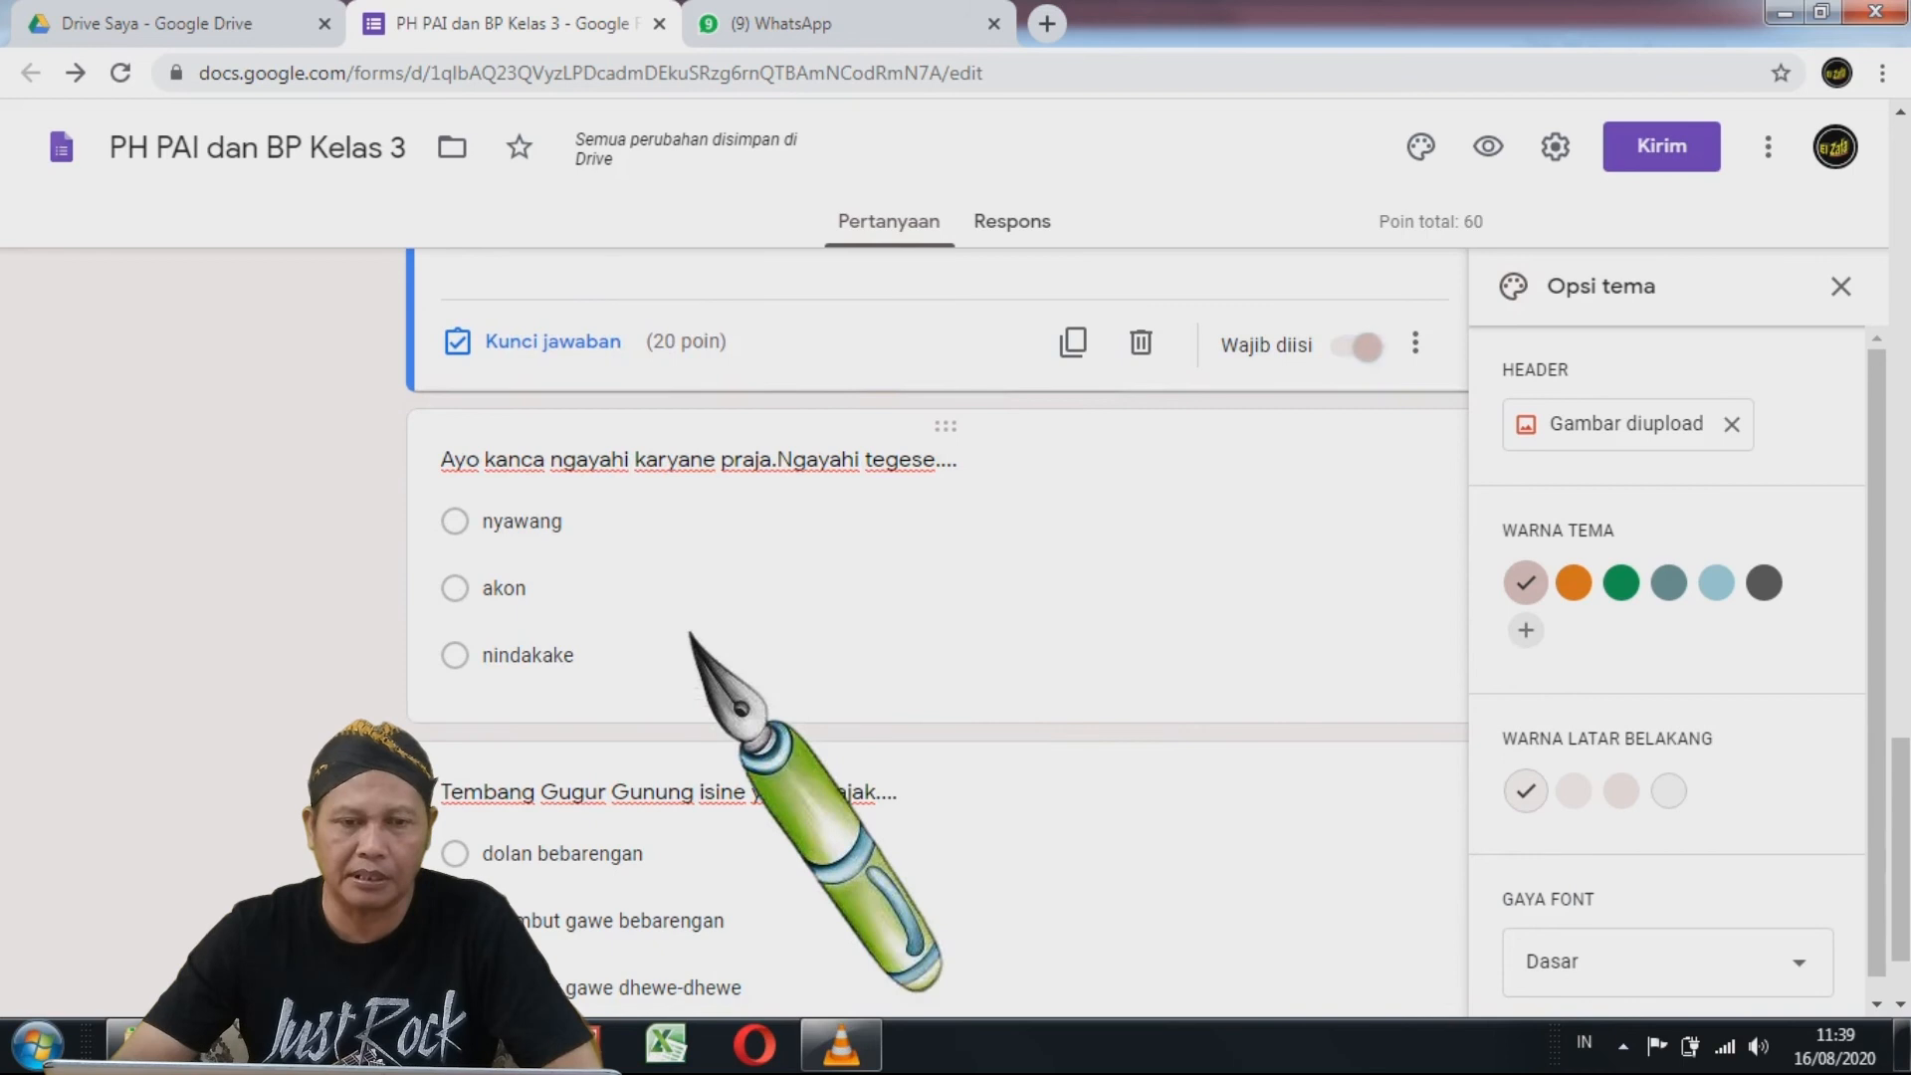
{"action": "left_click", "coordinate": [613, 649]}
{"action": "left_click", "coordinate": [533, 834]}
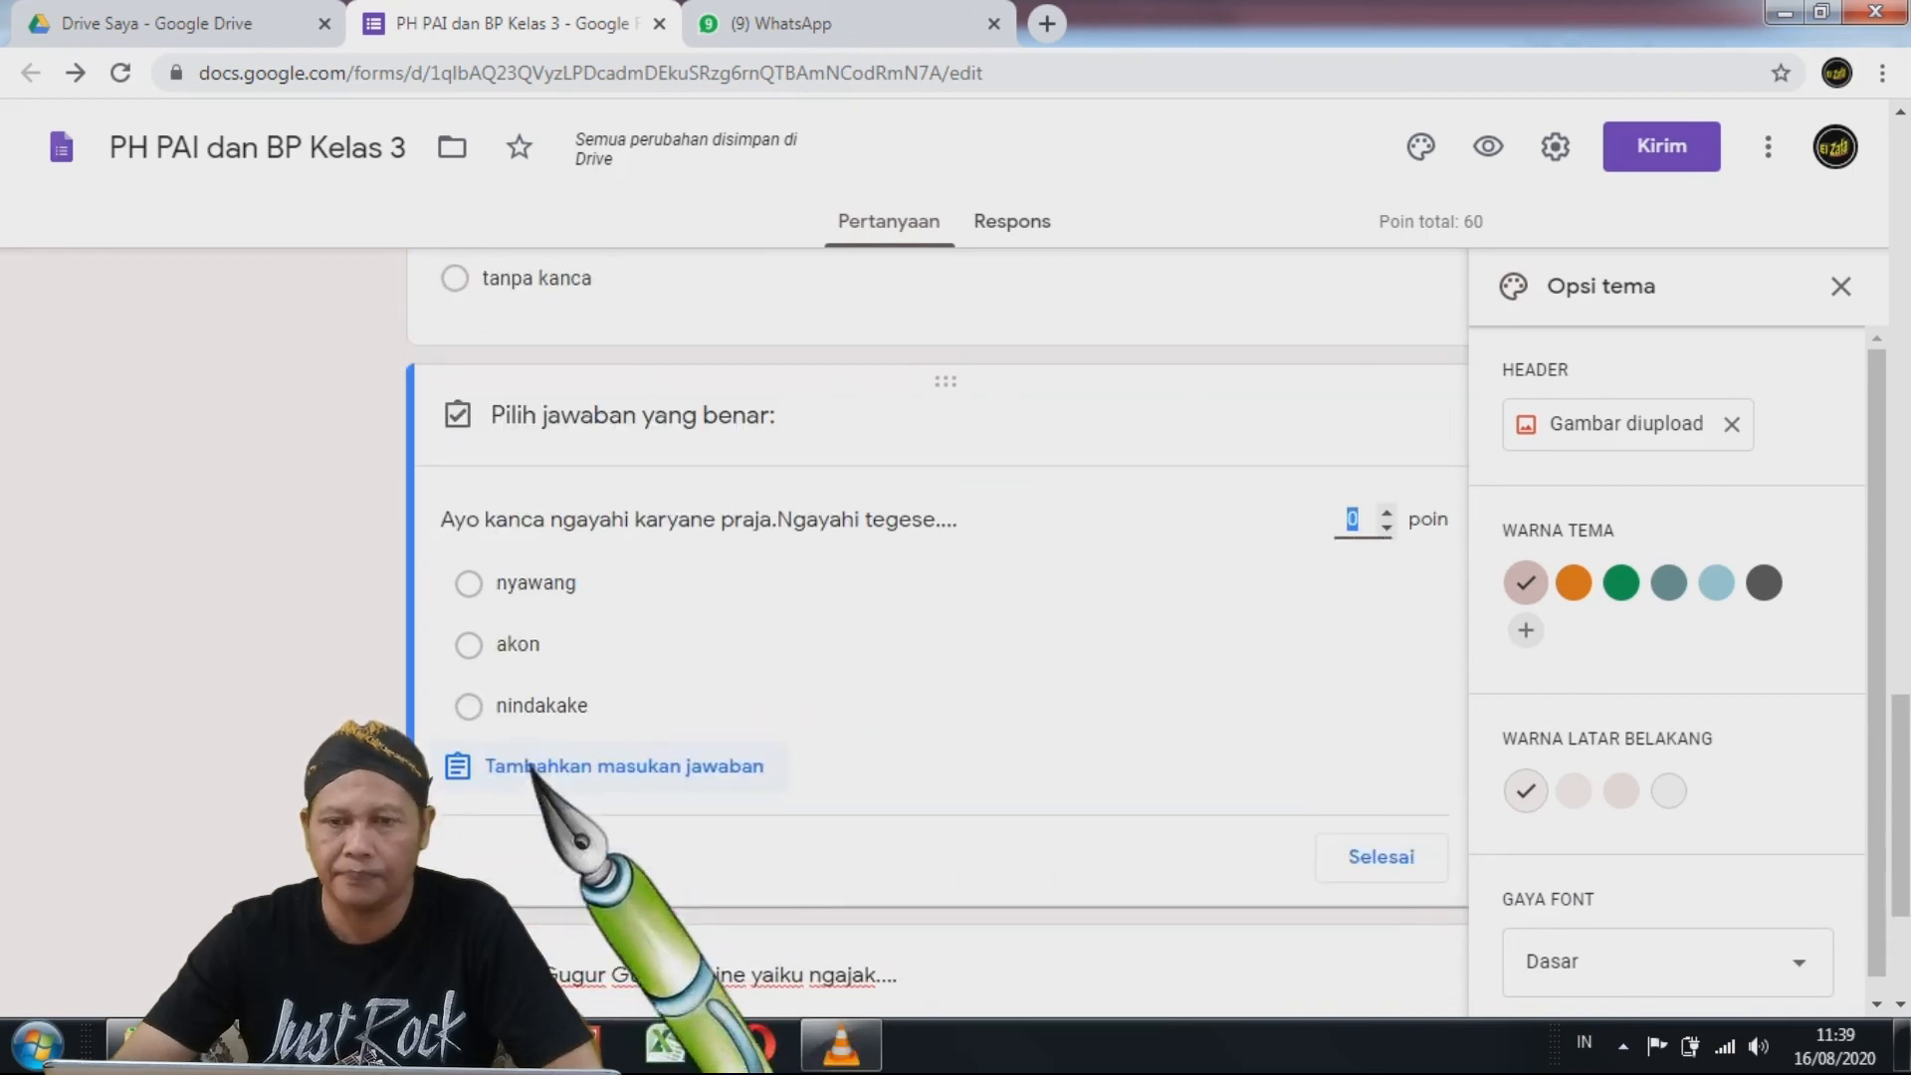
{"action": "left_click", "coordinate": [528, 704]}
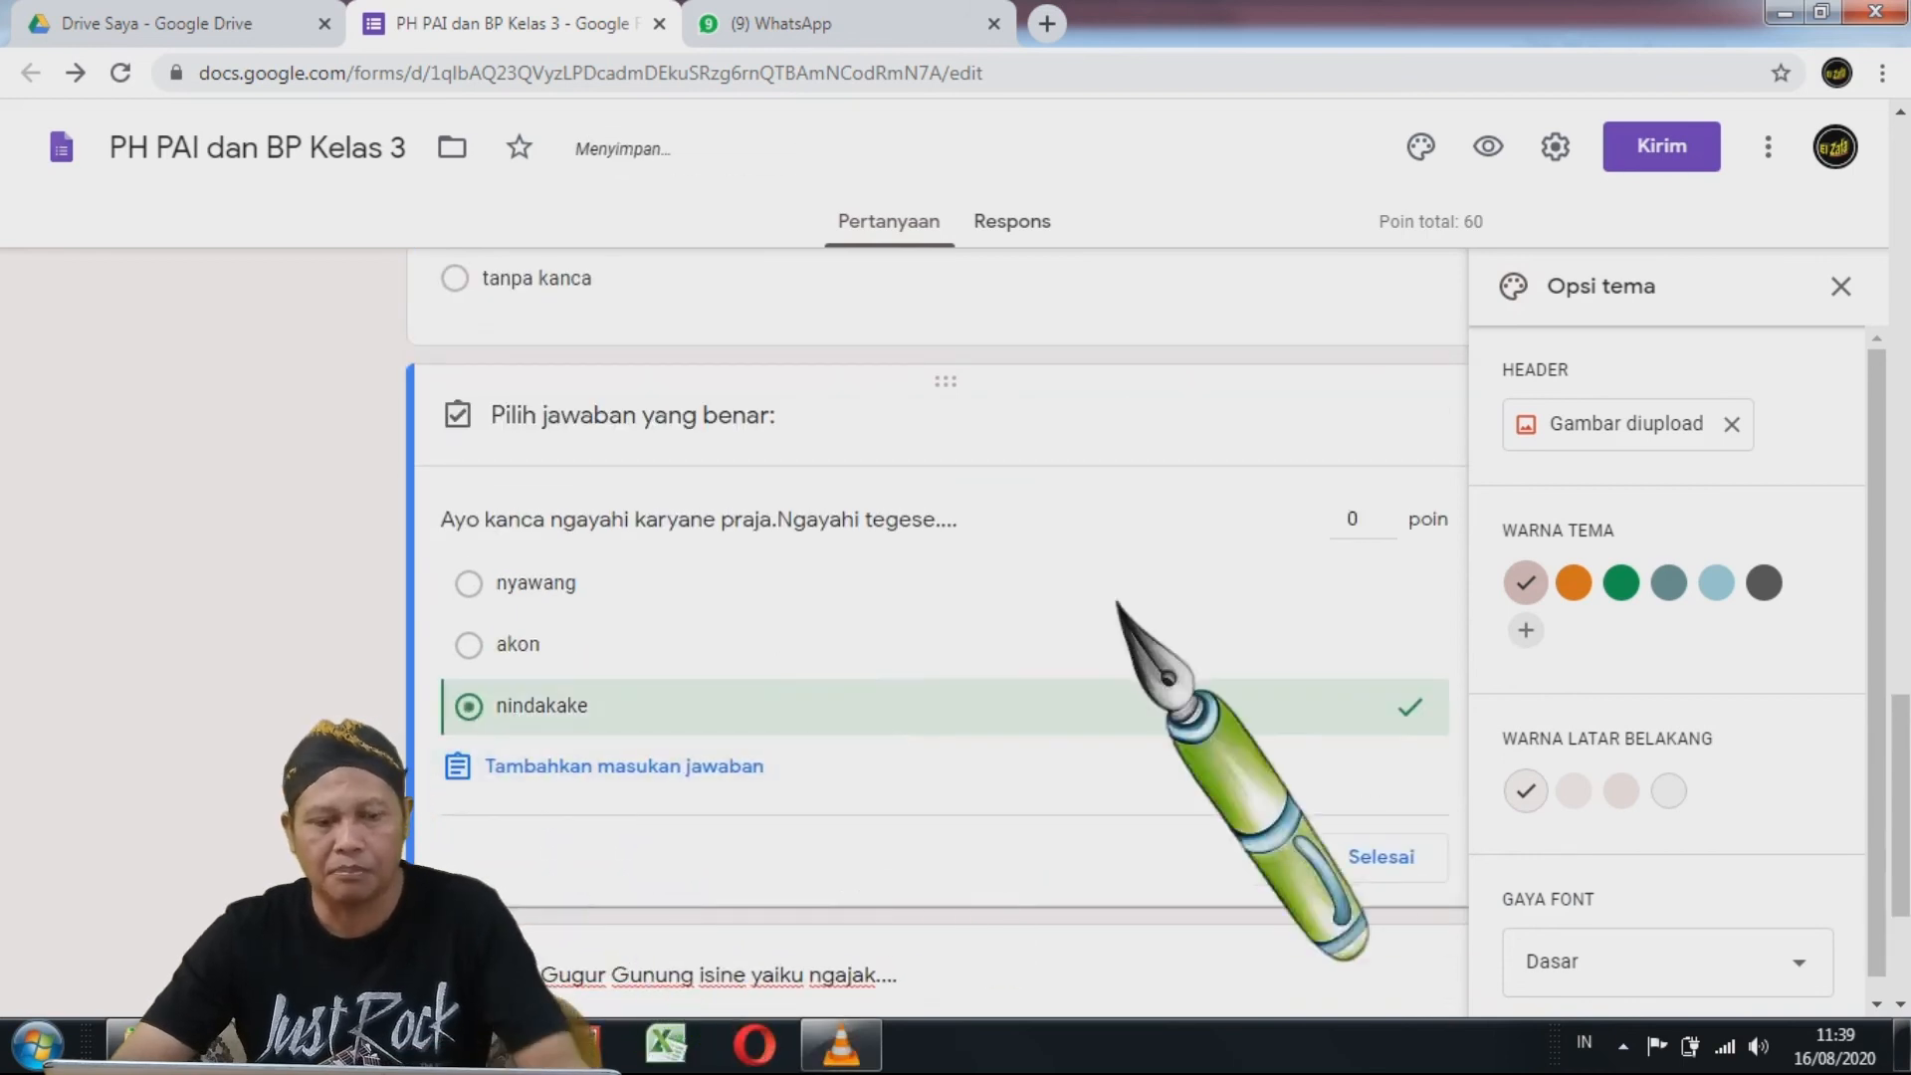
{"action": "left_click", "coordinate": [1349, 521]}
{"action": "type", "text": "2"}
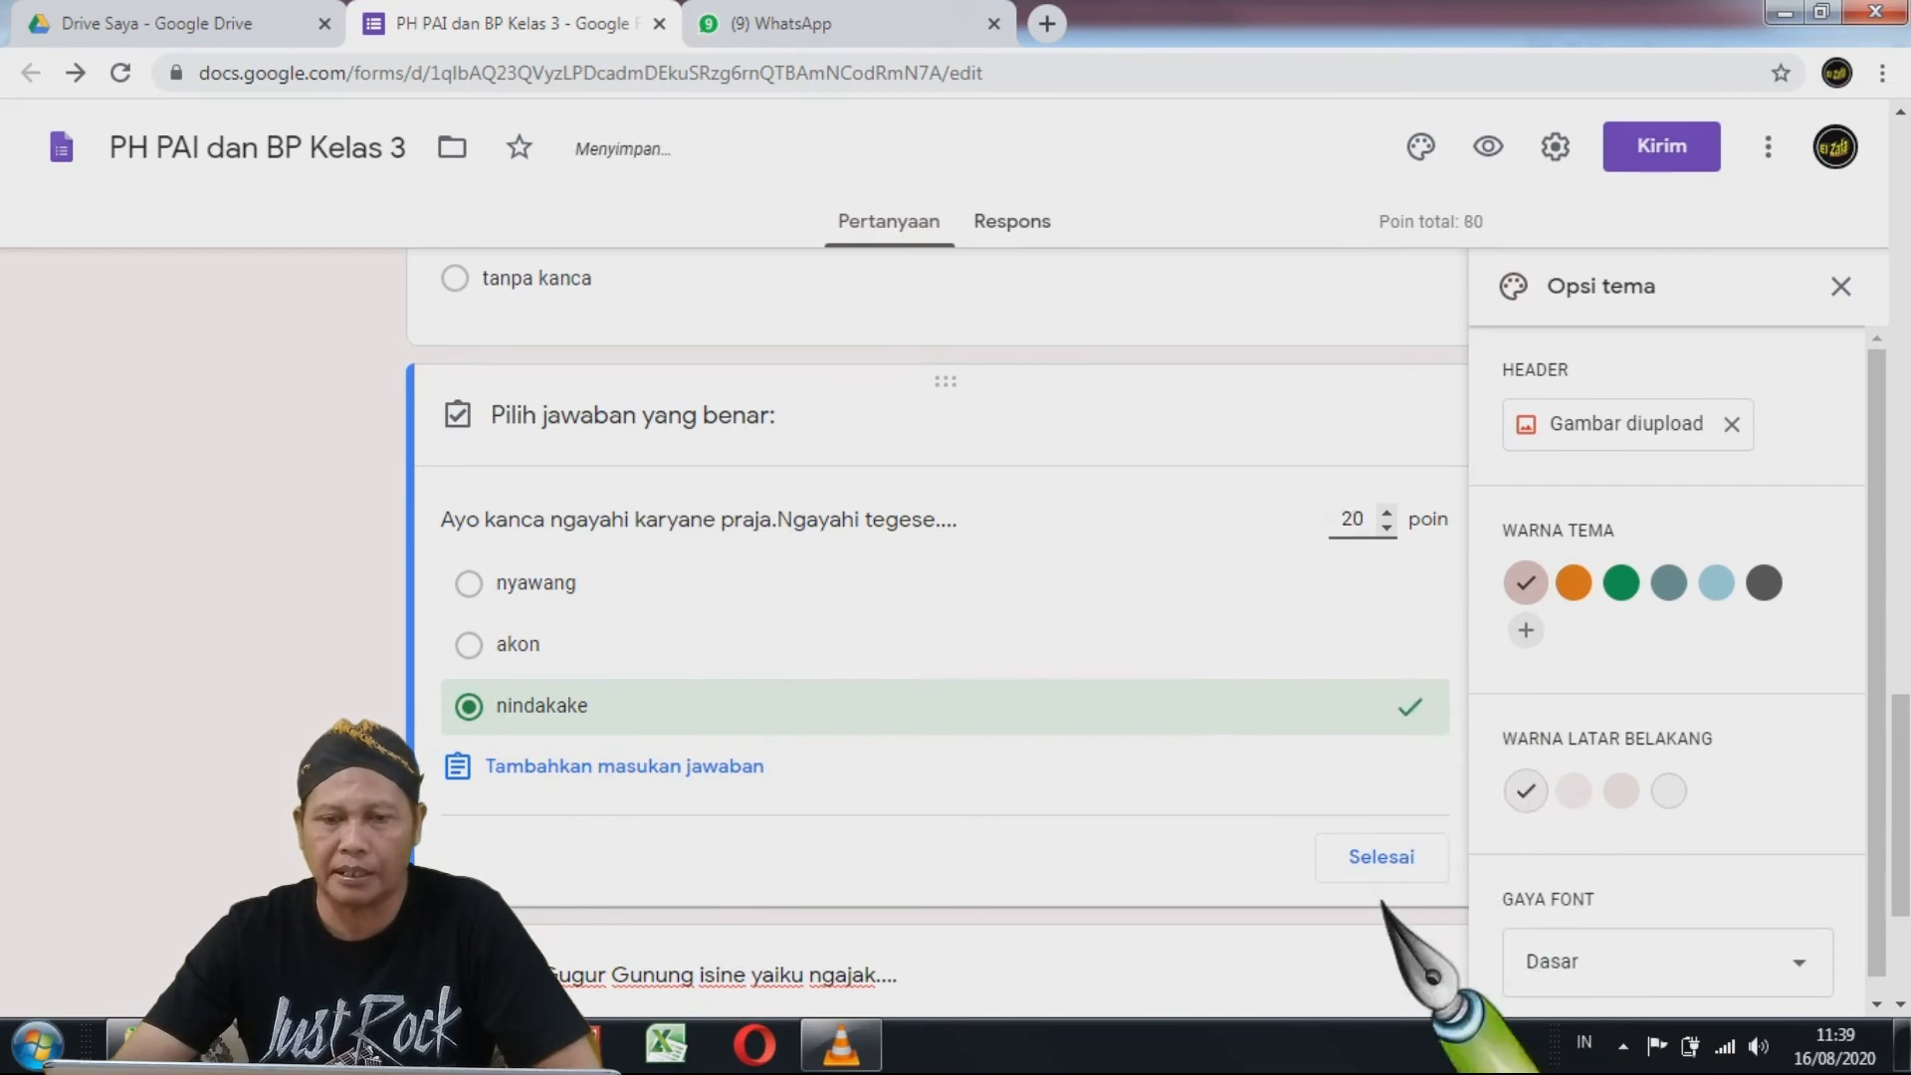
{"action": "left_click", "coordinate": [1390, 872]}
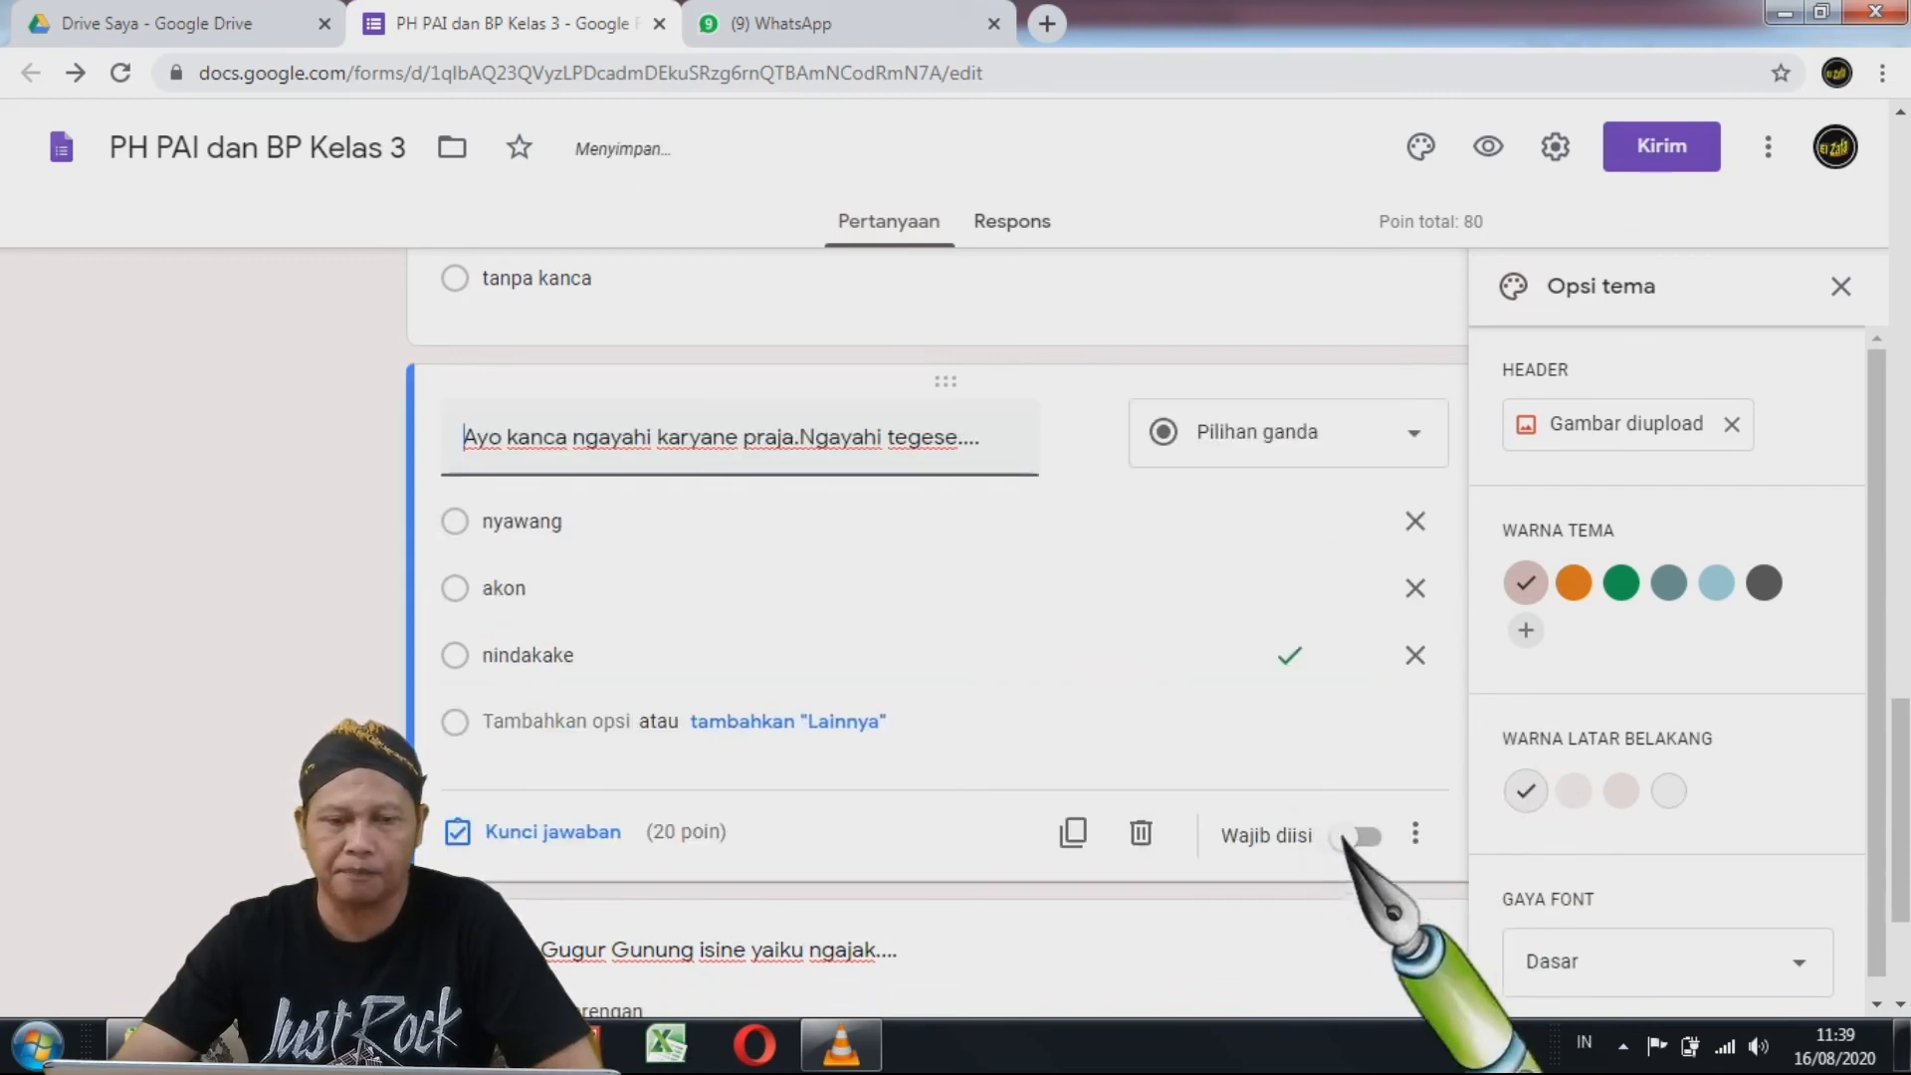
{"action": "left_click", "coordinate": [1379, 844]}
- For "Tembang Gugur Gunung isine yaiku ngajak....", set "nyambut gawe bebarengan" as the correct answer worth 20 points and make the question required
{"action": "scroll", "coordinate": [1174, 707], "scroll_direction": "down", "scroll_amount": 3}
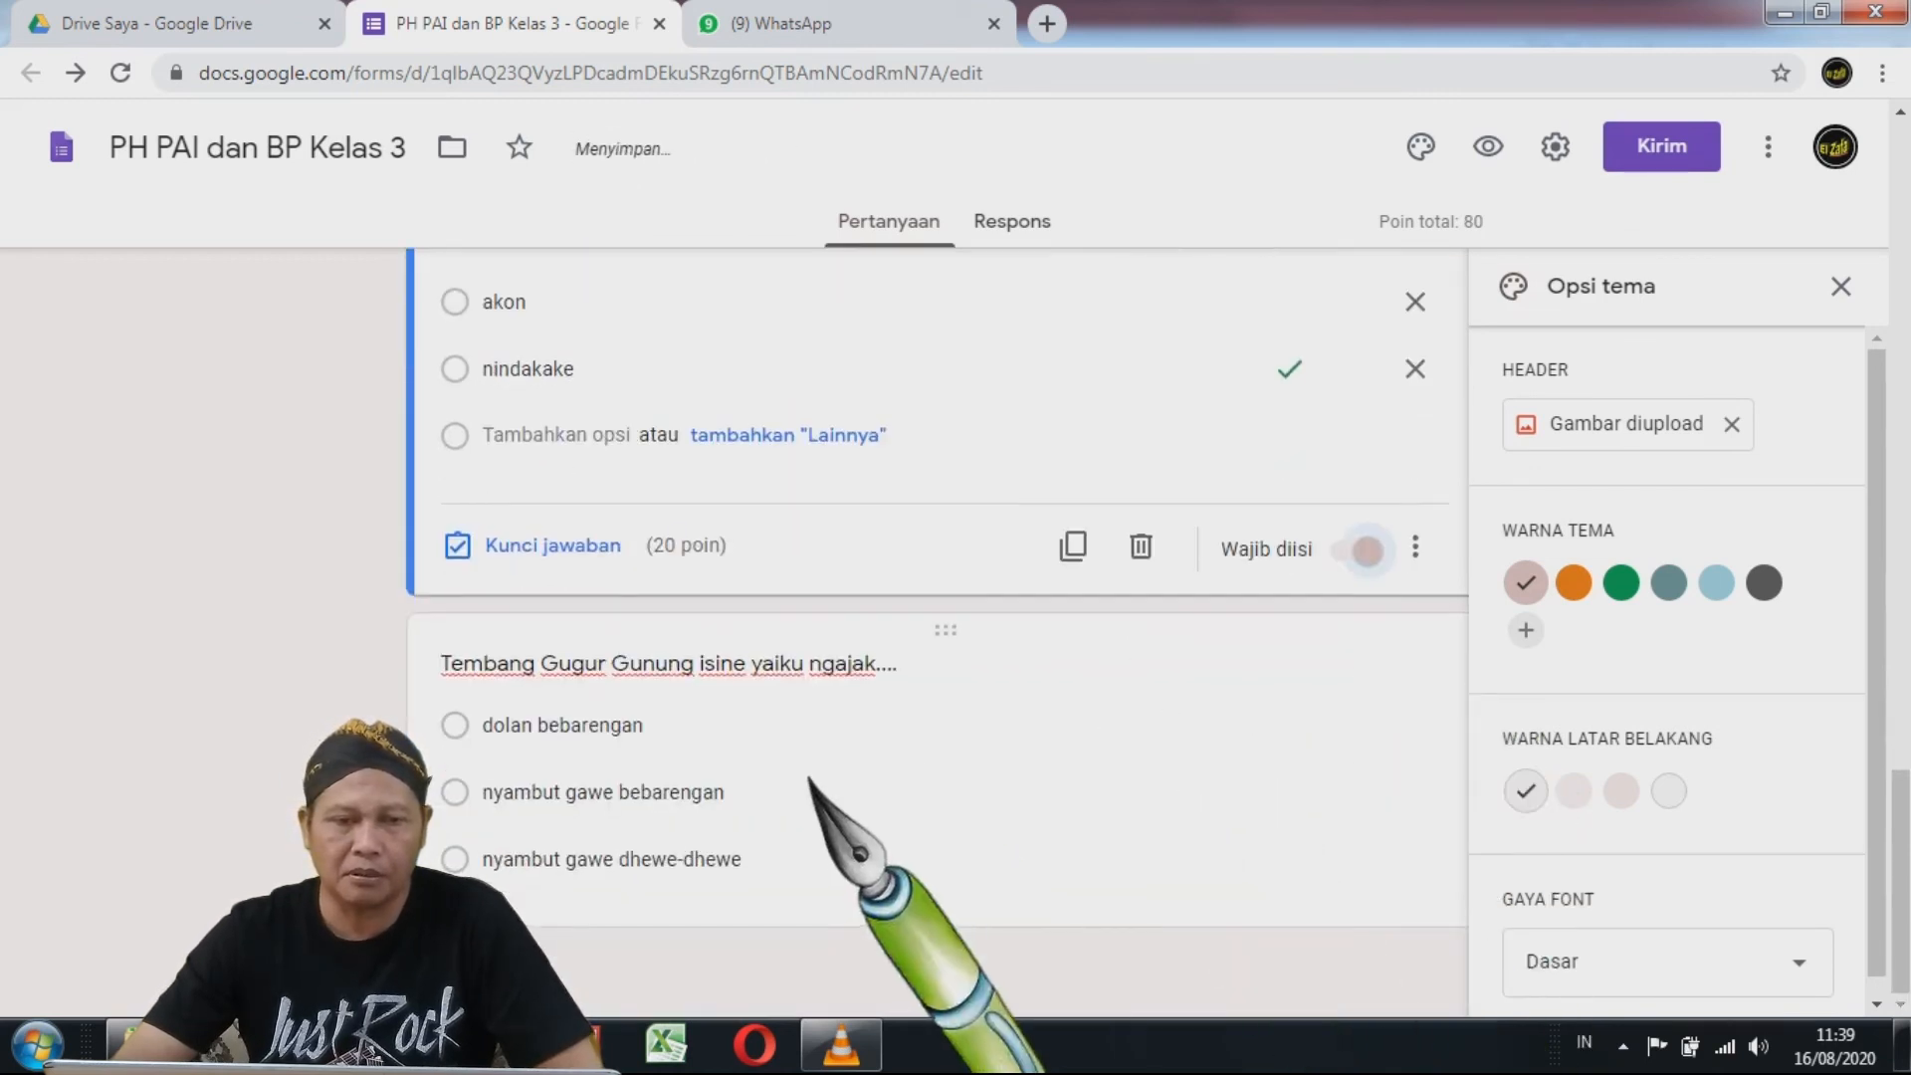
{"action": "left_click", "coordinate": [816, 786]}
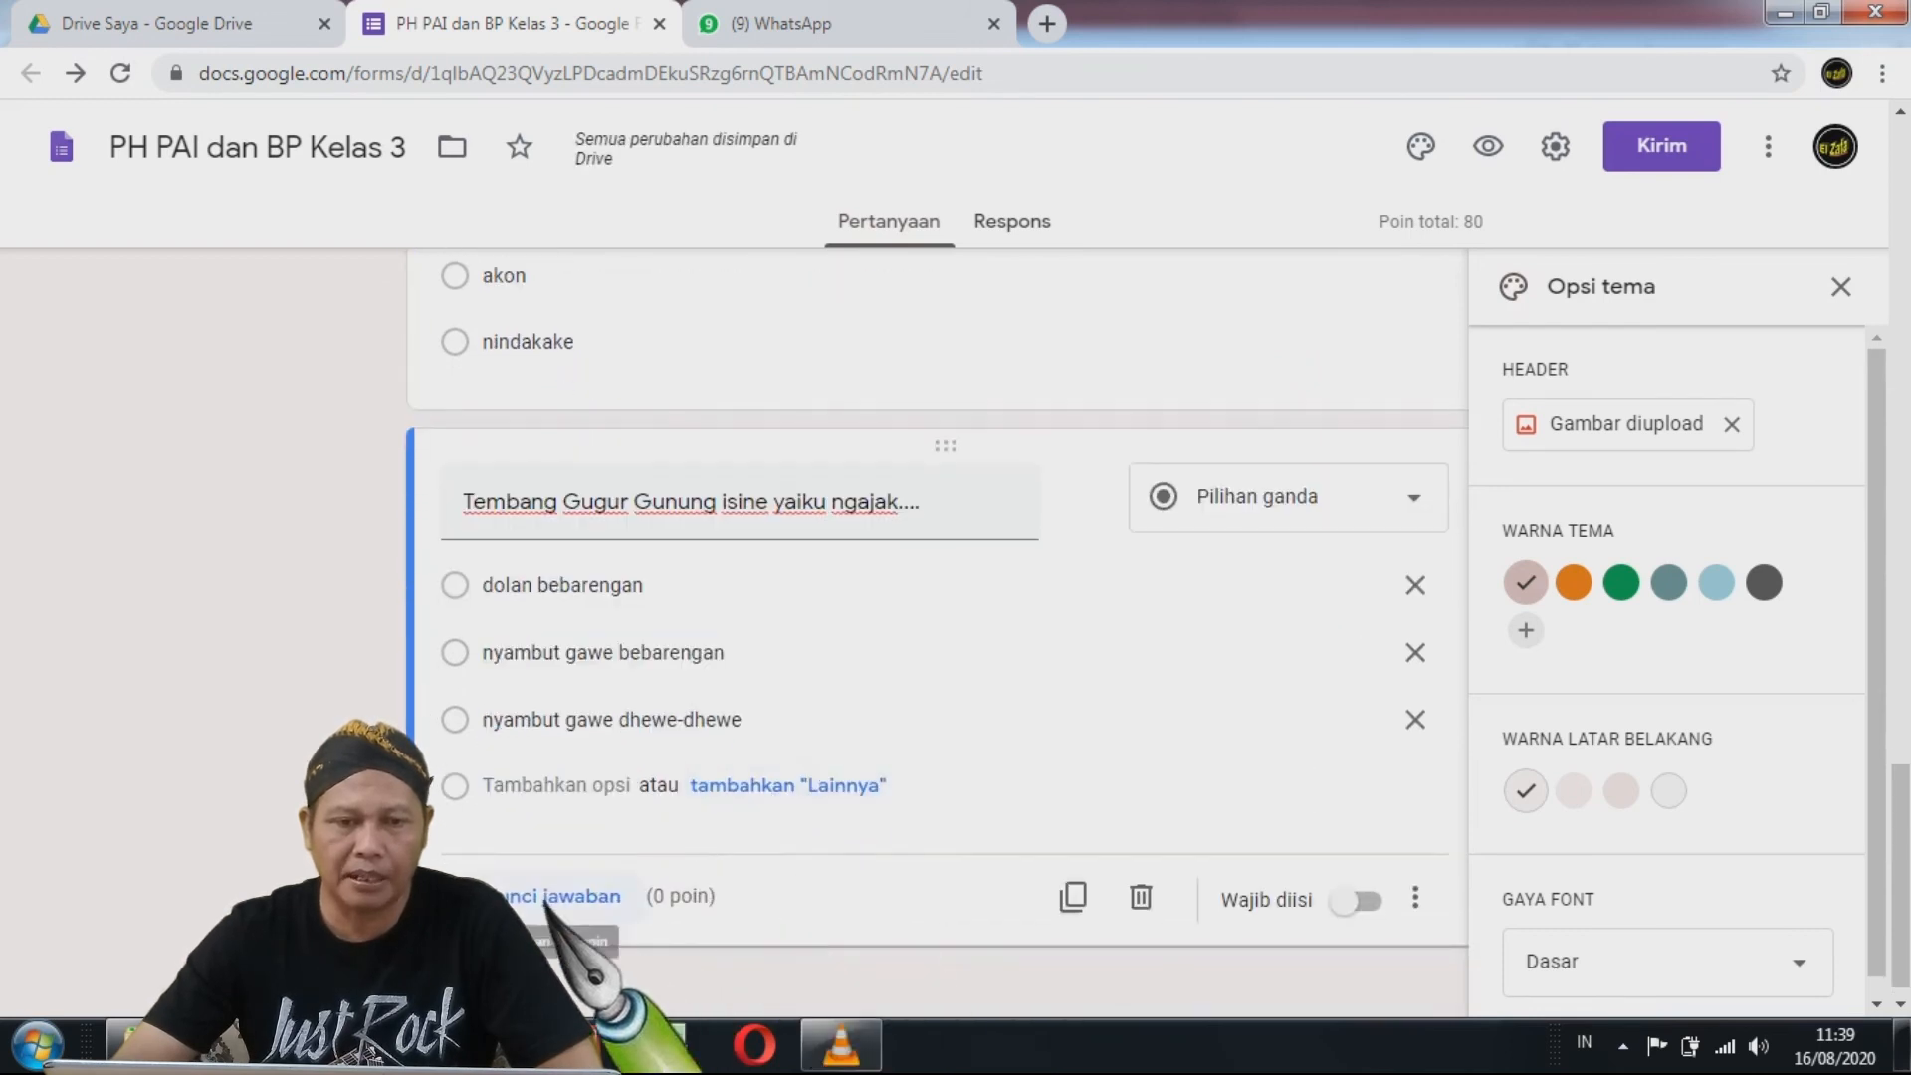
{"action": "left_click", "coordinate": [557, 896]}
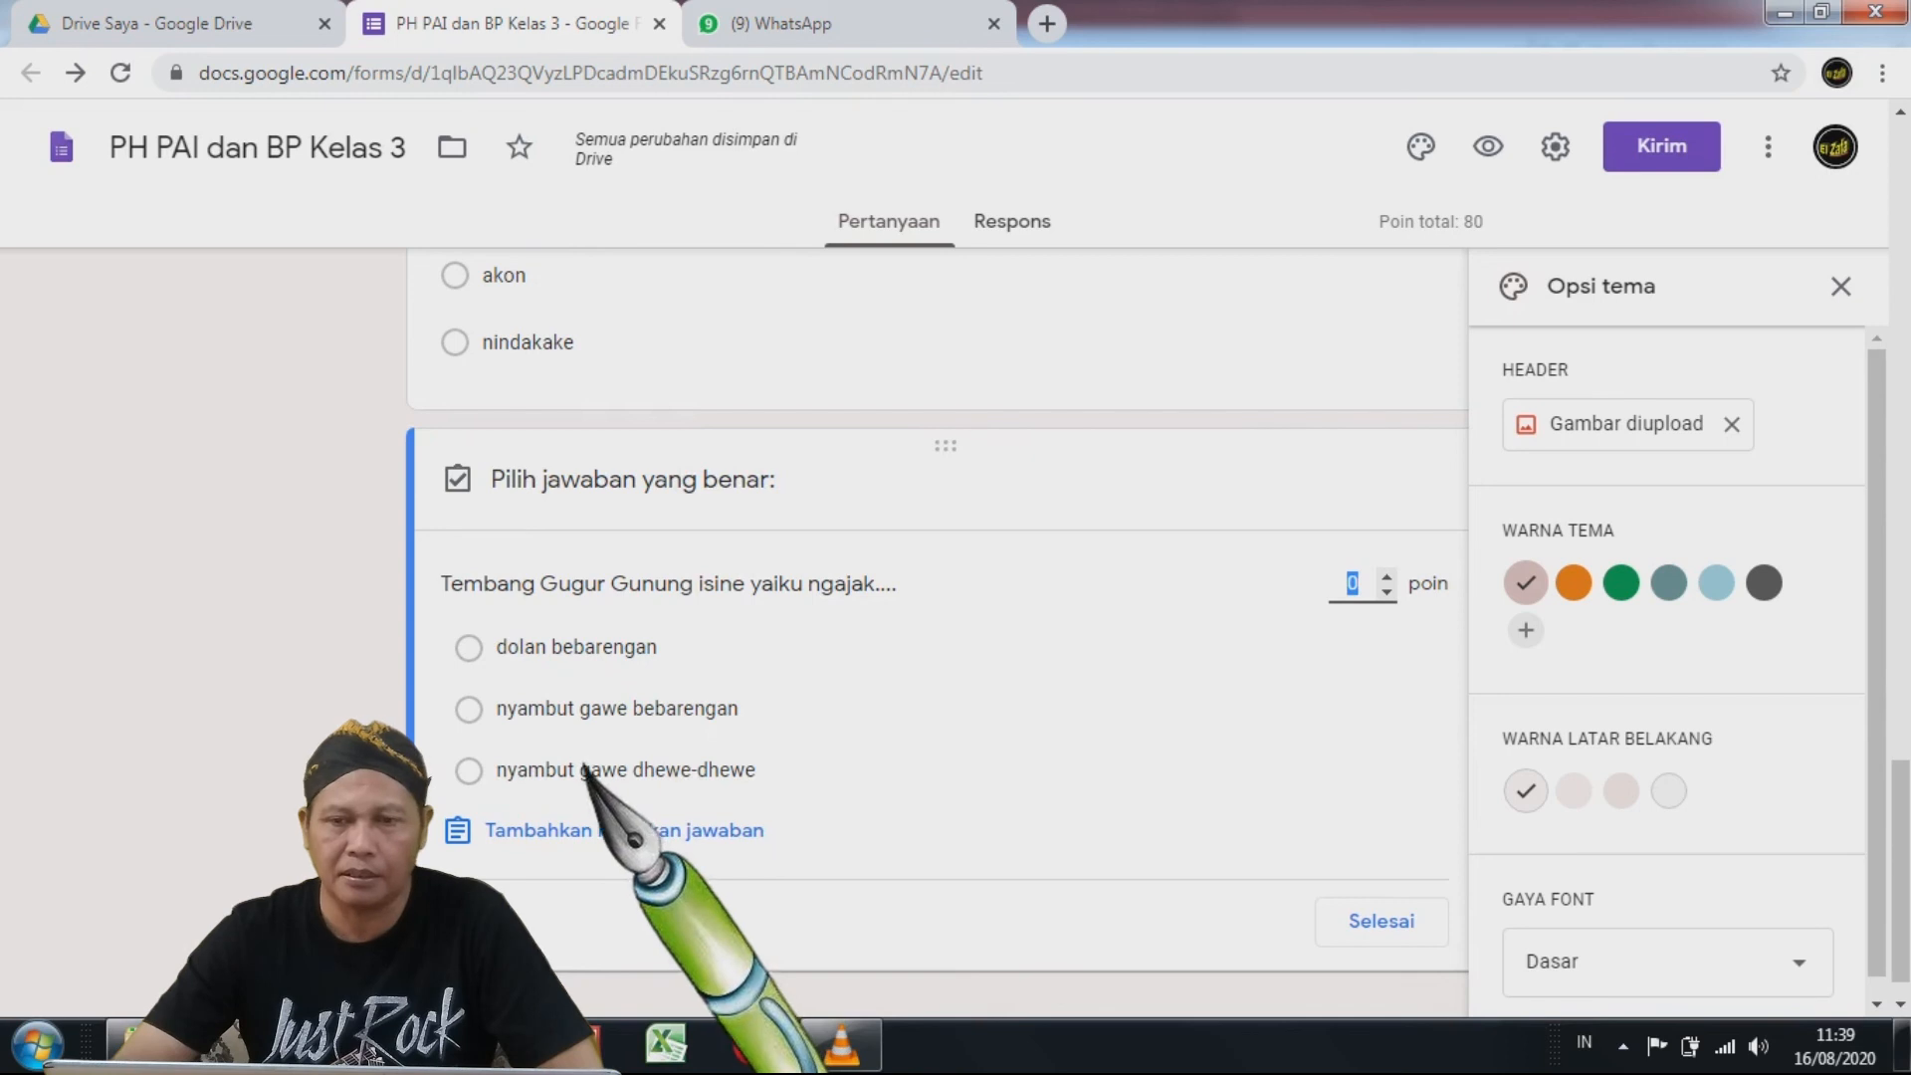
{"action": "left_click", "coordinate": [488, 725]}
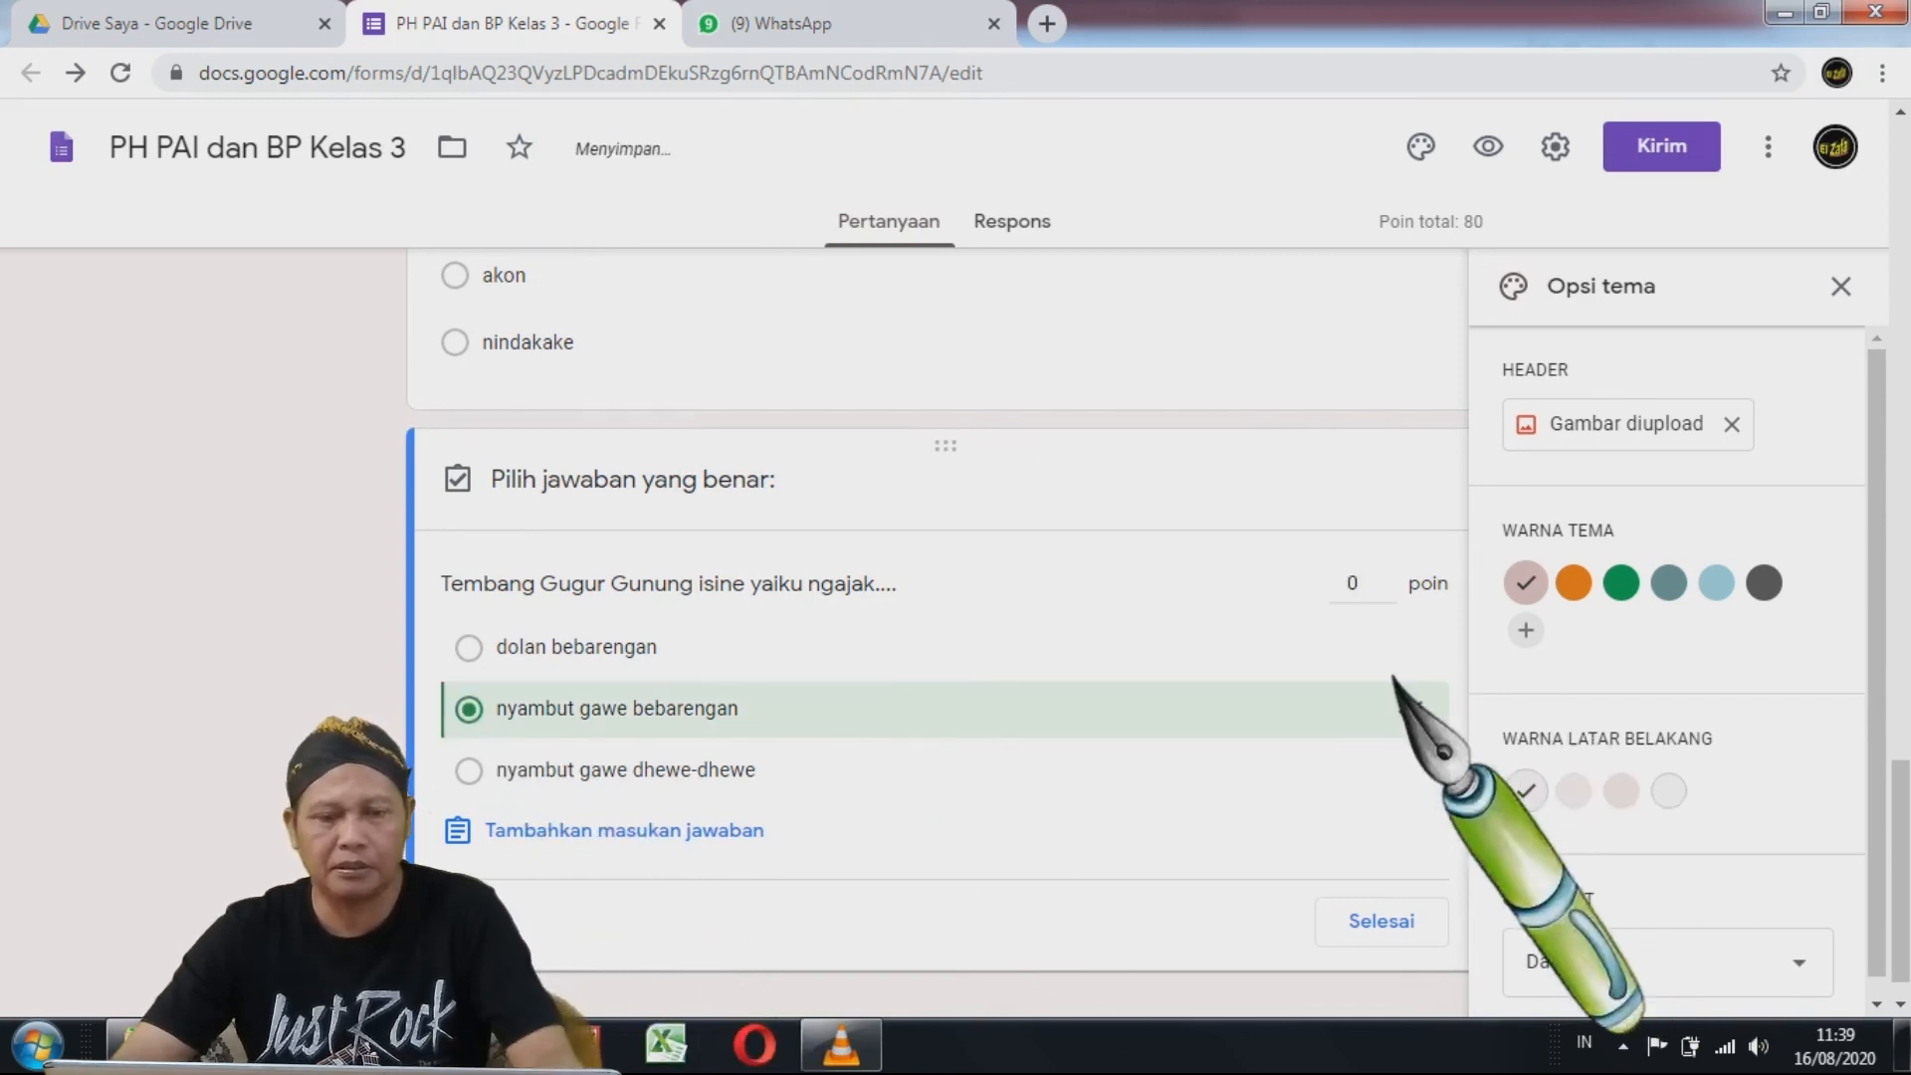
{"action": "type", "text": "20"}
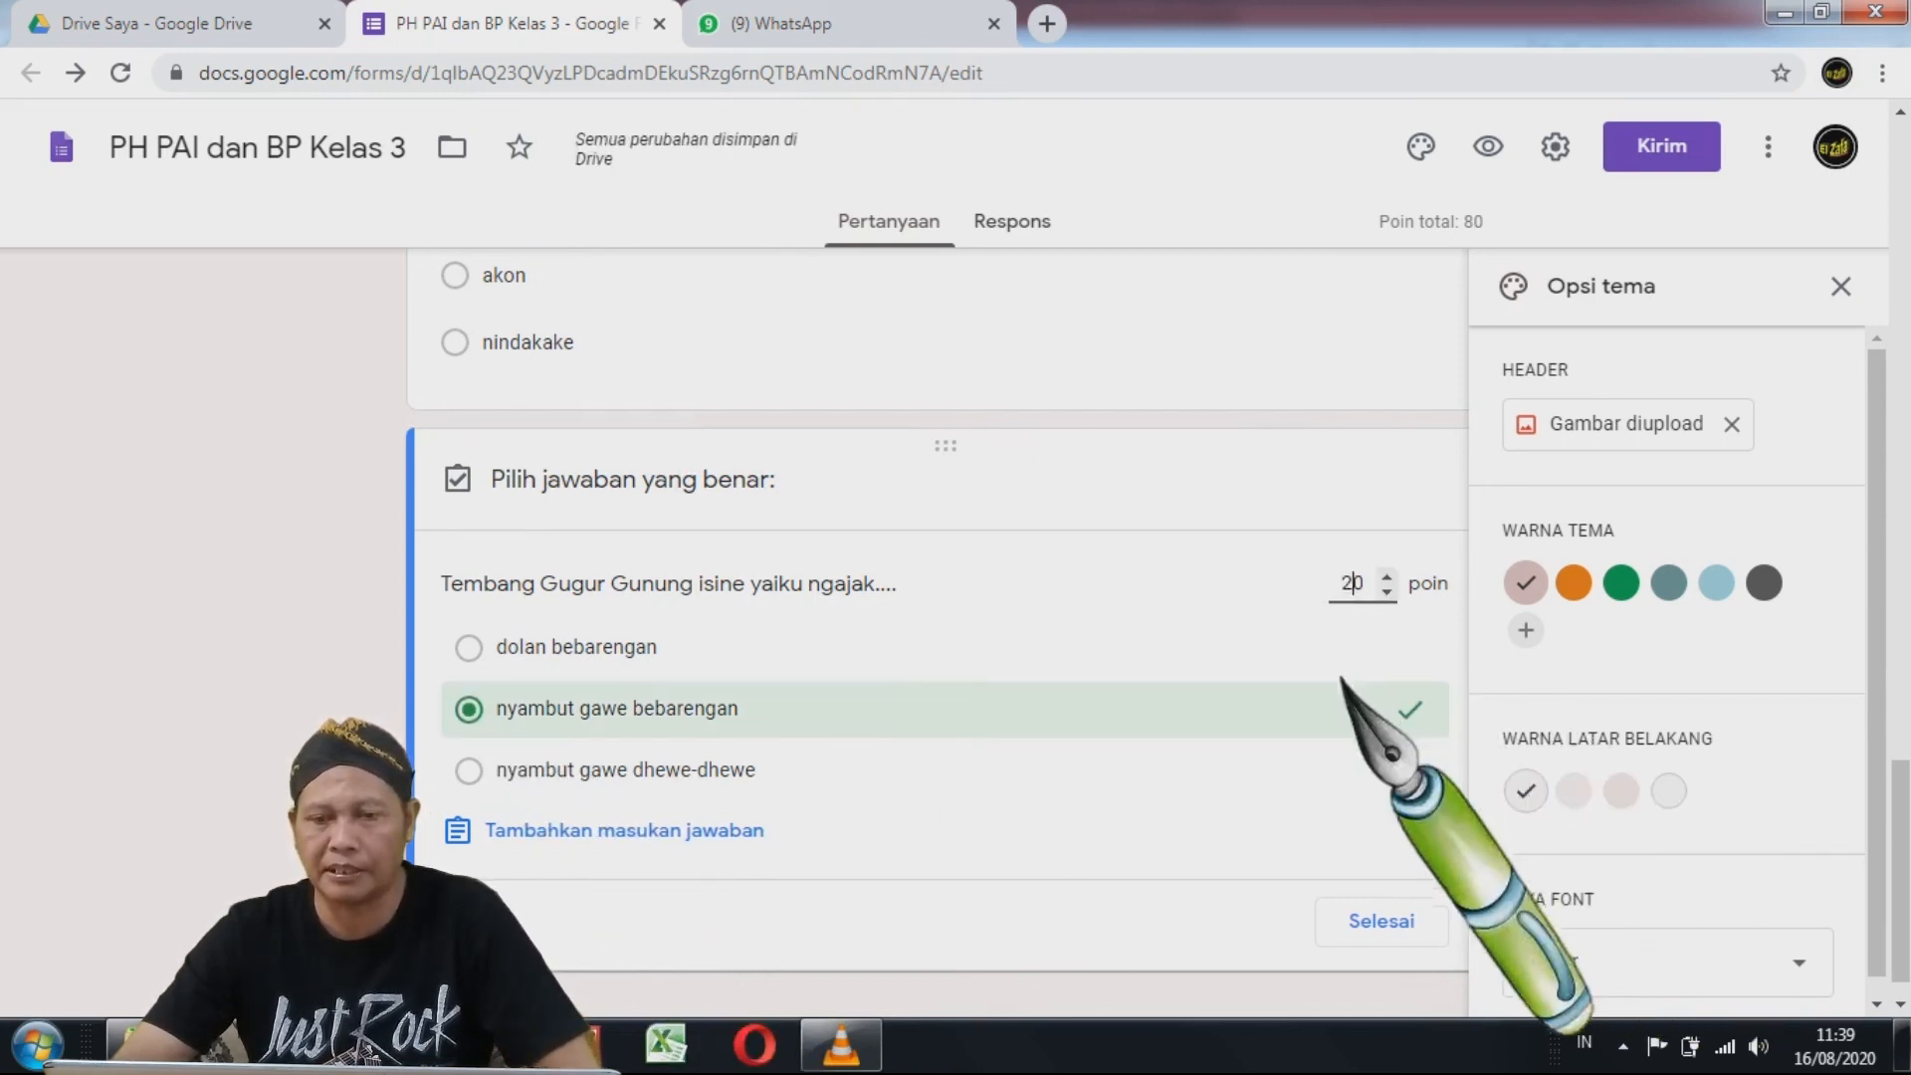
{"action": "left_click", "coordinate": [1383, 923]}
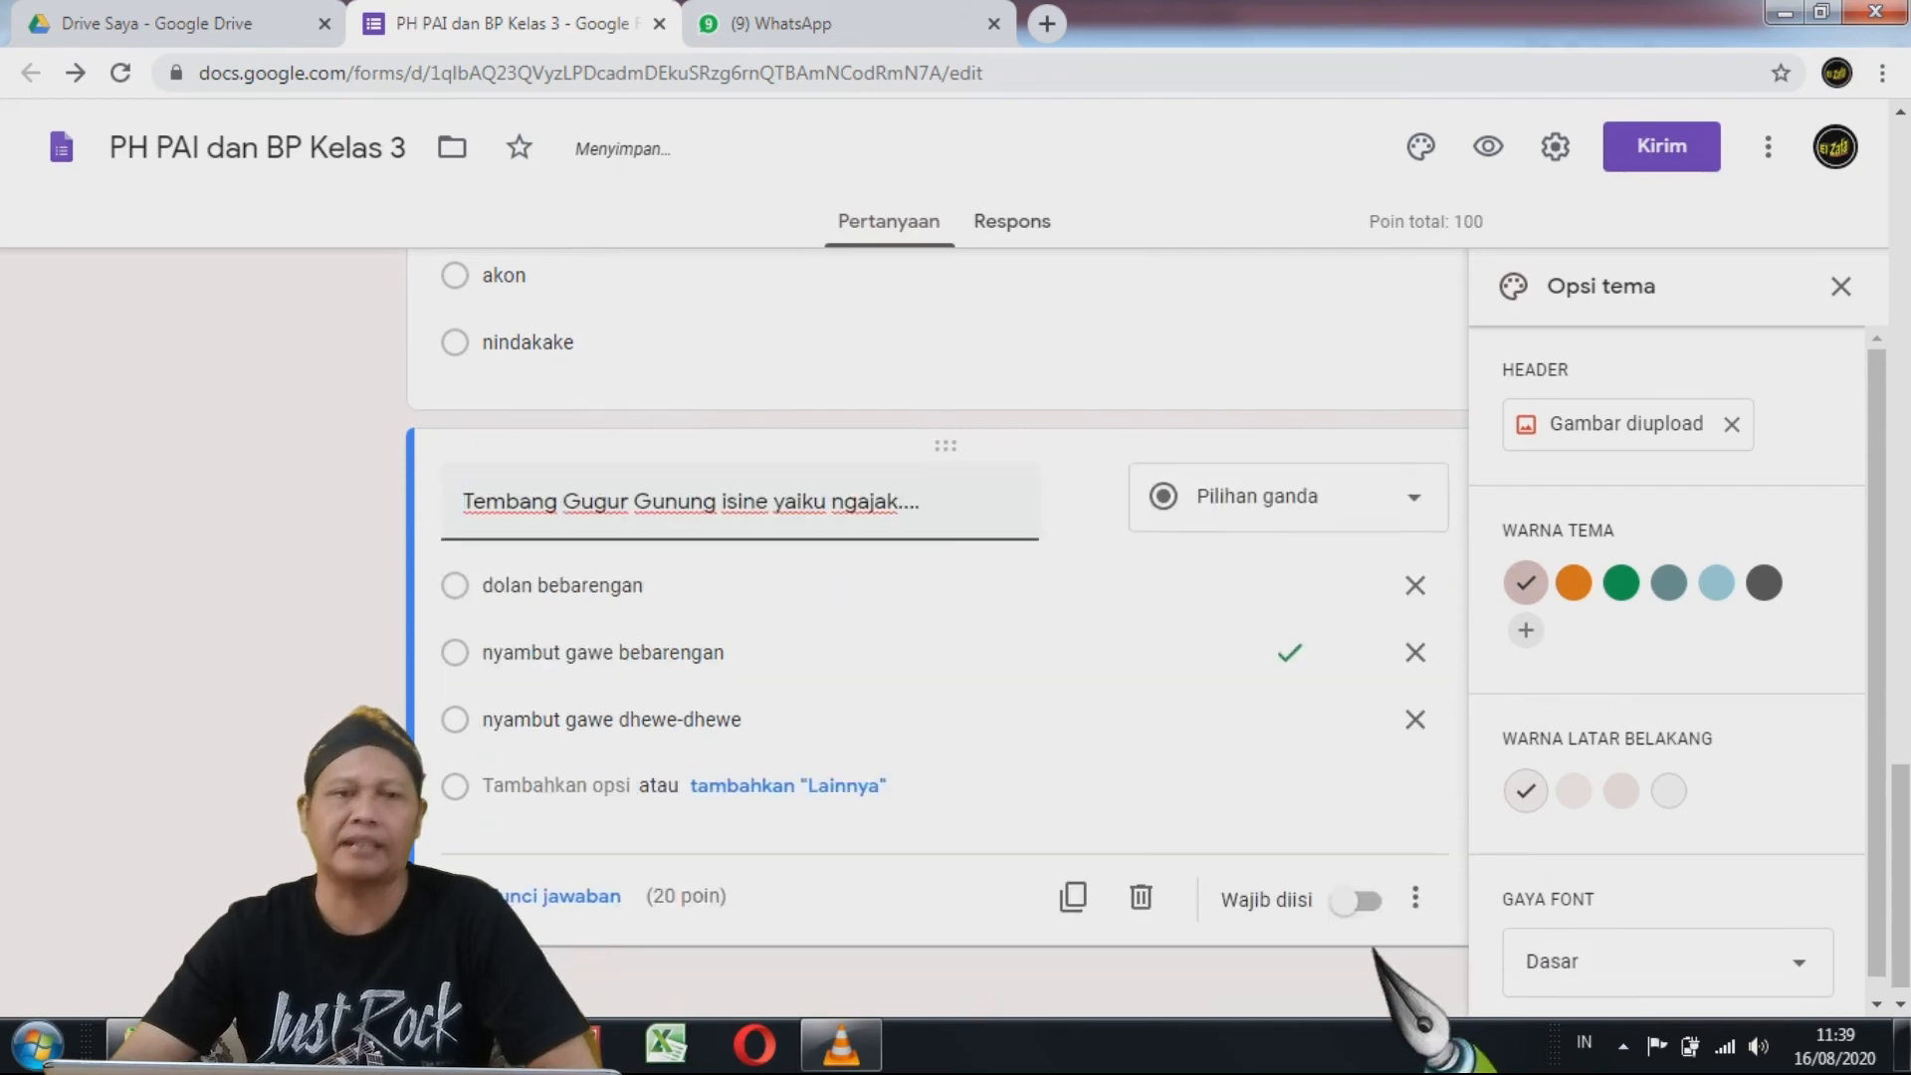
- Shorten the form's title to "PENILAIAN HARIAN kelas 3" and rename the form file to "PH Kelas 3"
{"action": "scroll", "coordinate": [1199, 856], "scroll_direction": "up", "scroll_amount": 15}
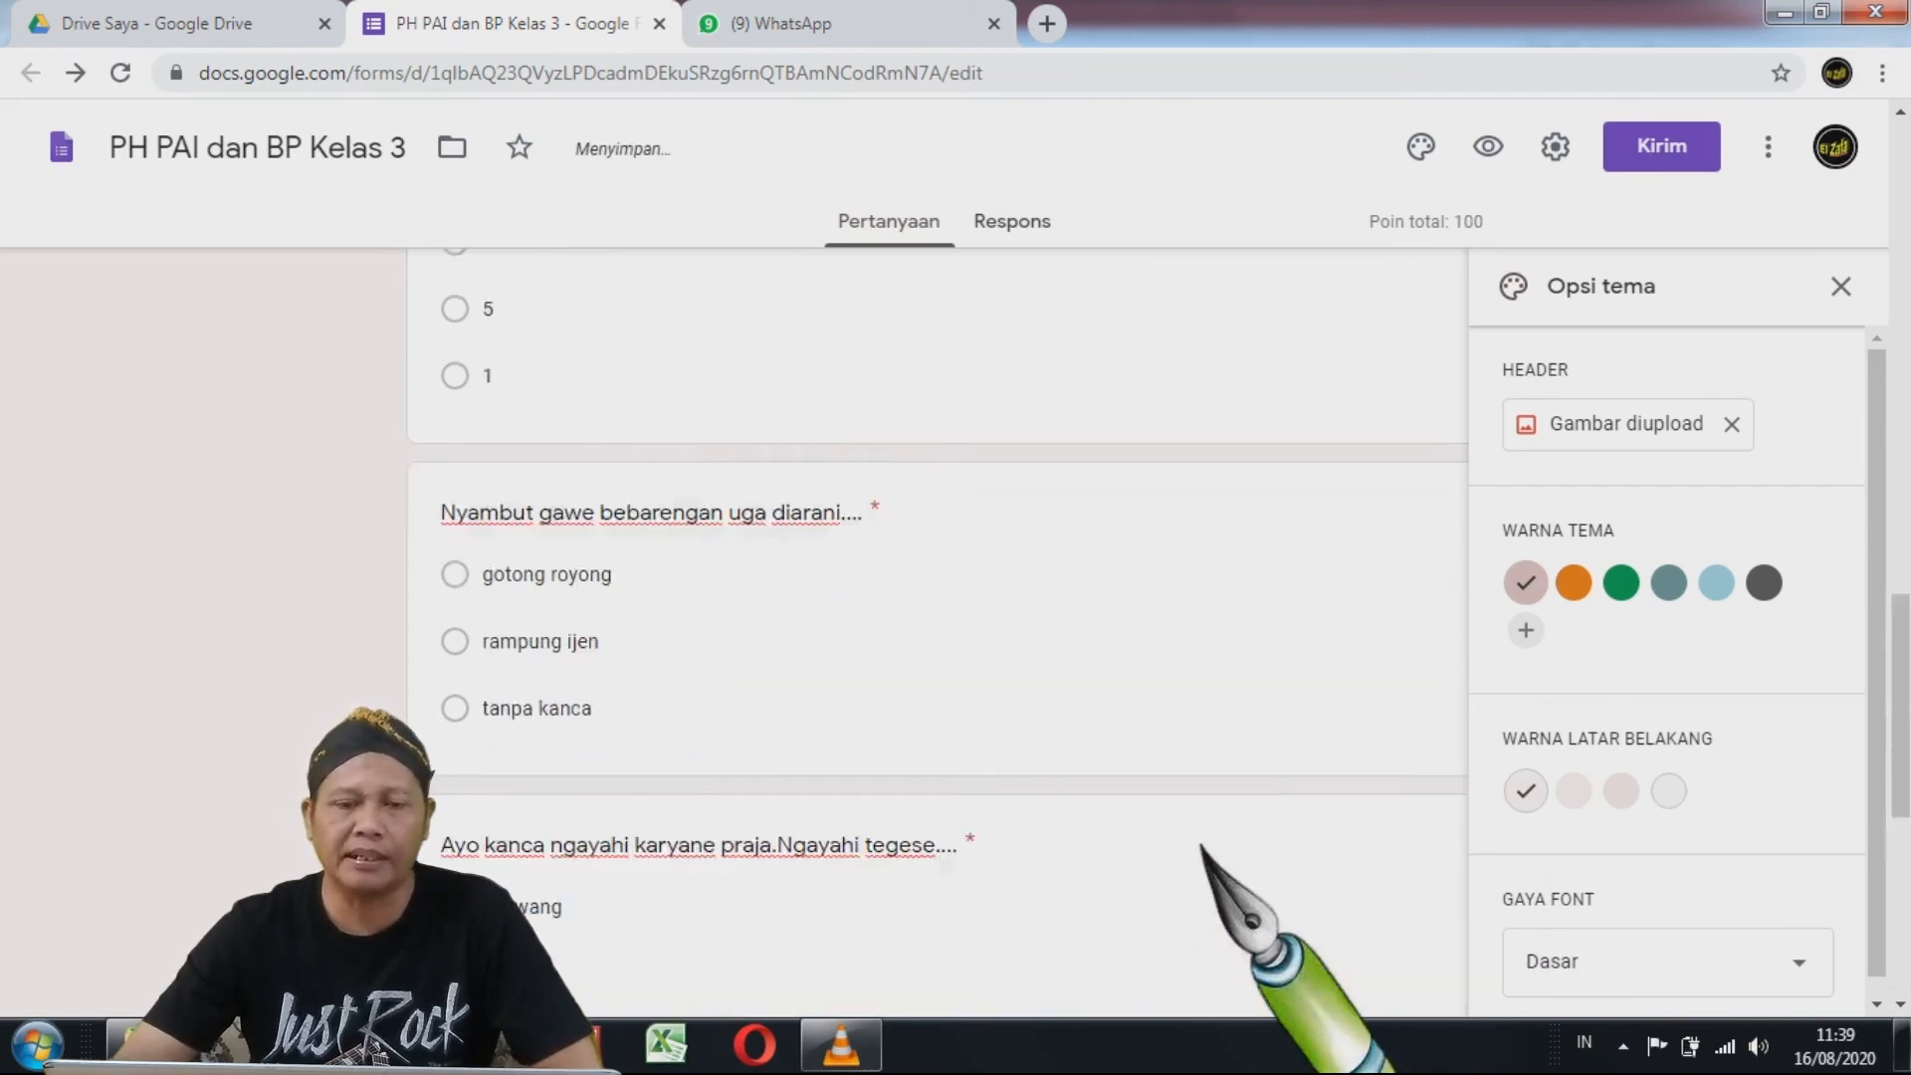
{"action": "scroll", "coordinate": [1205, 861], "scroll_direction": "down", "scroll_amount": 5}
{"action": "scroll", "coordinate": [1208, 875], "scroll_direction": "up", "scroll_amount": 5}
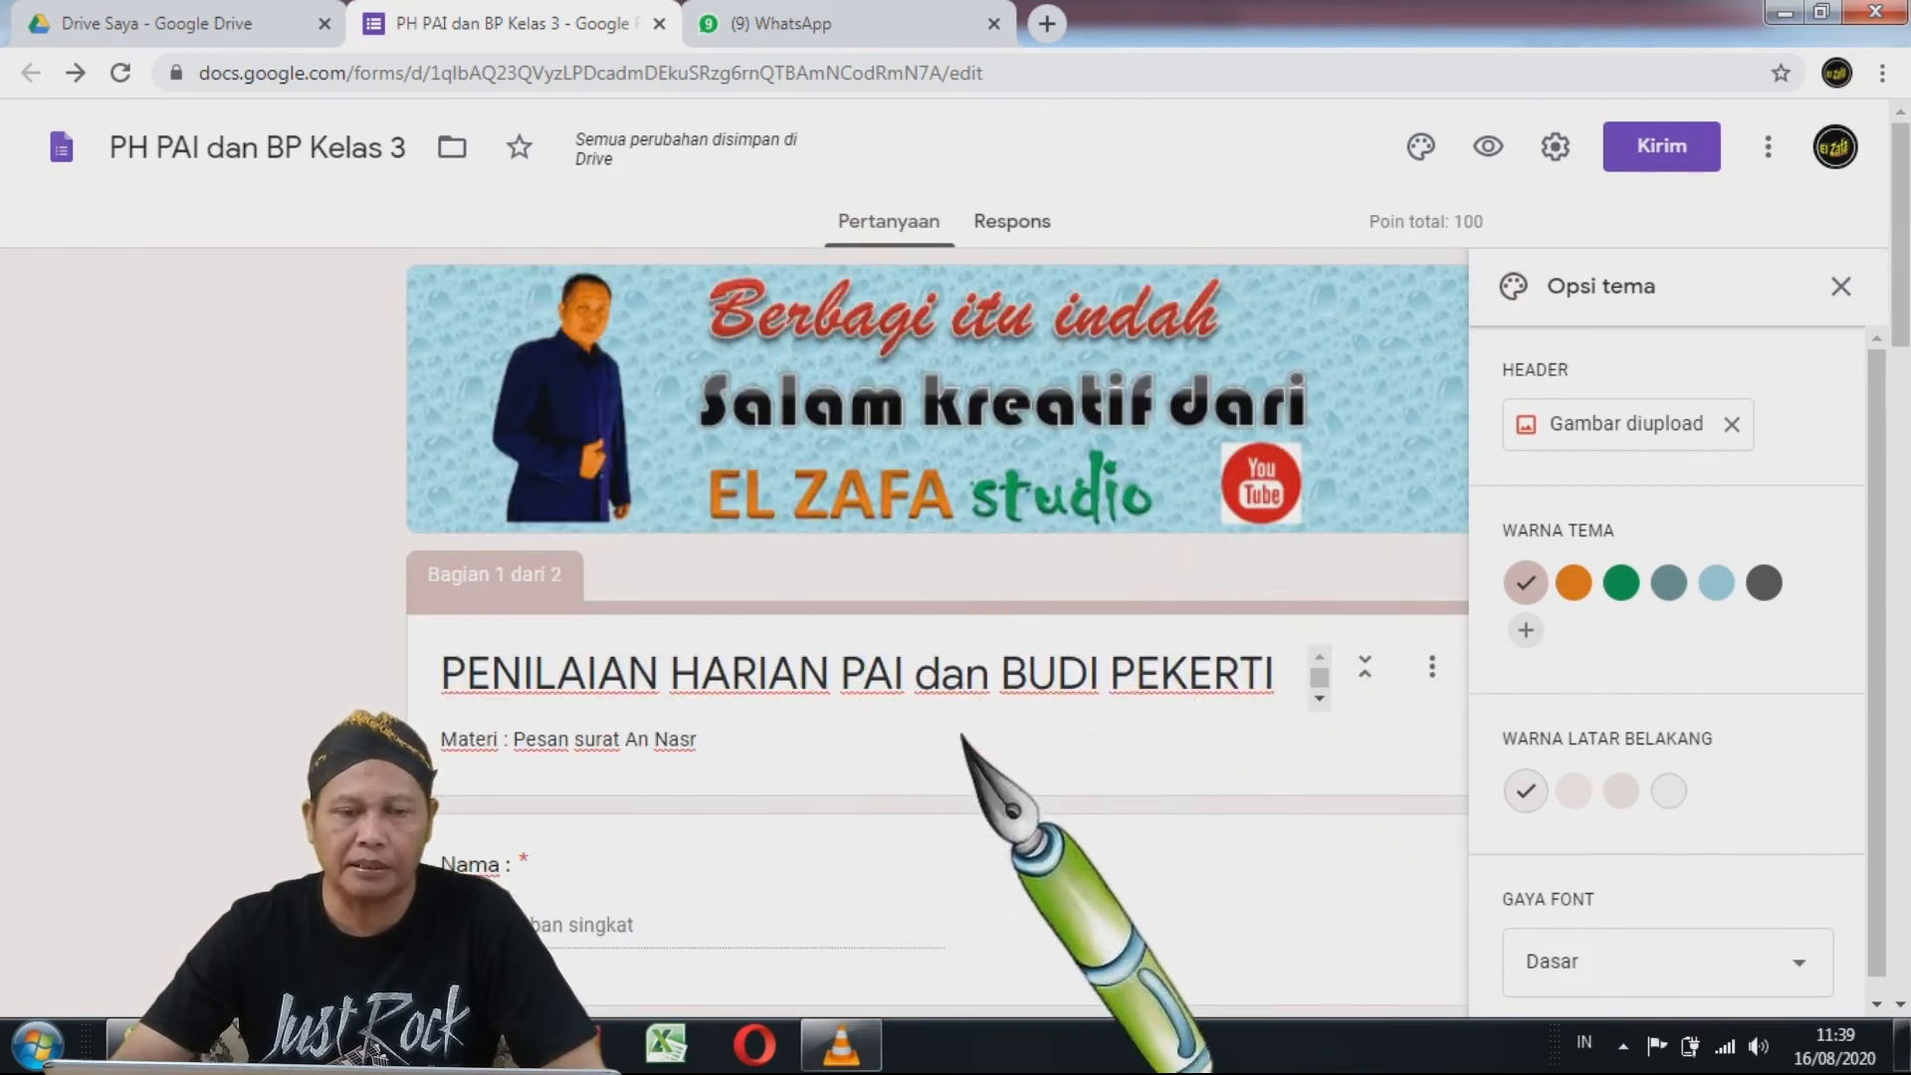
{"action": "scroll", "coordinate": [962, 737], "scroll_direction": "down", "scroll_amount": 5}
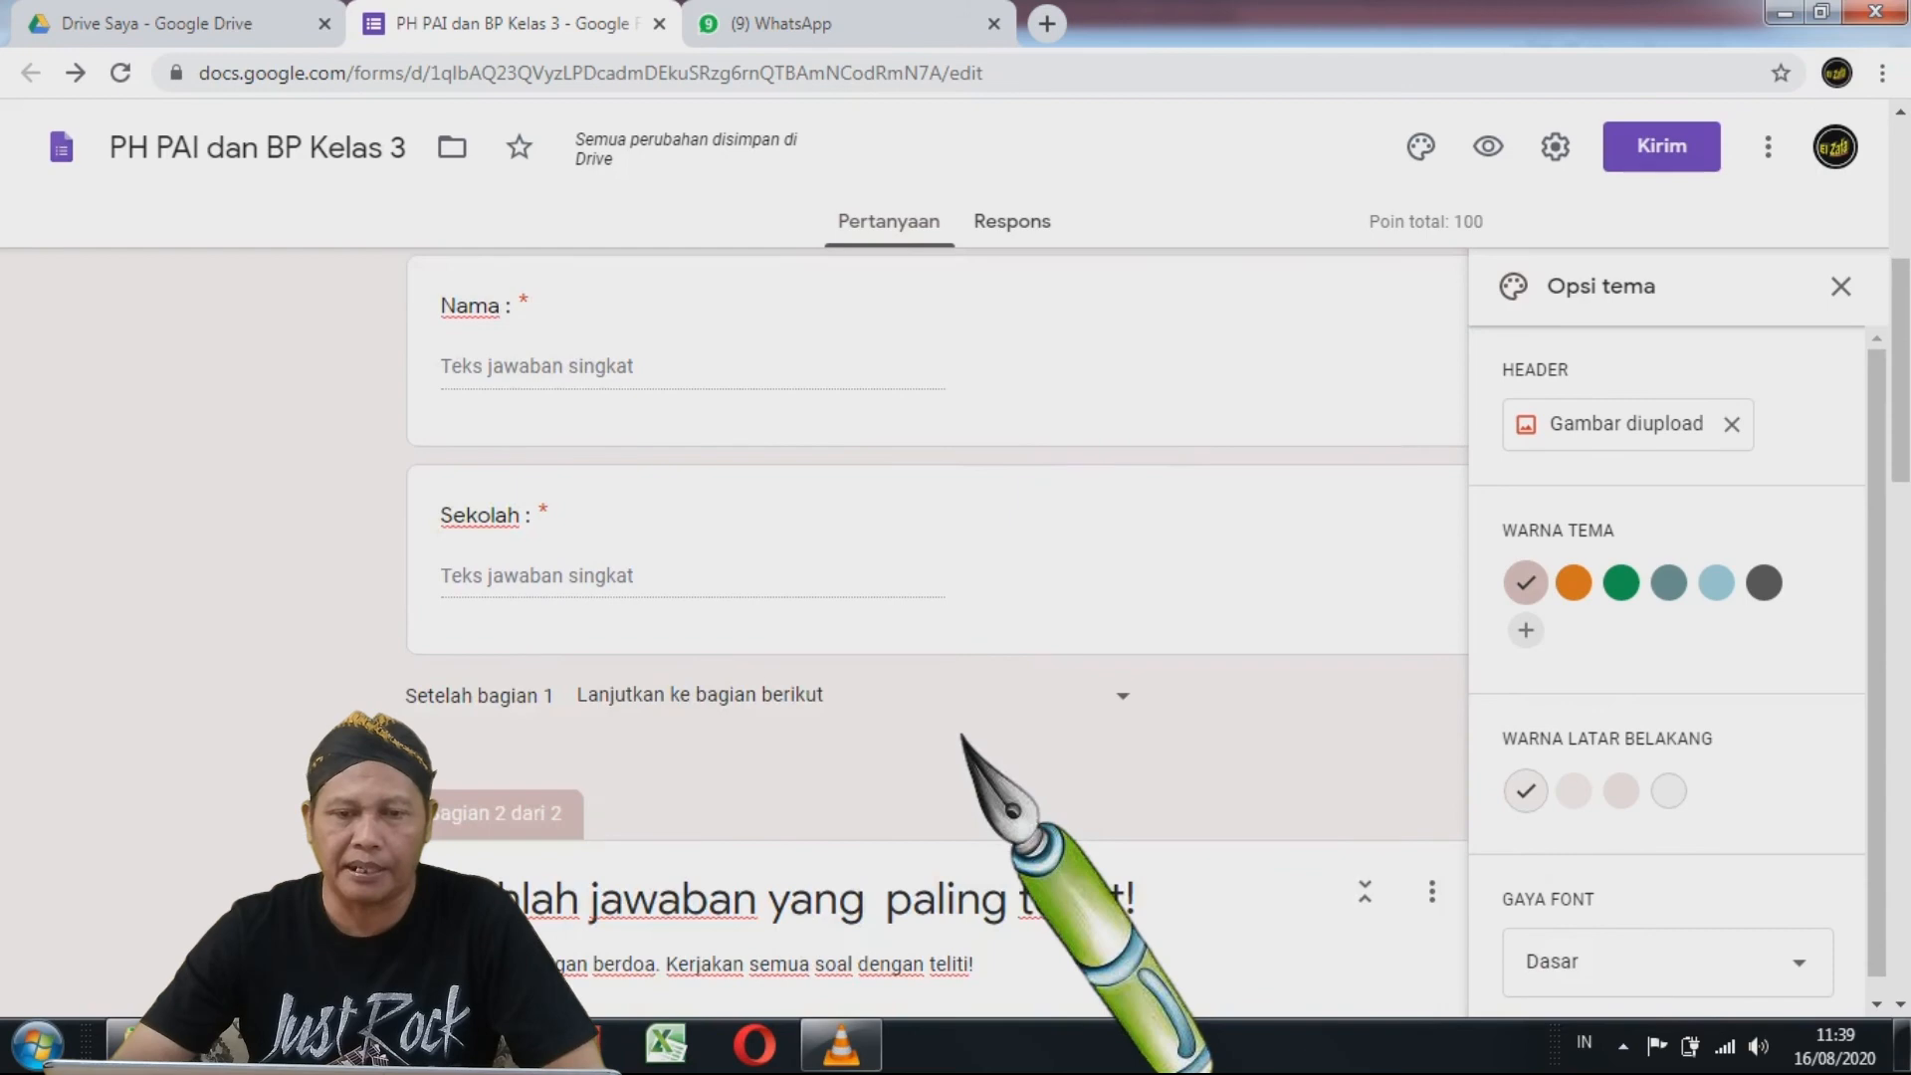
{"action": "scroll", "coordinate": [963, 736], "scroll_direction": "up", "scroll_amount": 5}
{"action": "triple_click", "coordinate": [946, 705]}
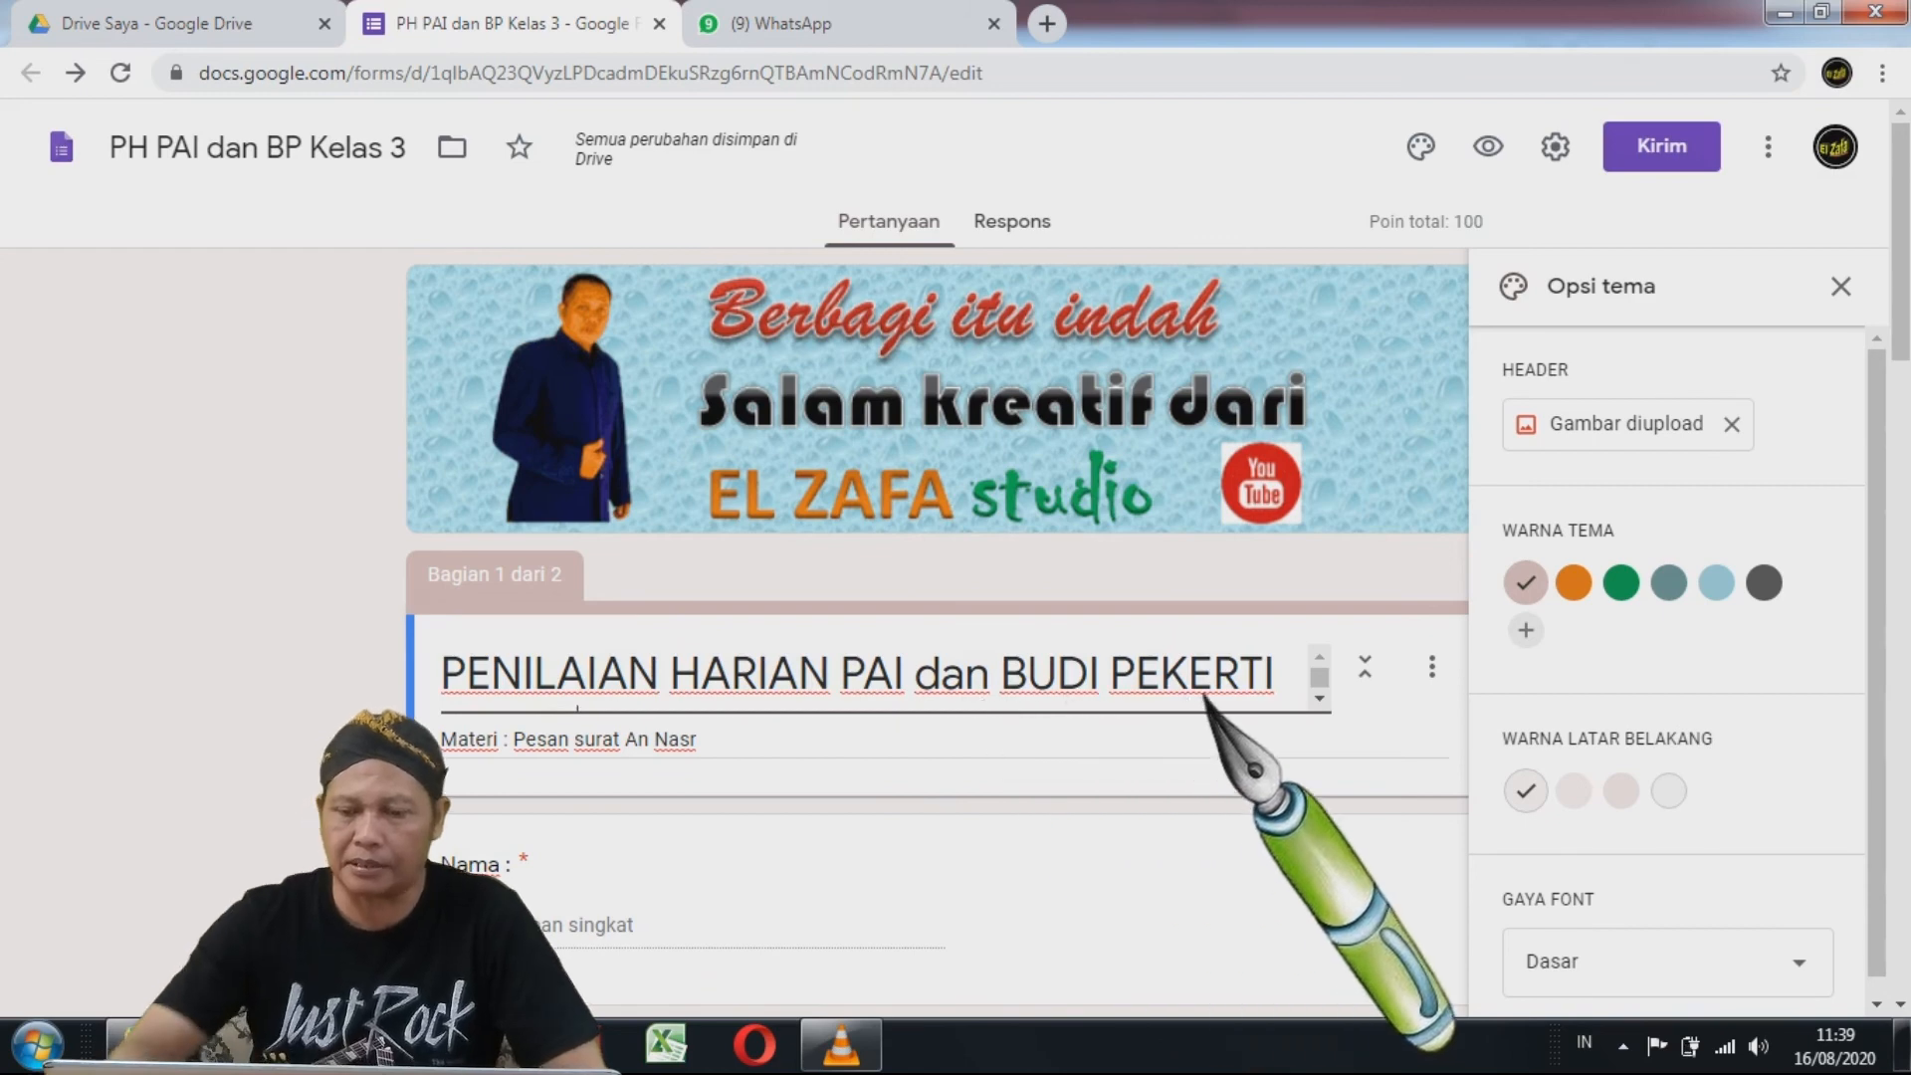
{"action": "key", "text": "BackSpace"}
{"action": "key", "text": "BackSpace"}
{"action": "key", "text": "BackSpace"}
{"action": "key", "text": "BackSpace"}
{"action": "key", "text": "BackSpace"}
{"action": "key", "text": "BackSpace"}
{"action": "key", "text": "BackSpace"}
{"action": "key", "text": "BackSpace"}
{"action": "key", "text": "BackSpace"}
{"action": "key", "text": "BackSpace"}
{"action": "key", "text": "BackSpace"}
{"action": "key", "text": "BackSpace"}
{"action": "key", "text": "BackSpace"}
{"action": "key", "text": "BackSpace"}
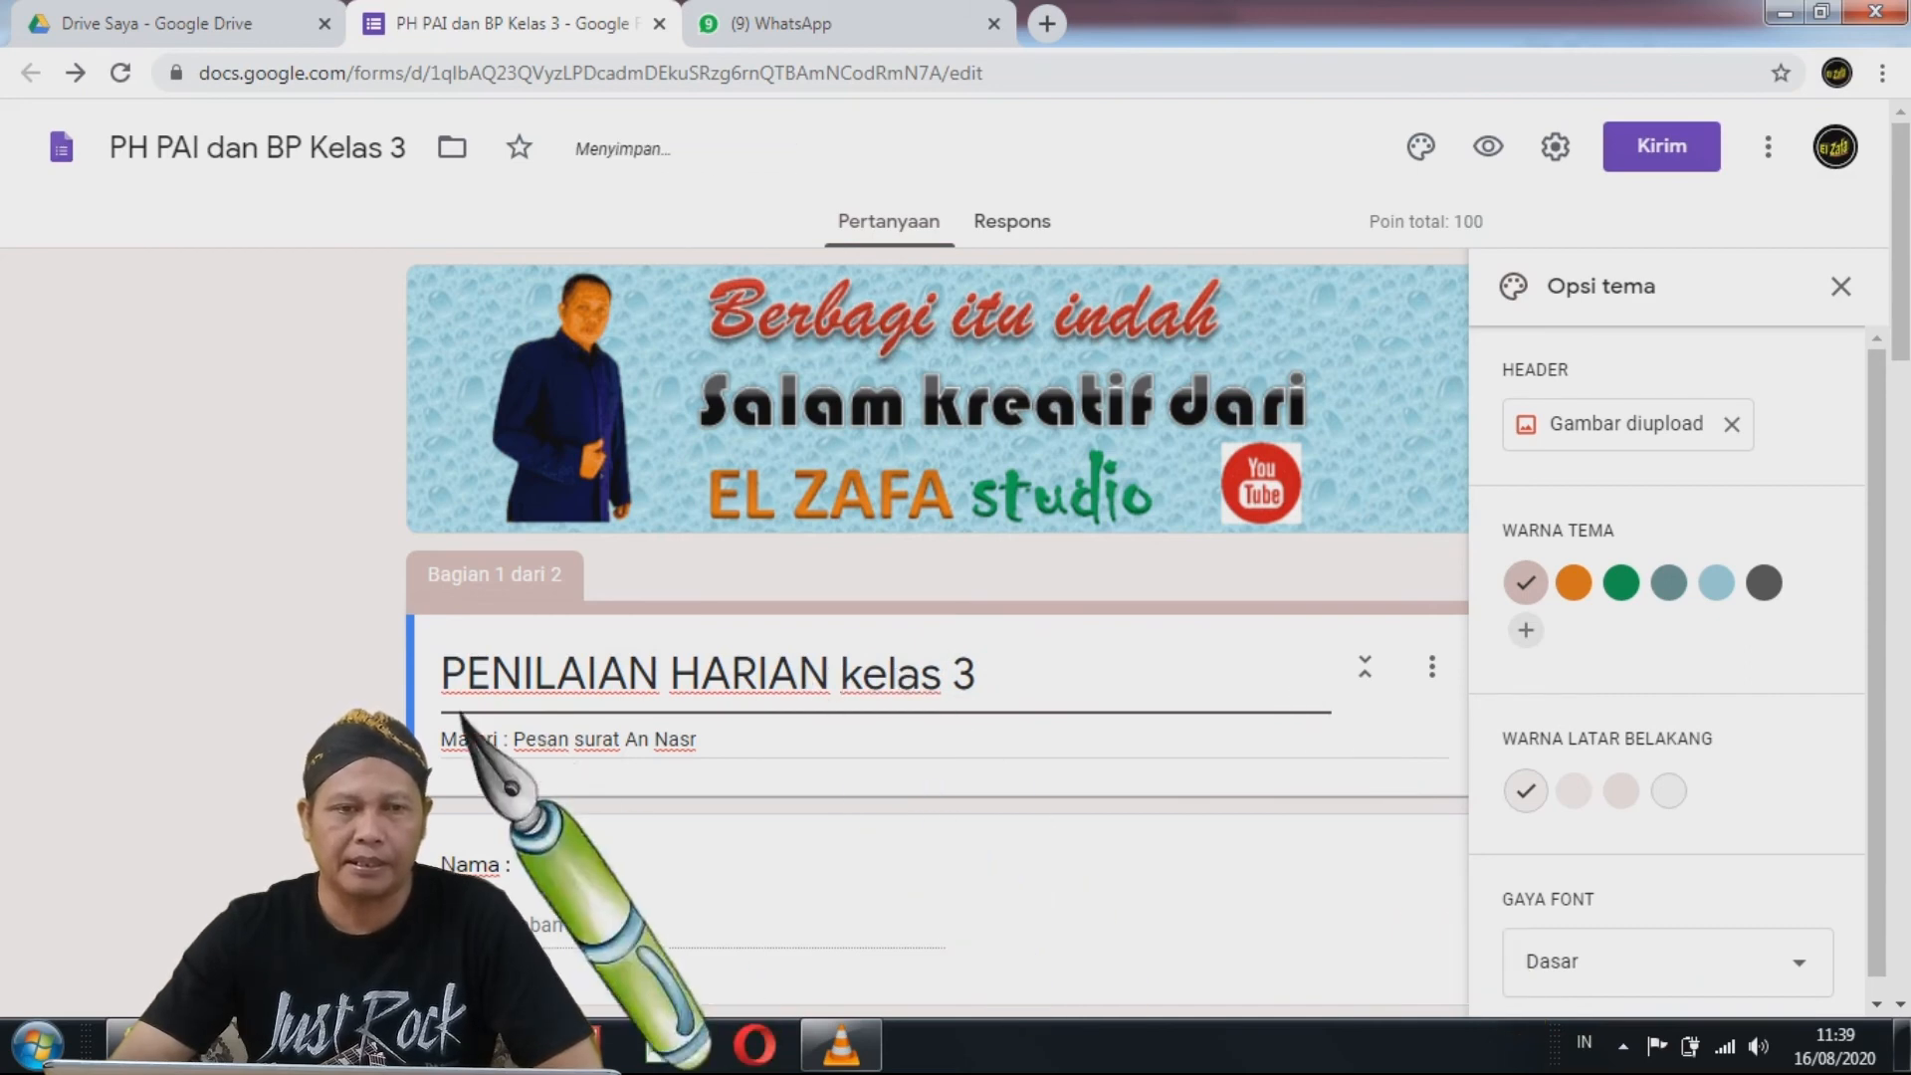
{"action": "left_click", "coordinate": [242, 568]}
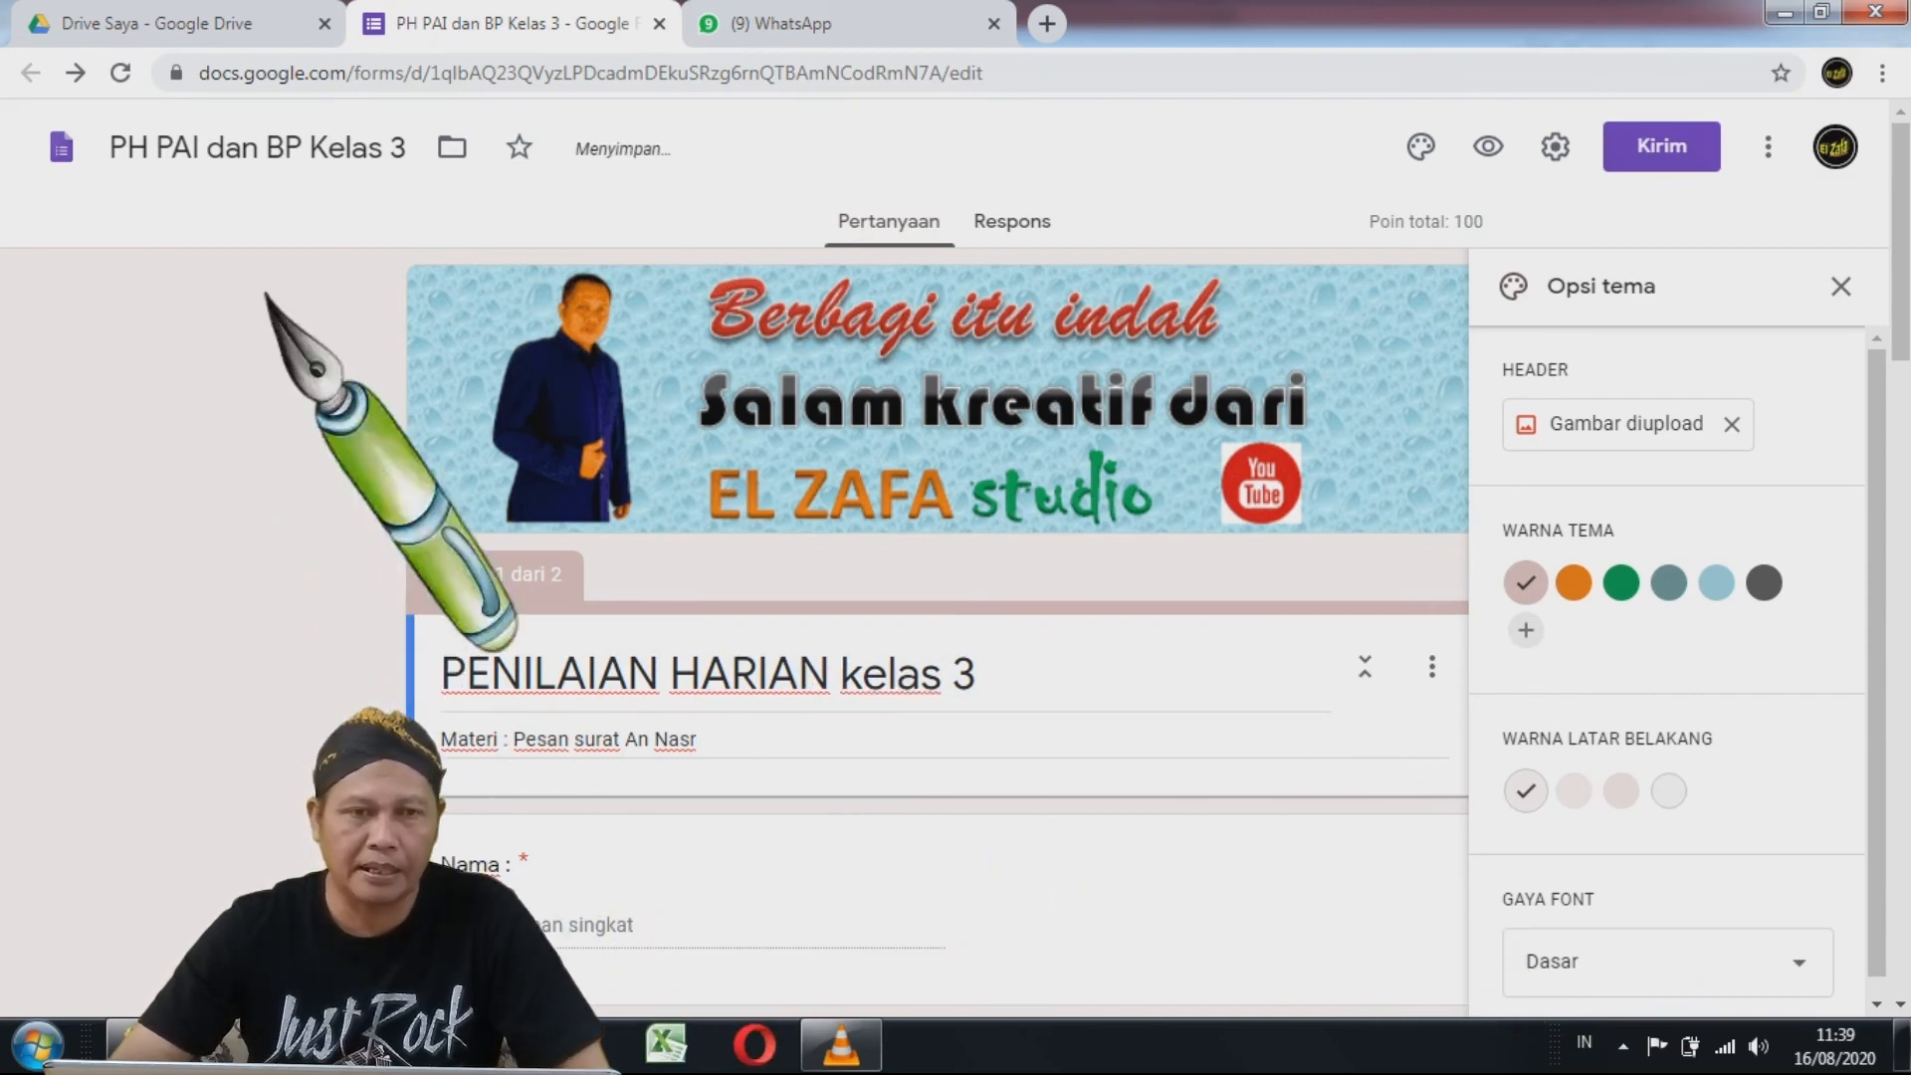
{"action": "left_click", "coordinate": [309, 160]}
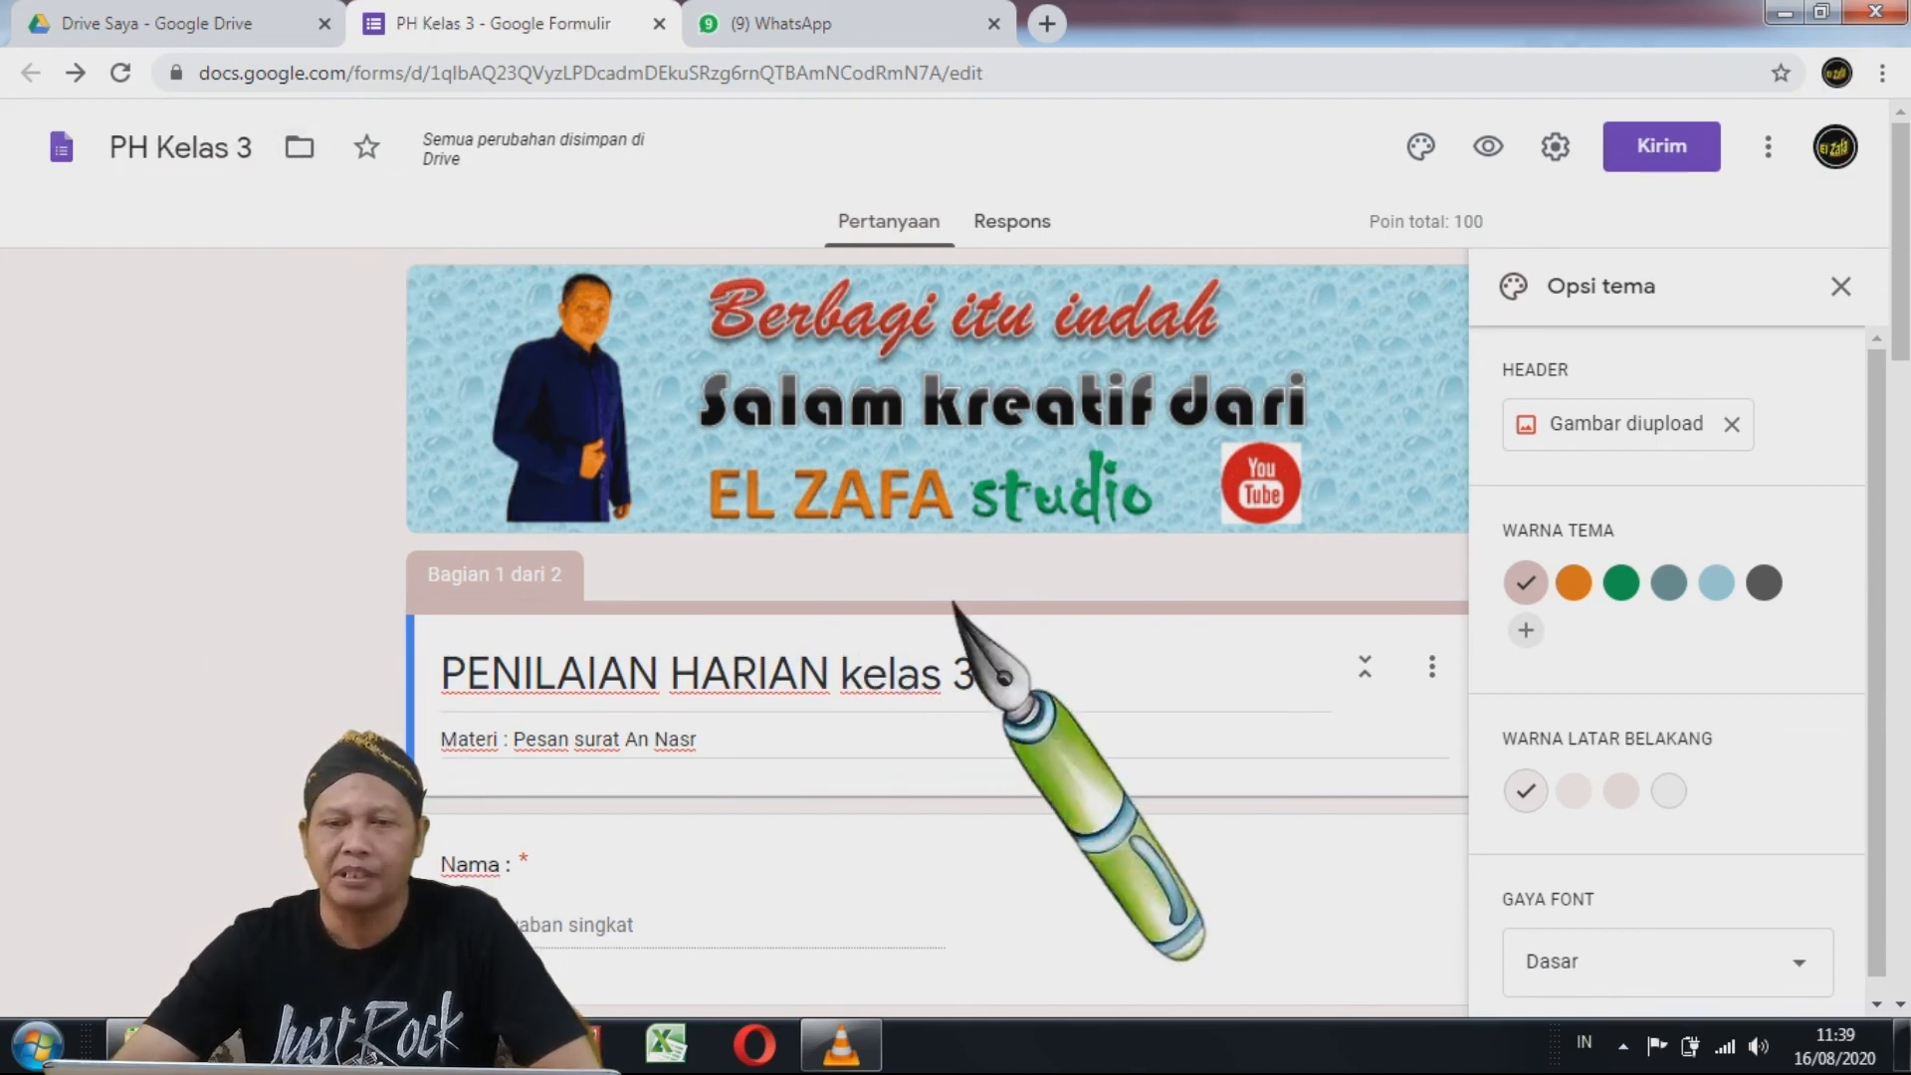
- Check the answer key, points and required setting of each multiple-choice question, from the last one up to the first
{"action": "scroll", "coordinate": [966, 647], "scroll_direction": "down", "scroll_amount": 15}
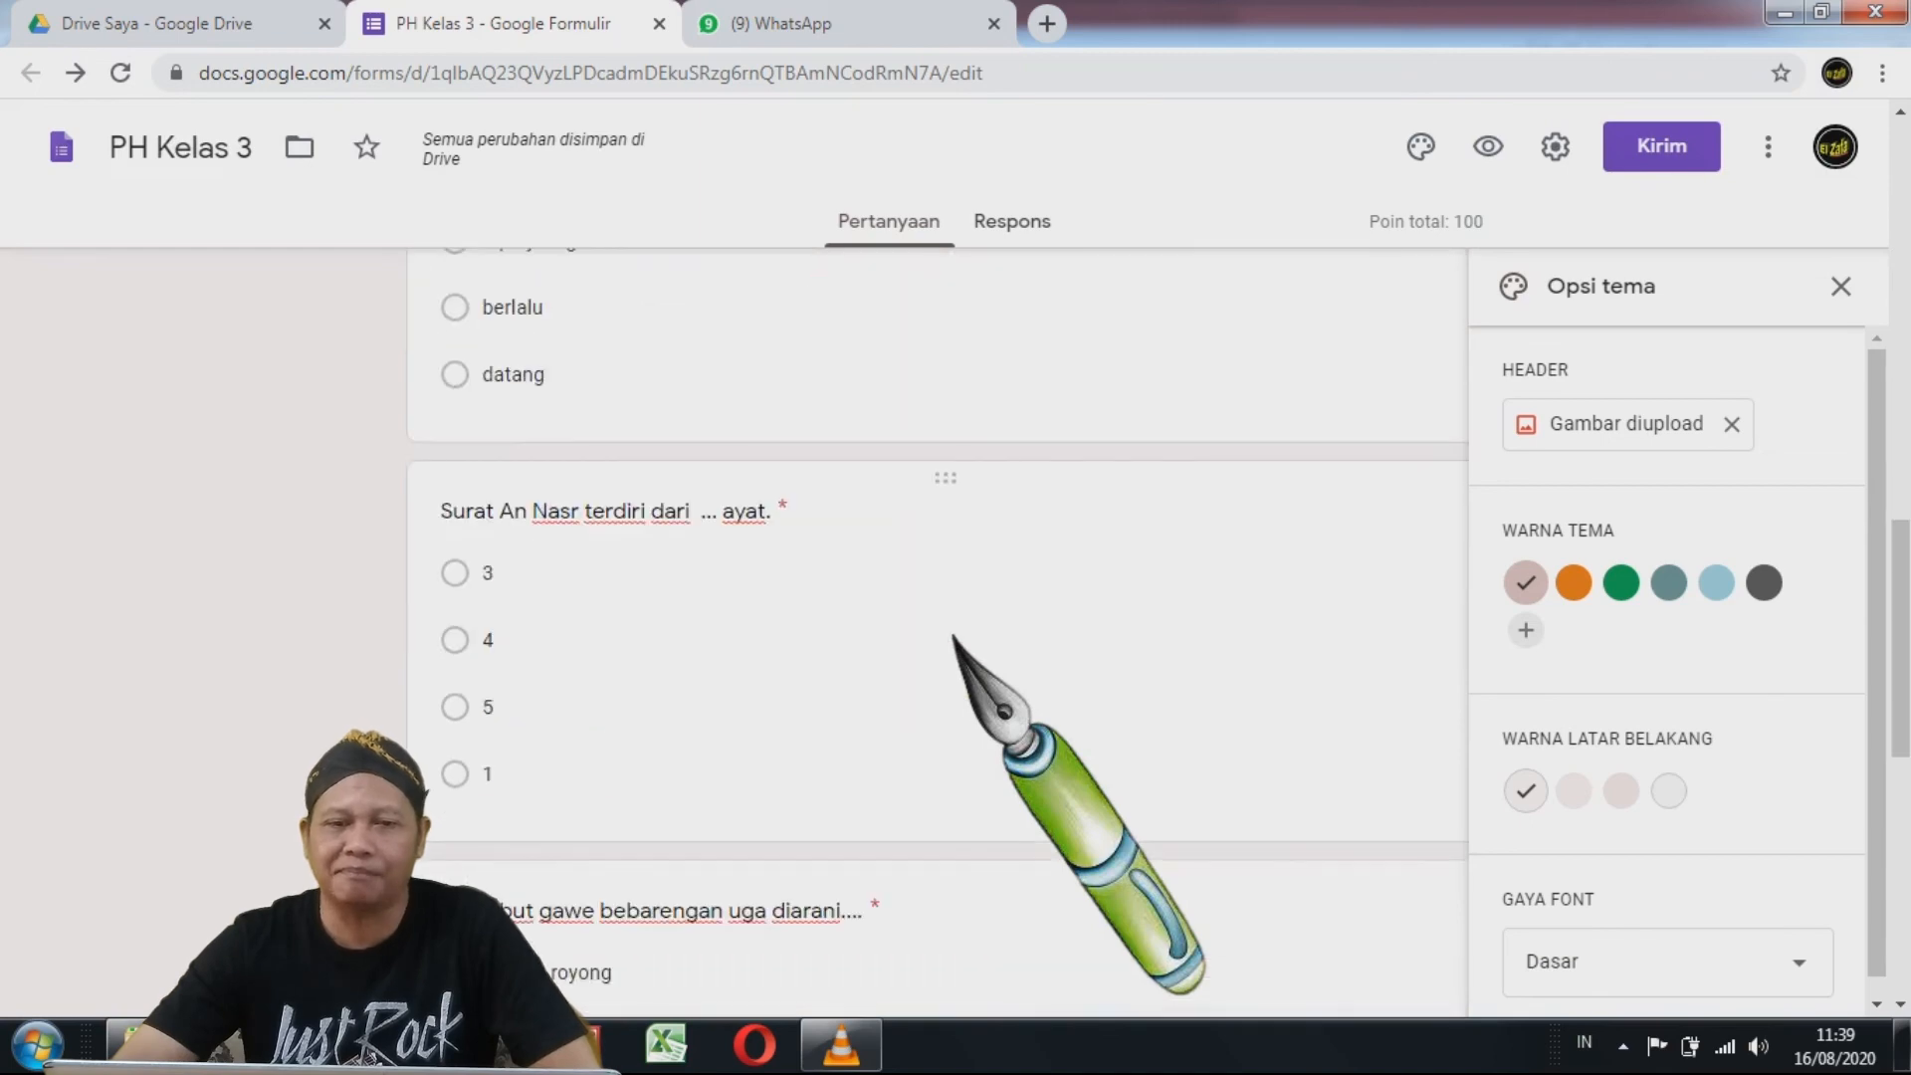
{"action": "scroll", "coordinate": [954, 637], "scroll_direction": "down", "scroll_amount": 5}
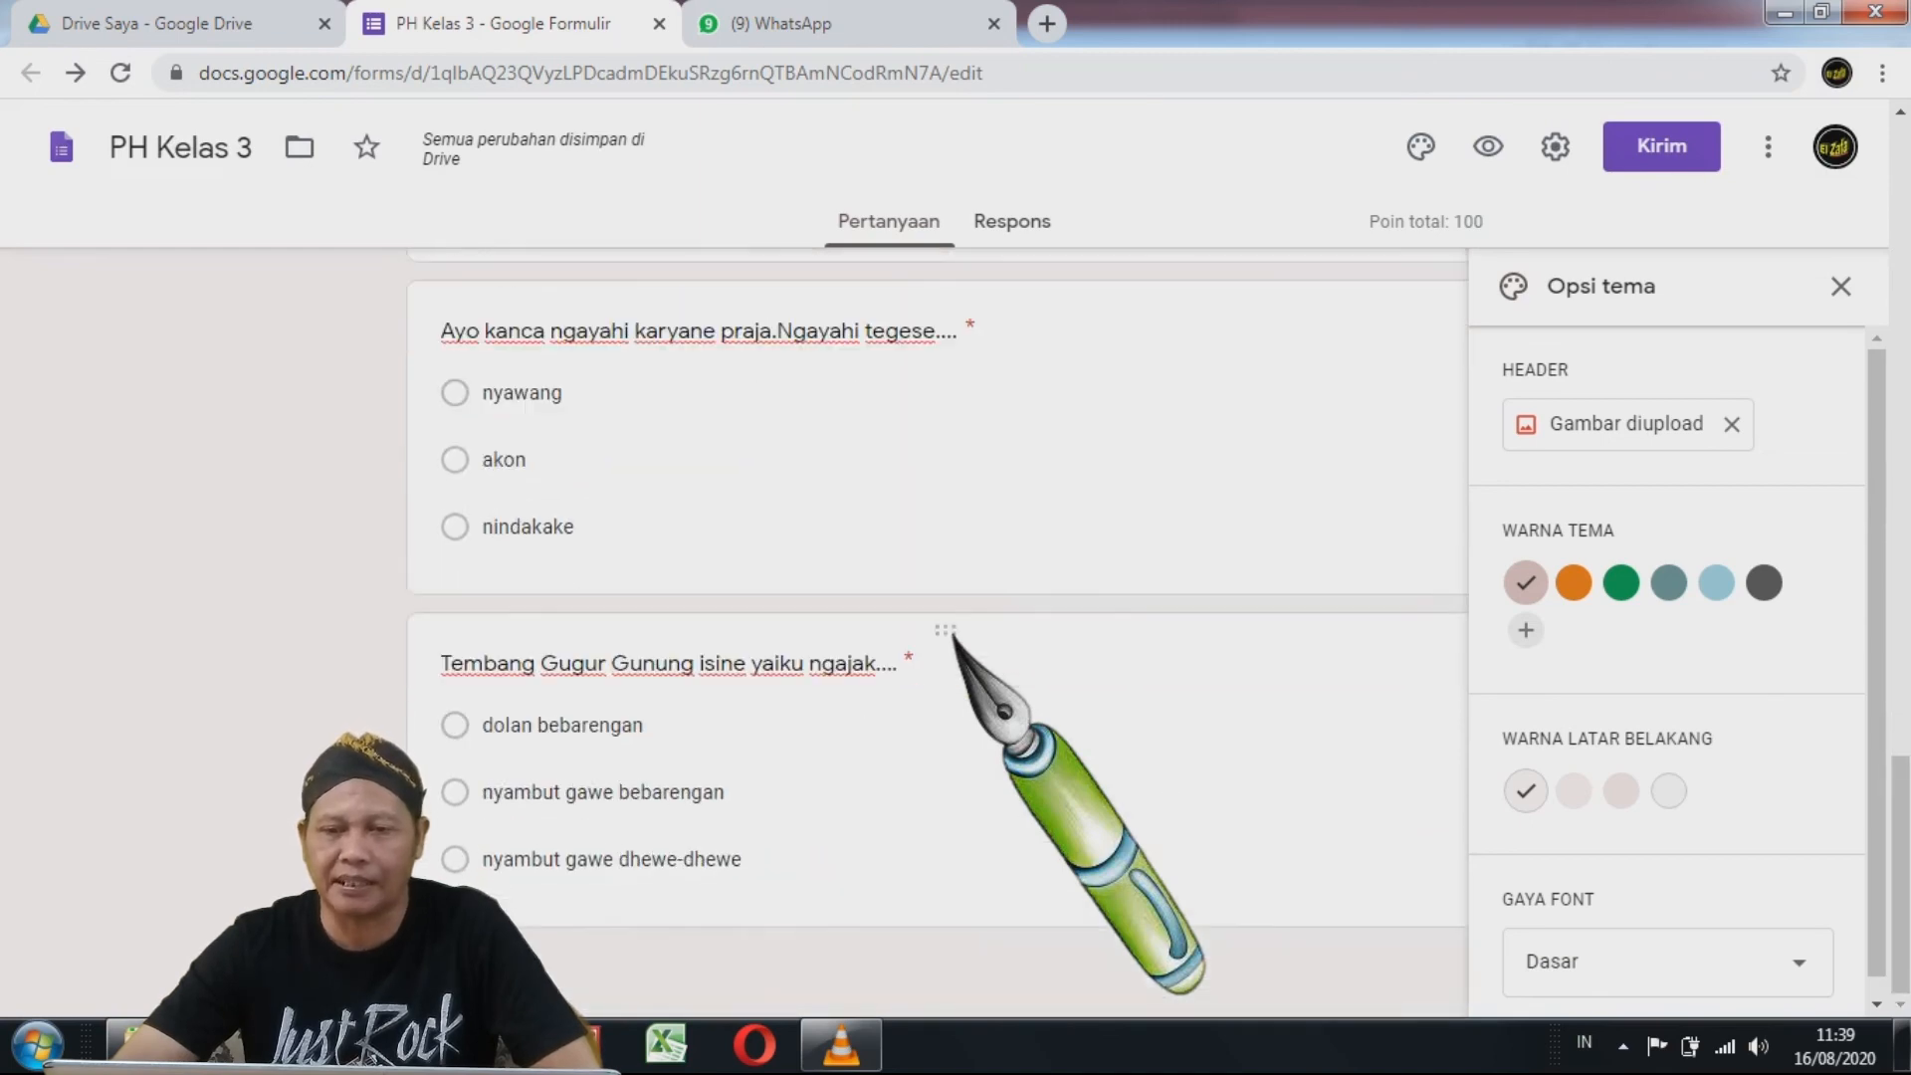
{"action": "left_click", "coordinate": [973, 732]}
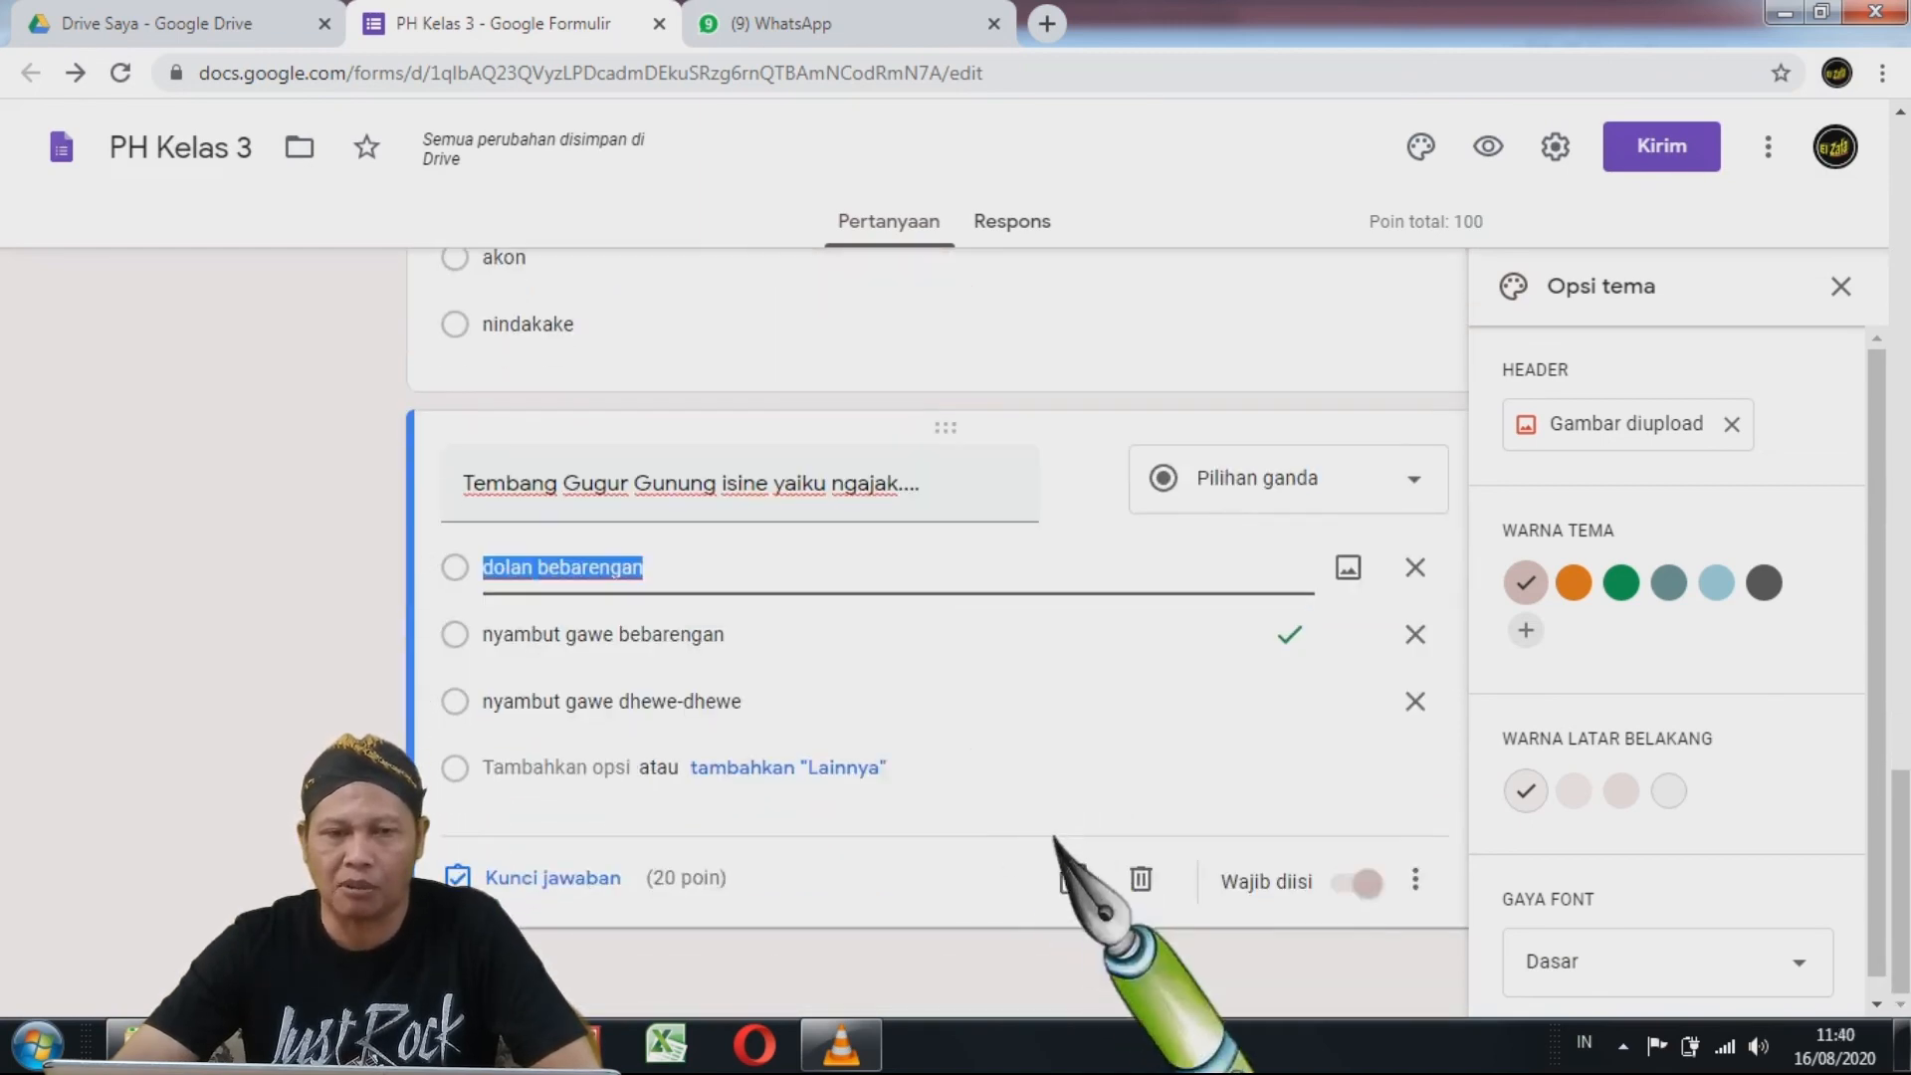
{"action": "scroll", "coordinate": [716, 881], "scroll_direction": "up", "scroll_amount": 4}
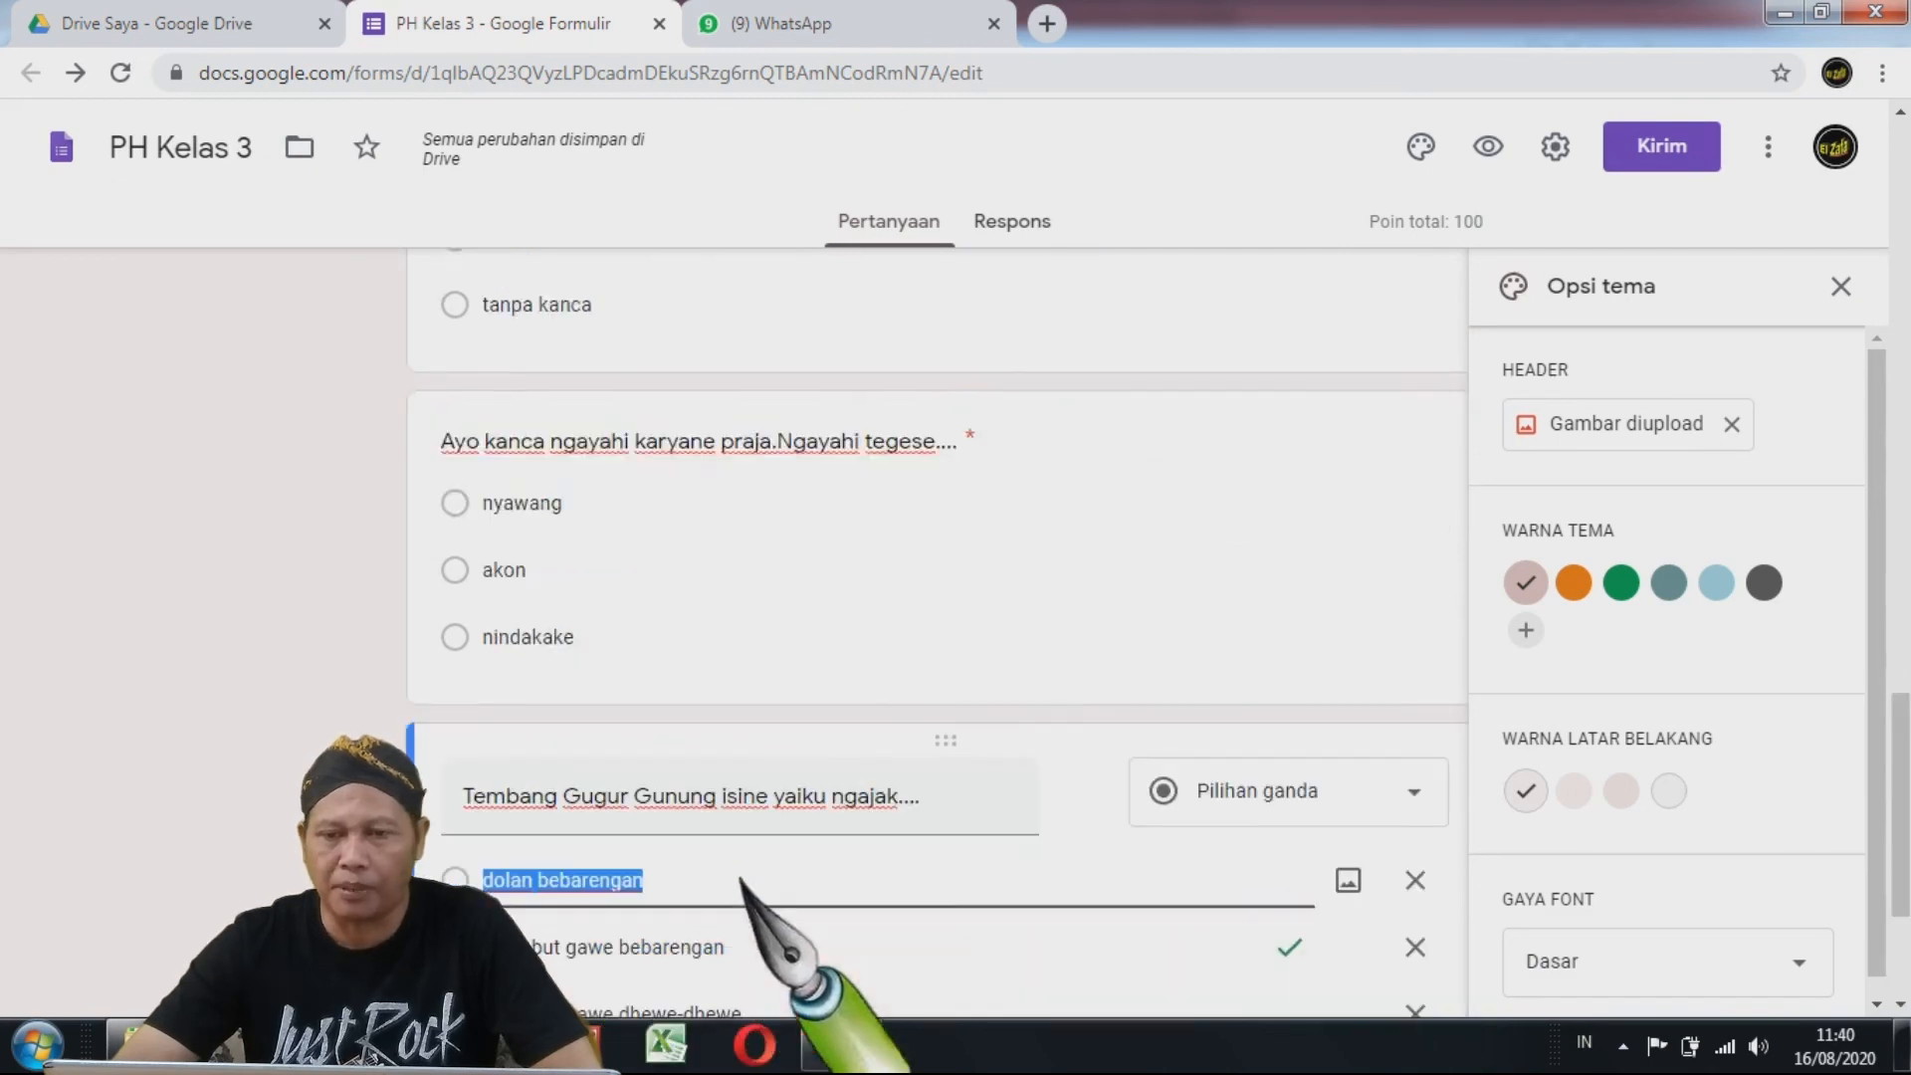
{"action": "left_click", "coordinate": [735, 675]}
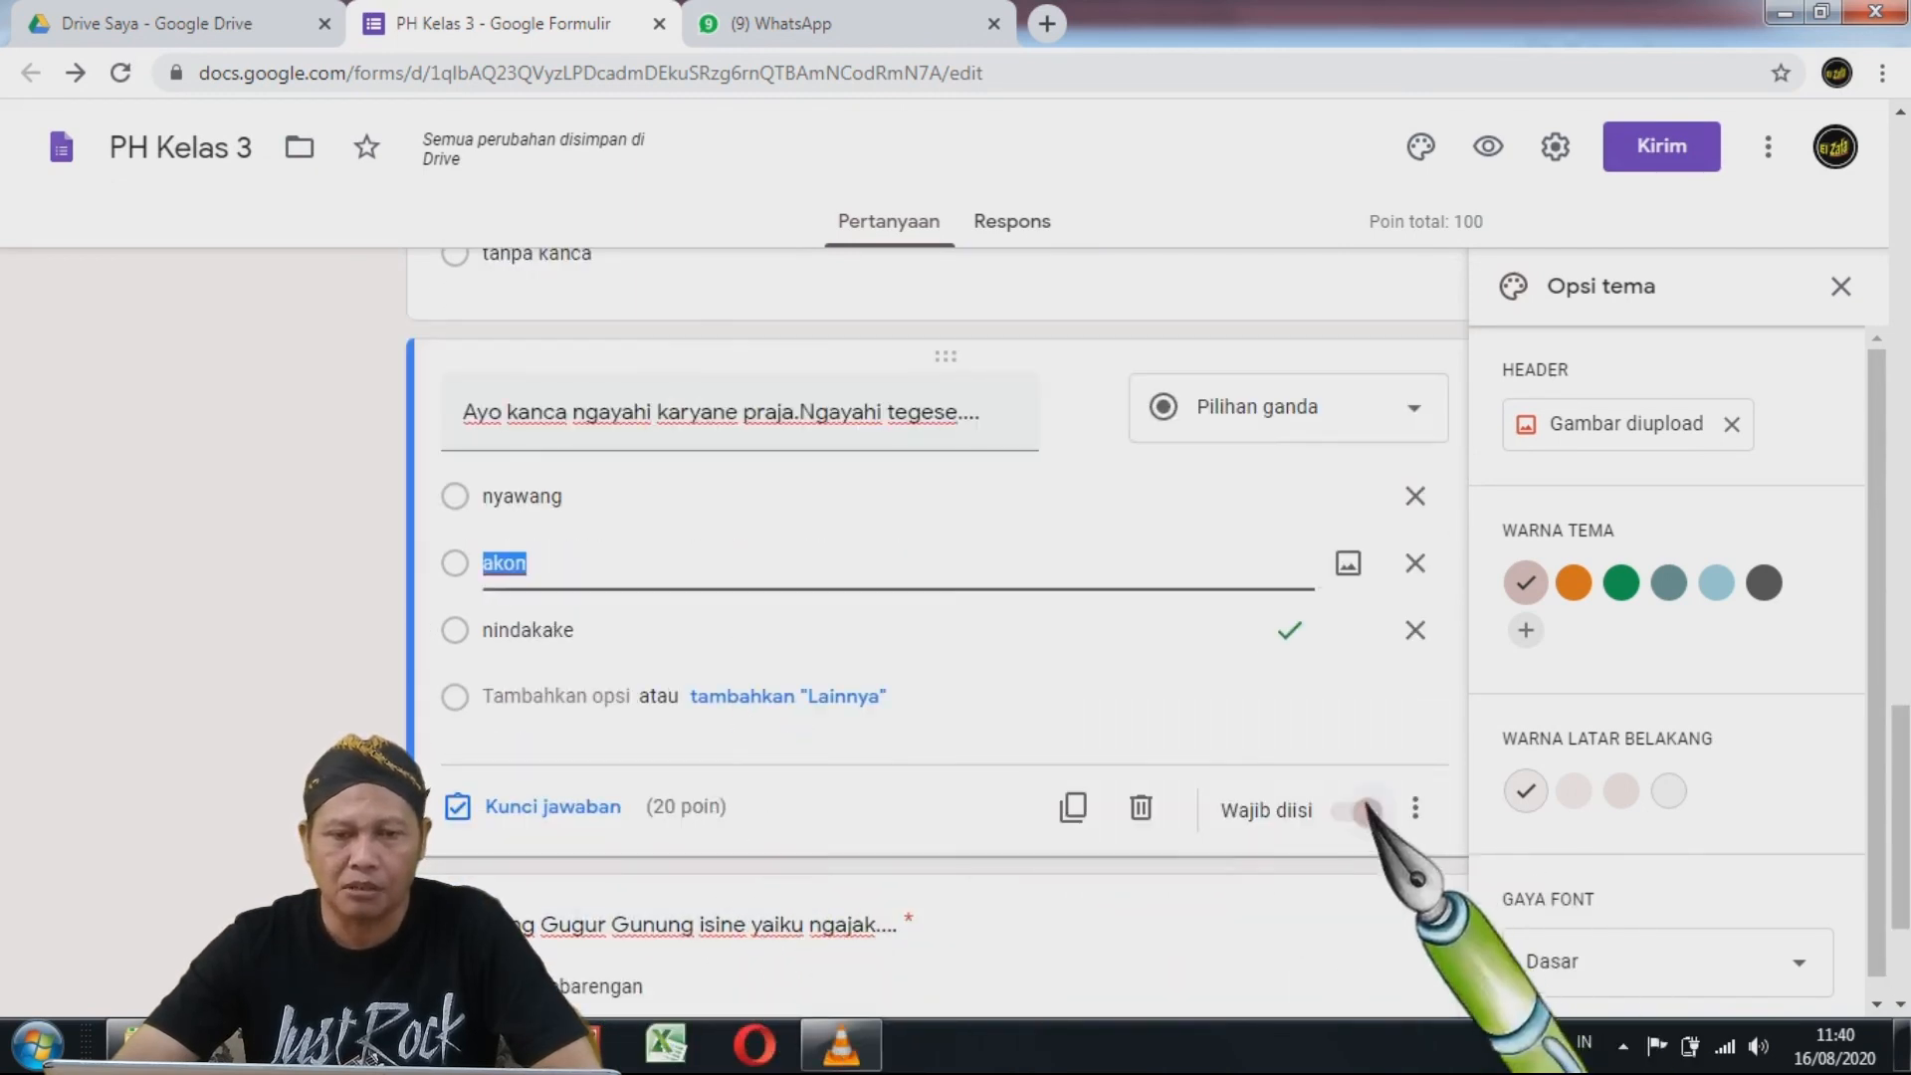
{"action": "scroll", "coordinate": [1237, 746], "scroll_direction": "up", "scroll_amount": 5}
{"action": "left_click", "coordinate": [774, 676]}
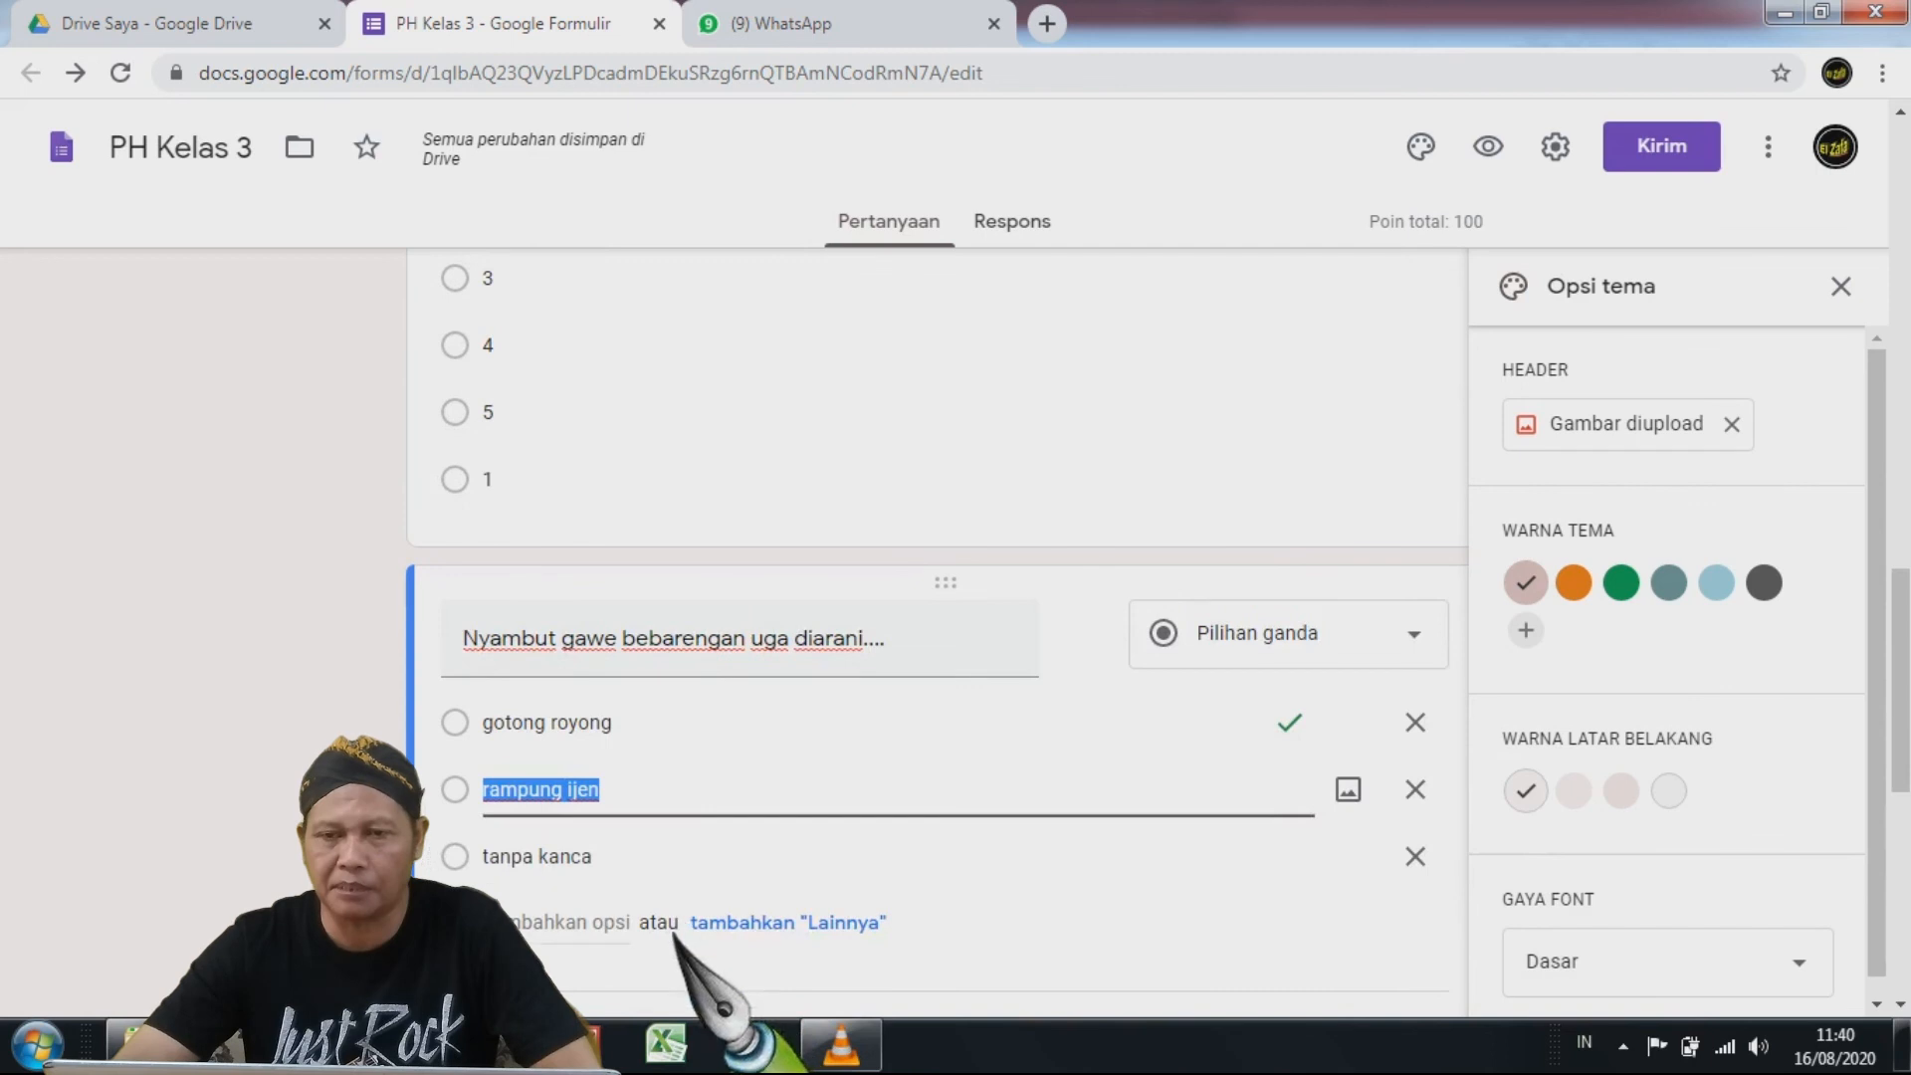
{"action": "scroll", "coordinate": [1131, 677], "scroll_direction": "up", "scroll_amount": 5}
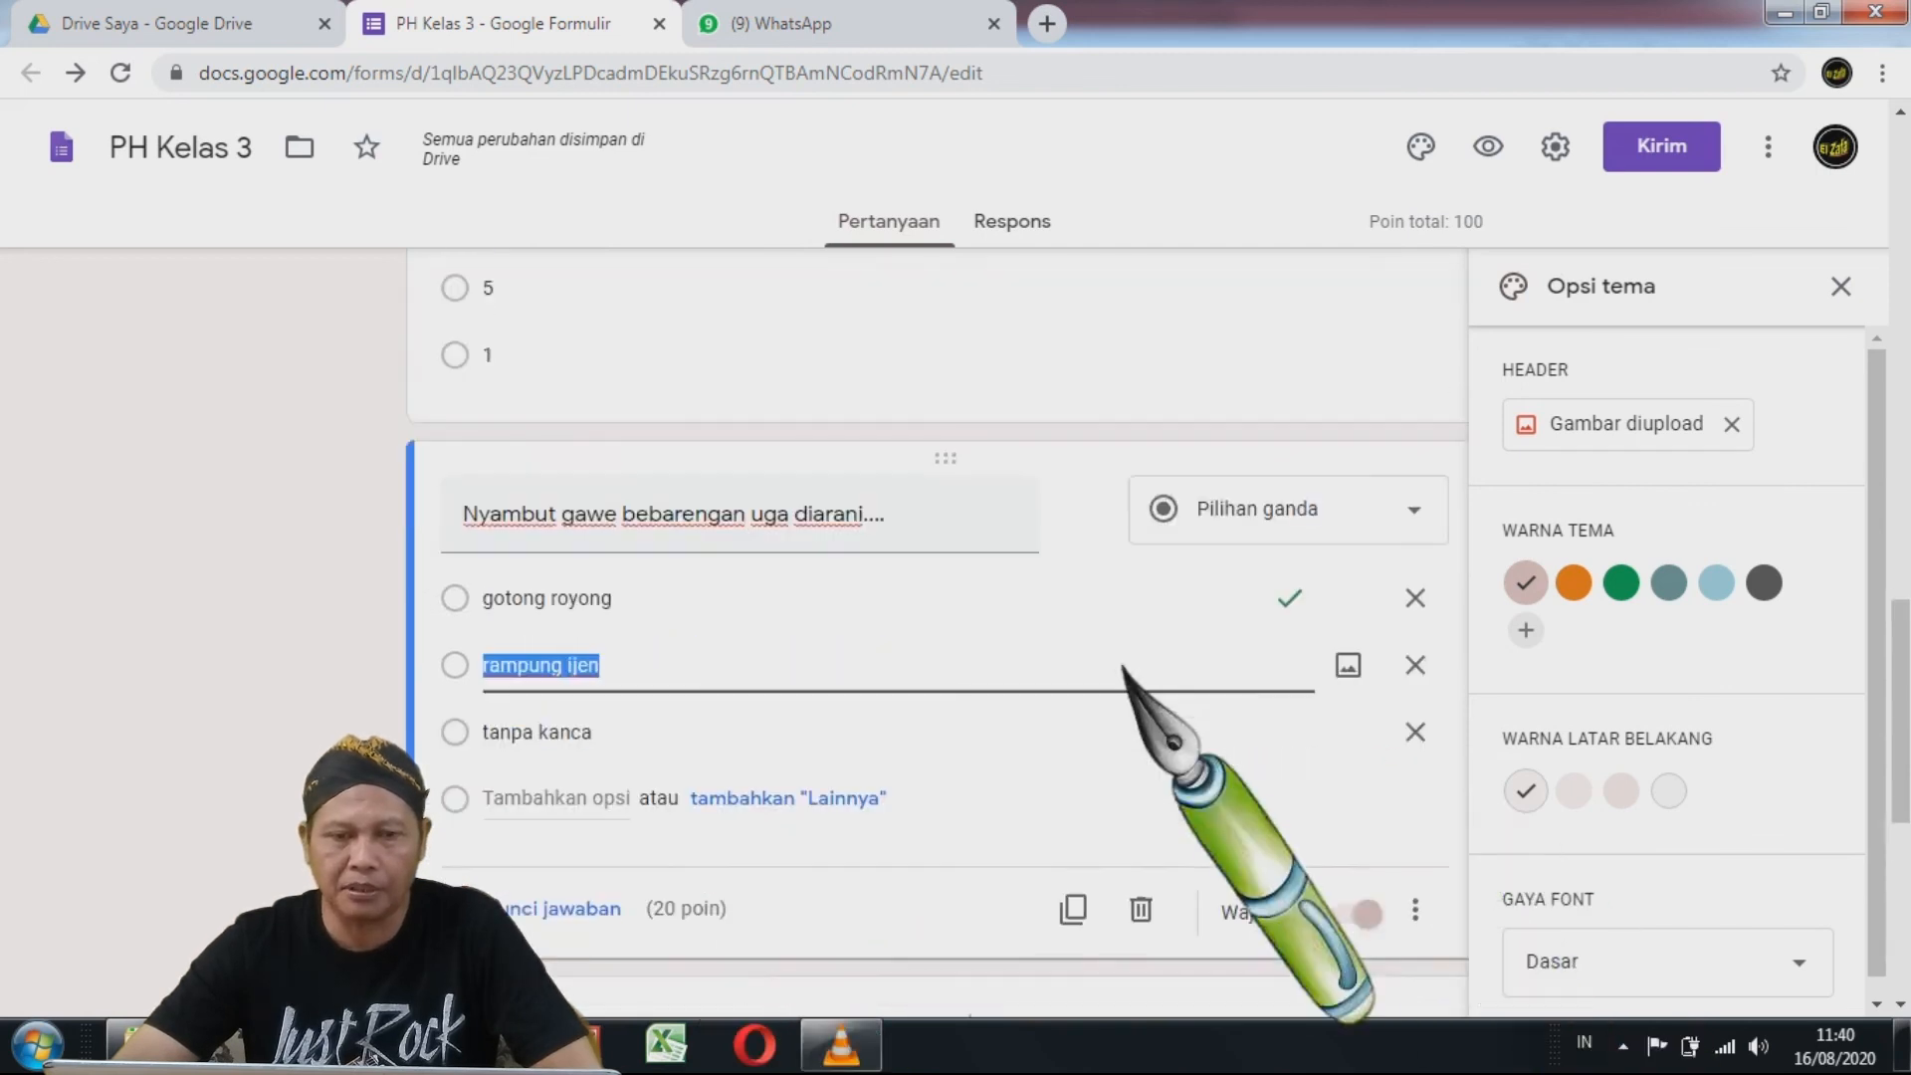
{"action": "left_click", "coordinate": [896, 647]}
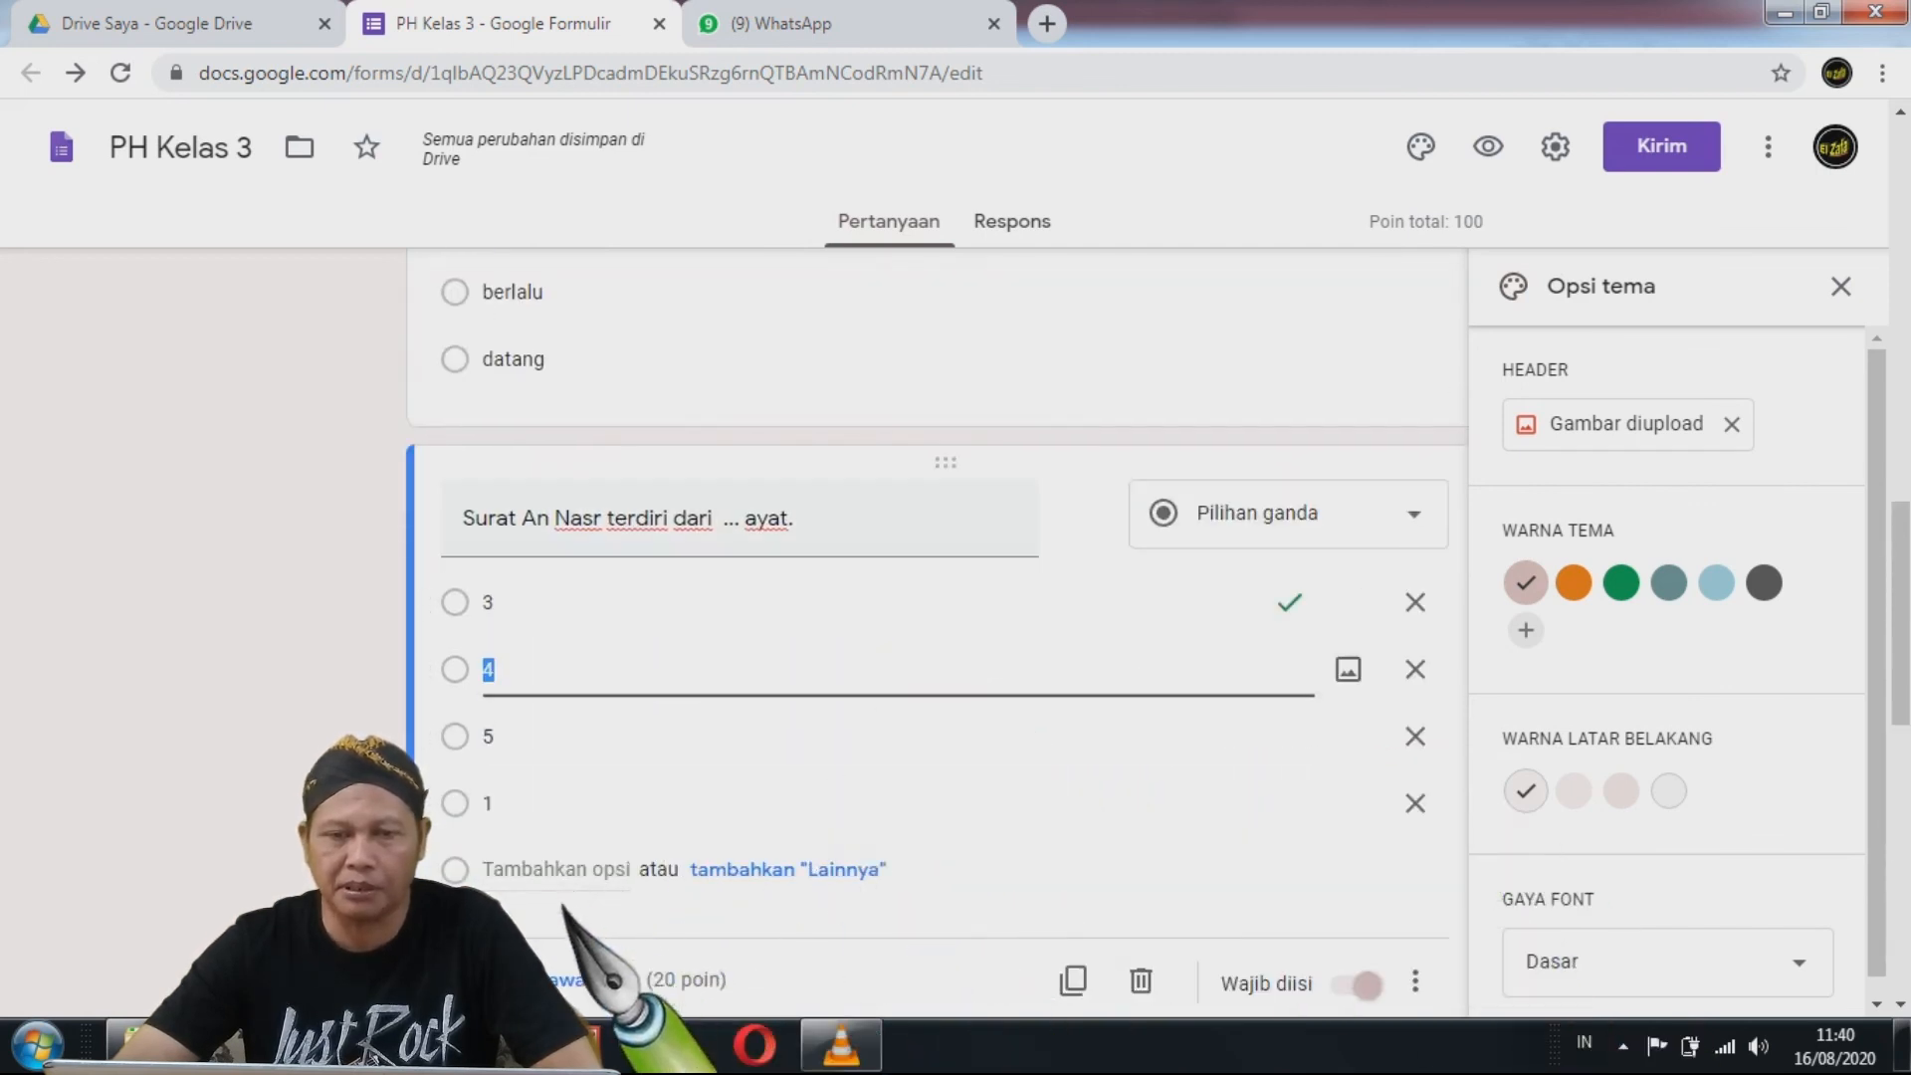
{"action": "scroll", "coordinate": [1215, 810], "scroll_direction": "up", "scroll_amount": 6}
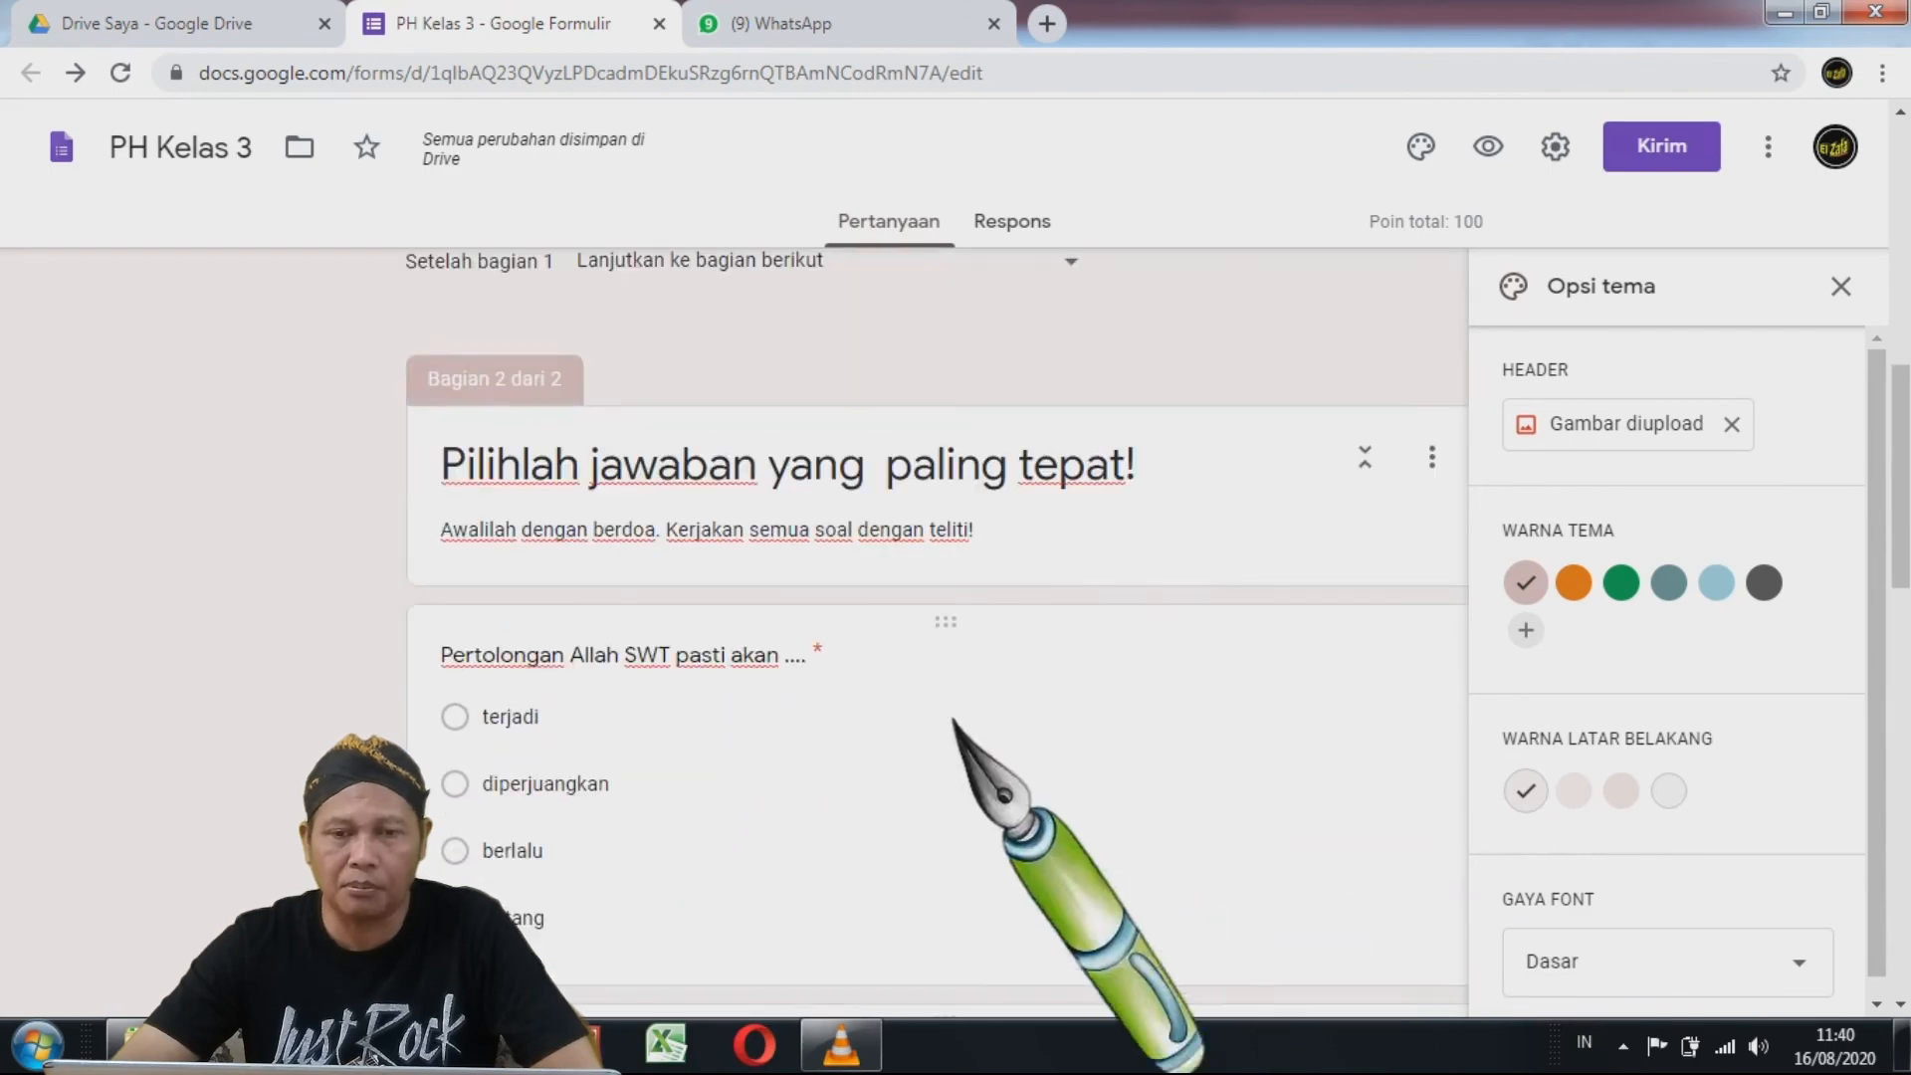
{"action": "left_click", "coordinate": [954, 719]}
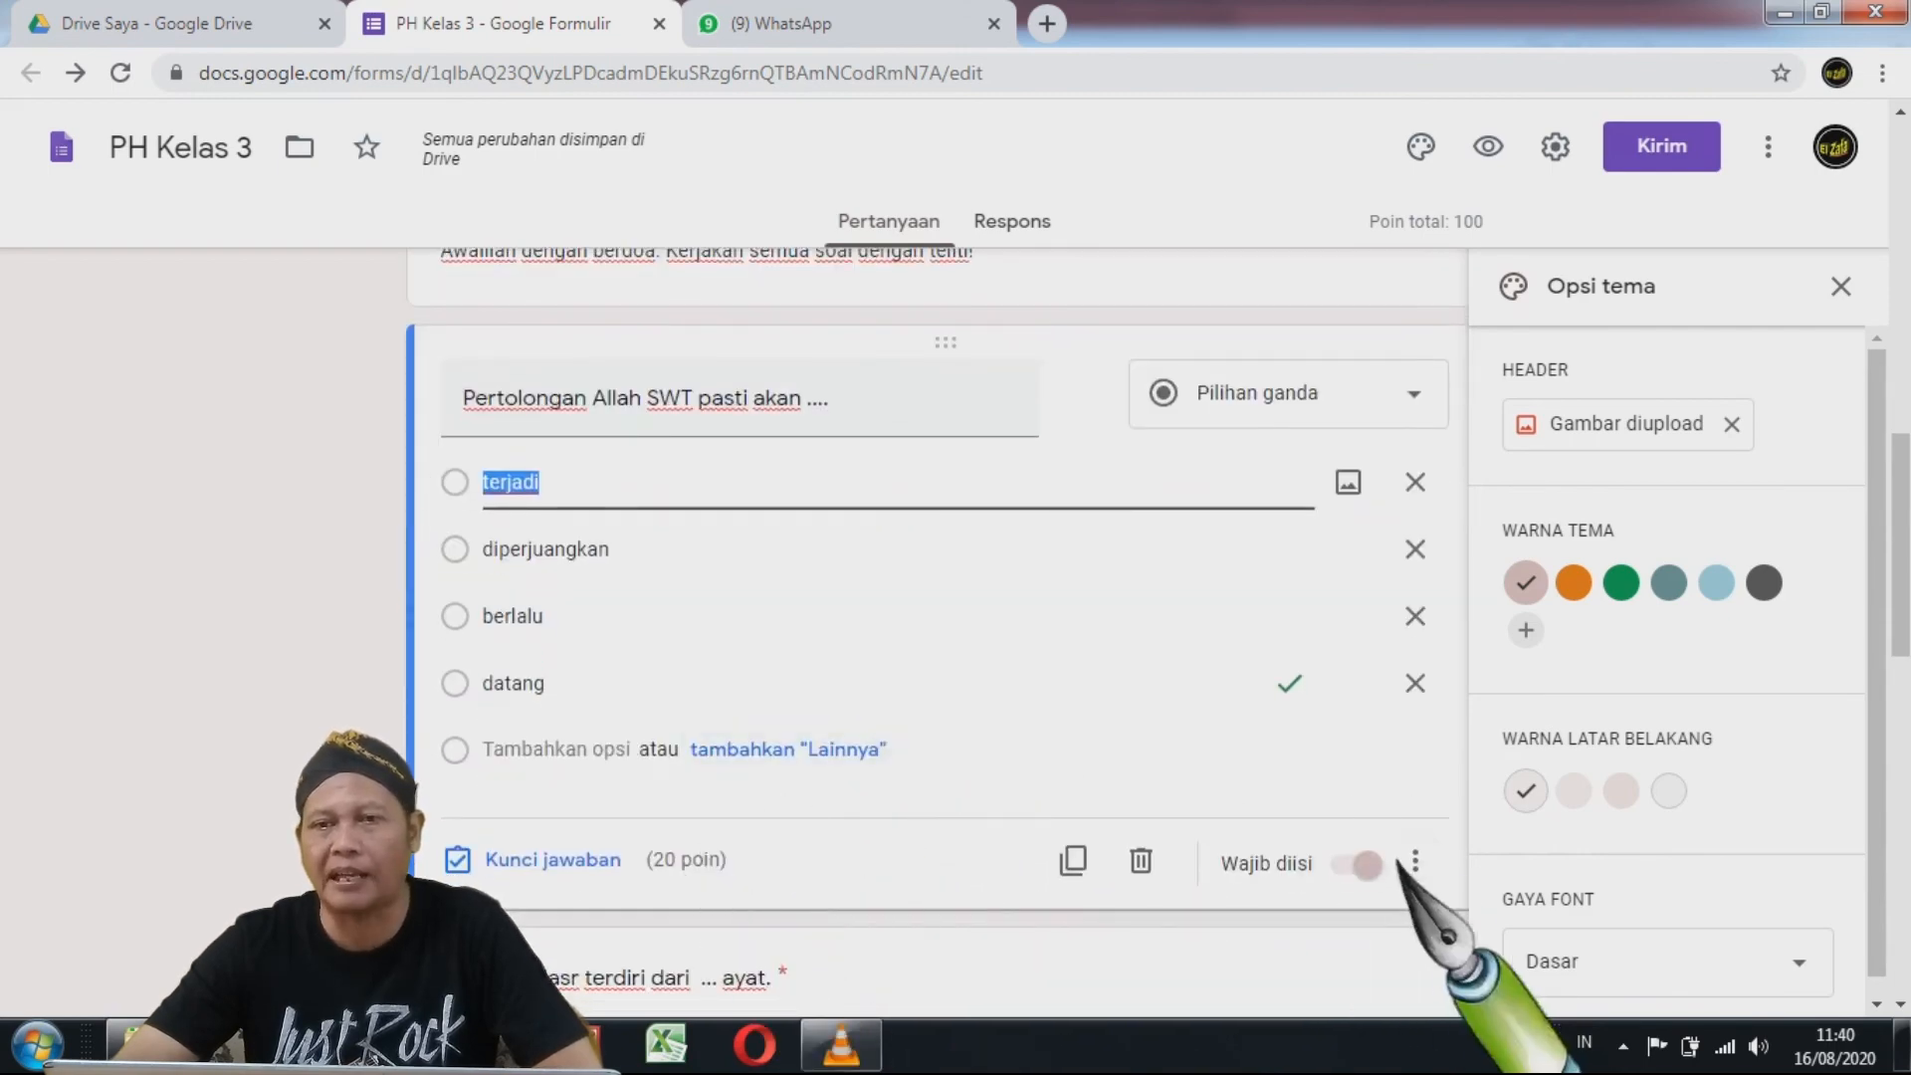
{"action": "scroll", "coordinate": [989, 640], "scroll_direction": "up", "scroll_amount": 6}
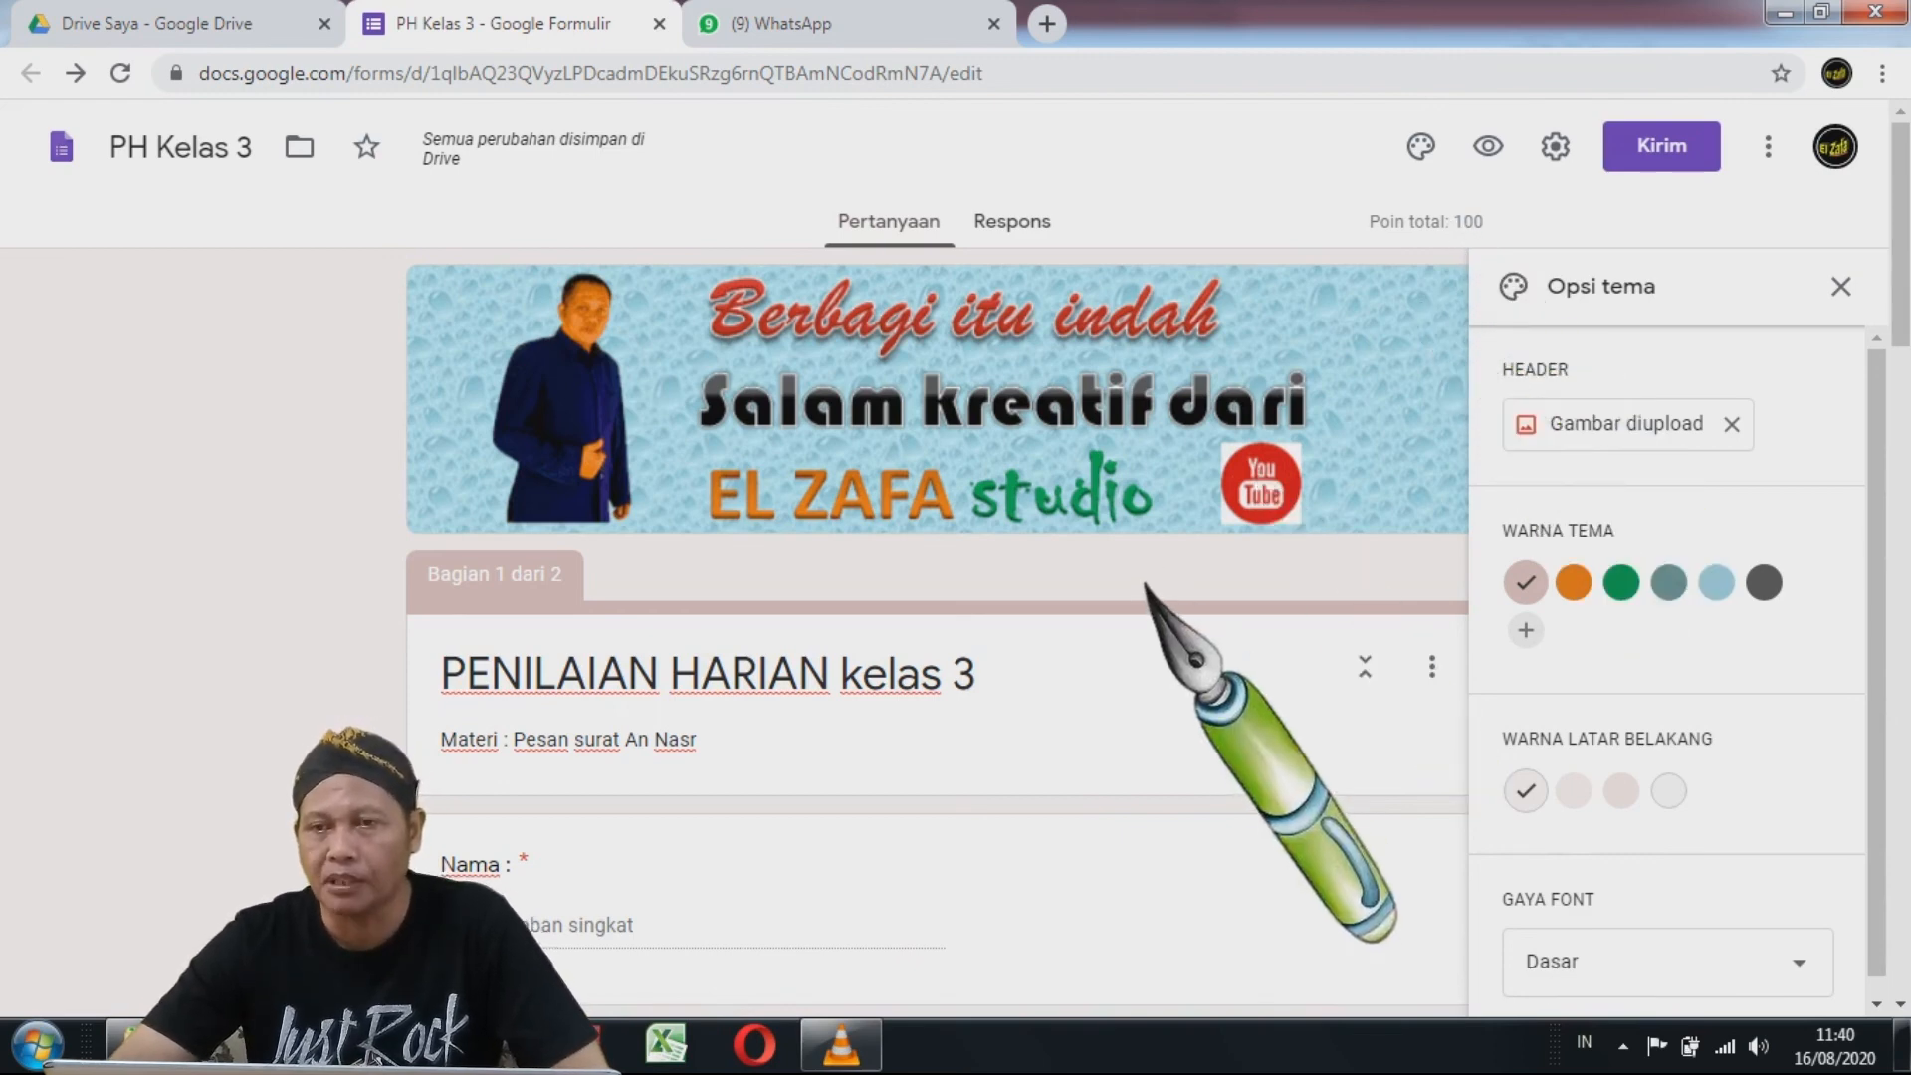
- Copy the form's shortened link and switch to WhatsApp to send it to the "Ok" group
{"action": "left_click", "coordinate": [1678, 151]}
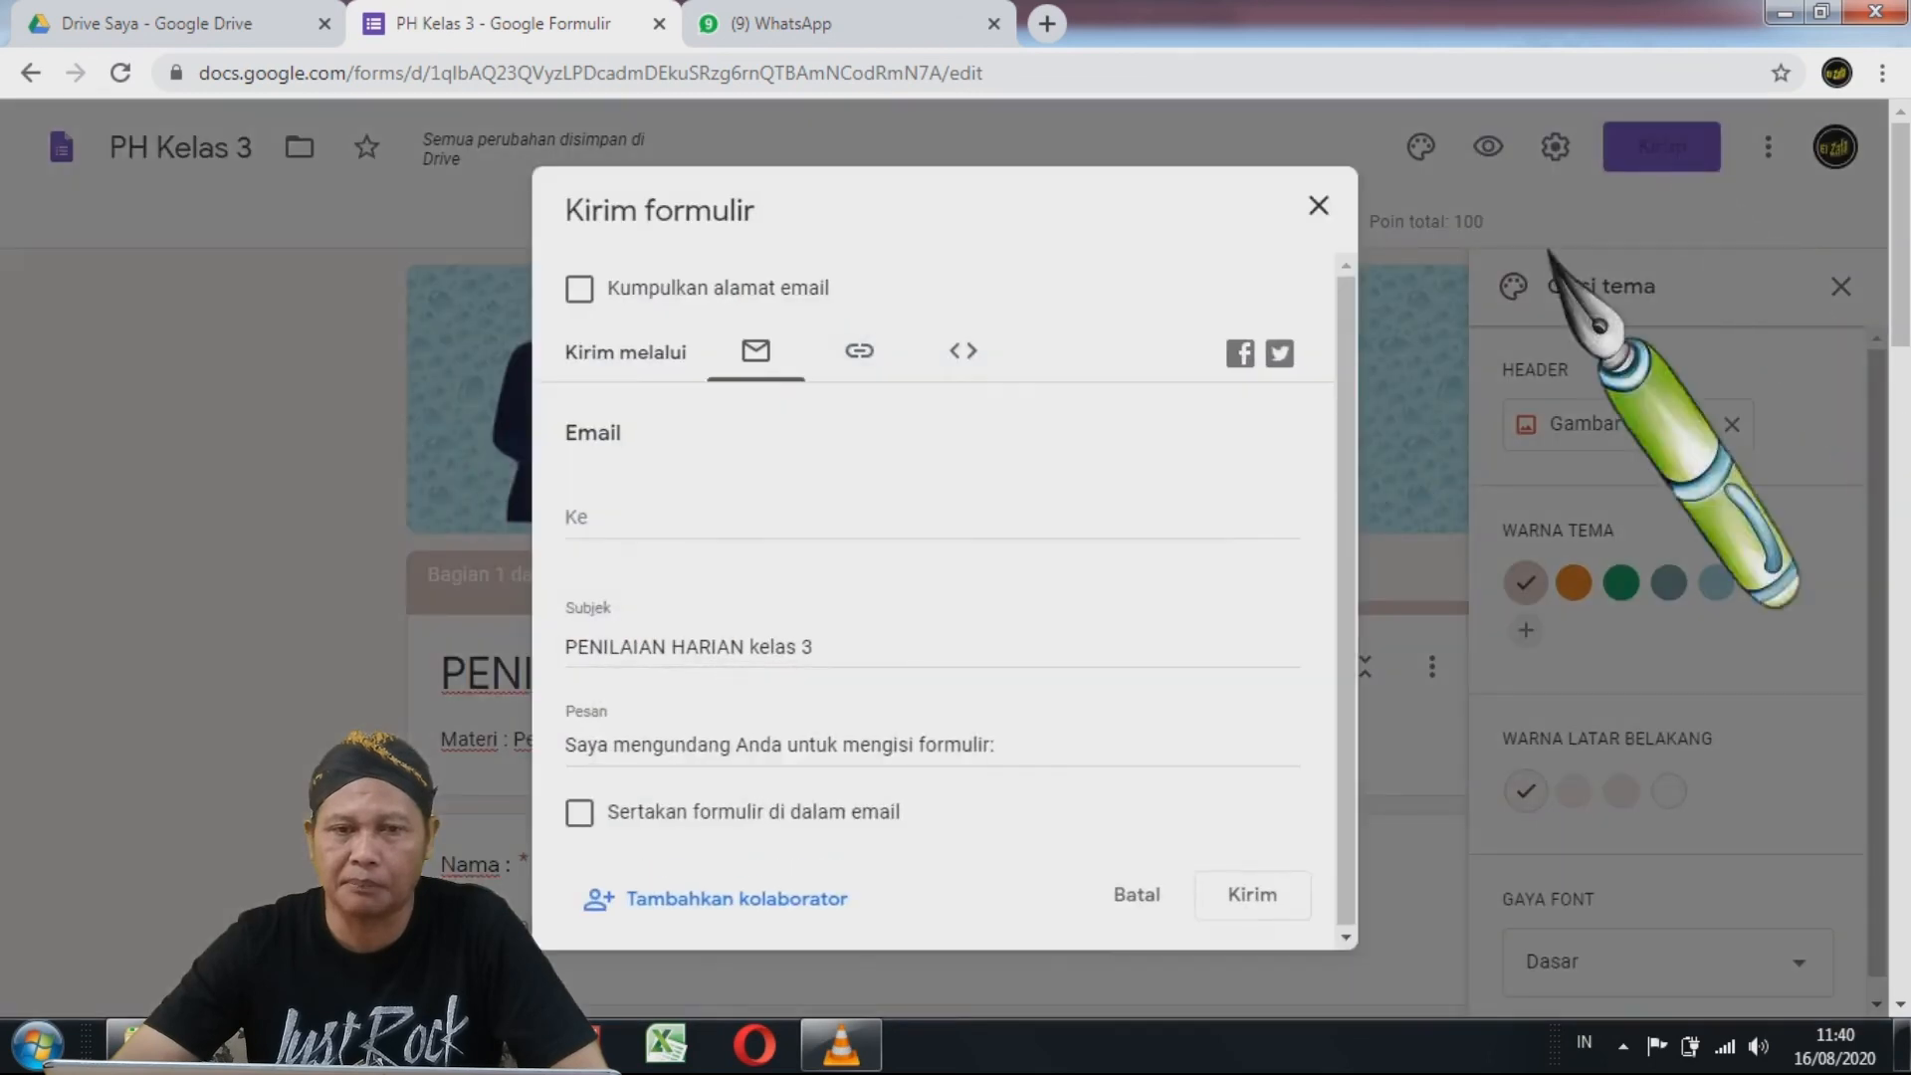
{"action": "left_click", "coordinate": [860, 352]}
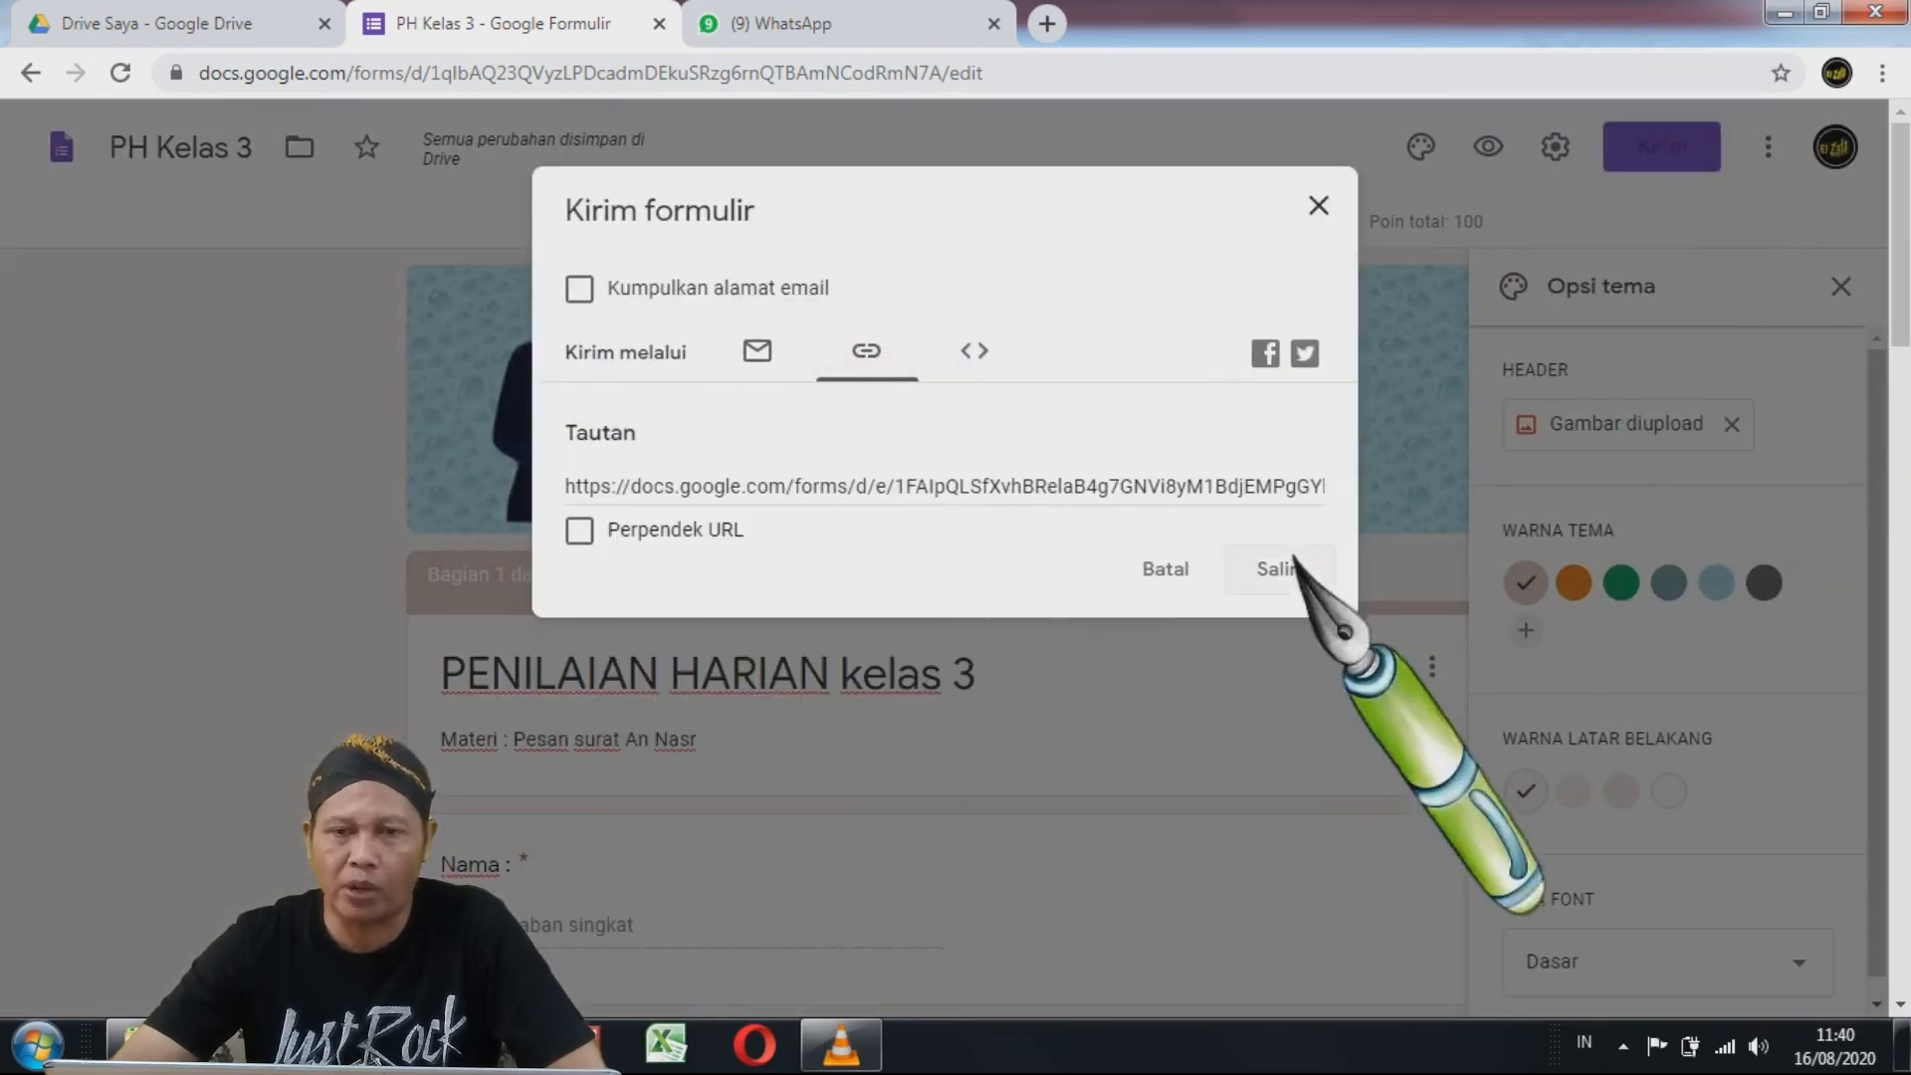
{"action": "left_click", "coordinate": [580, 530]}
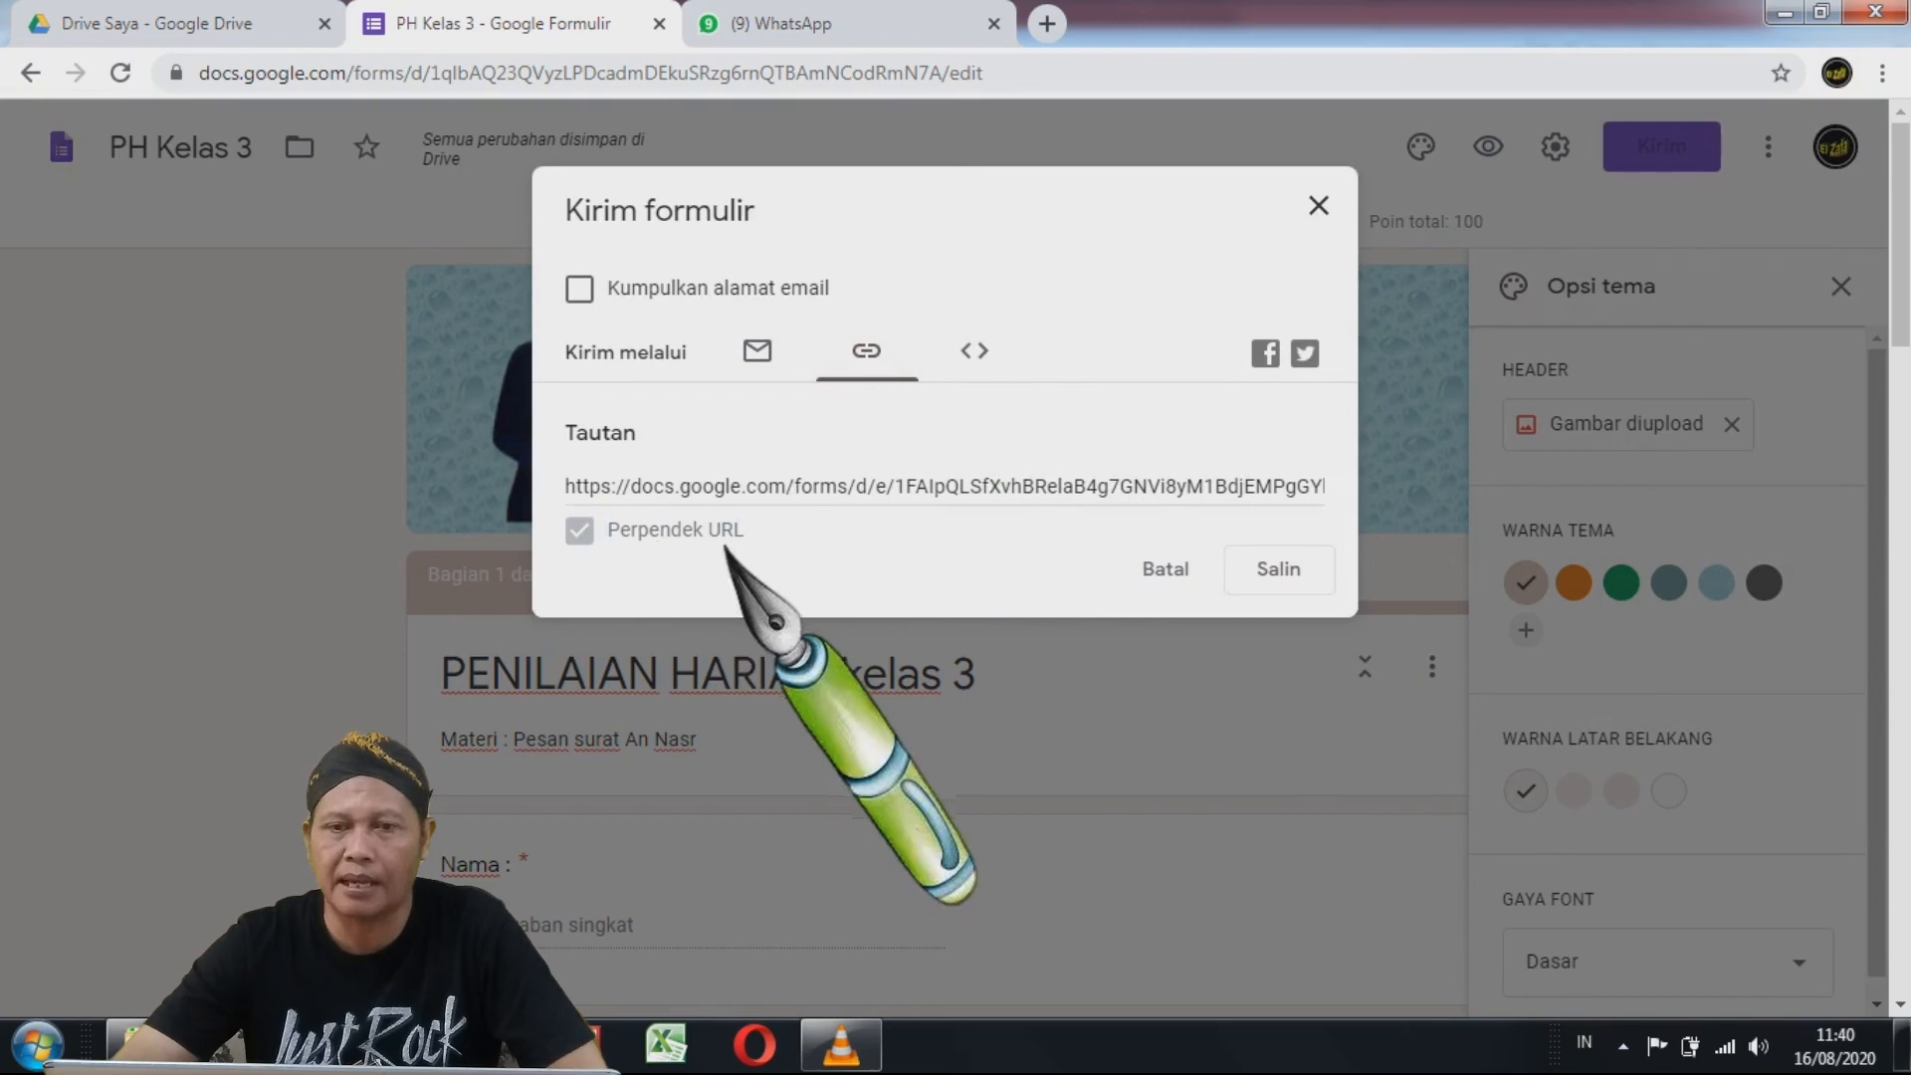
{"action": "left_click", "coordinate": [1279, 577]}
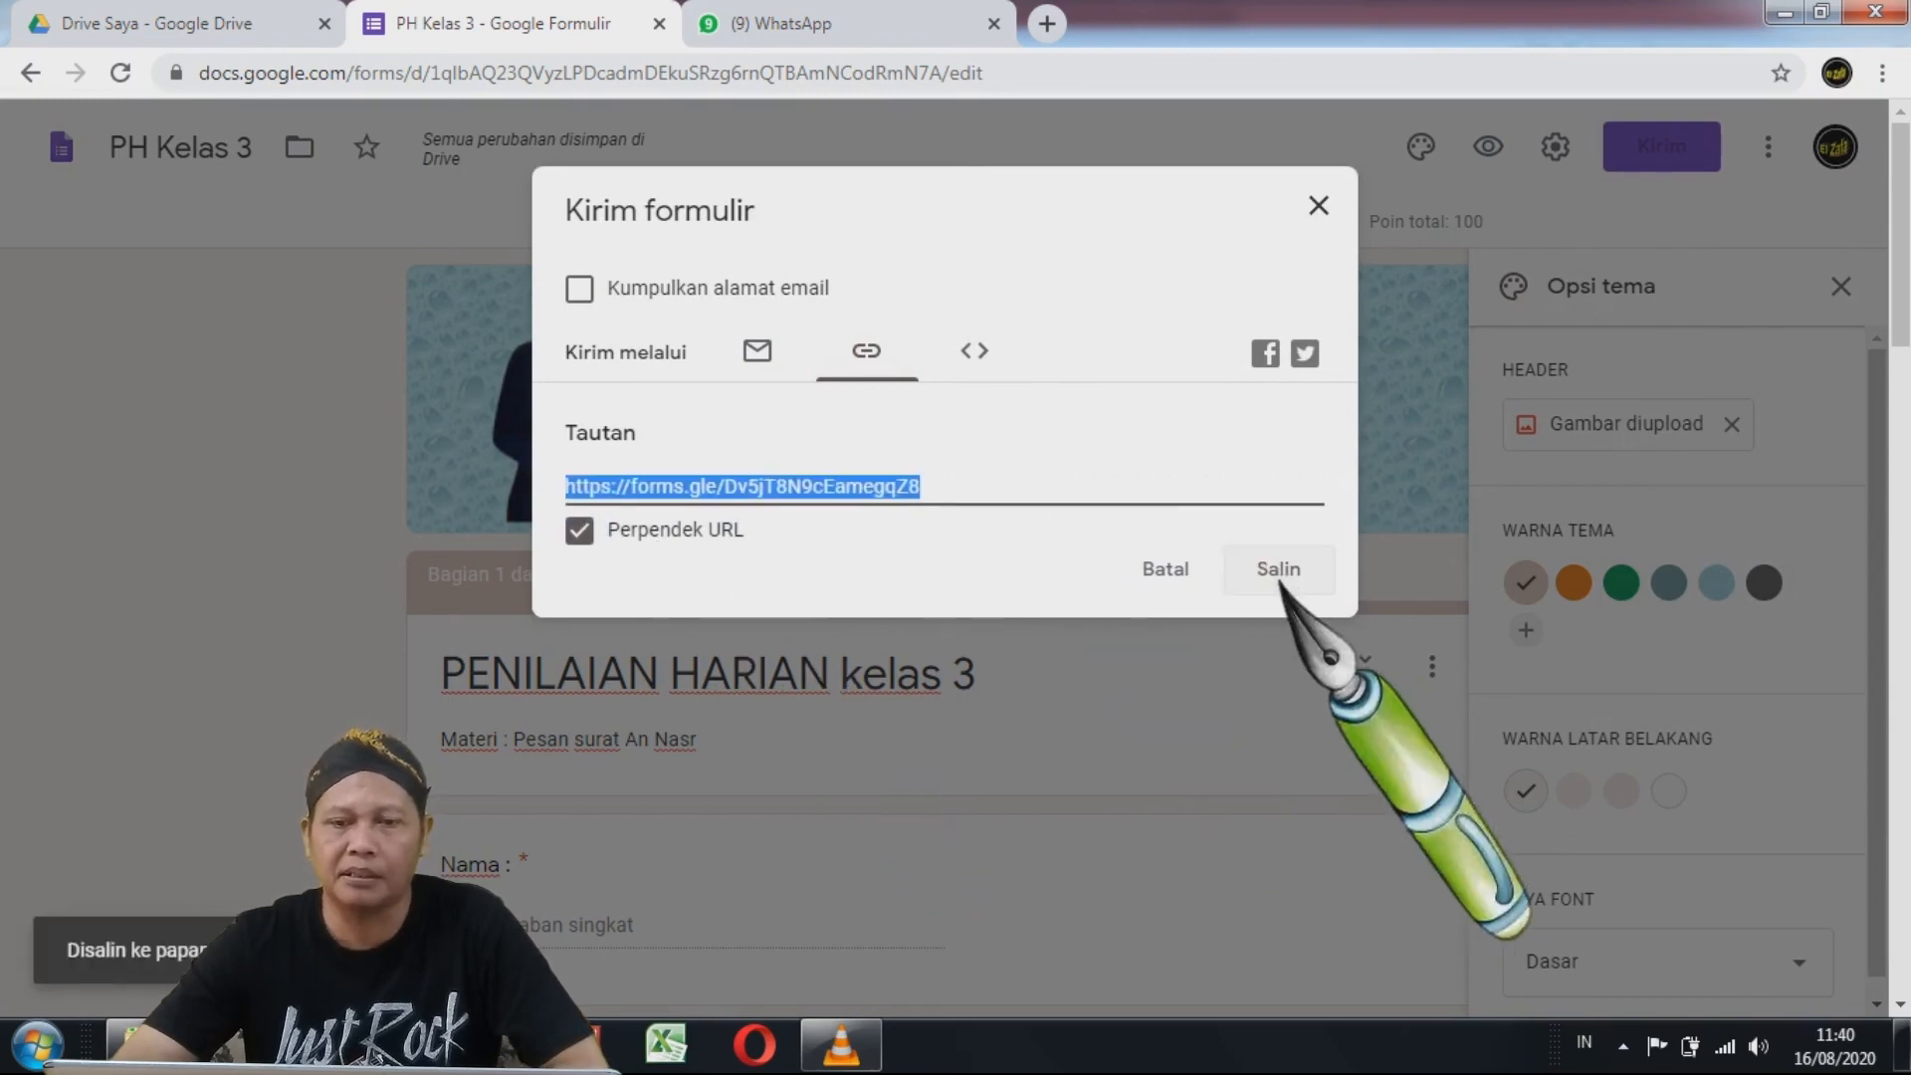
{"action": "left_click", "coordinate": [886, 24]}
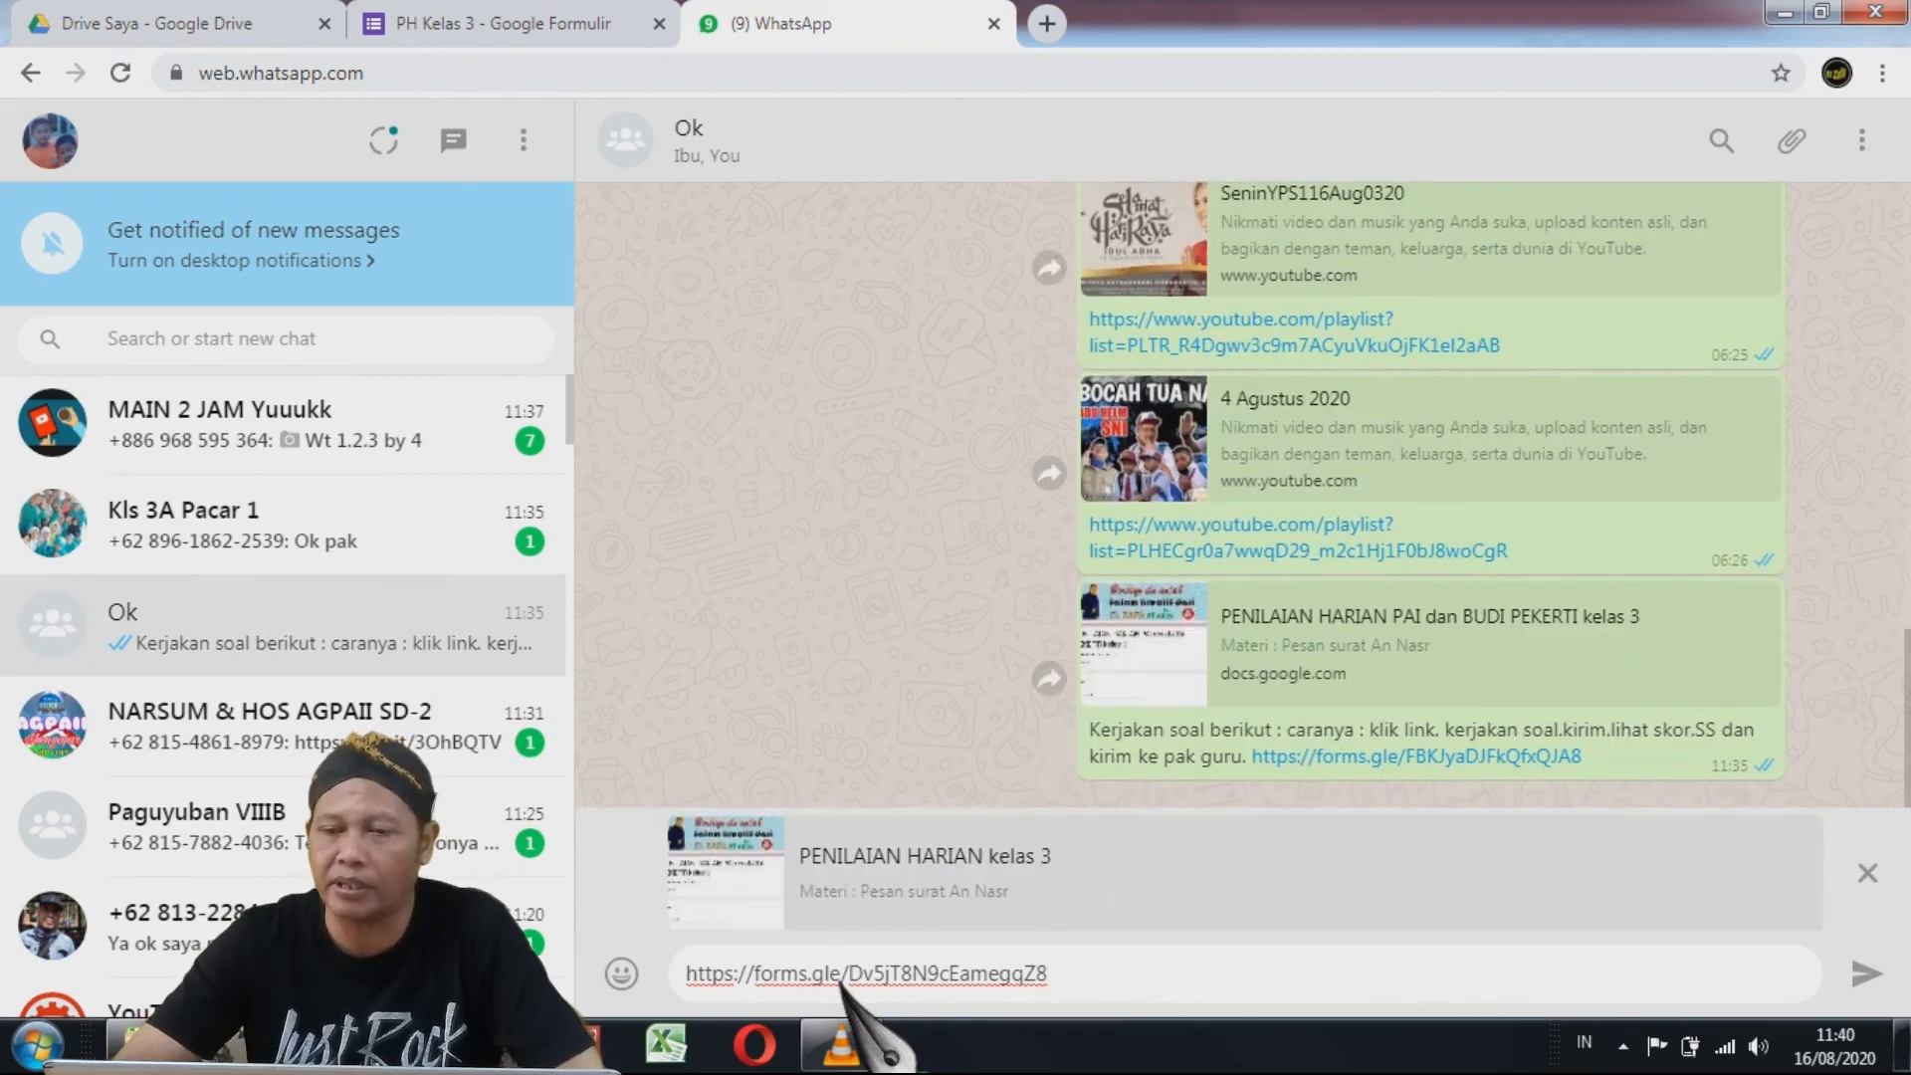
{"action": "left_click", "coordinate": [1862, 974]}
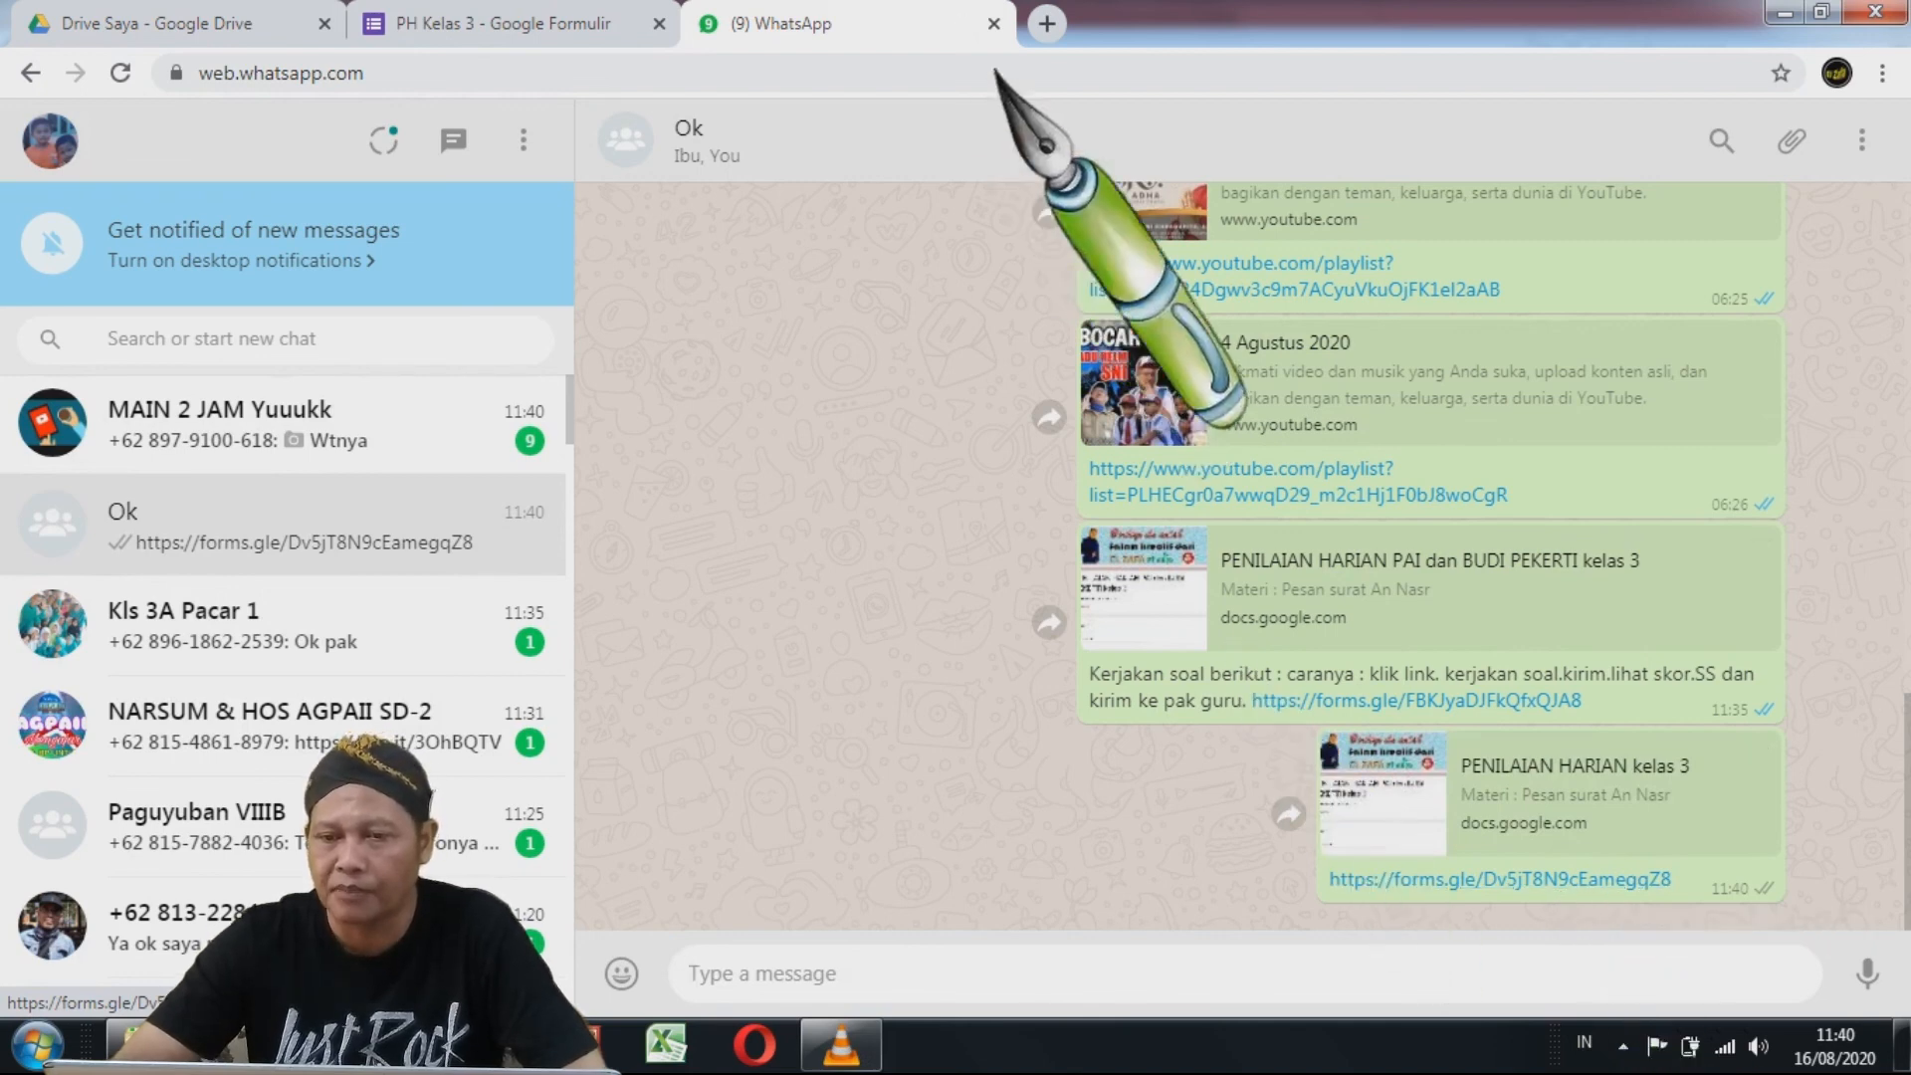
- Copy the form link from the sent message and open it in a new browser tab to view the respondent form
{"action": "right_click", "coordinate": [1550, 889]}
{"action": "left_click", "coordinate": [1593, 808]}
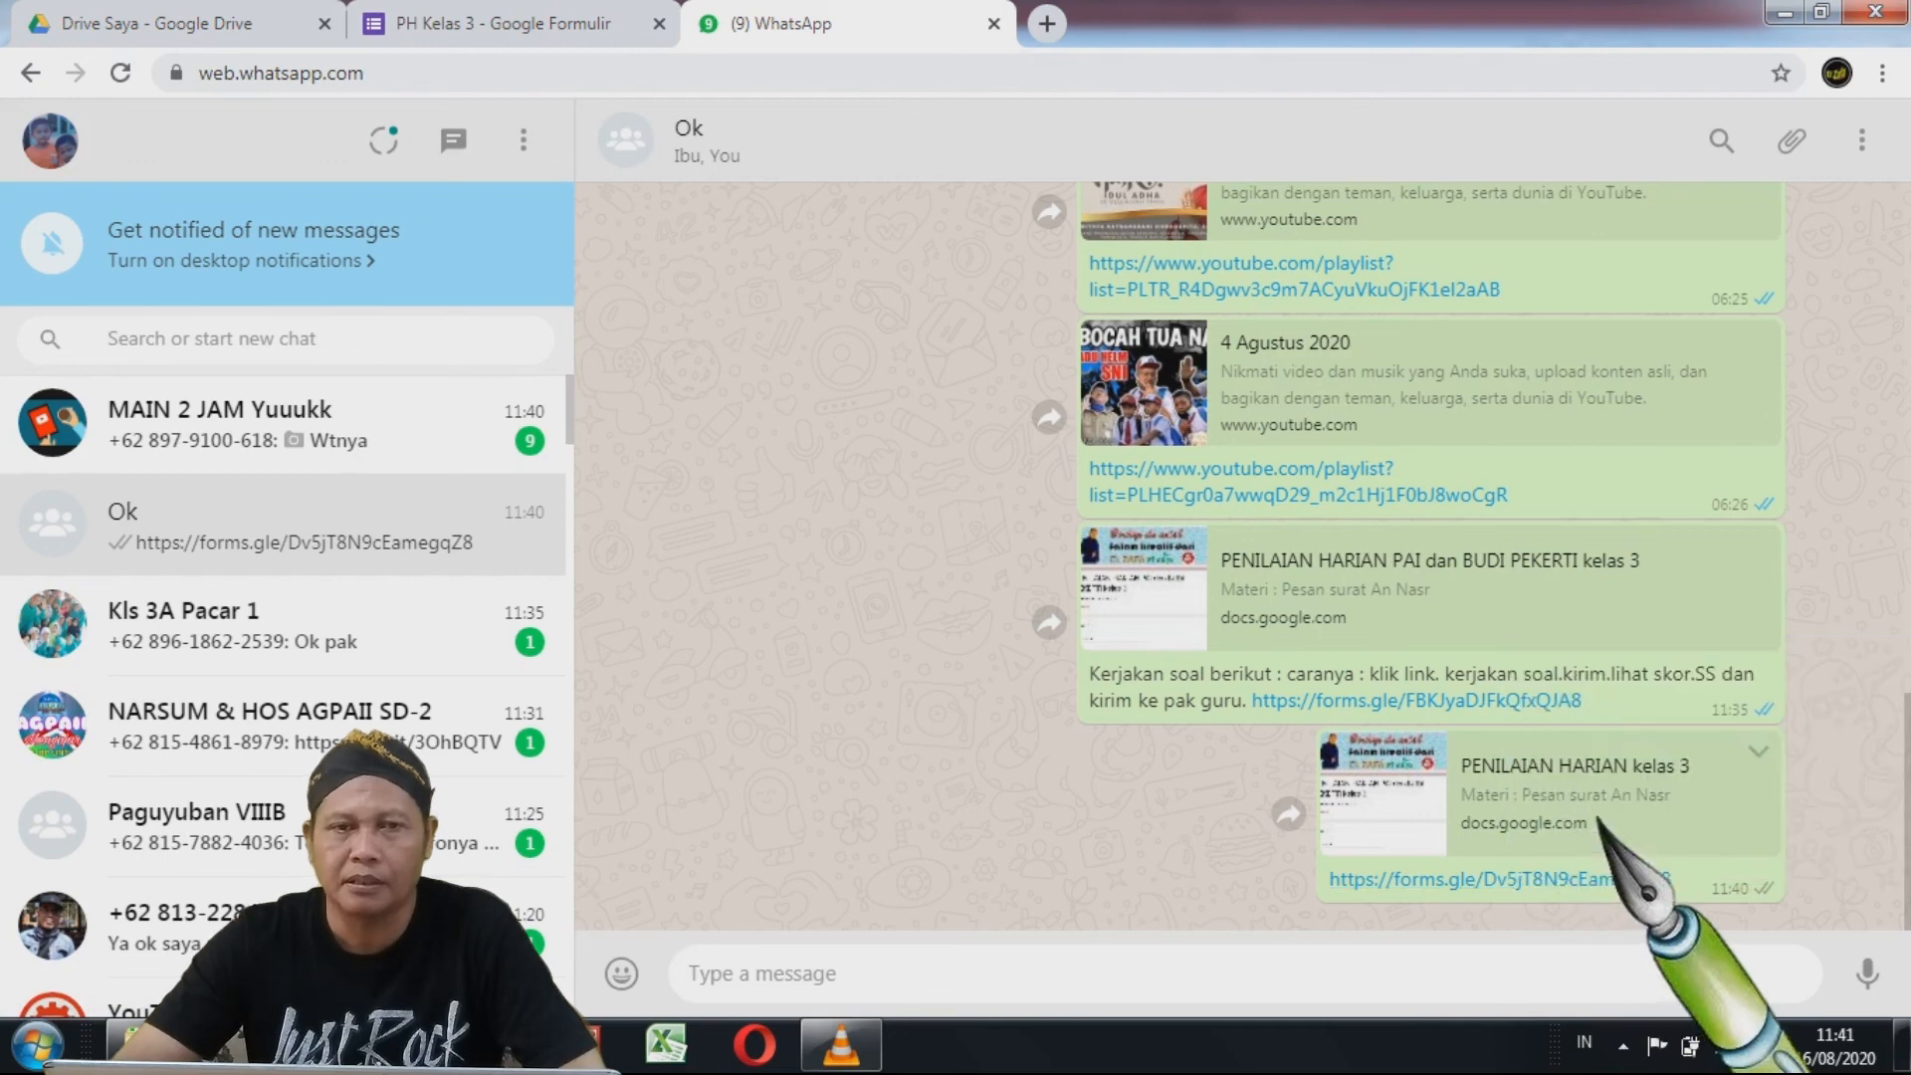
{"action": "left_click", "coordinate": [1045, 23]}
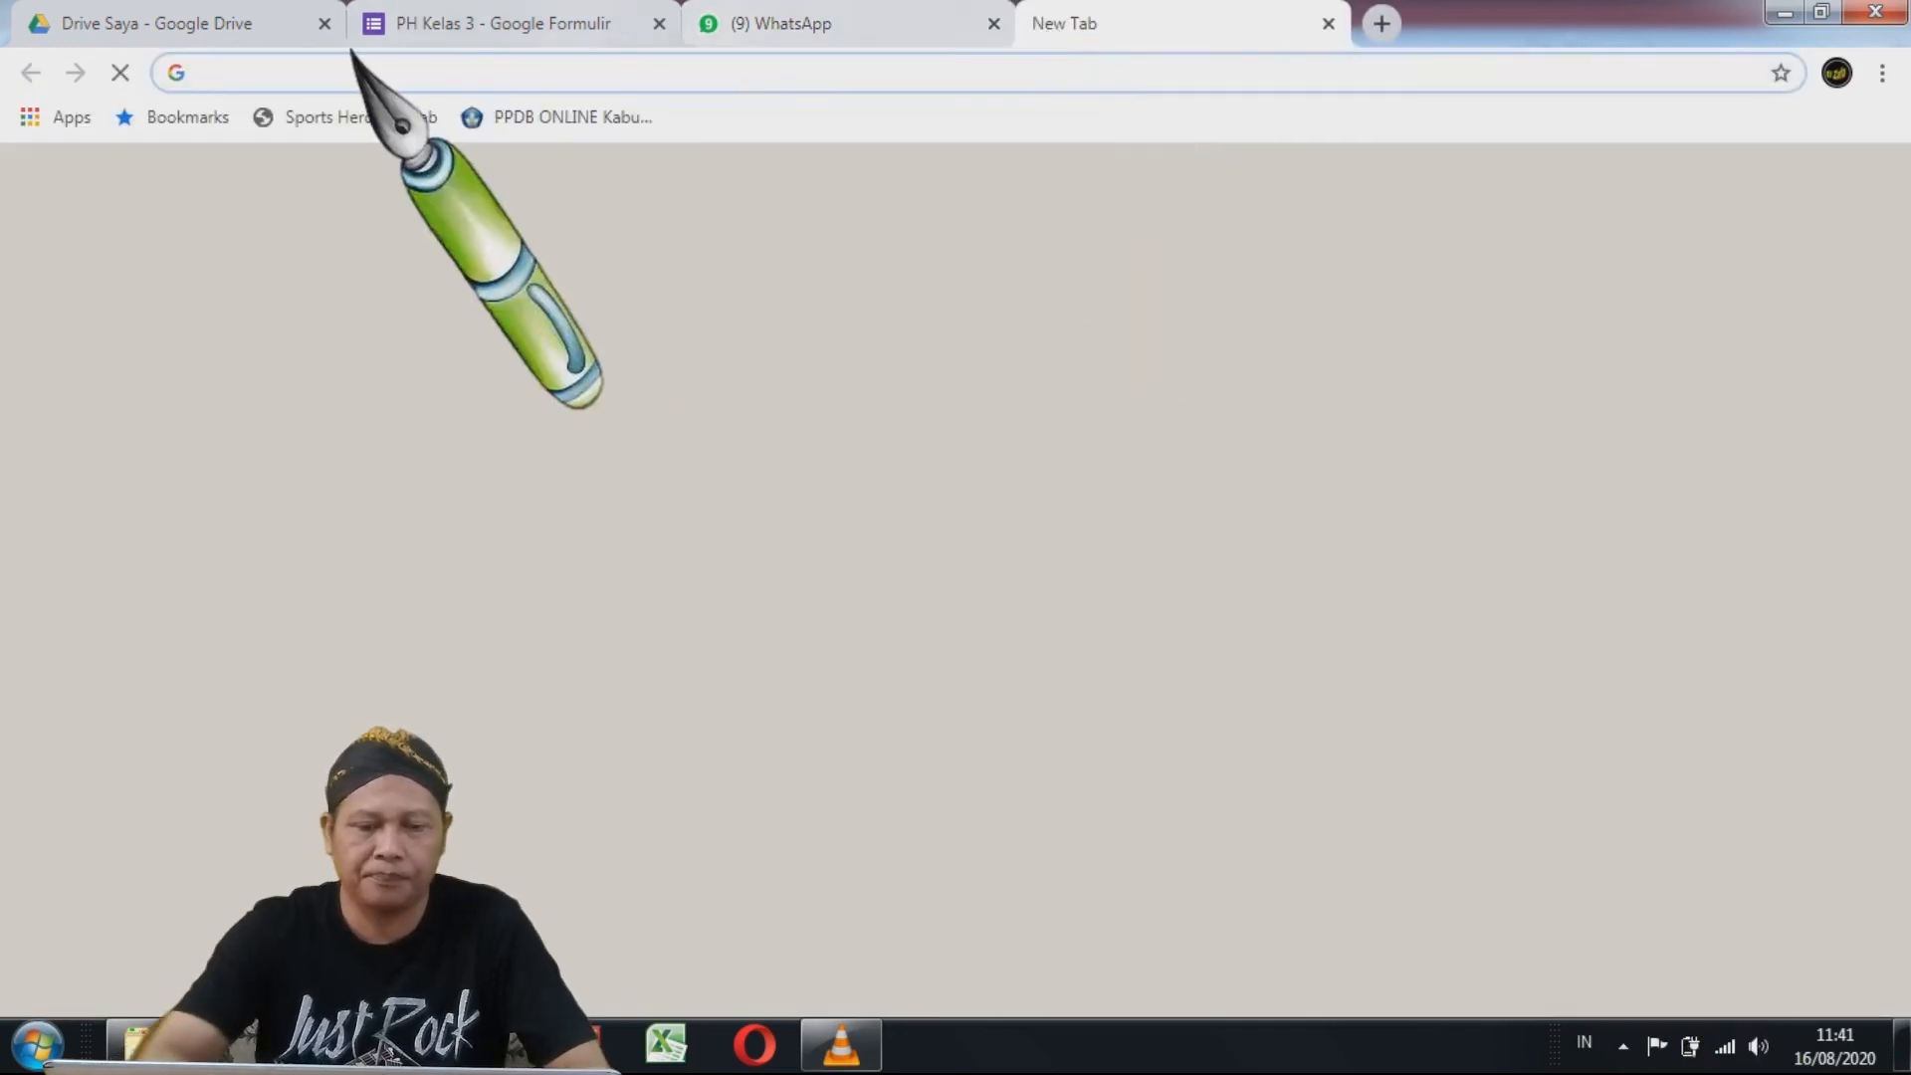
{"action": "left_click", "coordinate": [311, 67]}
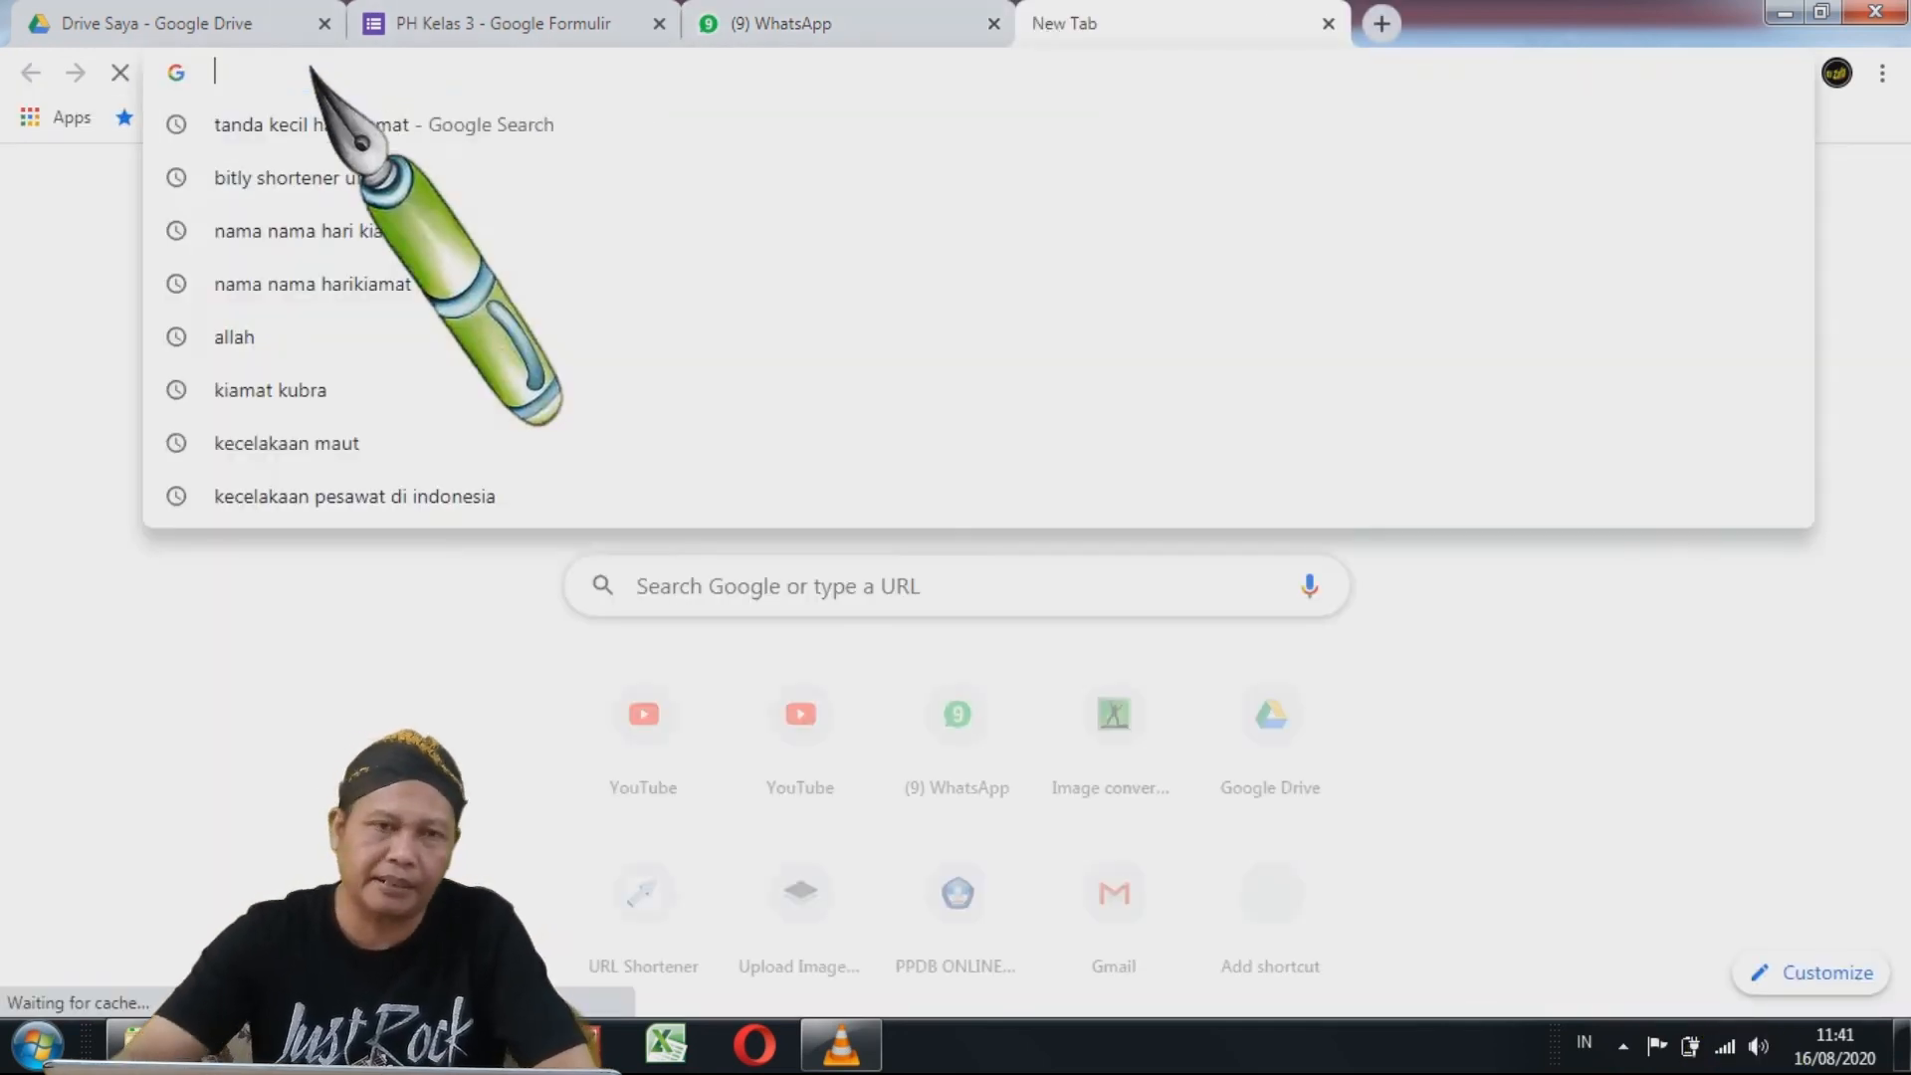
{"action": "key", "text": "ctrl+v"}
{"action": "key", "text": "Return"}
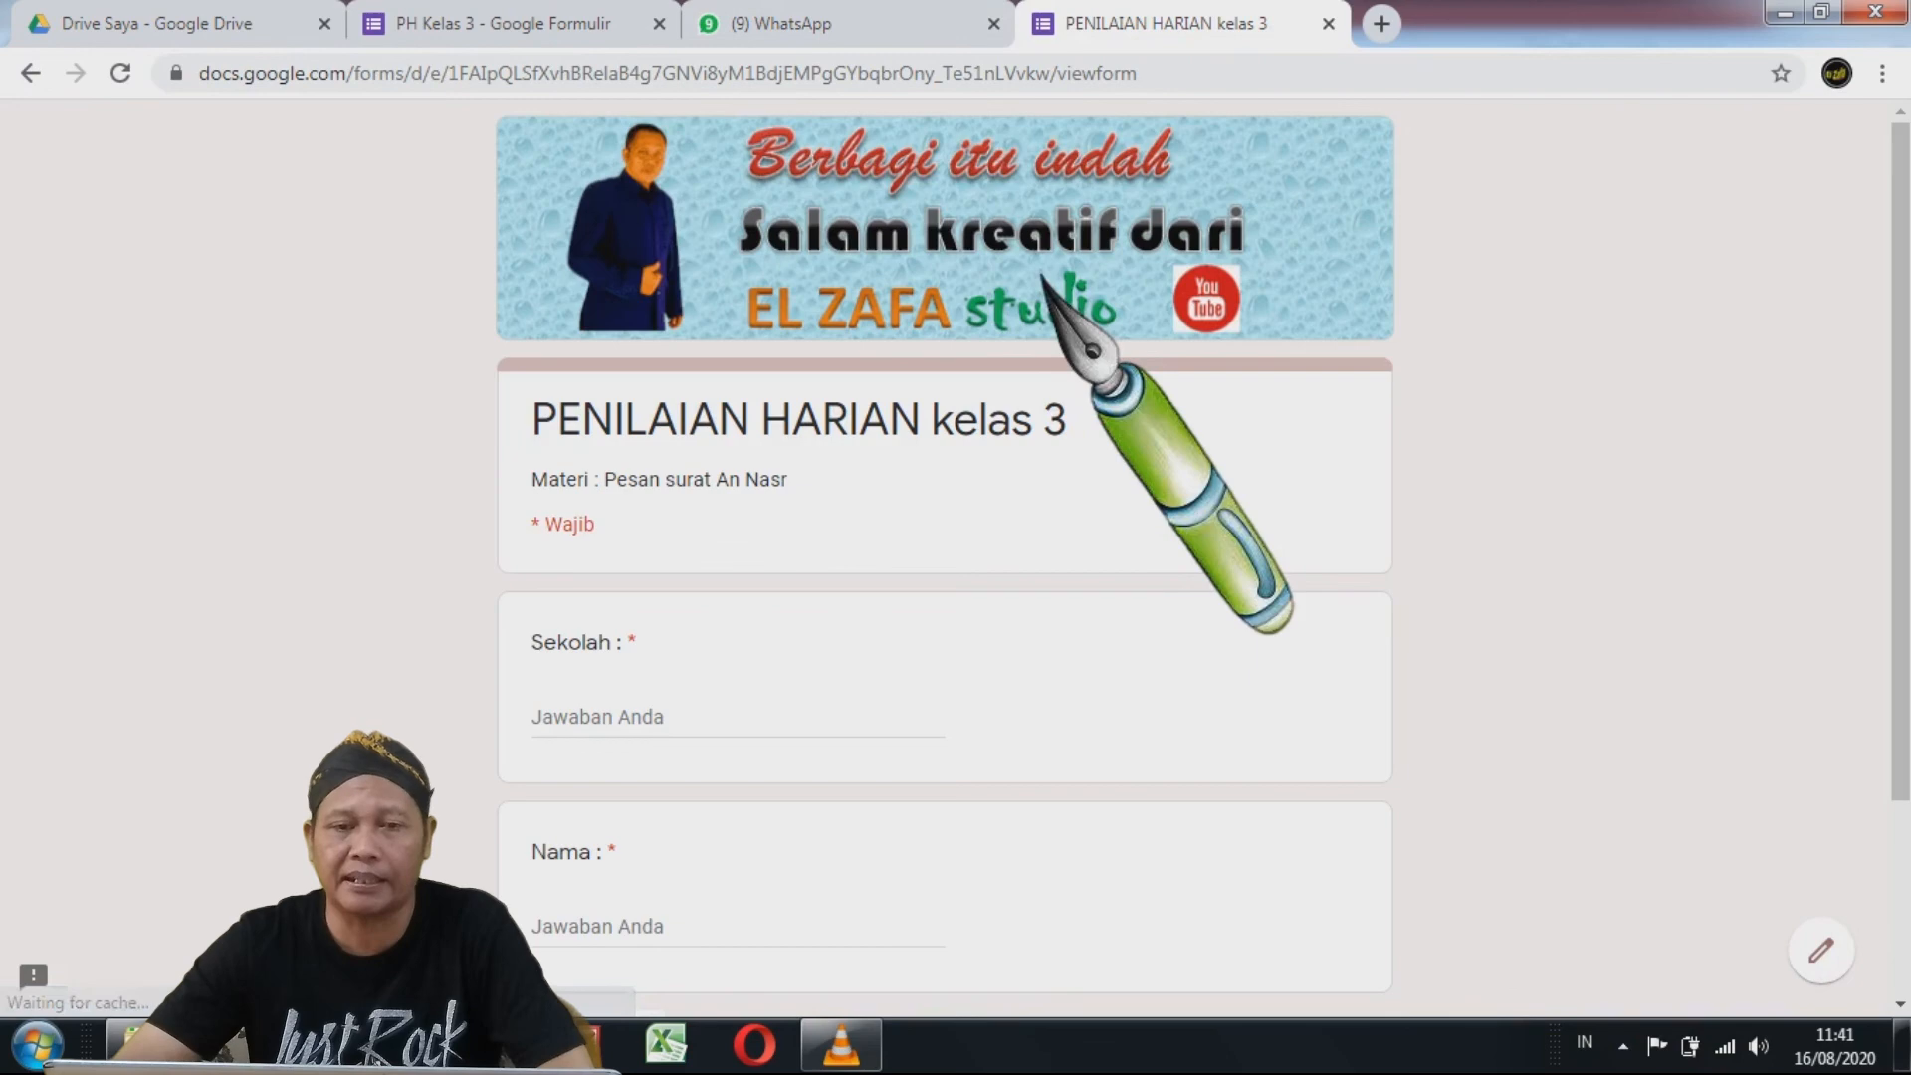
{"action": "scroll", "coordinate": [1035, 358], "scroll_direction": "down", "scroll_amount": 2}
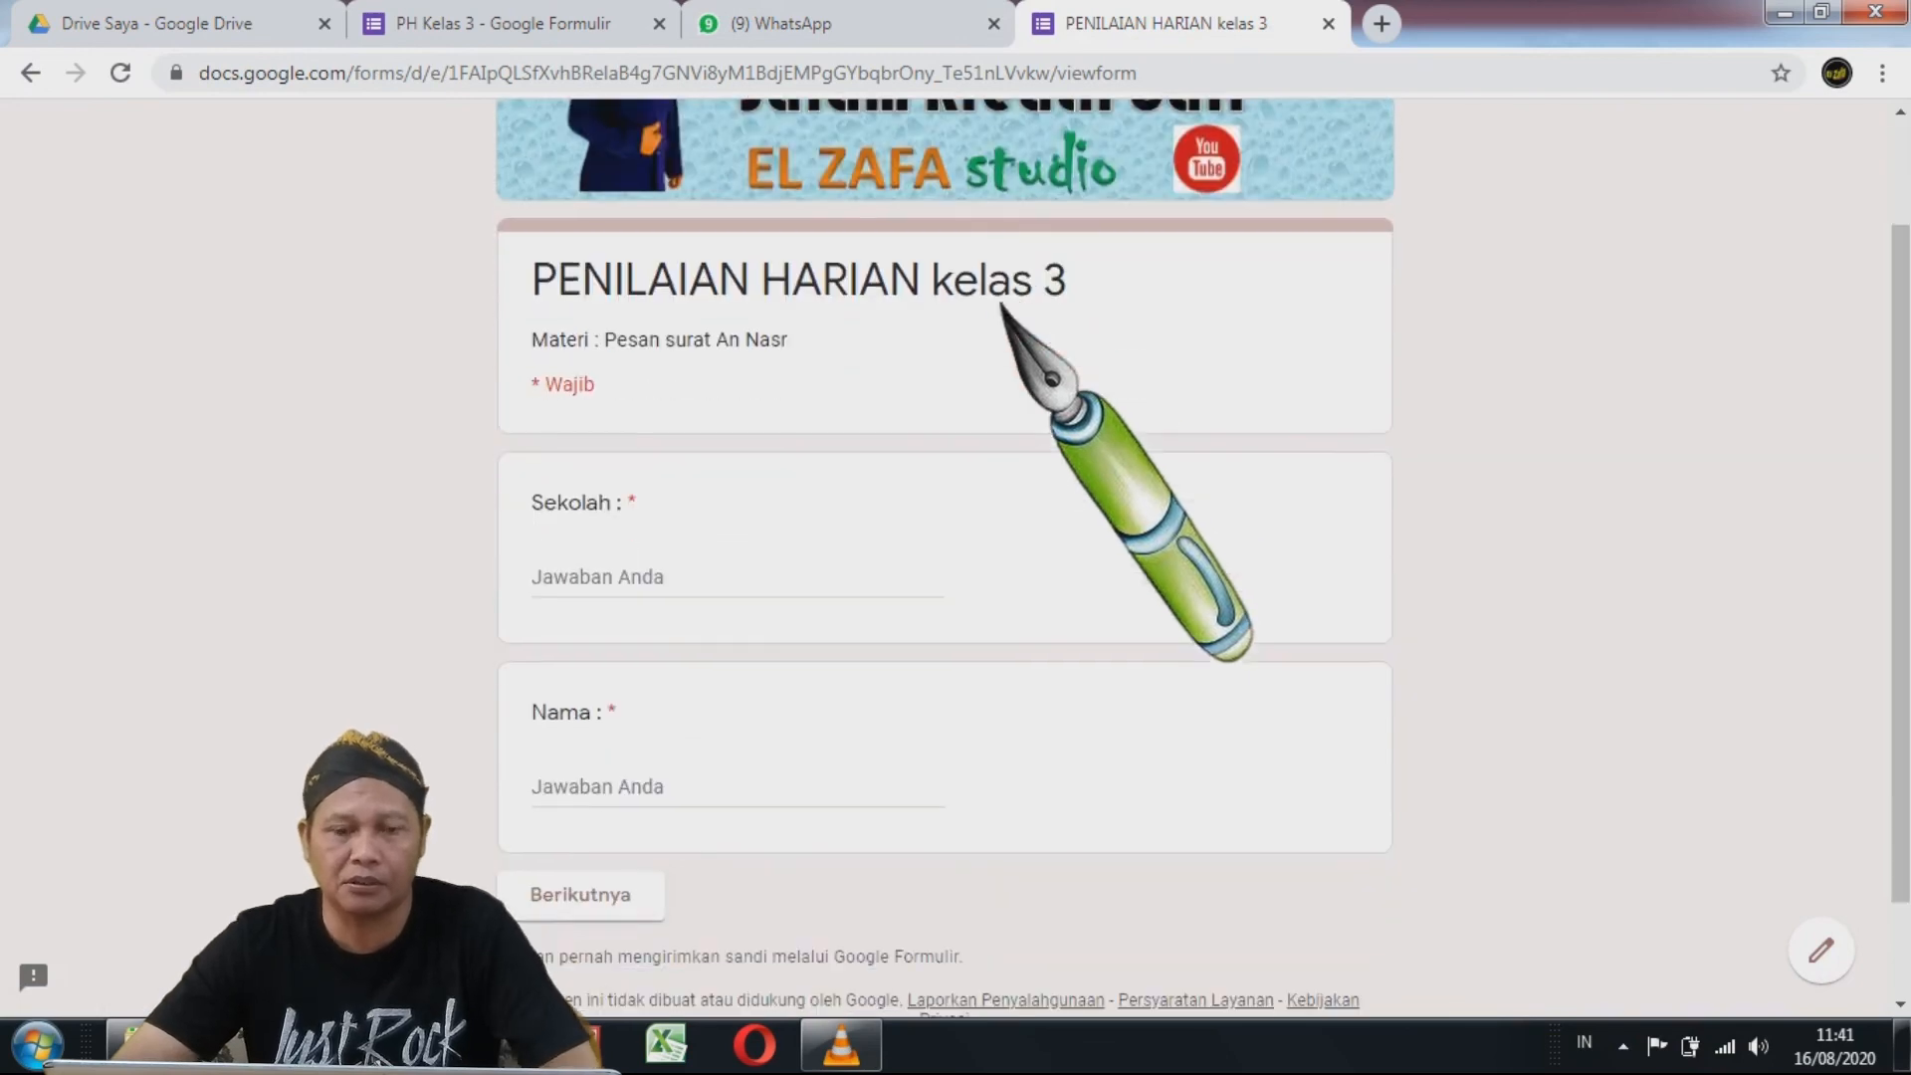
- Fill in both the Sekolah and Nama answers with "t" and continue to the multiple-choice section
{"action": "left_click", "coordinate": [625, 564]}
{"action": "type", "text": "t"}
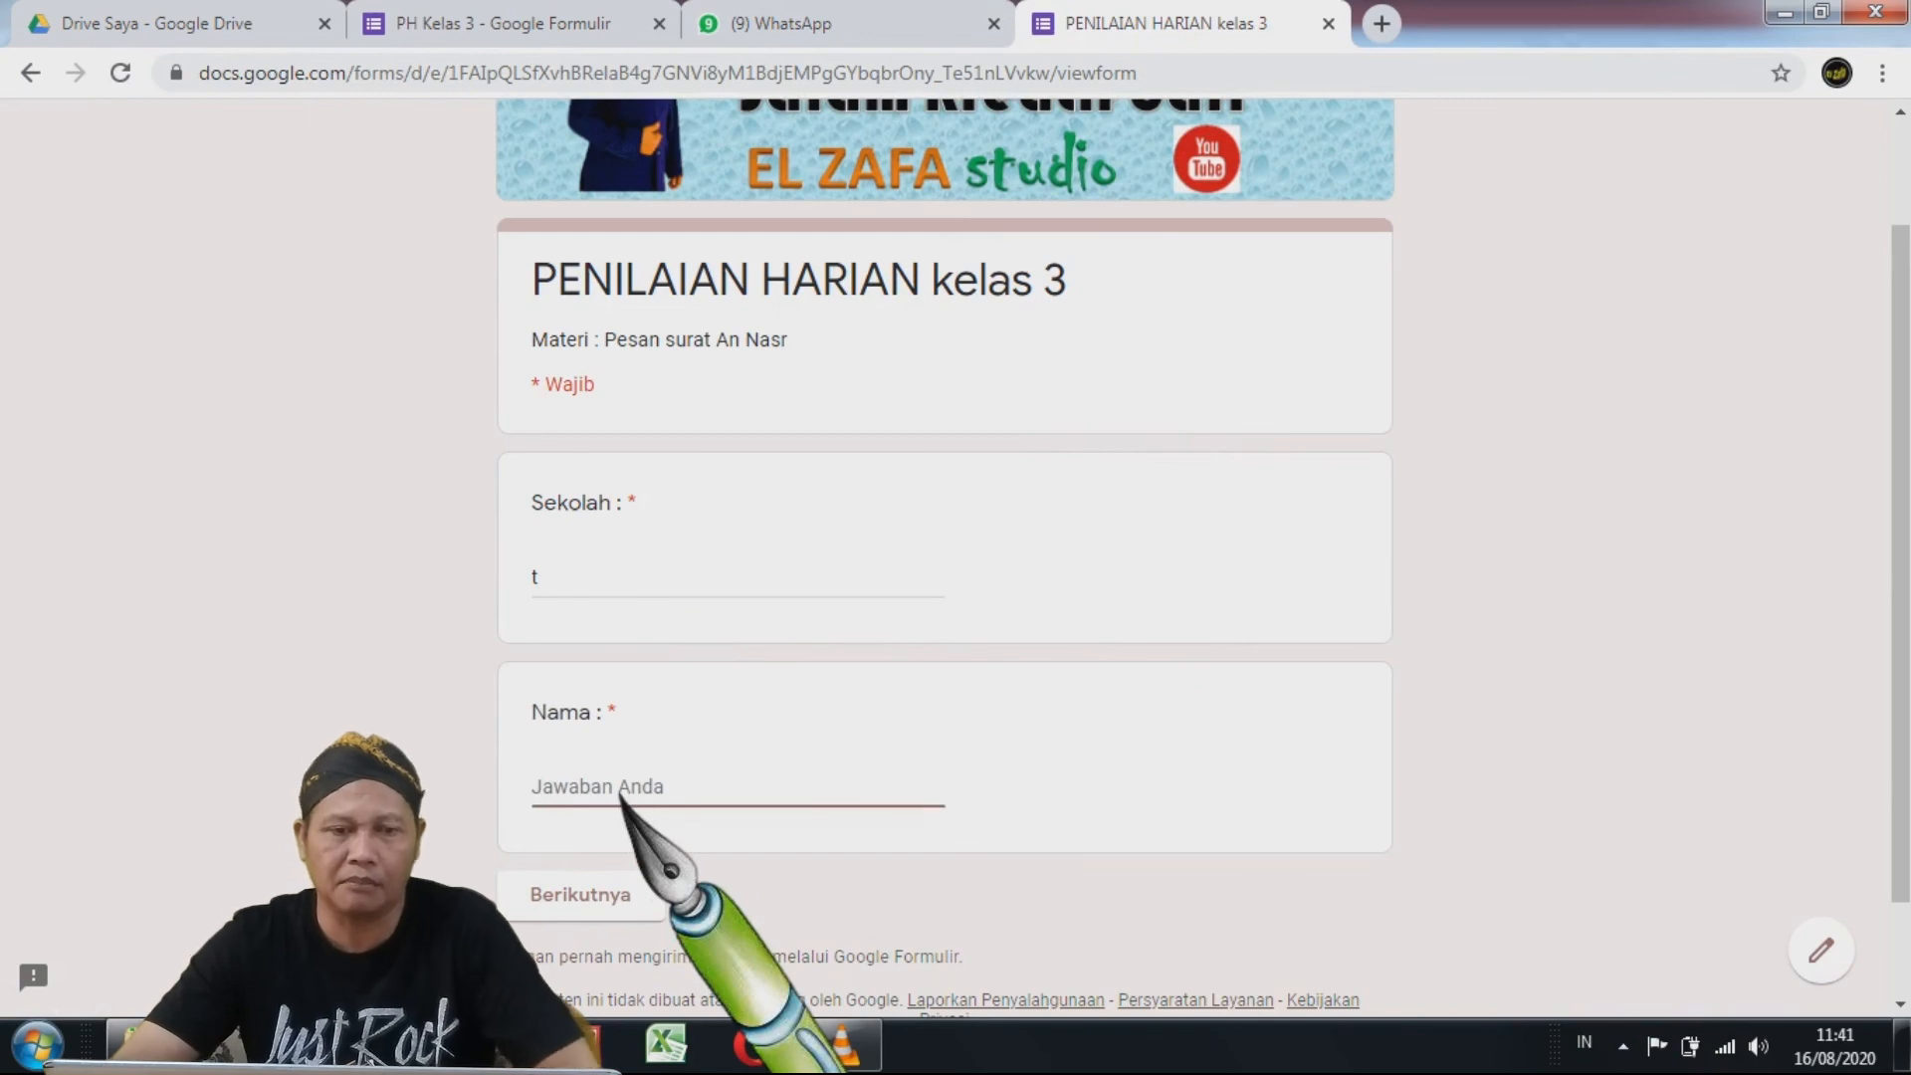
{"action": "scroll", "coordinate": [619, 794], "scroll_direction": "down", "scroll_amount": 1}
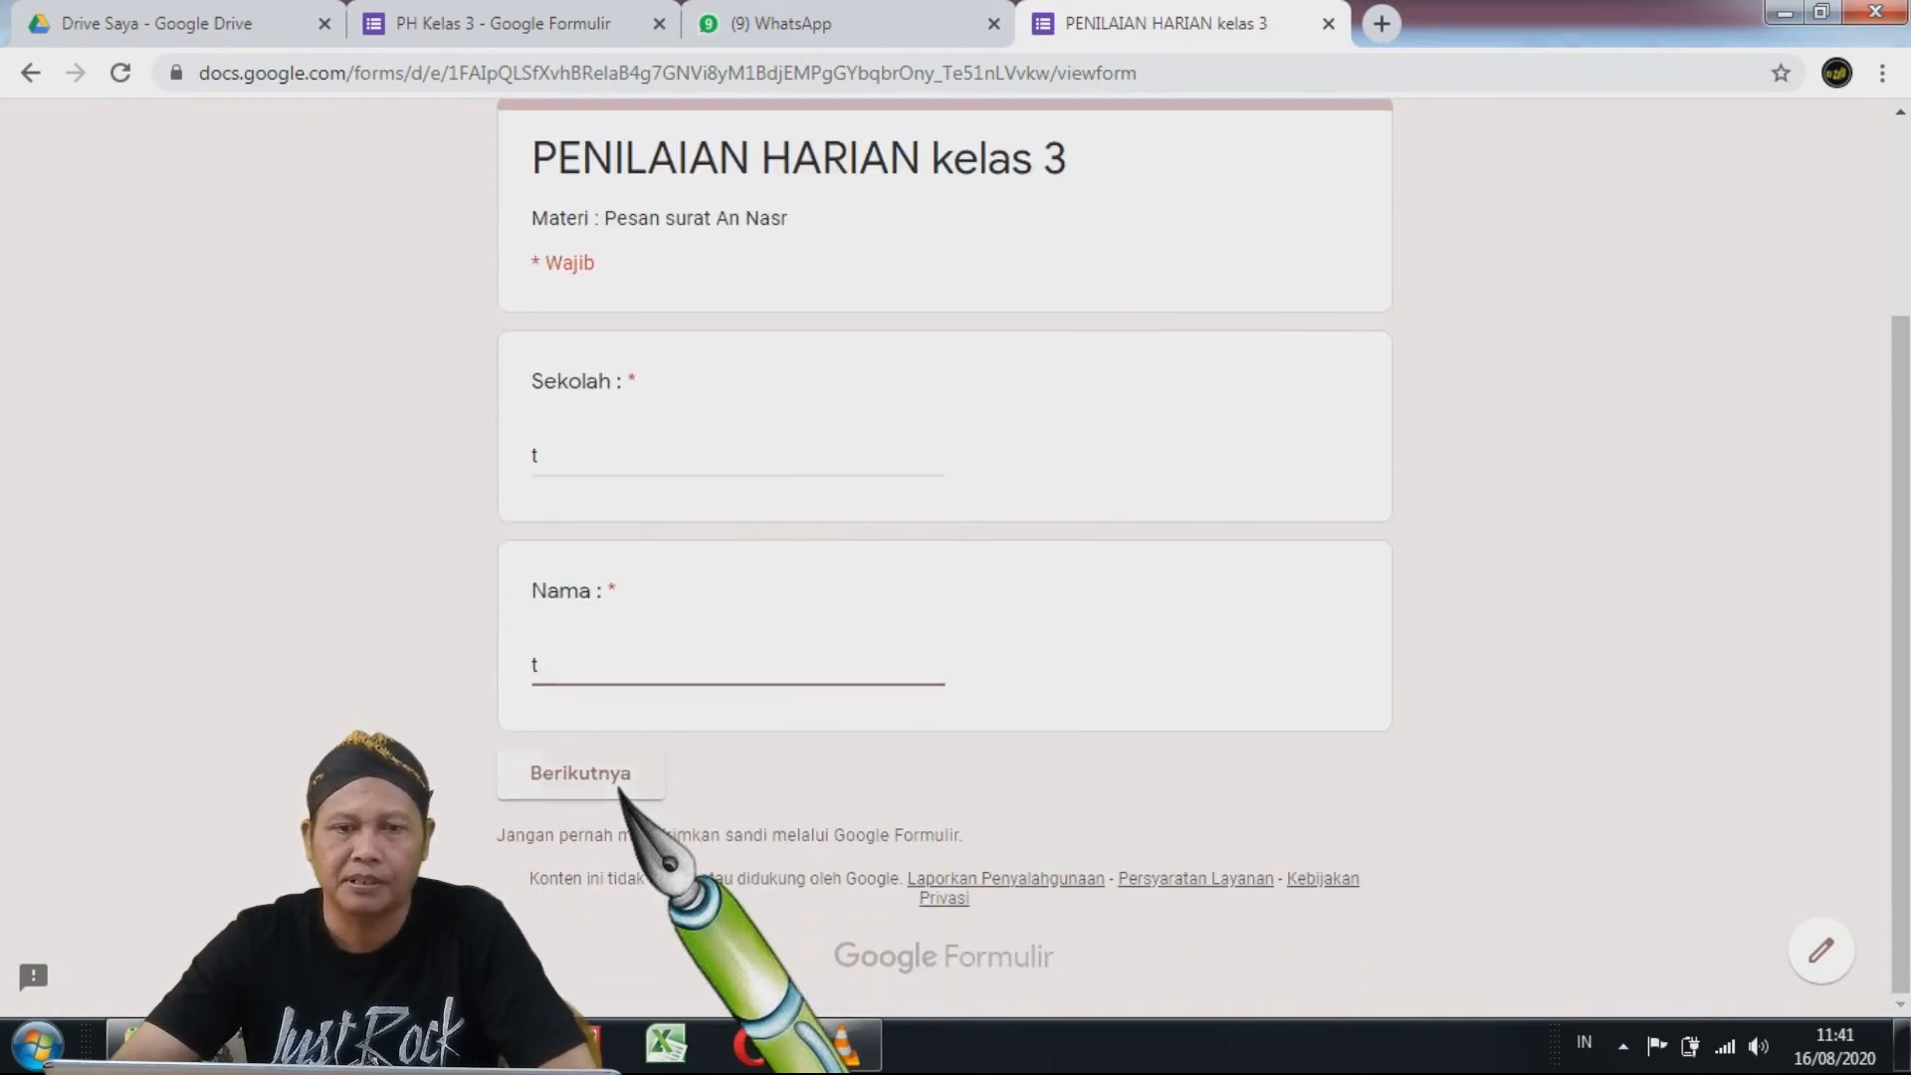
{"action": "left_click", "coordinate": [618, 782]}
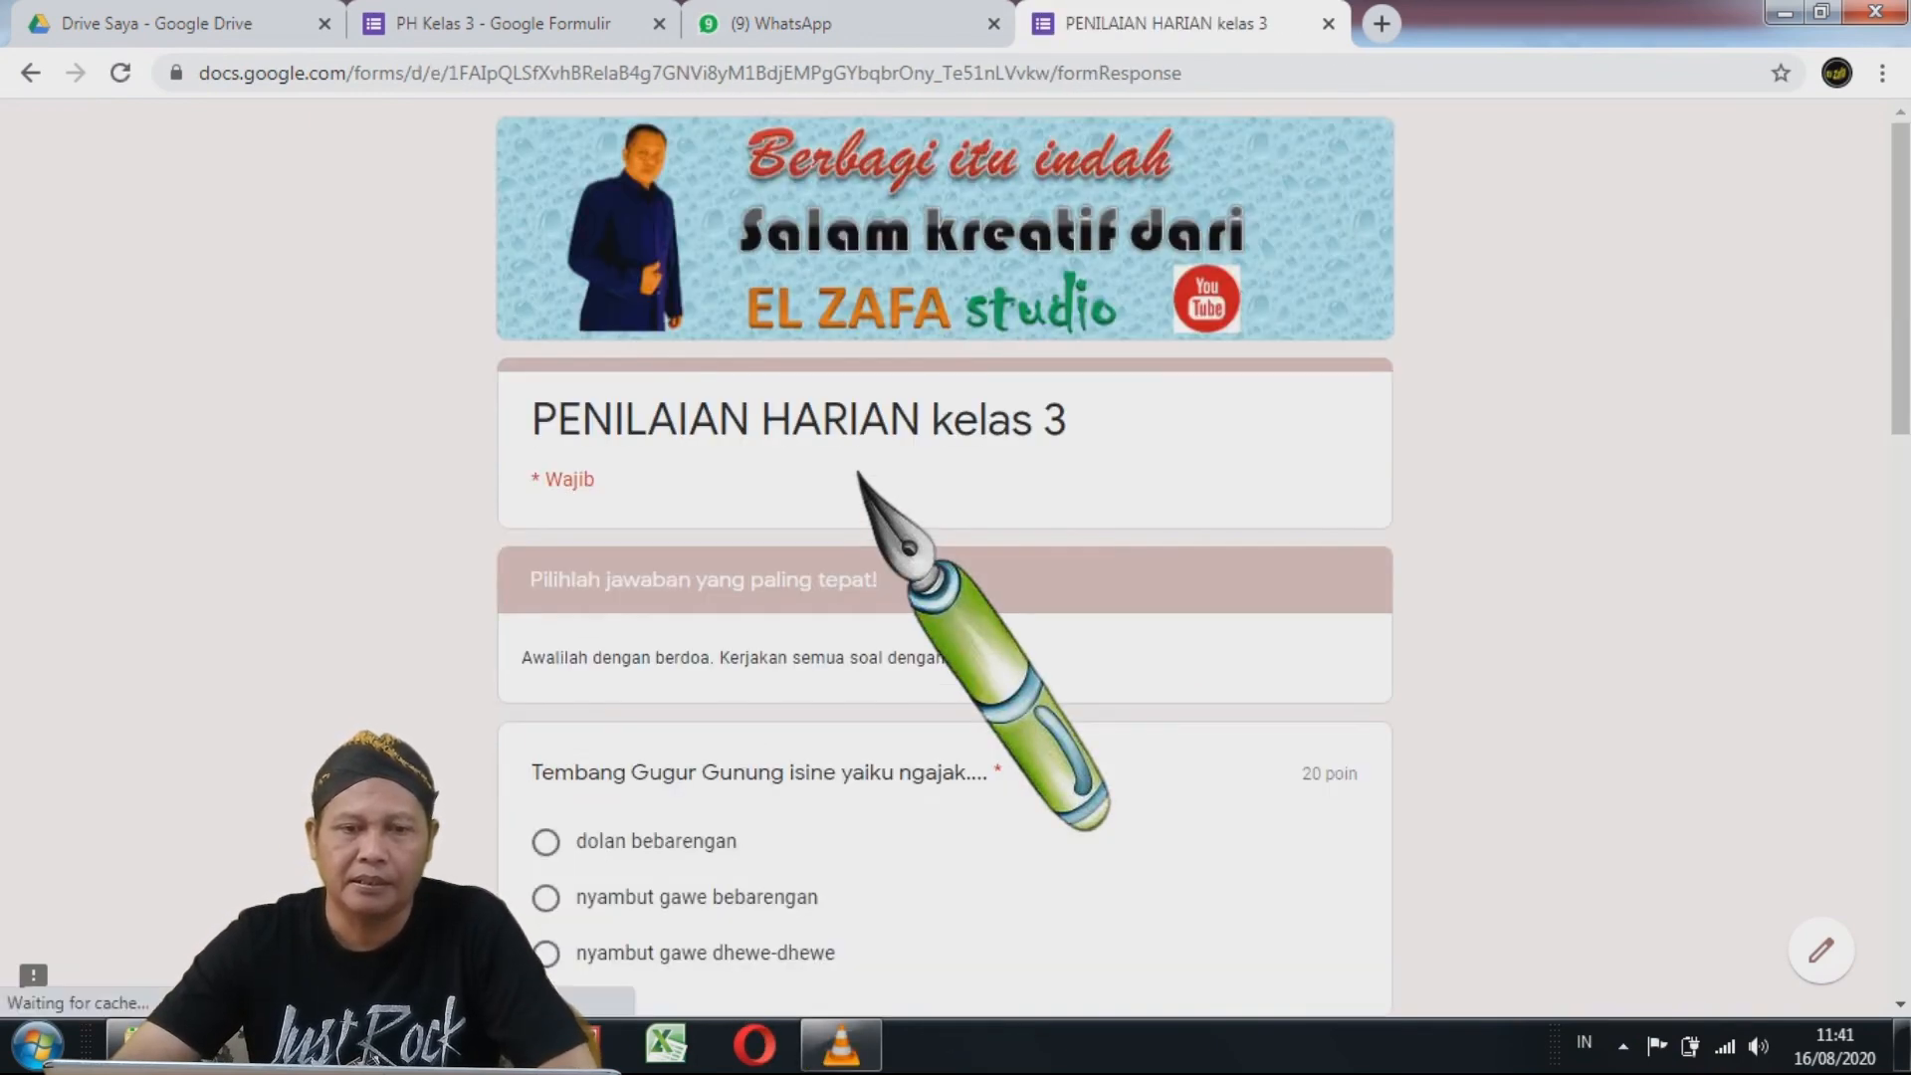
- Answer all the multiple-choice questions, choosing "3" for the number of verses in Surat An Nasr and "terjadi" for the last question
{"action": "scroll", "coordinate": [858, 475], "scroll_direction": "down", "scroll_amount": 1}
{"action": "left_click", "coordinate": [546, 701]}
{"action": "scroll", "coordinate": [725, 687], "scroll_direction": "down", "scroll_amount": 3}
{"action": "left_click", "coordinate": [546, 732]}
{"action": "scroll", "coordinate": [637, 727], "scroll_direction": "down", "scroll_amount": 2}
{"action": "left_click", "coordinate": [546, 767]}
{"action": "scroll", "coordinate": [697, 747], "scroll_direction": "down", "scroll_amount": 3}
{"action": "left_click", "coordinate": [547, 662]}
{"action": "scroll", "coordinate": [703, 735], "scroll_direction": "down", "scroll_amount": 3}
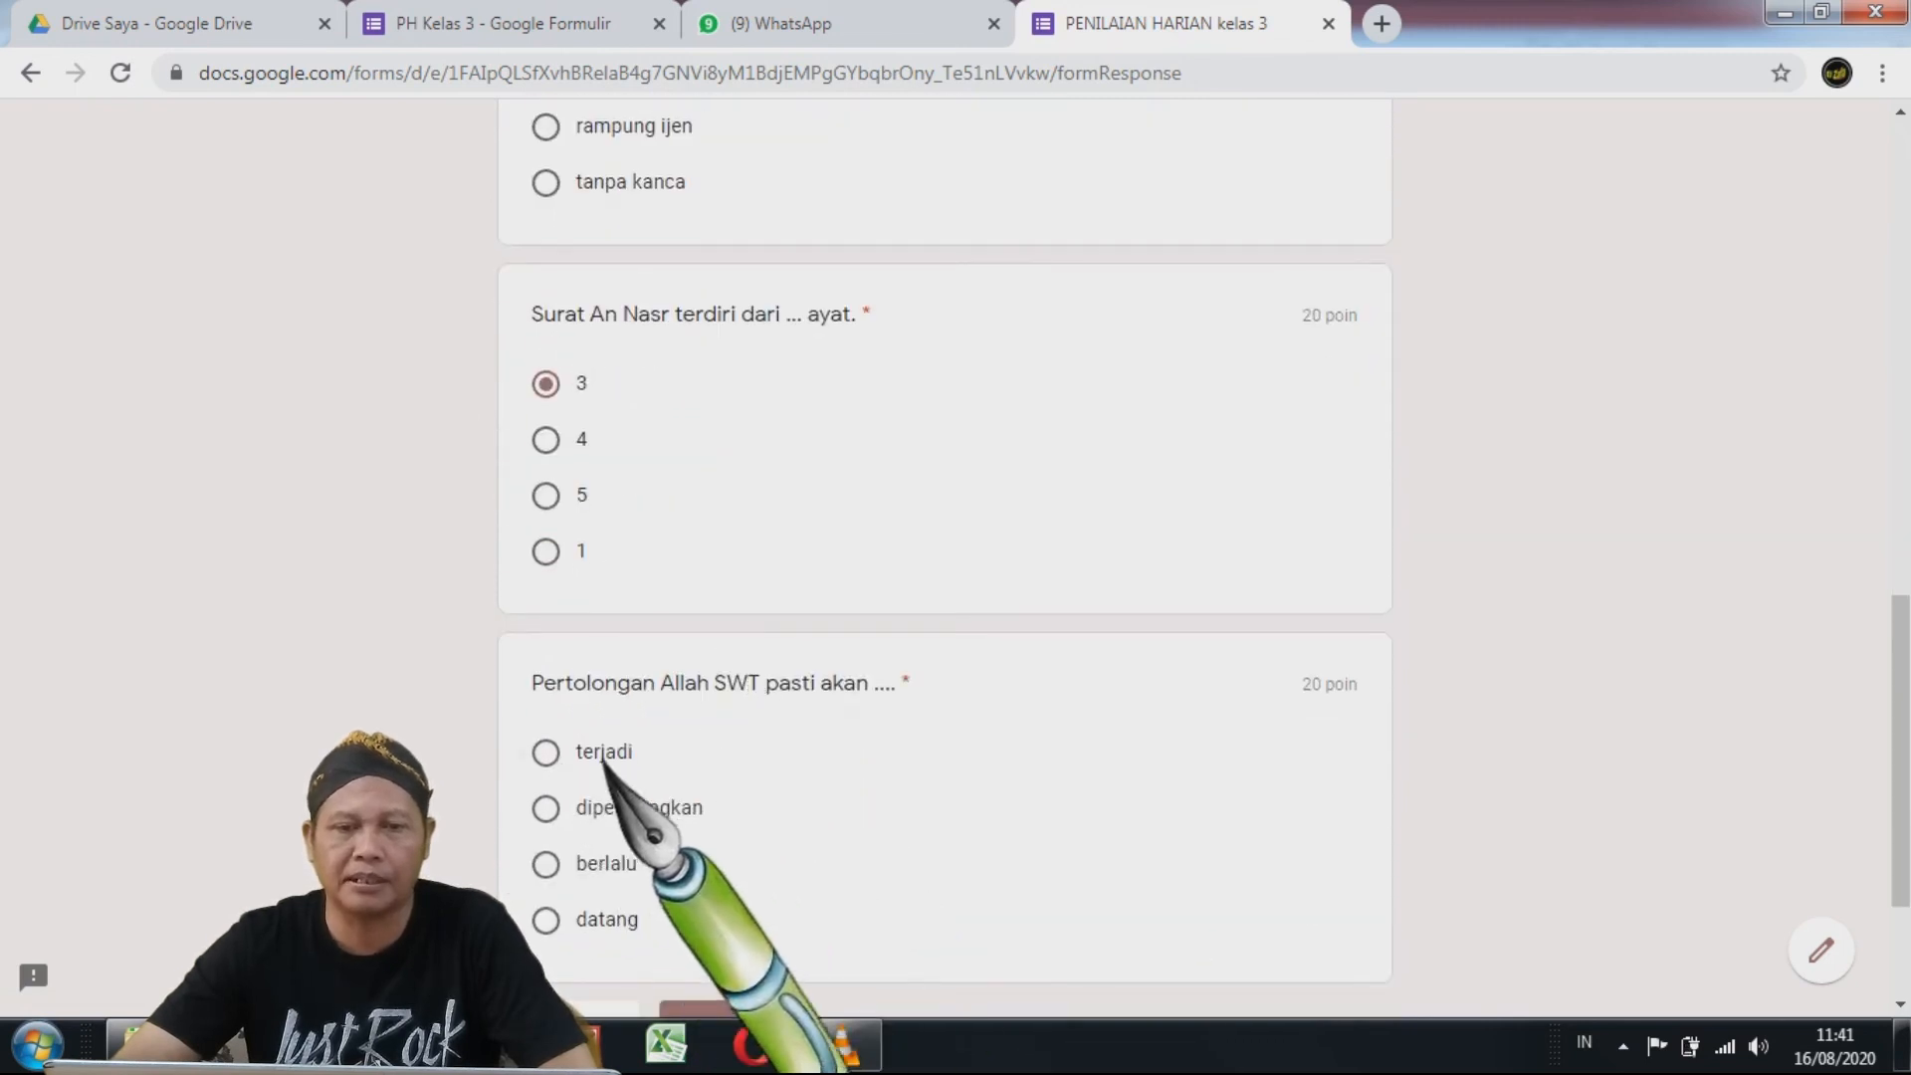
{"action": "left_click", "coordinate": [554, 749]}
- Submit the completed quiz and open the score page for the response
{"action": "scroll", "coordinate": [902, 738], "scroll_direction": "down", "scroll_amount": 3}
{"action": "left_click", "coordinate": [762, 774]}
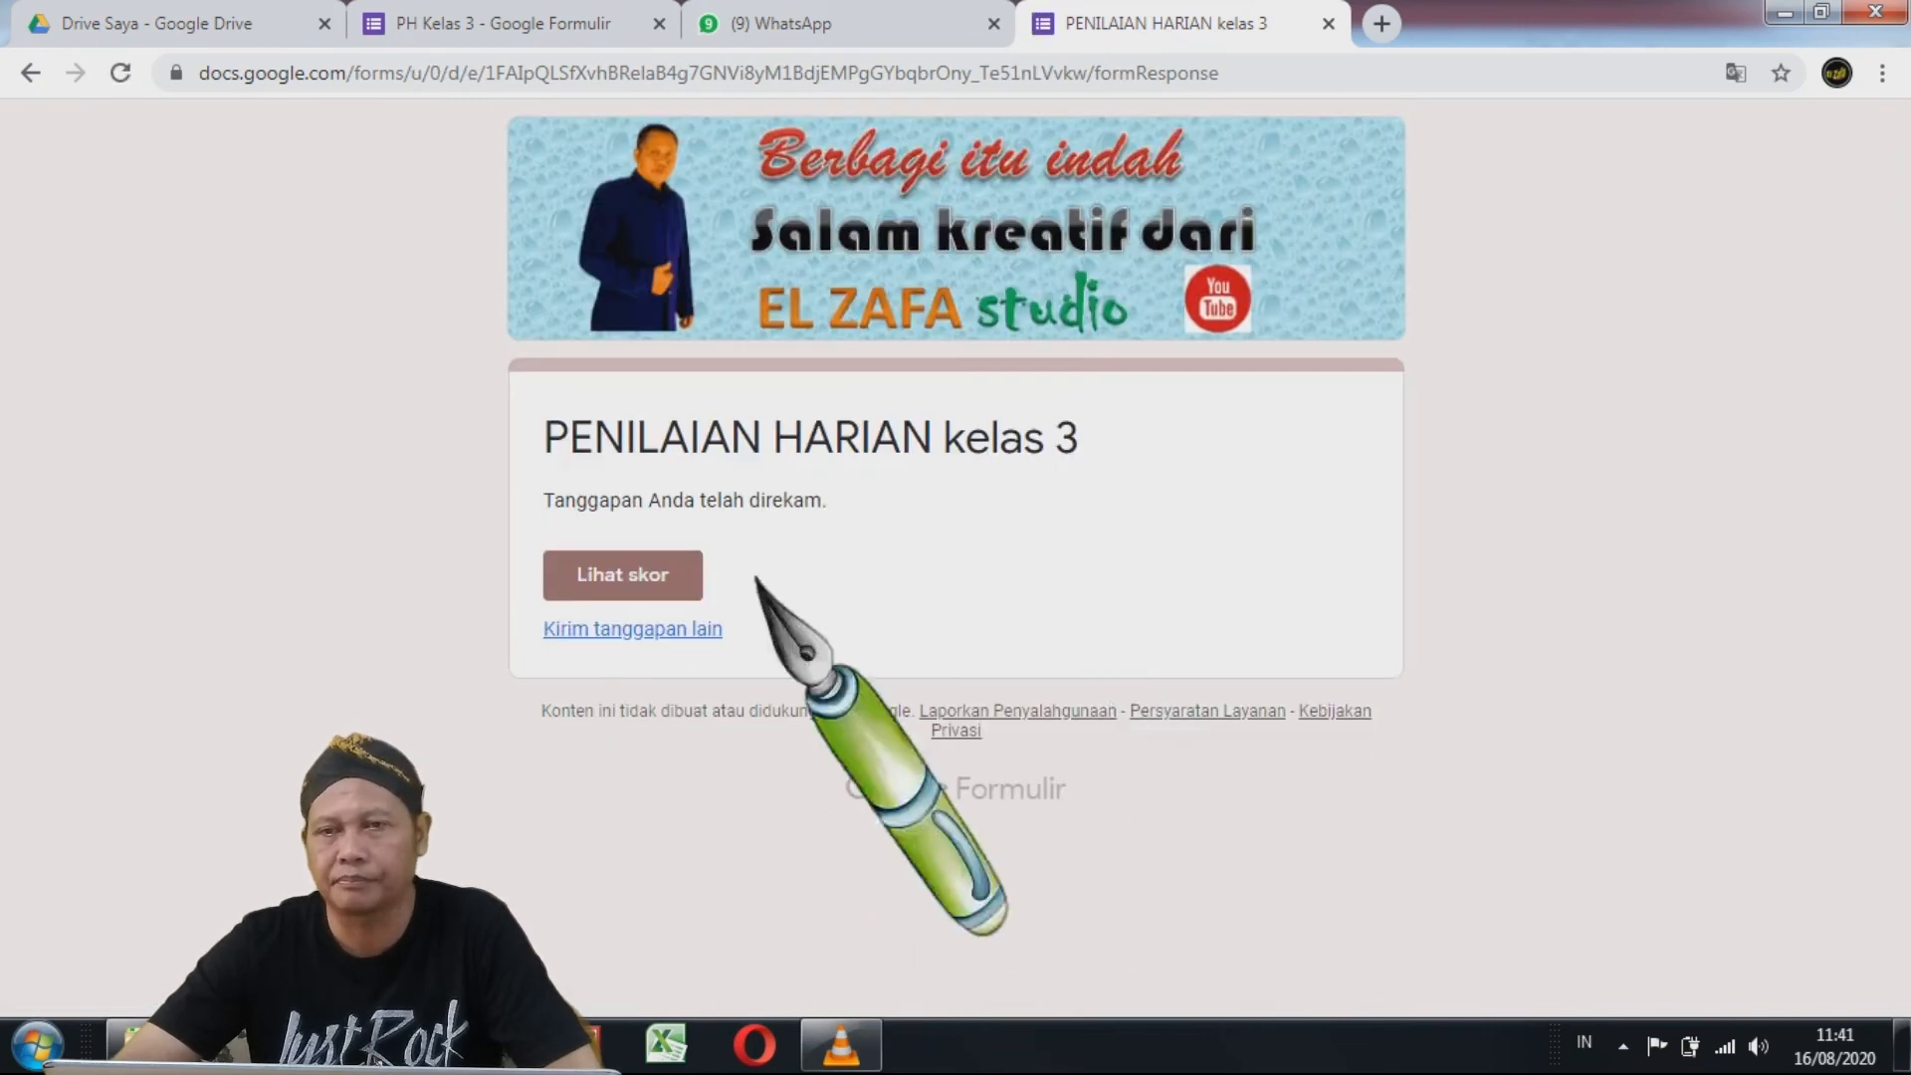
{"action": "left_click", "coordinate": [633, 581]}
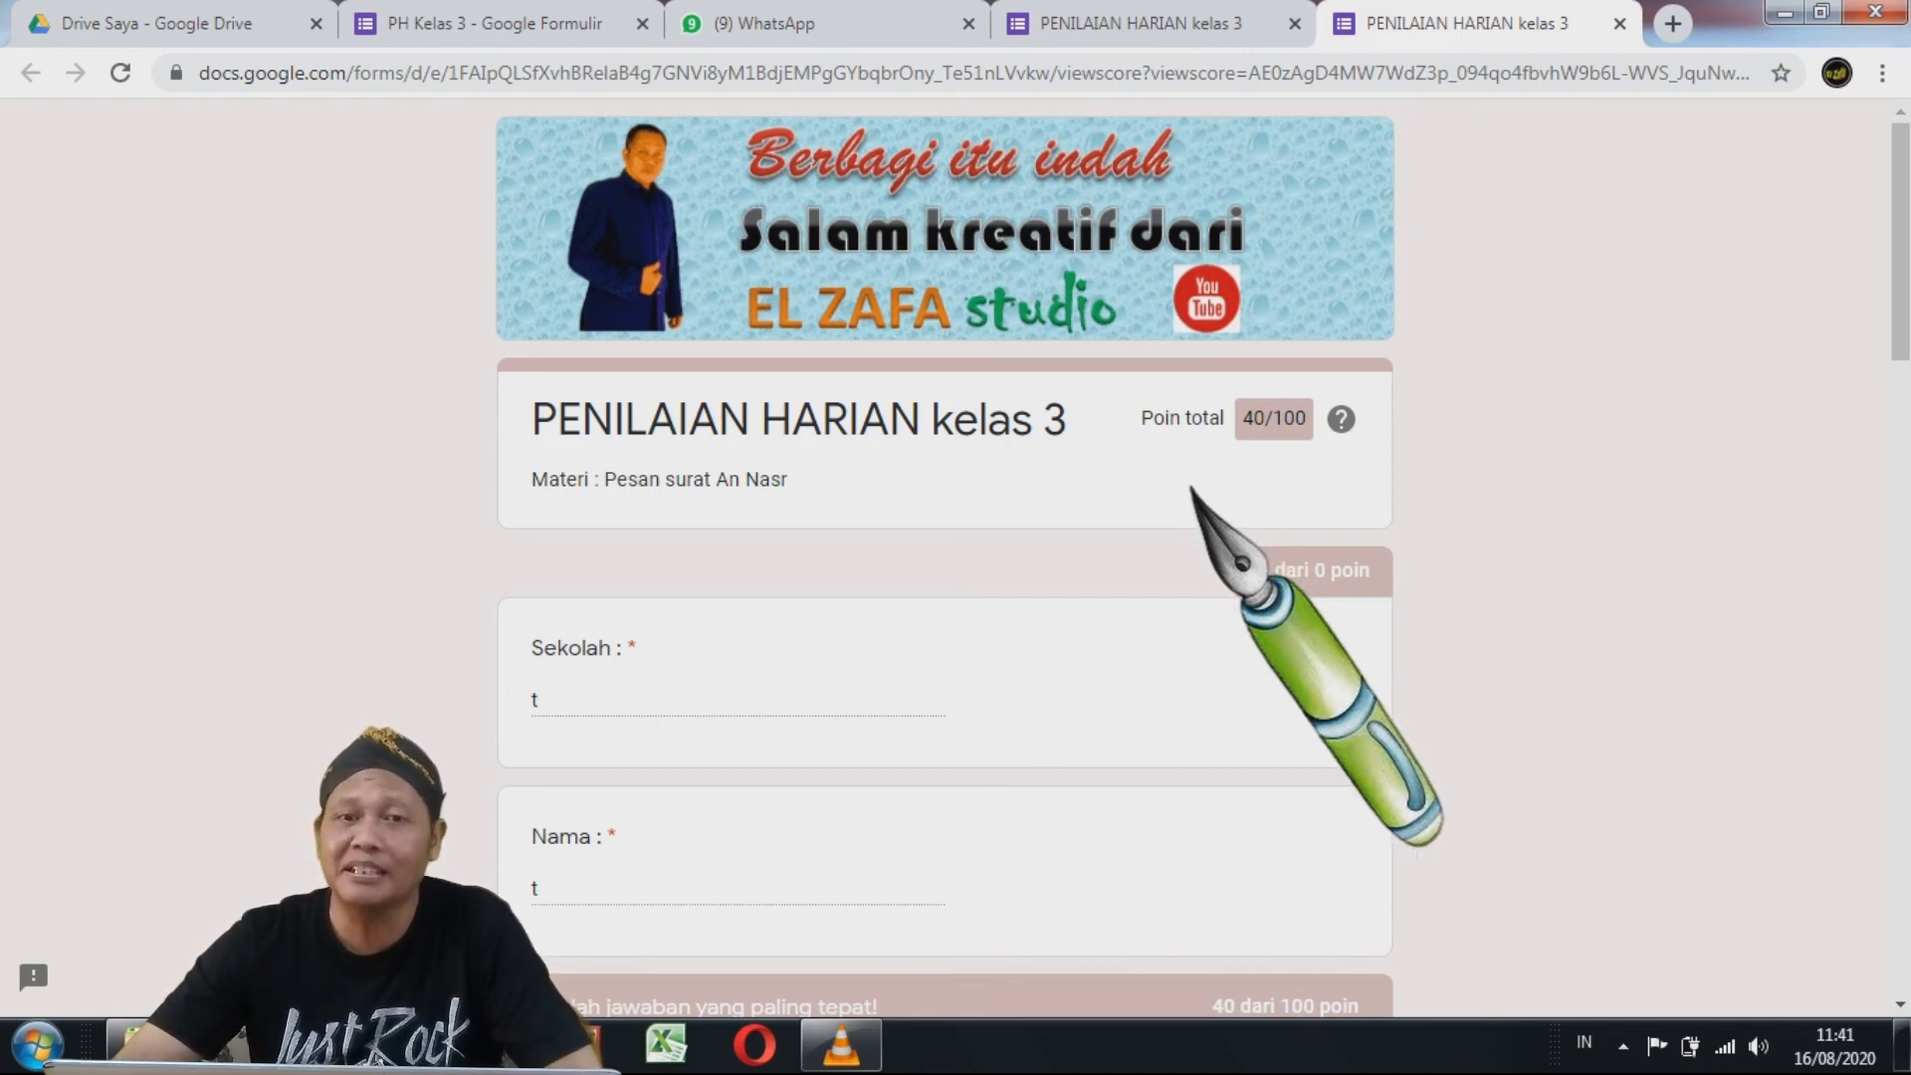
- Return to the PH Kelas 3 form editor, close the send dialog and review the summary of the form's responses
{"action": "left_click", "coordinate": [499, 23]}
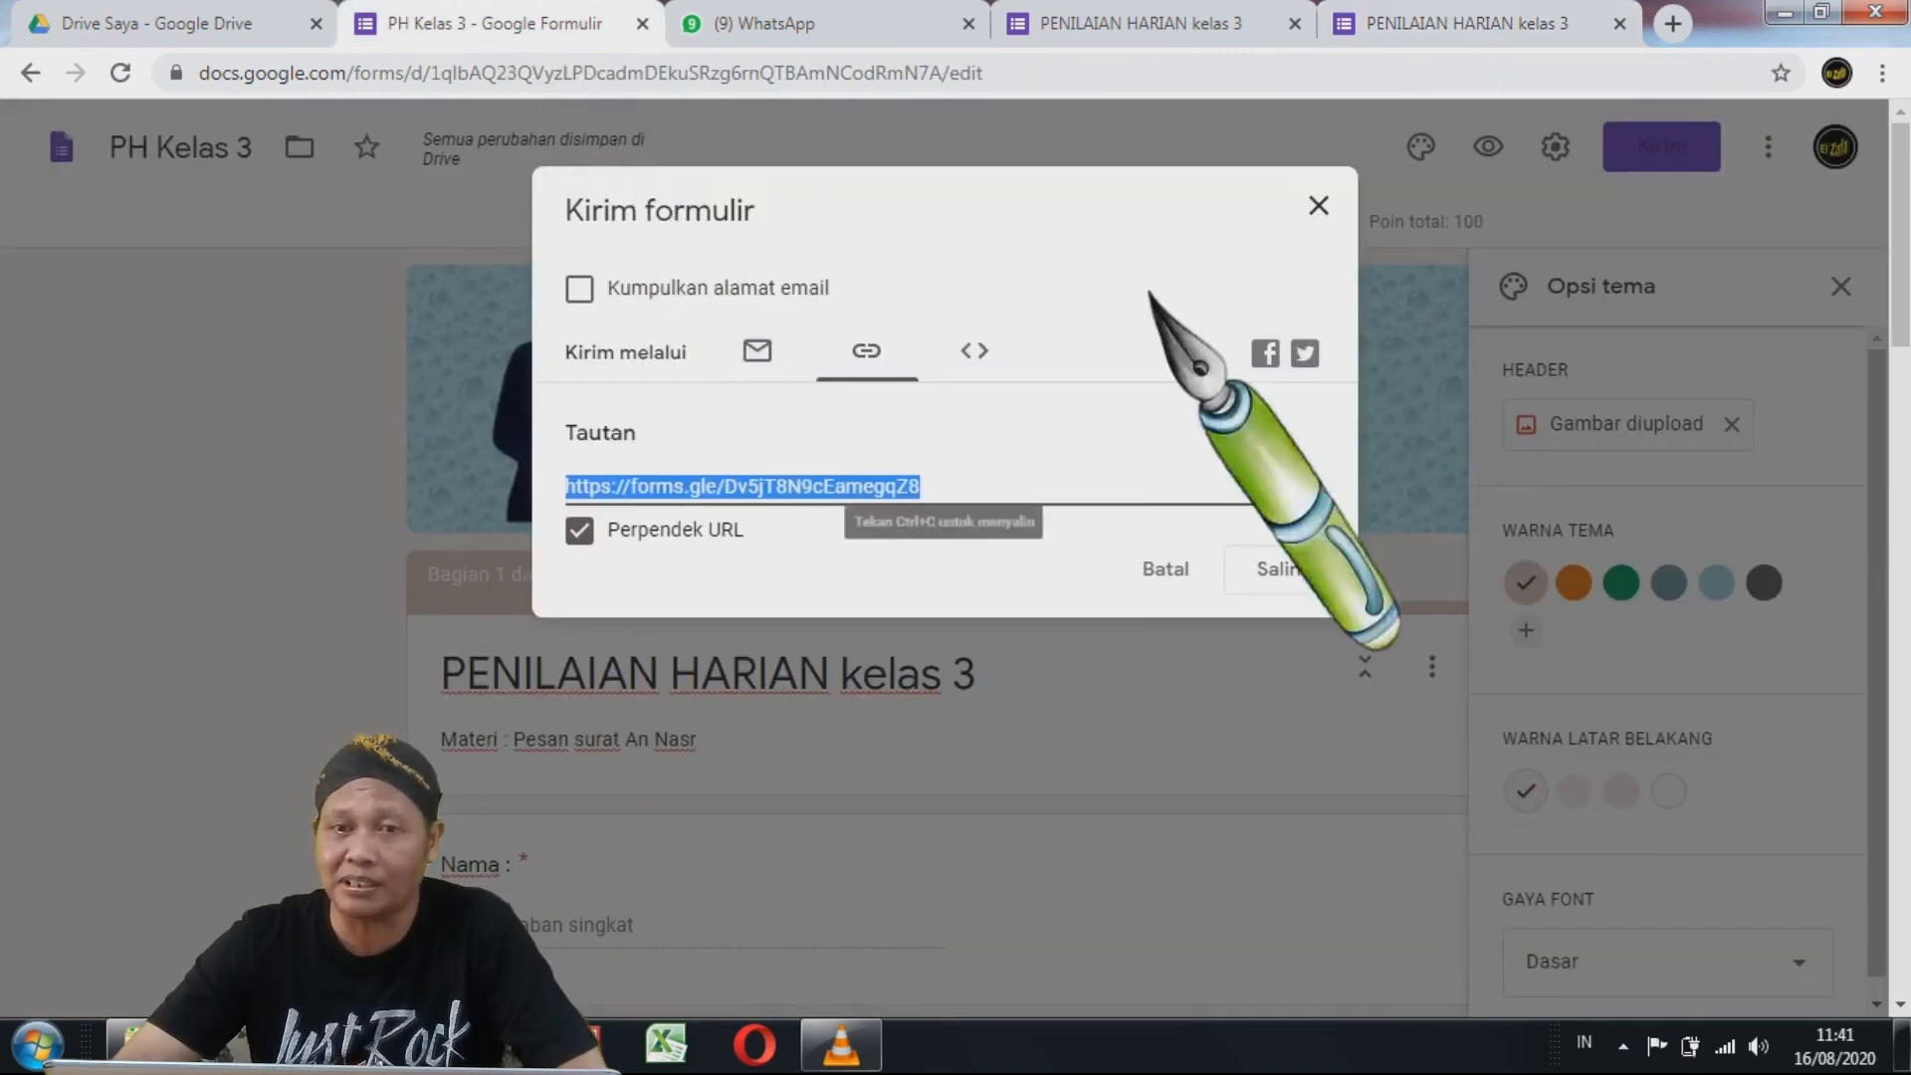
{"action": "left_click", "coordinate": [1319, 205]}
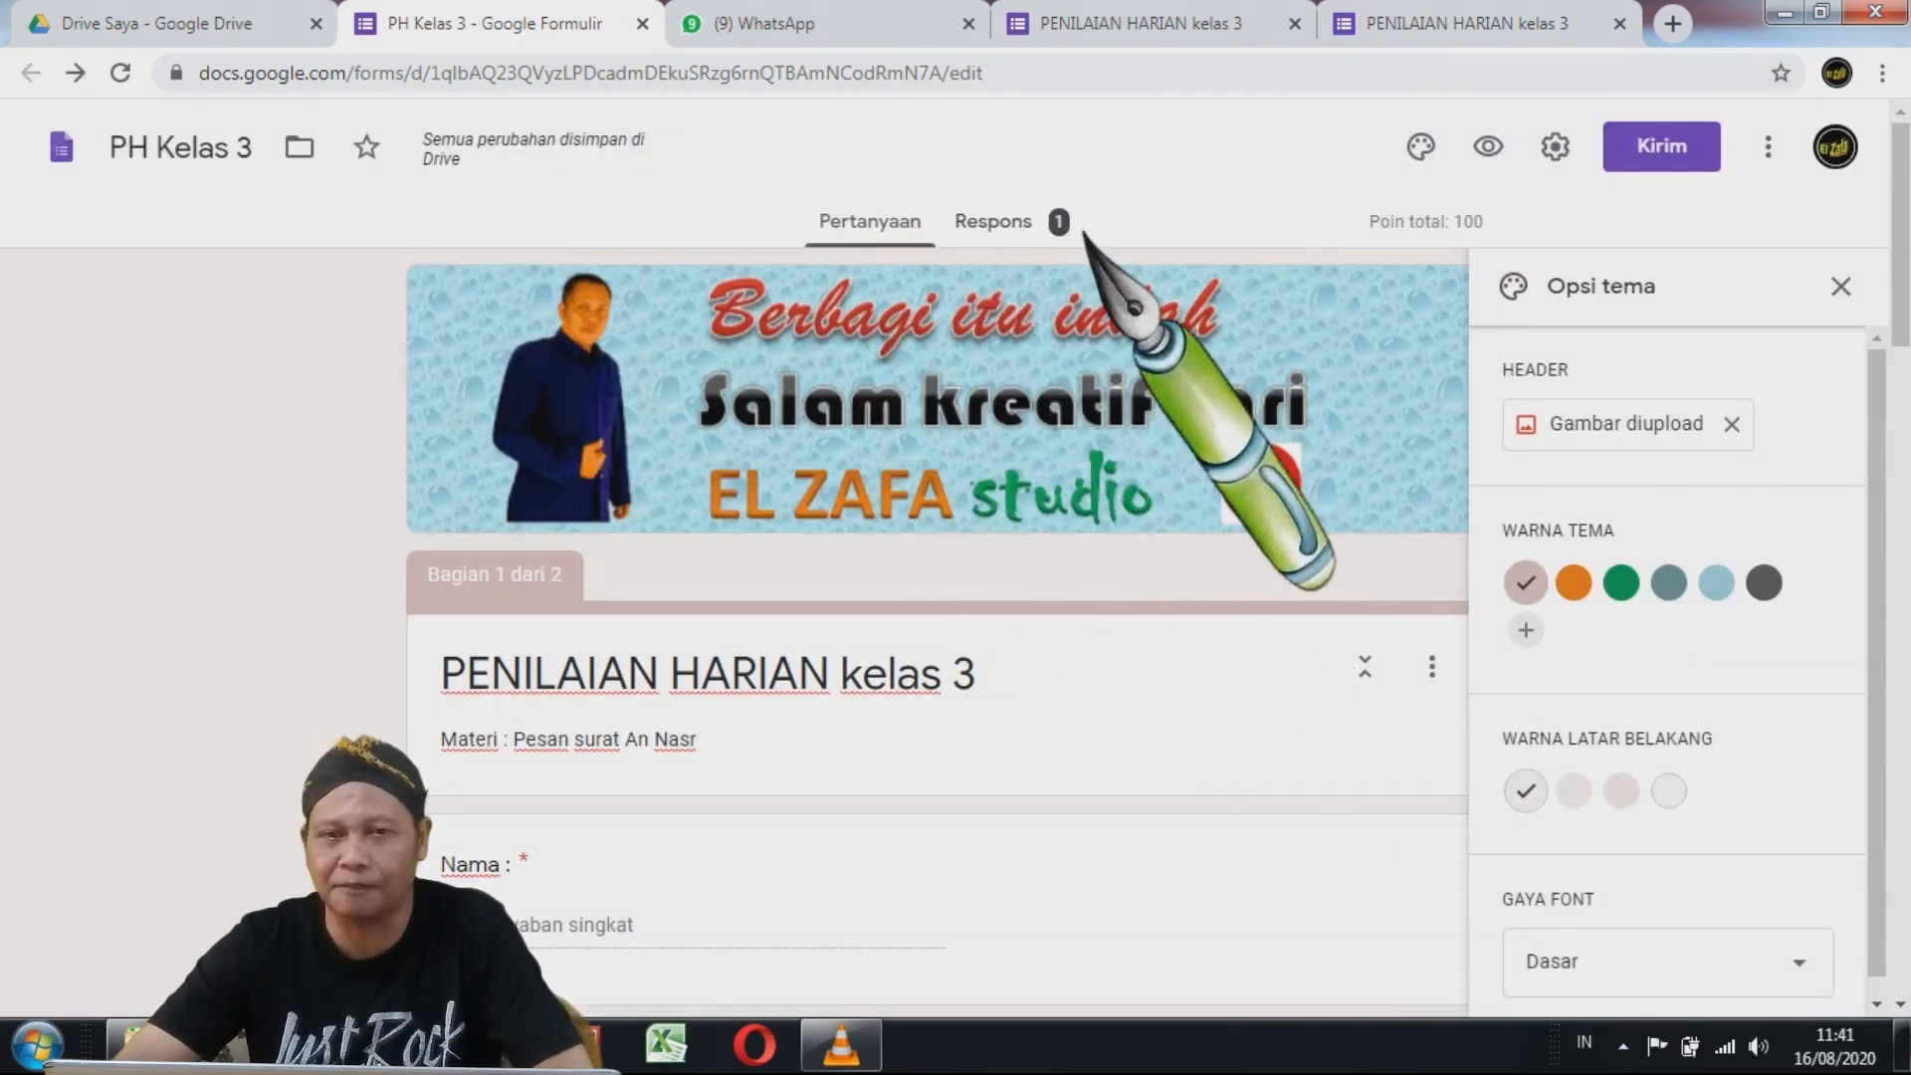
{"action": "left_click", "coordinate": [1000, 221]}
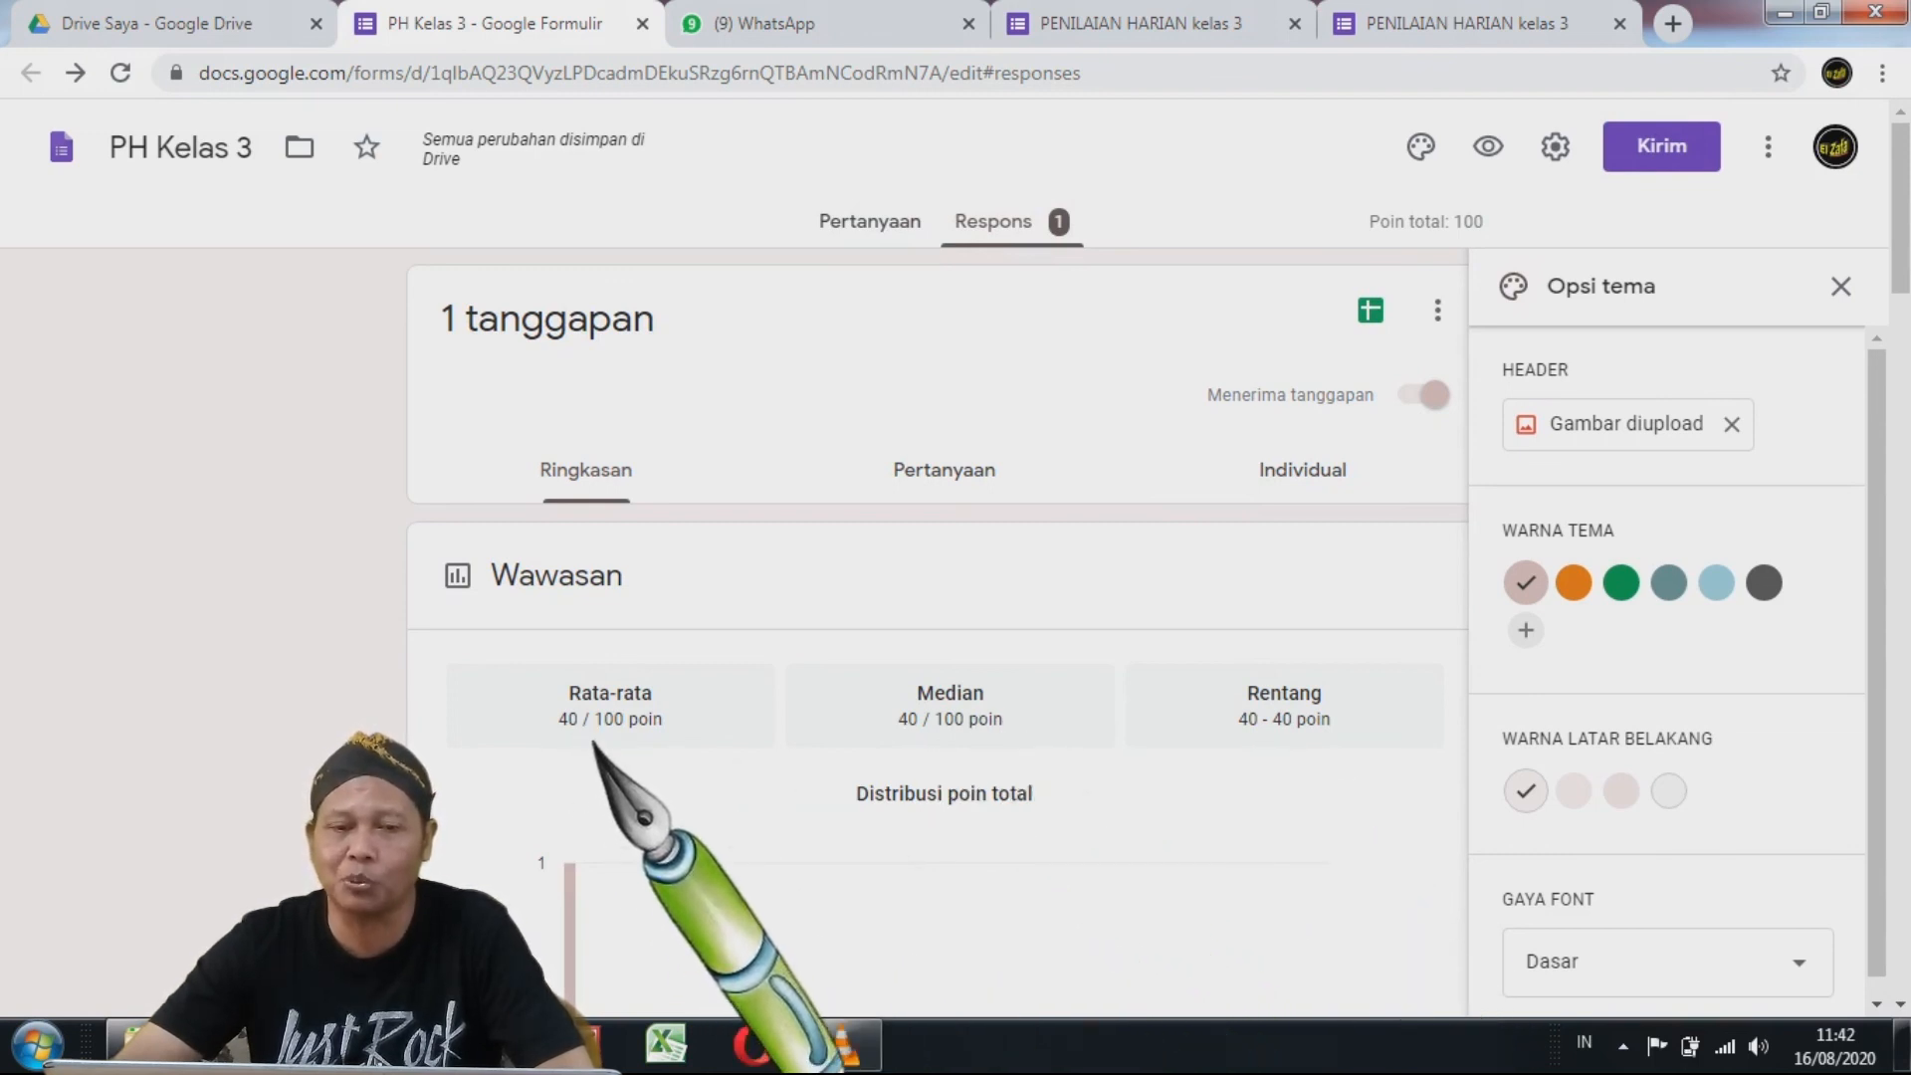
{"action": "scroll", "coordinate": [602, 737], "scroll_direction": "down", "scroll_amount": 4}
{"action": "scroll", "coordinate": [603, 737], "scroll_direction": "up", "scroll_amount": 4}
{"action": "scroll", "coordinate": [602, 737], "scroll_direction": "down", "scroll_amount": 5}
{"action": "scroll", "coordinate": [602, 736], "scroll_direction": "up", "scroll_amount": 5}
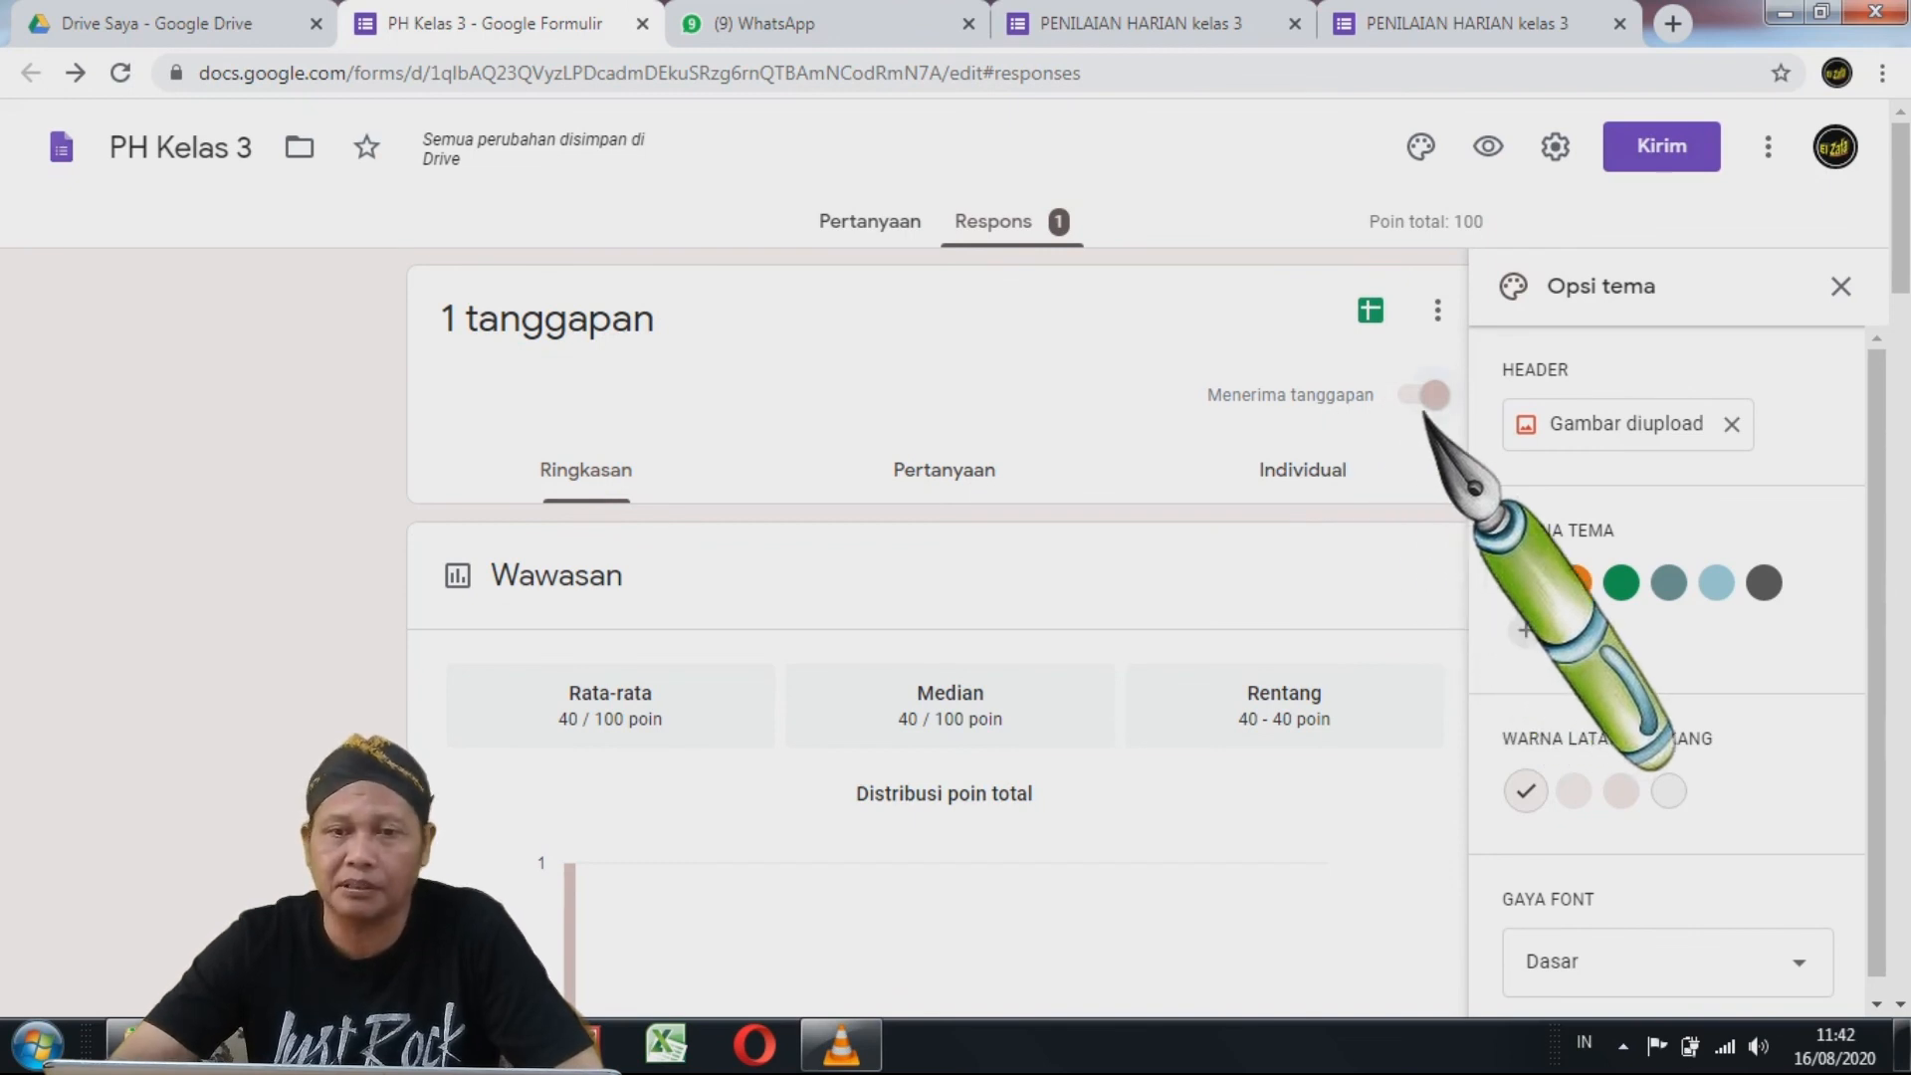
- Link the form's responses to a new spreadsheet named "PH Kelas 3 (Respons)"
{"action": "left_click", "coordinate": [1374, 314]}
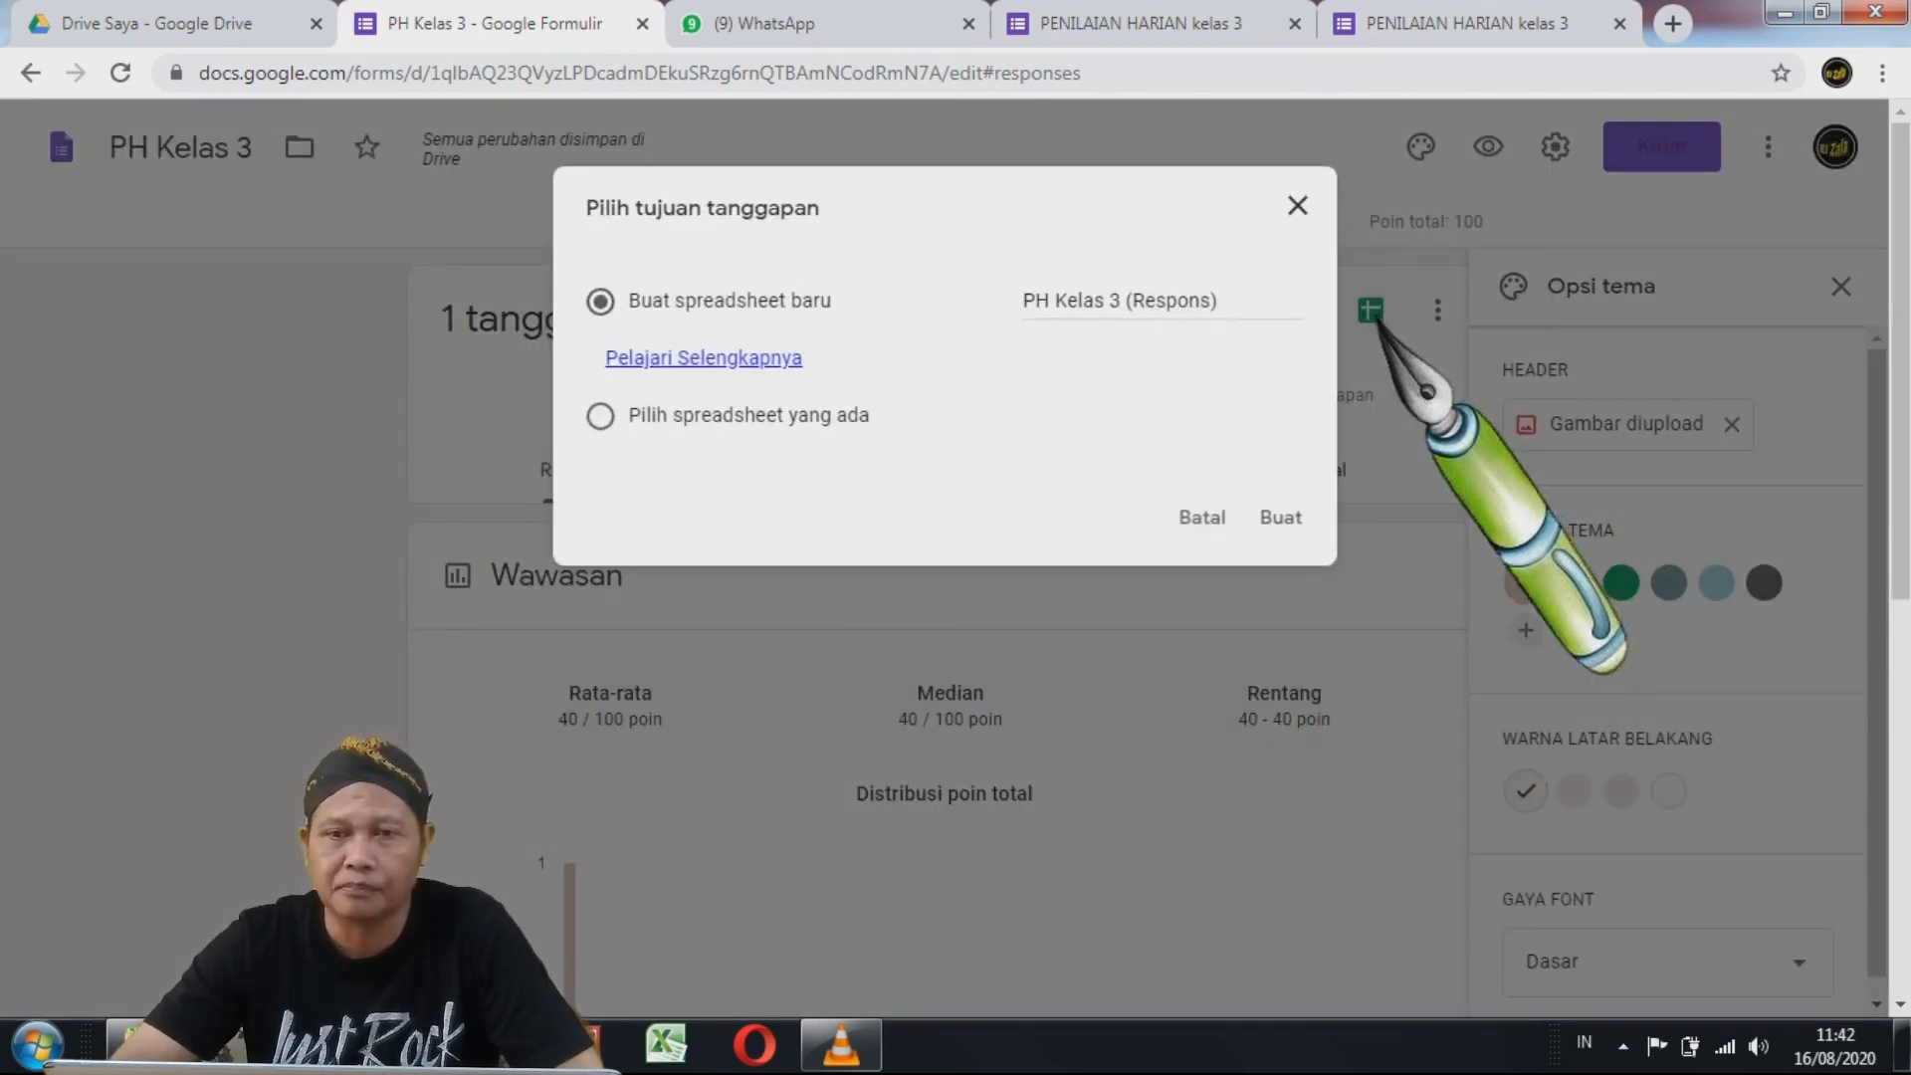
{"action": "left_click", "coordinate": [1282, 518]}
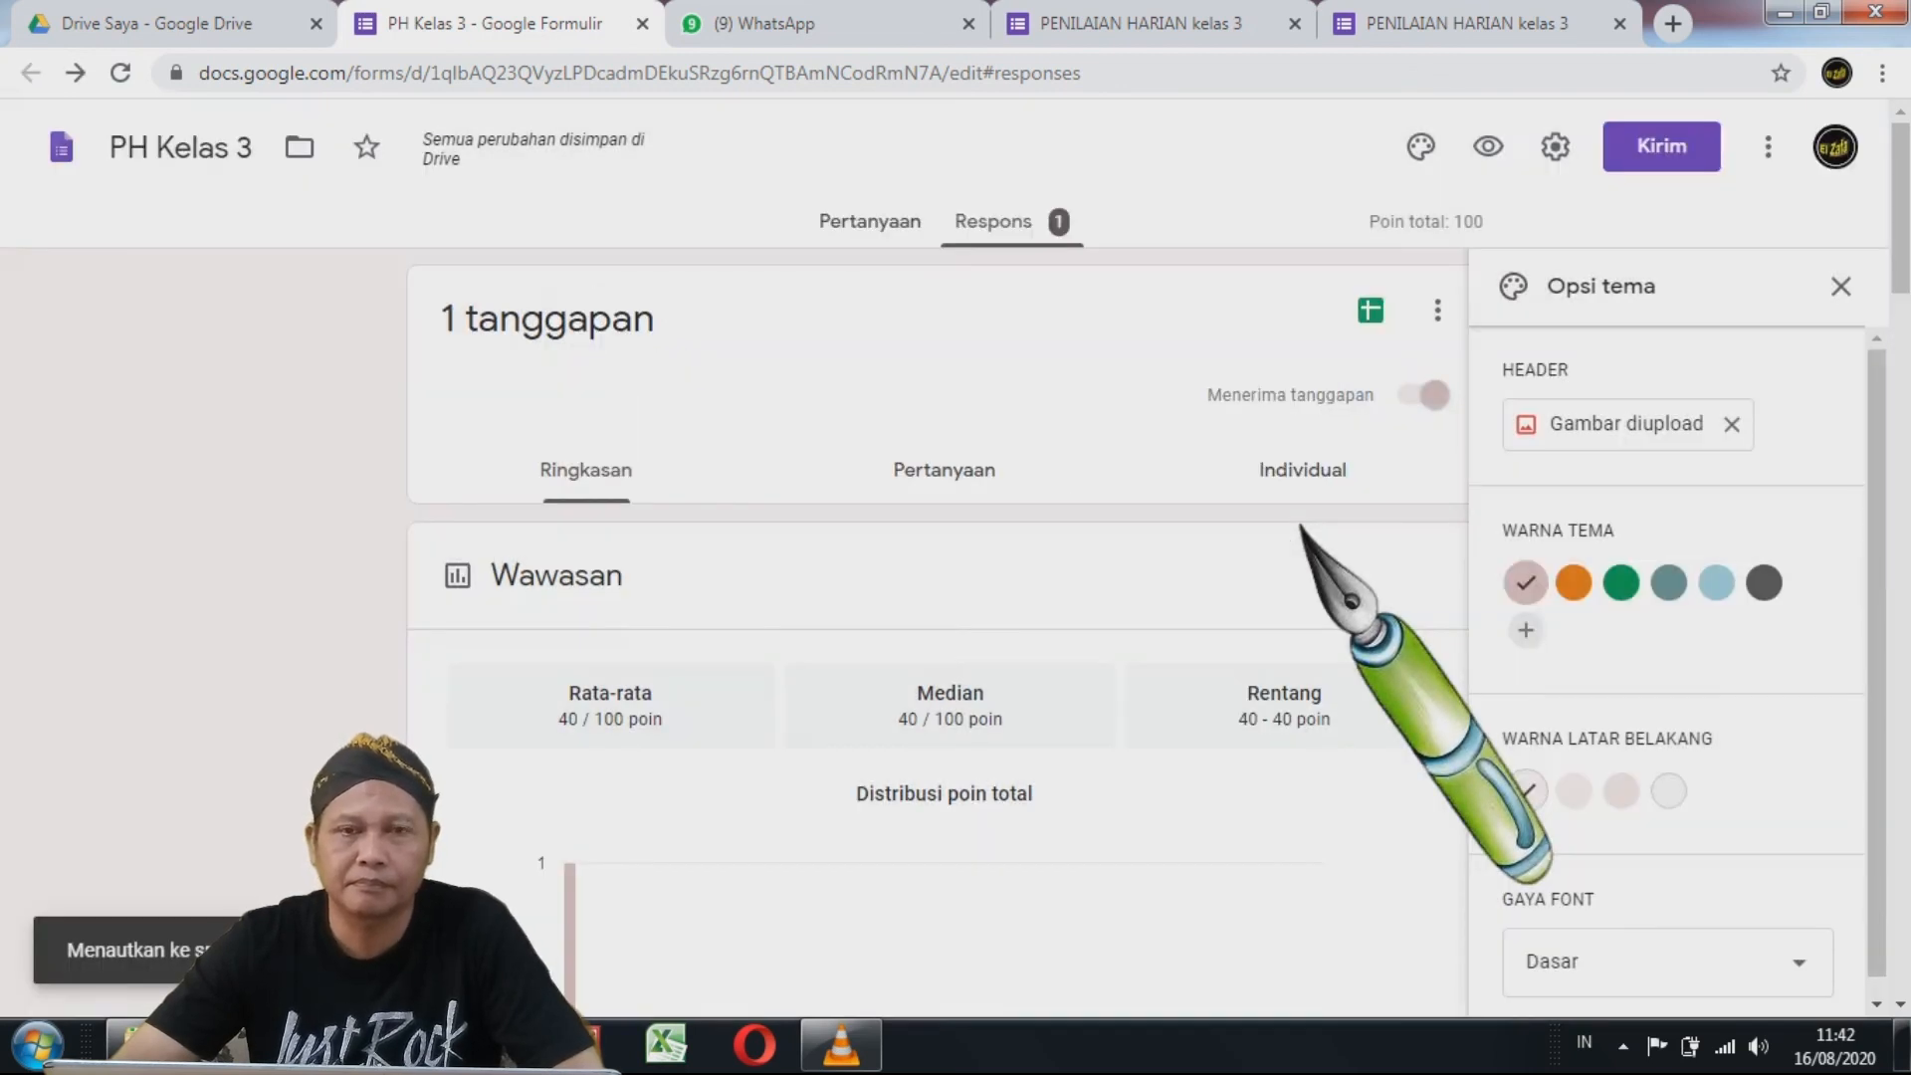